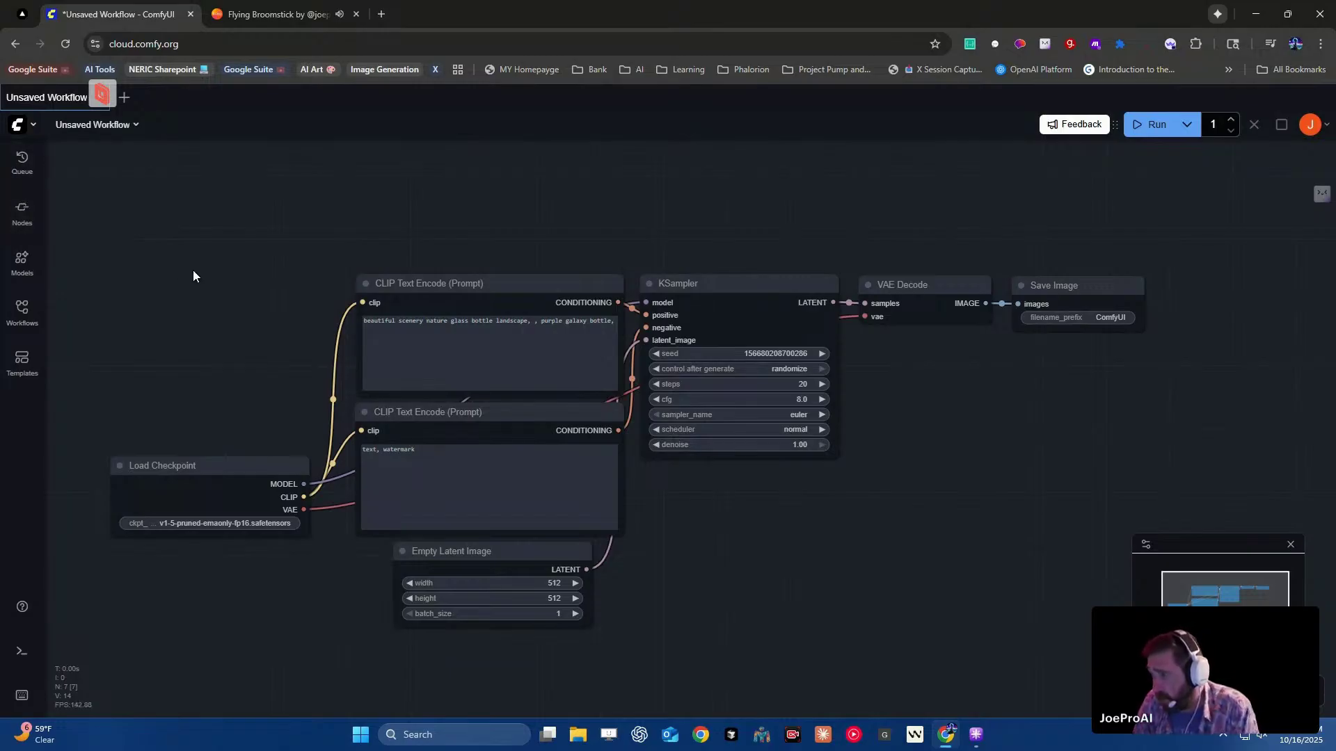
- Switch to the Flying Broomstick playlist on Suno and play the 2:02 version of Aether Waltz
{"action": "left_click_drag", "start_coordinate": [200, 286], "coordinate": [176, 258]}
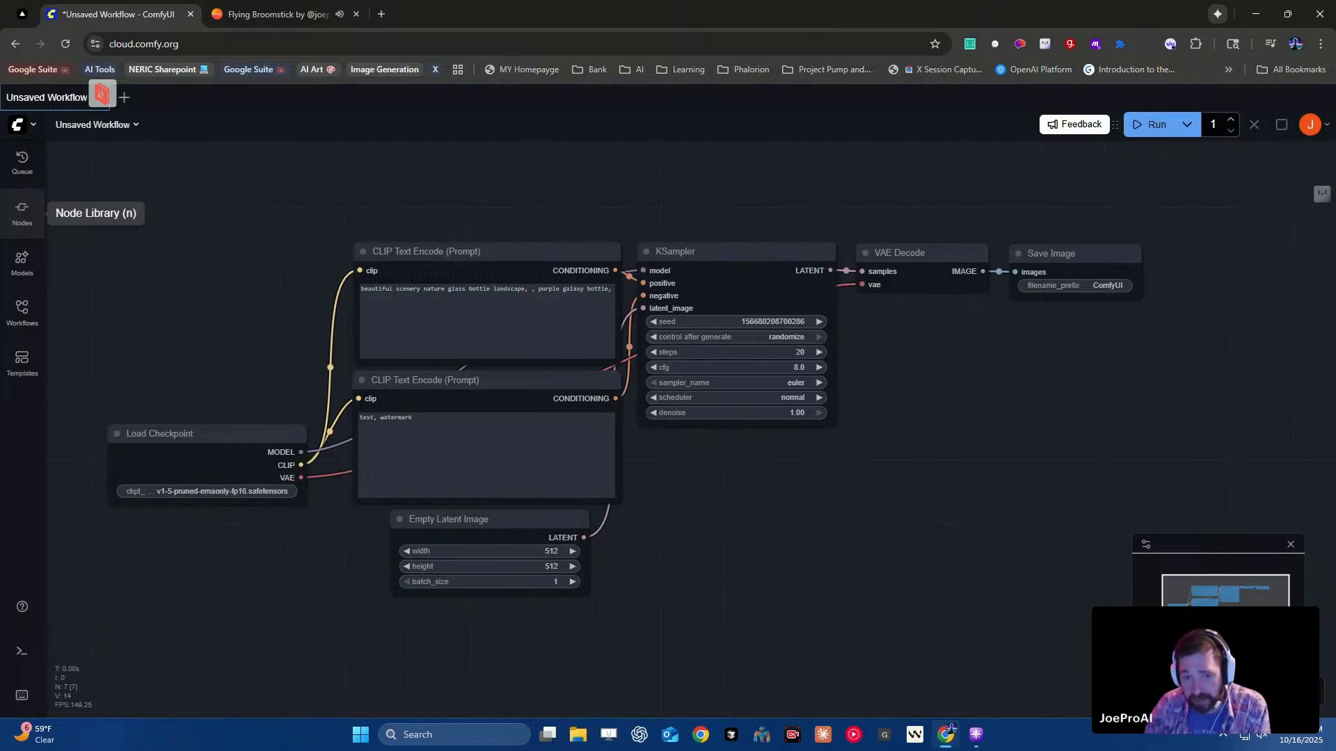
{"action": "left_click", "coordinate": [272, 14]}
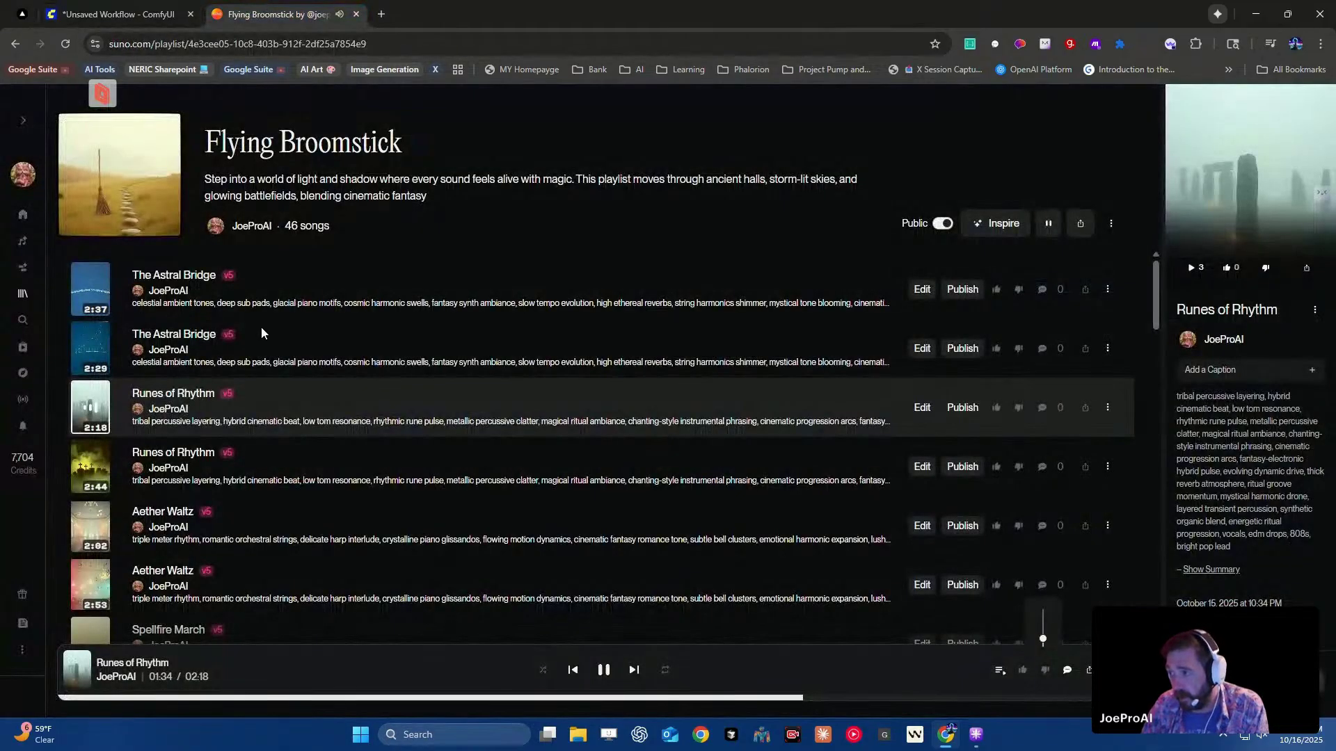
{"action": "left_click", "coordinate": [94, 534]}
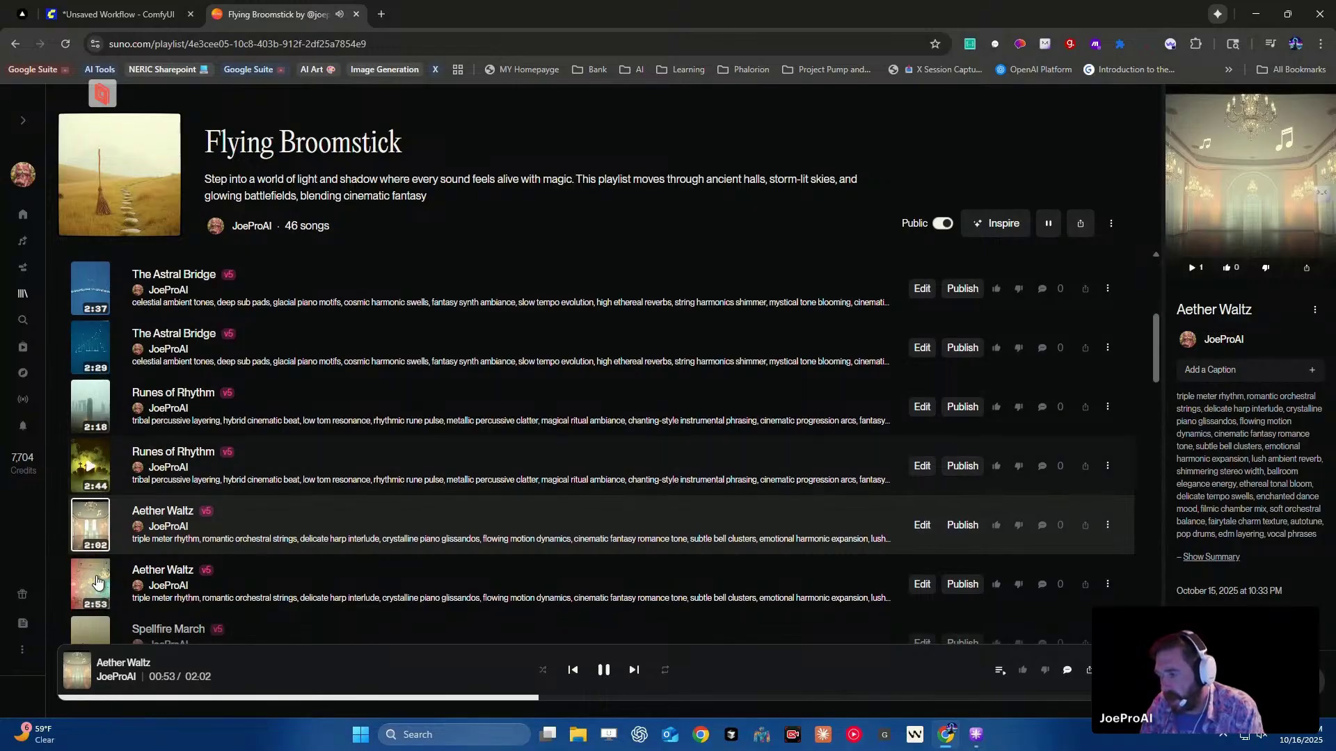
{"action": "scroll", "coordinate": [139, 254], "scroll_direction": "down", "scroll_amount": 5}
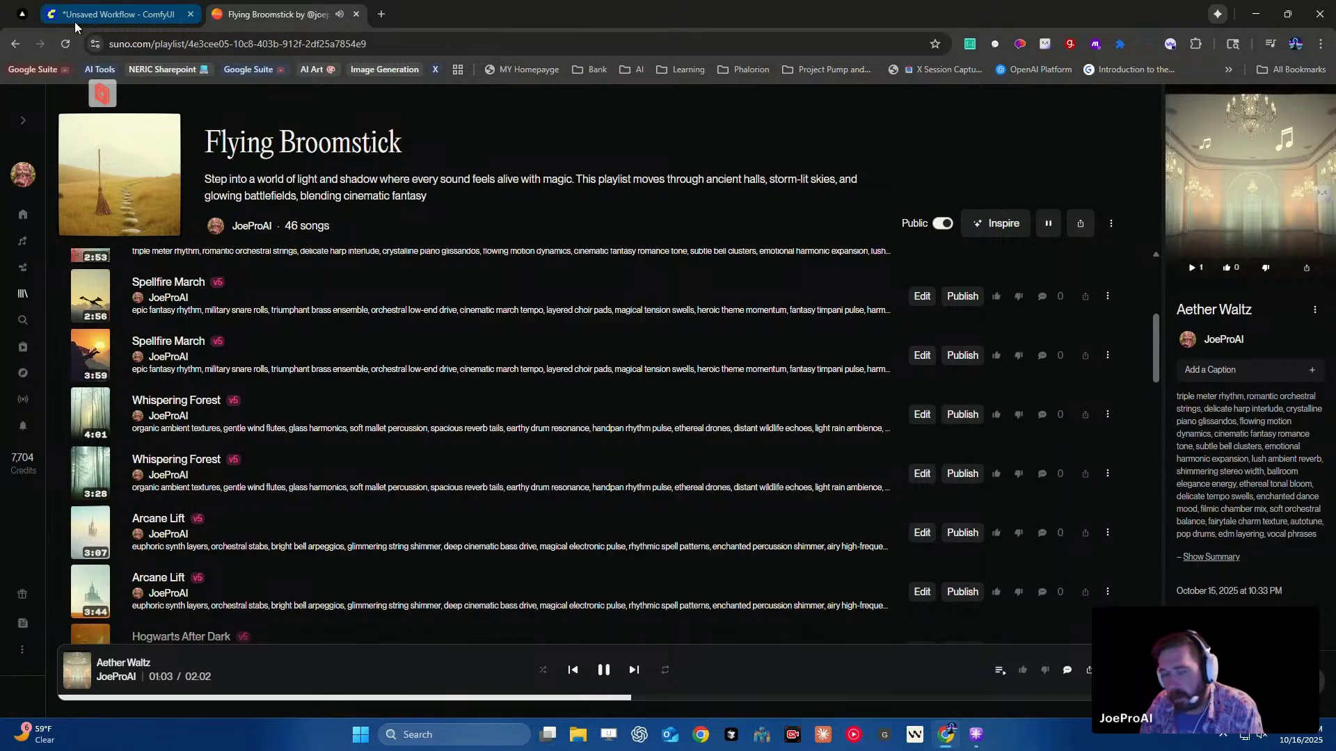
{"action": "mouse_move", "coordinate": [73, 22]}
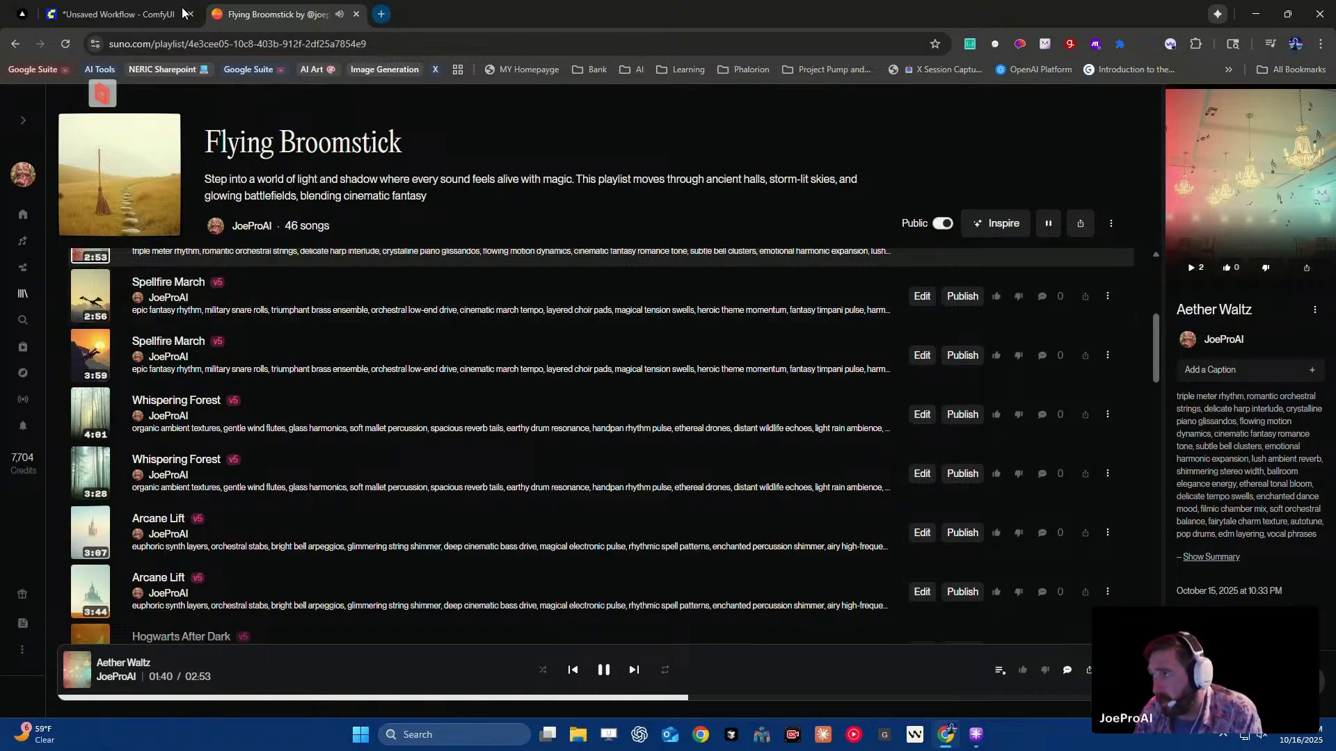
- Open the X home feed at x.com/home in a new browser tab
{"action": "key", "text": "ctrl+1"}
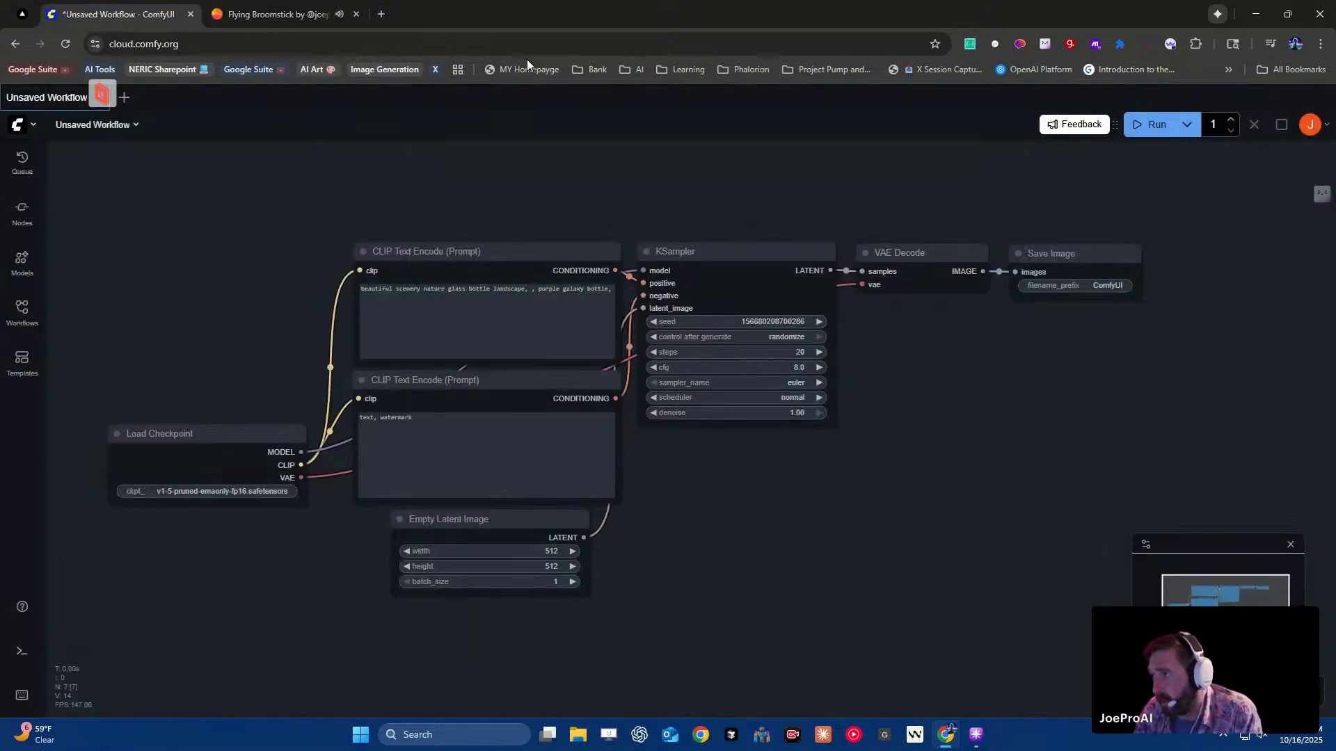
{"action": "left_click", "coordinate": [381, 14]}
{"action": "left_click", "coordinate": [330, 48]}
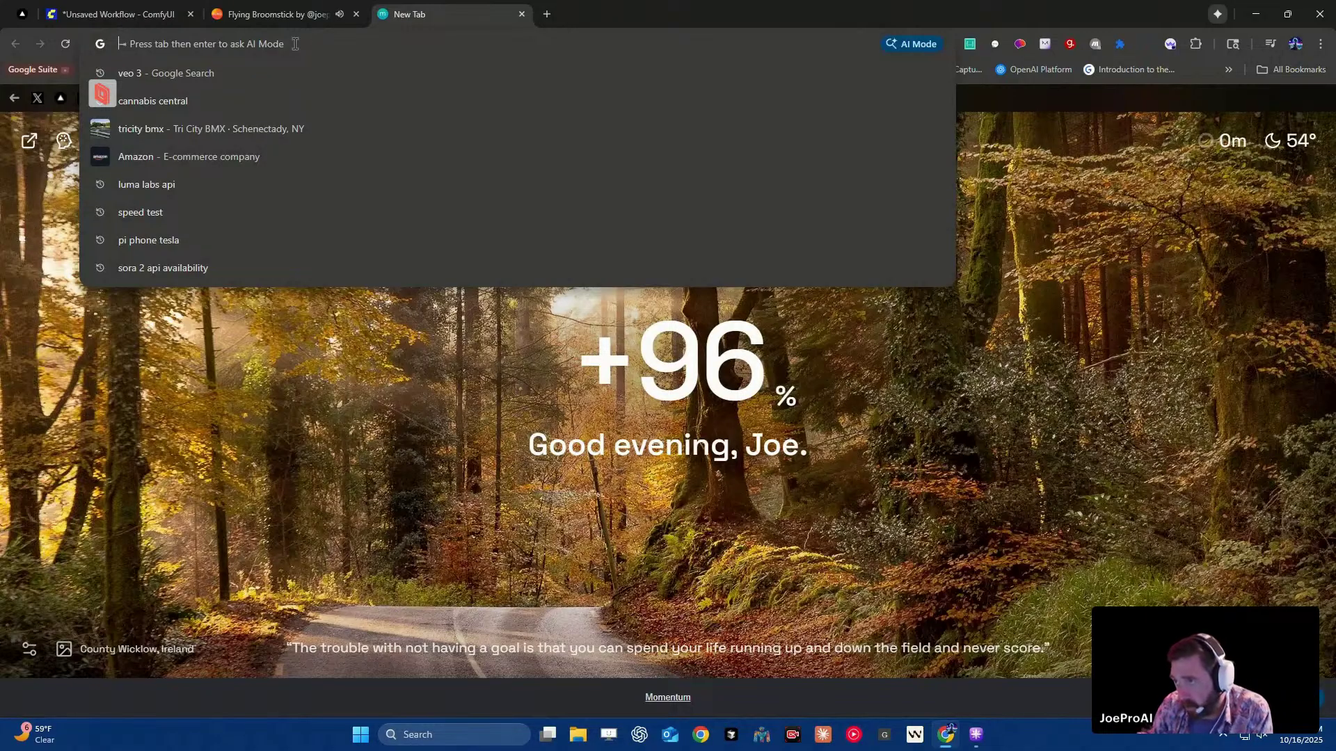
{"action": "type", "text": "x.com/home"}
{"action": "key", "text": "Return"}
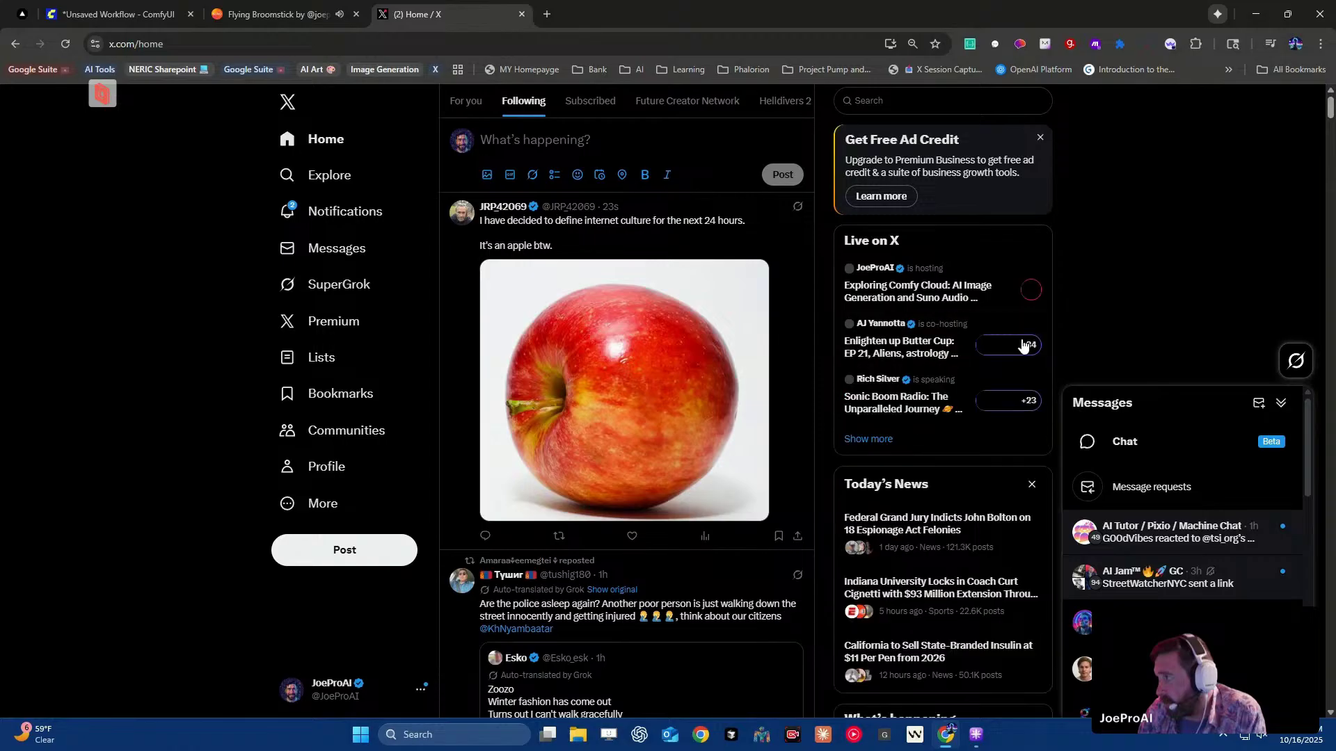
- Review the expanded Live on X list and the notifications page, and close the X tab
{"action": "left_click", "coordinate": [1281, 403]}
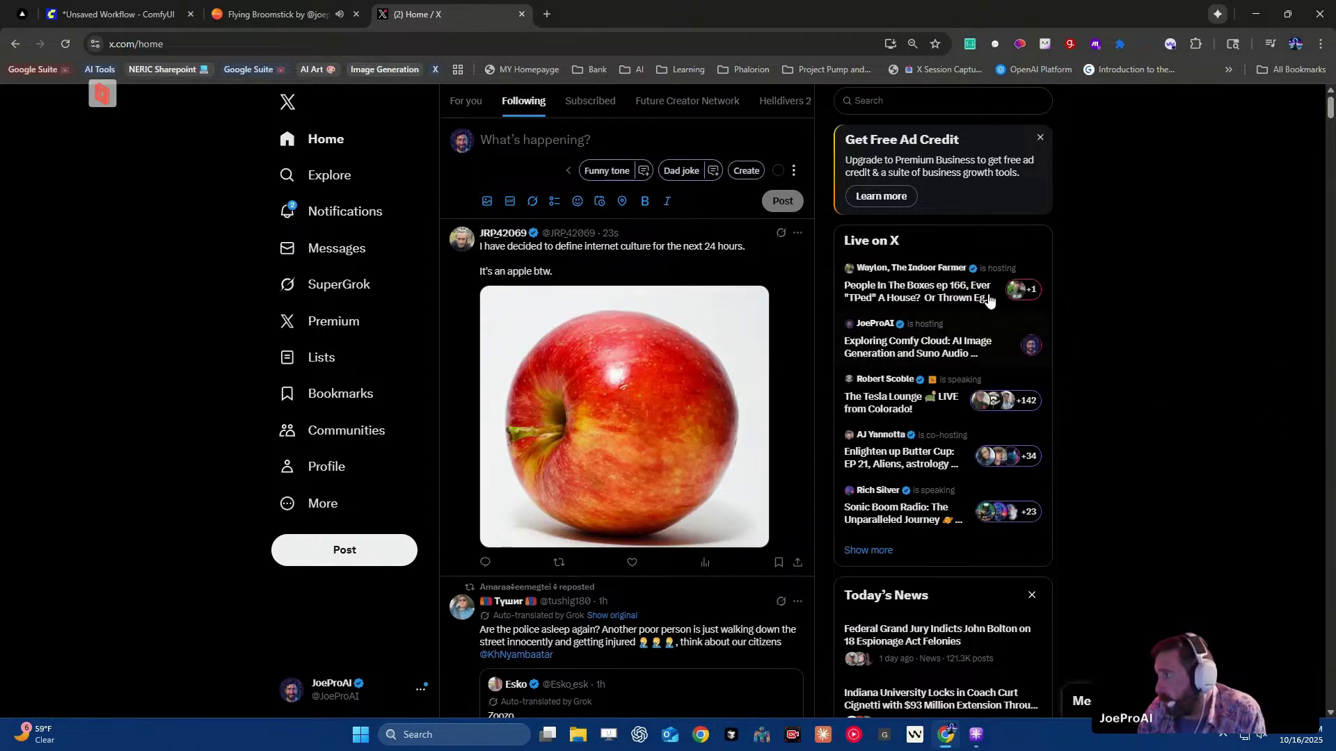
{"action": "left_click", "coordinate": [887, 551]}
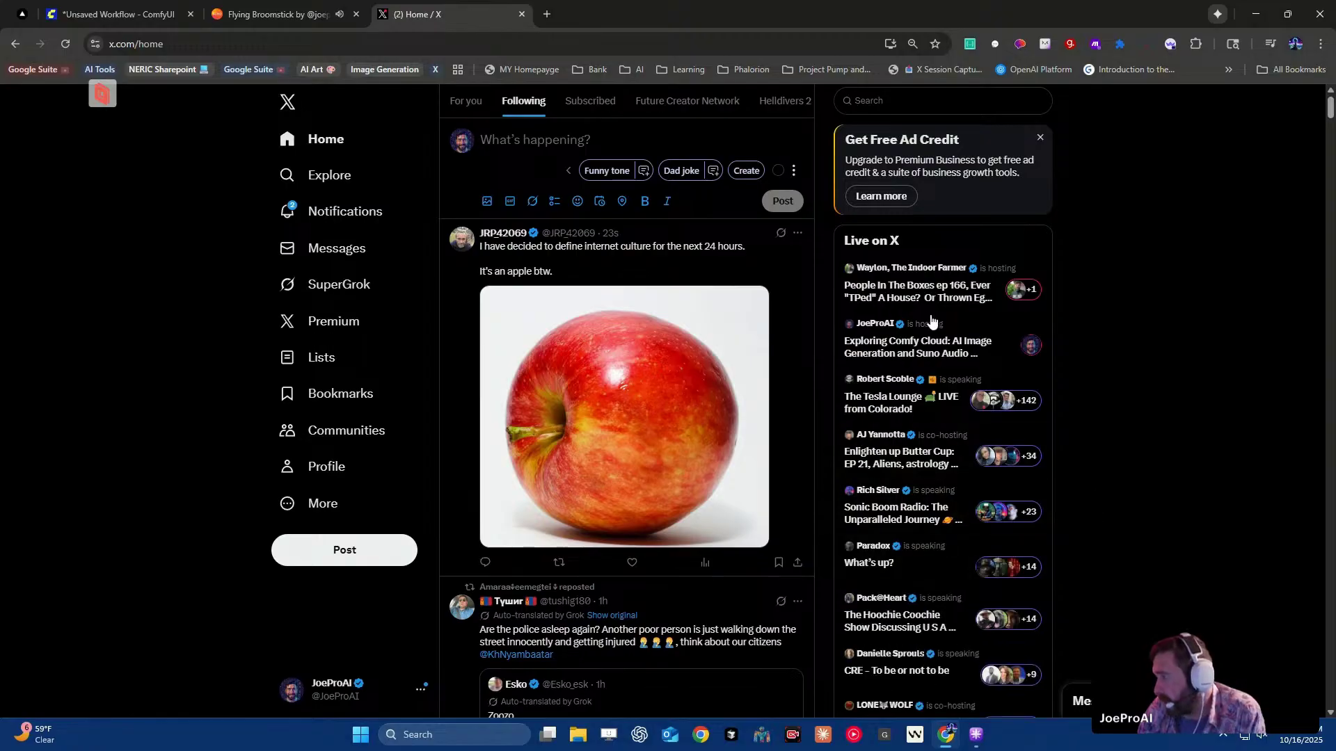
{"action": "scroll", "coordinate": [929, 306], "scroll_direction": "down", "scroll_amount": 2}
{"action": "scroll", "coordinate": [926, 285], "scroll_direction": "down", "scroll_amount": 1}
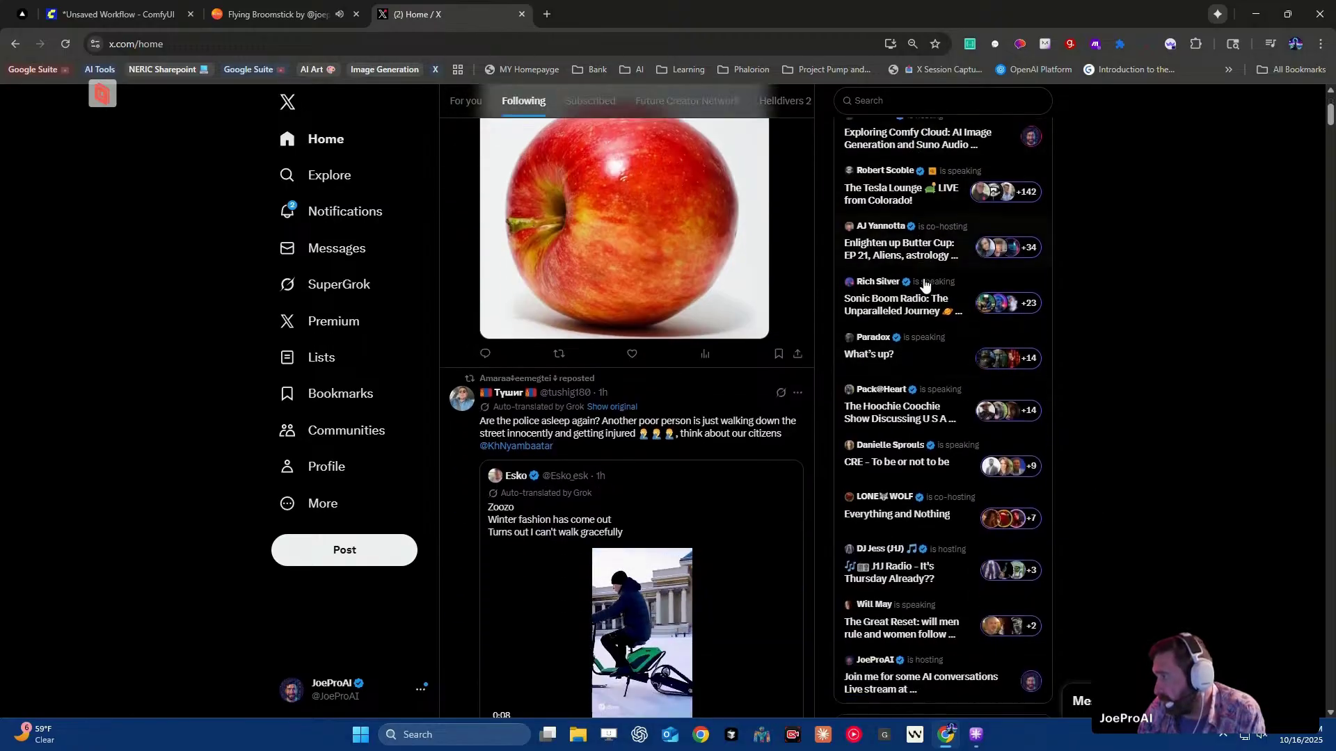
{"action": "scroll", "coordinate": [924, 285], "scroll_direction": "down", "scroll_amount": 2}
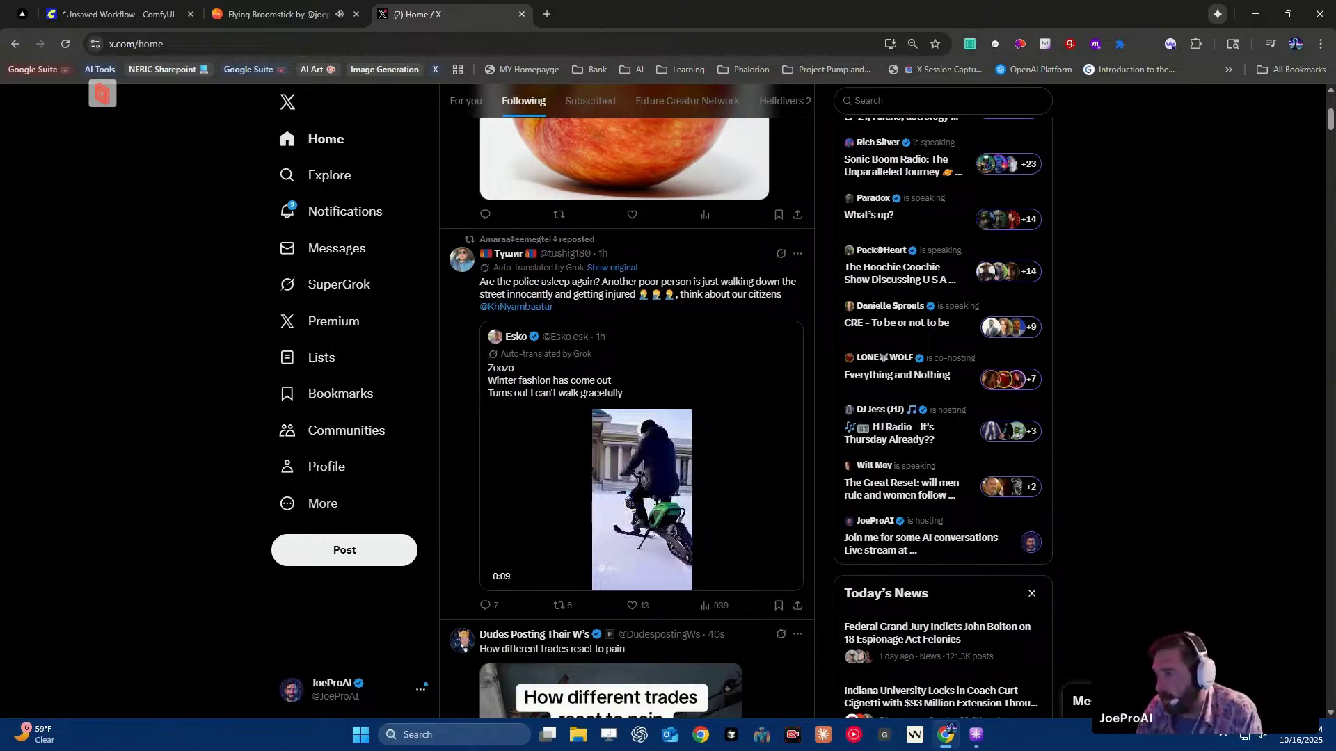
{"action": "left_click", "coordinate": [297, 216]}
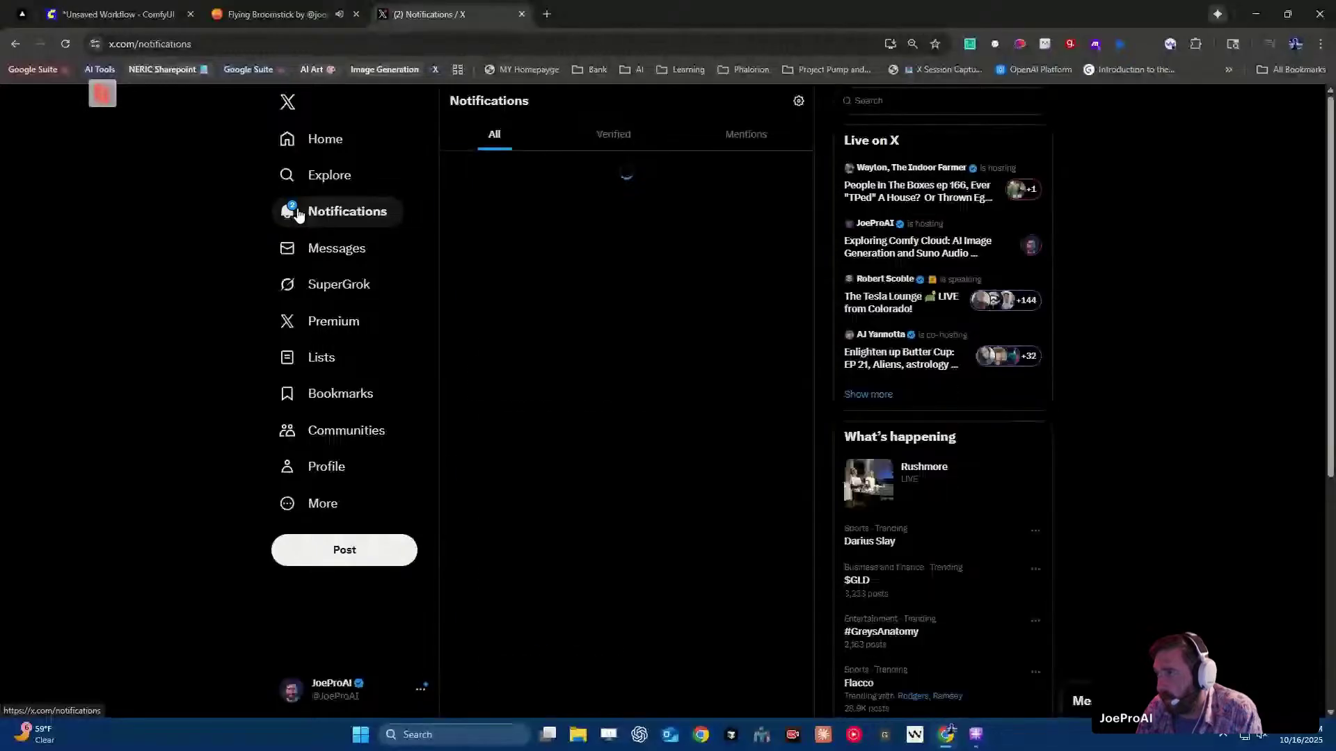
{"action": "left_click", "coordinate": [522, 14]}
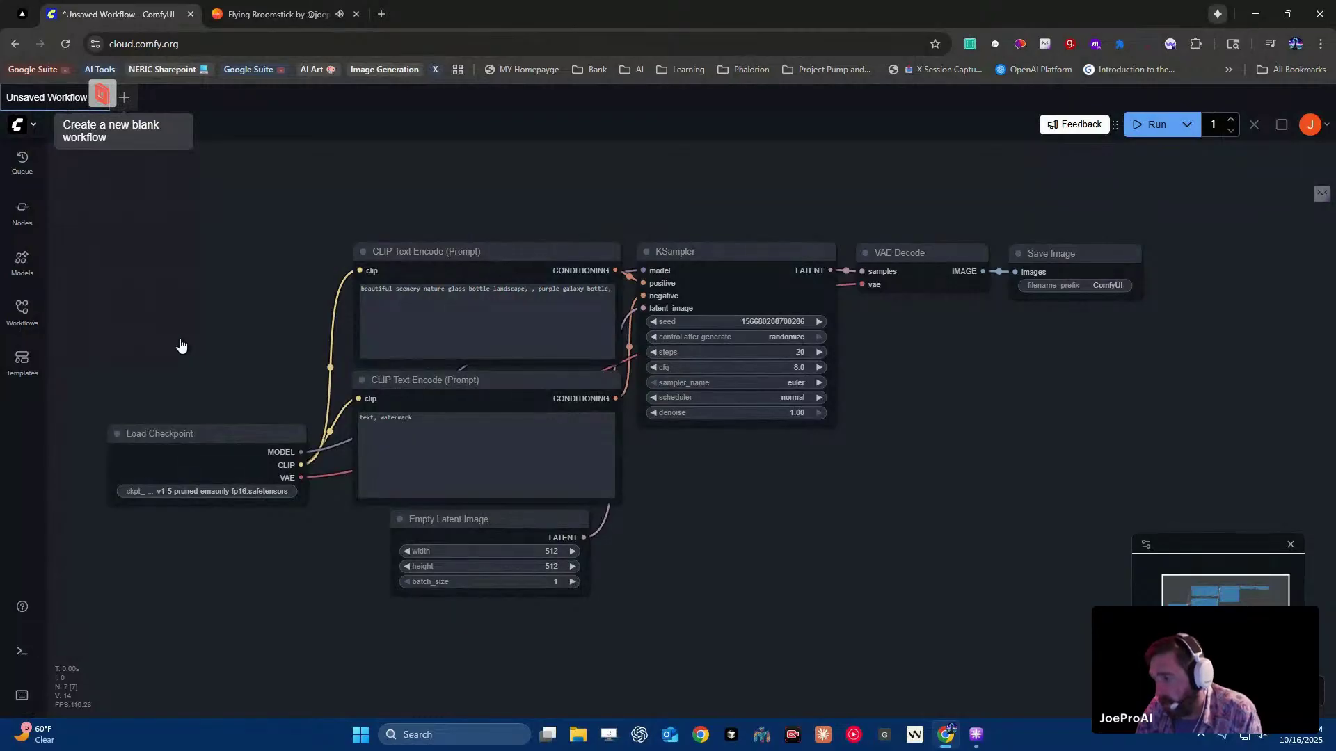
- Open the official ComfyUI documentation from the ComfyUI help options and look over its introduction page
{"action": "left_click", "coordinate": [22, 613]}
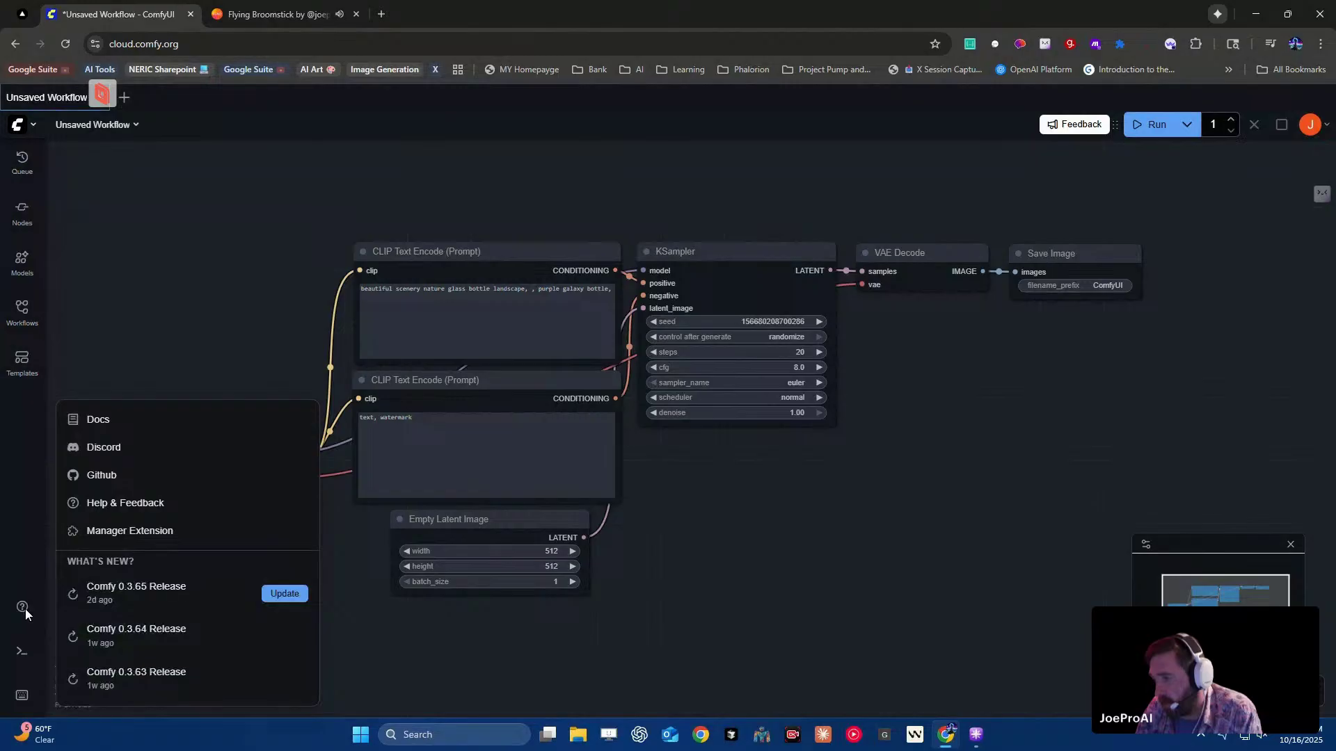
{"action": "left_click", "coordinate": [118, 431]}
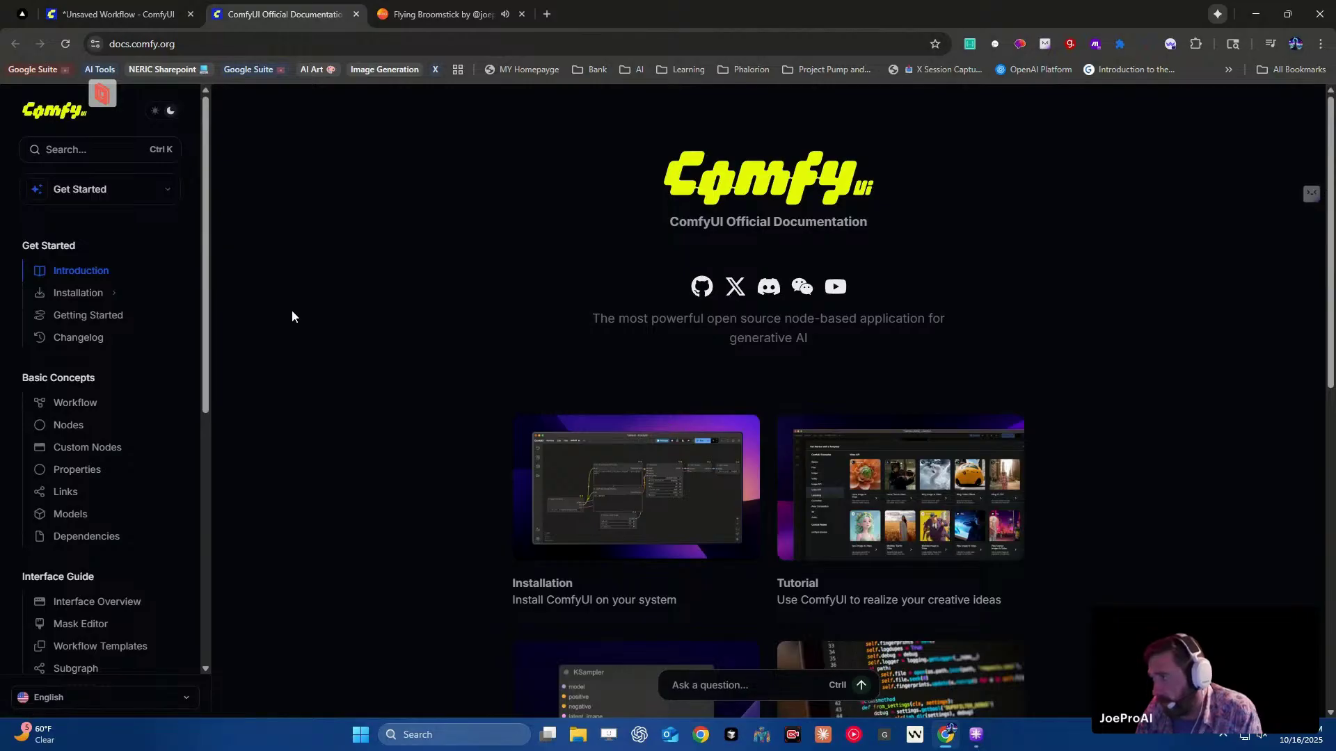
{"action": "scroll", "coordinate": [528, 327], "scroll_direction": "down", "scroll_amount": 1}
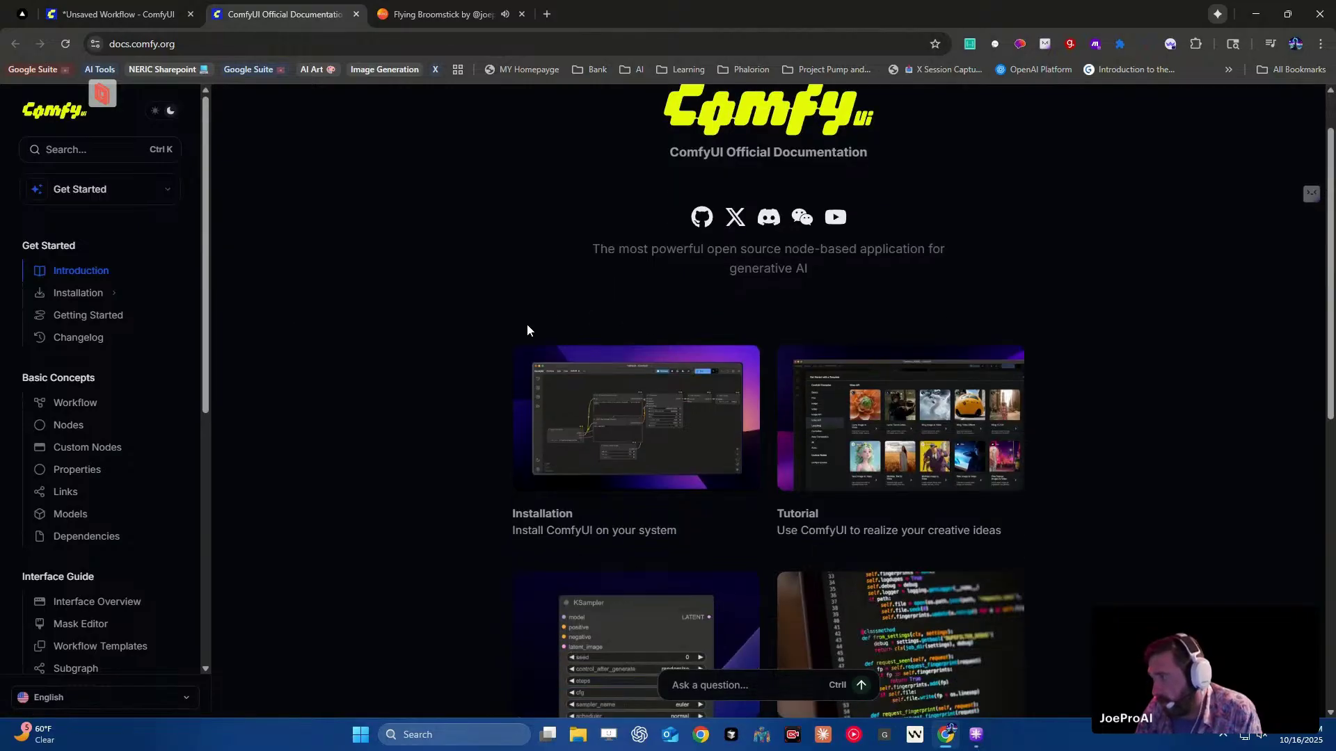
- Switch to the Suno playlist and lower its playback volume slightly
{"action": "left_click", "coordinate": [444, 16]}
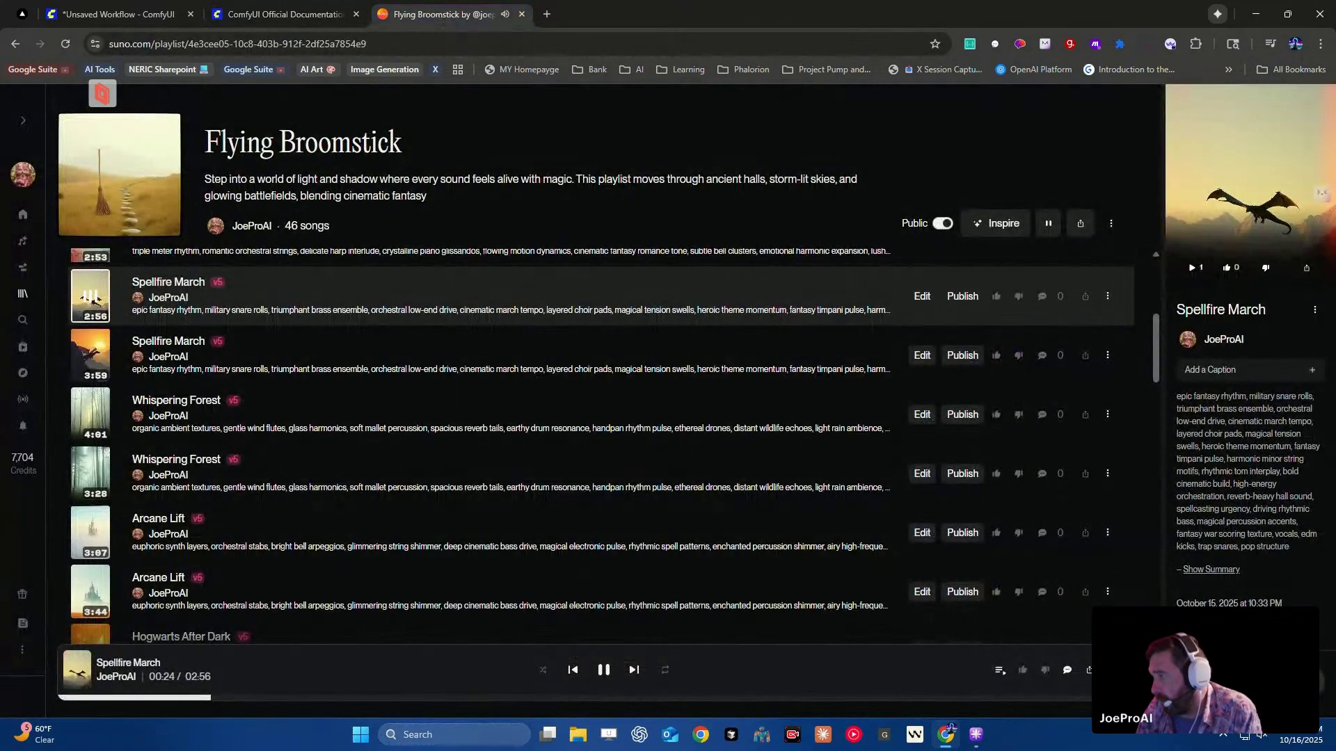
{"action": "mouse_move", "coordinate": [1045, 646]}
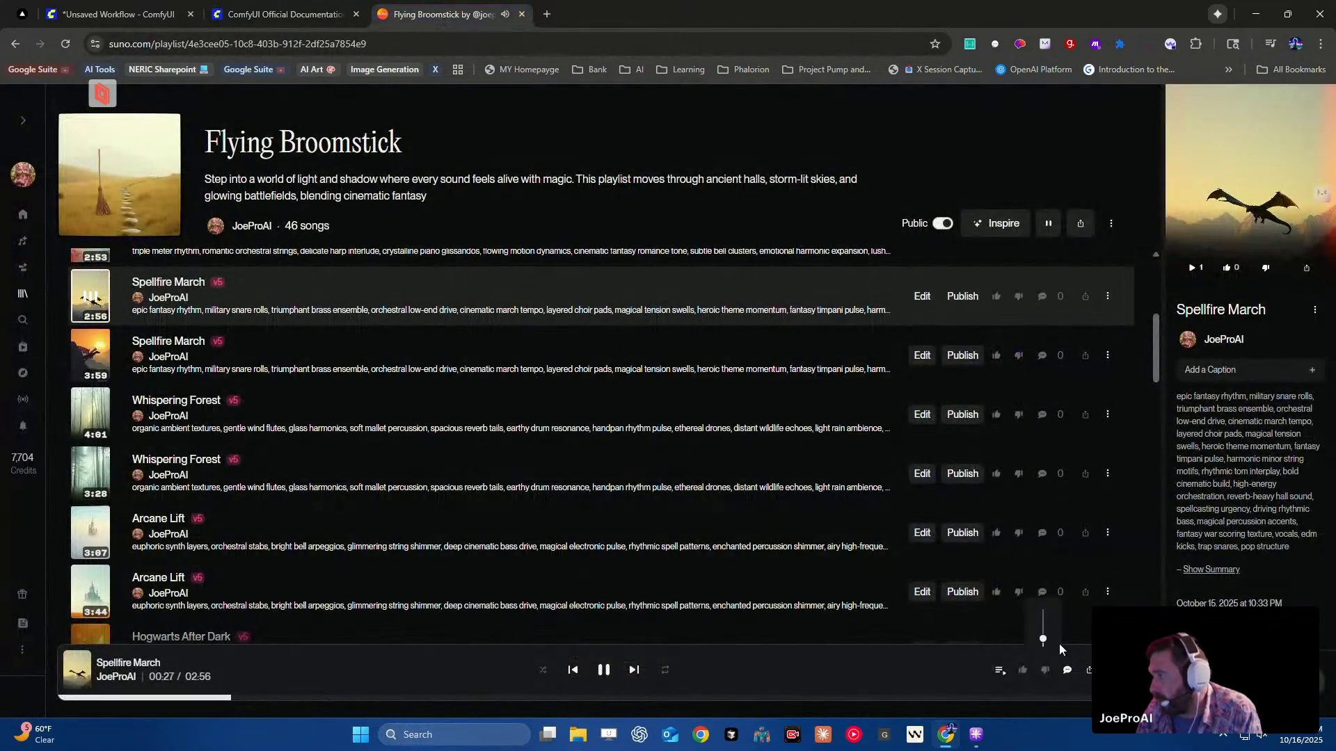
{"action": "left_click_drag", "start_coordinate": [1045, 645], "coordinate": [1045, 652]}
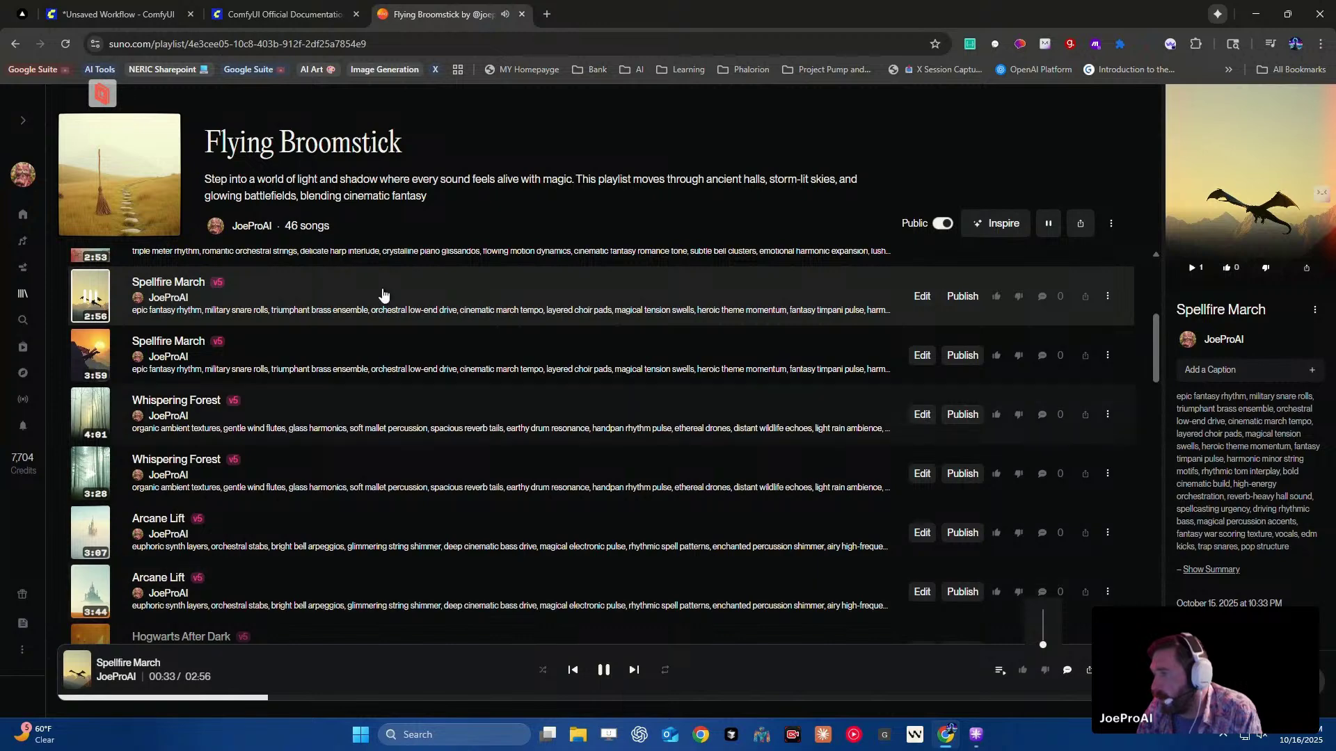
- Return to the ComfyUI documentation and examine the Troubleshooting Overview and Interface Overview pages
{"action": "left_click", "coordinate": [226, 7]}
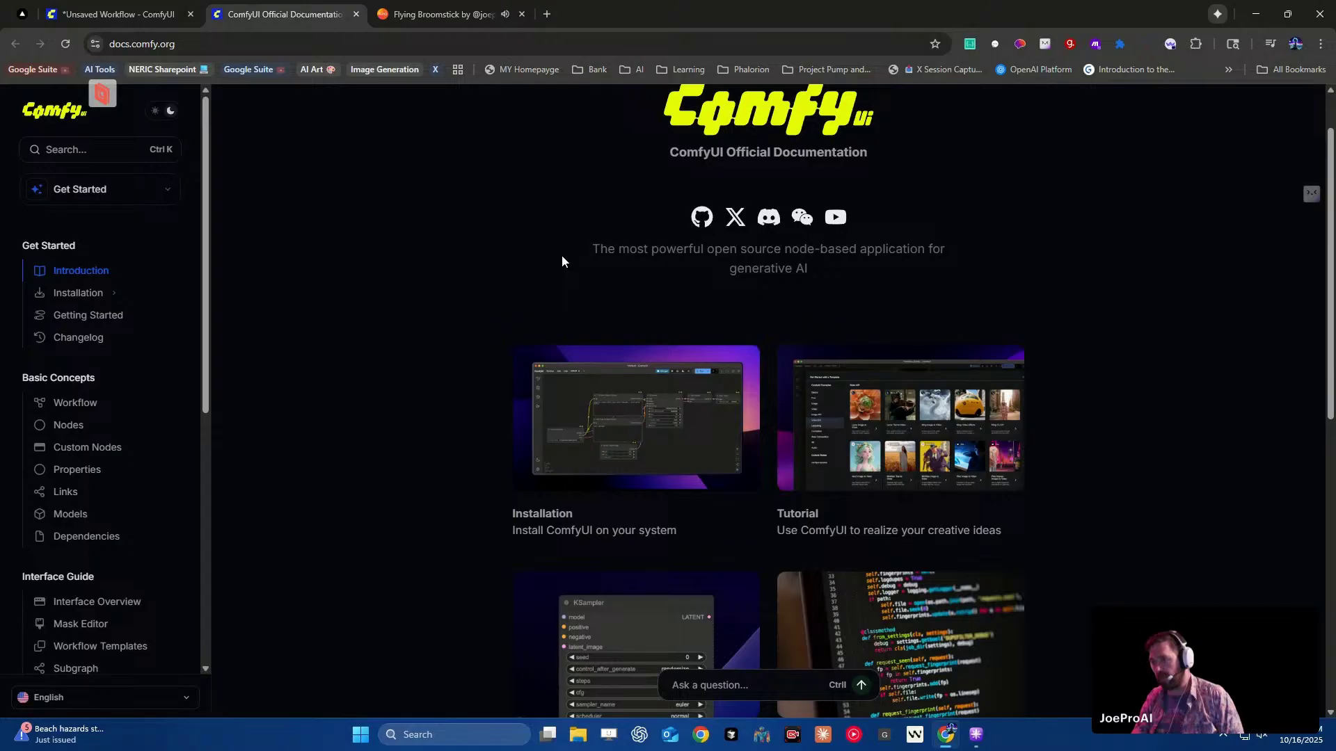
{"action": "scroll", "coordinate": [562, 261], "scroll_direction": "down", "scroll_amount": 1}
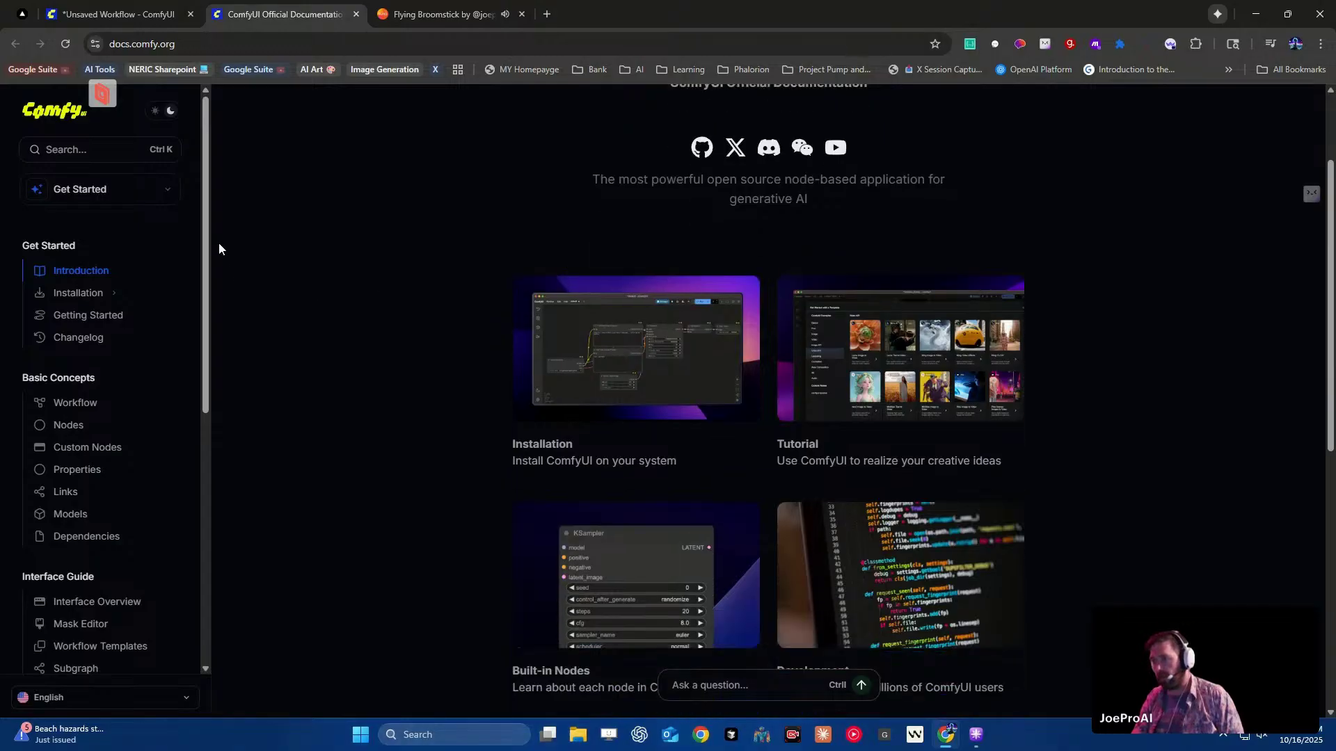
{"action": "scroll", "coordinate": [210, 259], "scroll_direction": "down", "scroll_amount": 1}
{"action": "left_click_drag", "start_coordinate": [213, 261], "coordinate": [242, 509]}
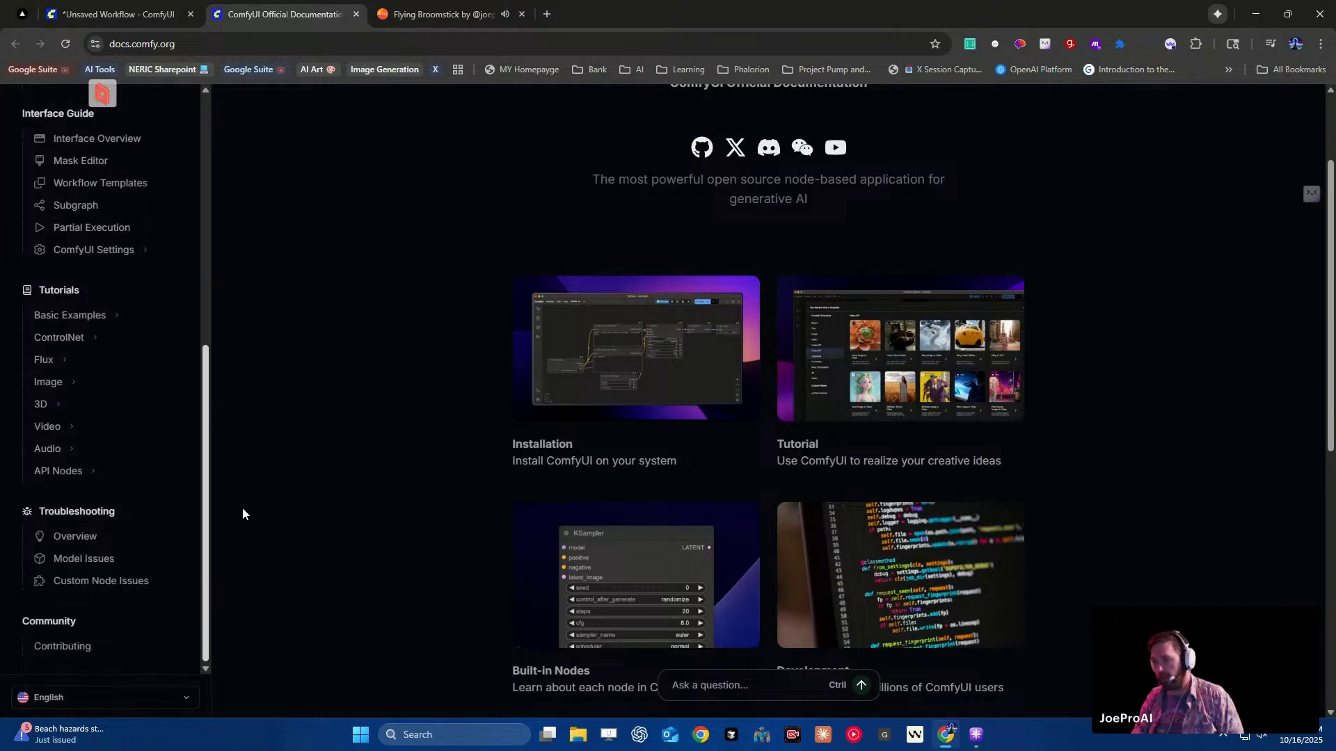
{"action": "left_click", "coordinate": [68, 542]}
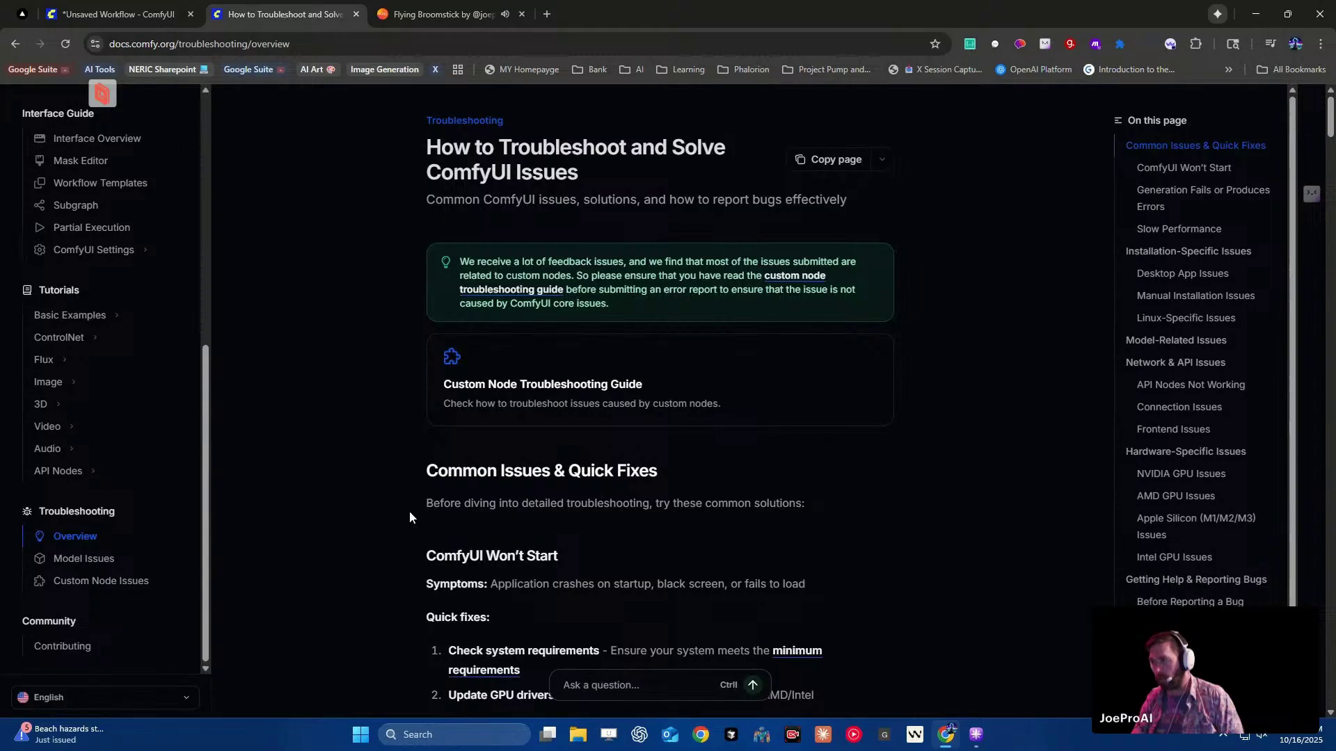
{"action": "scroll", "coordinate": [280, 222], "scroll_direction": "down", "scroll_amount": 3}
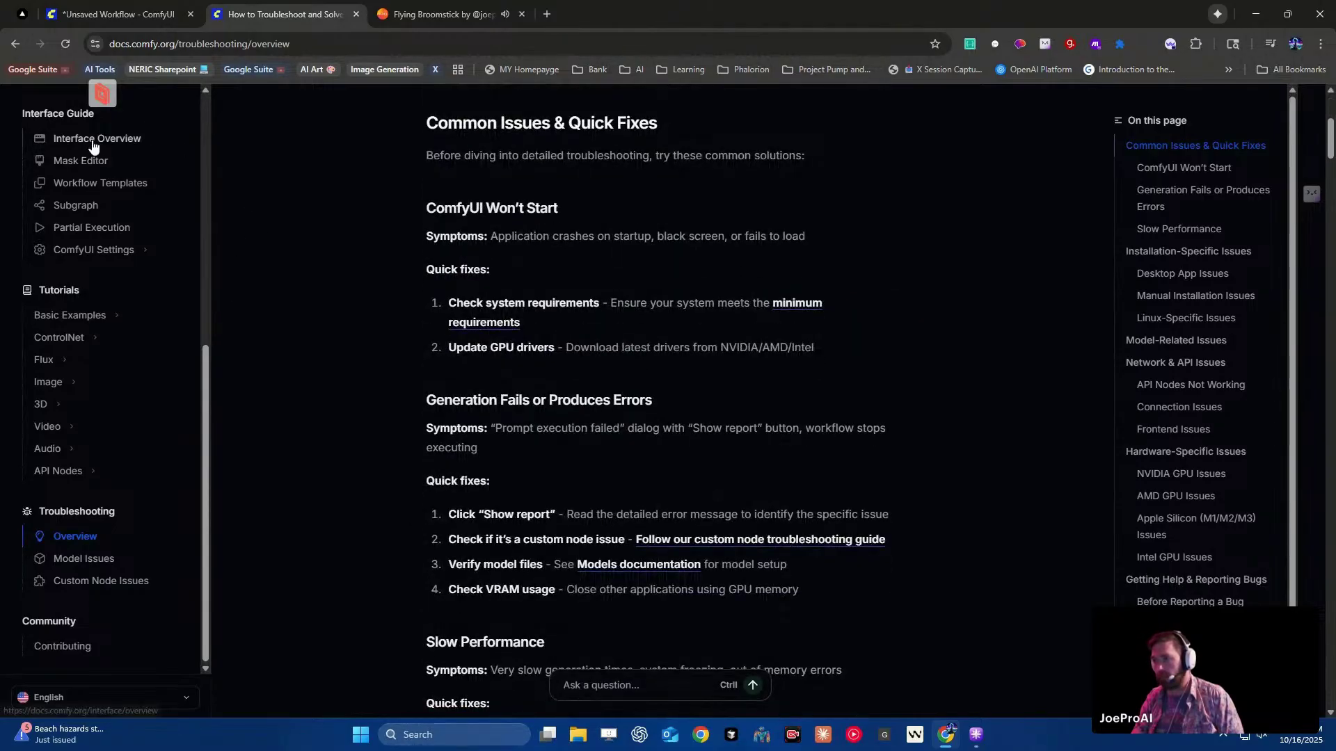
{"action": "left_click", "coordinate": [92, 139]}
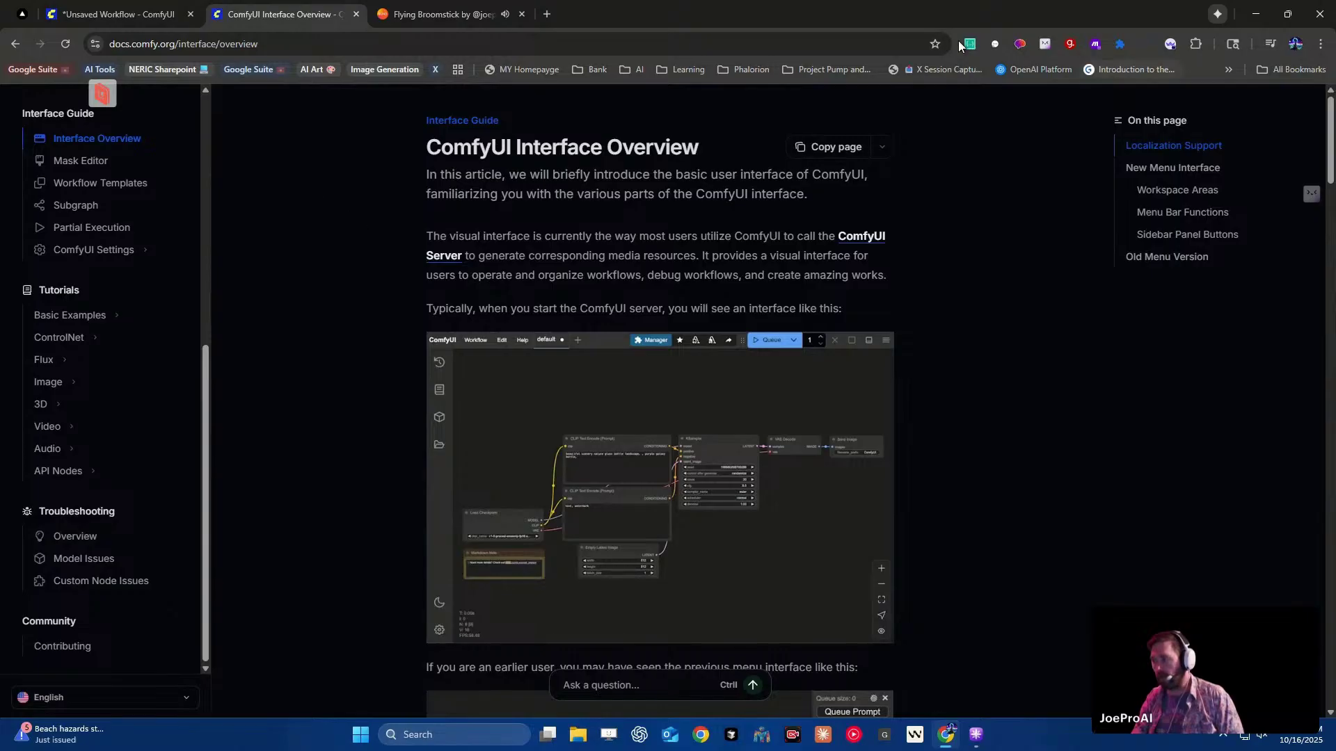
- Open a new browser tab ready for a web search
{"action": "left_click", "coordinate": [546, 14]}
{"action": "left_click", "coordinate": [534, 36]}
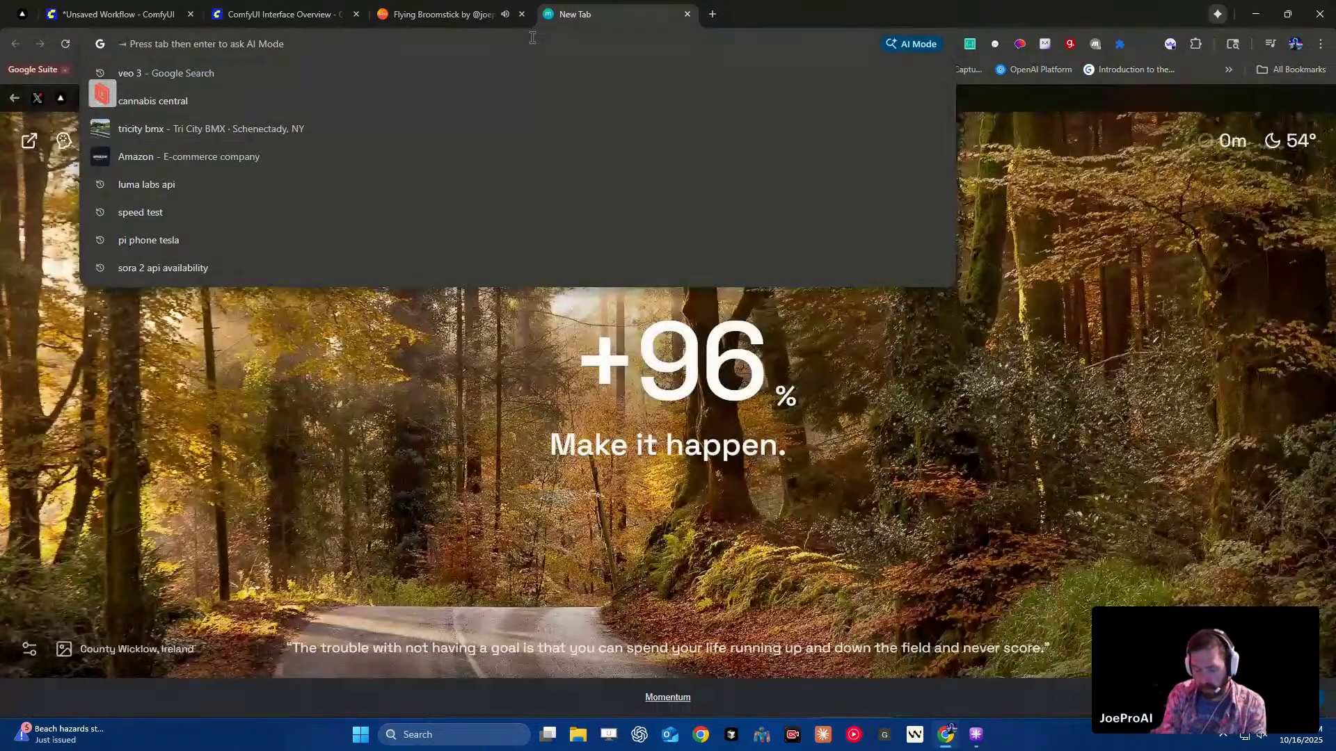
{"action": "type", "text": "cha"}
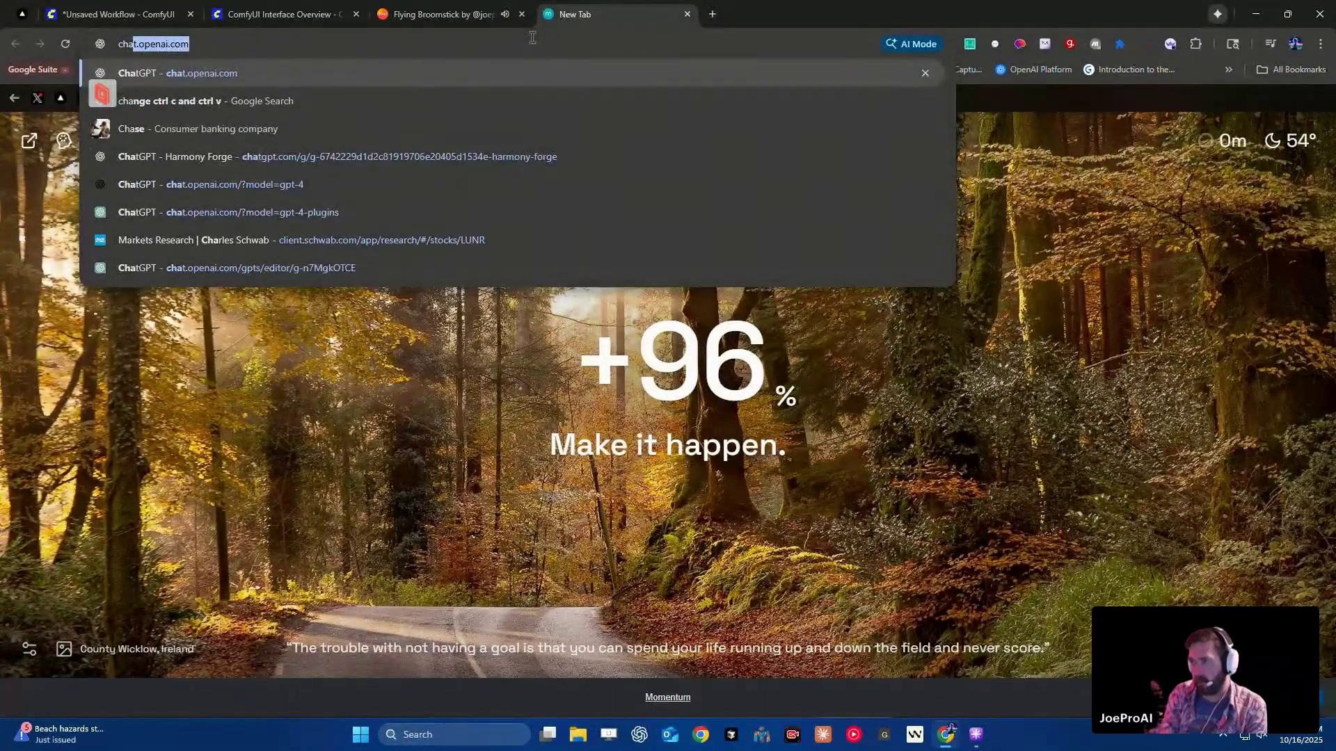
{"action": "key", "text": "BackSpace"}
{"action": "key", "text": "BackSpace"}
{"action": "key", "text": "BackSpace"}
{"action": "key", "text": "BackSpace"}
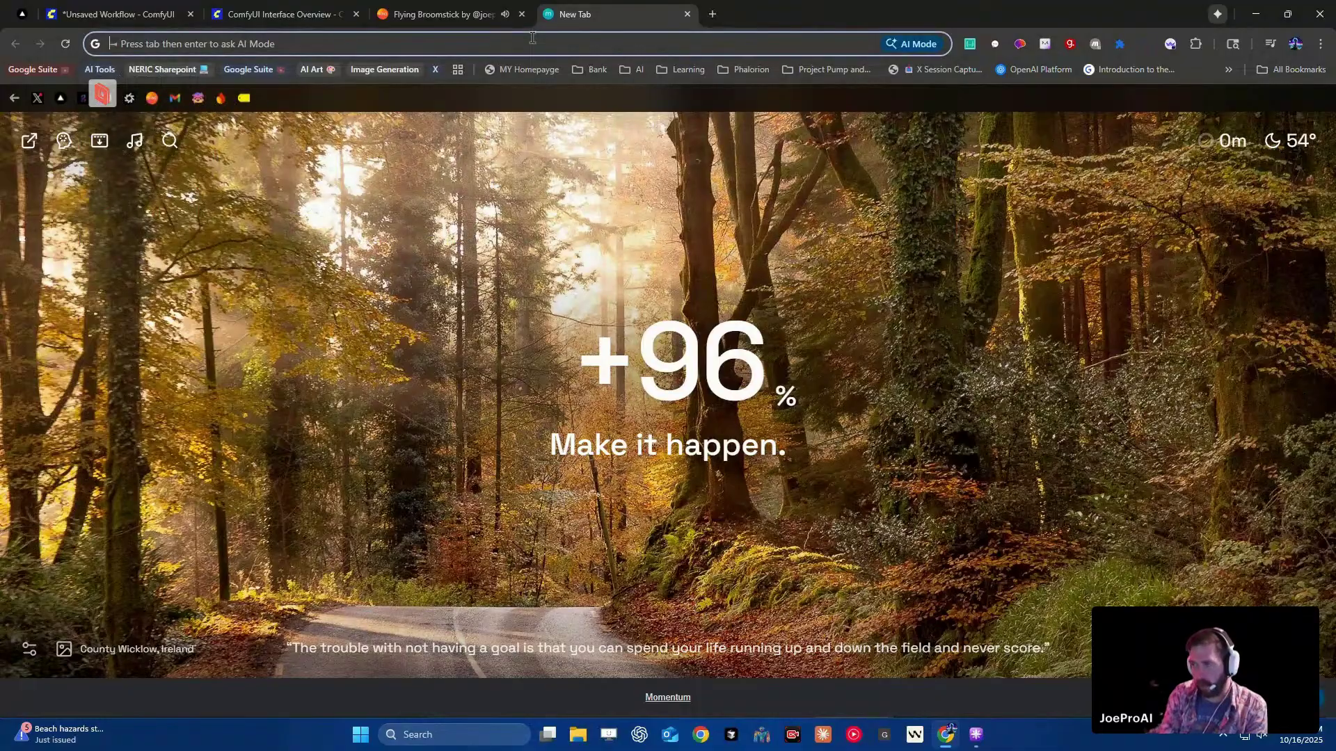
{"action": "type", "text": "COm"}
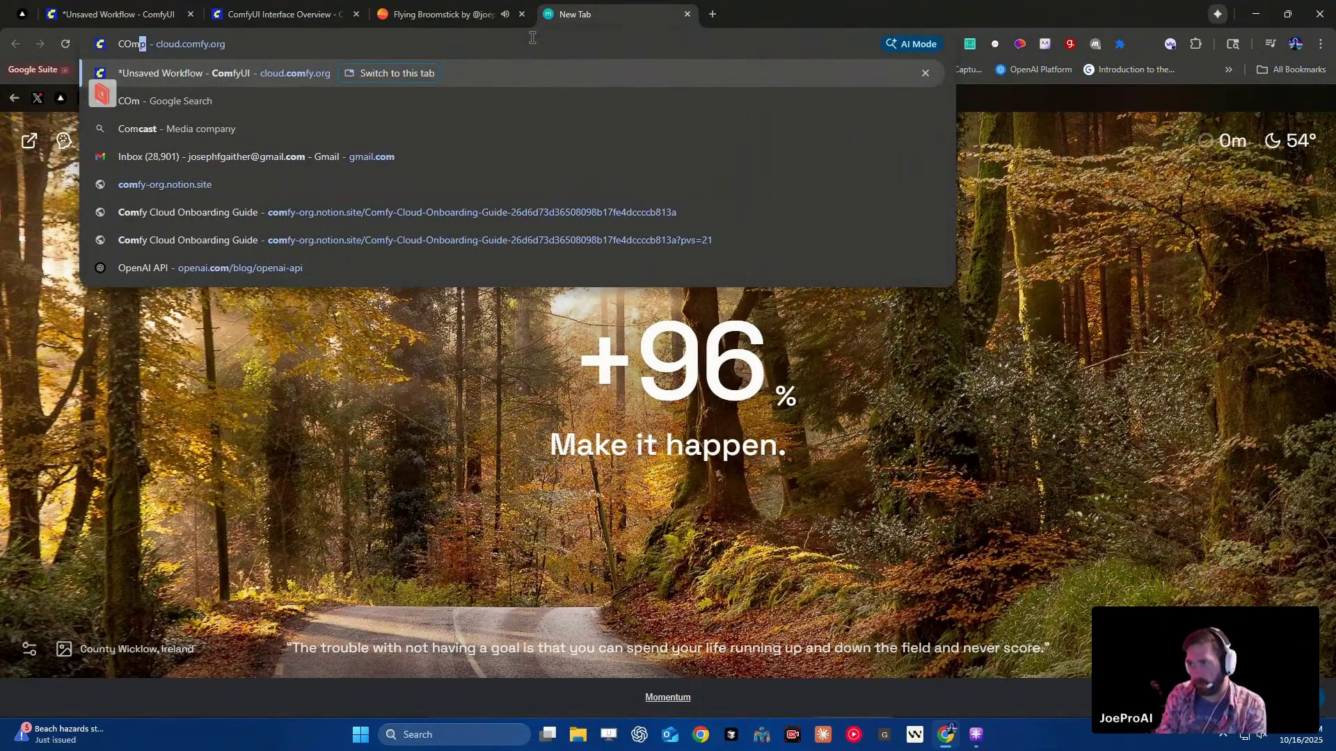
{"action": "key", "text": "BackSpace"}
{"action": "key", "text": "BackSpace"}
{"action": "key", "text": "BackSpace"}
{"action": "key", "text": "BackSpace"}
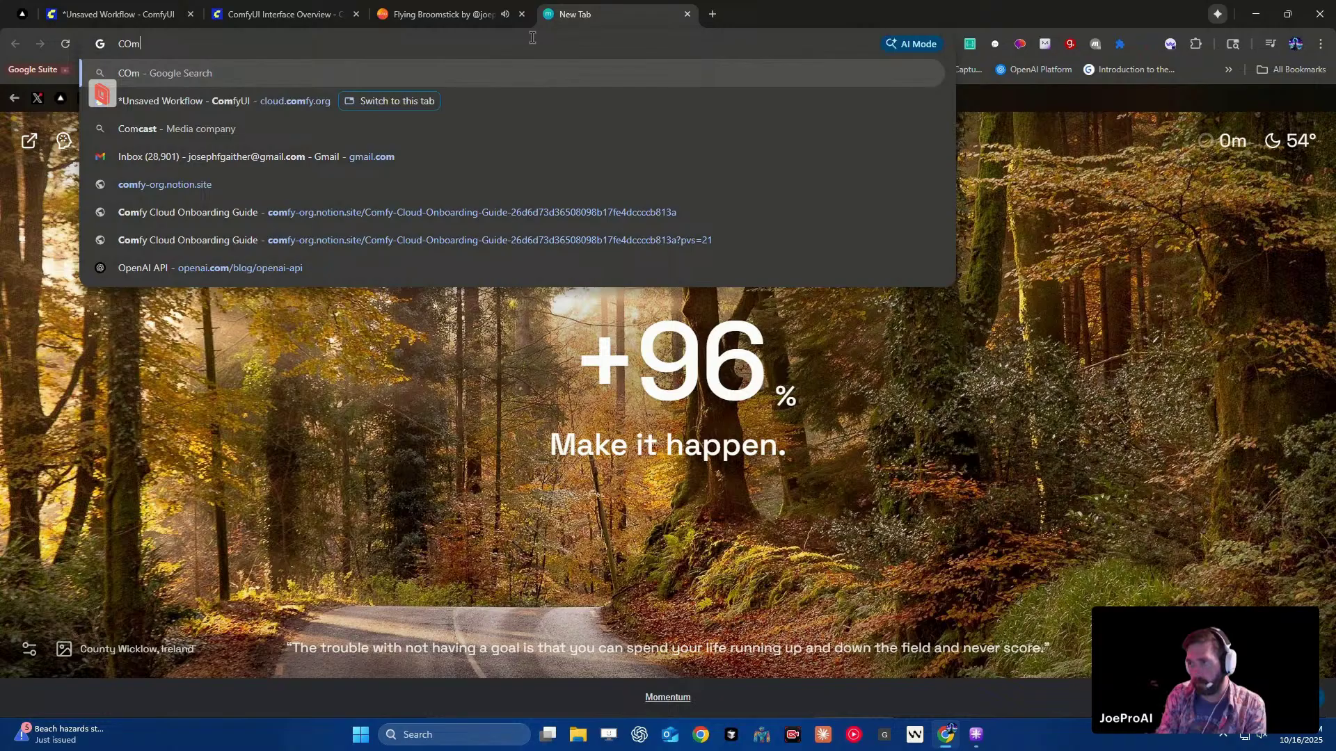
- Search Google for "What is Comfy UI"
{"action": "left_click", "coordinate": [533, 38]}
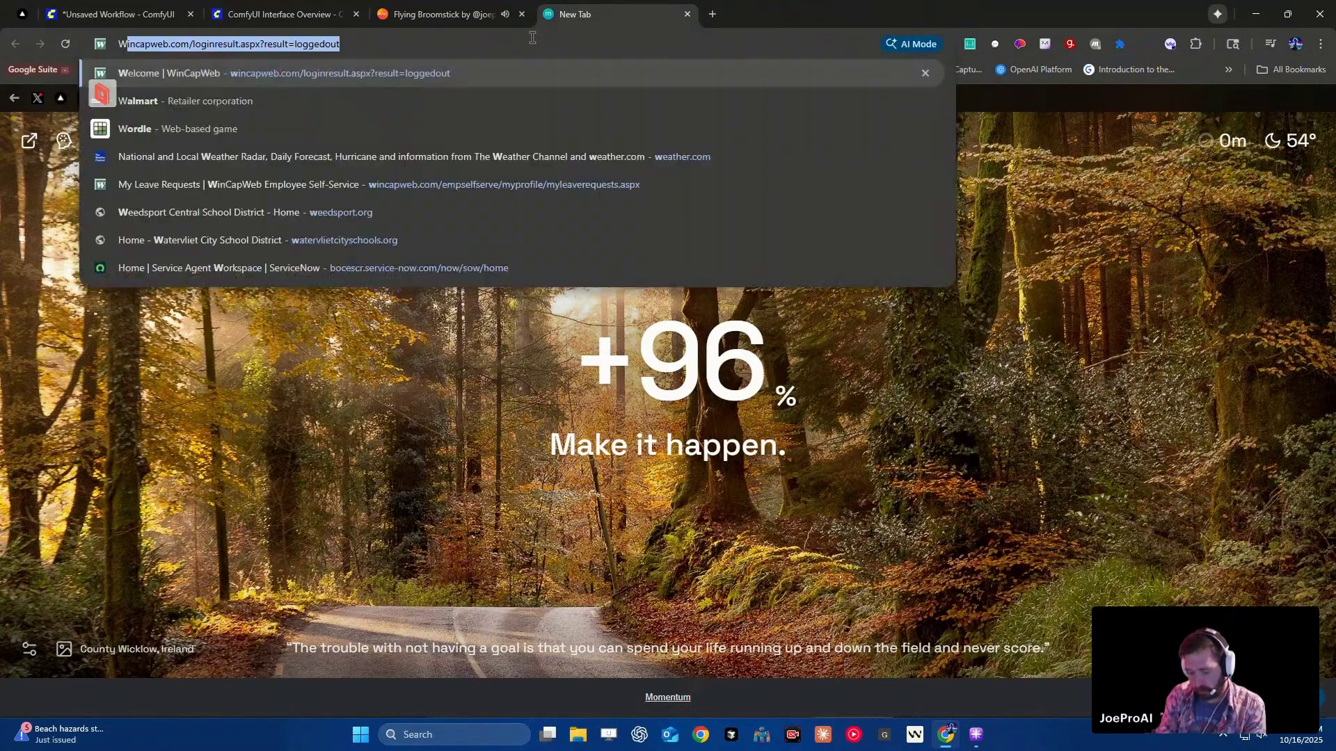
{"action": "type", "text": "What is Com"}
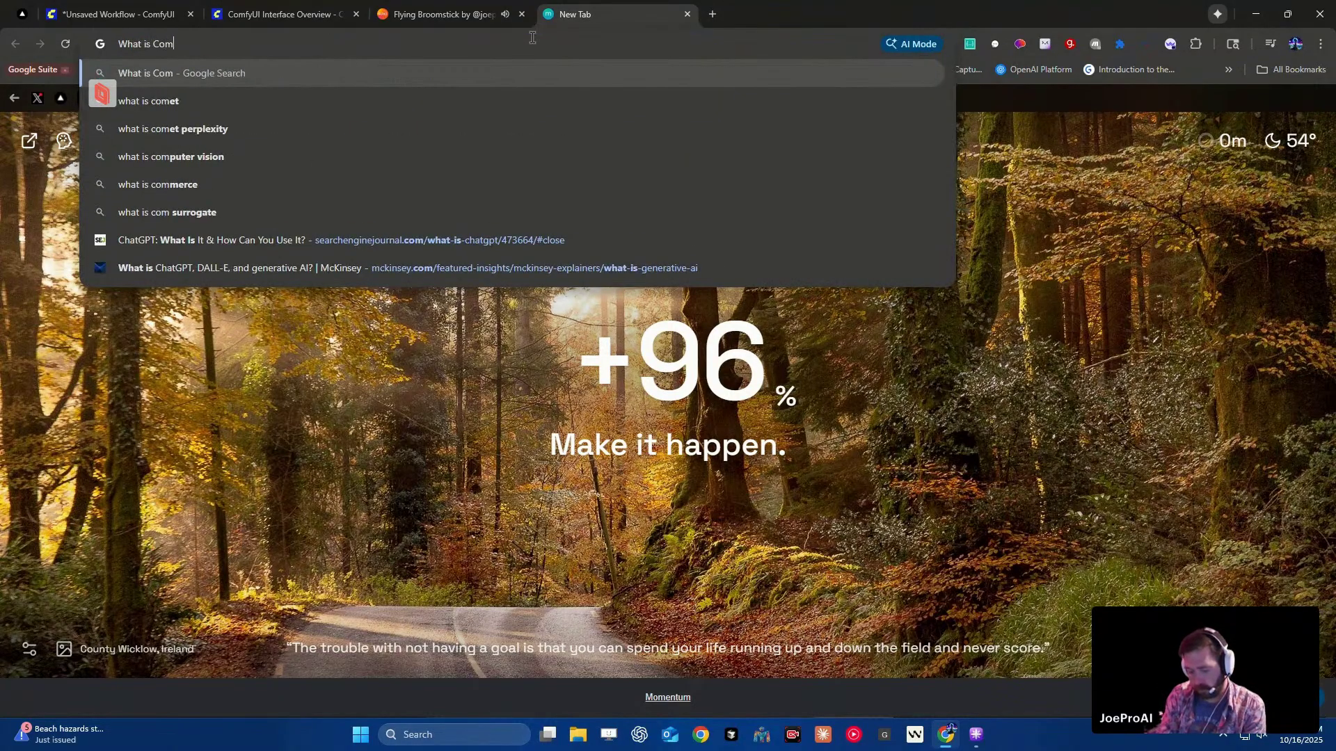
{"action": "type", "text": "fy UI"}
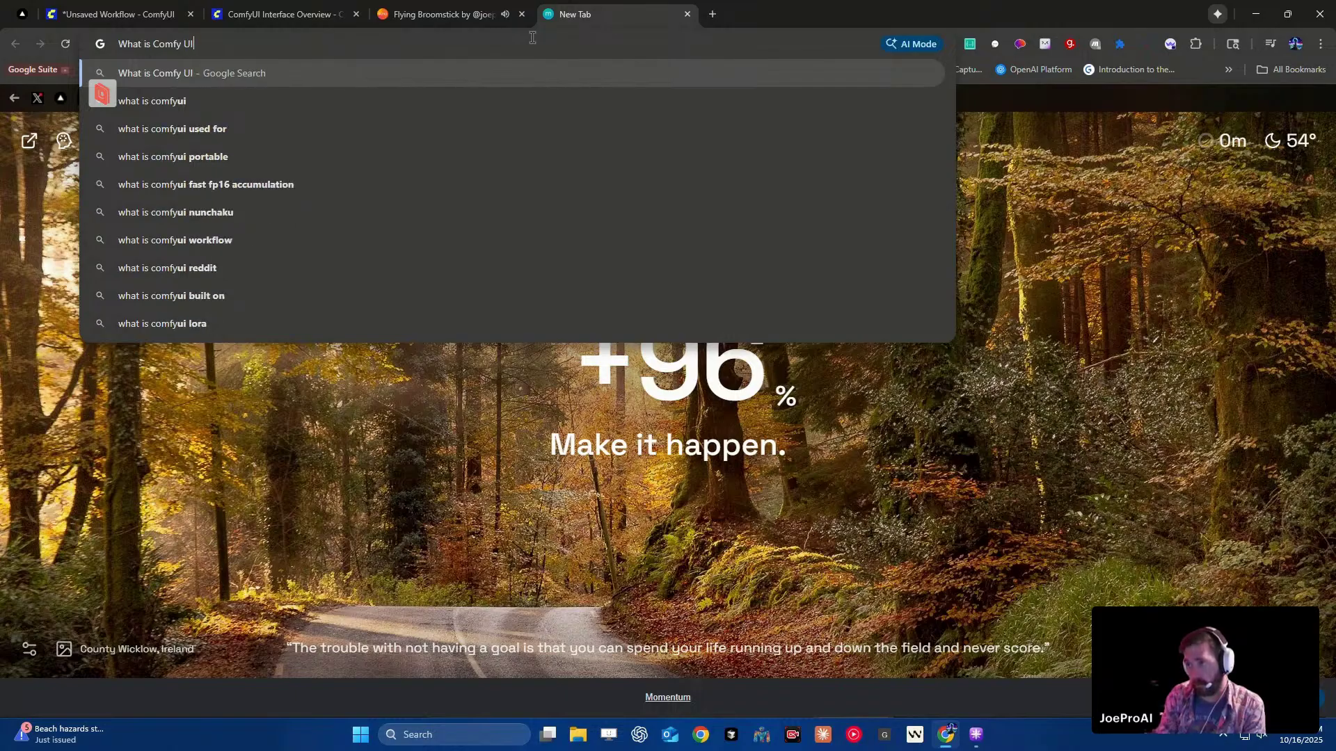
{"action": "key", "text": "Return"}
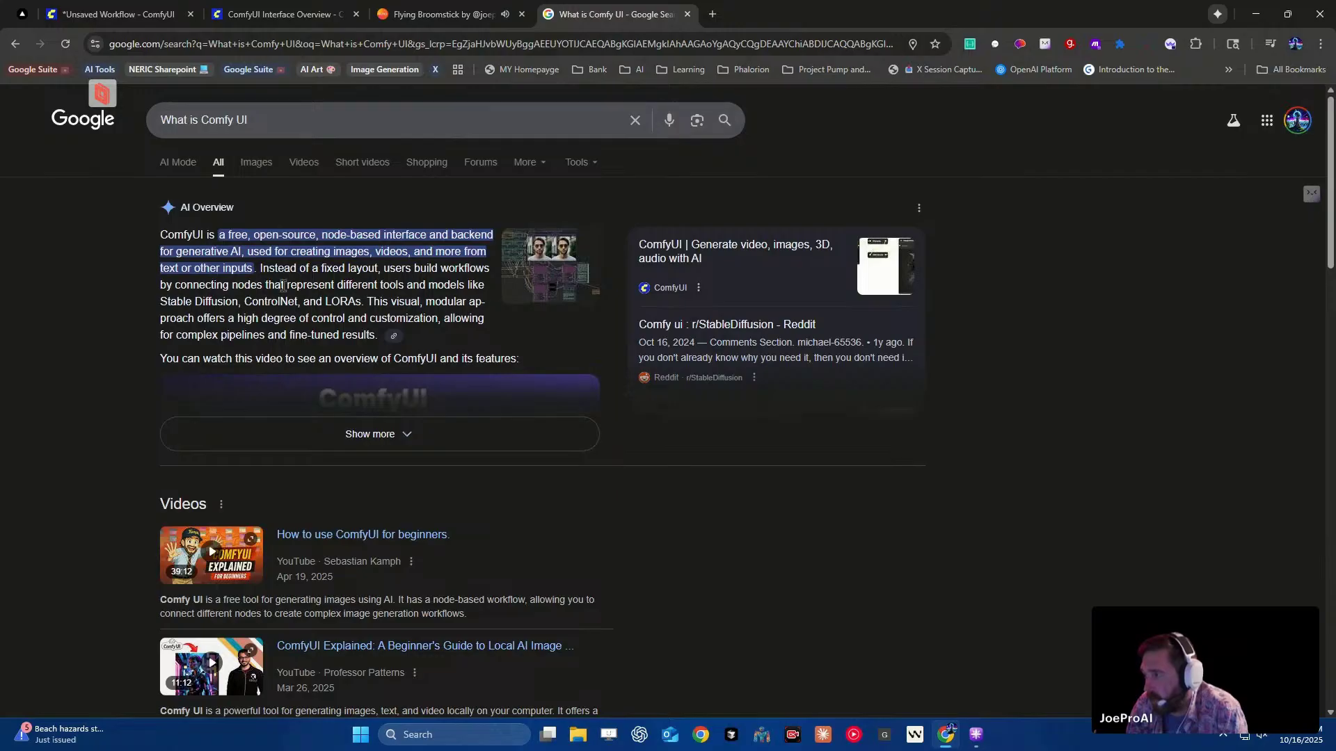
- Expand the AI Overview about ComfyUI in the search results, and look again at the Suno playlist and the Interface Overview page
{"action": "scroll", "coordinate": [375, 326], "scroll_direction": "down", "scroll_amount": 2}
{"action": "left_click", "coordinate": [375, 303]}
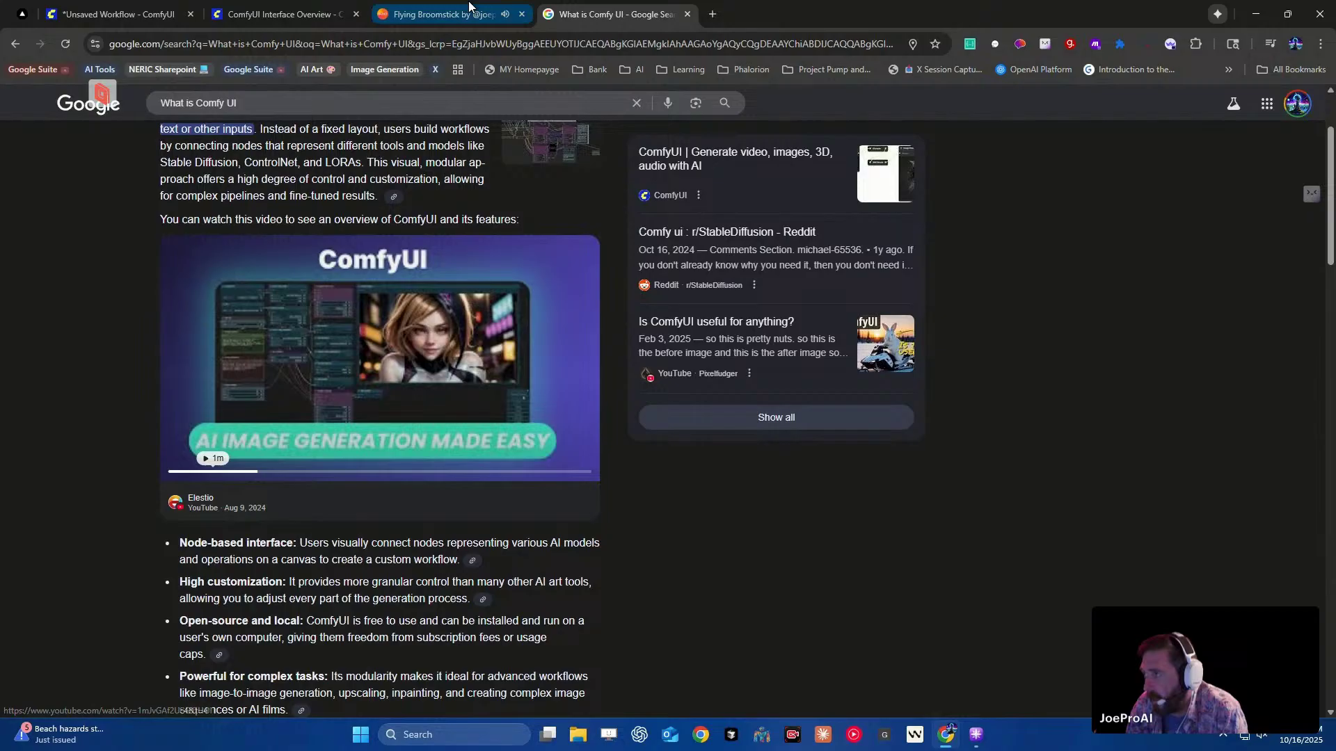
{"action": "left_click", "coordinate": [287, 8]}
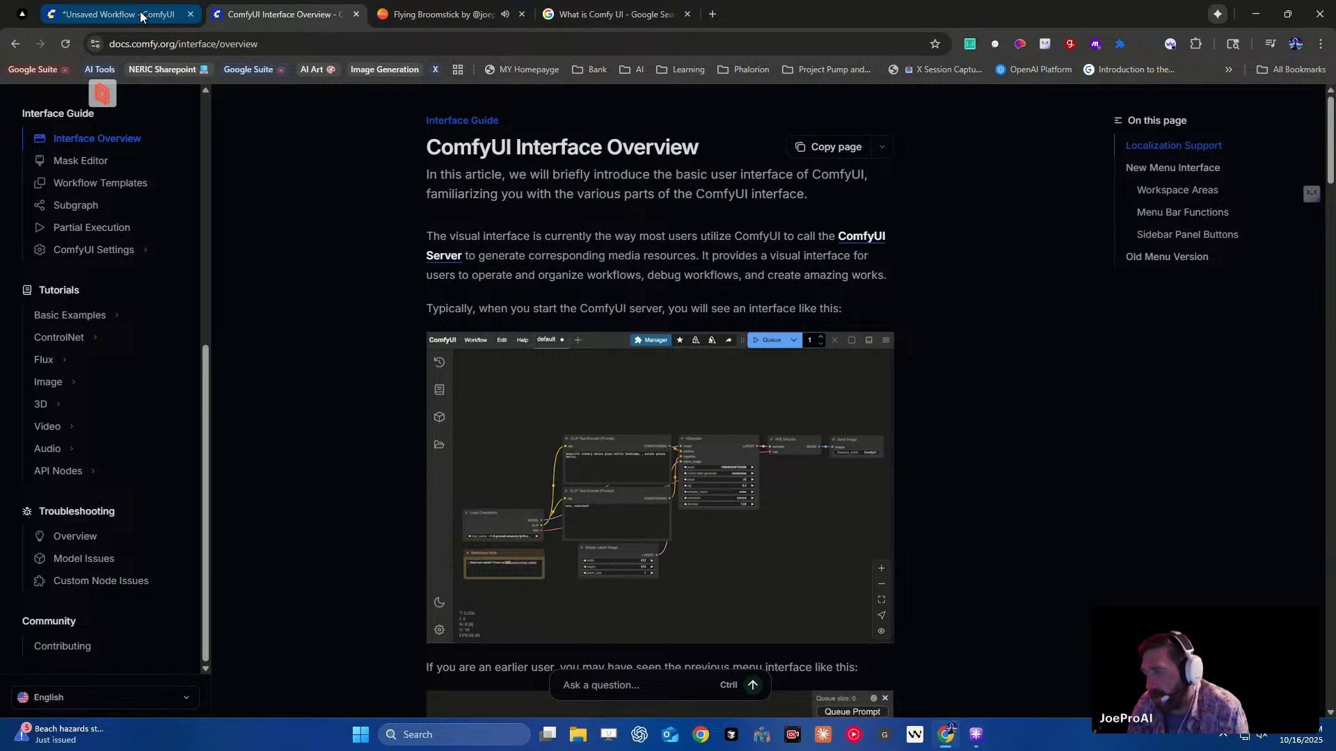
{"action": "left_click", "coordinate": [473, 17]}
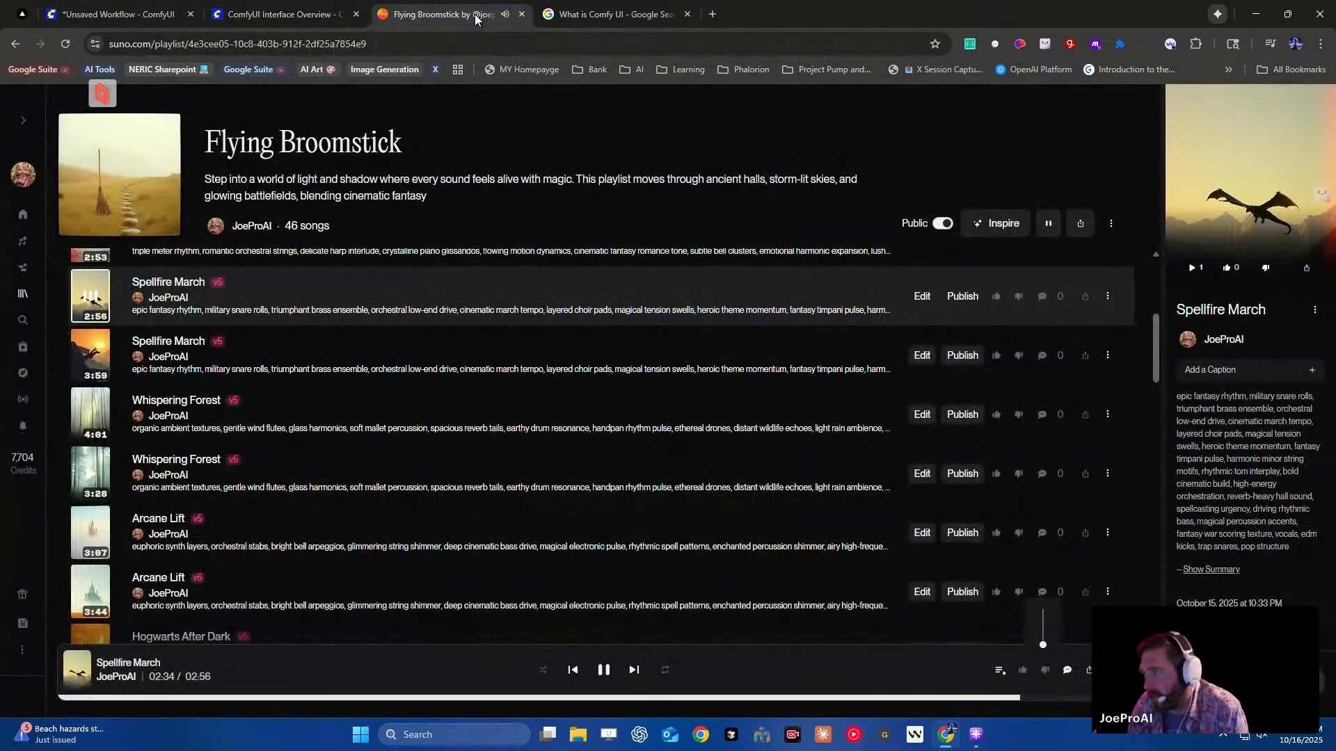
{"action": "left_click", "coordinate": [285, 14]}
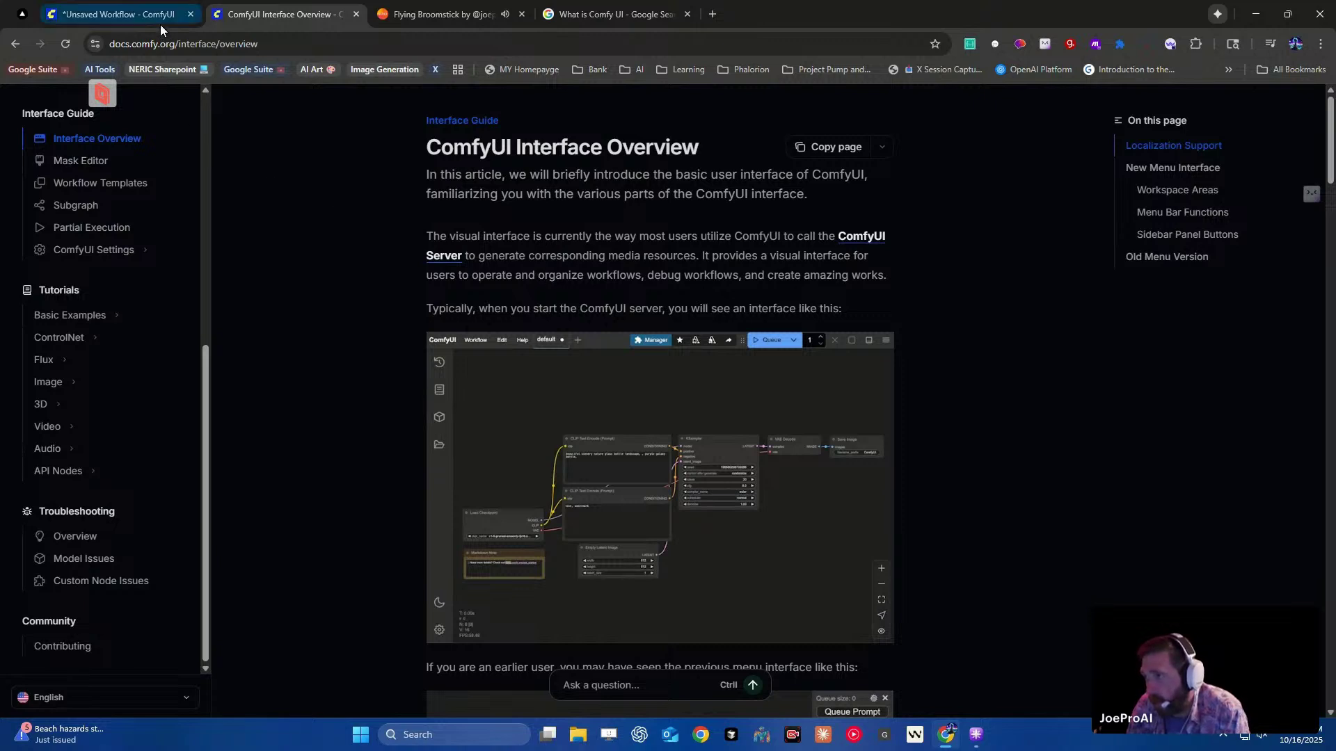
- Switch to the unsaved Comfy Cloud workflow and look over the first checkpoint models offered for the Load Checkpoint node
{"action": "left_click", "coordinate": [144, 17]}
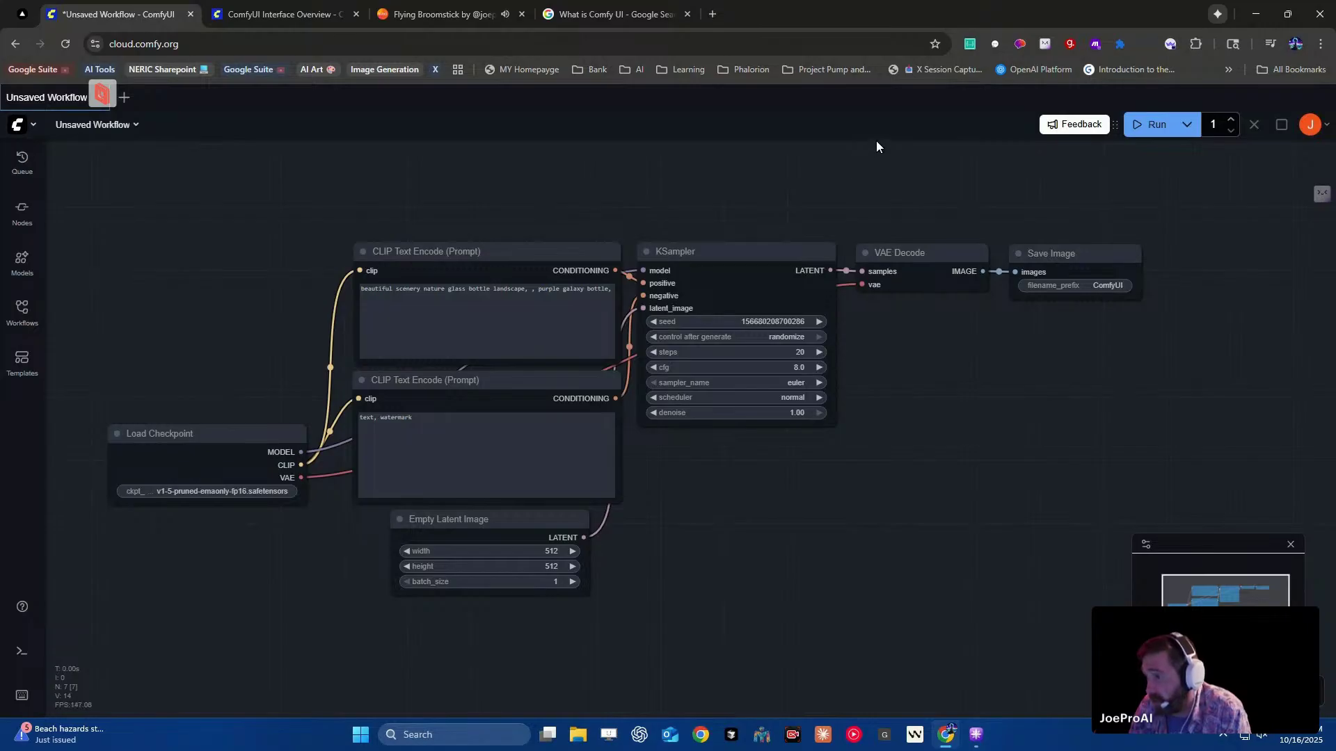
{"action": "left_click", "coordinate": [219, 491]}
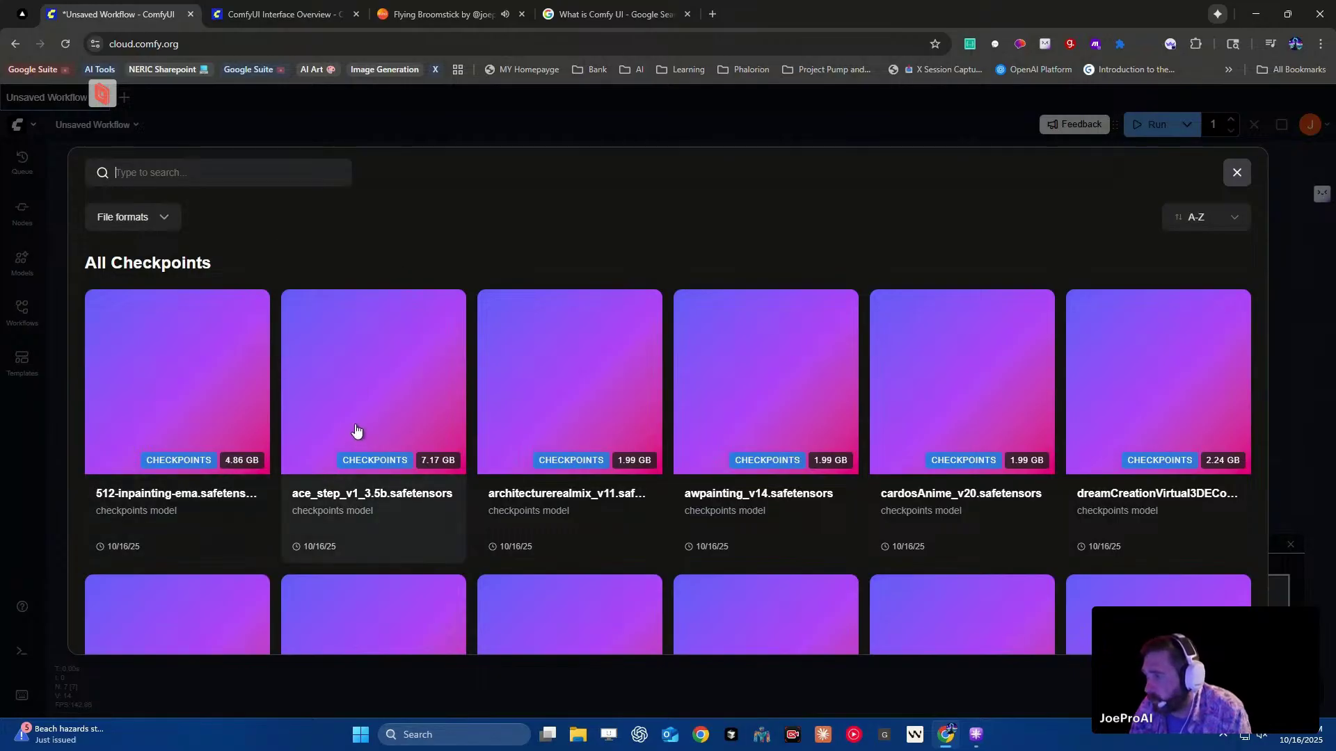
{"action": "scroll", "coordinate": [349, 421], "scroll_direction": "down", "scroll_amount": 1}
{"action": "scroll", "coordinate": [350, 416], "scroll_direction": "down", "scroll_amount": 3}
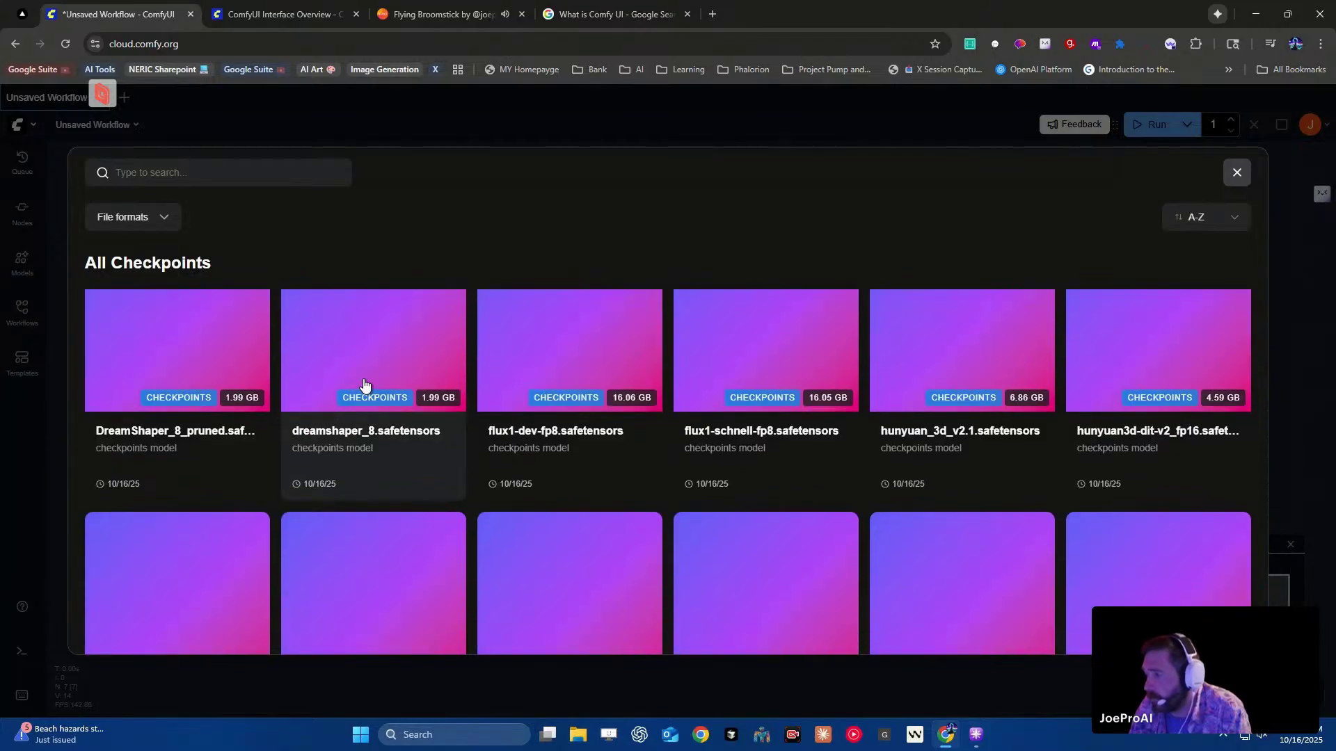
{"action": "scroll", "coordinate": [363, 385], "scroll_direction": "up", "scroll_amount": 4}
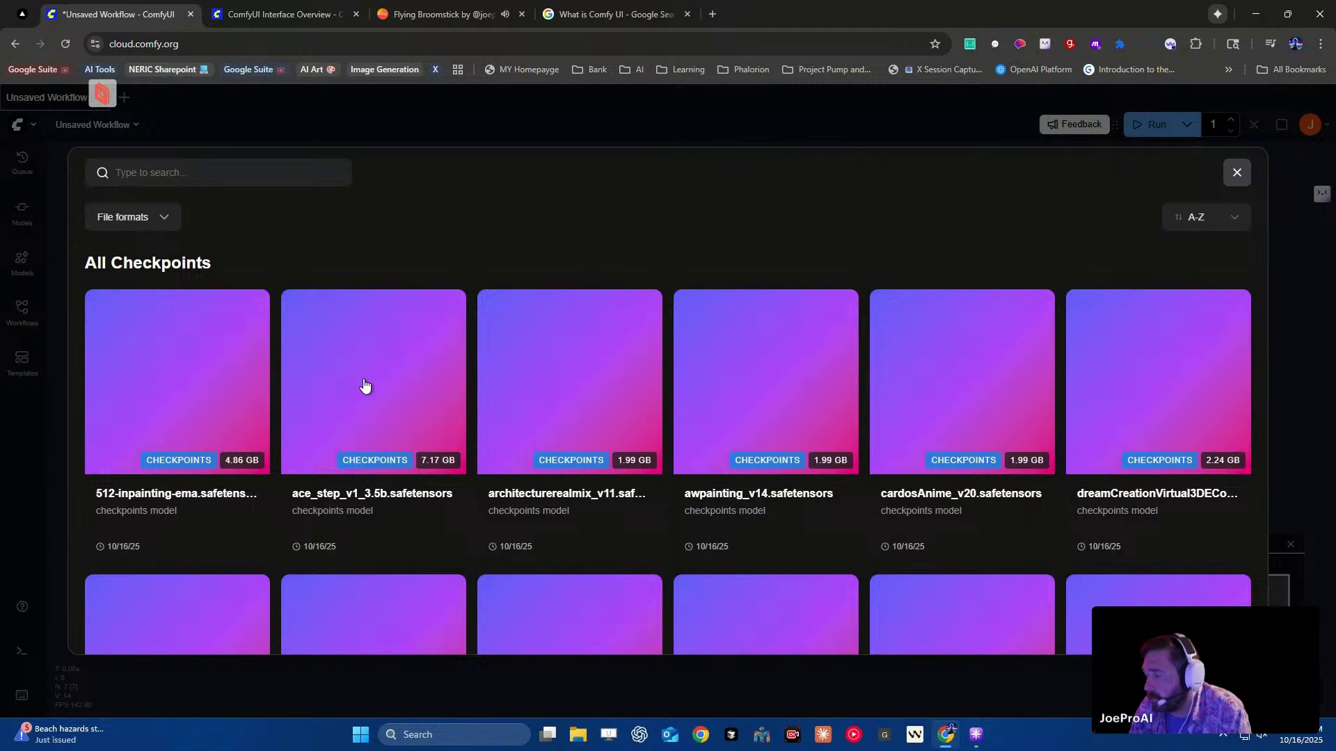
{"action": "scroll", "coordinate": [534, 473], "scroll_direction": "down", "scroll_amount": 3}
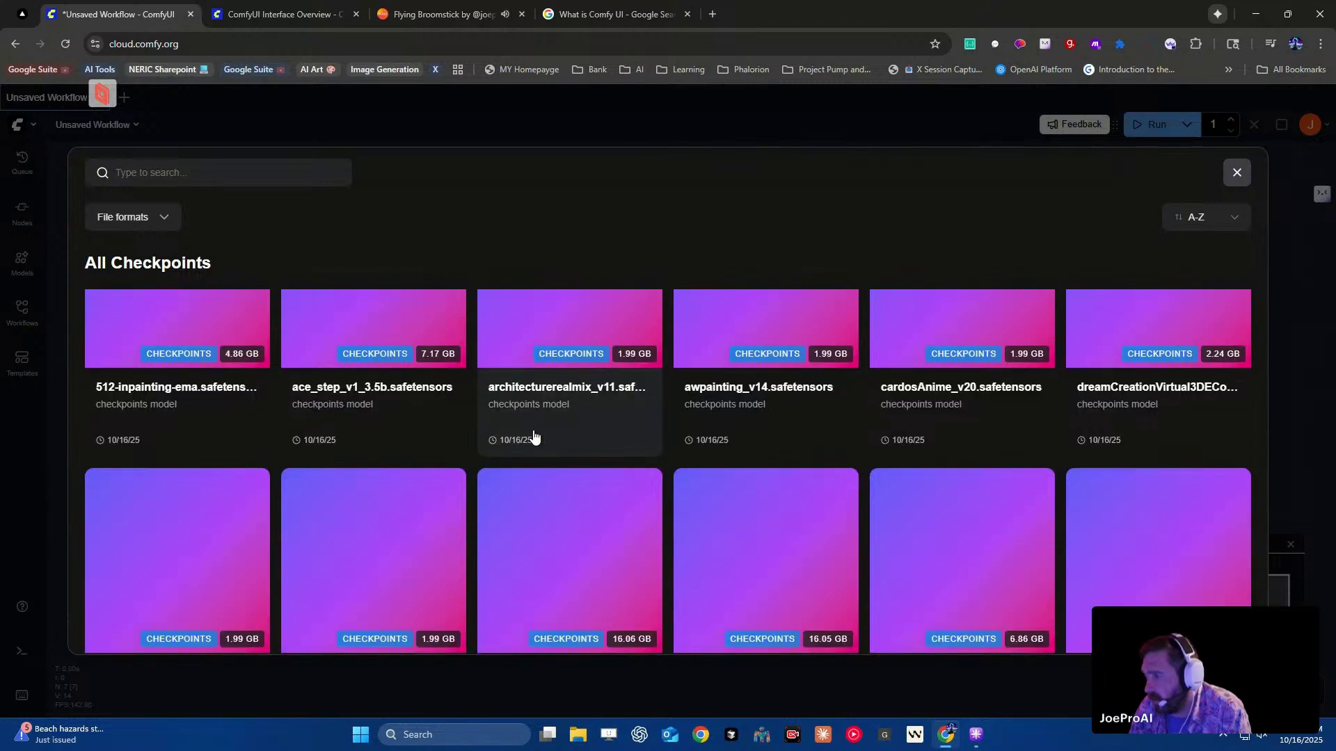
{"action": "scroll", "coordinate": [461, 410], "scroll_direction": "up", "scroll_amount": 3}
{"action": "scroll", "coordinate": [462, 410], "scroll_direction": "up", "scroll_amount": 1}
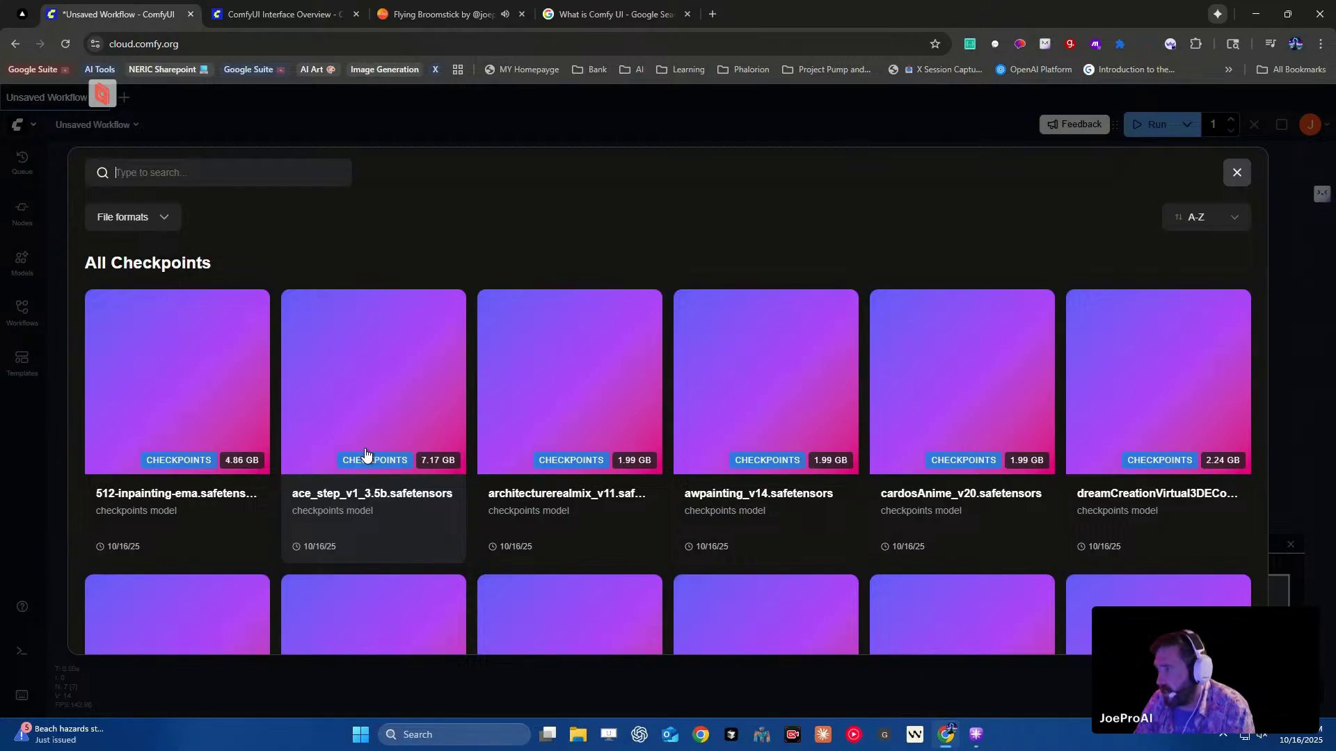
{"action": "left_click", "coordinate": [1237, 174]}
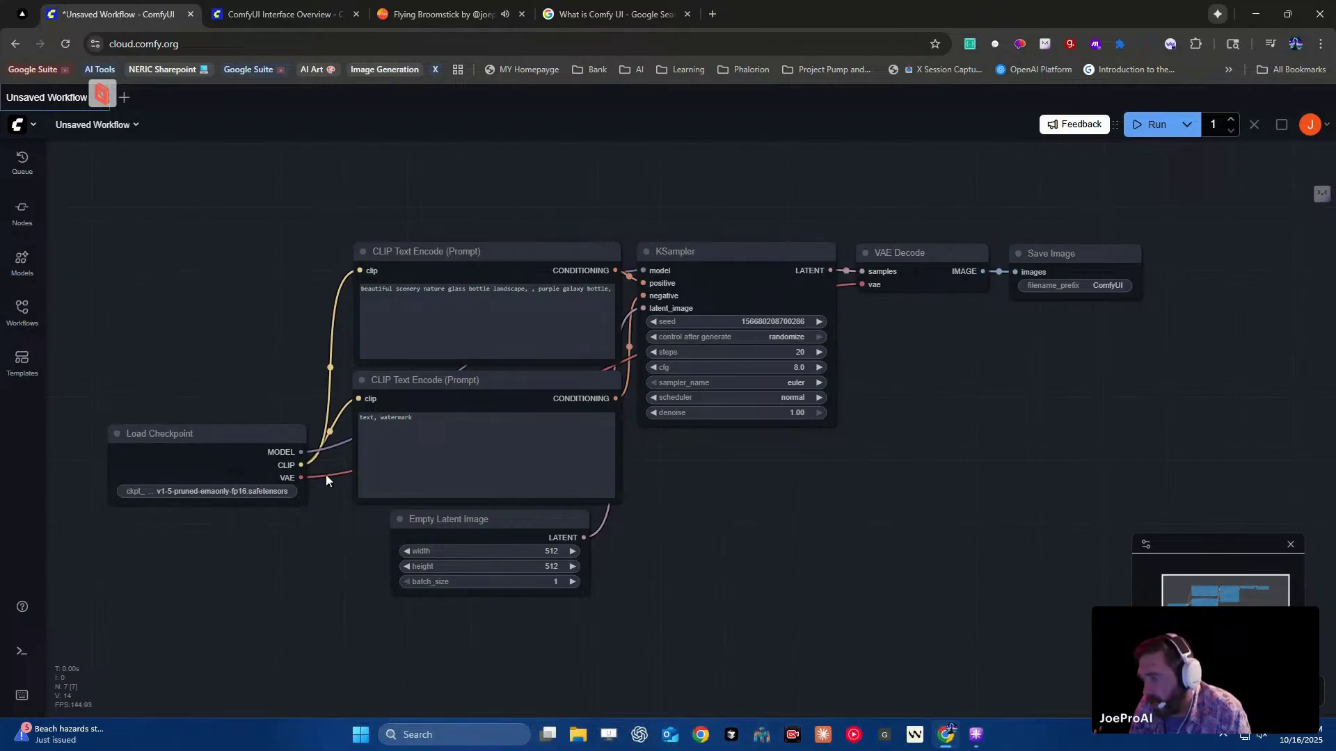
- Reopen the Load Checkpoint node's model list and examine the remaining checkpoints down to the Stable Diffusion and SVD models
{"action": "left_click", "coordinate": [202, 492]}
{"action": "scroll", "coordinate": [334, 451], "scroll_direction": "down", "scroll_amount": 4}
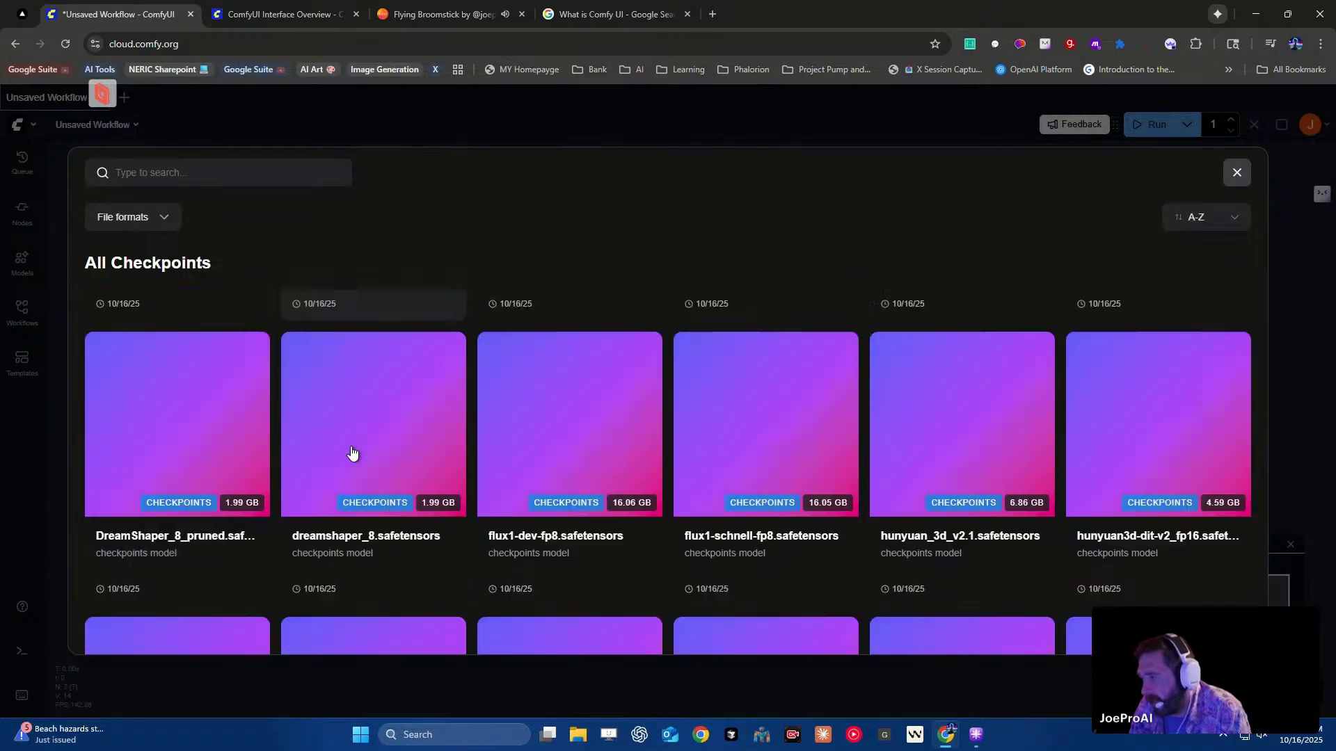
{"action": "scroll", "coordinate": [353, 454], "scroll_direction": "down", "scroll_amount": 10}
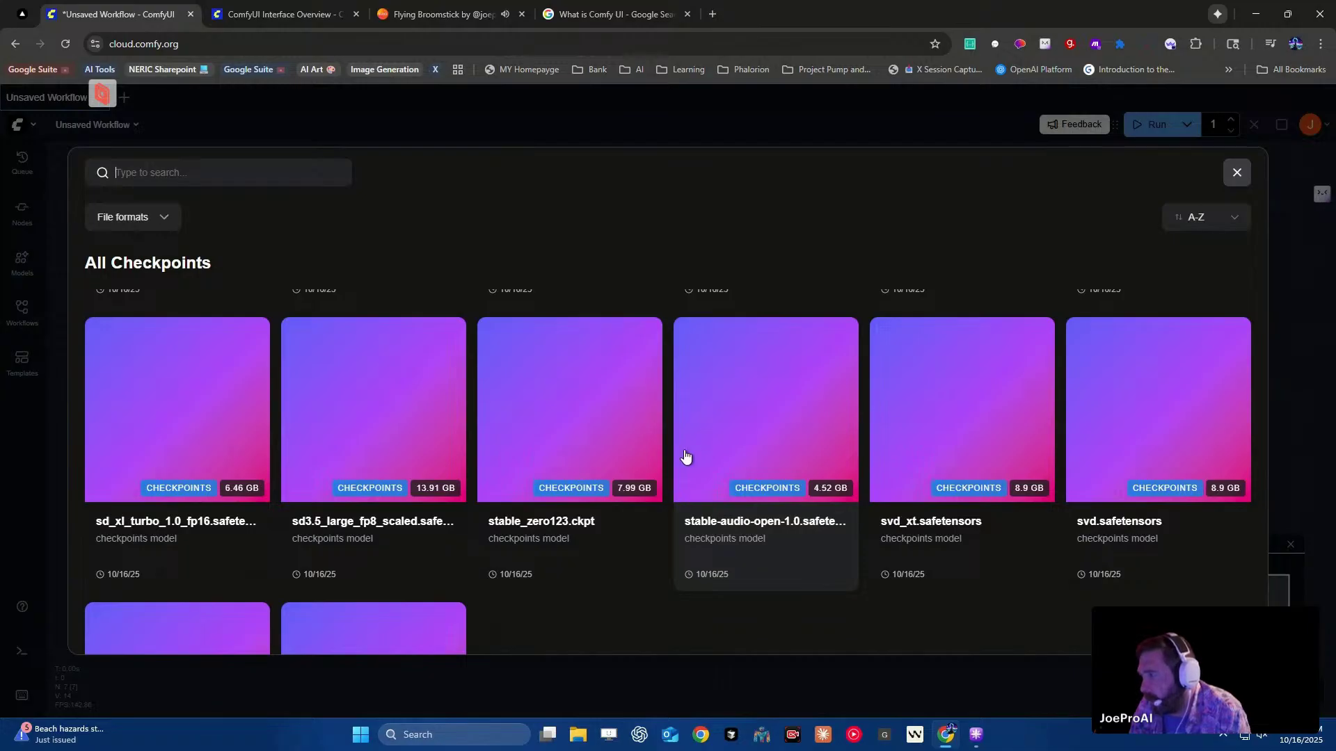
{"action": "left_click", "coordinate": [587, 18]}
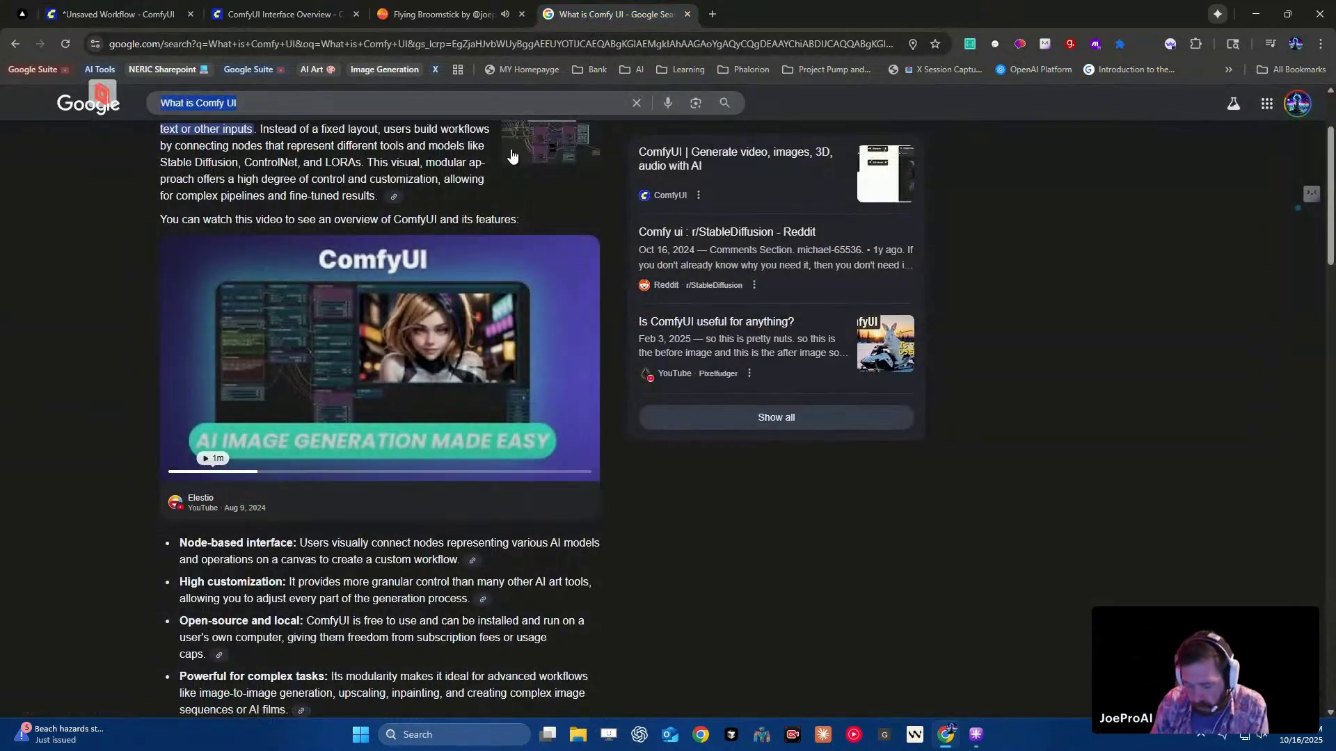
{"action": "key", "text": "End"}
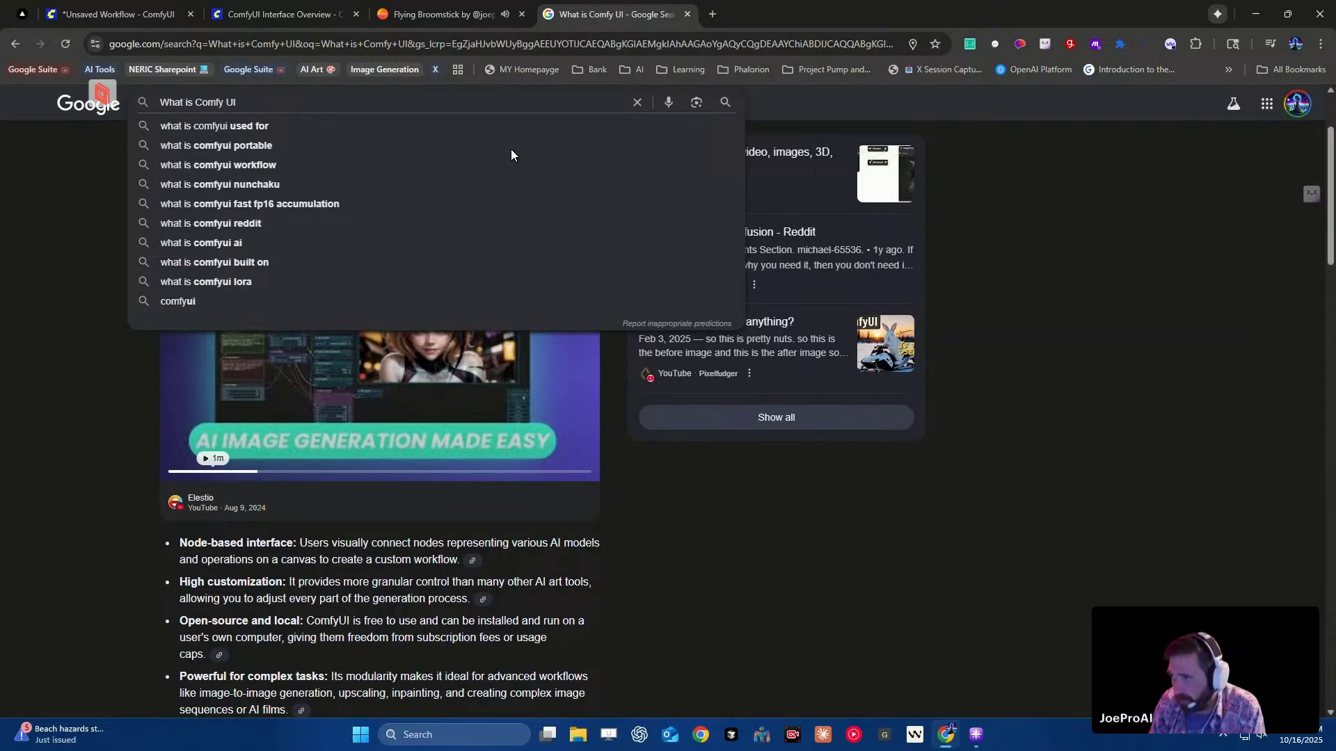
{"action": "key", "text": "BackSpace"}
{"action": "key", "text": "BackSpace"}
{"action": "key", "text": "BackSpace"}
{"action": "key", "text": "BackSpace"}
{"action": "key", "text": "BackSpace"}
{"action": "key", "text": "BackSpace"}
{"action": "key", "text": "BackSpace"}
{"action": "key", "text": "BackSpace"}
{"action": "key", "text": "BackSpace"}
{"action": "key", "text": "BackSpace"}
{"action": "key", "text": "BackSpace"}
{"action": "key", "text": "BackSpace"}
{"action": "key", "text": "BackSpace"}
{"action": "key", "text": "BackSpace"}
{"action": "key", "text": "BackSpace"}
{"action": "key", "text": "BackSpace"}
{"action": "key", "text": "BackSpace"}
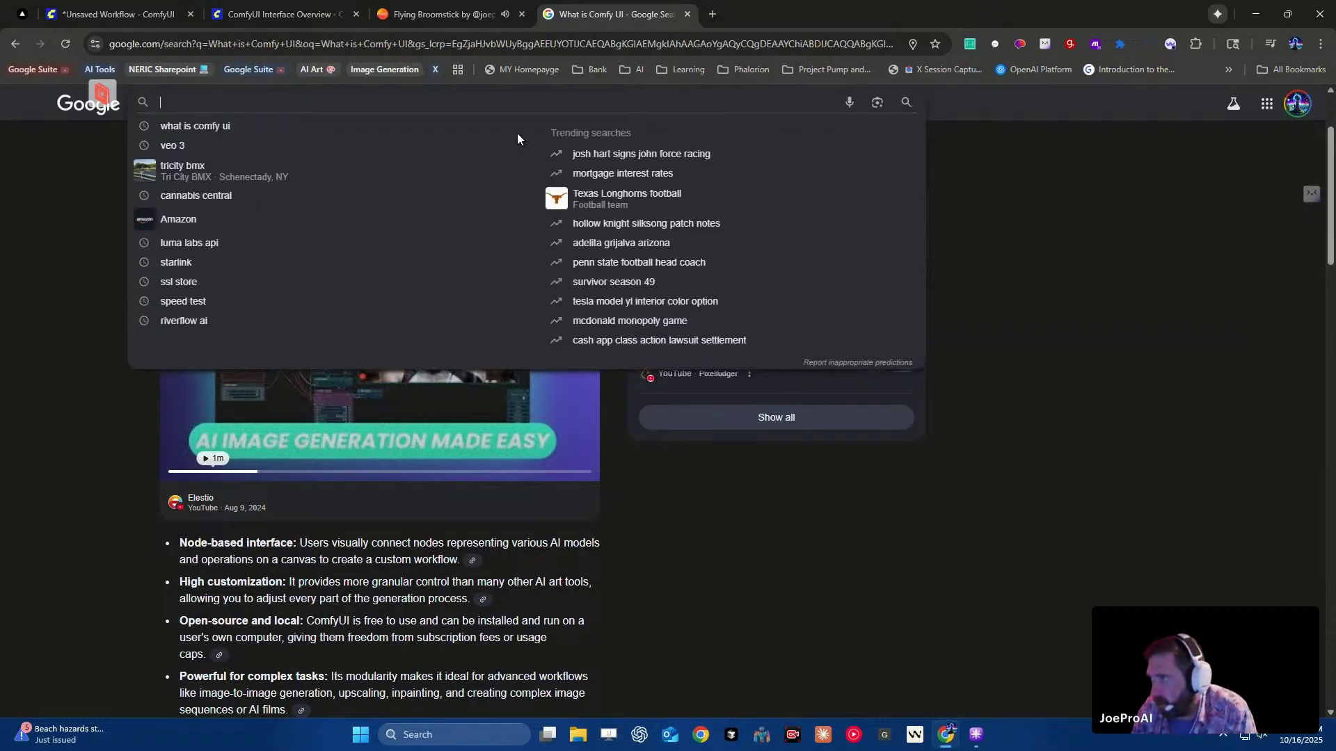
- Load the Machine dashboard at machine.myapps.ai/dashboard in a new browser tab
{"action": "left_click", "coordinate": [712, 14]}
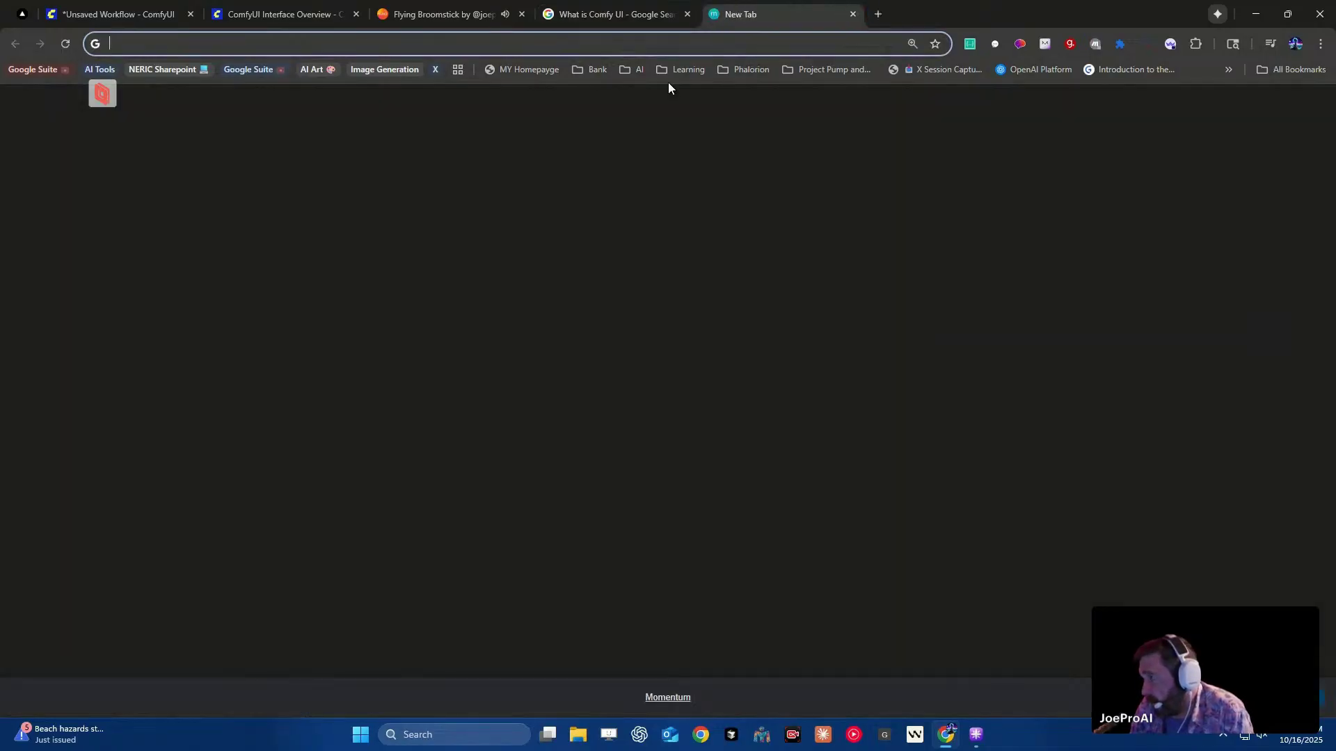
{"action": "left_click", "coordinate": [614, 45]}
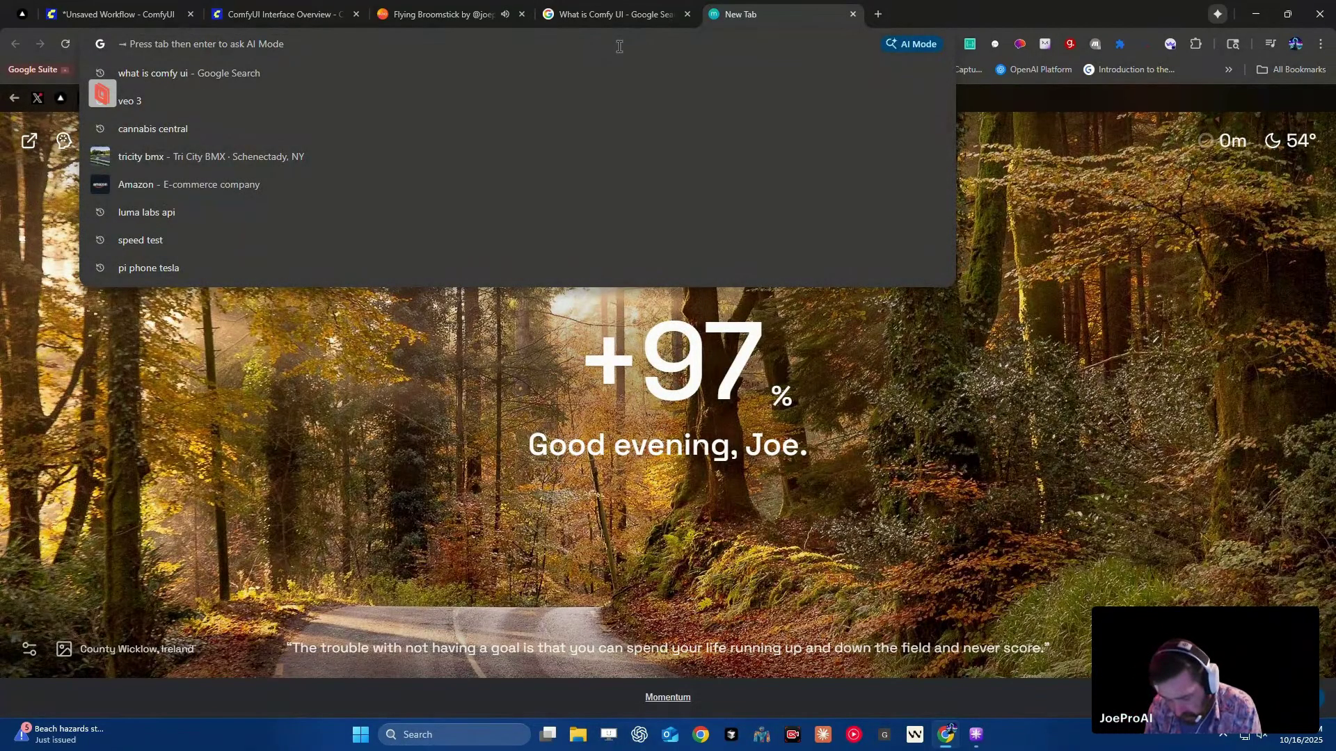
{"action": "type", "text": "machine.myapps.ai/dashboard"}
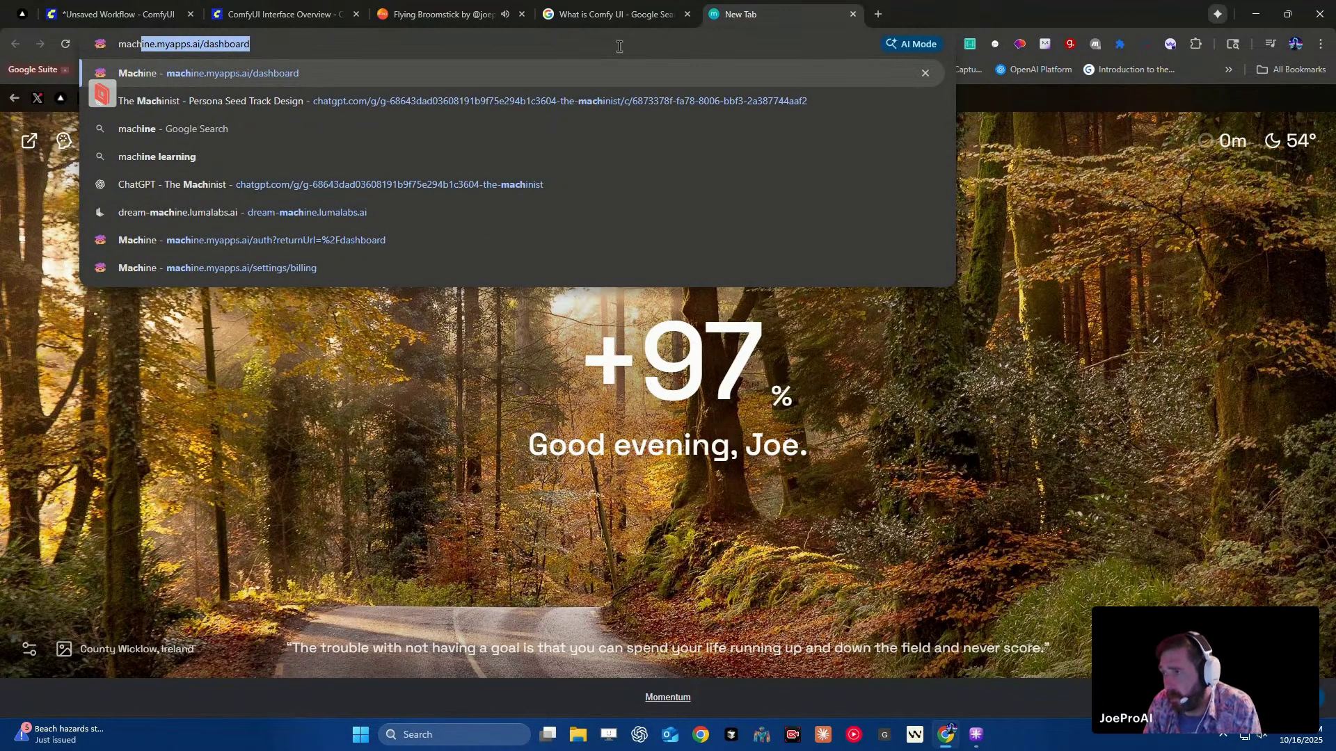
{"action": "key", "text": "Return"}
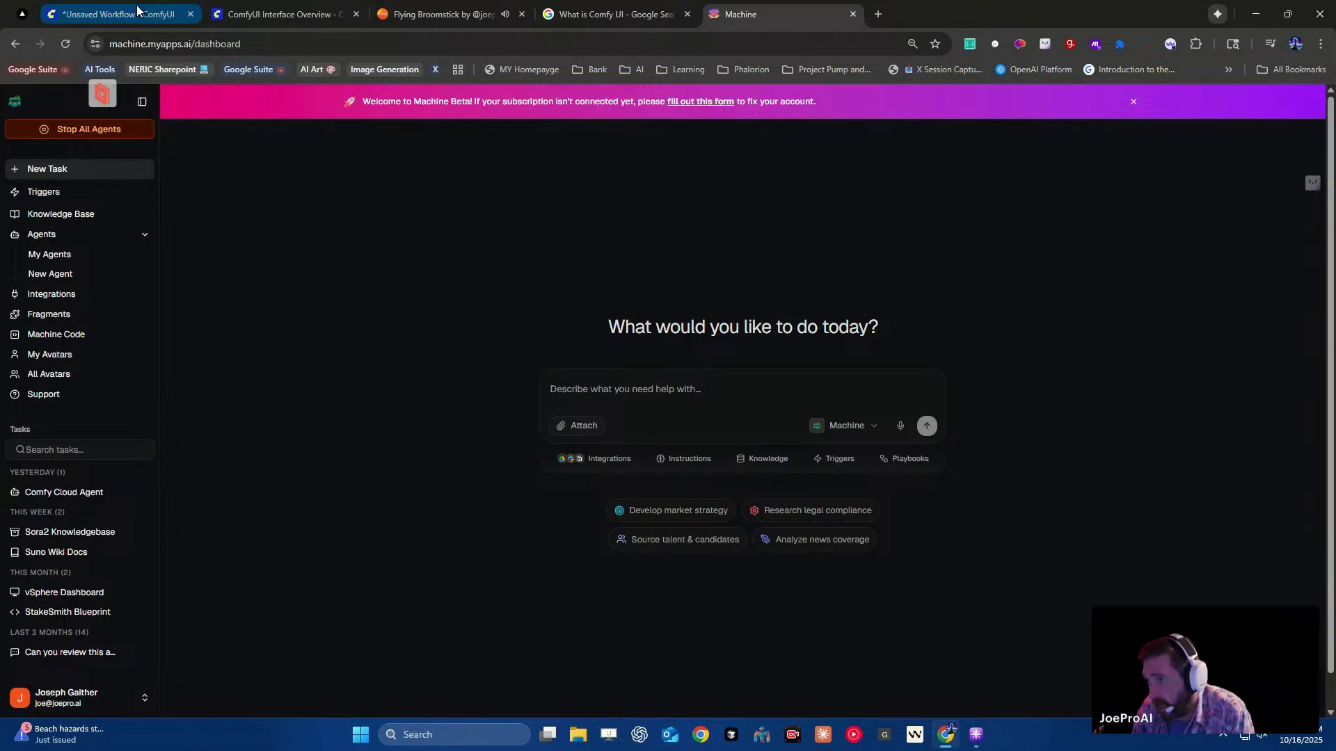
- Return to the Comfy Cloud workflow, close its checkpoint list and run the workflow to generate the bottle image
{"action": "left_click", "coordinate": [137, 13]}
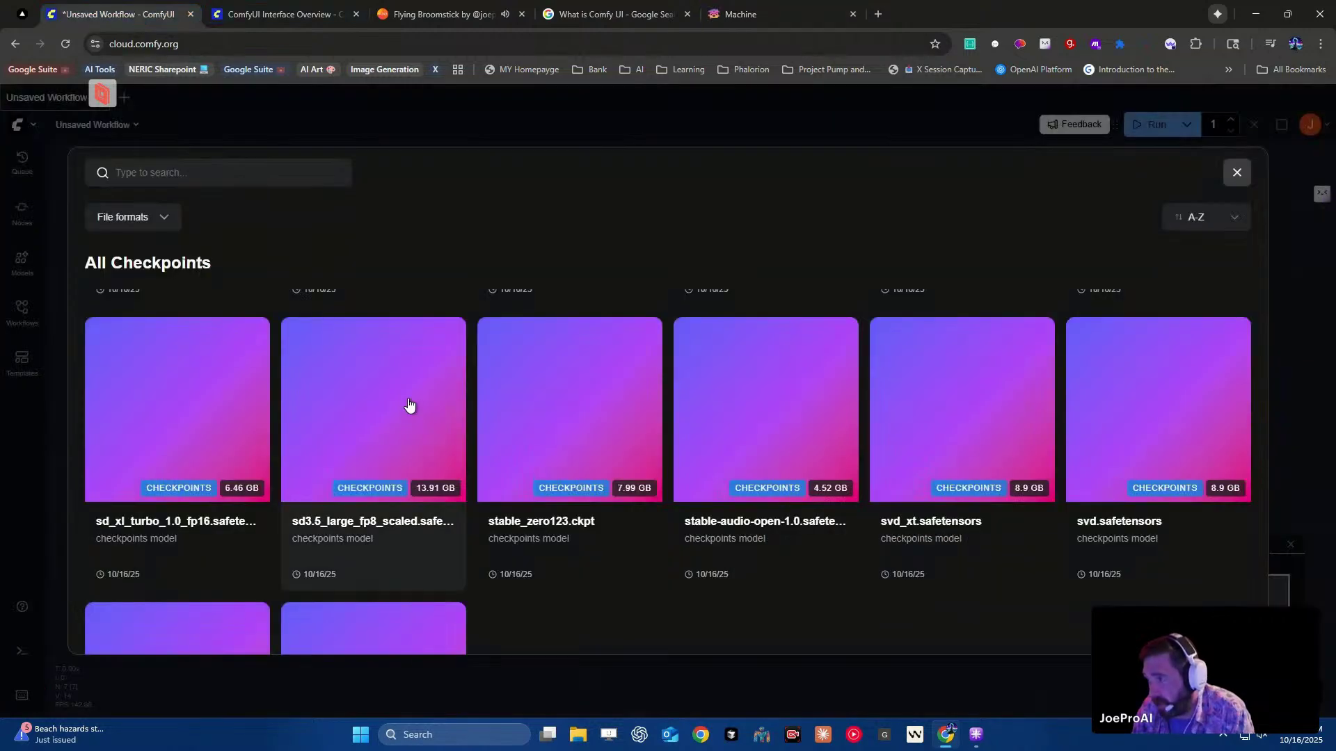
{"action": "left_click", "coordinate": [1236, 173]}
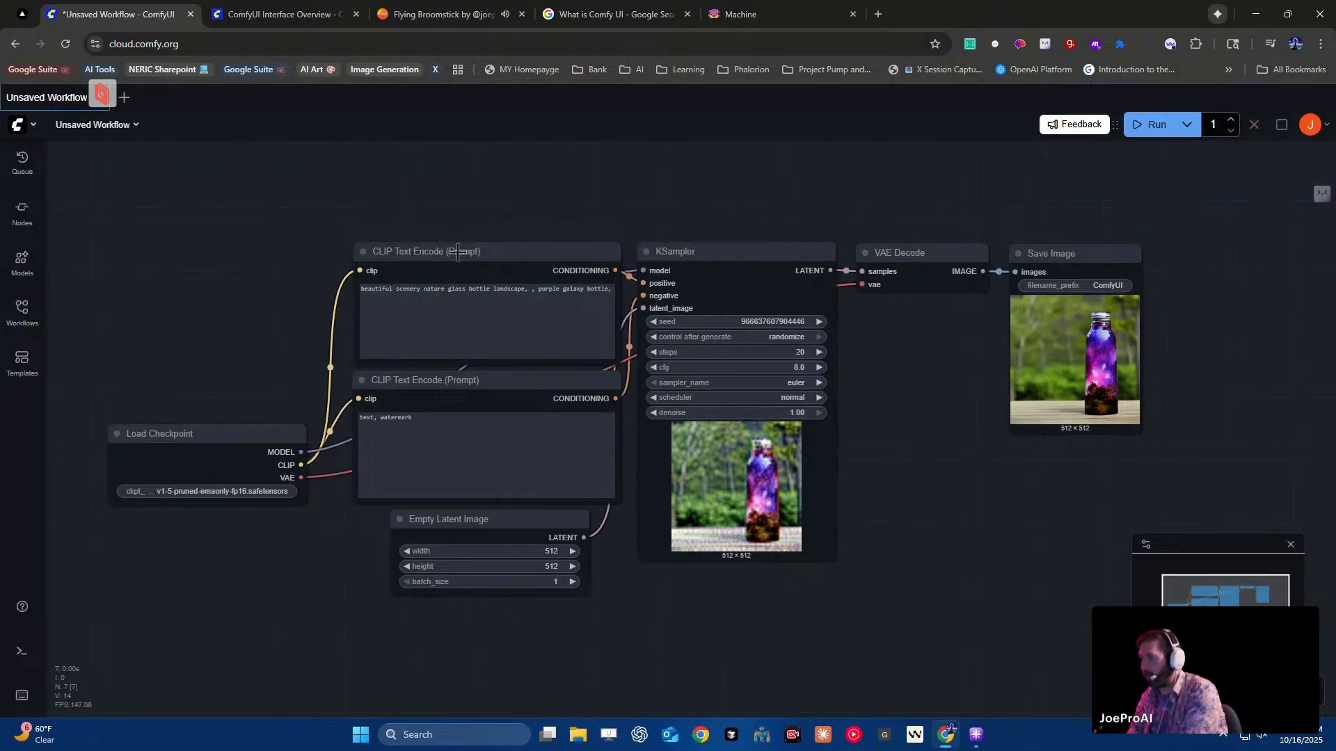
- Spread out the two prompt nodes, Empty Latent Image, KSampler, VAE Decode and Save Image nodes on the canvas
{"action": "left_click_drag", "start_coordinate": [473, 243], "coordinate": [471, 158]}
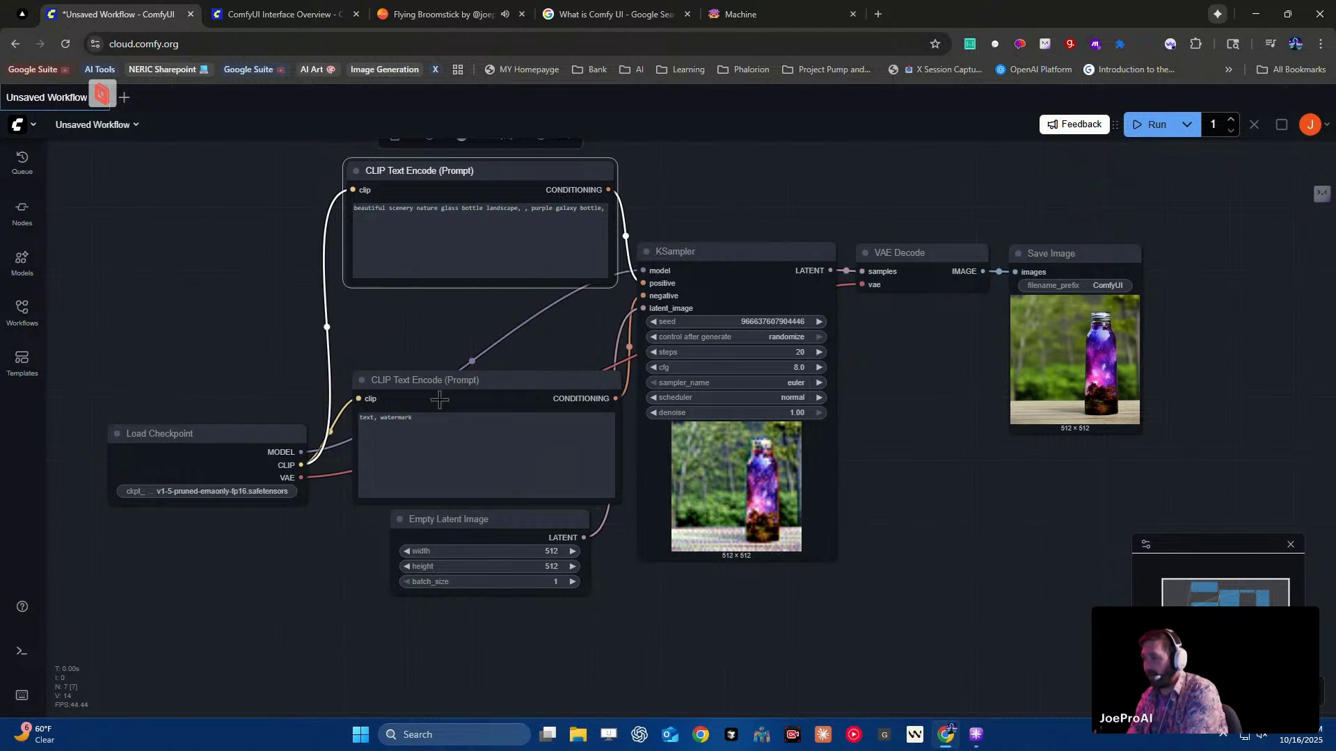
{"action": "left_click_drag", "start_coordinate": [476, 381], "coordinate": [427, 348]}
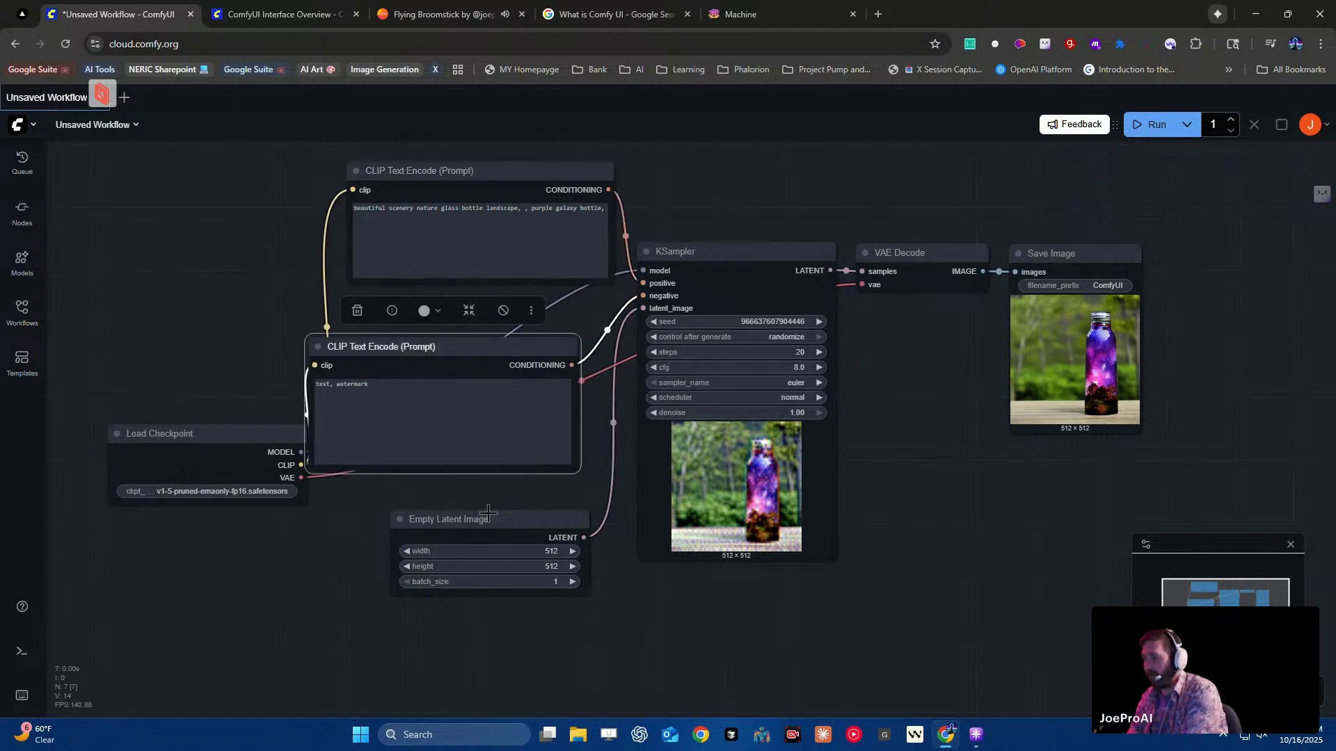
{"action": "left_click_drag", "start_coordinate": [490, 515], "coordinate": [496, 553]}
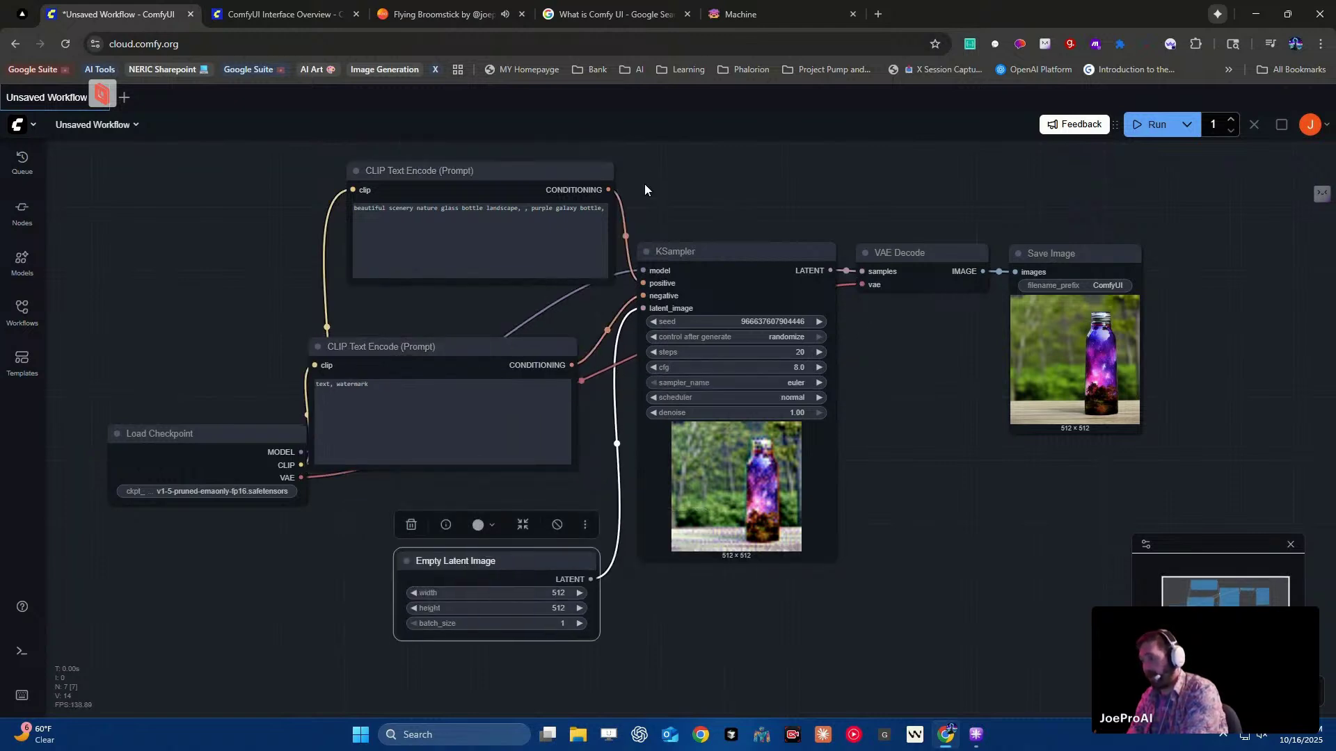
{"action": "left_click_drag", "start_coordinate": [711, 251], "coordinate": [711, 172]}
{"action": "left_click_drag", "start_coordinate": [927, 253], "coordinate": [944, 175]}
{"action": "left_click_drag", "start_coordinate": [1100, 256], "coordinate": [1140, 202]}
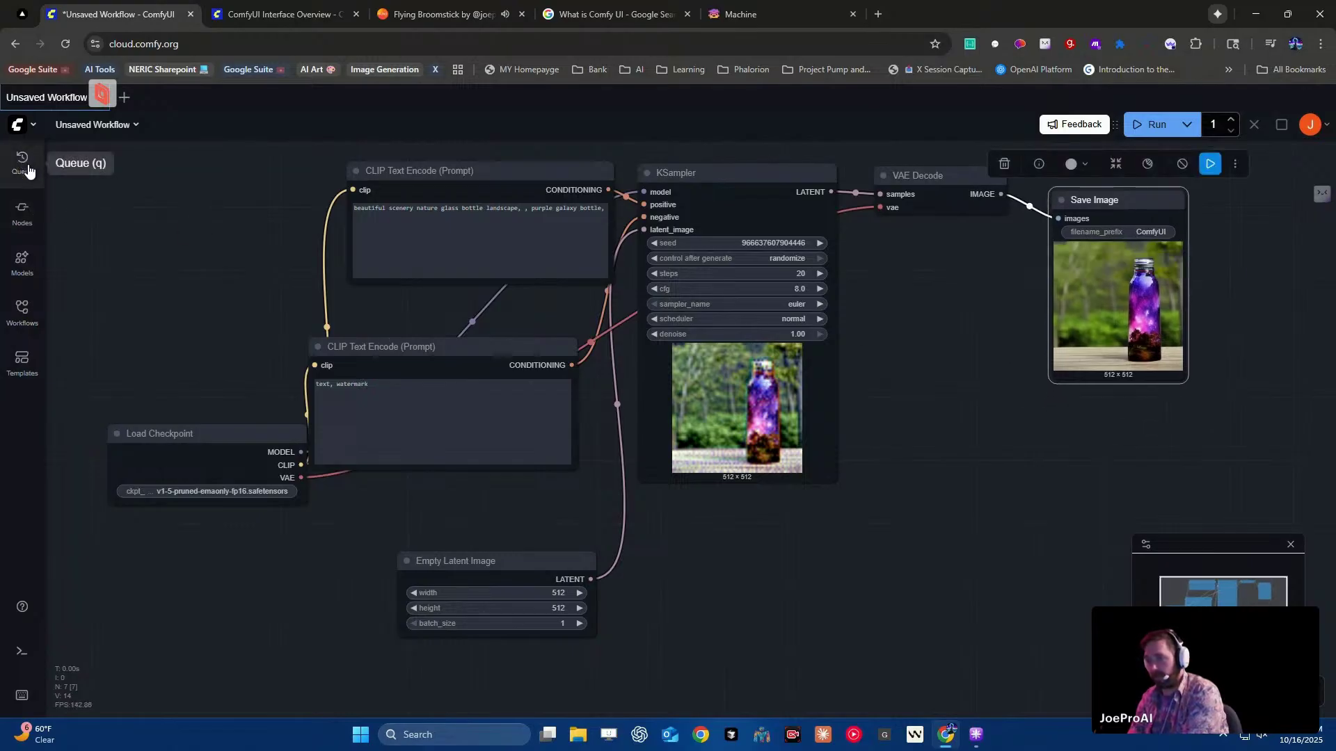
- Open the node library and examine its categories, briefly expanding the api and audio folders
{"action": "left_click", "coordinate": [21, 218]}
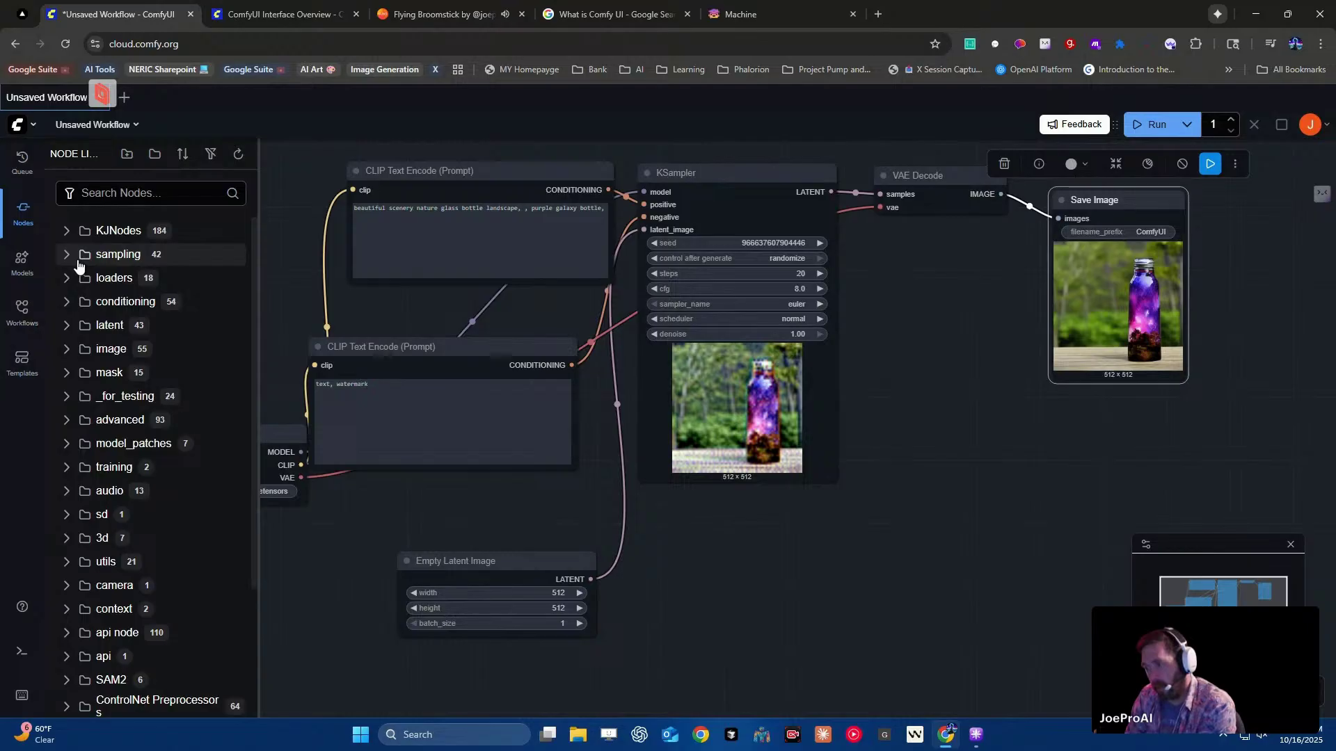
{"action": "scroll", "coordinate": [70, 299], "scroll_direction": "down", "scroll_amount": 2}
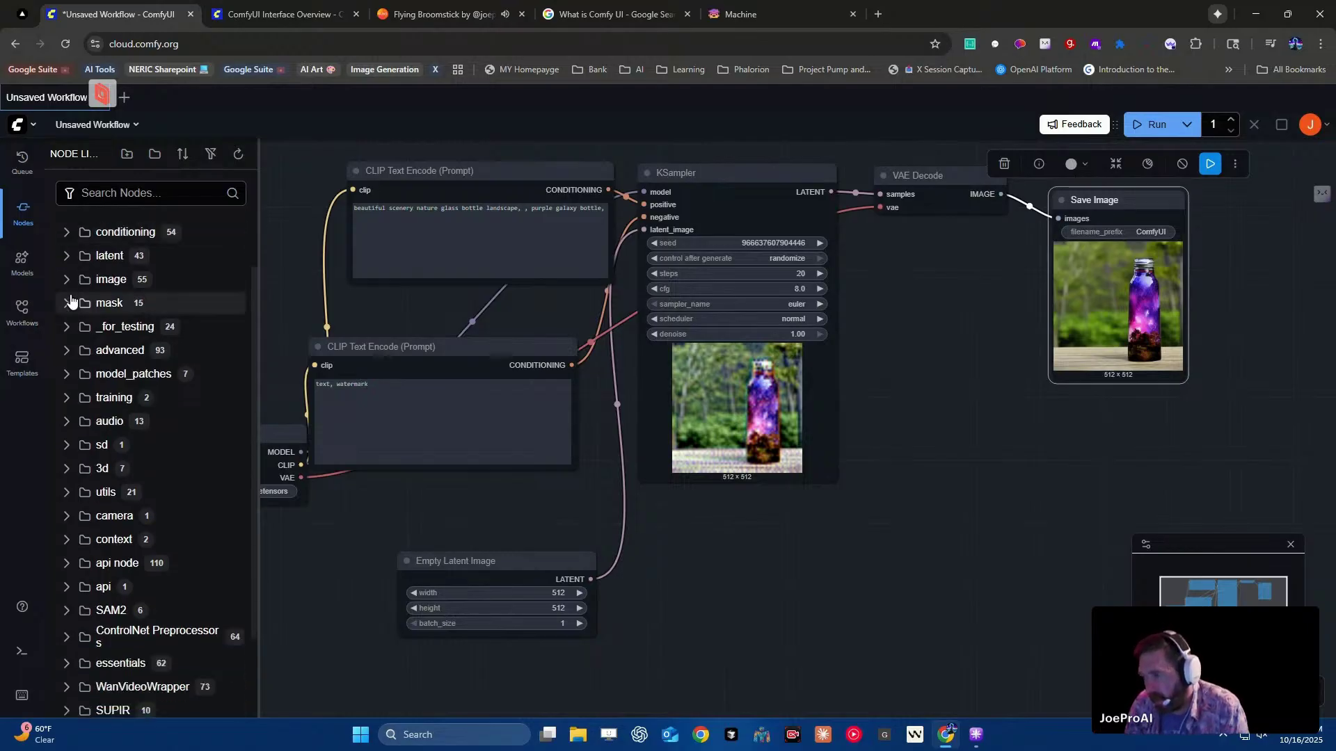
{"action": "scroll", "coordinate": [70, 299], "scroll_direction": "down", "scroll_amount": 3}
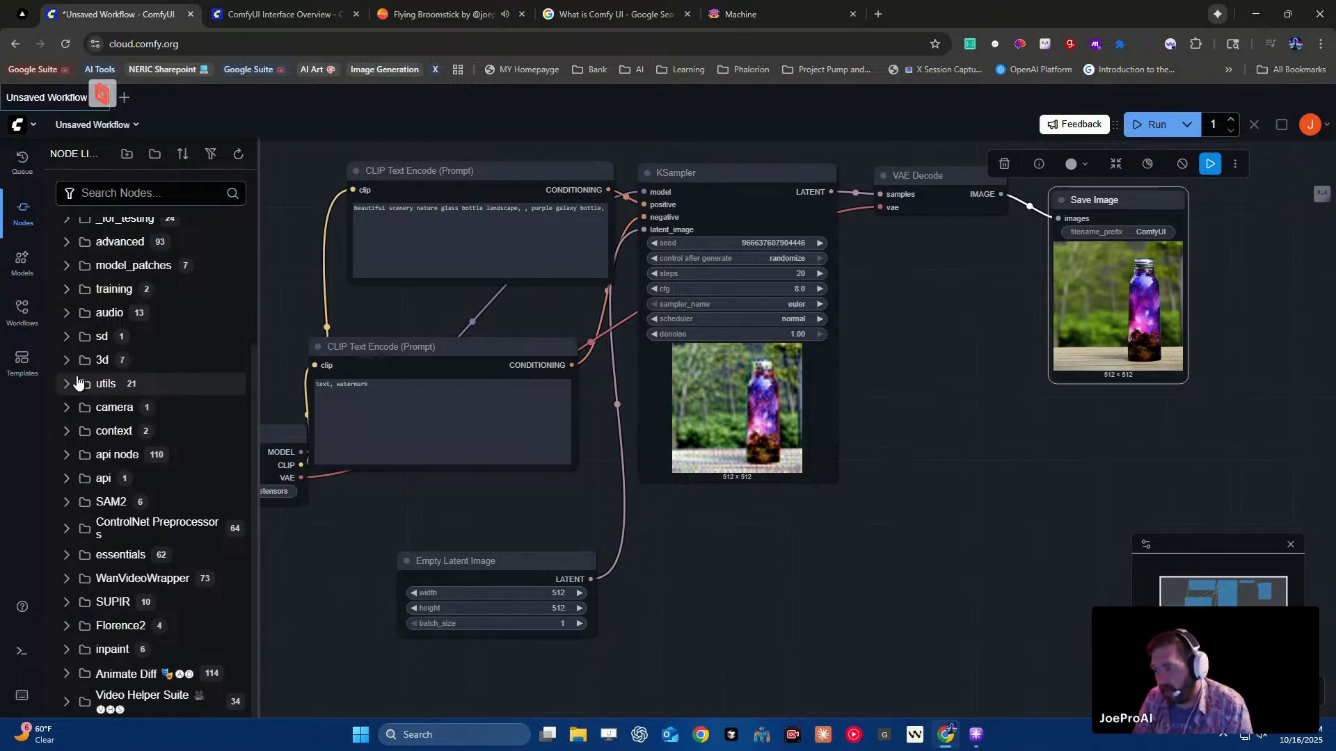
{"action": "left_click", "coordinate": [68, 478]}
{"action": "left_click", "coordinate": [68, 479]}
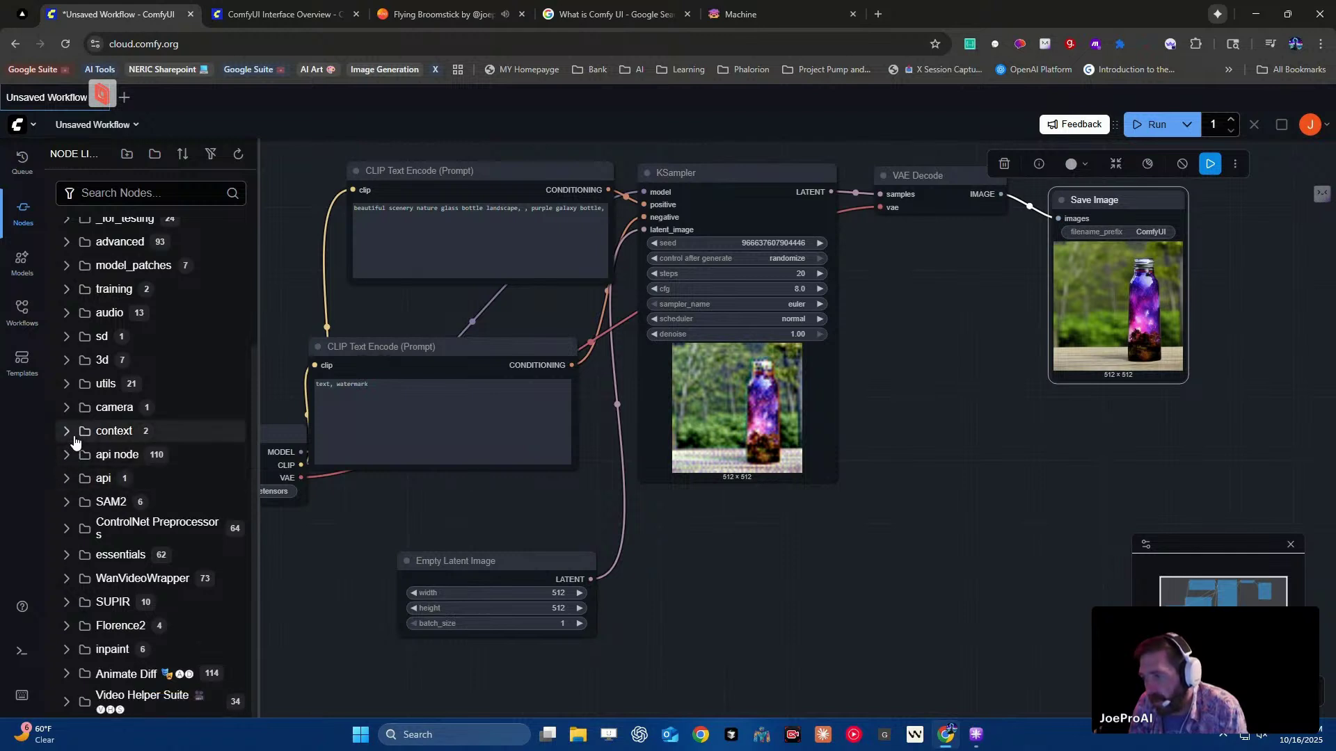
{"action": "scroll", "coordinate": [70, 630], "scroll_direction": "up", "scroll_amount": 2}
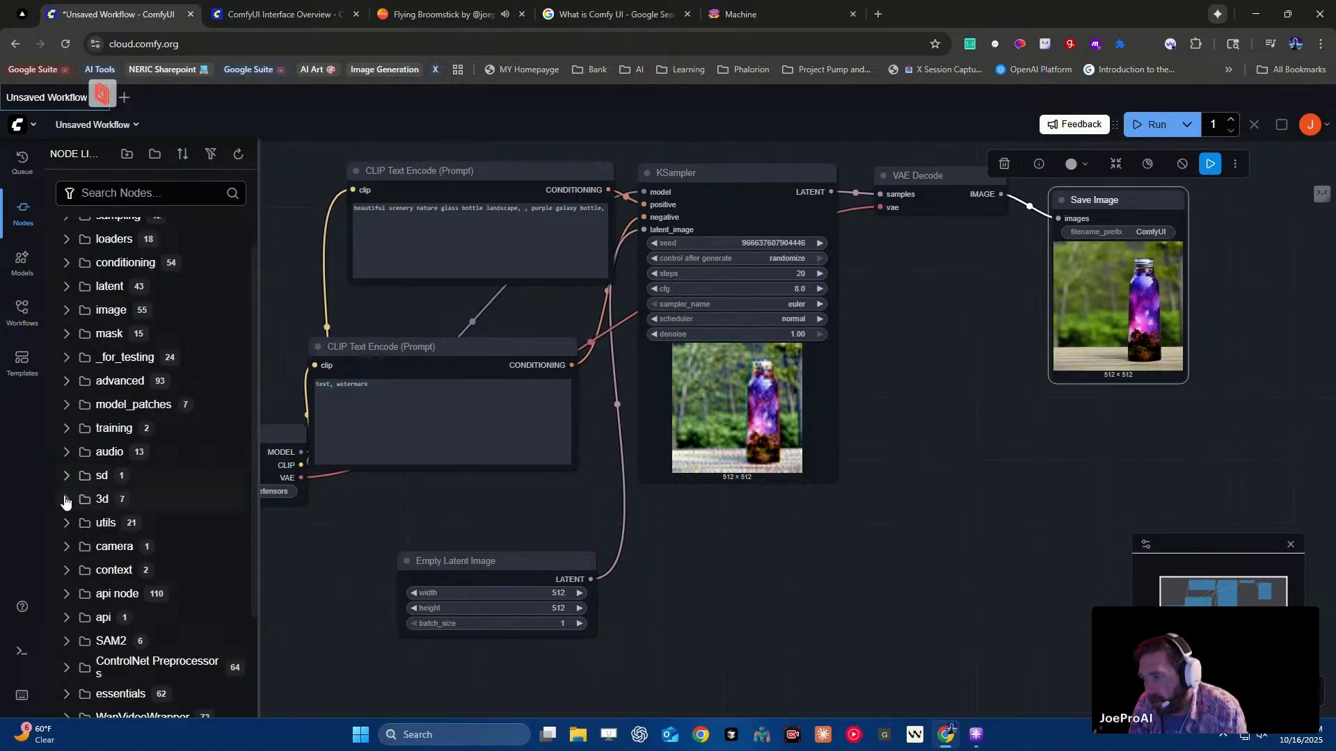
{"action": "left_click", "coordinate": [66, 454]}
{"action": "left_click", "coordinate": [67, 454]}
{"action": "scroll", "coordinate": [59, 383], "scroll_direction": "up", "scroll_amount": 1}
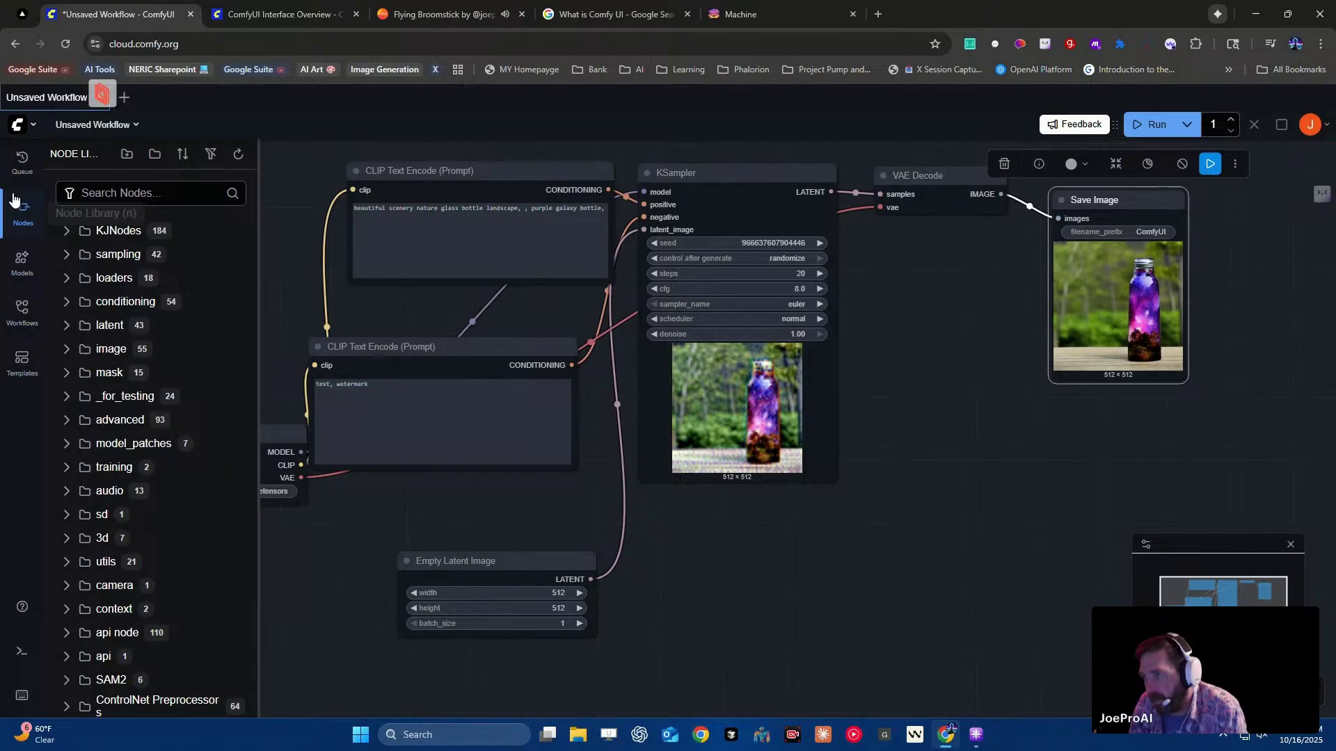
- Look over ComfyUI's main menu options, close the menu and switch to the Machine dashboard
{"action": "left_click", "coordinate": [25, 130]}
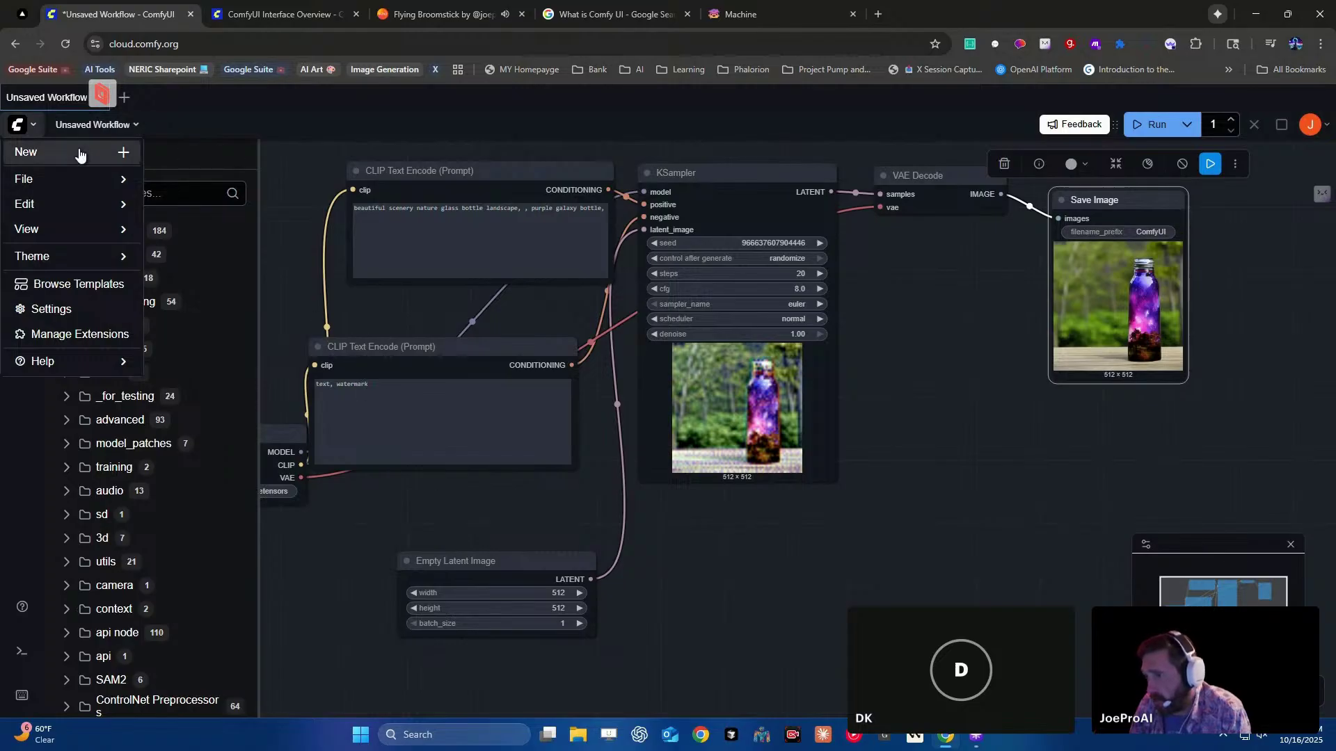
{"action": "left_click", "coordinate": [6, 451]}
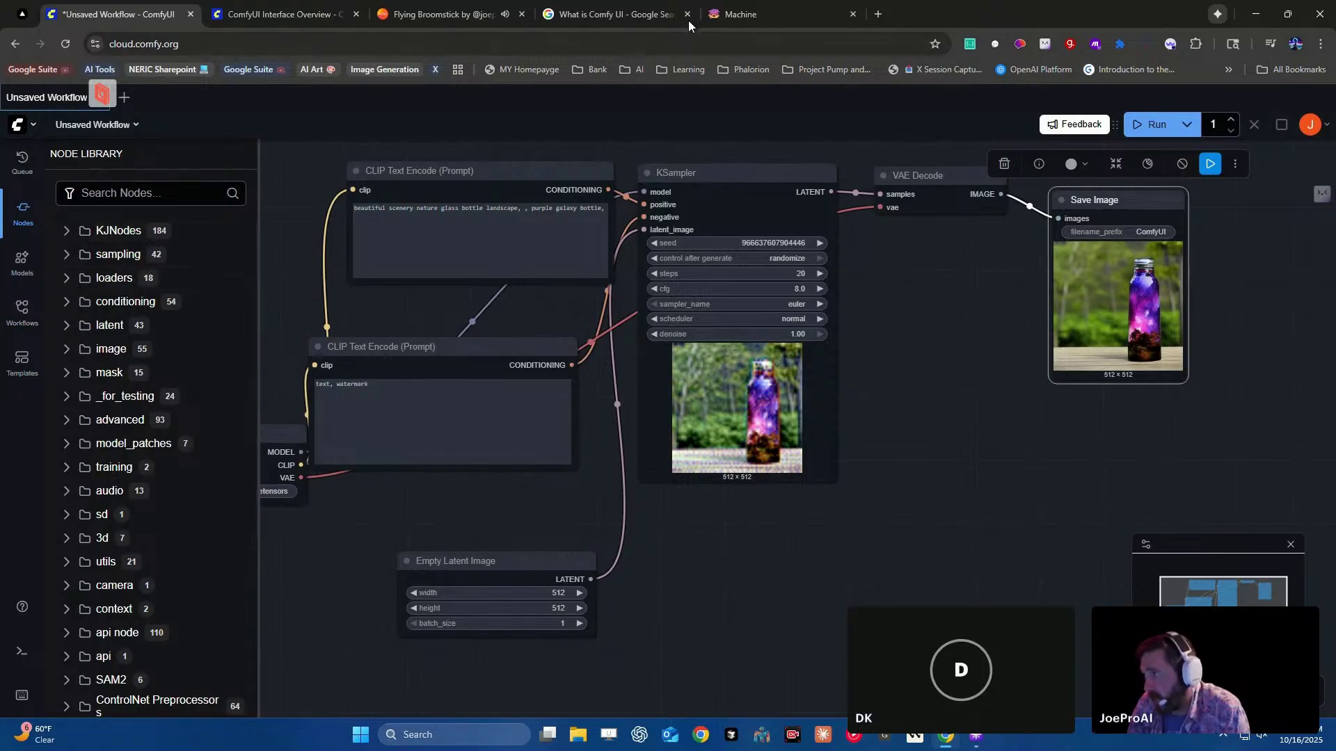
{"action": "left_click", "coordinate": [734, 21]}
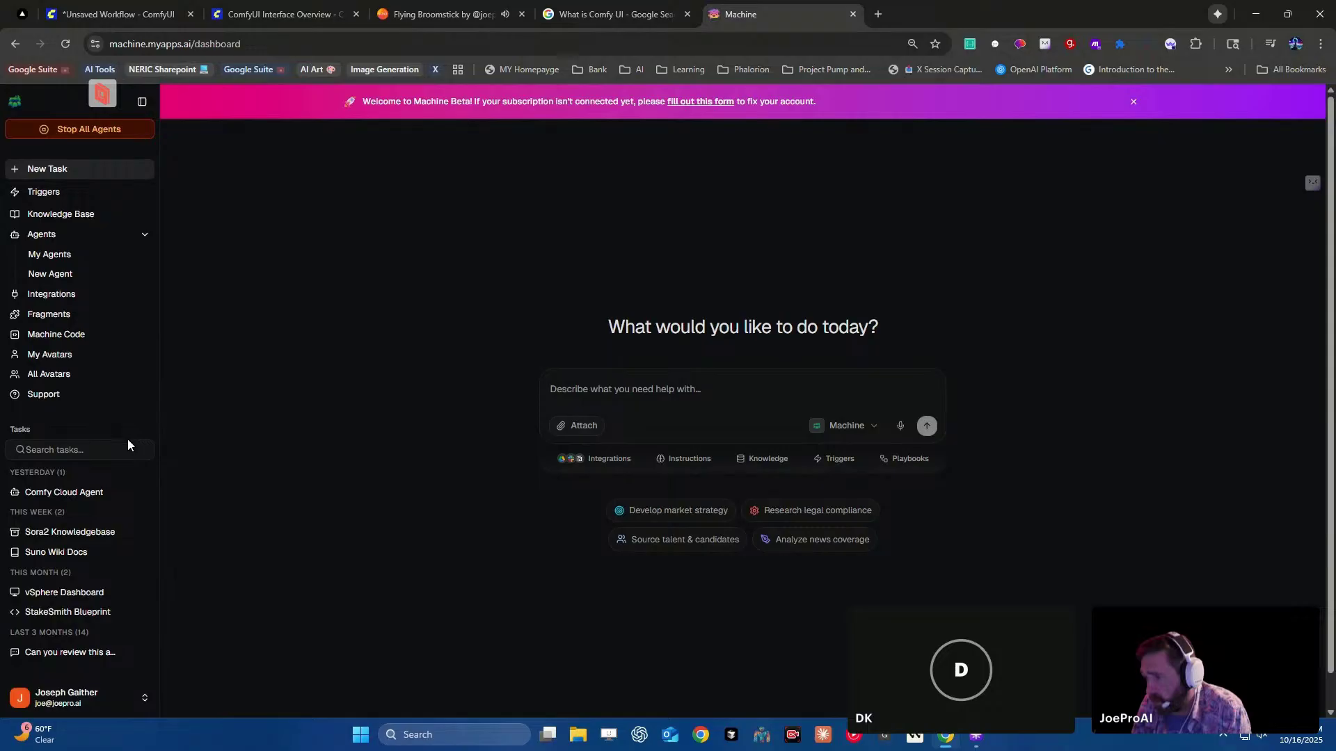
- Open the Comfy Cloud Agent task and read through its completion summary of achievements and included files
{"action": "left_click", "coordinate": [92, 496]}
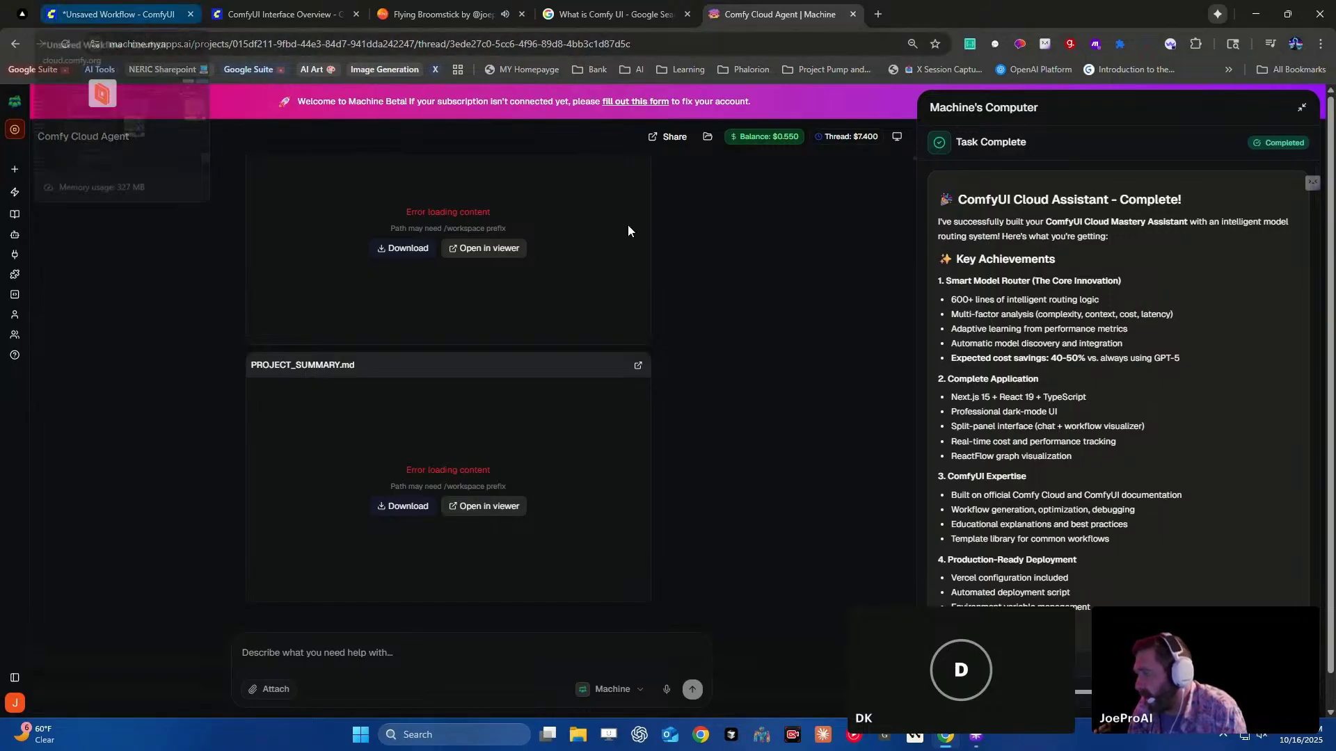
{"action": "scroll", "coordinate": [969, 324], "scroll_direction": "down", "scroll_amount": 2}
{"action": "scroll", "coordinate": [969, 325], "scroll_direction": "down", "scroll_amount": 1}
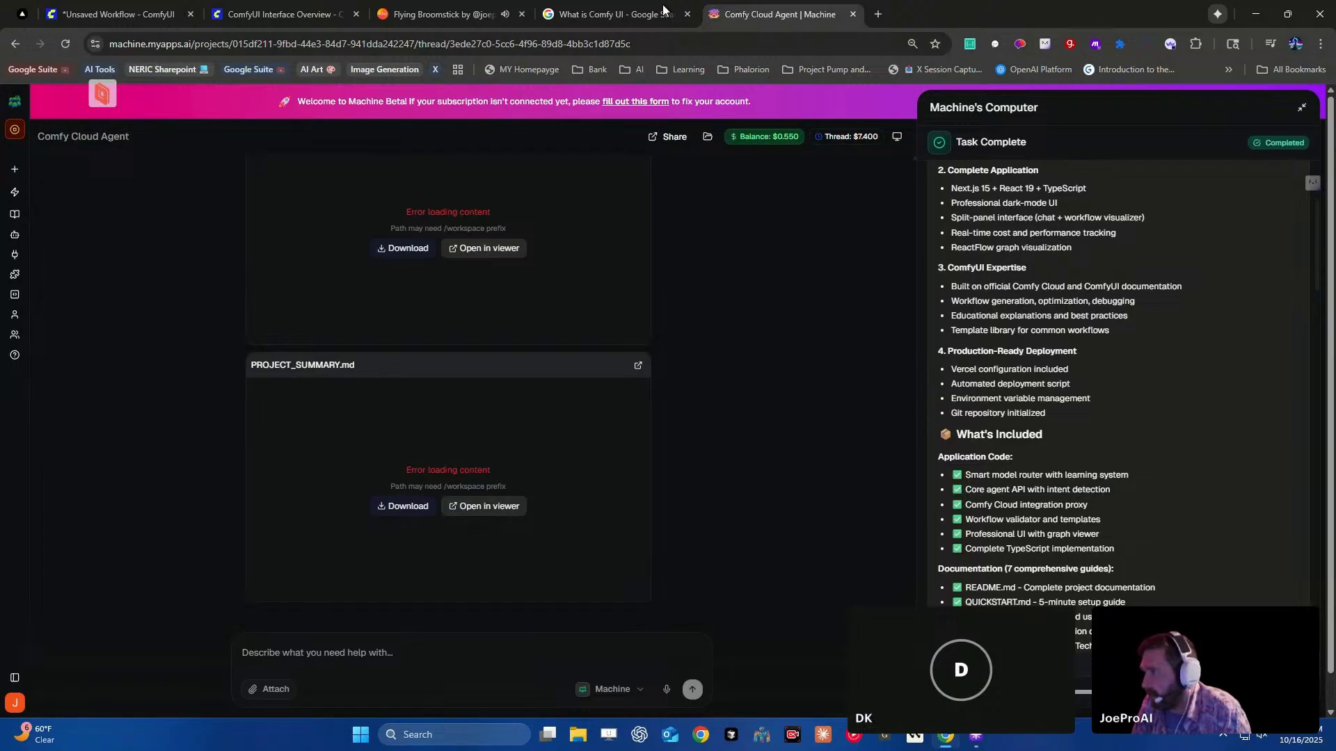
- Switch to the Google results for "What is Comfy UI" and review the AI Overview from its beginning
{"action": "left_click", "coordinate": [613, 14]}
{"action": "left_click", "coordinate": [36, 463]}
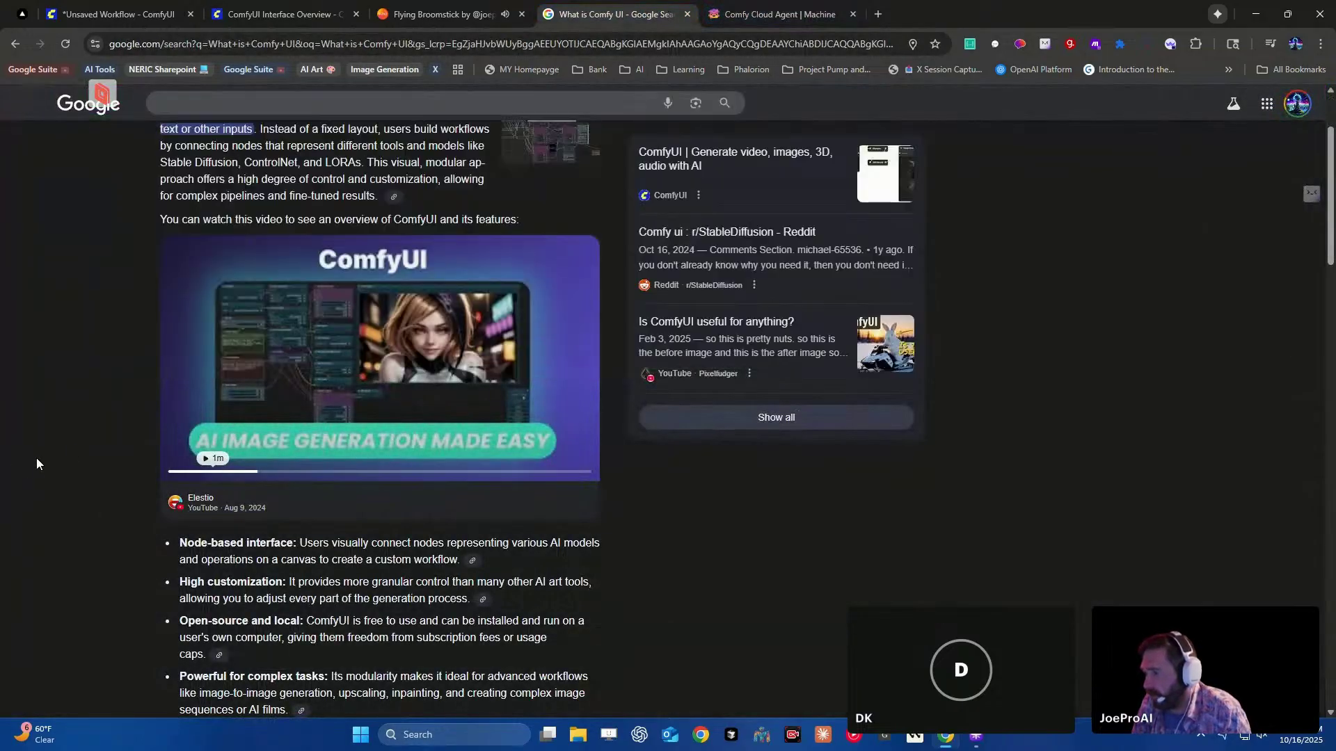
{"action": "scroll", "coordinate": [93, 453], "scroll_direction": "up", "scroll_amount": 2}
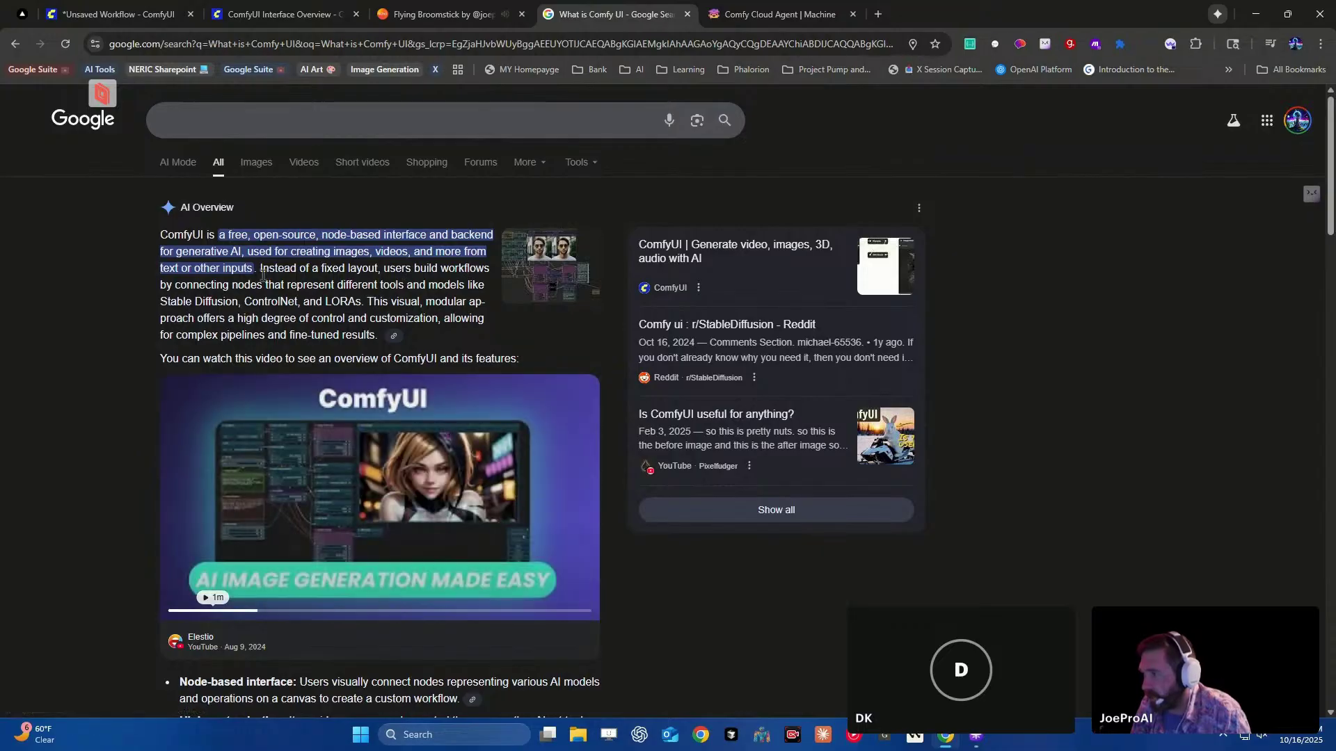
- Switch back to Comfy Cloud, glance at the account options and create a new blank workflow
{"action": "left_click", "coordinate": [59, 10]}
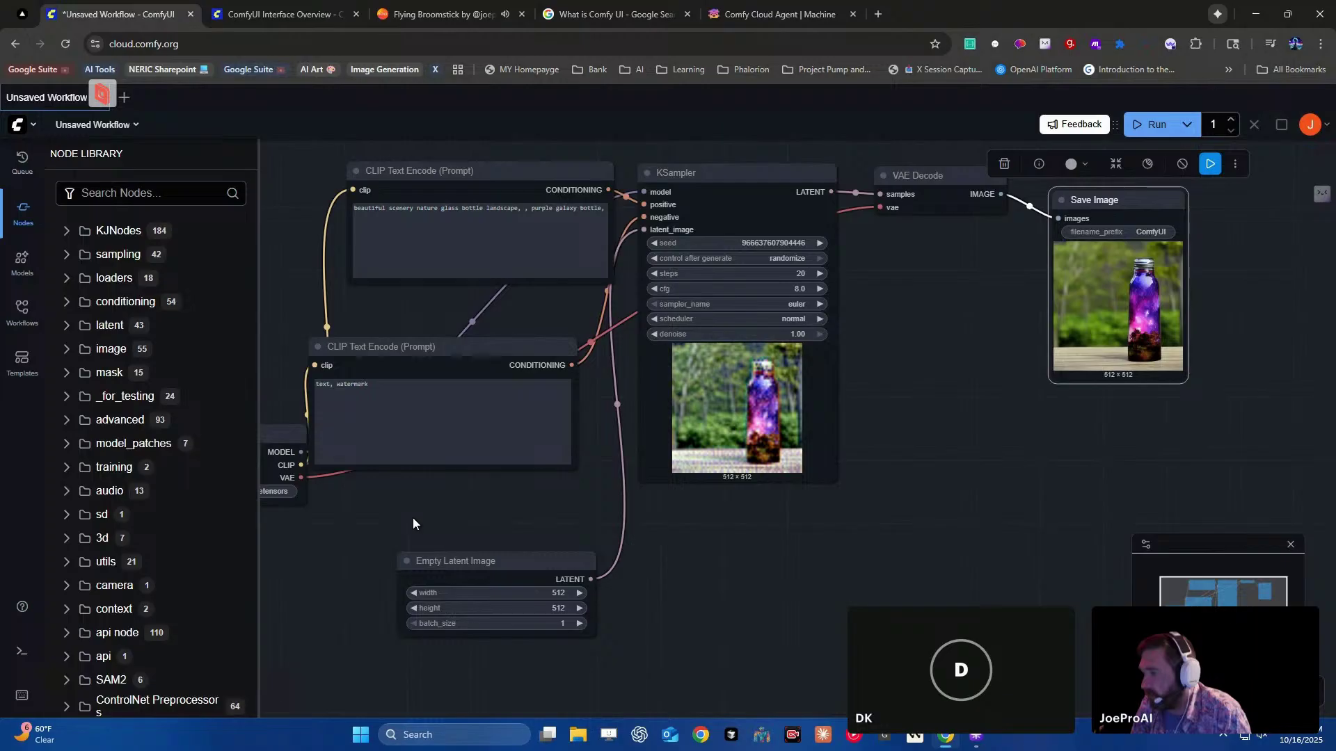
{"action": "left_click", "coordinate": [1316, 125]}
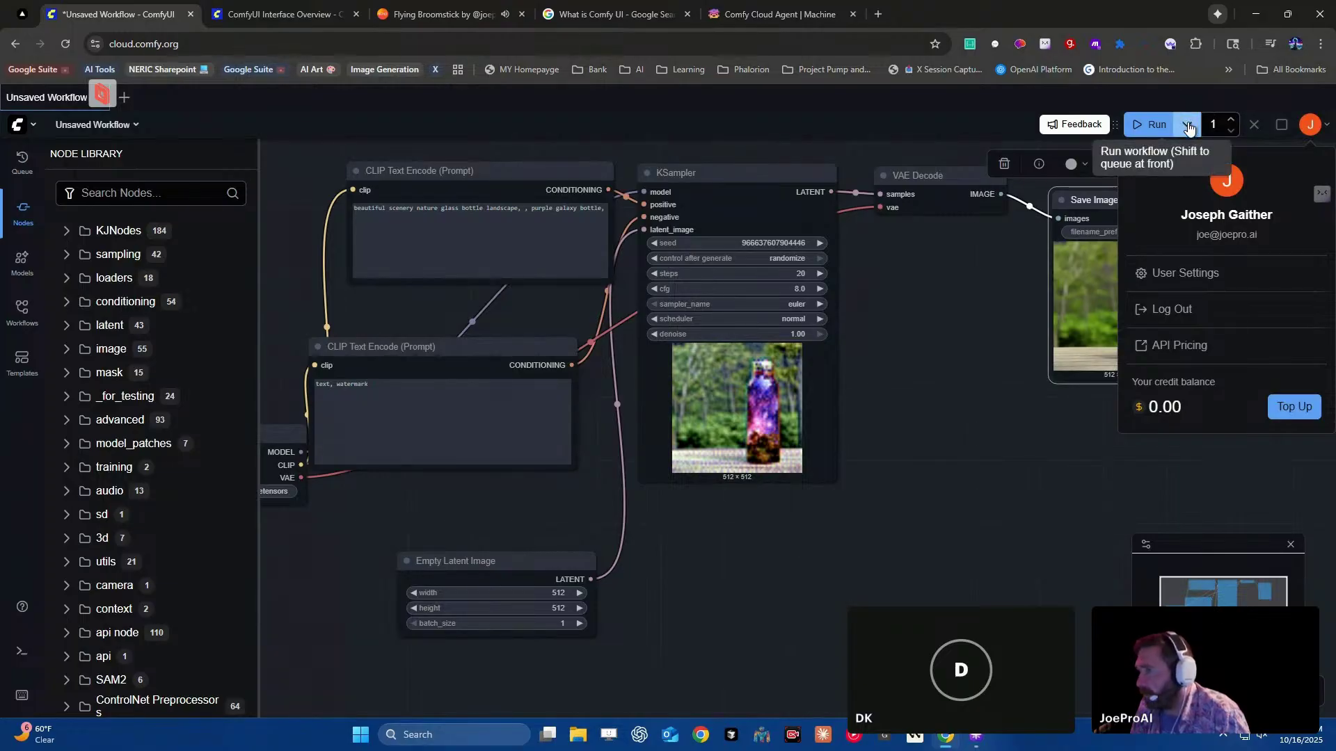
{"action": "left_click", "coordinate": [21, 125]}
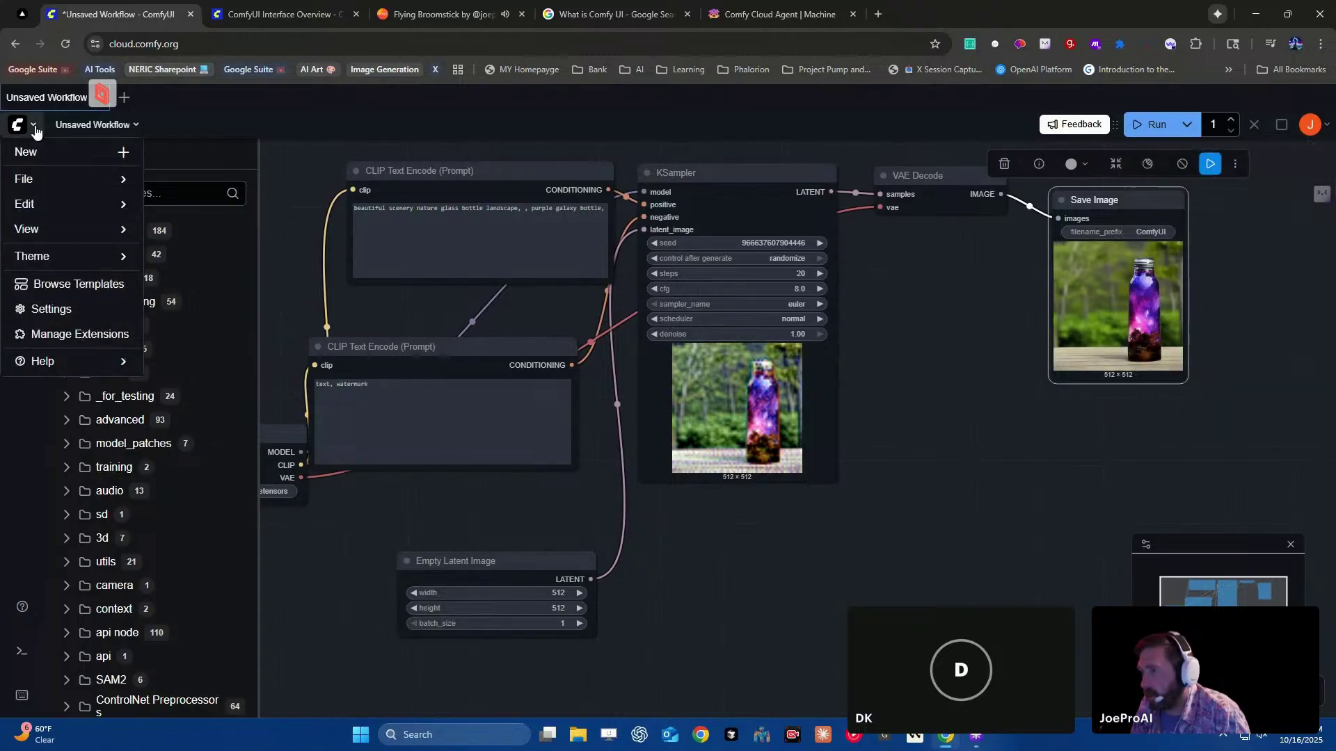
{"action": "left_click", "coordinate": [48, 153]}
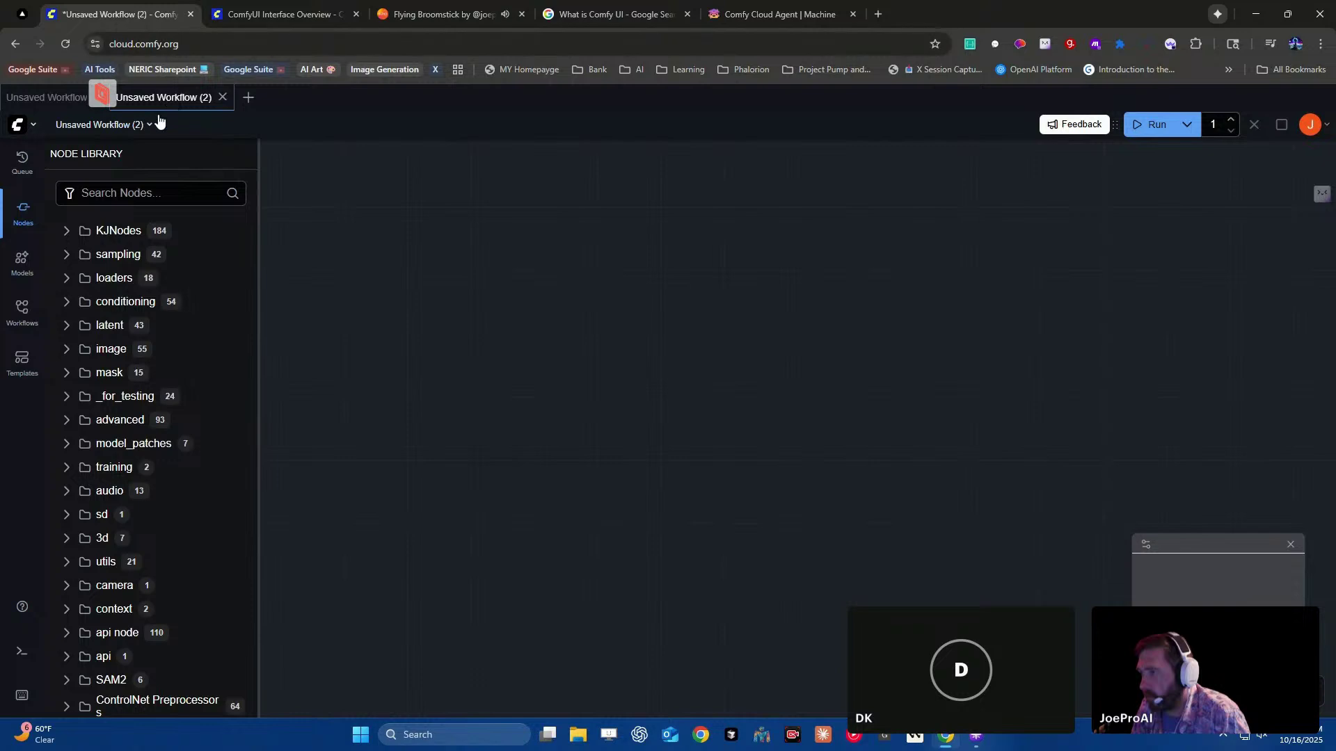
- Rename the new workflow with the two hosts' names and briefly check its save and management options
{"action": "left_click", "coordinate": [122, 126]}
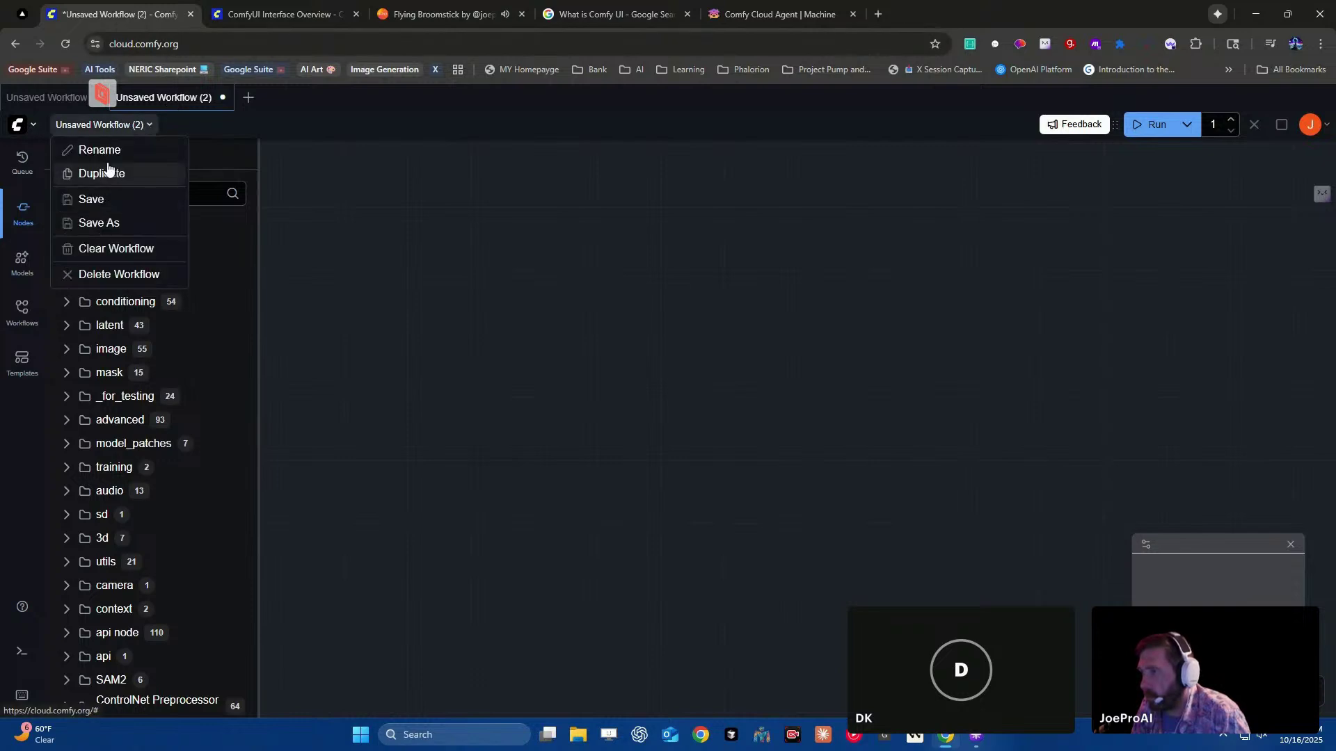
{"action": "left_click", "coordinate": [106, 152]}
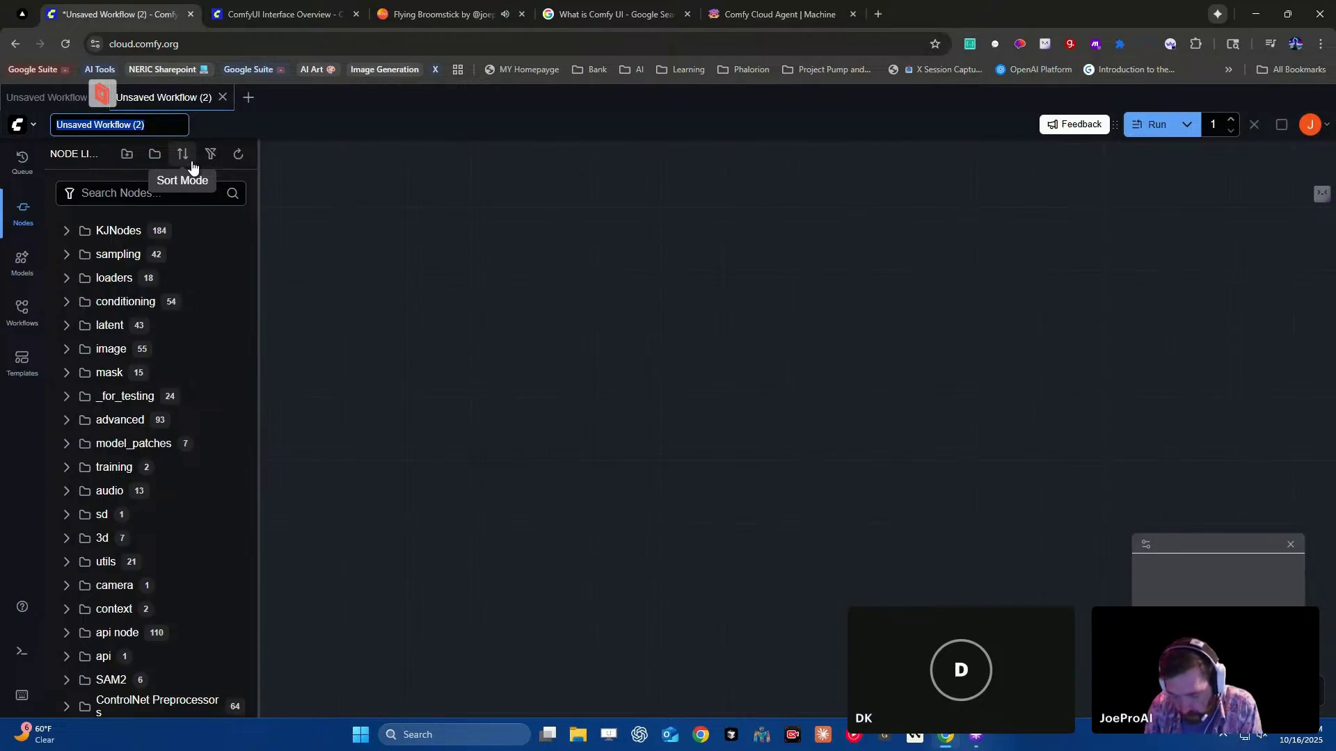
{"action": "type", "text": "DK and "}
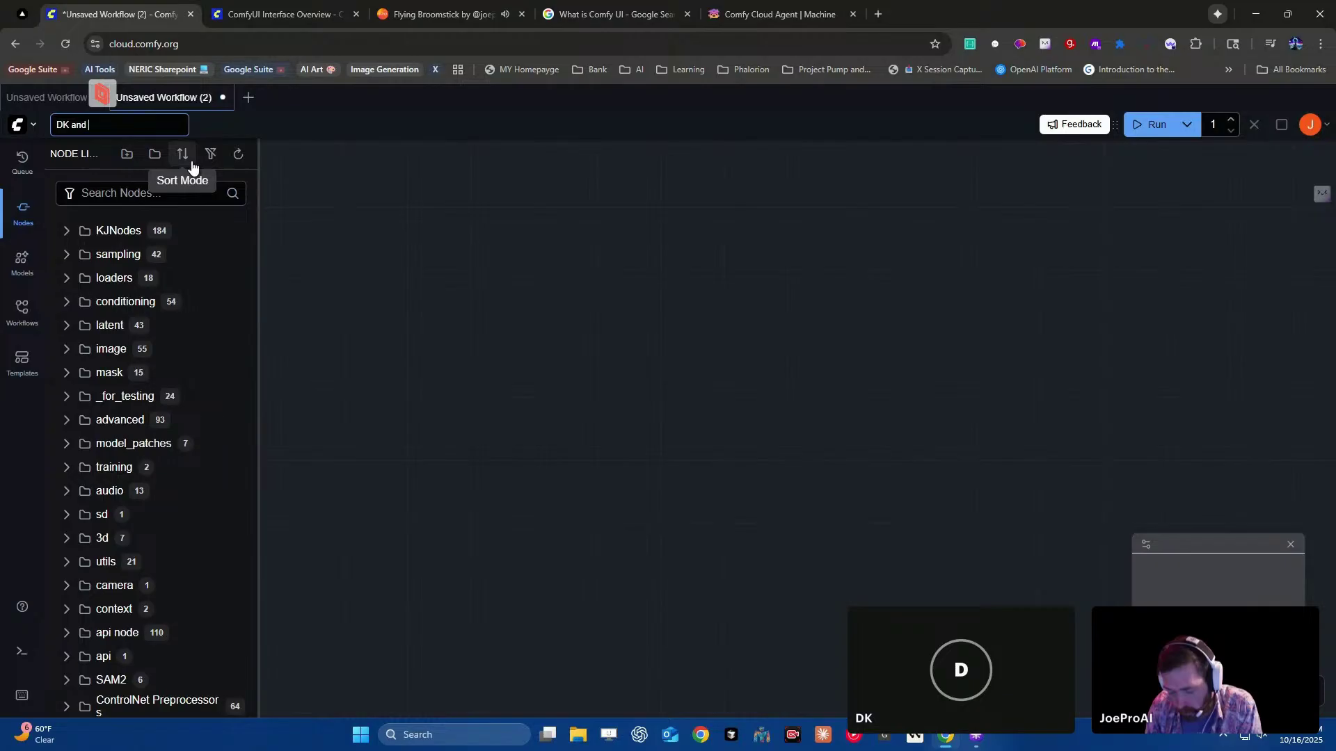
{"action": "type", "text": "Joe"}
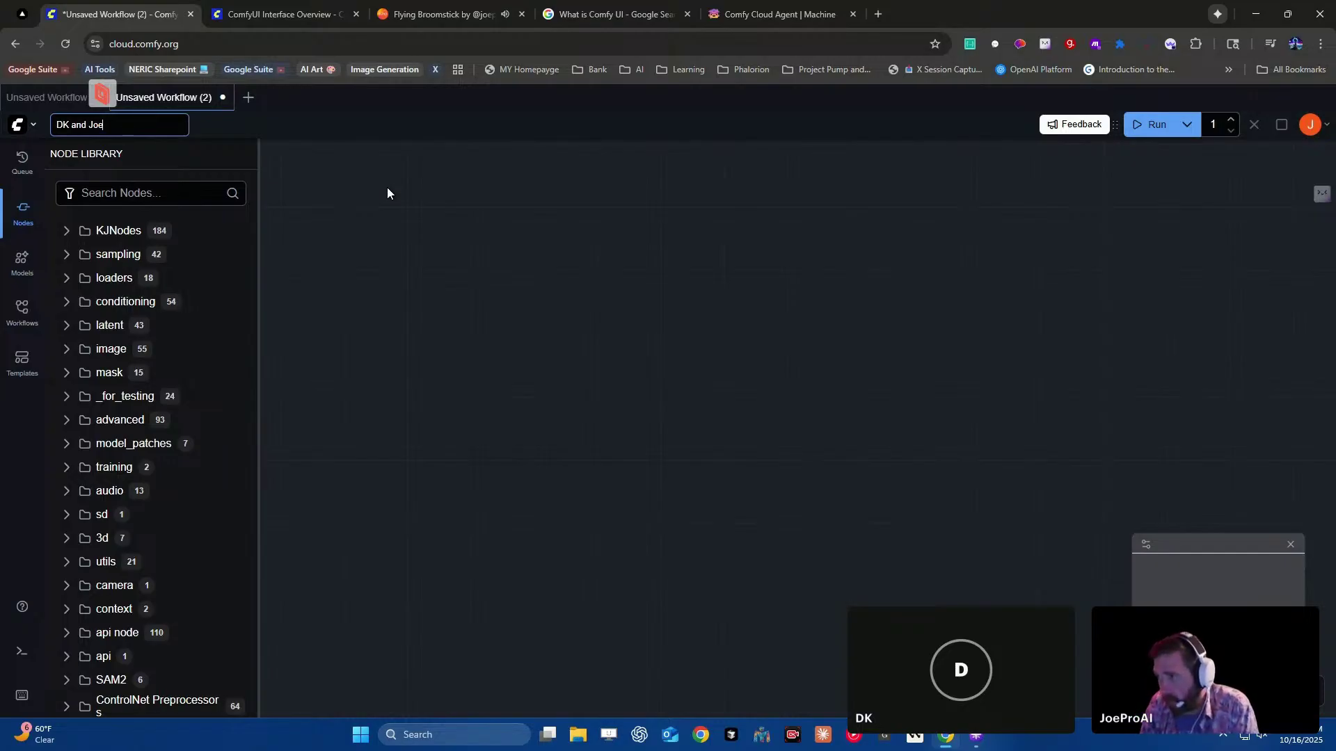
{"action": "key", "text": "Return"}
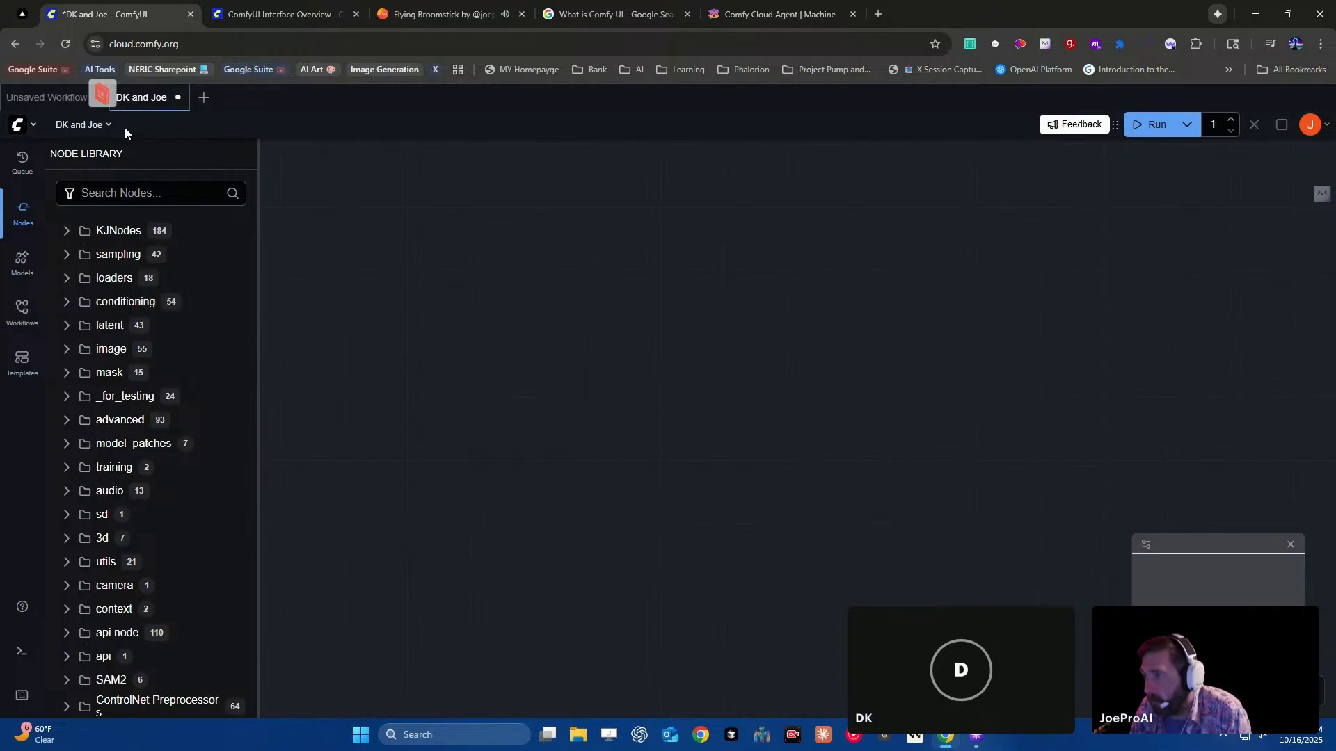
{"action": "left_click", "coordinate": [107, 125]}
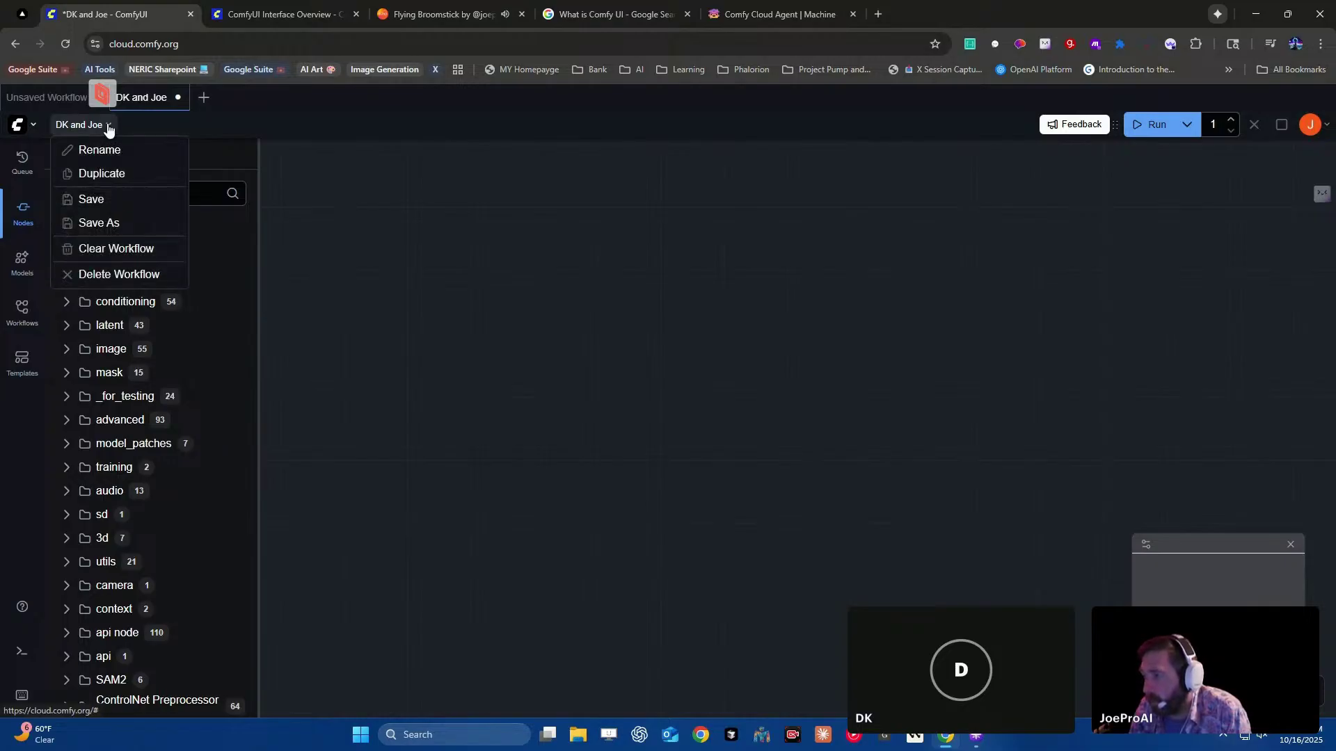
{"action": "left_click", "coordinate": [609, 279]}
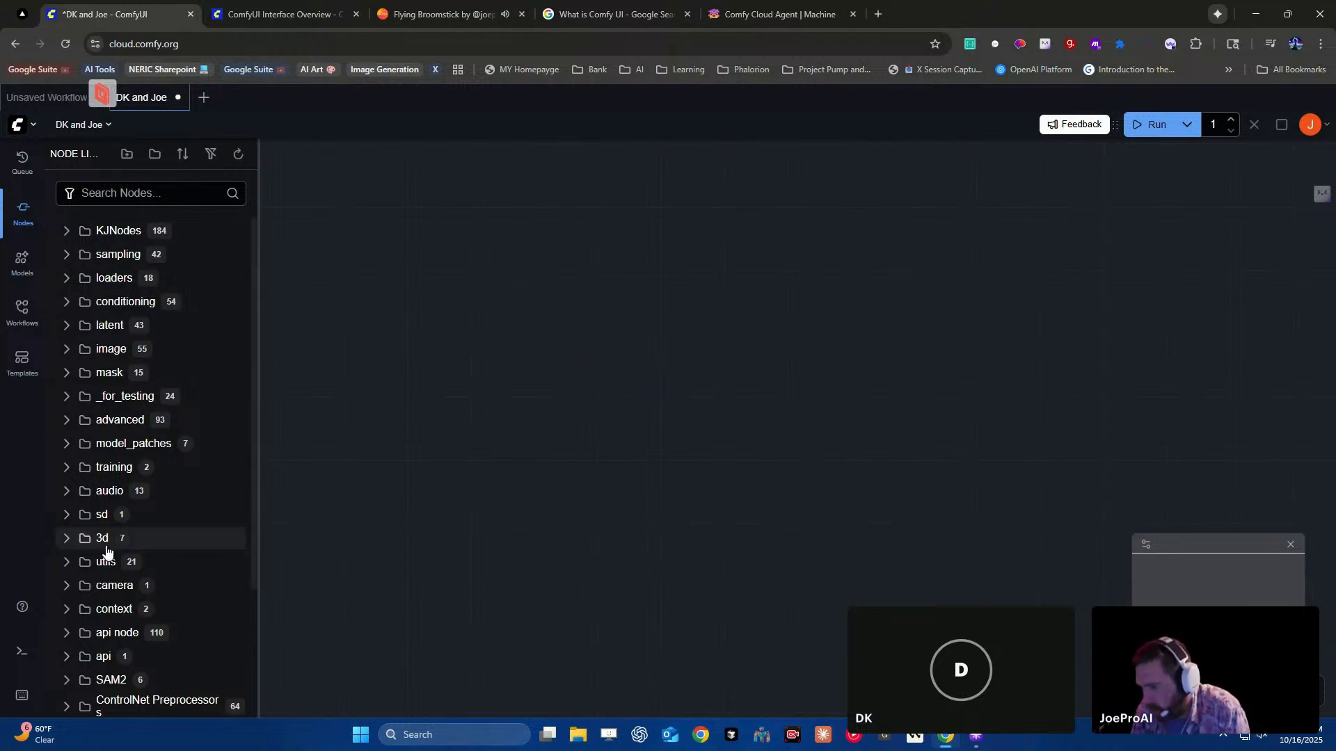
- Expand the api node category in the node library down to the image providers and the Kling nodes
{"action": "scroll", "coordinate": [66, 619], "scroll_direction": "down", "scroll_amount": 1}
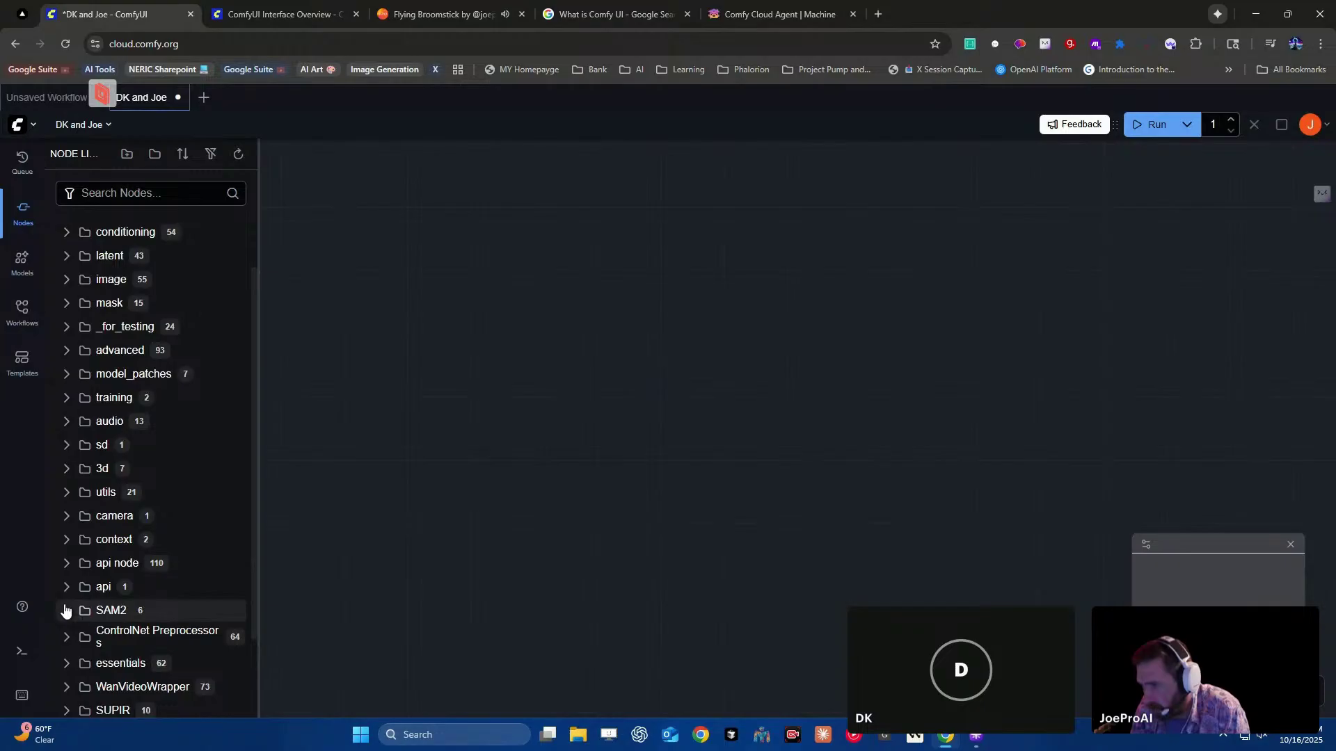
{"action": "left_click", "coordinate": [66, 565]}
{"action": "scroll", "coordinate": [67, 572], "scroll_direction": "down", "scroll_amount": 1}
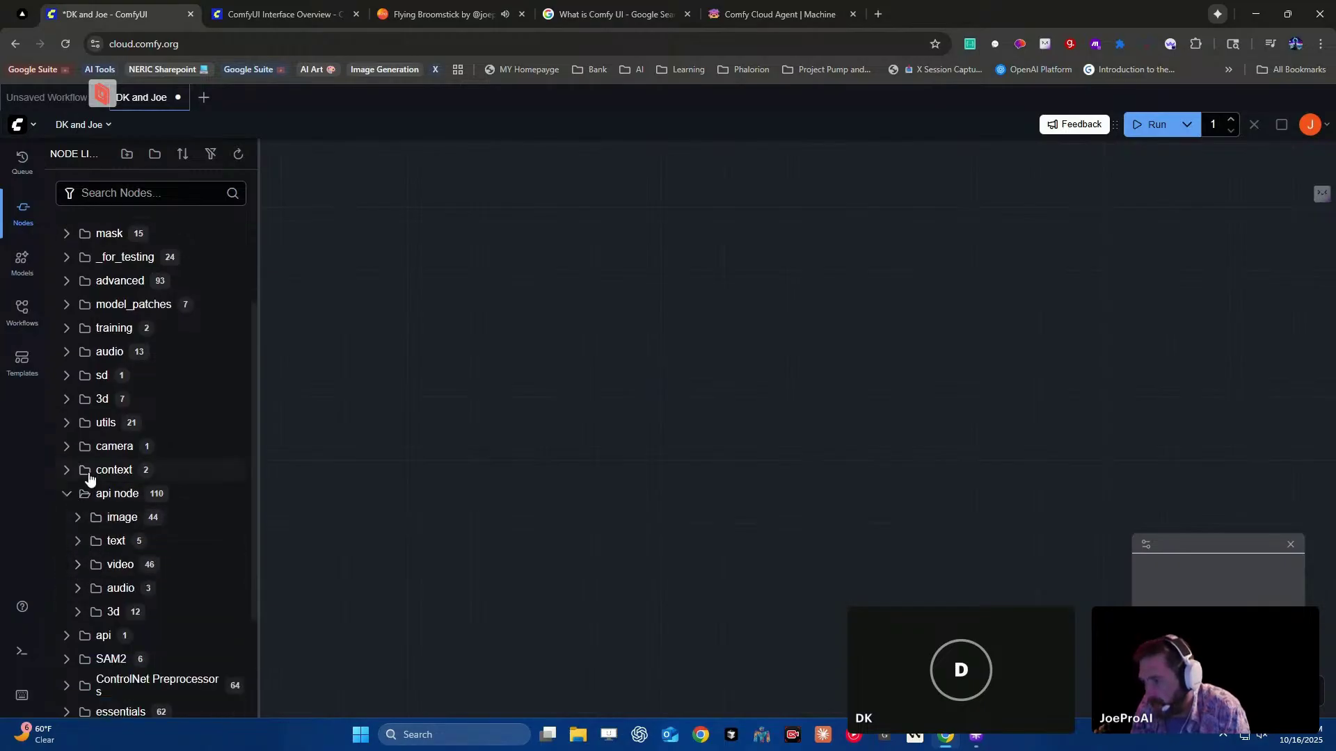
{"action": "left_click", "coordinate": [78, 518]}
{"action": "scroll", "coordinate": [101, 536], "scroll_direction": "down", "scroll_amount": 2}
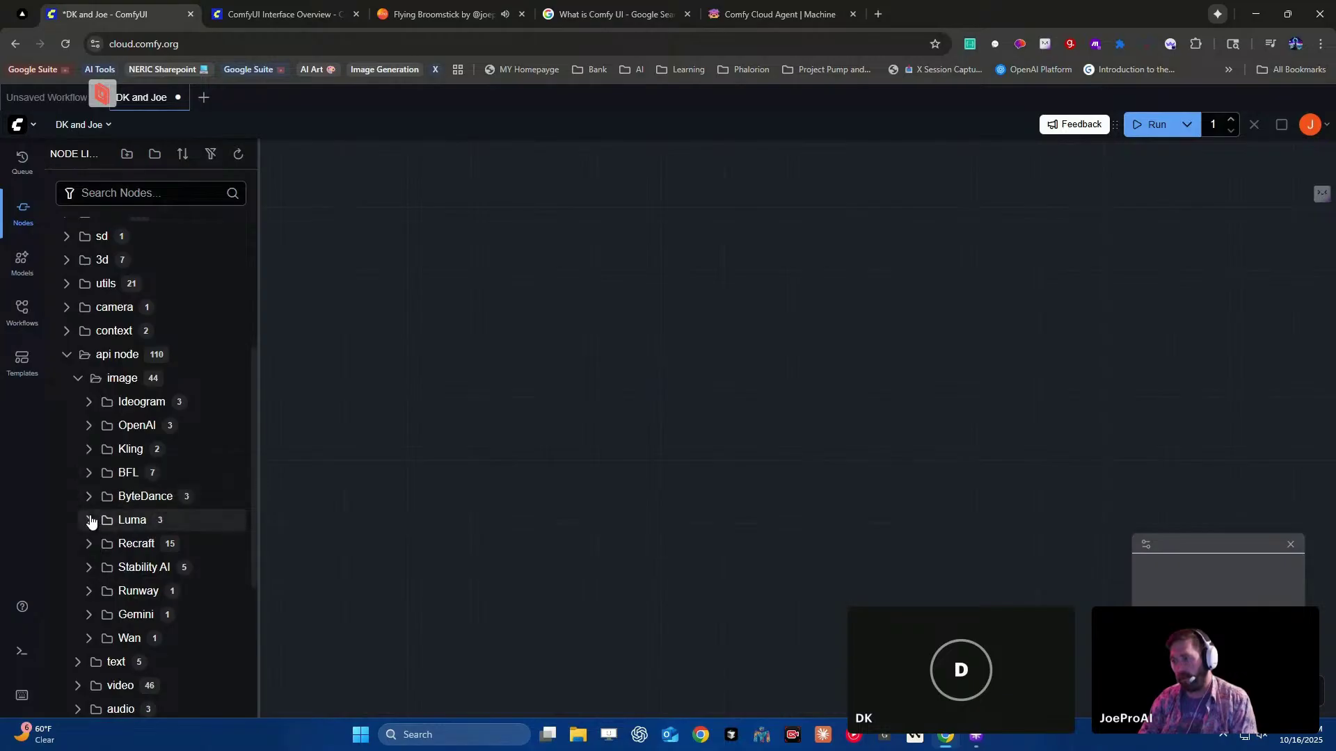
{"action": "left_click", "coordinate": [84, 458]}
{"action": "mouse_move", "coordinate": [136, 491]}
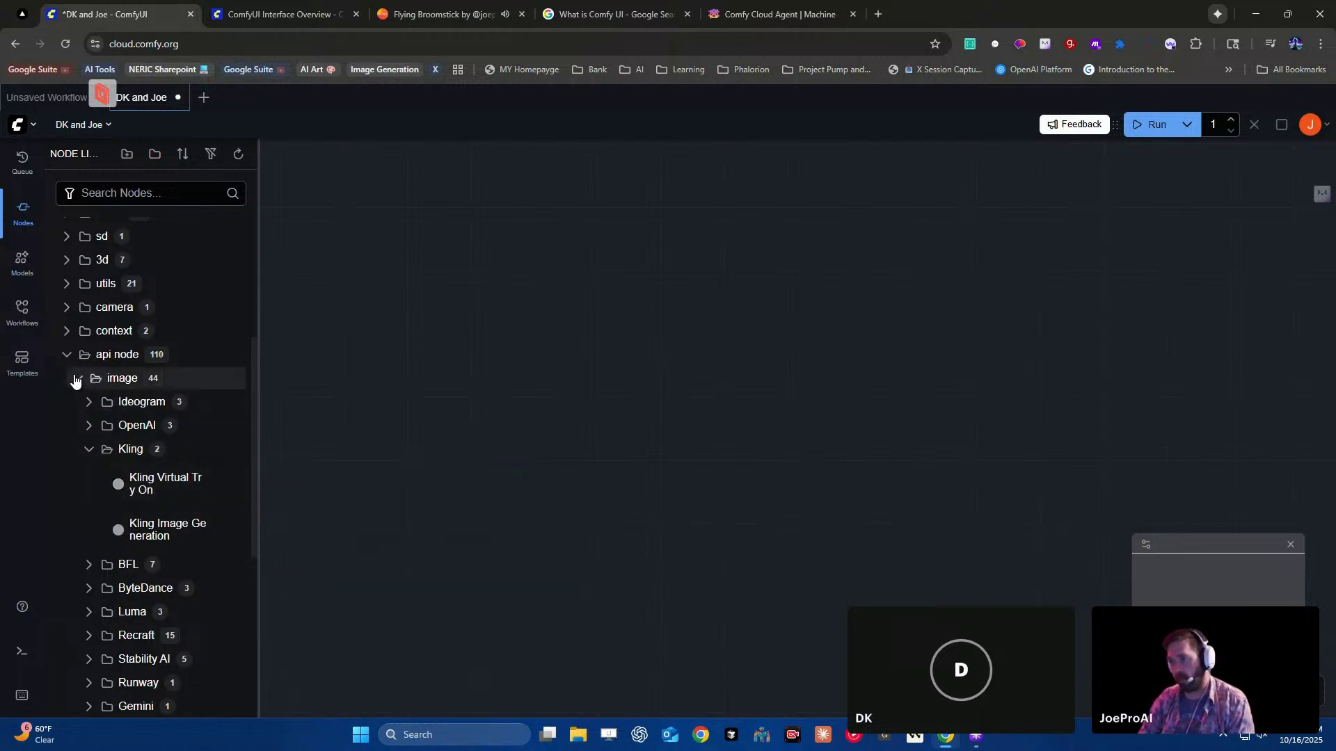
- Open the template library and look through the Getting Started templates, from Image Generation to Mixing ControlNets
{"action": "left_click", "coordinate": [17, 363]}
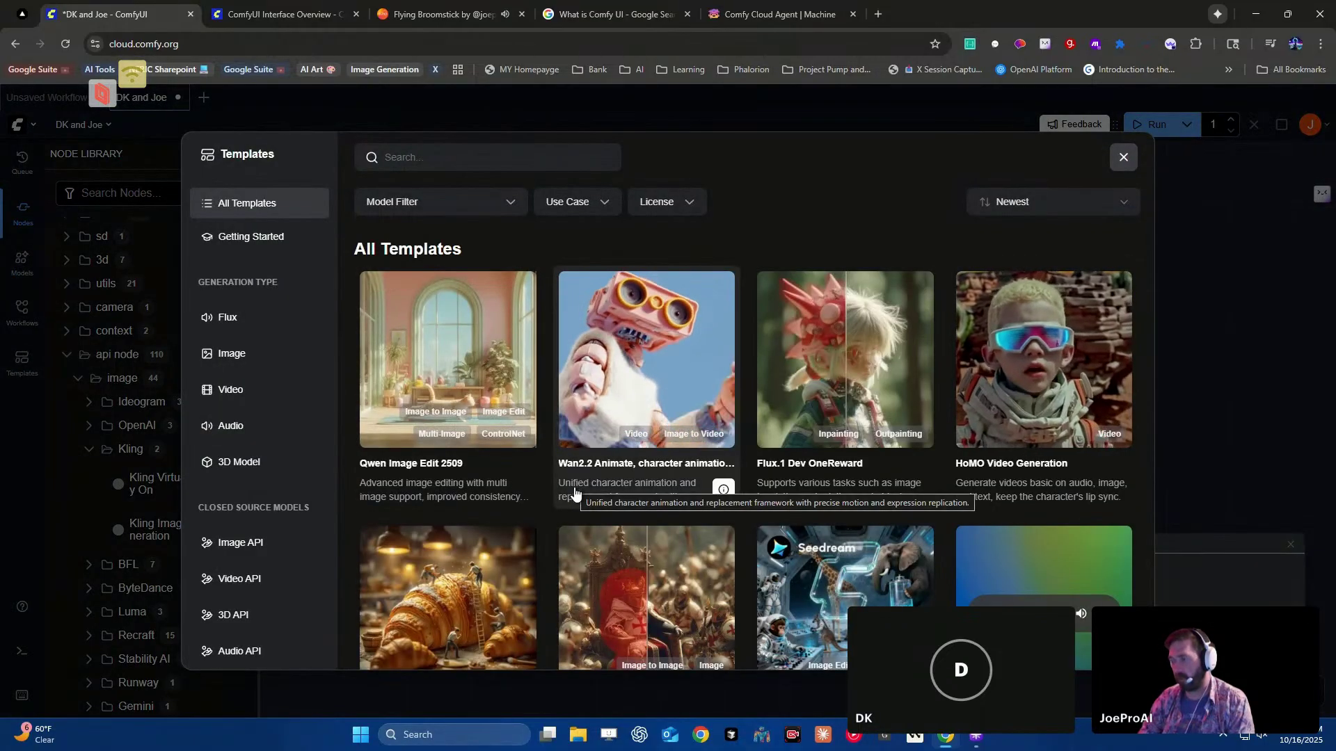
{"action": "left_click", "coordinate": [250, 238]}
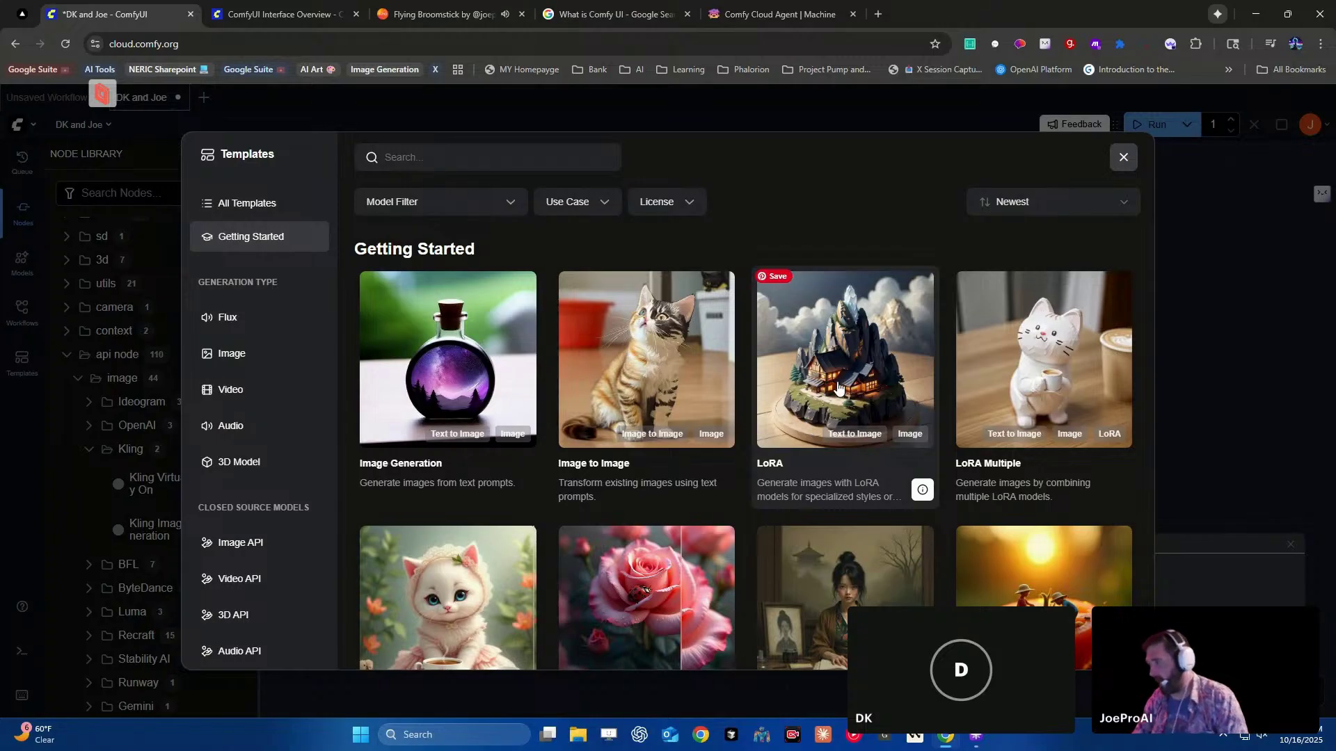
{"action": "scroll", "coordinate": [800, 401], "scroll_direction": "down", "scroll_amount": 4}
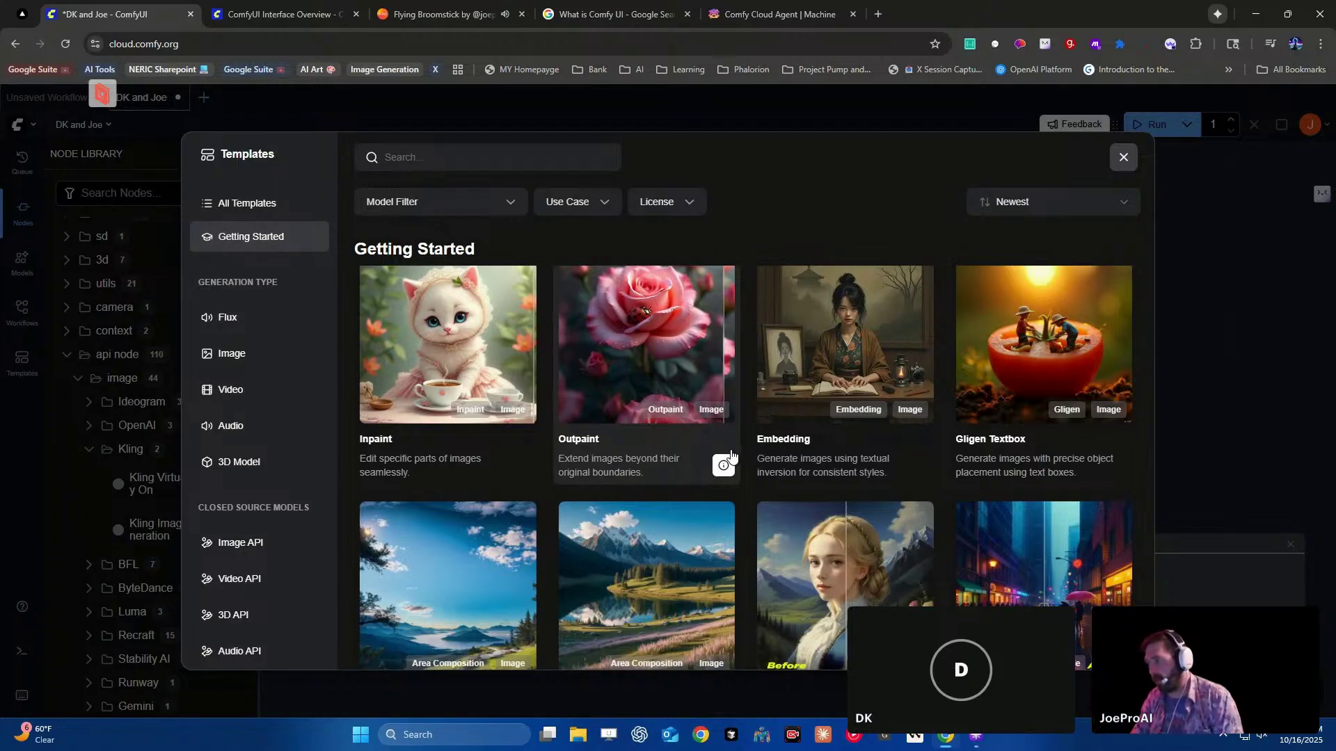
{"action": "scroll", "coordinate": [731, 456], "scroll_direction": "up", "scroll_amount": 4}
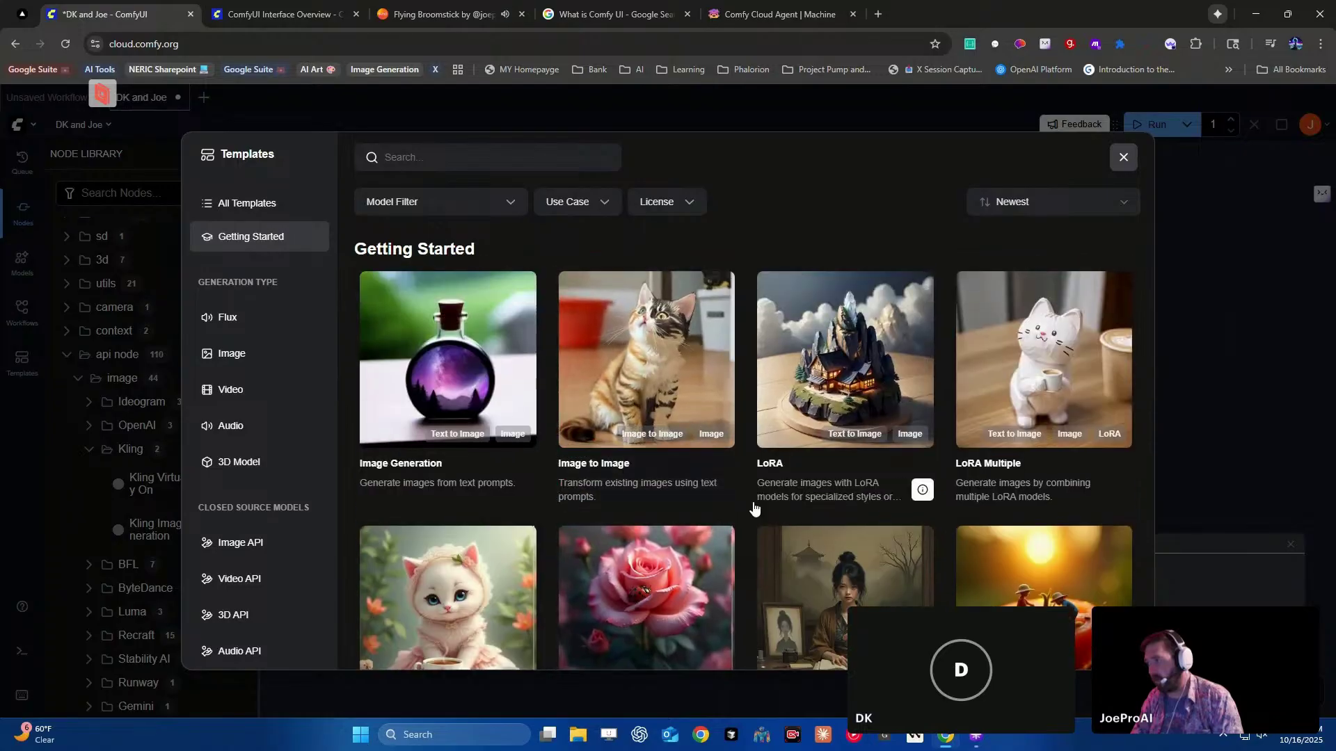
{"action": "scroll", "coordinate": [741, 565], "scroll_direction": "down", "scroll_amount": 2}
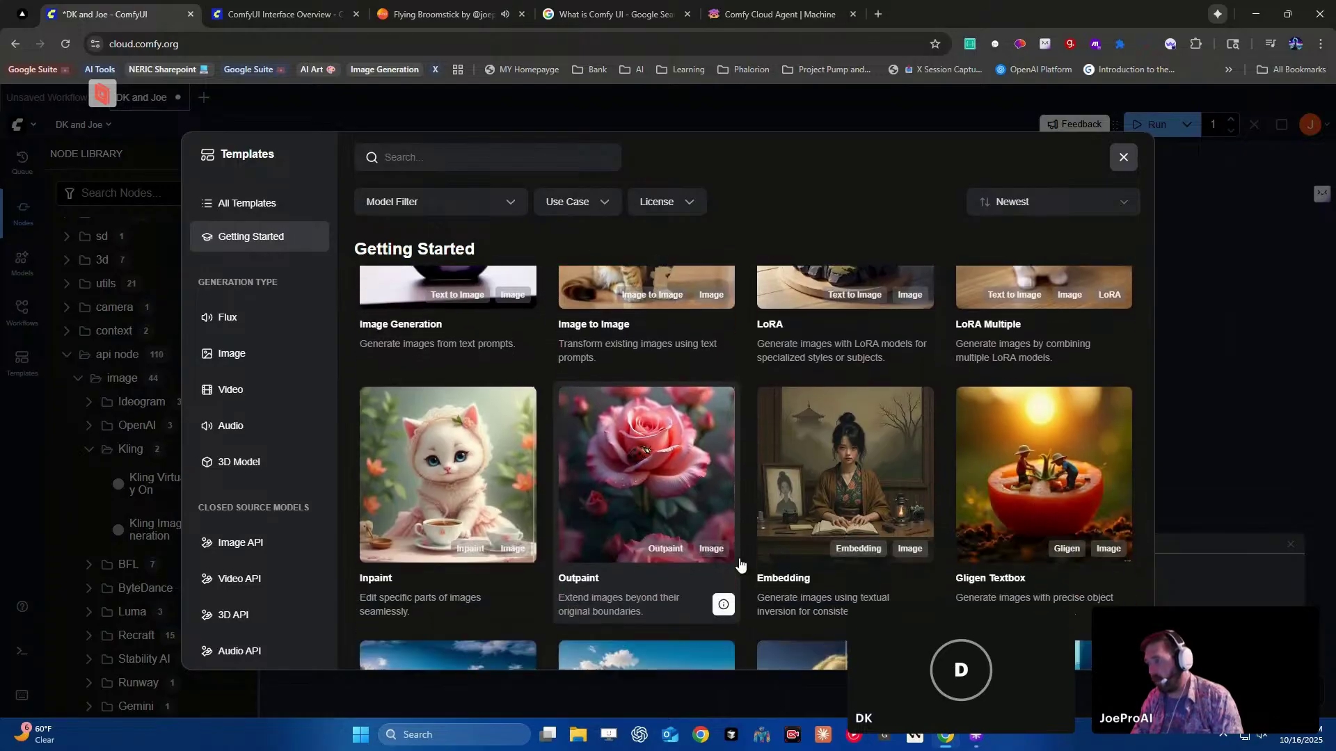
{"action": "scroll", "coordinate": [740, 565], "scroll_direction": "down", "scroll_amount": 1}
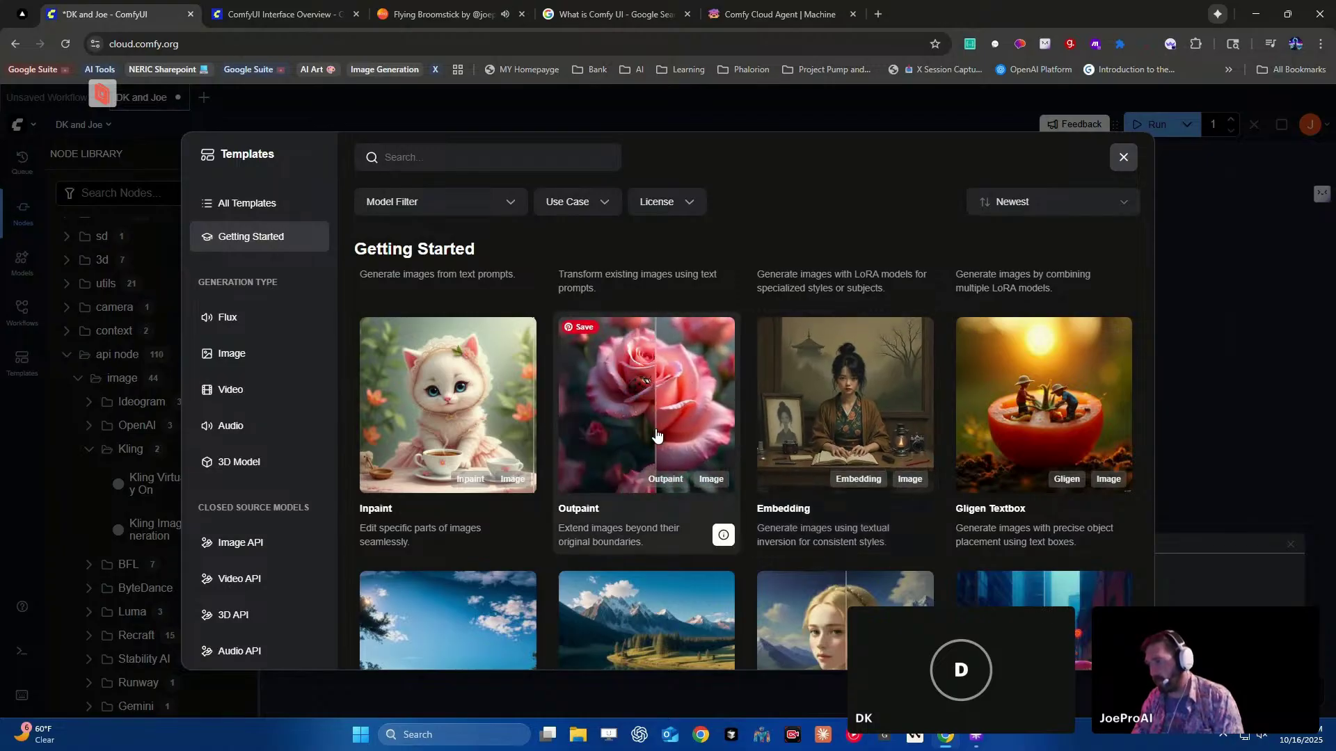
{"action": "scroll", "coordinate": [605, 445], "scroll_direction": "down", "scroll_amount": 2}
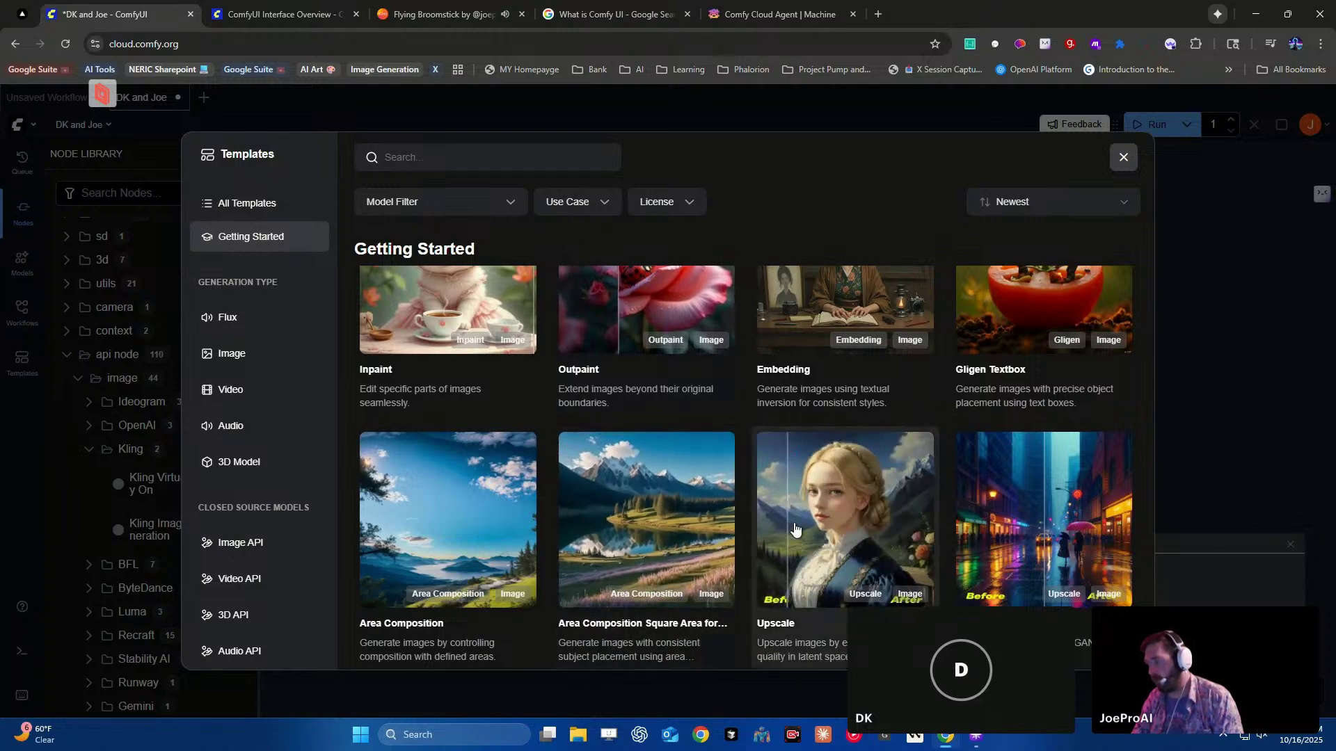
{"action": "scroll", "coordinate": [797, 530], "scroll_direction": "down", "scroll_amount": 3}
{"action": "scroll", "coordinate": [621, 489], "scroll_direction": "down", "scroll_amount": 2}
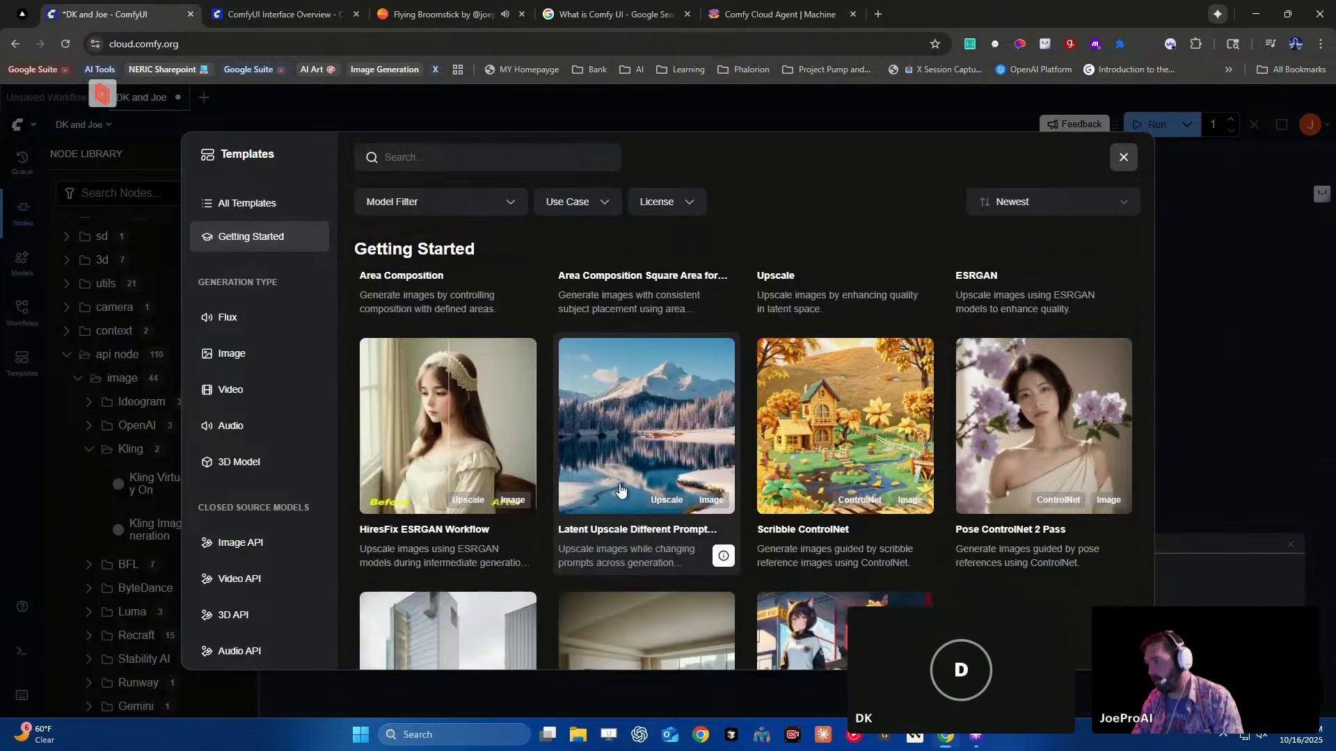
{"action": "scroll", "coordinate": [622, 489], "scroll_direction": "down", "scroll_amount": 2}
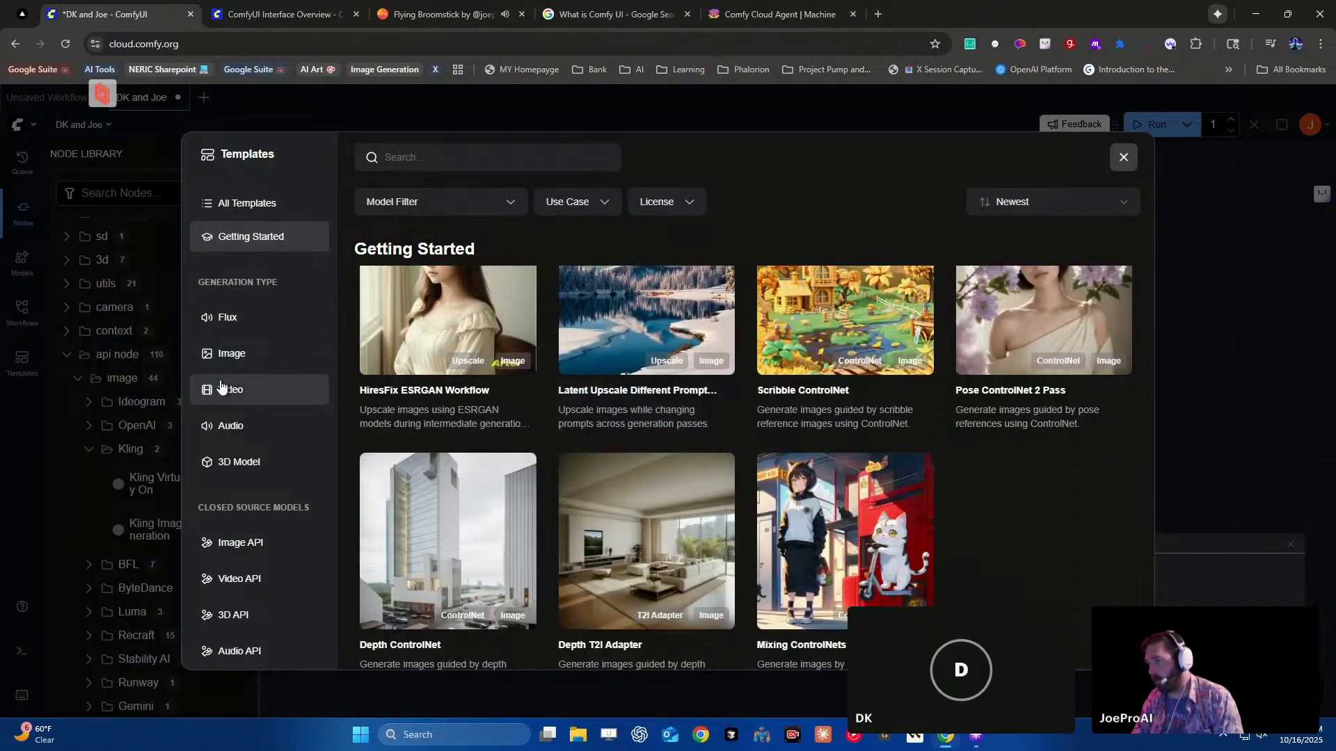
- Look through the whole collection of Video generation templates, including the Wan, LTXV, Mochi, Hunyuan and SVD ones
{"action": "left_click", "coordinate": [221, 387]}
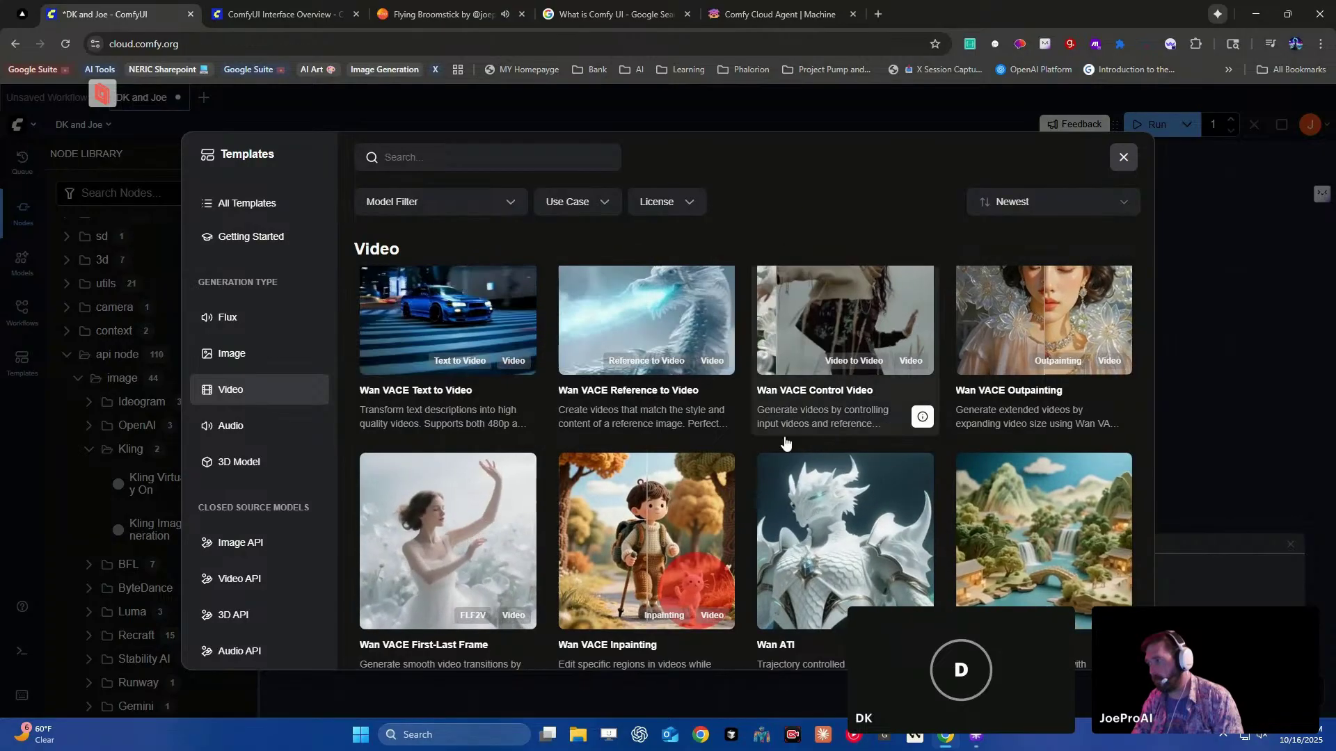
{"action": "scroll", "coordinate": [800, 417], "scroll_direction": "down", "scroll_amount": 2}
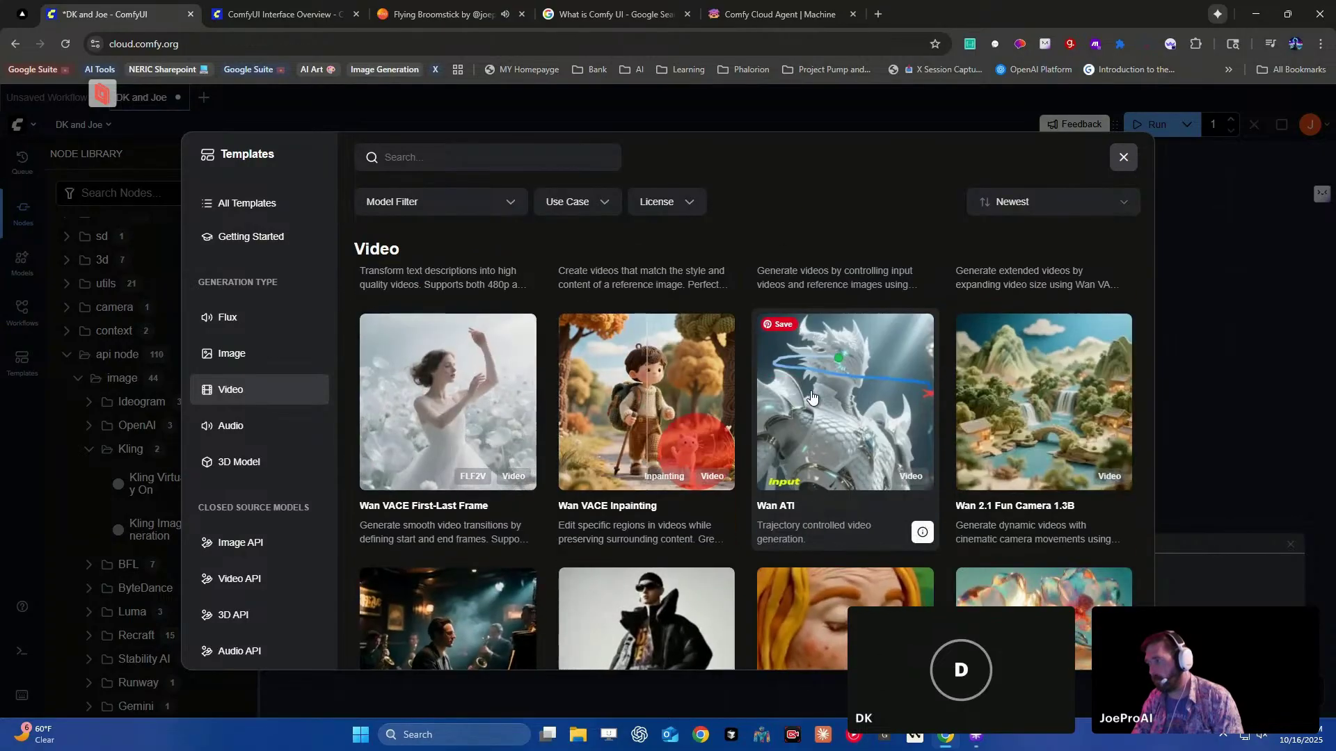
{"action": "scroll", "coordinate": [812, 397], "scroll_direction": "down", "scroll_amount": 3}
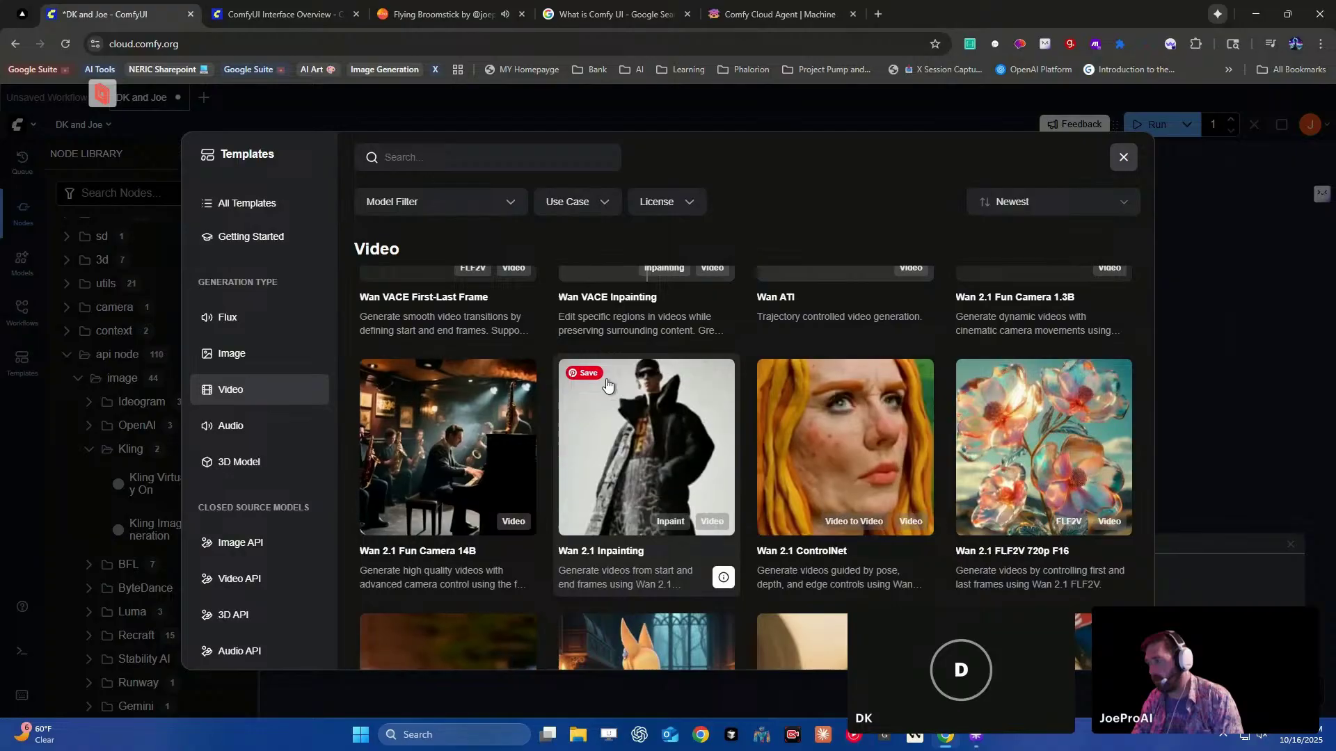
{"action": "scroll", "coordinate": [608, 385], "scroll_direction": "down", "scroll_amount": 4}
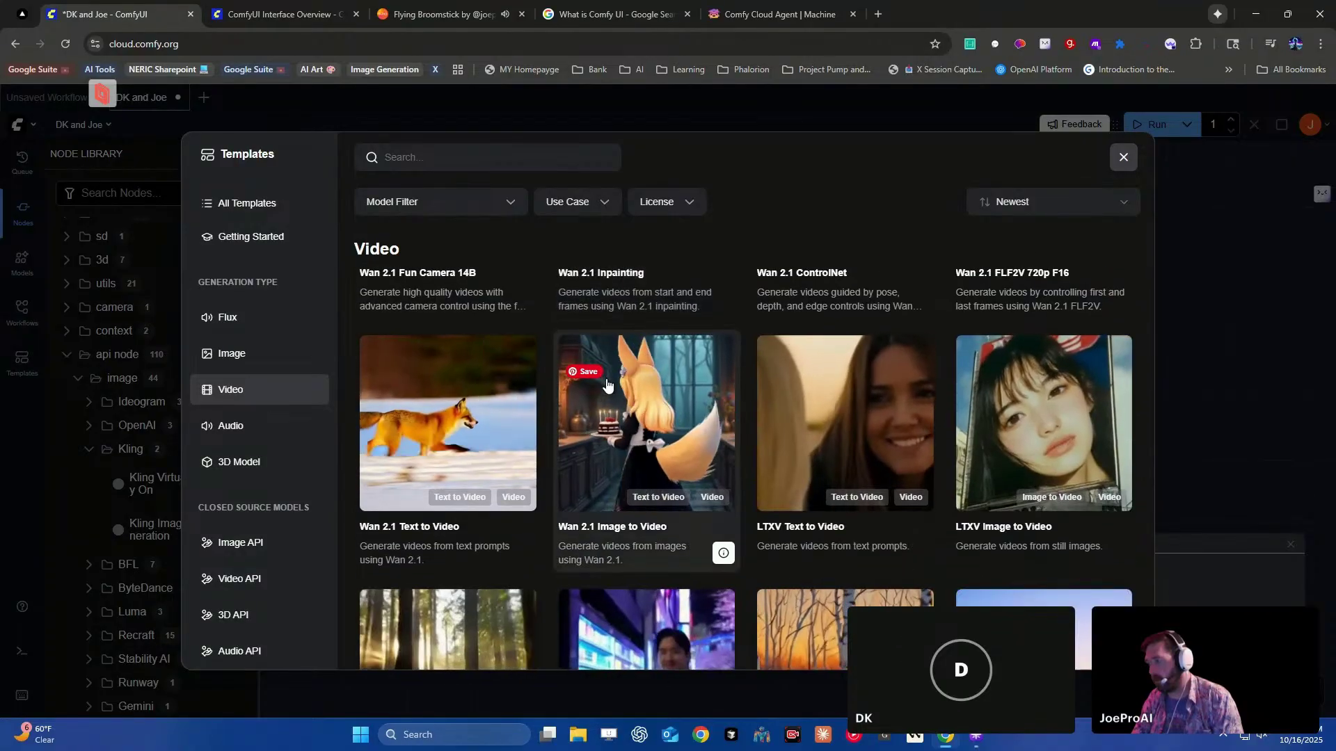
{"action": "scroll", "coordinate": [607, 385], "scroll_direction": "down", "scroll_amount": 2}
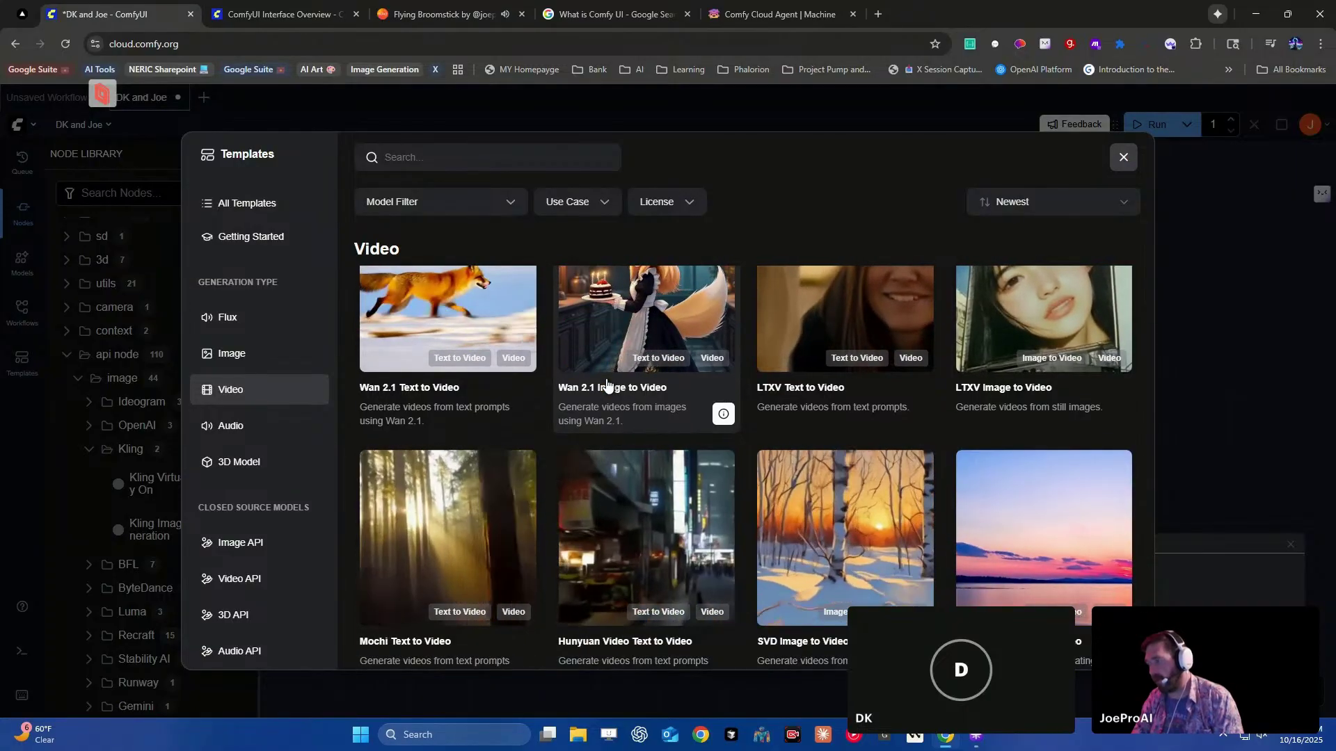
{"action": "scroll", "coordinate": [607, 385], "scroll_direction": "down", "scroll_amount": 1}
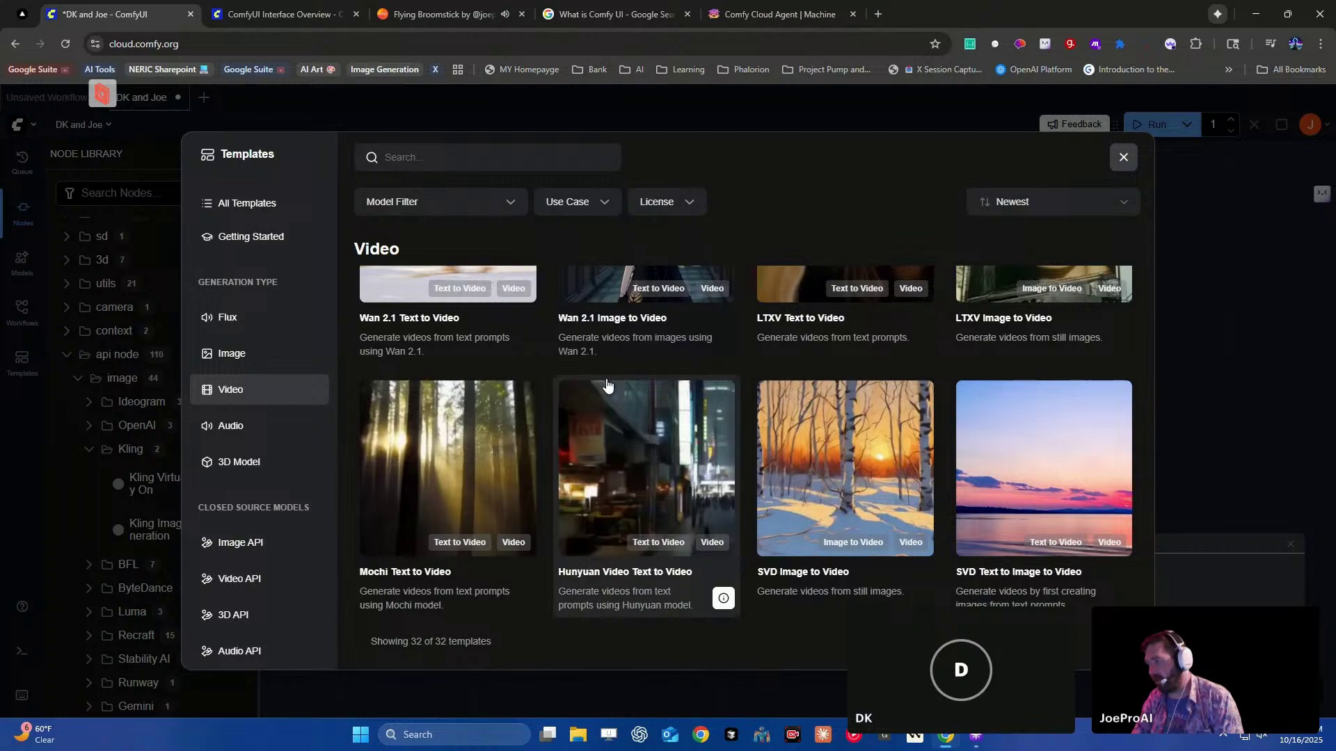
{"action": "scroll", "coordinate": [607, 385], "scroll_direction": "down", "scroll_amount": 1}
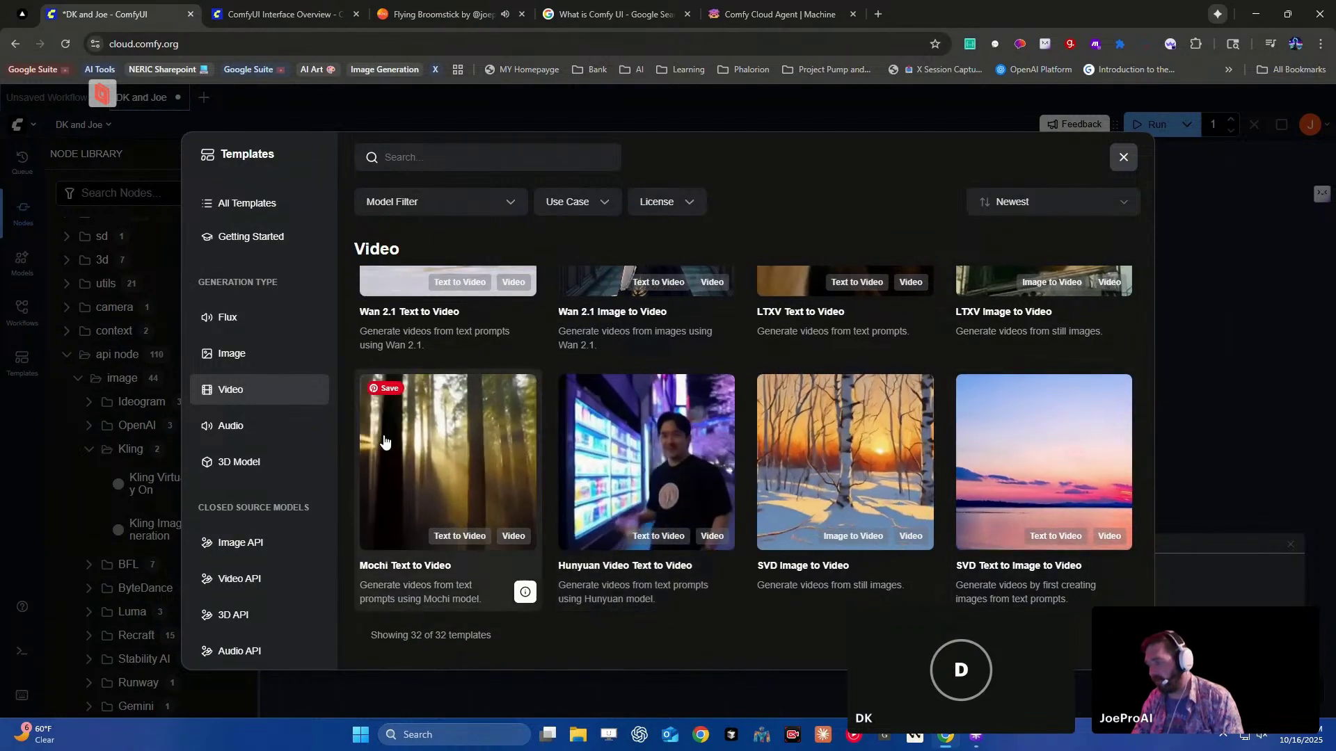
- Browse from the Video templates to the Video API collection and load the Vidu: Text to Video template
{"action": "scroll", "coordinate": [704, 522], "scroll_direction": "up", "scroll_amount": 3}
{"action": "scroll", "coordinate": [705, 525], "scroll_direction": "up", "scroll_amount": 3}
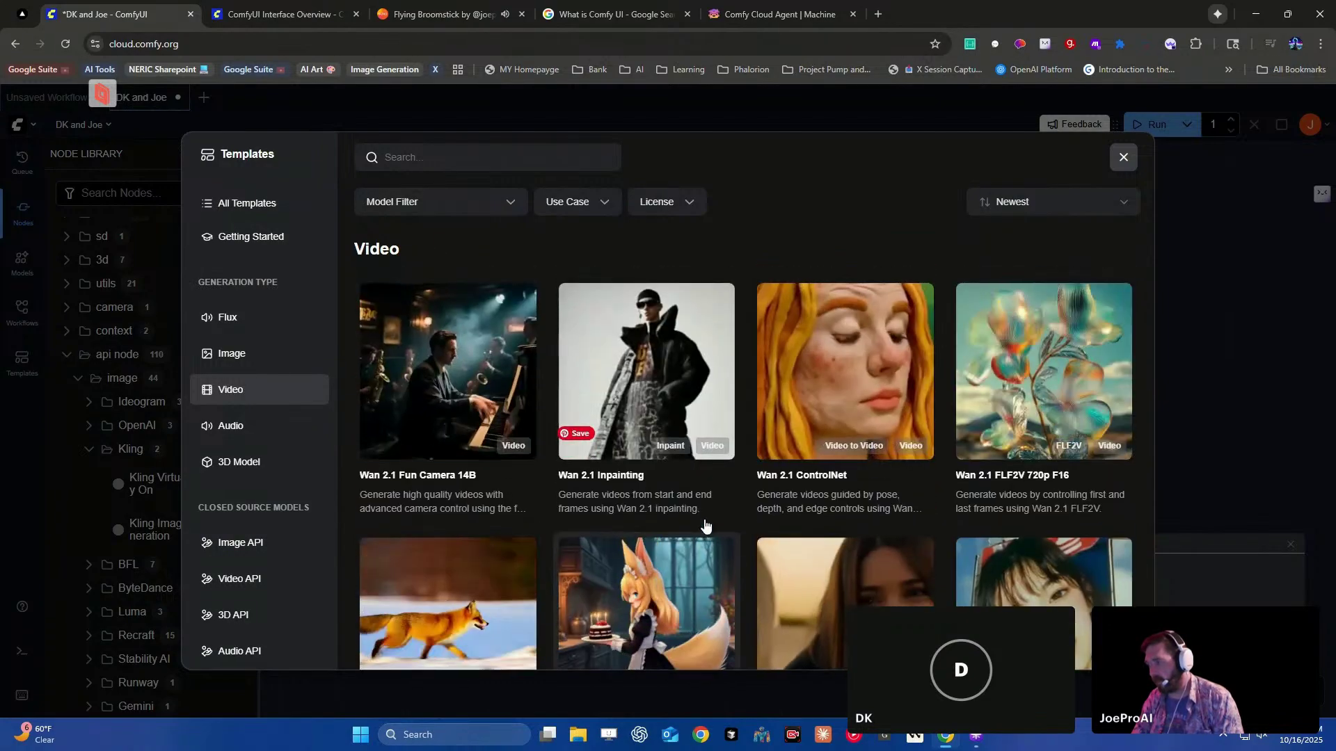
{"action": "scroll", "coordinate": [707, 527], "scroll_direction": "up", "scroll_amount": 3}
{"action": "scroll", "coordinate": [705, 526], "scroll_direction": "up", "scroll_amount": 1}
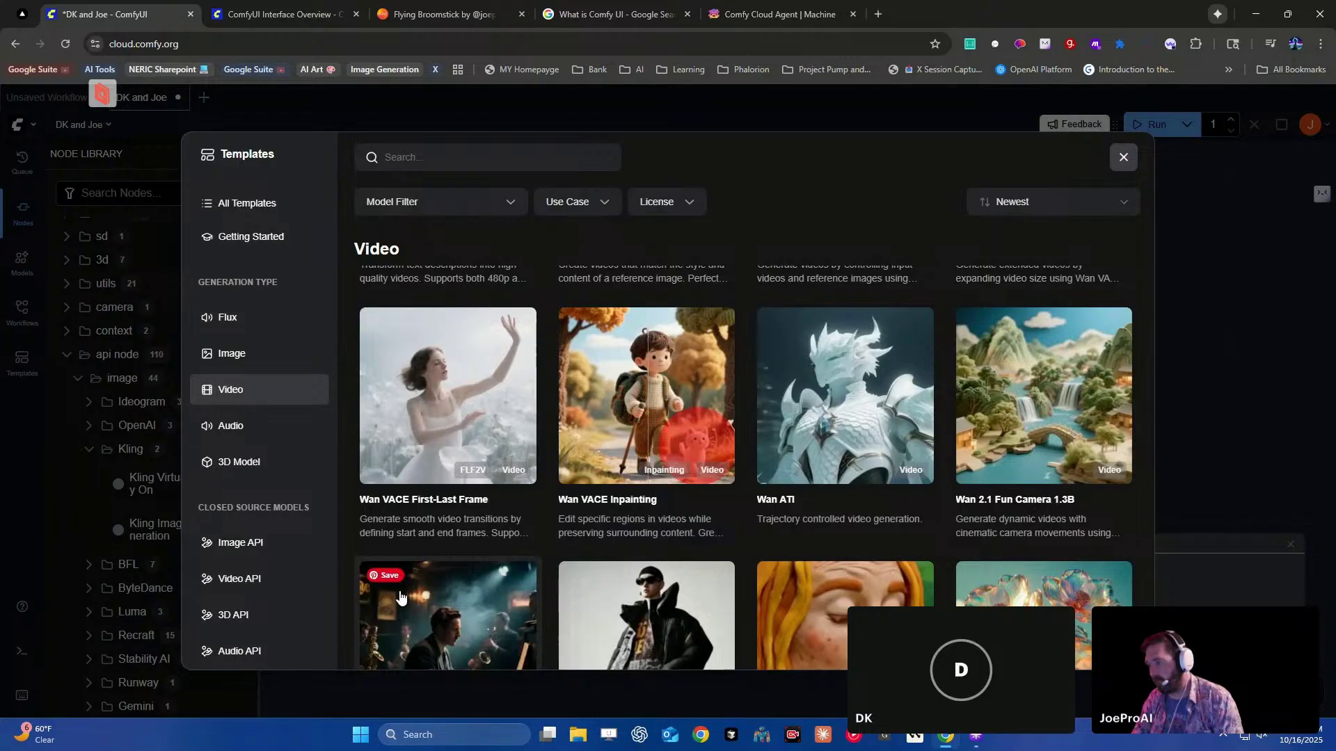
{"action": "left_click", "coordinate": [252, 581]}
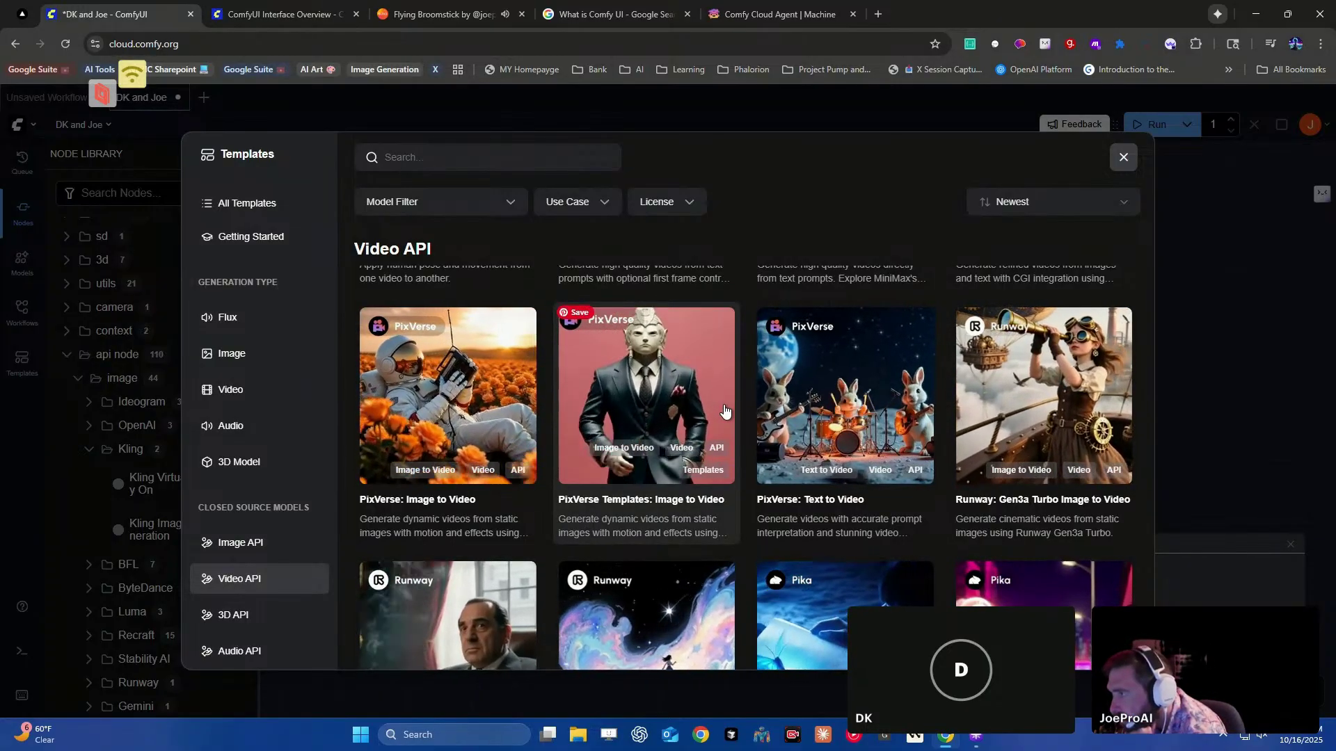
{"action": "scroll", "coordinate": [737, 438], "scroll_direction": "up", "scroll_amount": 3}
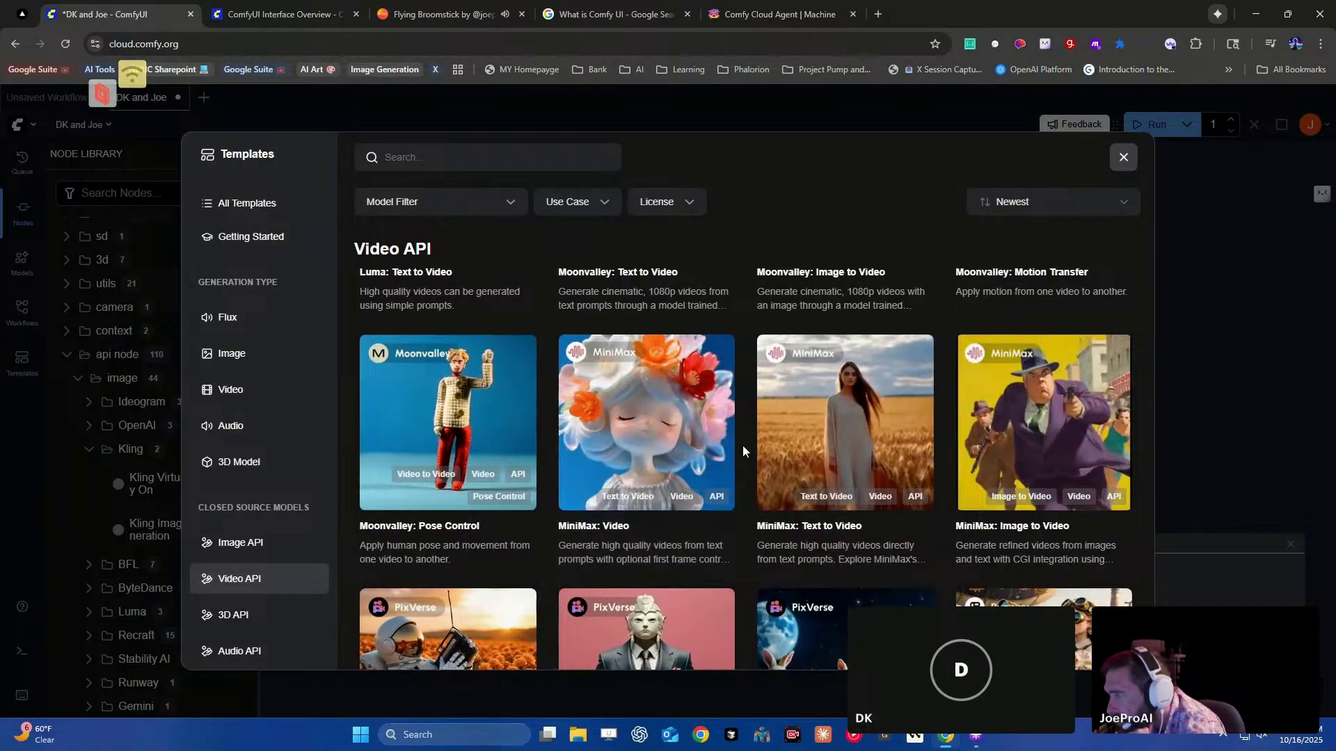
{"action": "scroll", "coordinate": [740, 445], "scroll_direction": "up", "scroll_amount": 2}
{"action": "scroll", "coordinate": [741, 446], "scroll_direction": "up", "scroll_amount": 3}
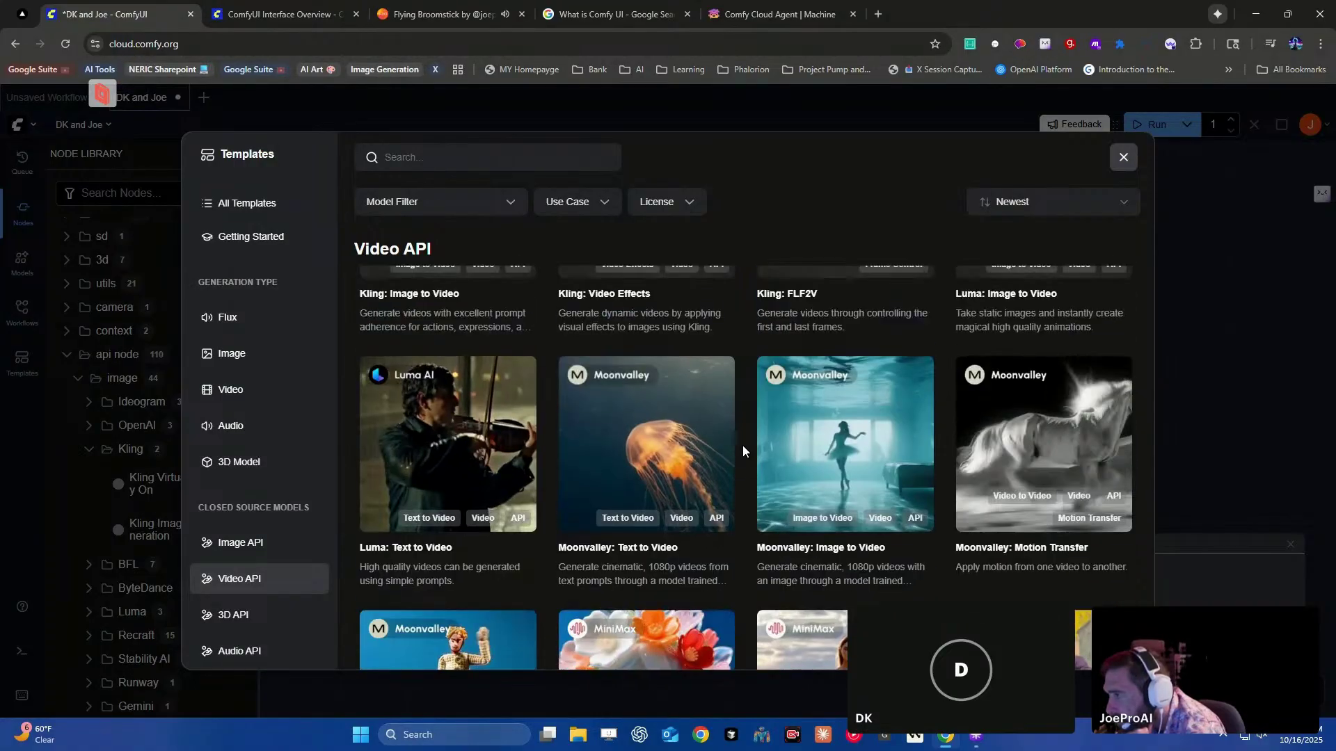
{"action": "scroll", "coordinate": [742, 446], "scroll_direction": "up", "scroll_amount": 3}
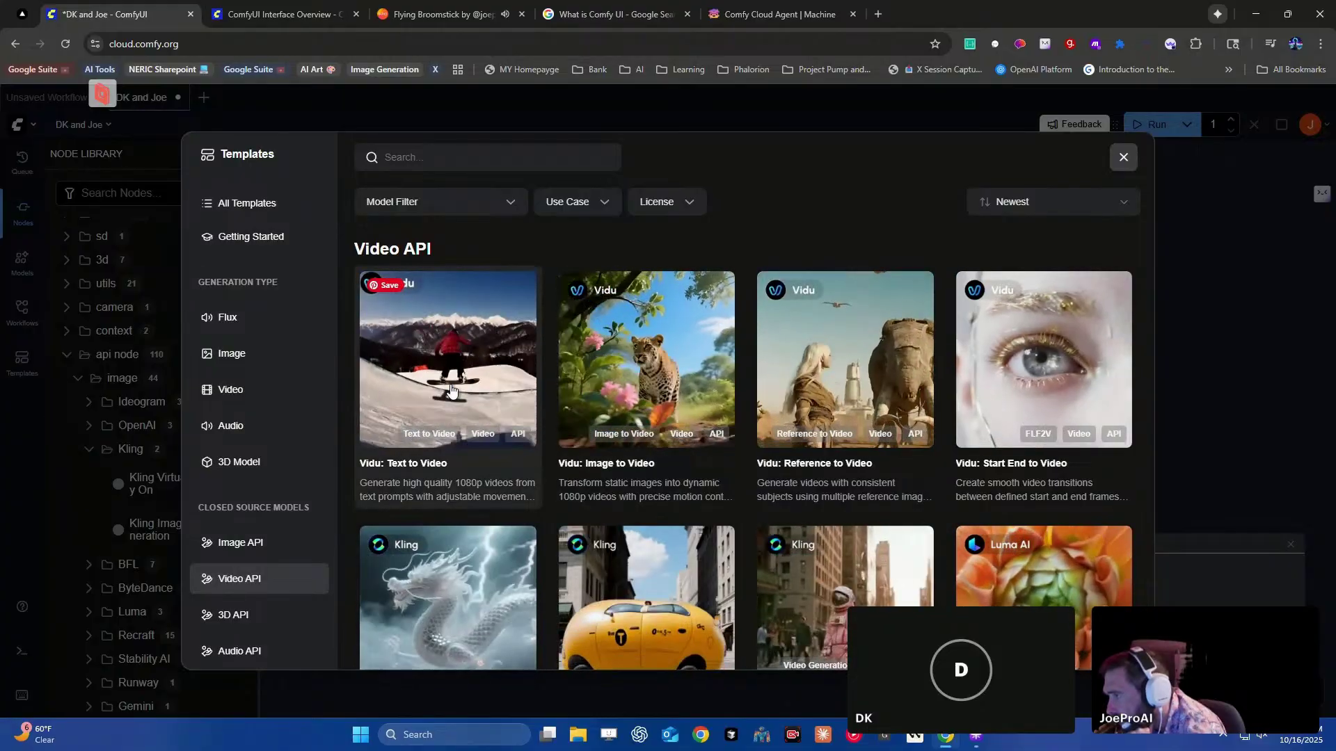
{"action": "left_click", "coordinate": [456, 386]}
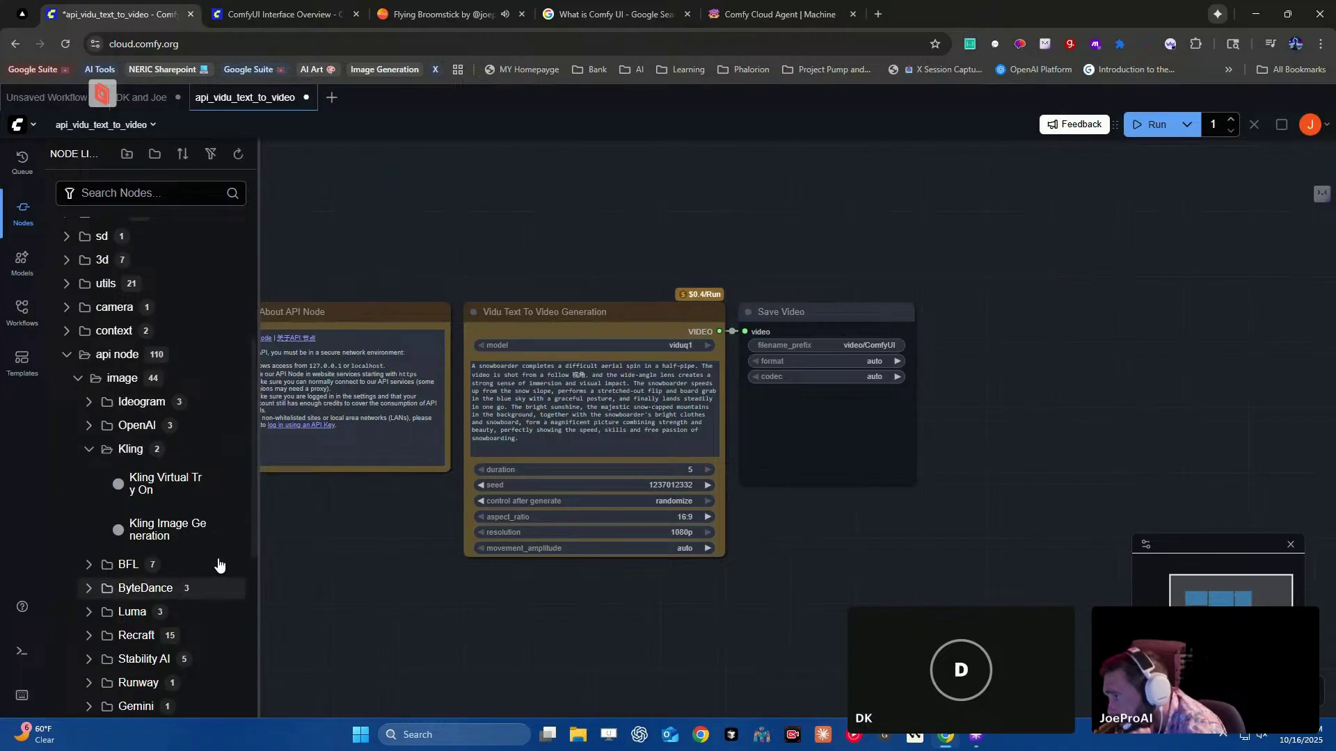
- Bring all nodes of the Vidu text-to-video workflow into view and run it with the template's default snowboarder prompt
{"action": "mouse_move", "coordinate": [243, 524]}
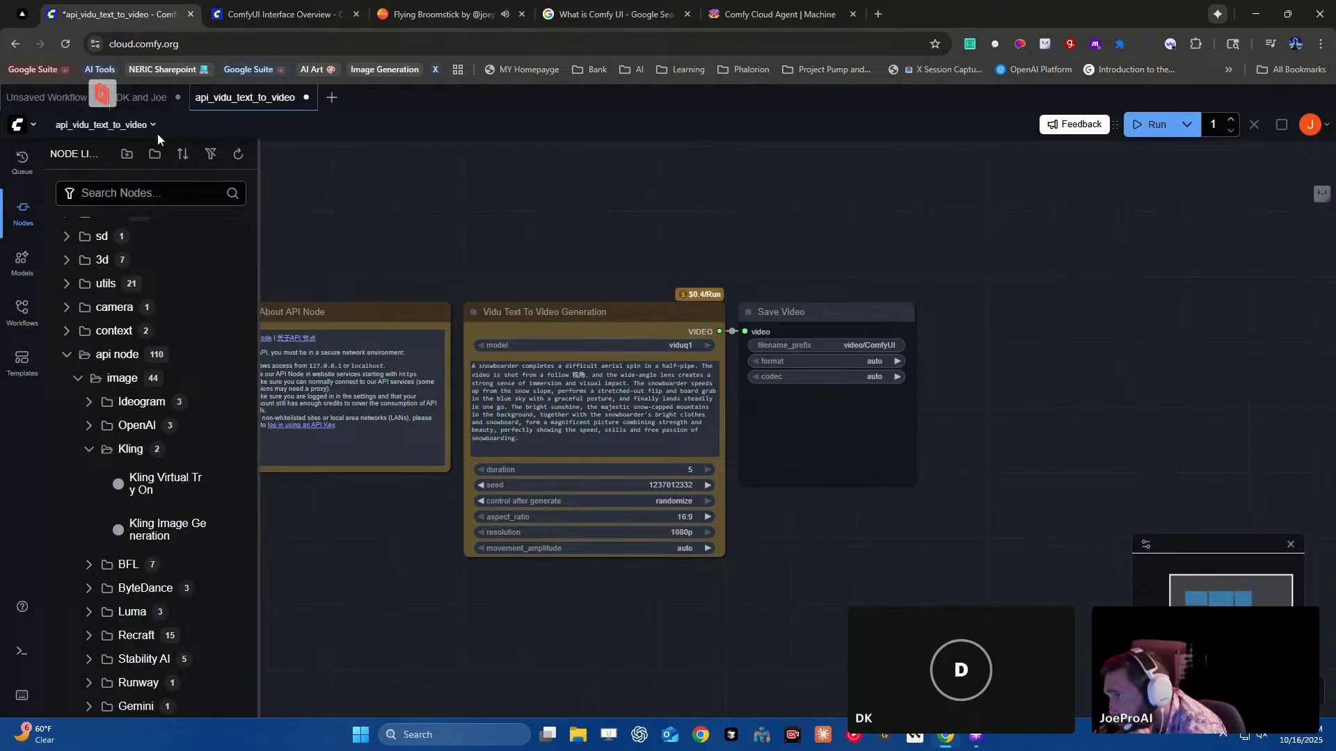
{"action": "scroll", "coordinate": [386, 251], "scroll_direction": "up", "scroll_amount": 2}
{"action": "left_click_drag", "start_coordinate": [398, 254], "coordinate": [571, 238]}
{"action": "scroll", "coordinate": [570, 236], "scroll_direction": "down", "scroll_amount": 2}
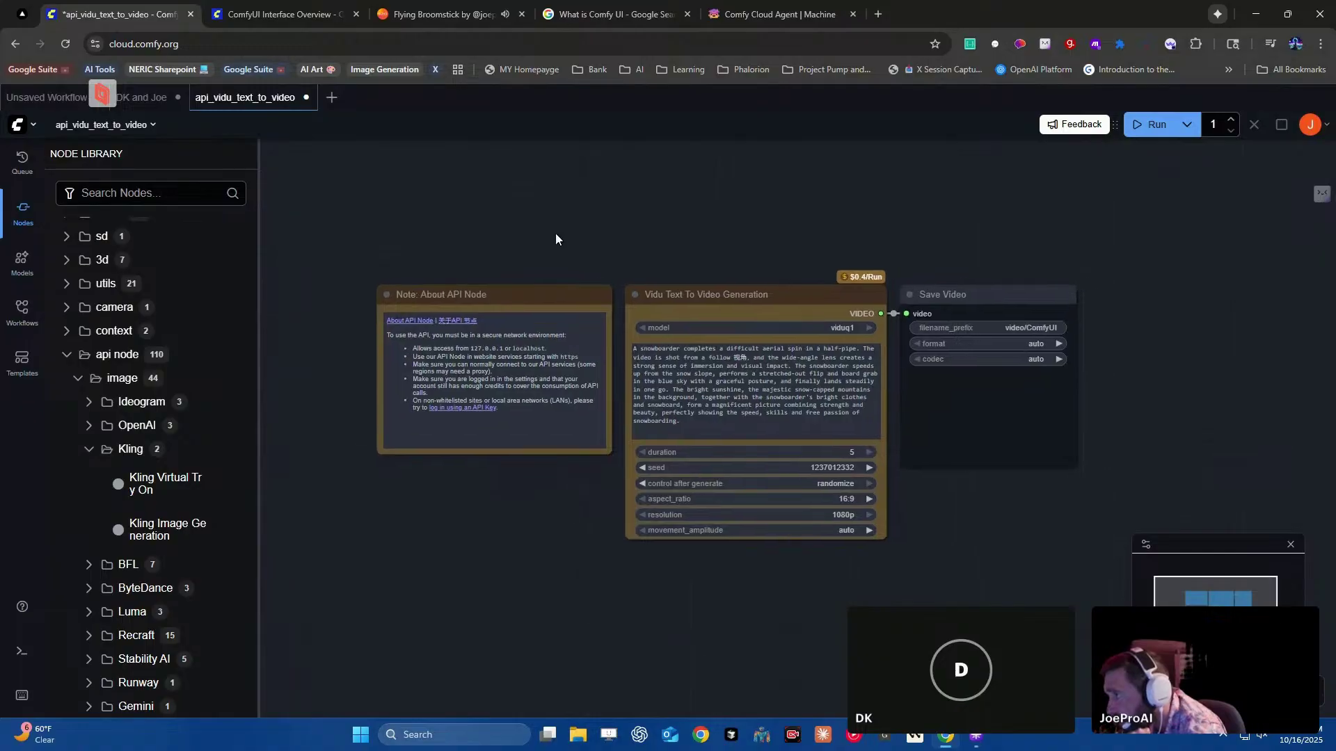
{"action": "left_click", "coordinate": [1158, 127]}
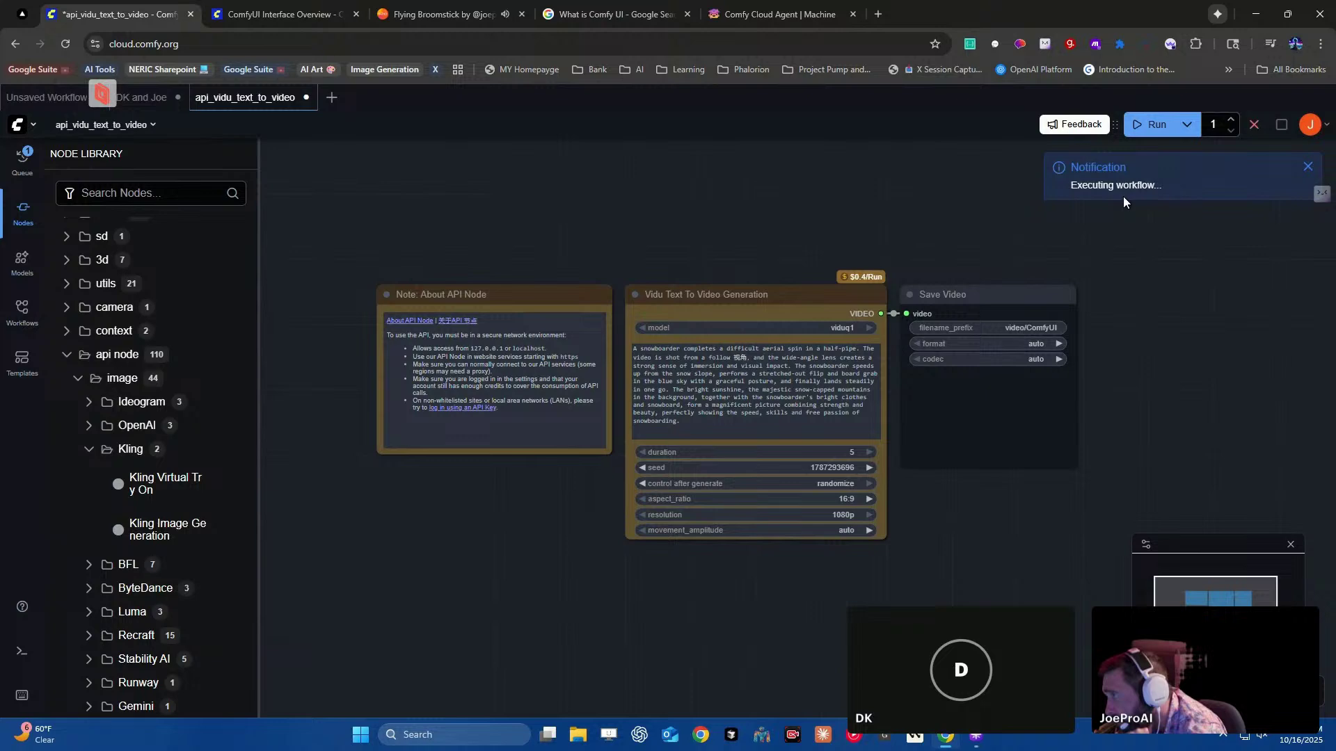
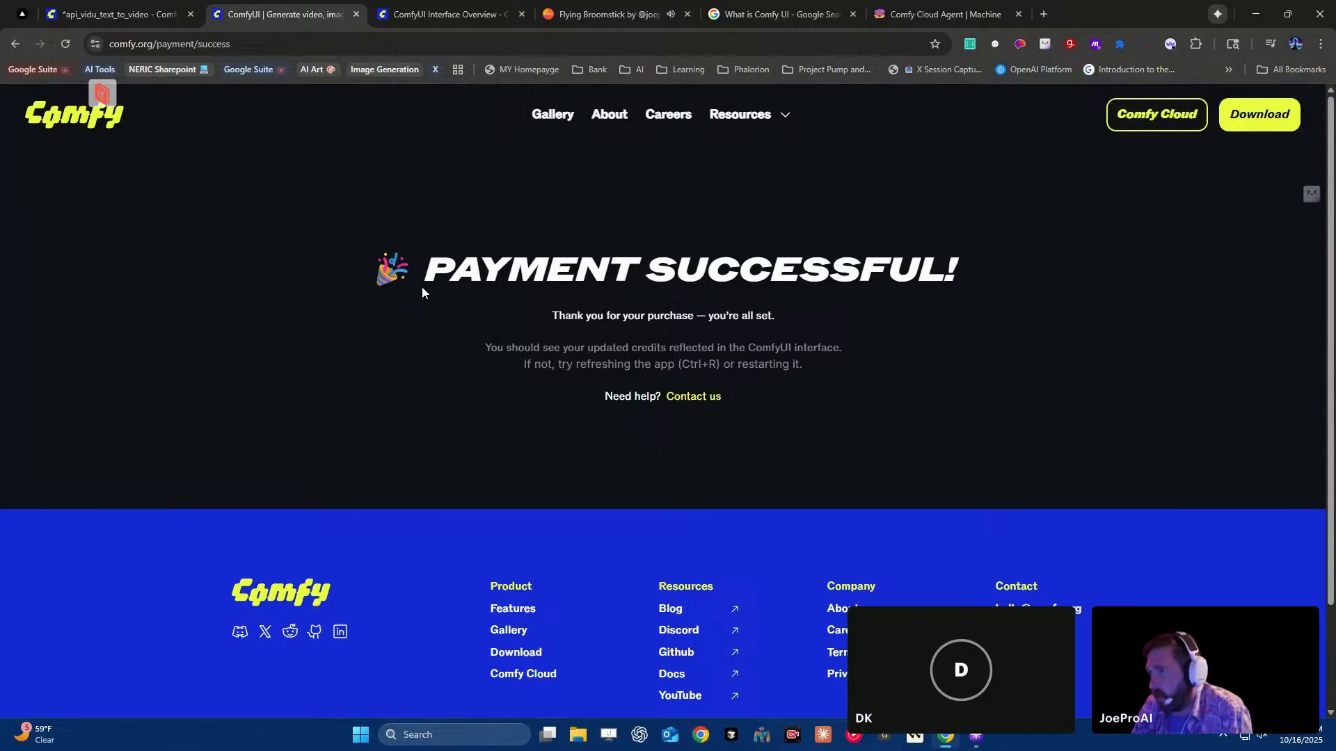
- Return from the payment page to the workflow, check the account's credit balance and run the Vidu generation again
{"action": "left_click", "coordinate": [120, 6]}
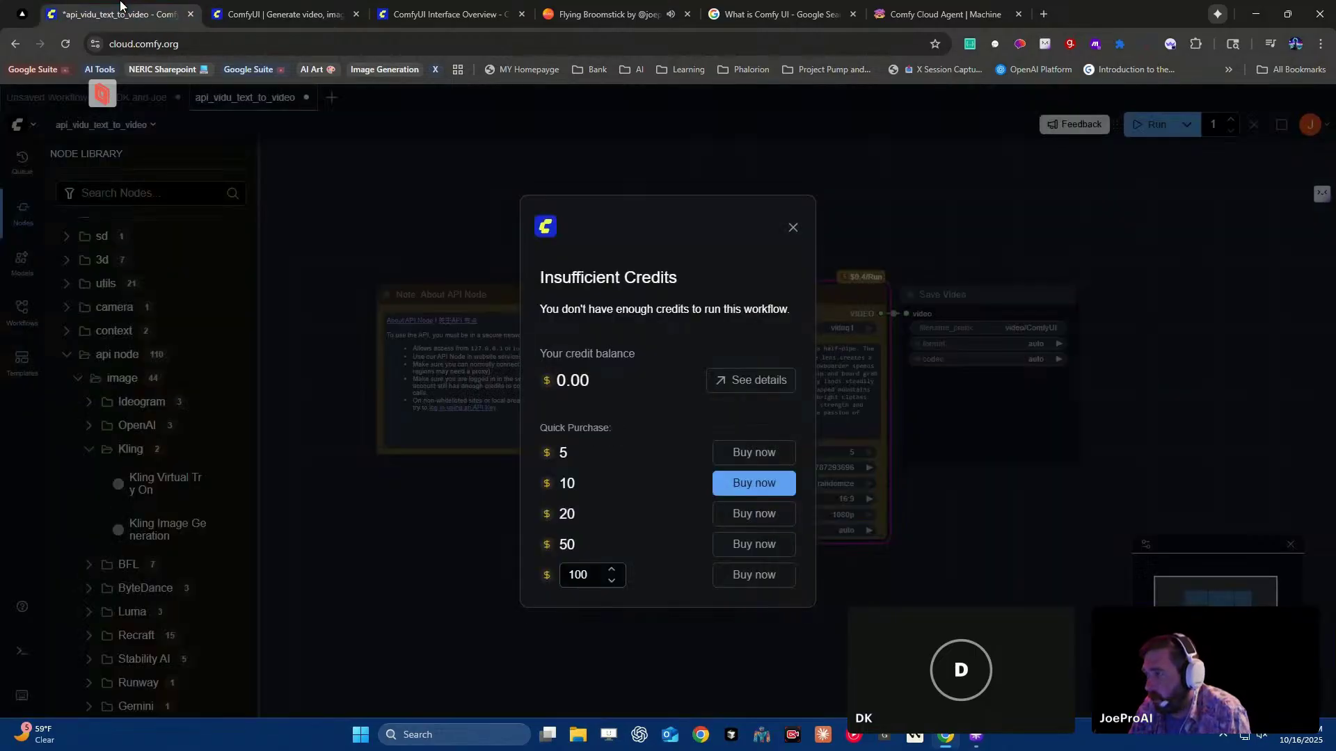
{"action": "left_click", "coordinate": [790, 227]}
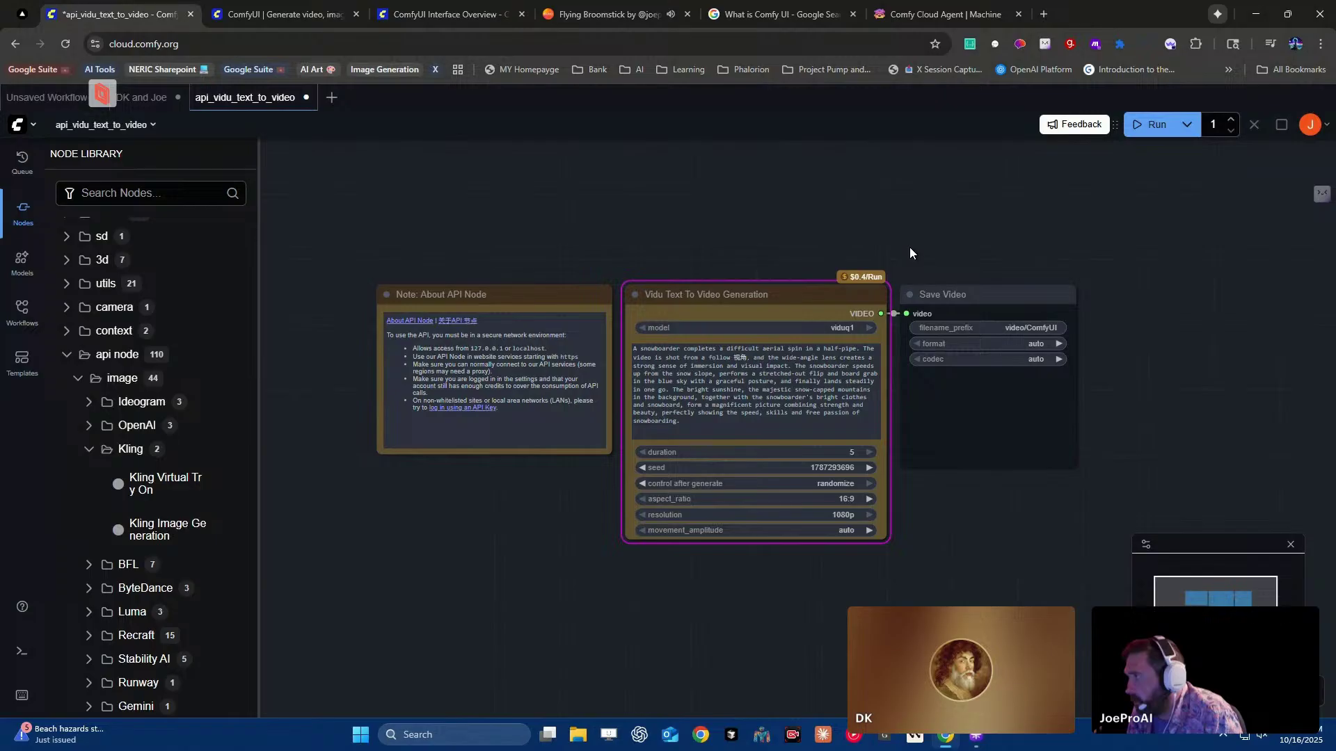
{"action": "left_click", "coordinate": [1324, 128]}
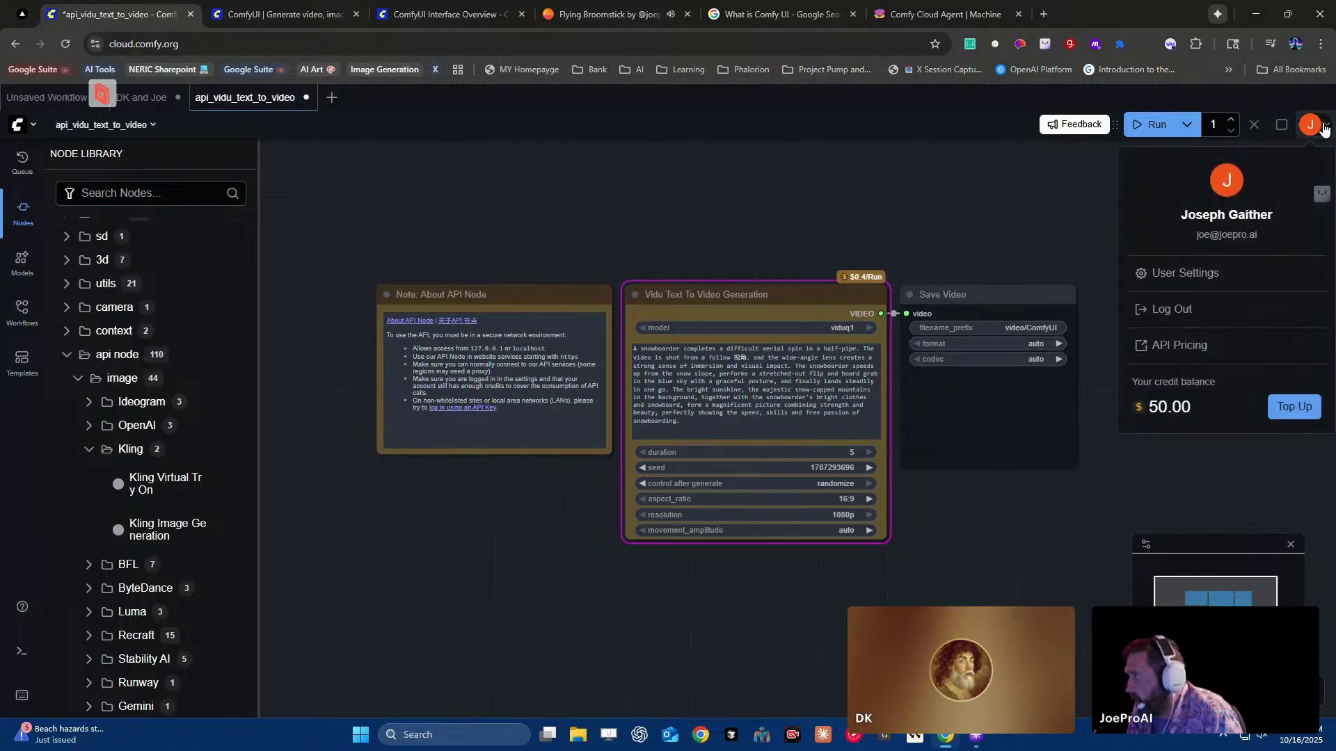
{"action": "left_click", "coordinate": [1324, 128]}
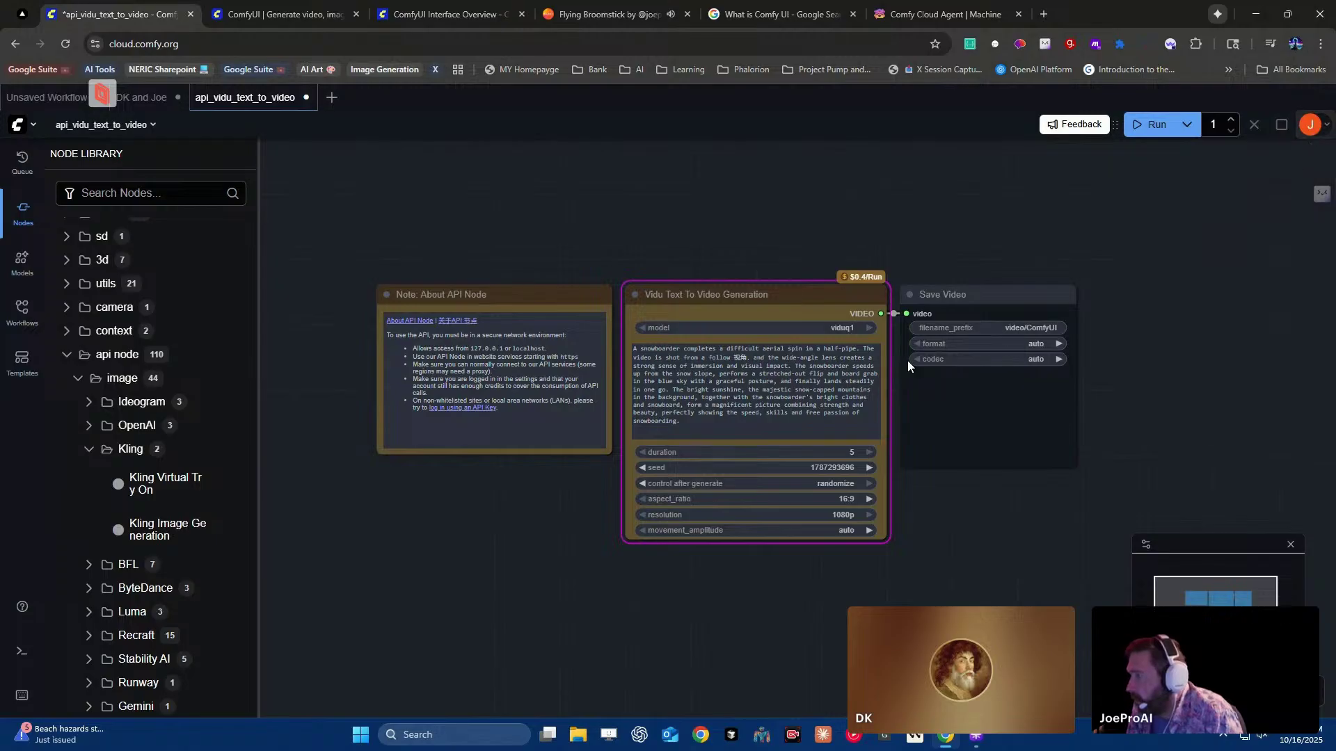
{"action": "left_click", "coordinate": [1158, 124]}
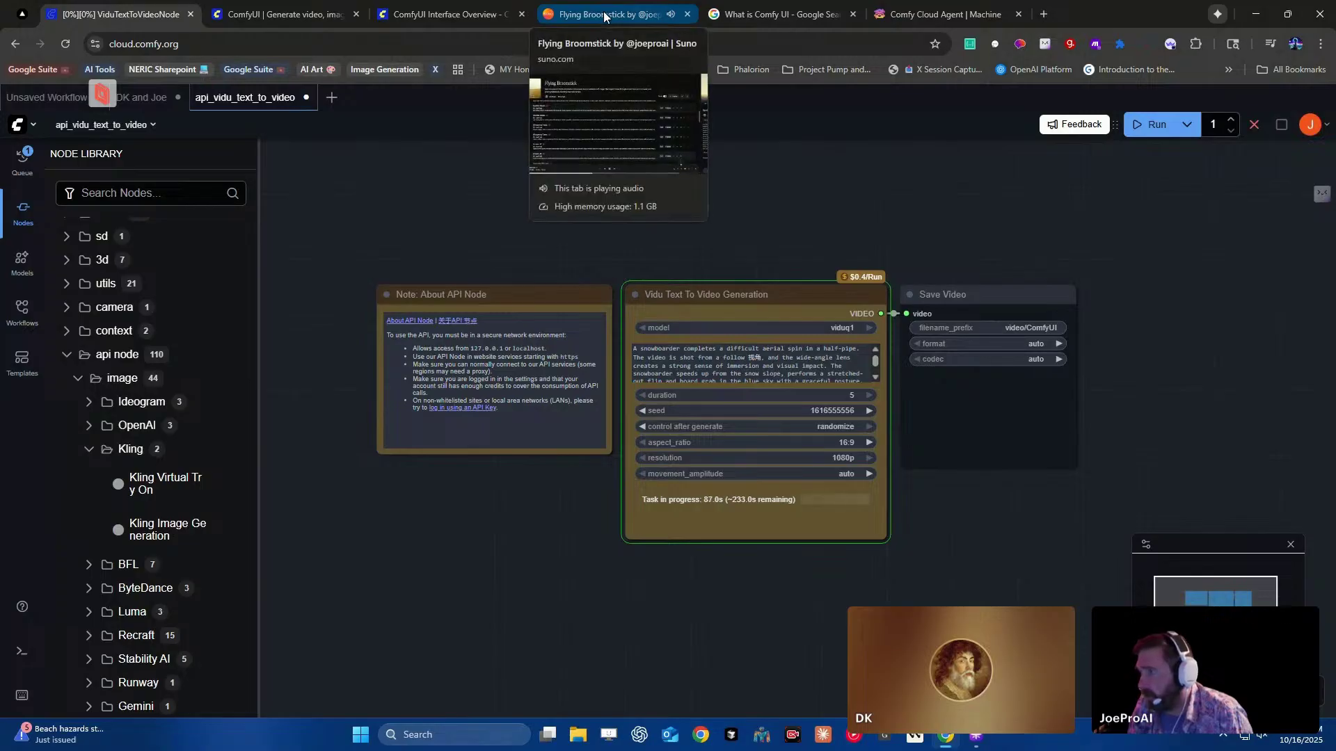
- Switch to the Comfy Cloud Agent thread in Machine and read through its task completion summary, from Key Achievements to Start Here
{"action": "left_click", "coordinate": [948, 6]}
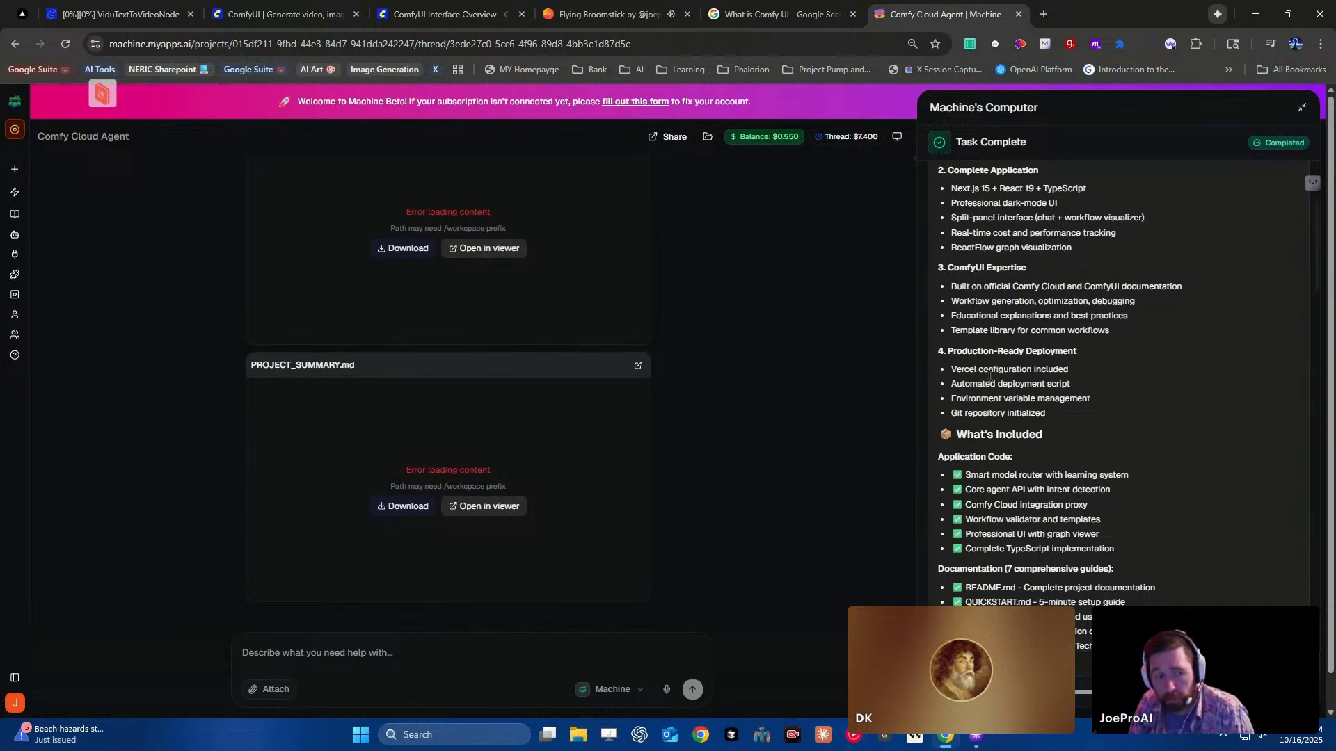
{"action": "scroll", "coordinate": [989, 376], "scroll_direction": "down", "scroll_amount": 4}
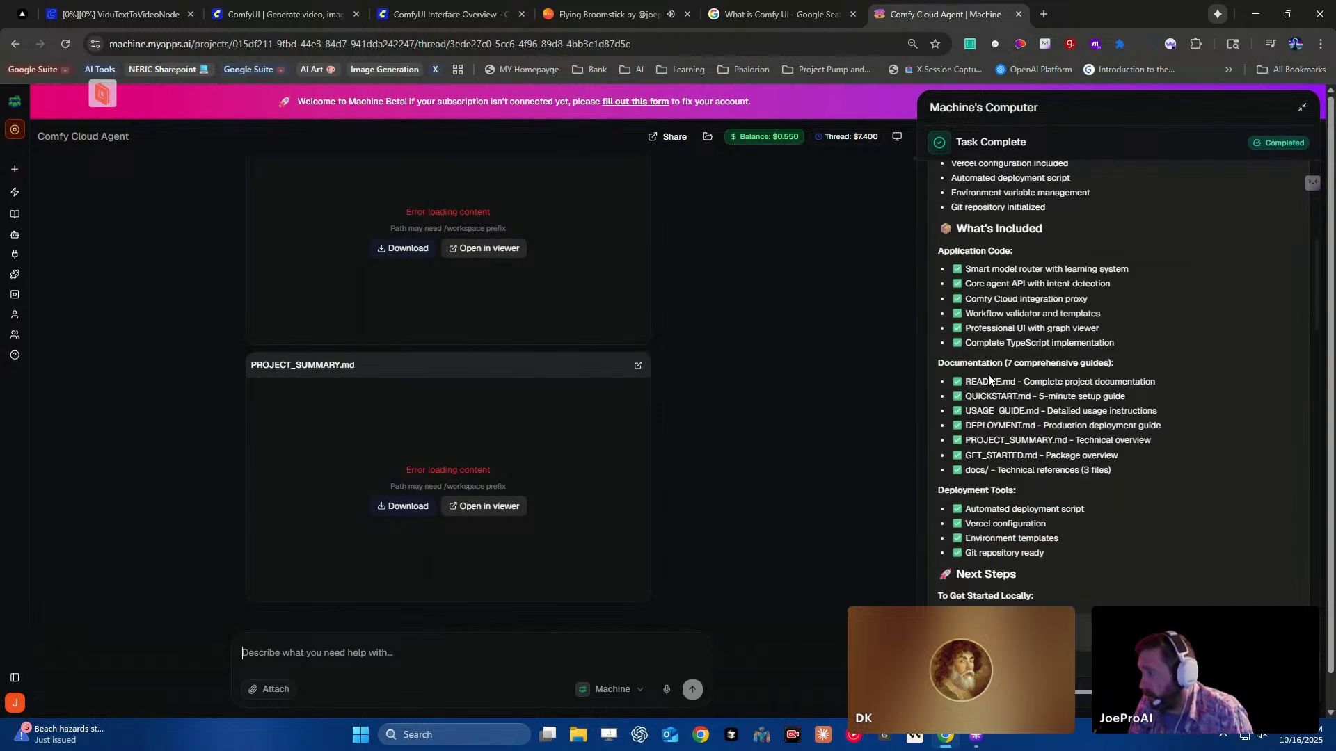
{"action": "scroll", "coordinate": [989, 379], "scroll_direction": "down", "scroll_amount": 4}
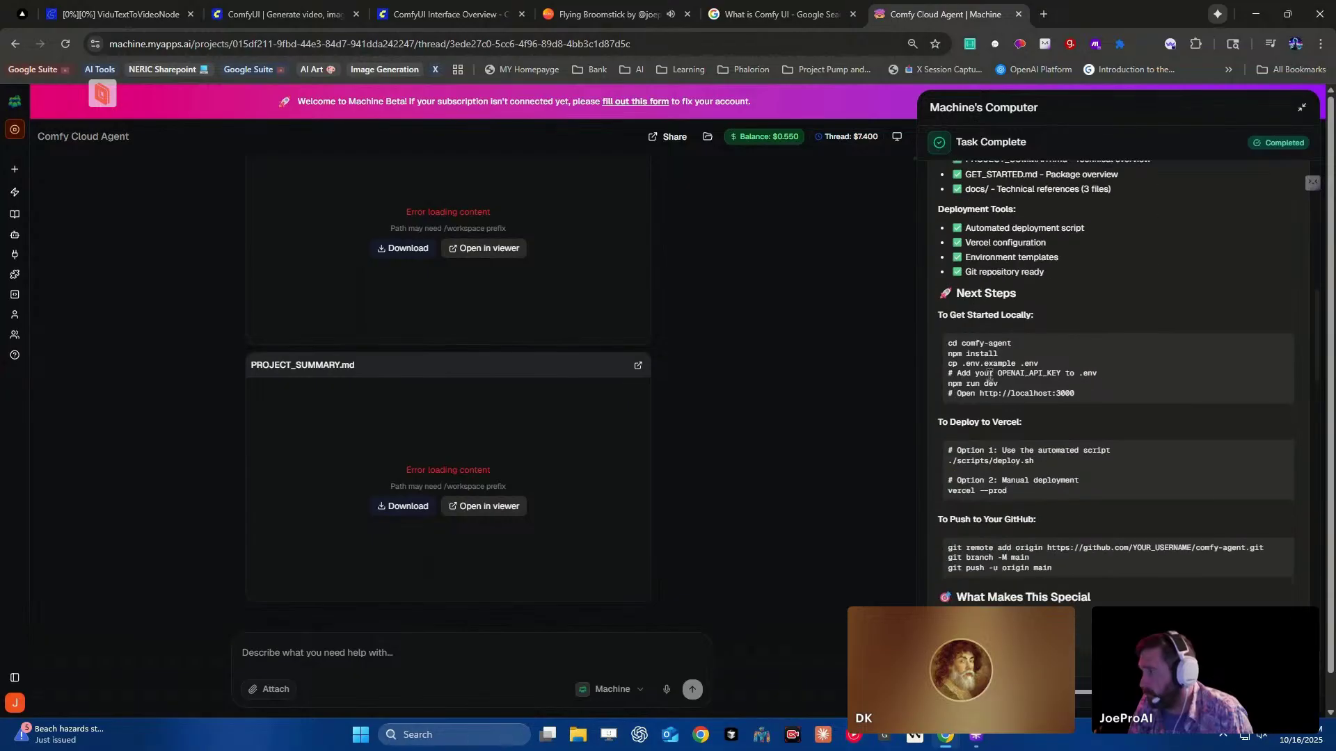
{"action": "scroll", "coordinate": [989, 375], "scroll_direction": "down", "scroll_amount": 5}
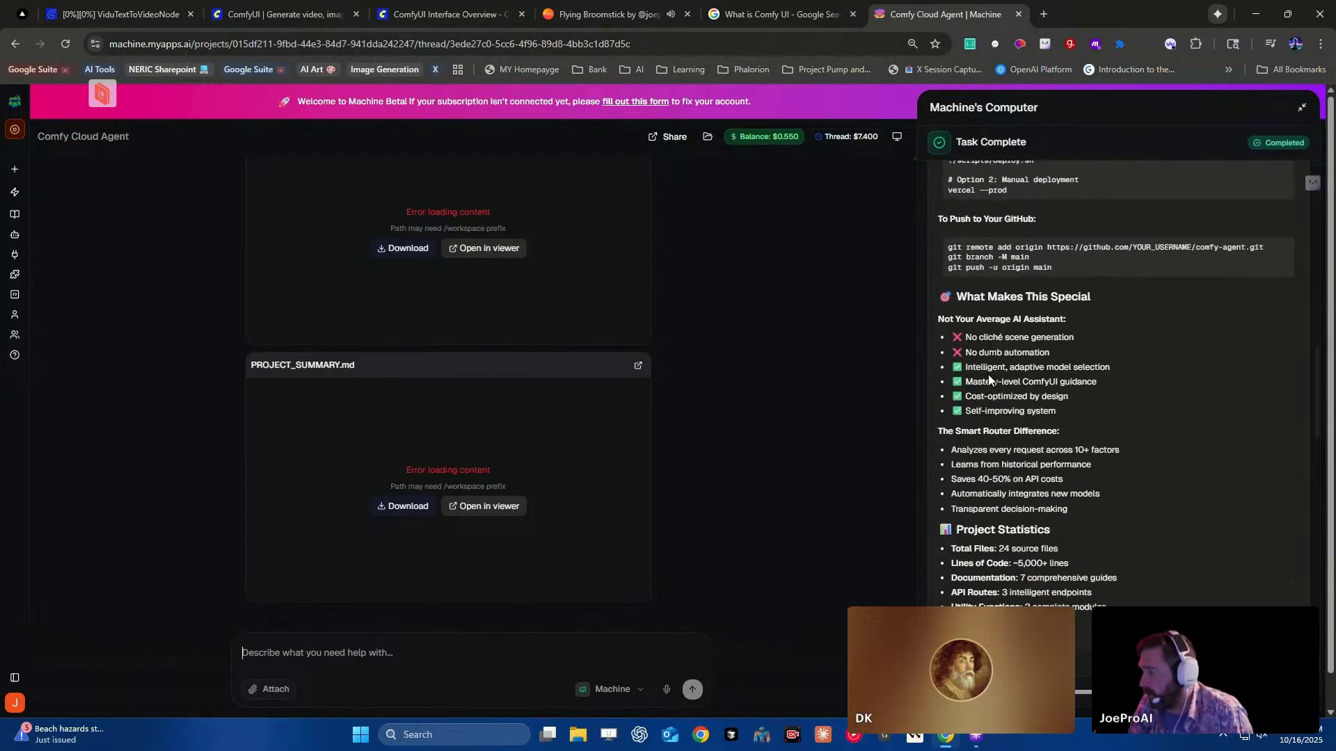
{"action": "scroll", "coordinate": [989, 379], "scroll_direction": "down", "scroll_amount": 1}
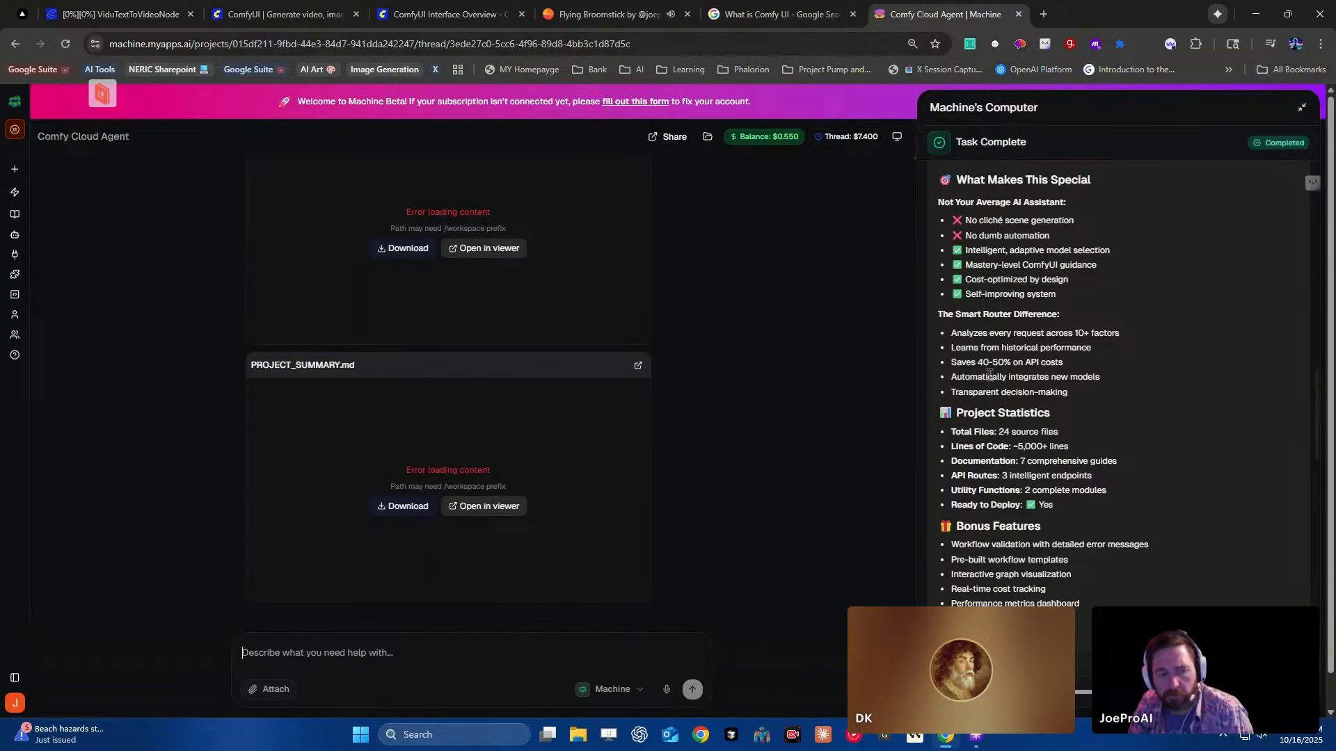
{"action": "scroll", "coordinate": [990, 375], "scroll_direction": "down", "scroll_amount": 1}
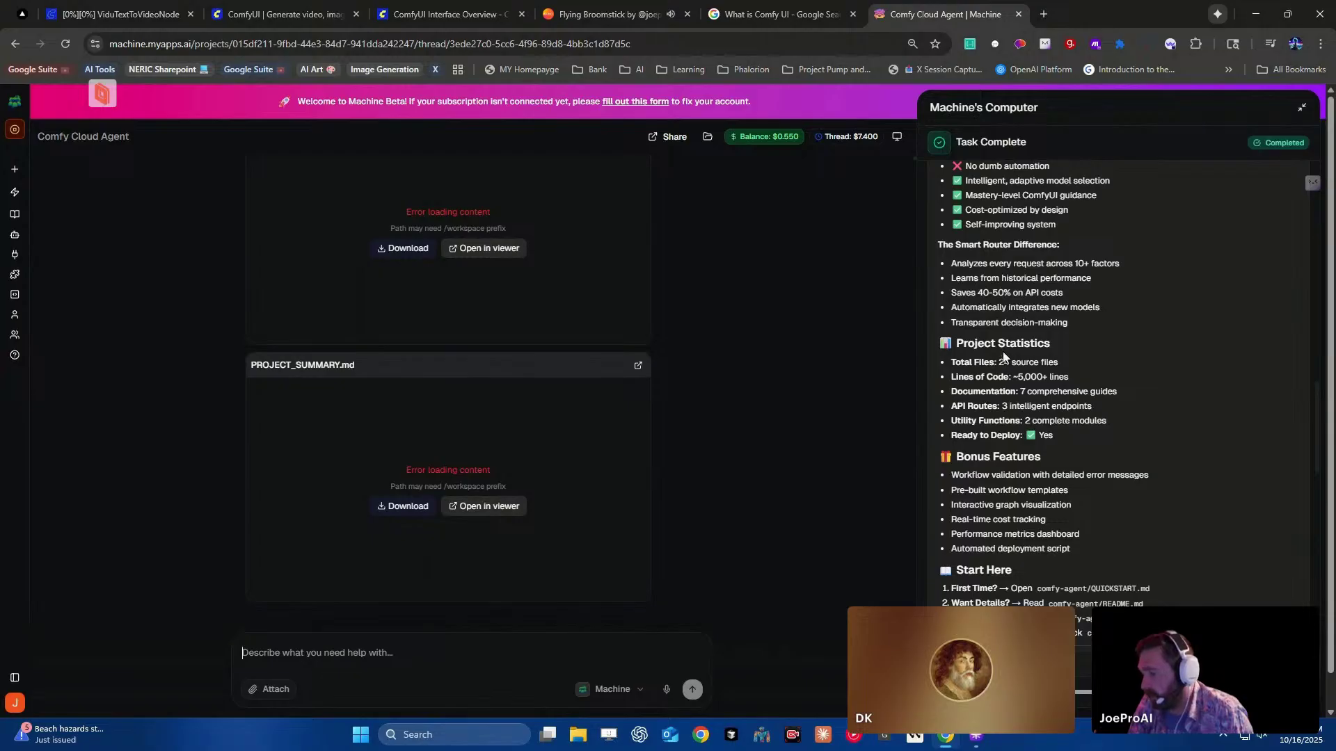
{"action": "scroll", "coordinate": [1004, 352], "scroll_direction": "down", "scroll_amount": 1}
{"action": "scroll", "coordinate": [1004, 352], "scroll_direction": "down", "scroll_amount": 1}
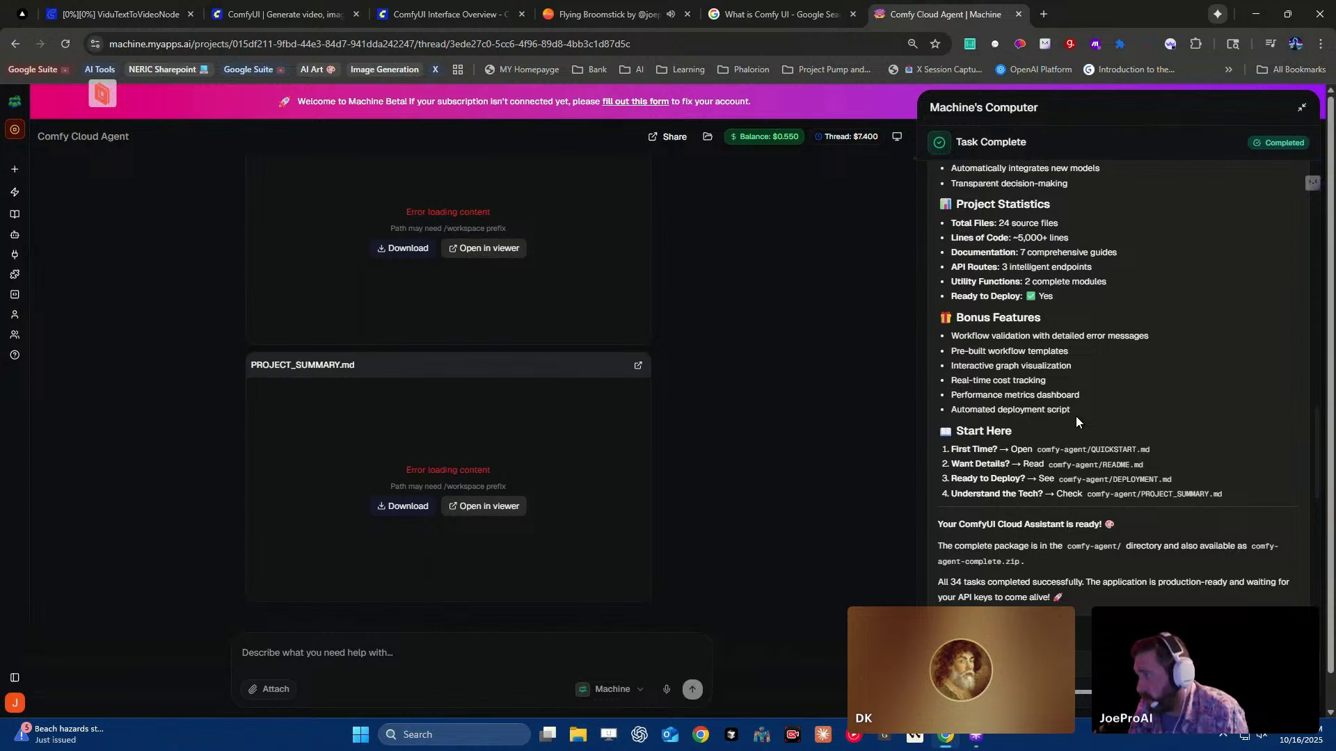
{"action": "scroll", "coordinate": [1095, 407], "scroll_direction": "up", "scroll_amount": 4}
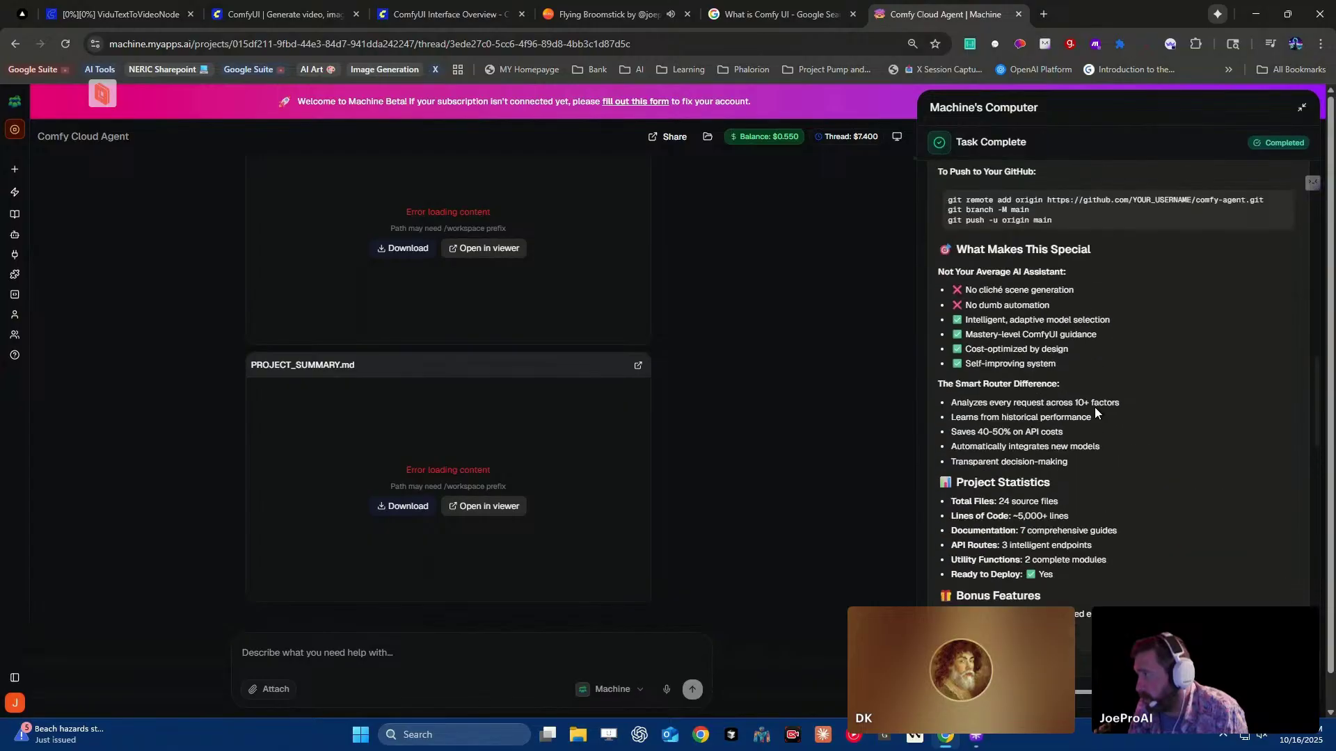
{"action": "scroll", "coordinate": [1101, 418], "scroll_direction": "up", "scroll_amount": 2}
{"action": "scroll", "coordinate": [1101, 417], "scroll_direction": "up", "scroll_amount": 6}
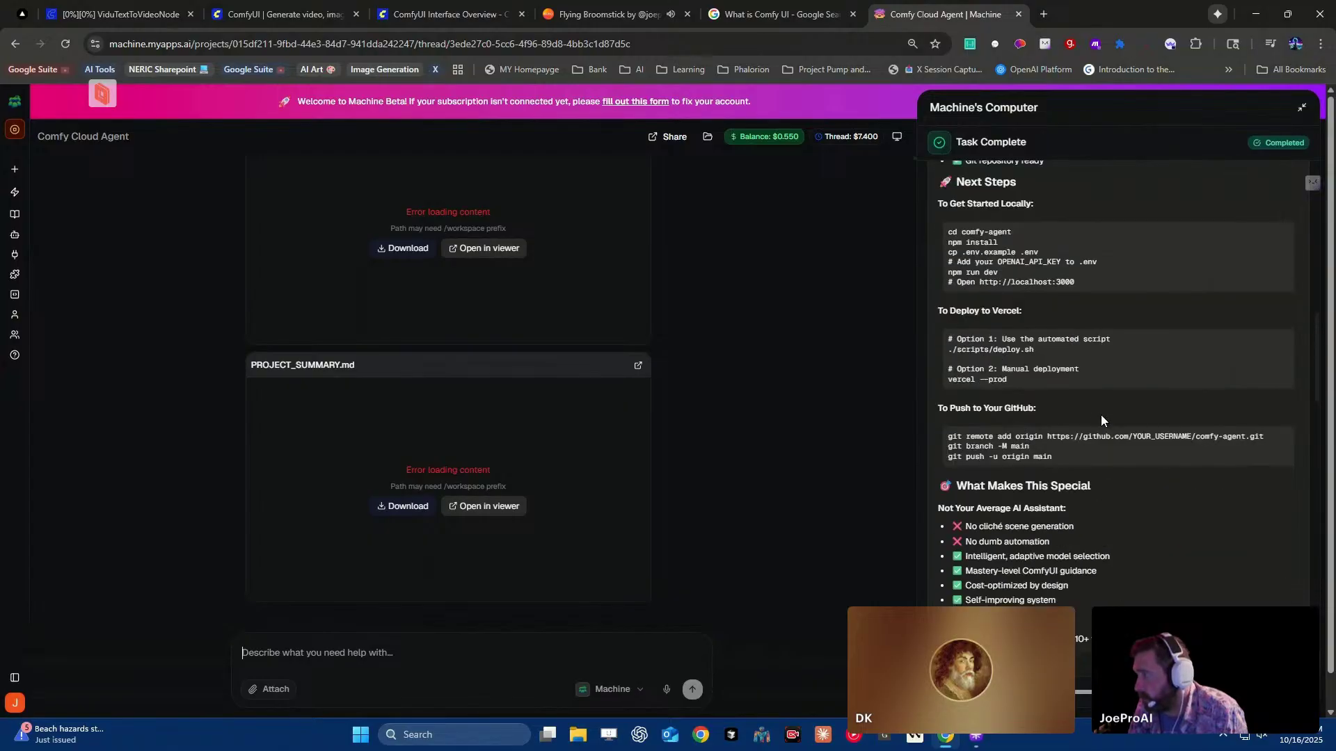
{"action": "scroll", "coordinate": [1101, 415], "scroll_direction": "up", "scroll_amount": 10}
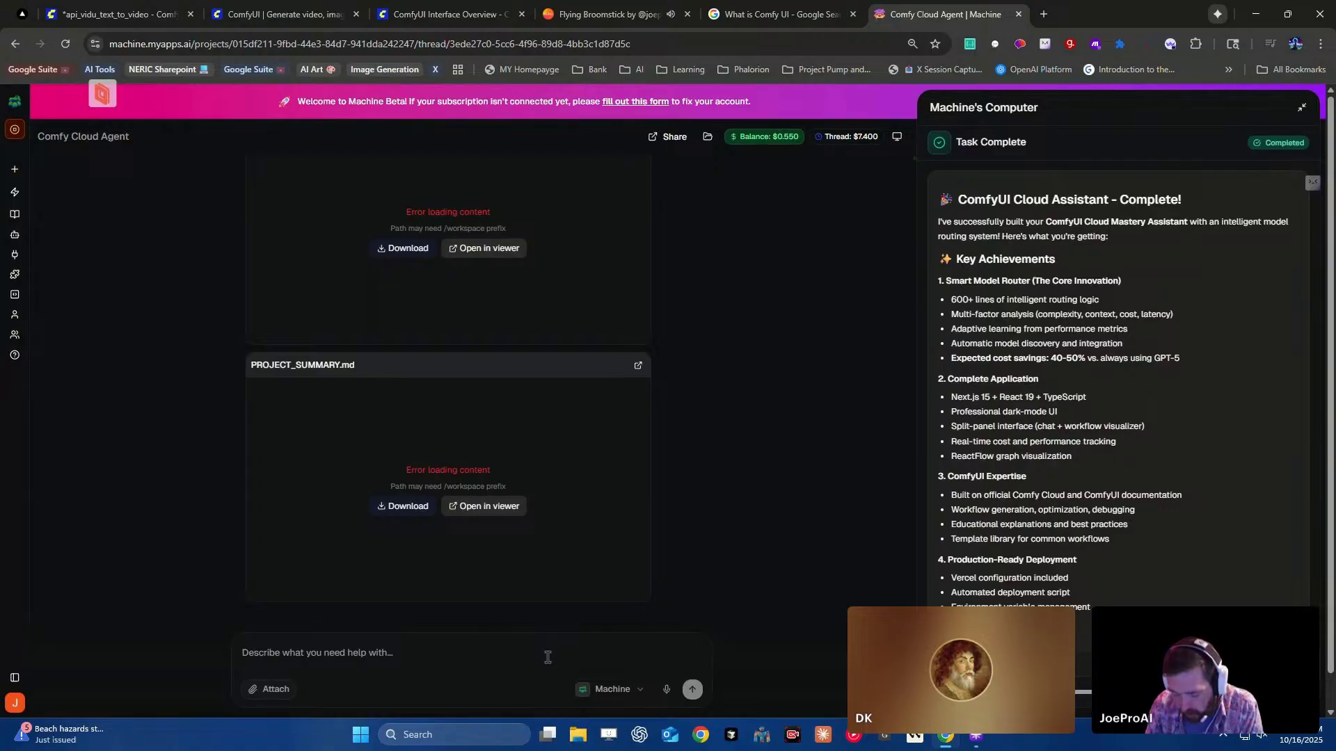
{"action": "type", "text": "Can you "}
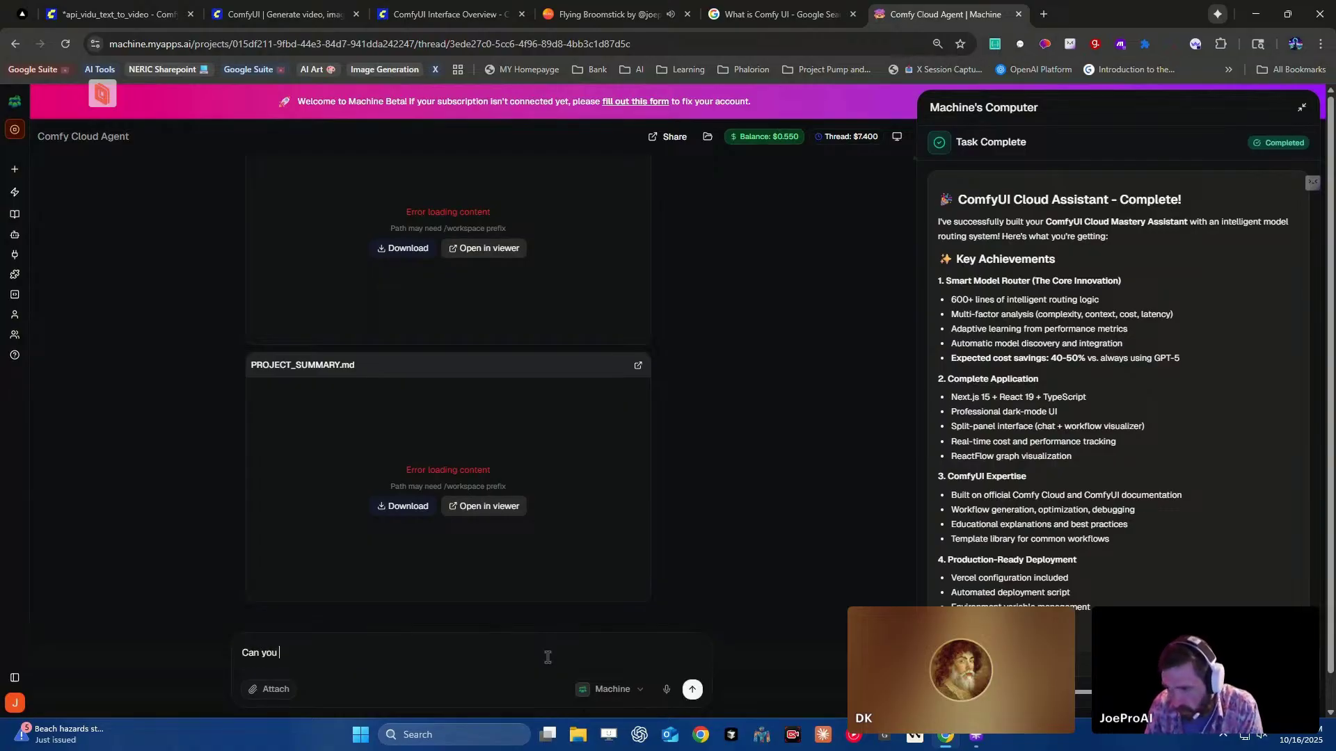
{"action": "type", "text": "give"}
{"action": "key", "text": "BackSpace"}
{"action": "key", "text": "BackSpace"}
{"action": "key", "text": "BackSpace"}
{"action": "key", "text": "BackSpace"}
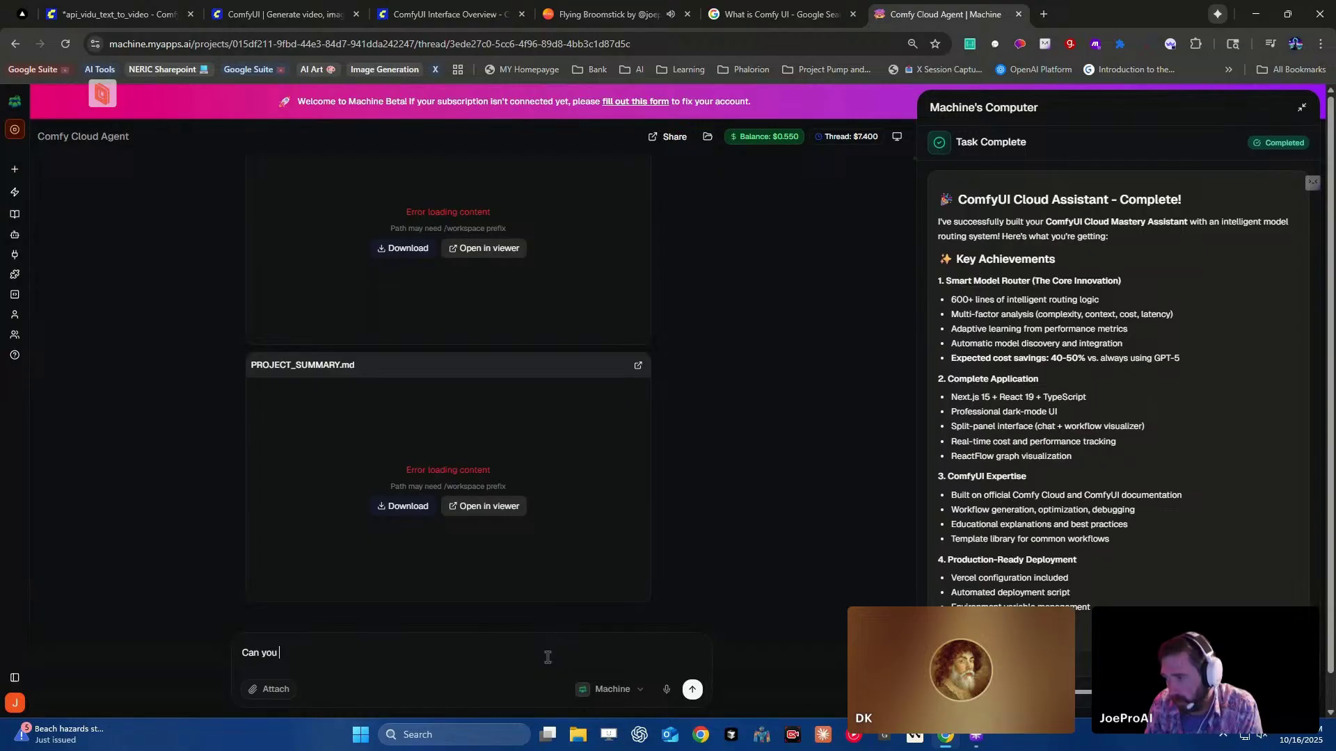
{"action": "key", "text": "BackSpace"}
{"action": "key", "text": "BackSpace"}
{"action": "key", "text": "BackSpace"}
{"action": "key", "text": "BackSpace"}
{"action": "key", "text": "BackSpace"}
{"action": "key", "text": "BackSpace"}
{"action": "key", "text": "BackSpace"}
{"action": "key", "text": "BackSpace"}
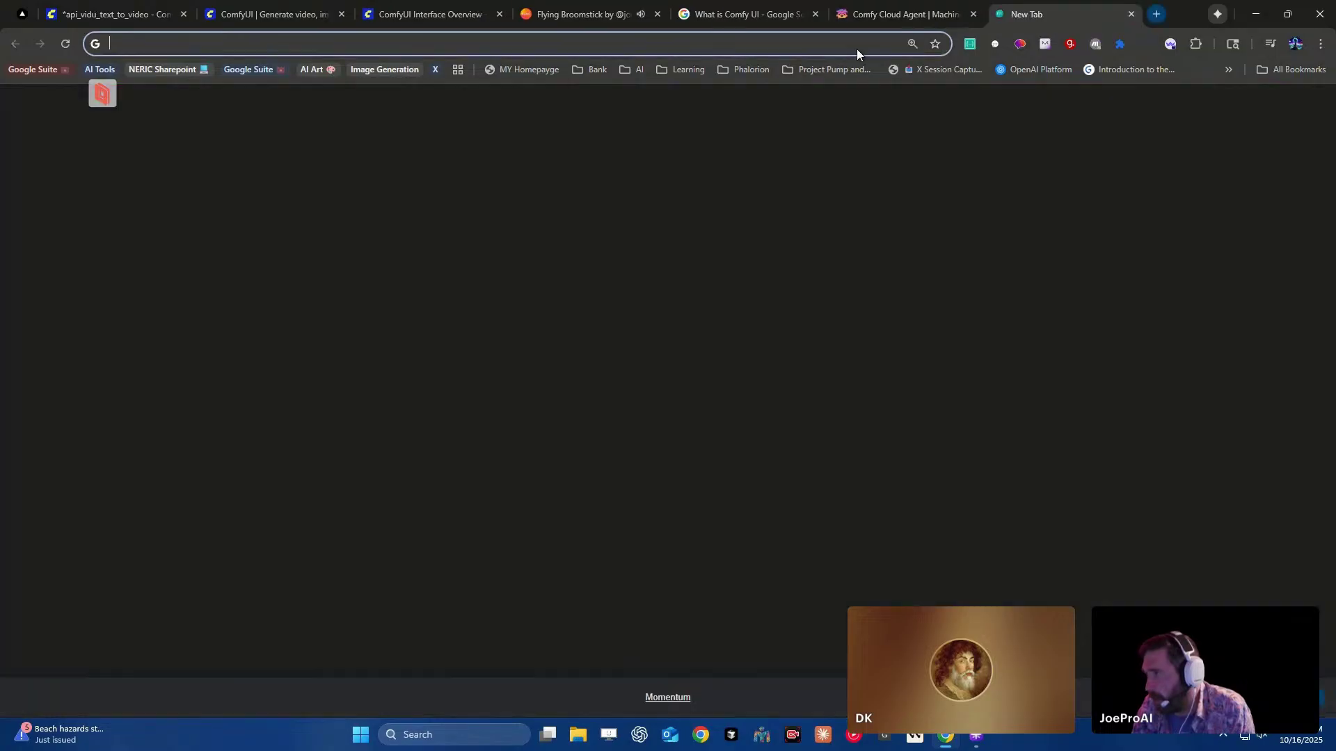
- Open ChatGPT in a new browser tab and start a chat with the custom GPT The Machinist
{"action": "left_click", "coordinate": [1043, 14]}
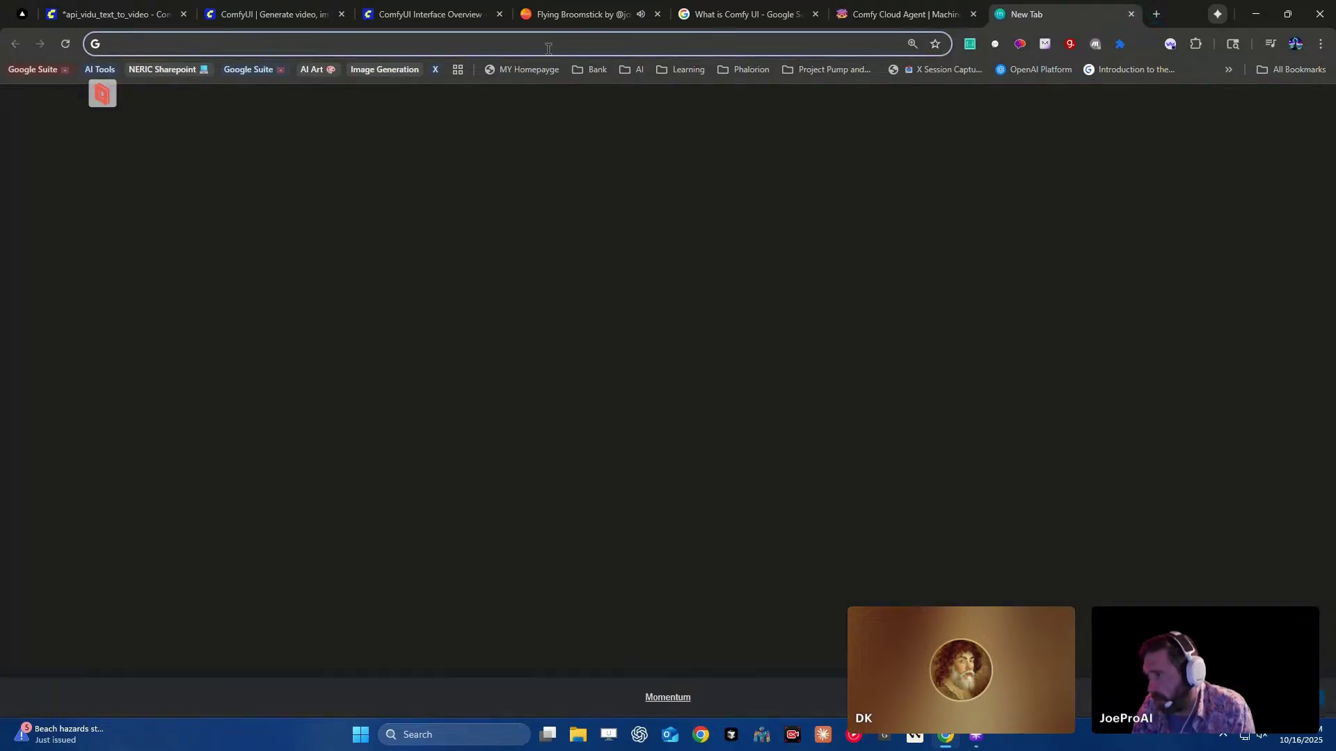
{"action": "left_click", "coordinate": [549, 49]}
{"action": "type", "text": "chst"}
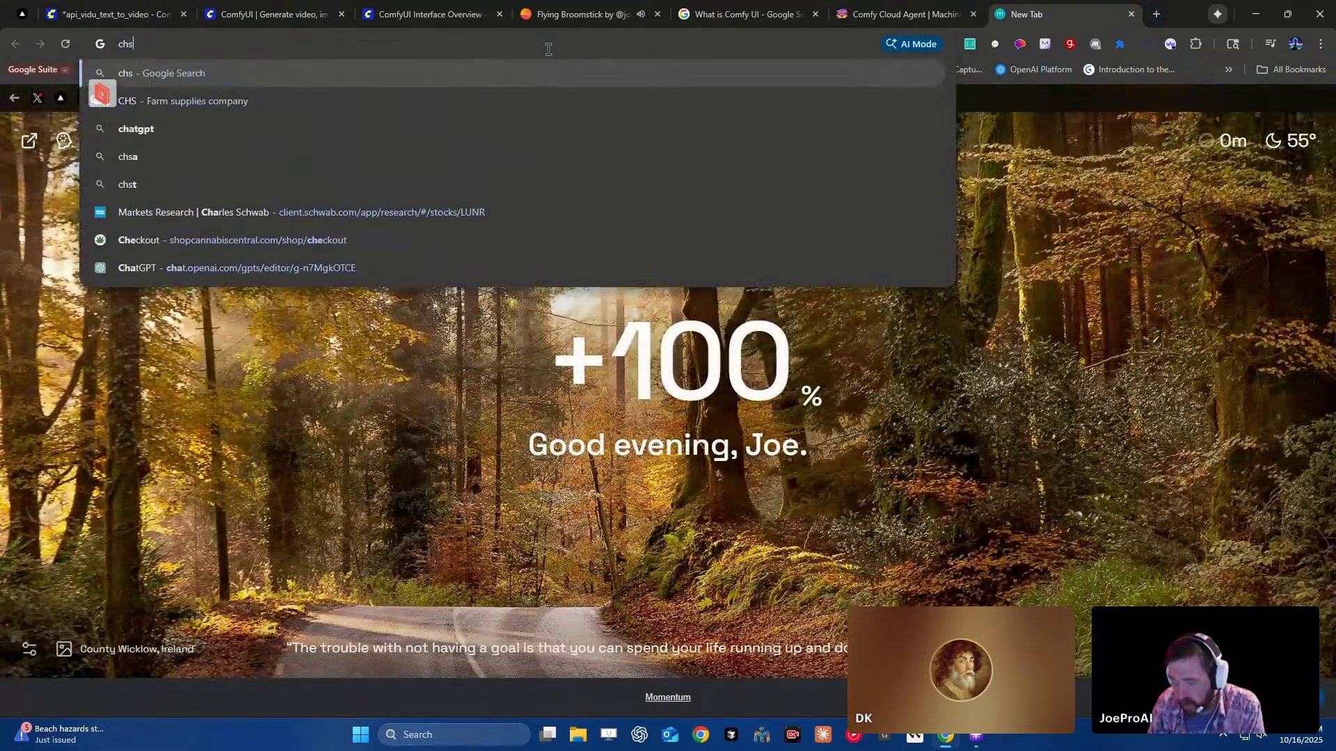
{"action": "key", "text": "BackSpace"}
{"action": "key", "text": "BackSpace"}
{"action": "type", "text": "atgpt"}
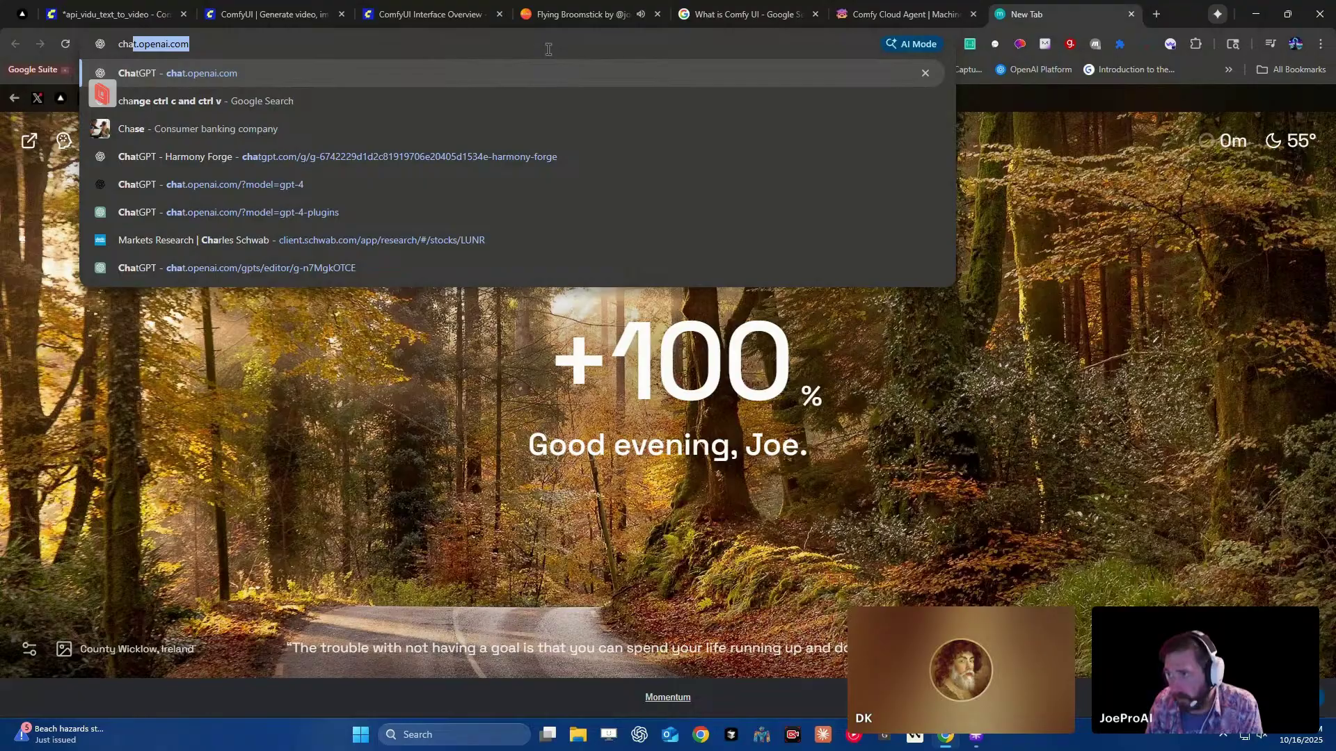
{"action": "key", "text": "Return"}
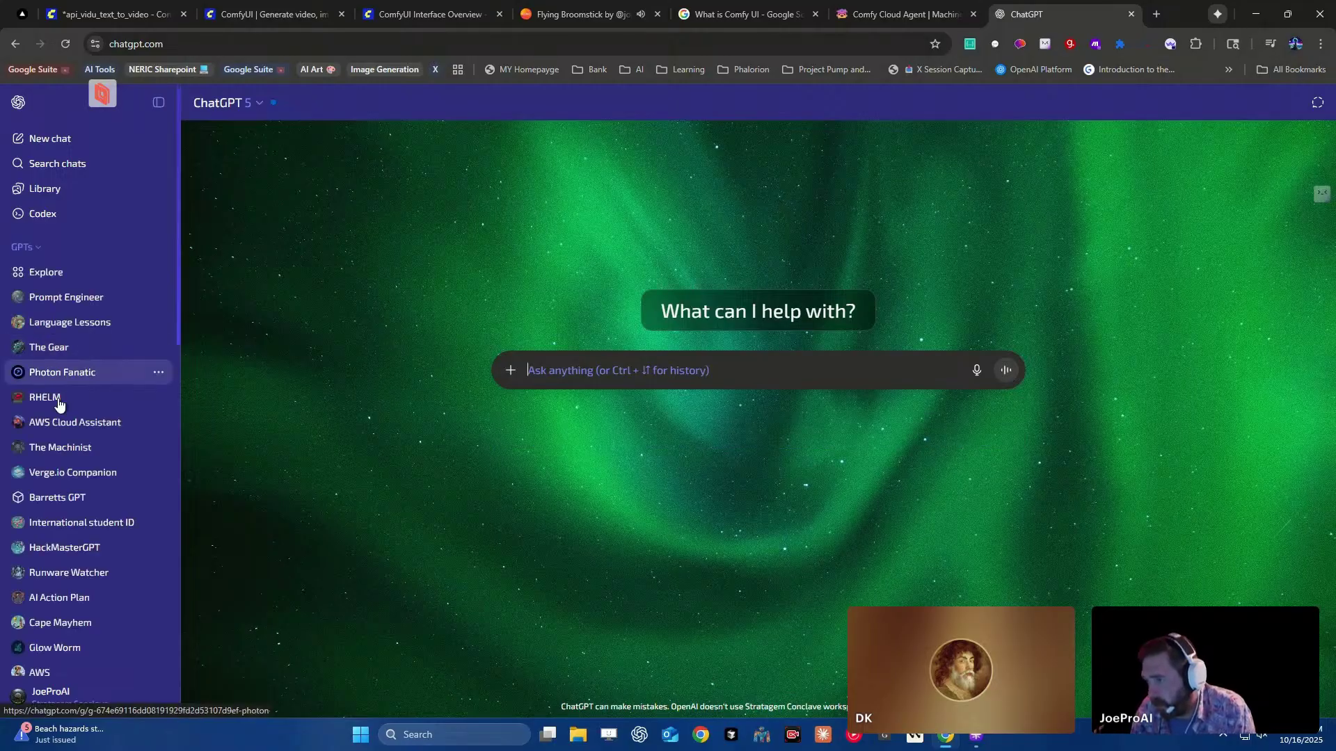
{"action": "left_click", "coordinate": [74, 449]}
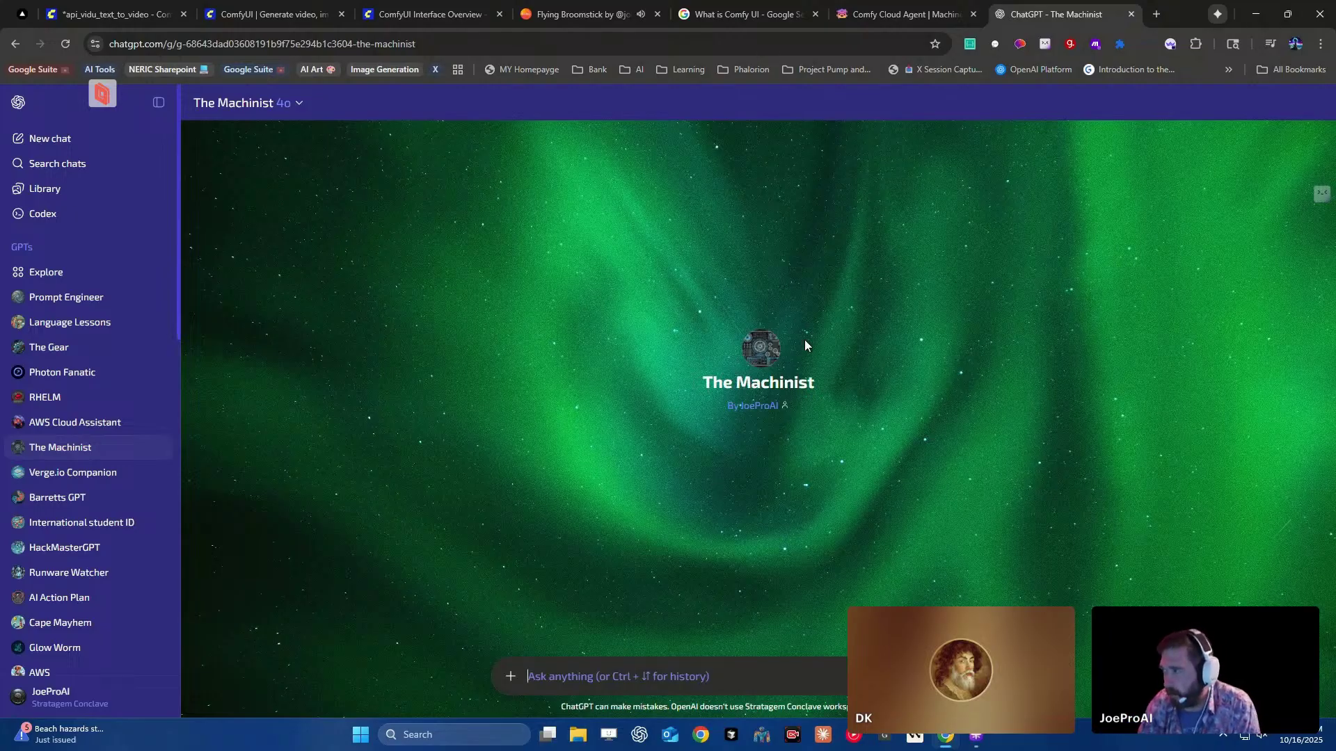
{"action": "mouse_move", "coordinate": [877, 6]}
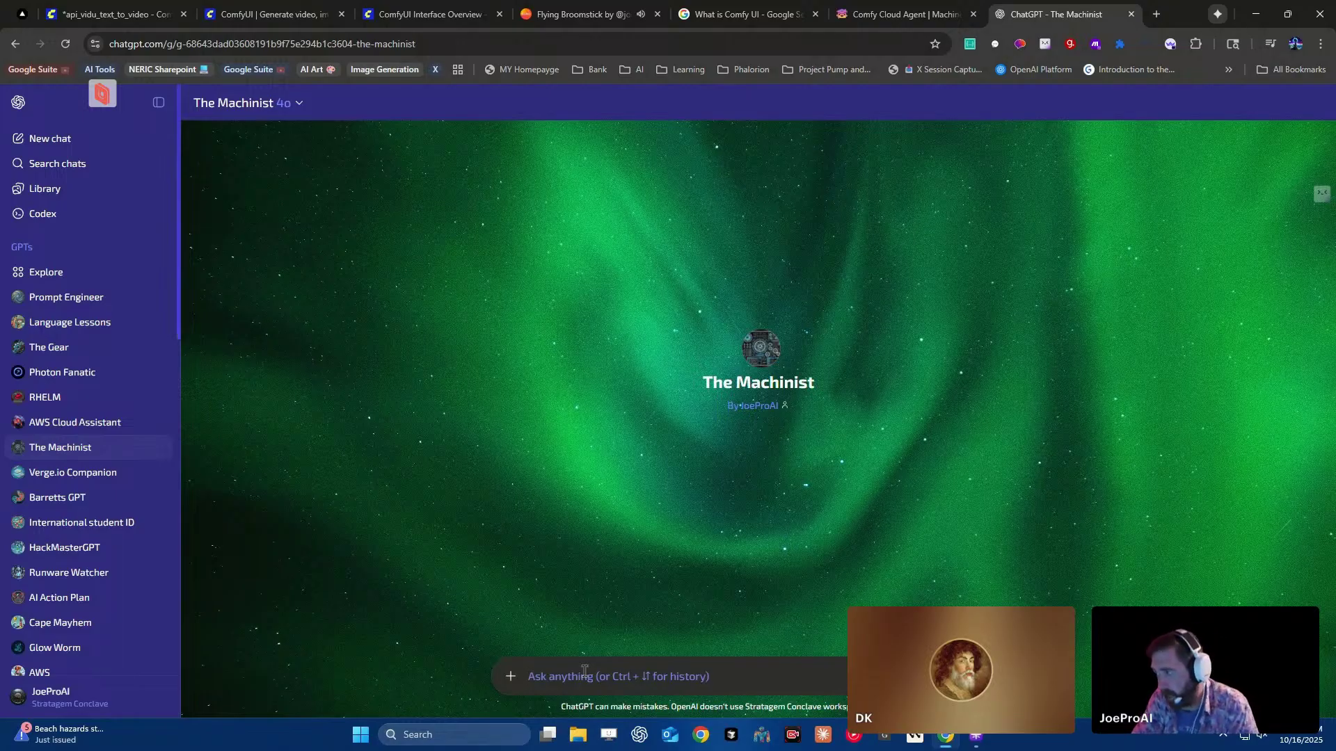
- Write to The Machinist: "Im looking to create a prompt for windsurf AI ide to use all of the info machine will provide"
{"action": "type", "text": "Im"}
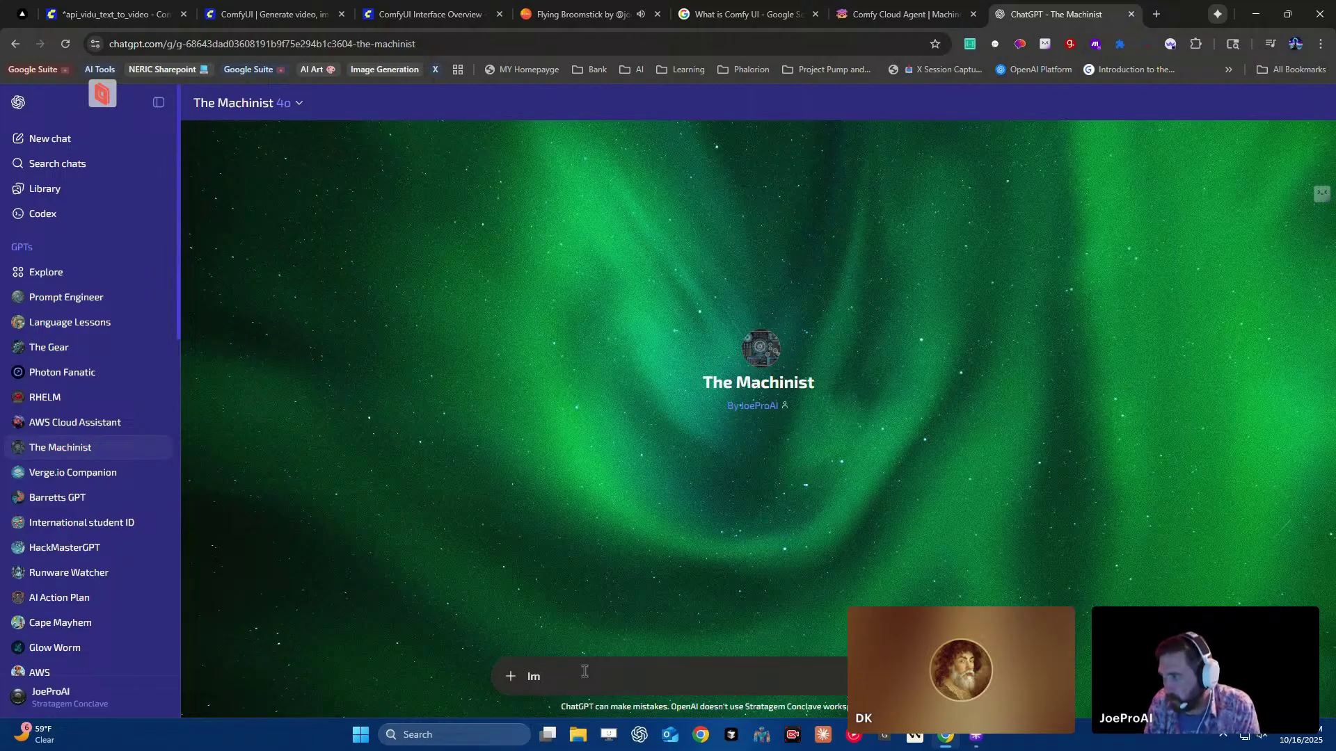
{"action": "type", "text": "looking to"}
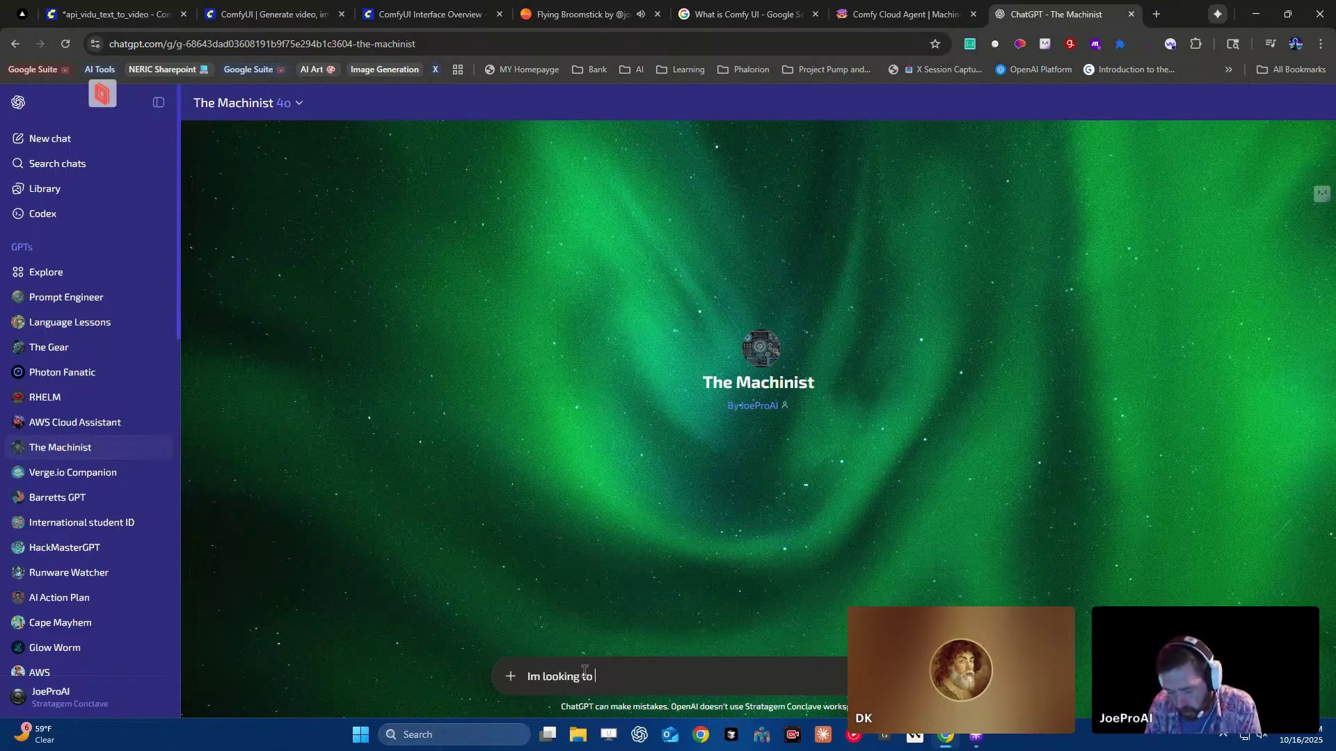
{"action": "type", "text": " create"}
{"action": "type", "text": "a prompt"}
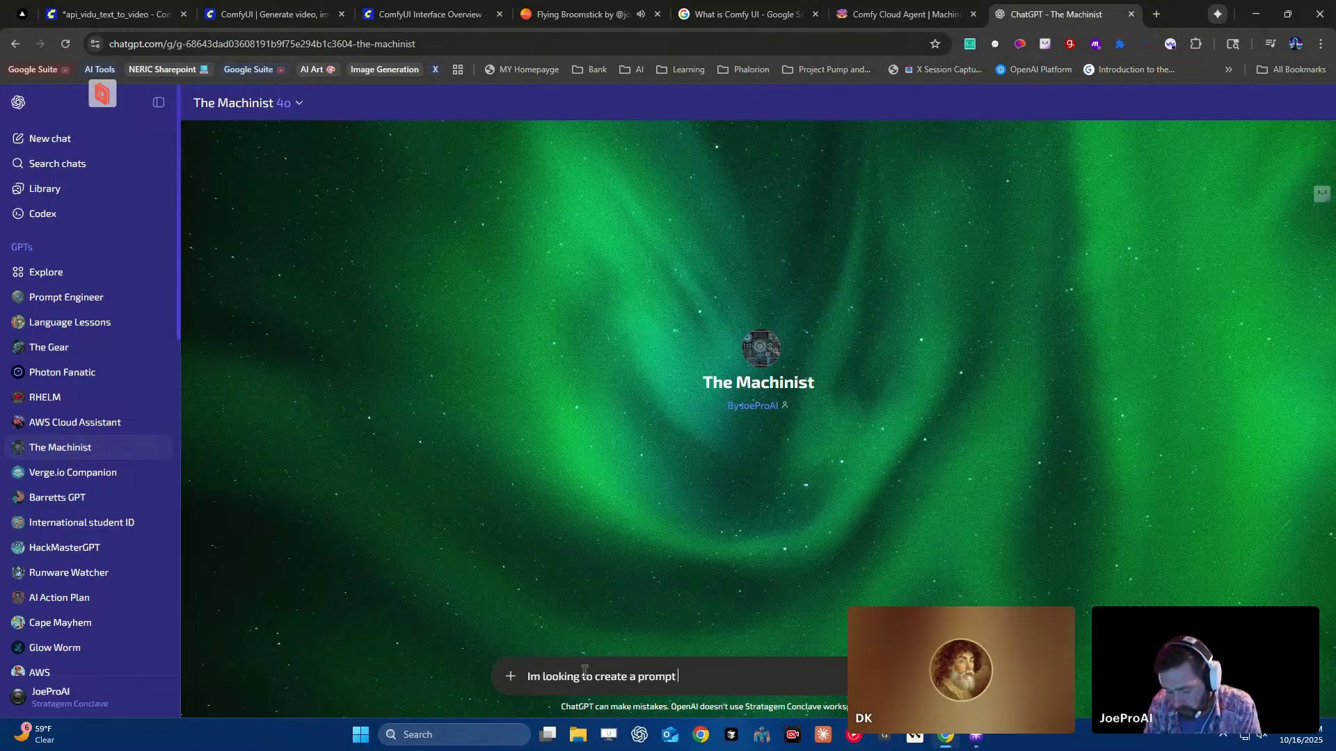
{"action": "type", "text": "for windsurf"}
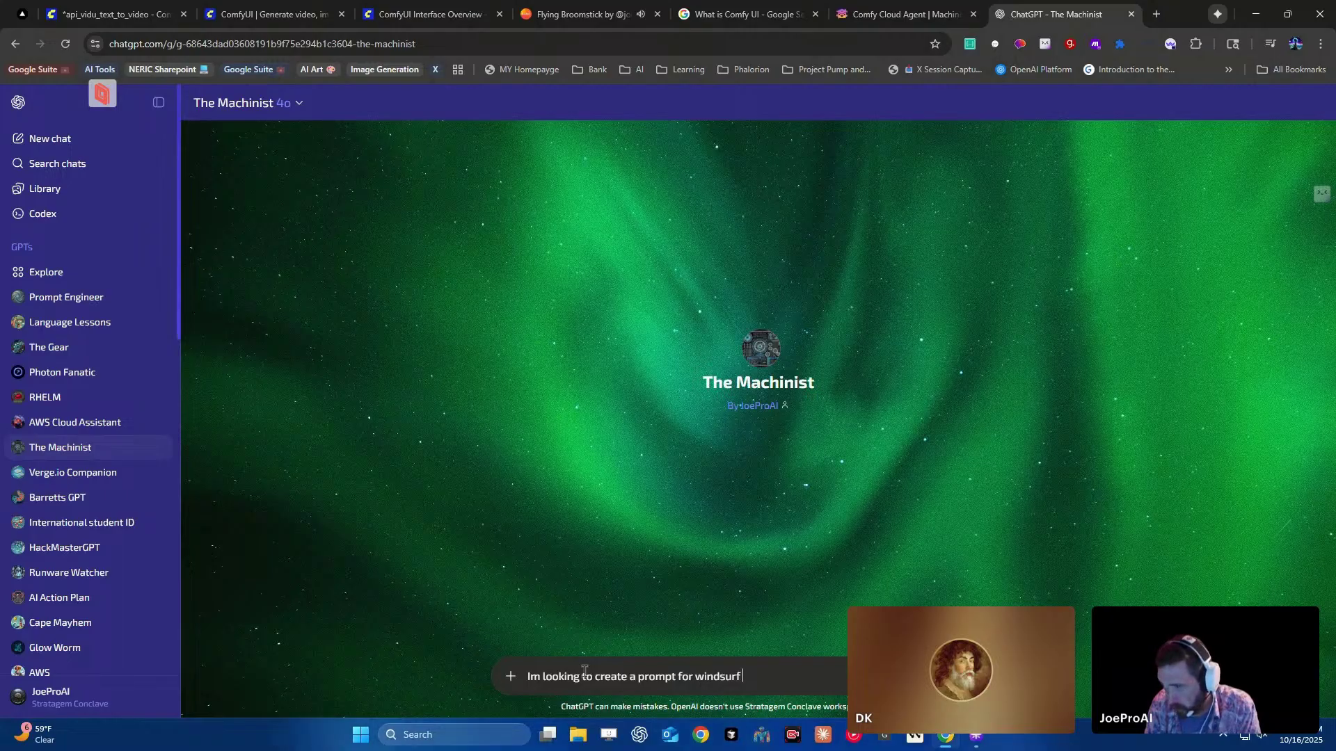
{"action": "type", "text": " ide"}
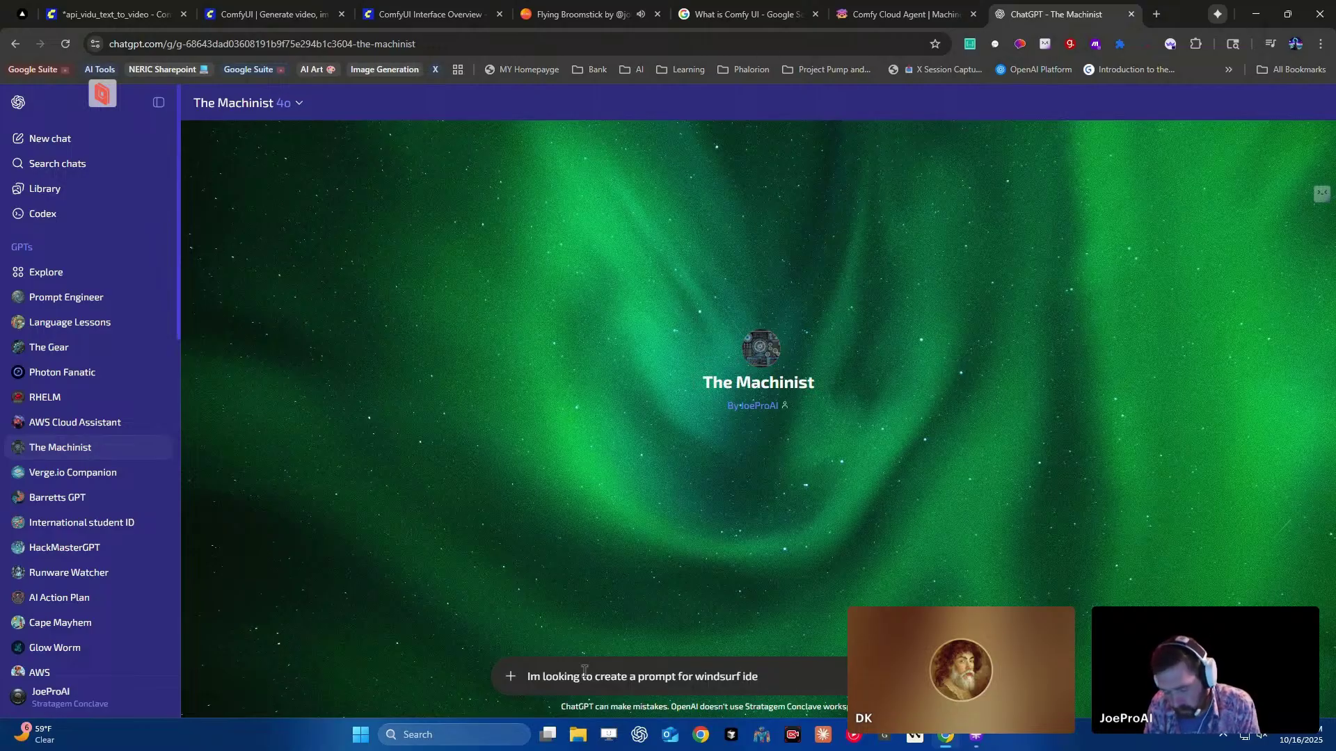
{"action": "key", "text": "ctrl+Left"}
{"action": "type", "text": "AI"}
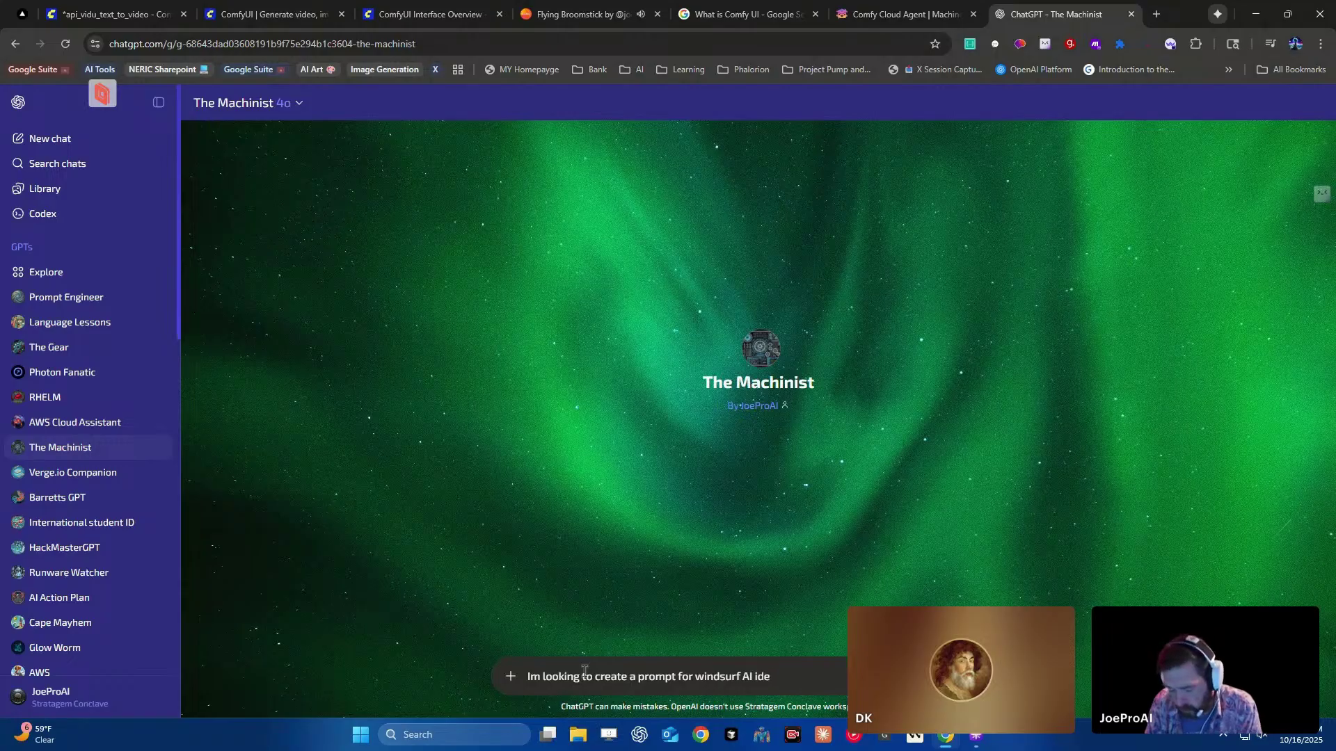
{"action": "type", "text": "to"}
{"action": "type", "text": " use a"}
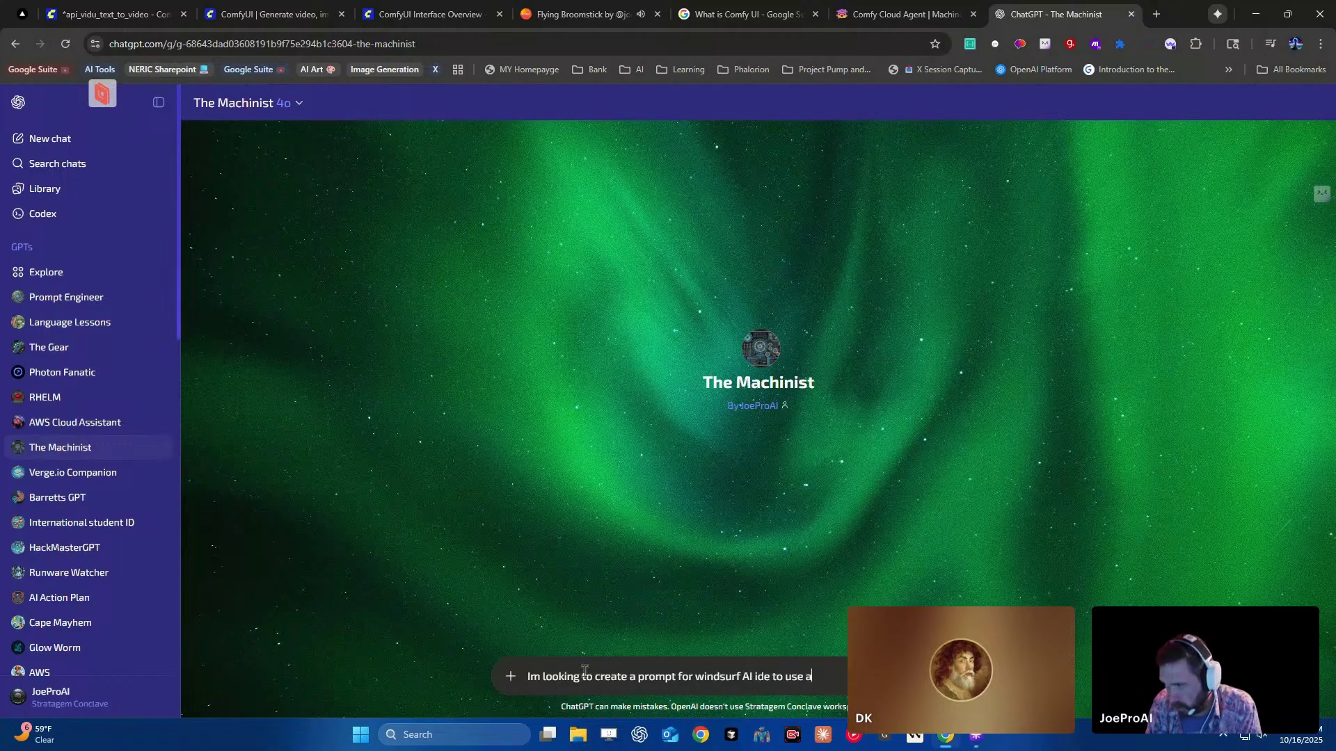
{"action": "type", "text": "ll of the info"}
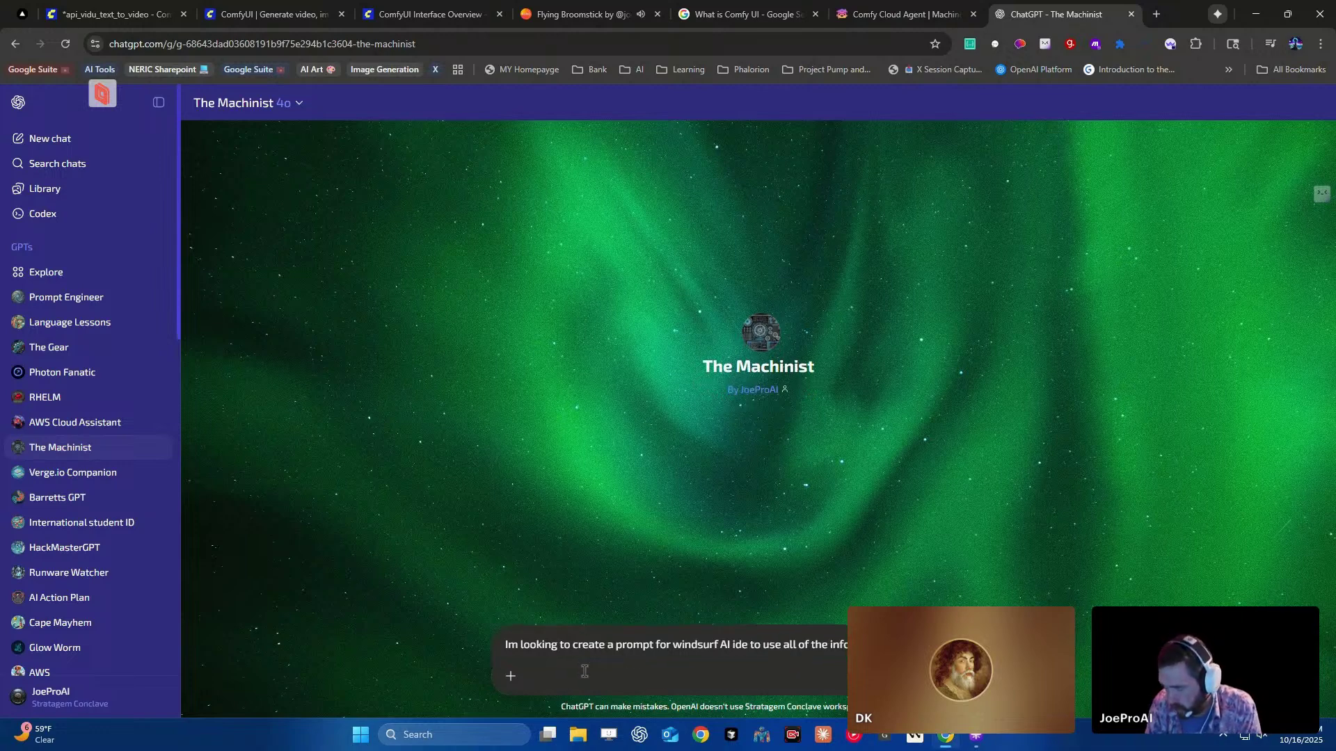
{"action": "type", "text": "machine"}
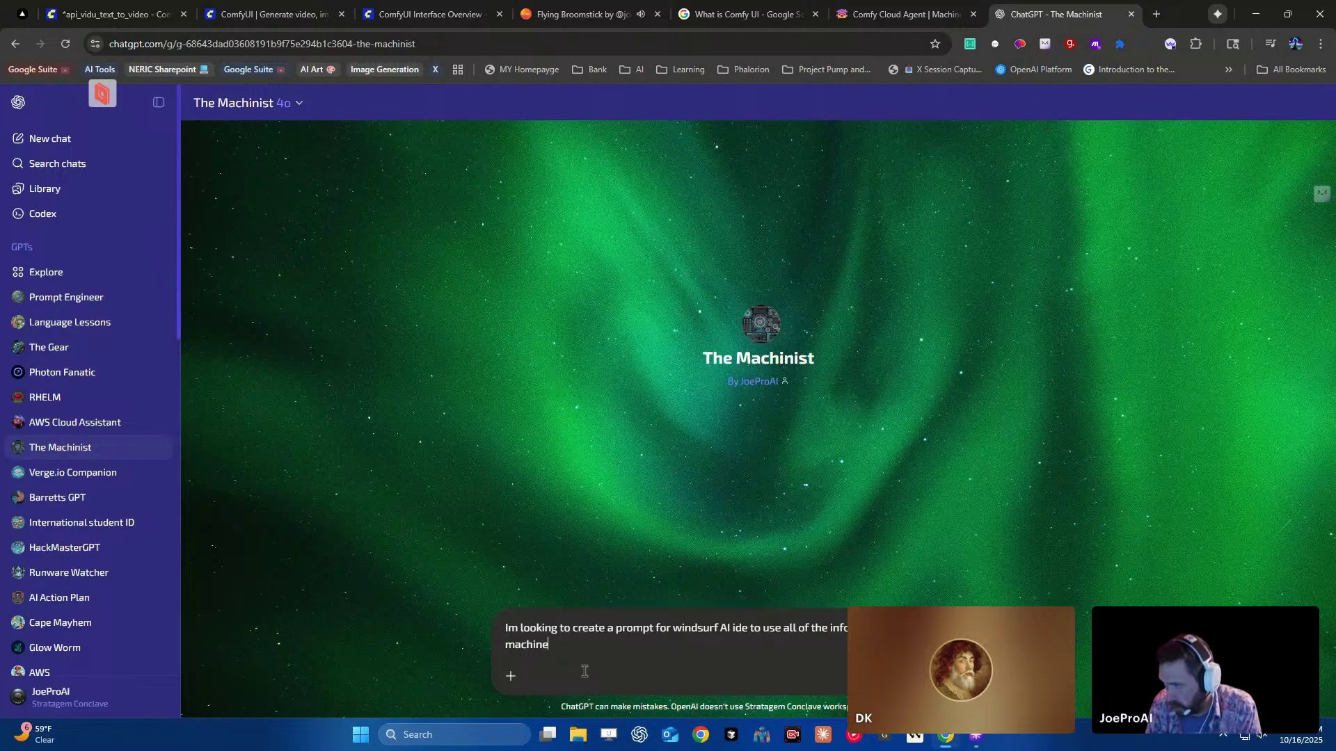
{"action": "type", "text": " will provide"}
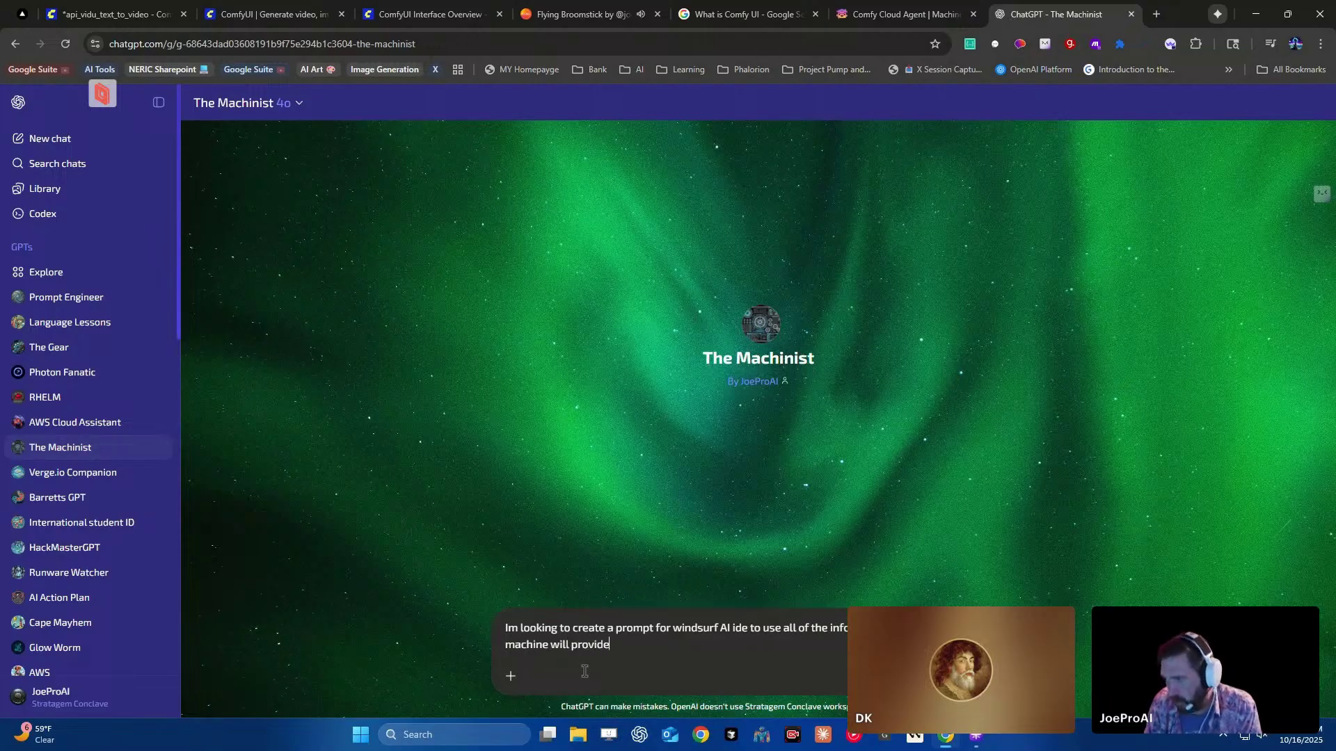
{"action": "key", "text": "Return"}
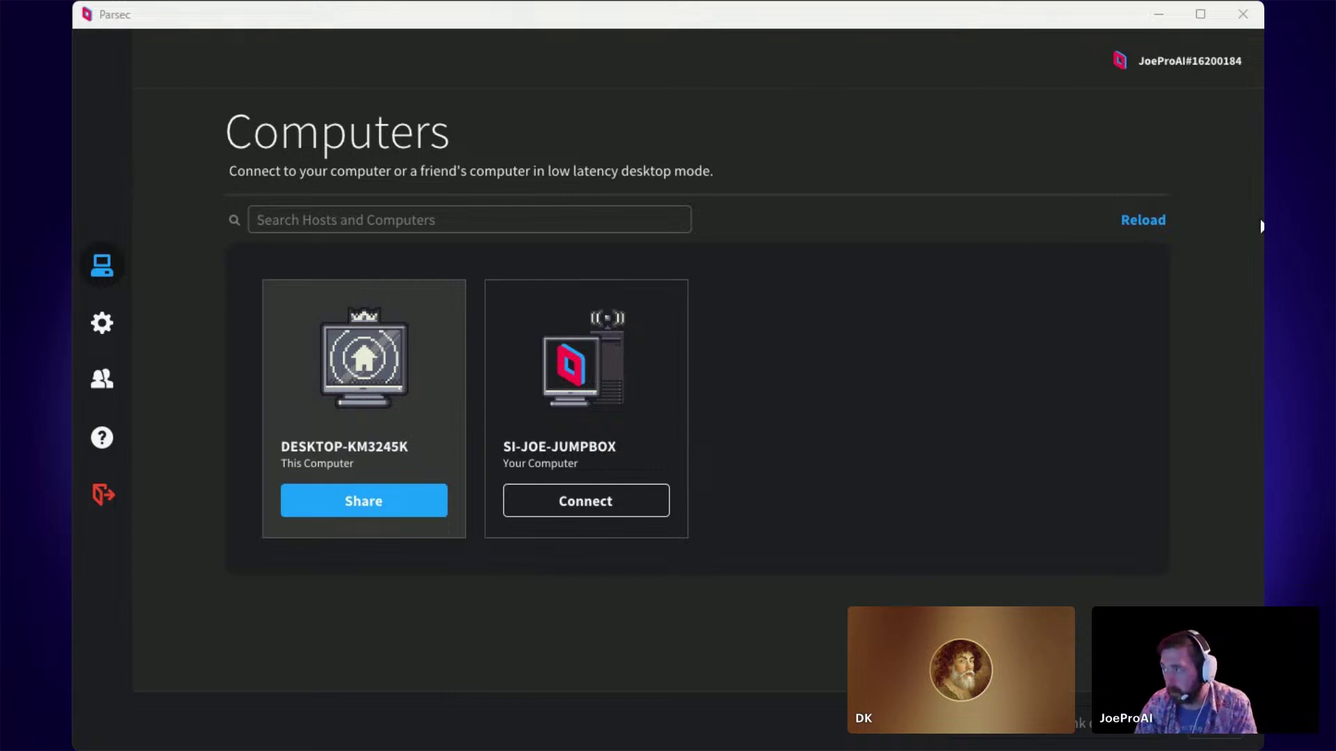
- Reload the list of available computers in Parsec
{"action": "left_click", "coordinate": [1163, 221]}
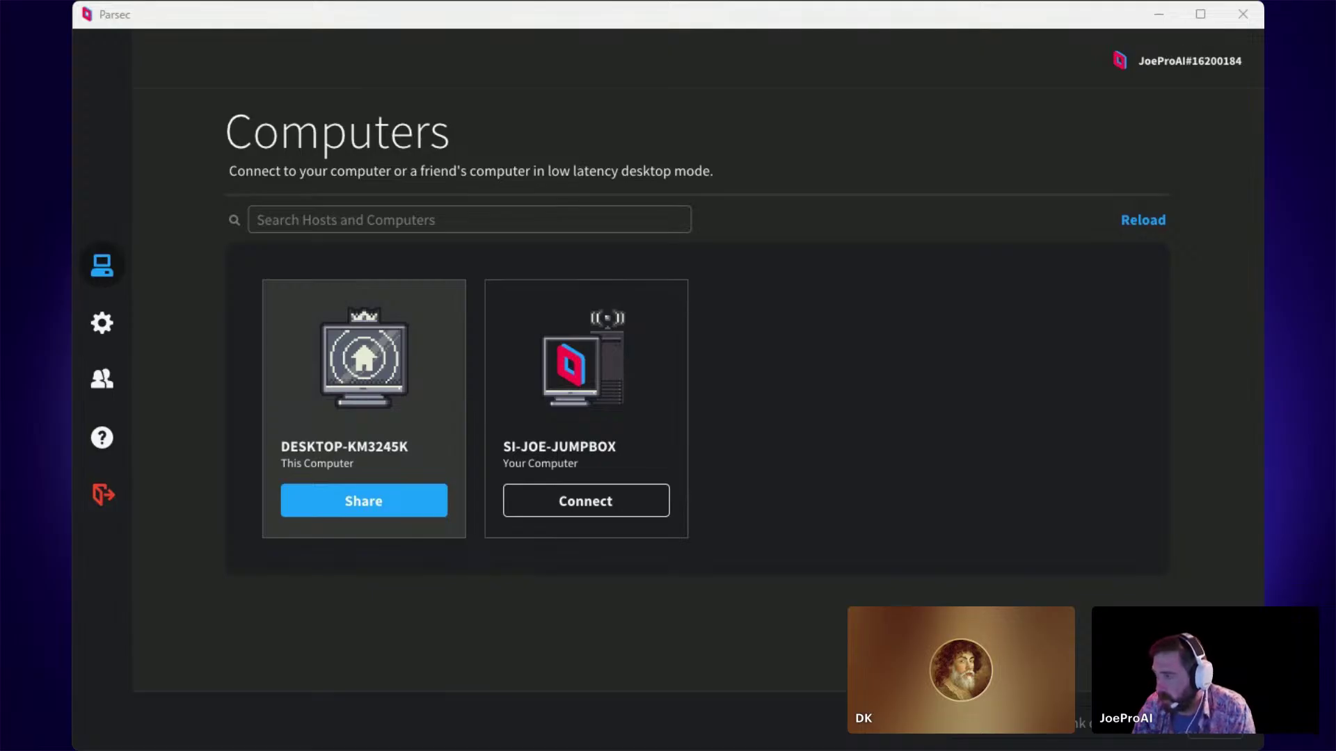
{"action": "left_click", "coordinate": [661, 80]}
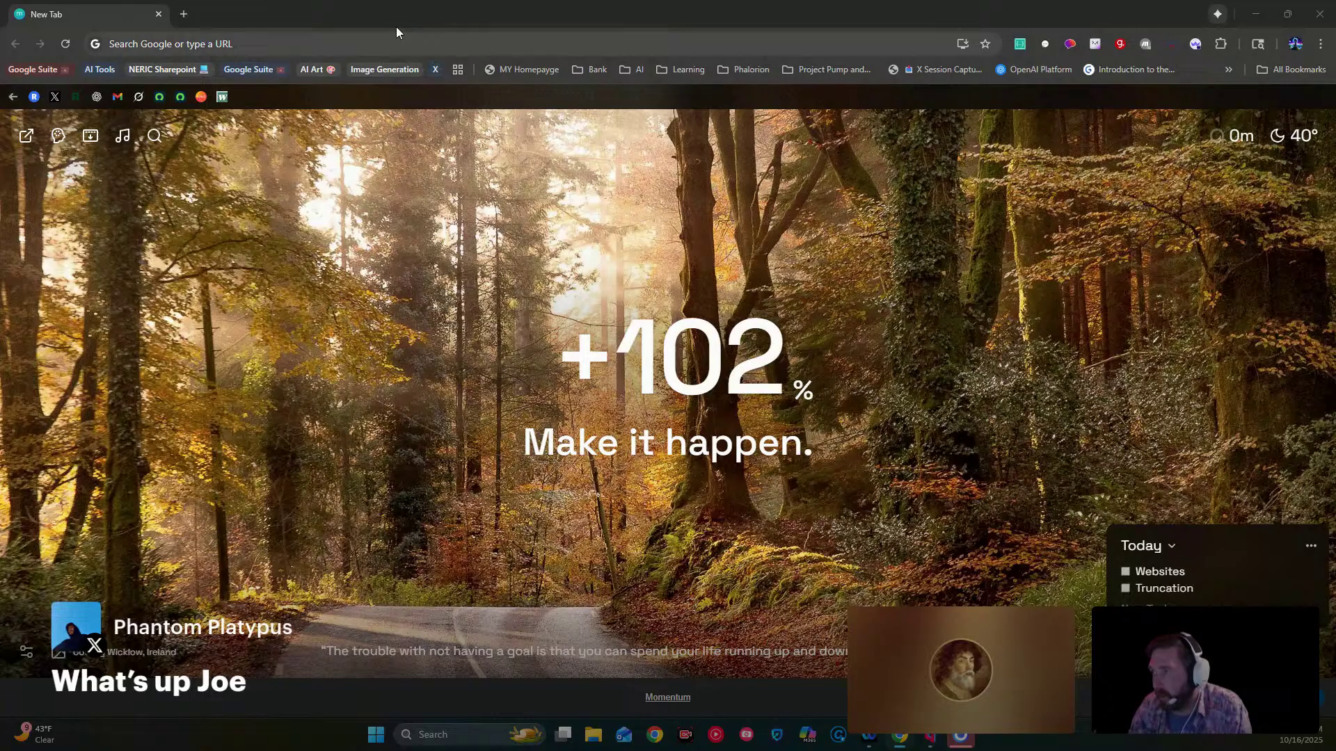
- Switch to the browser, load cloud.comfy.org from the address suggestions and bring the default workflow's nodes into view
{"action": "left_click", "coordinate": [295, 44]}
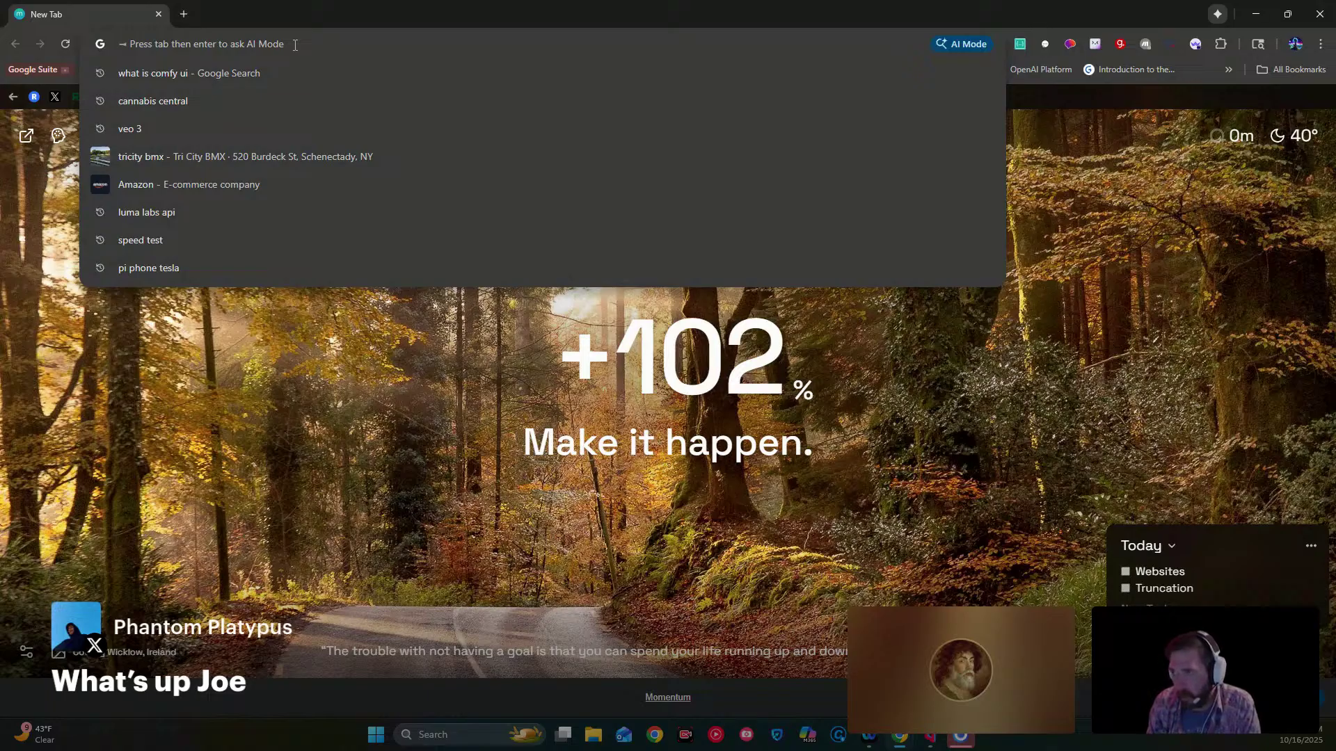
{"action": "type", "text": "com"}
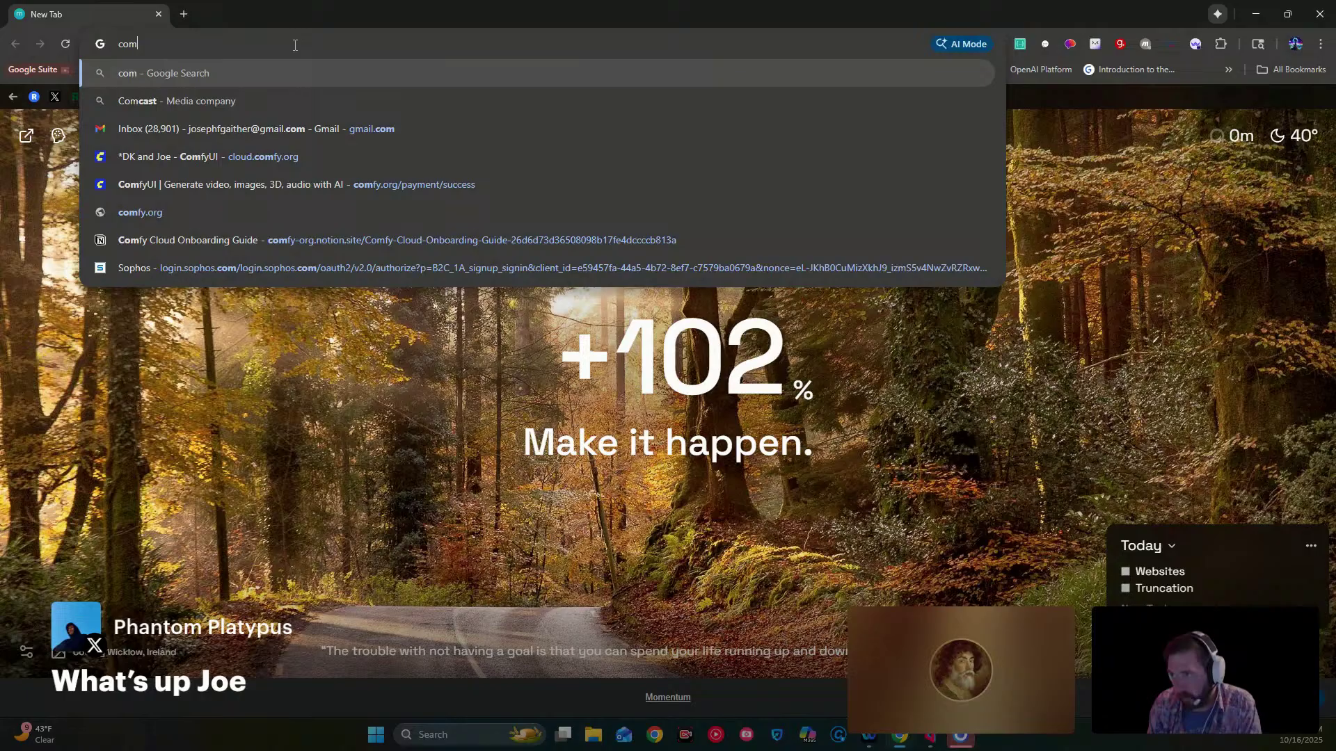
{"action": "key", "text": "Down"}
{"action": "key", "text": "Down"}
{"action": "key", "text": "Down"}
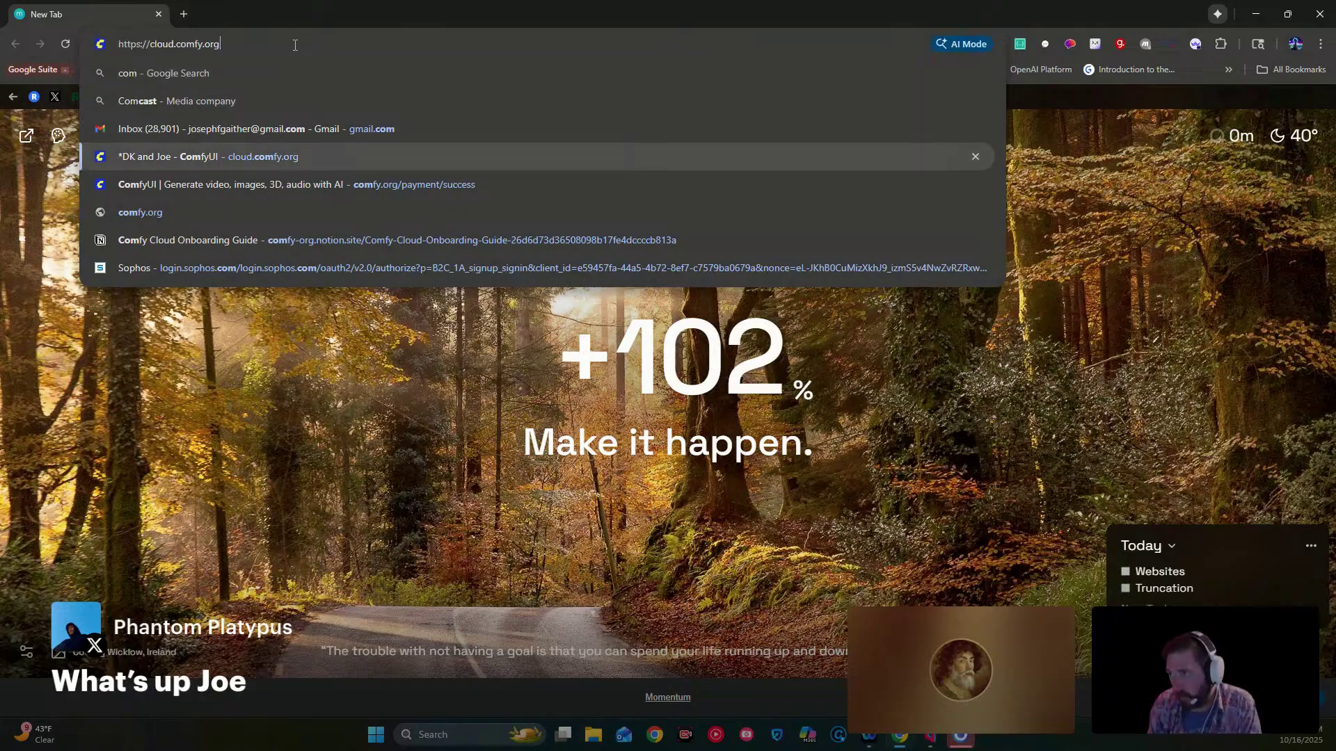
{"action": "key", "text": "Return"}
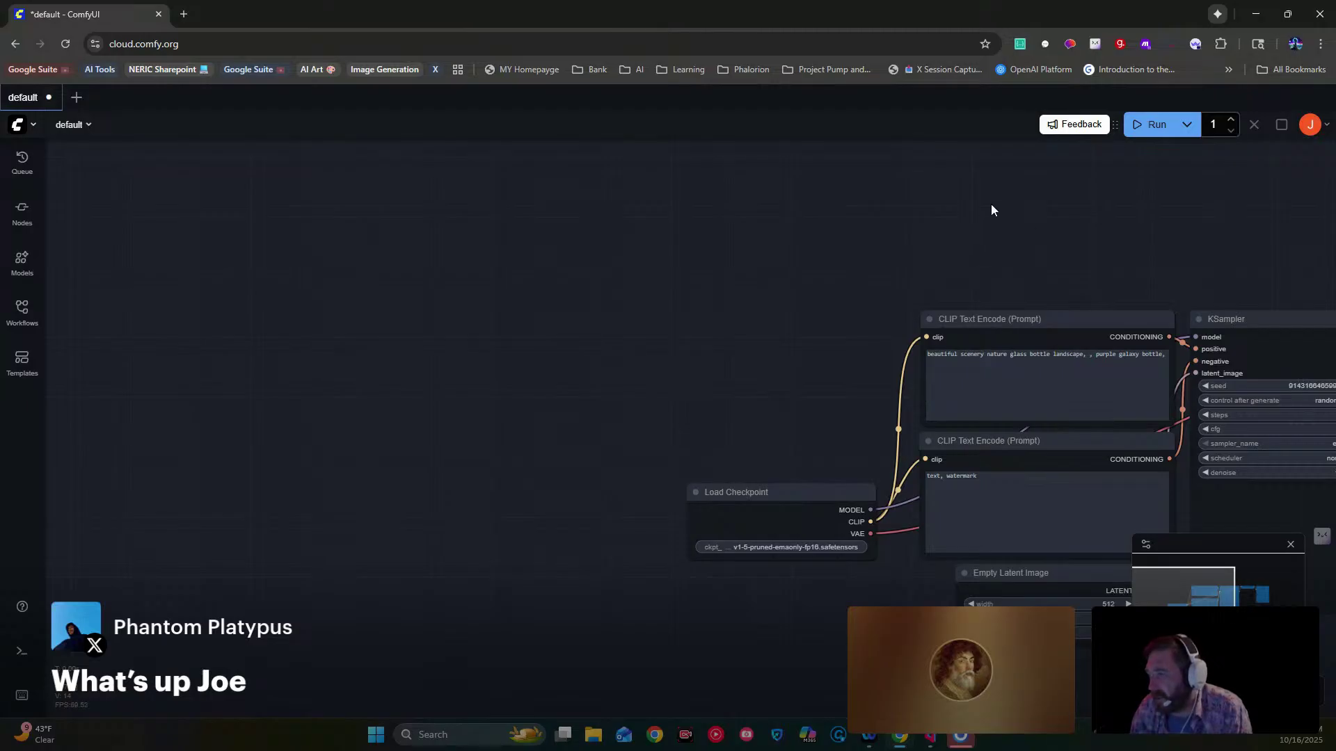
{"action": "left_click_drag", "start_coordinate": [806, 199], "coordinate": [463, 199]}
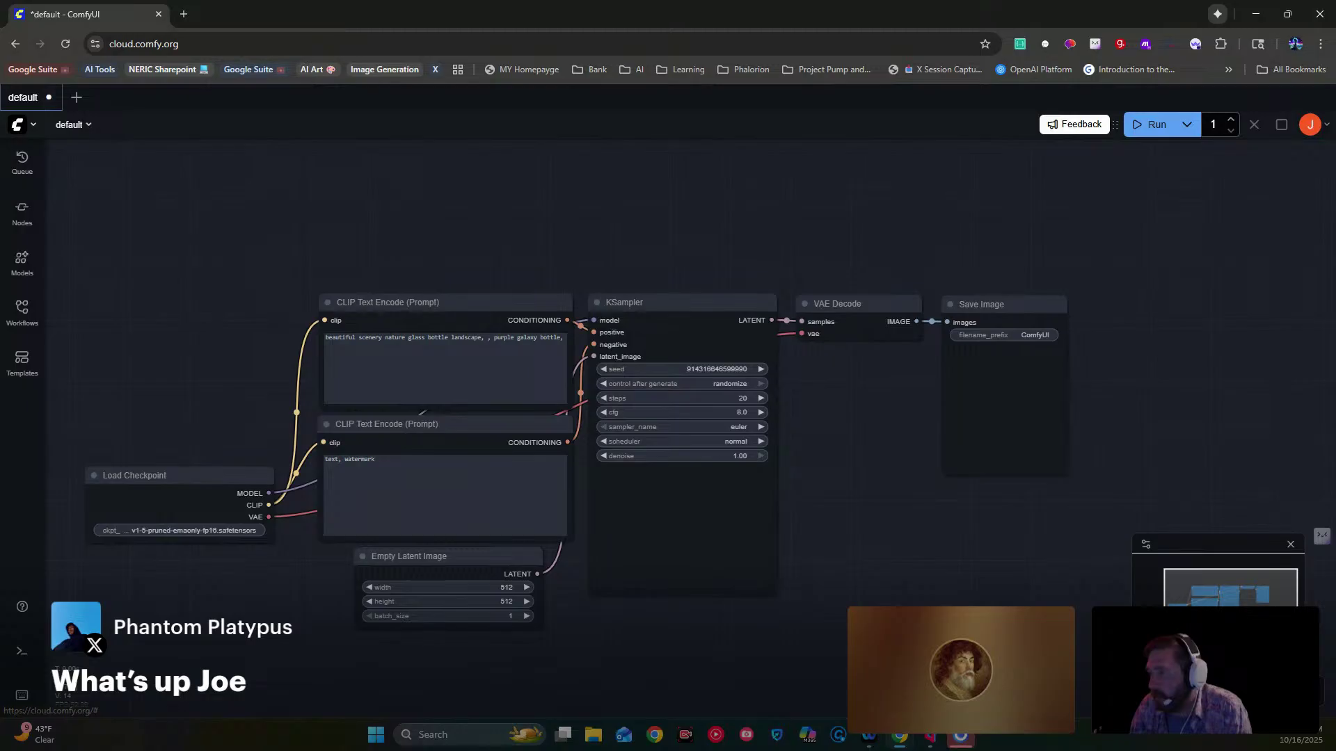
- Show the generation queue, play the finished snowboarder video in full screen and return to the workflow
{"action": "left_click", "coordinate": [23, 164]}
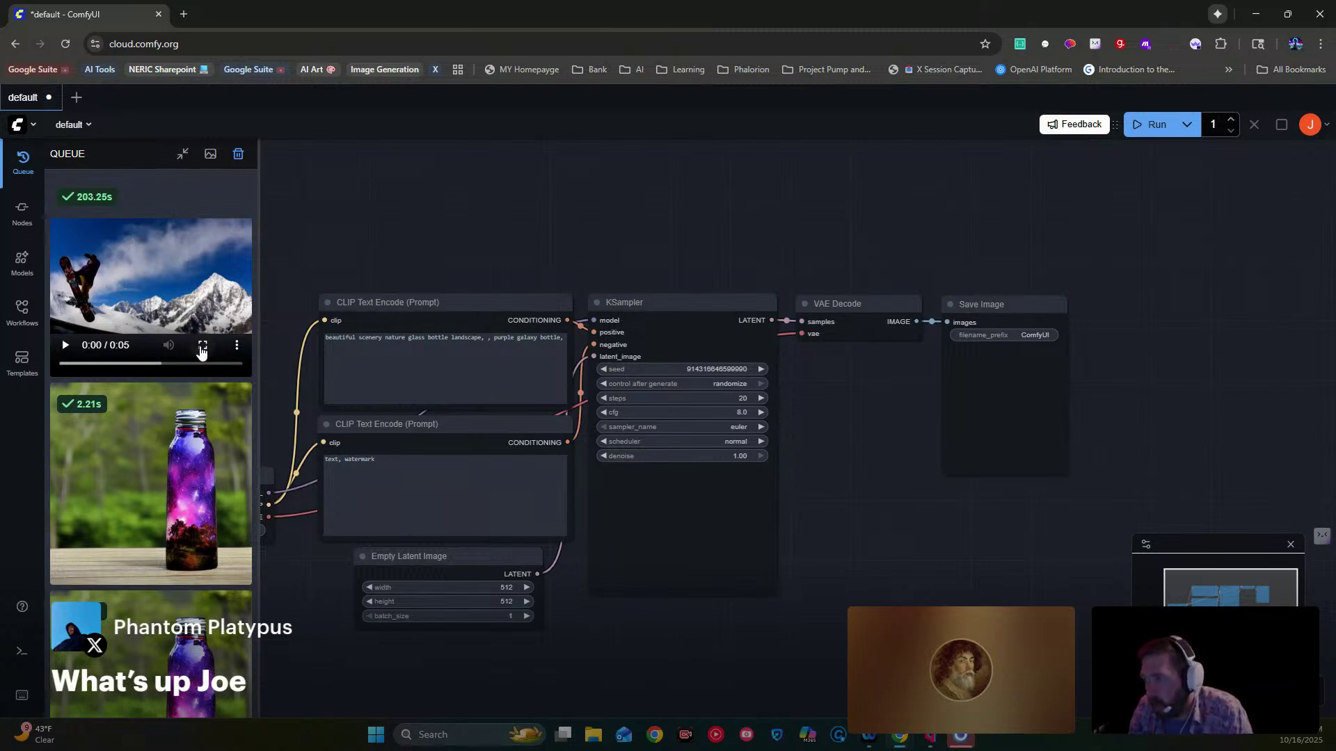
{"action": "left_click", "coordinate": [202, 347]}
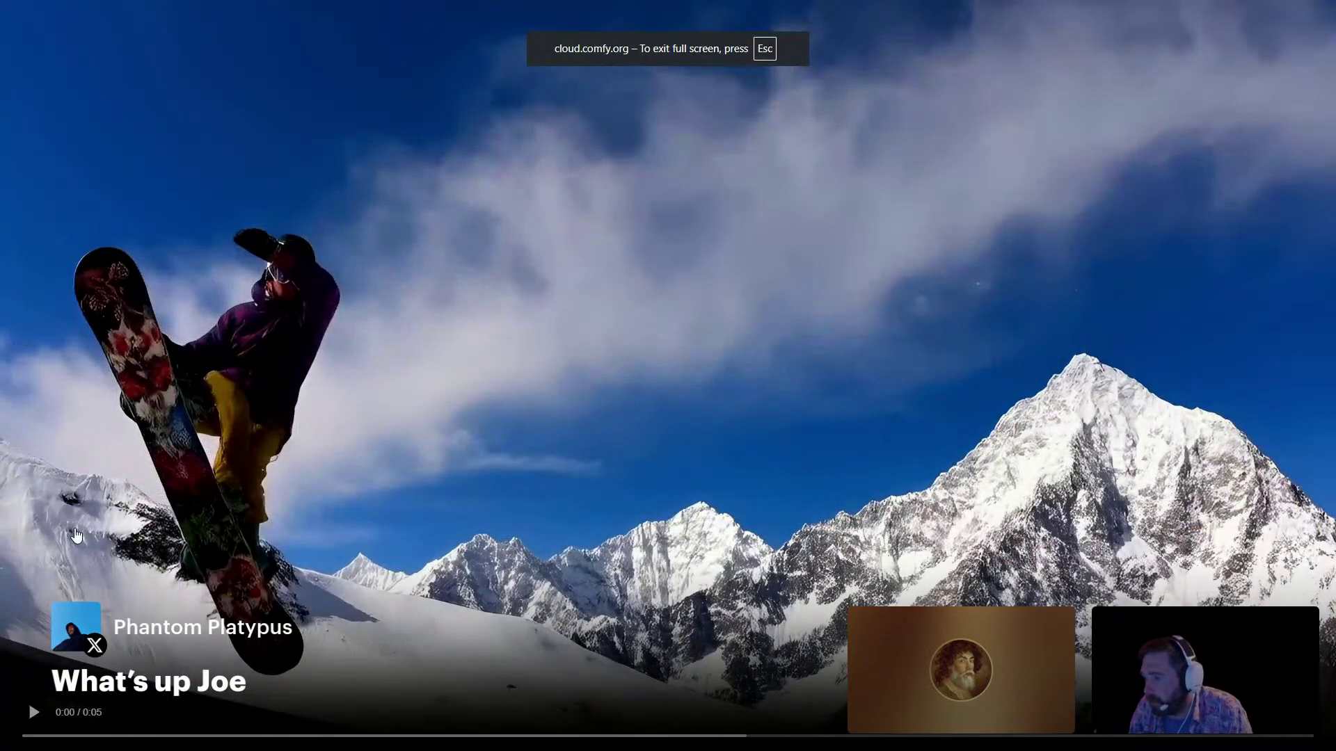
{"action": "left_click", "coordinate": [34, 713]}
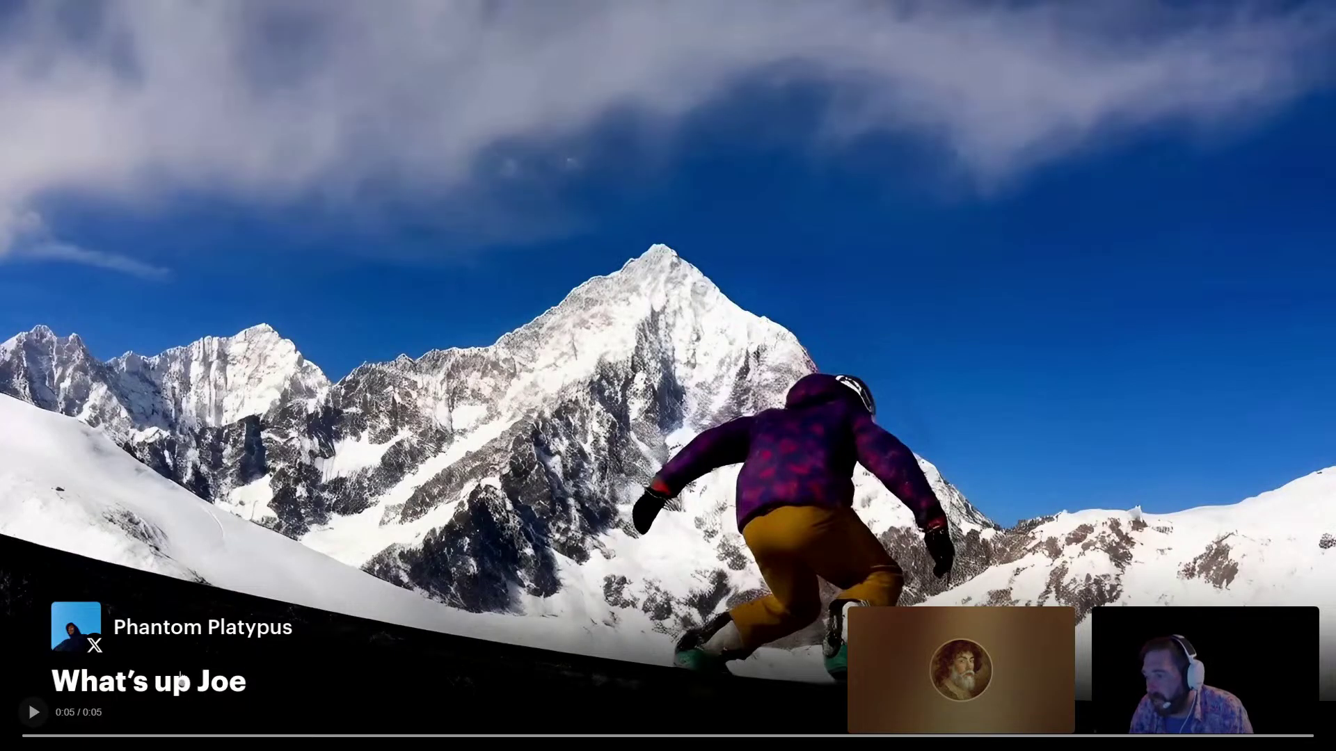
{"action": "left_click", "coordinate": [35, 713]}
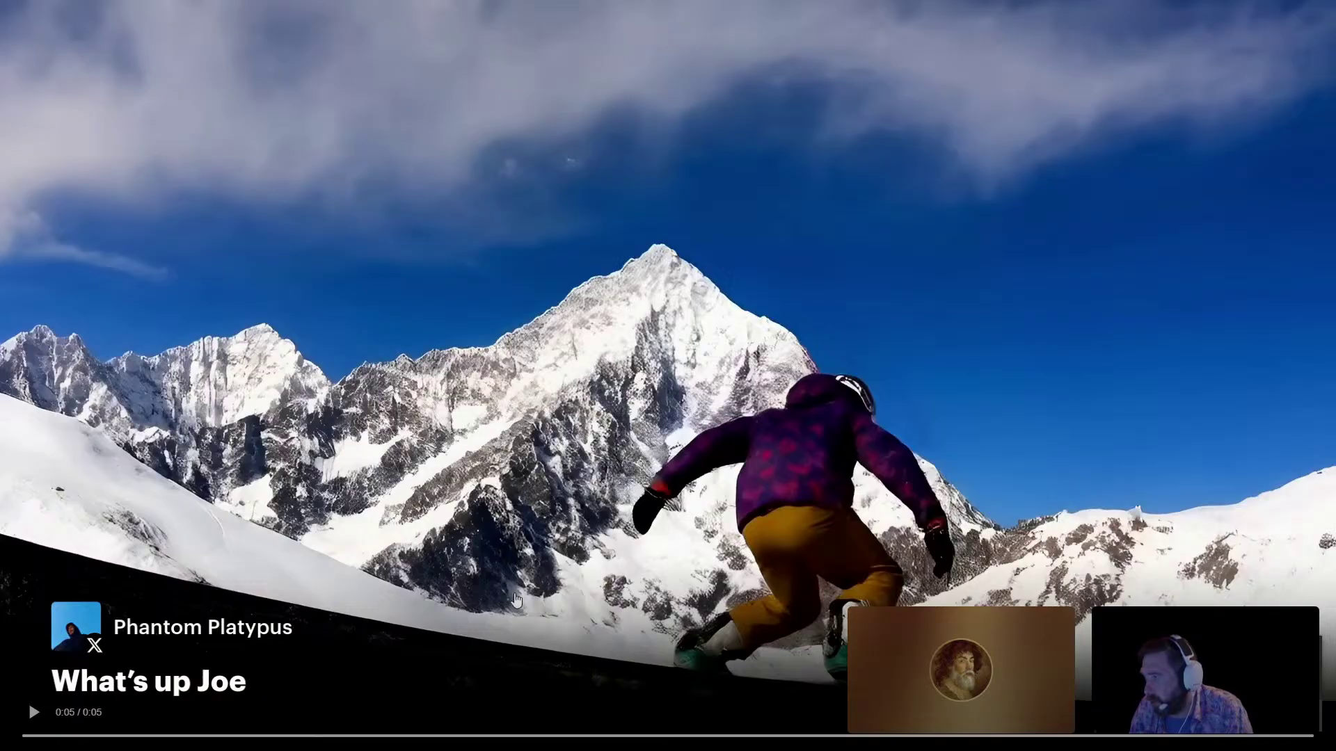
{"action": "left_click", "coordinate": [563, 610]}
{"action": "key", "text": "Escape"}
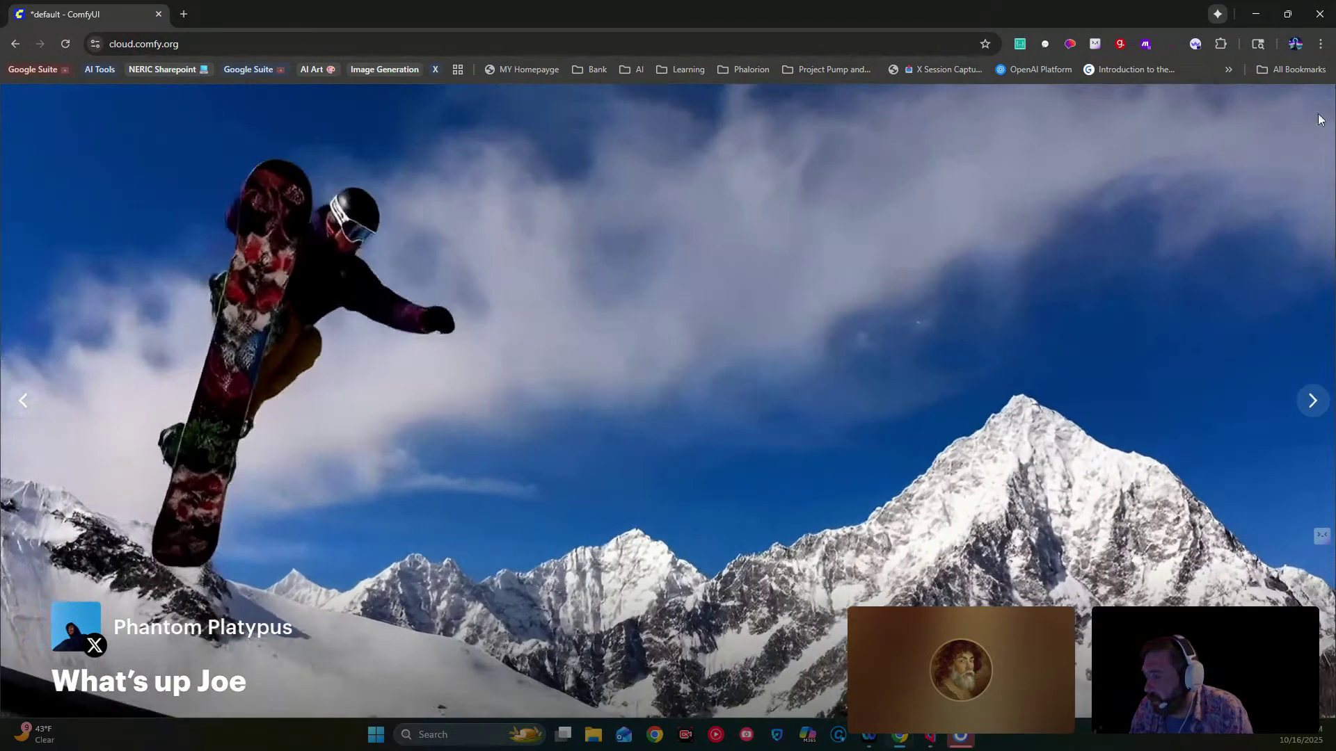
{"action": "left_click", "coordinate": [1318, 119]}
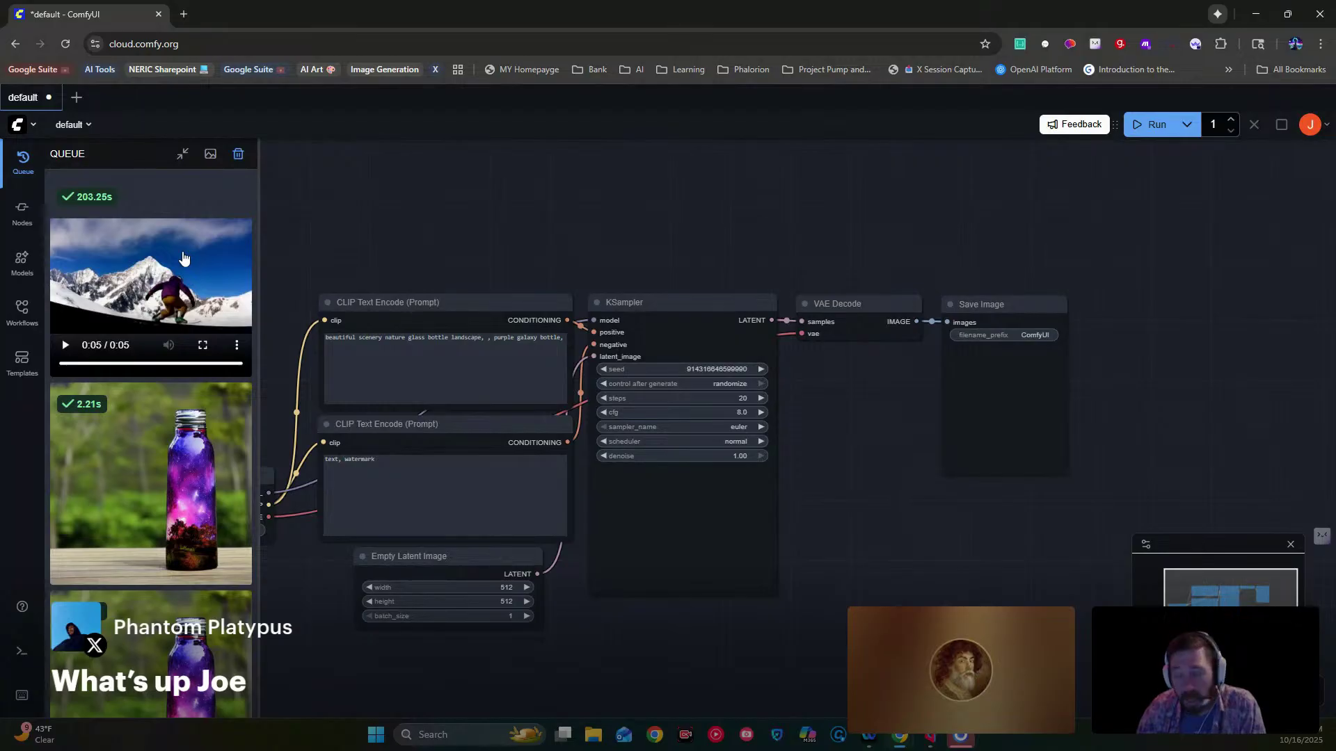
{"action": "left_click", "coordinate": [22, 165]}
{"action": "left_click", "coordinate": [22, 166]}
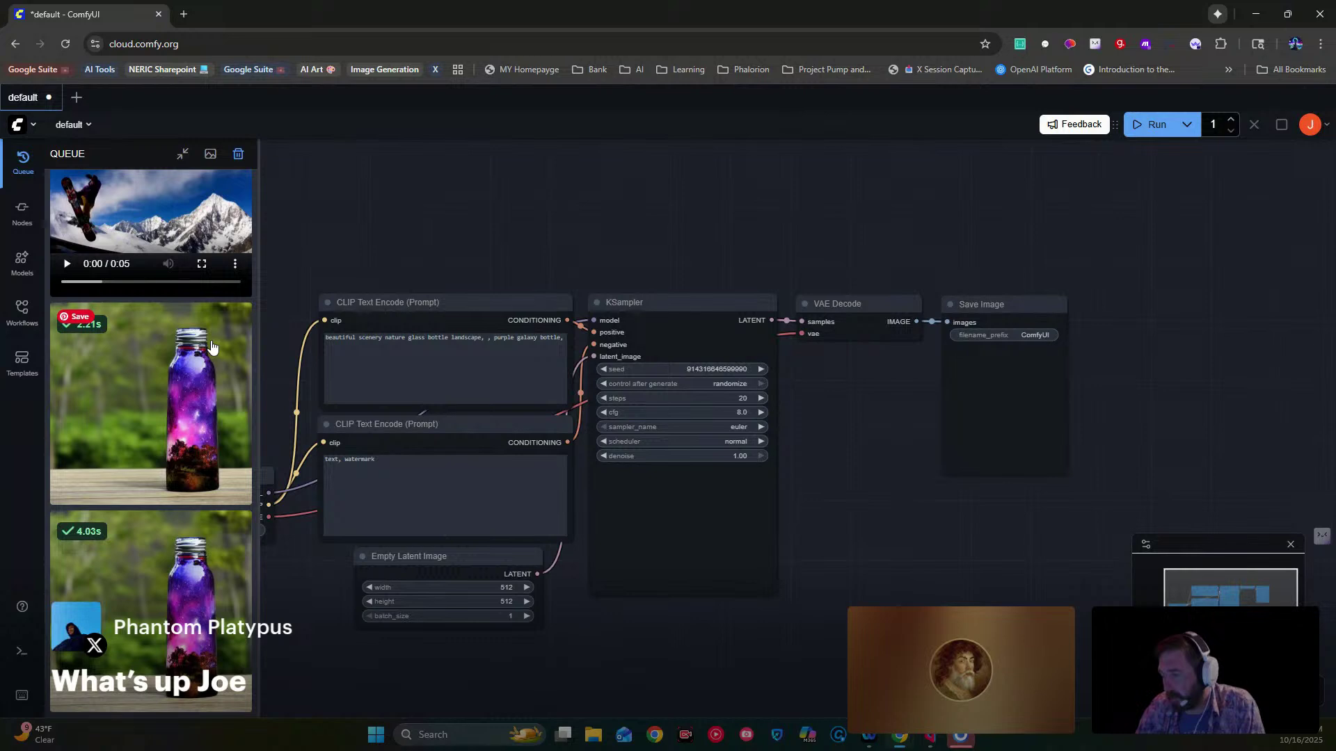
{"action": "scroll", "coordinate": [115, 271], "scroll_direction": "up", "scroll_amount": 2}
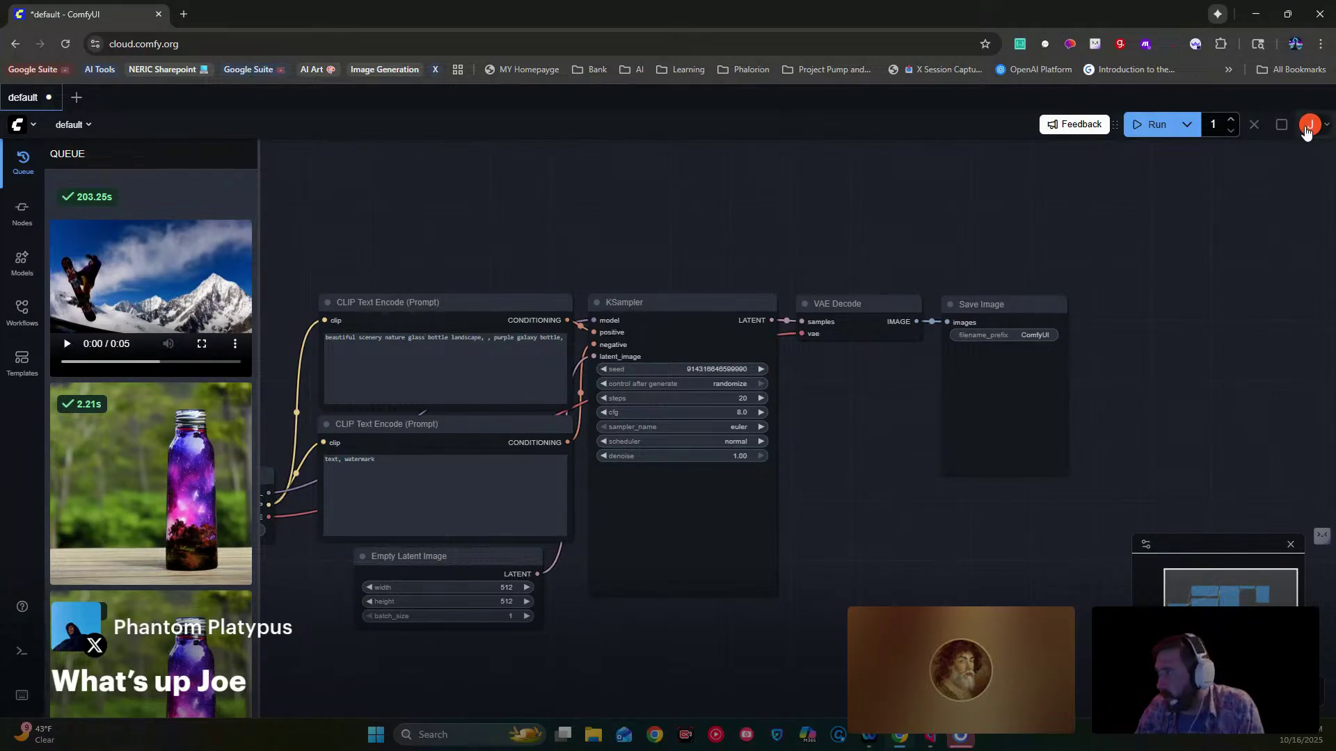
{"action": "left_click", "coordinate": [1322, 126]}
{"action": "left_click", "coordinate": [1324, 128]}
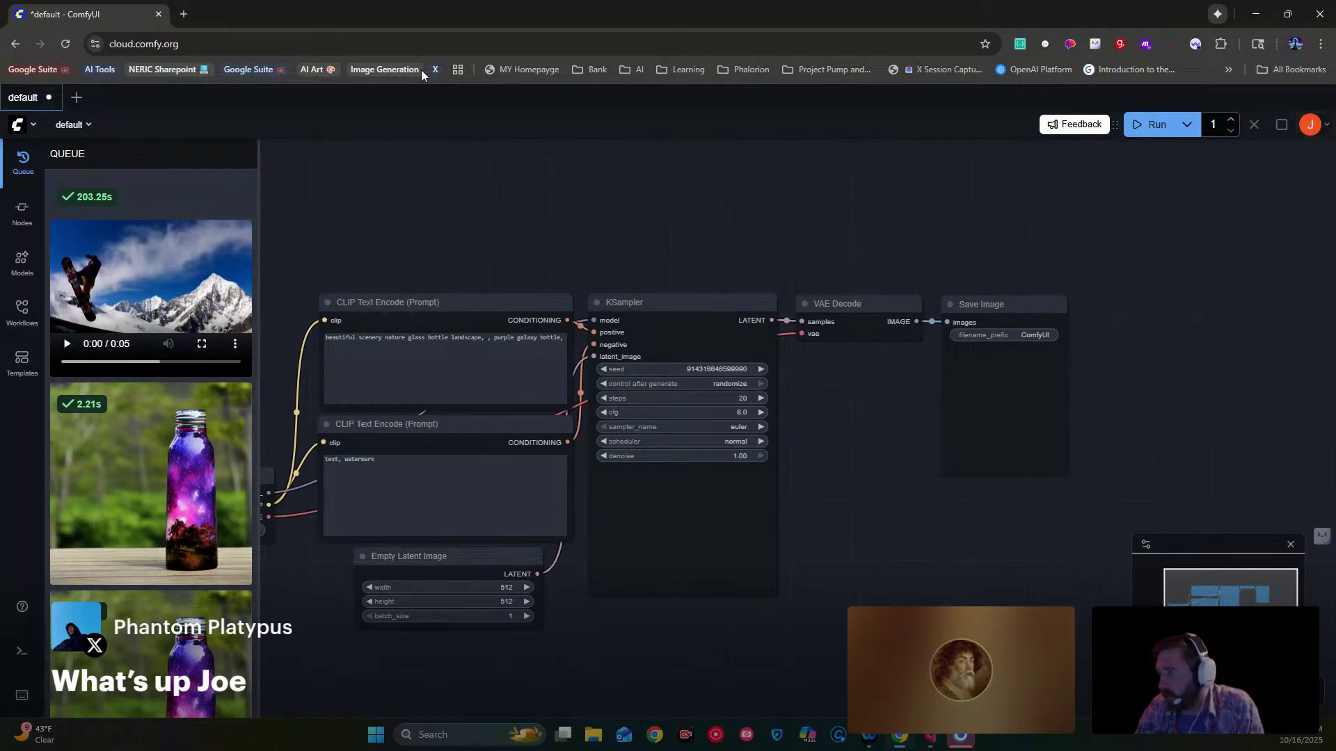
{"action": "left_click", "coordinate": [88, 127]}
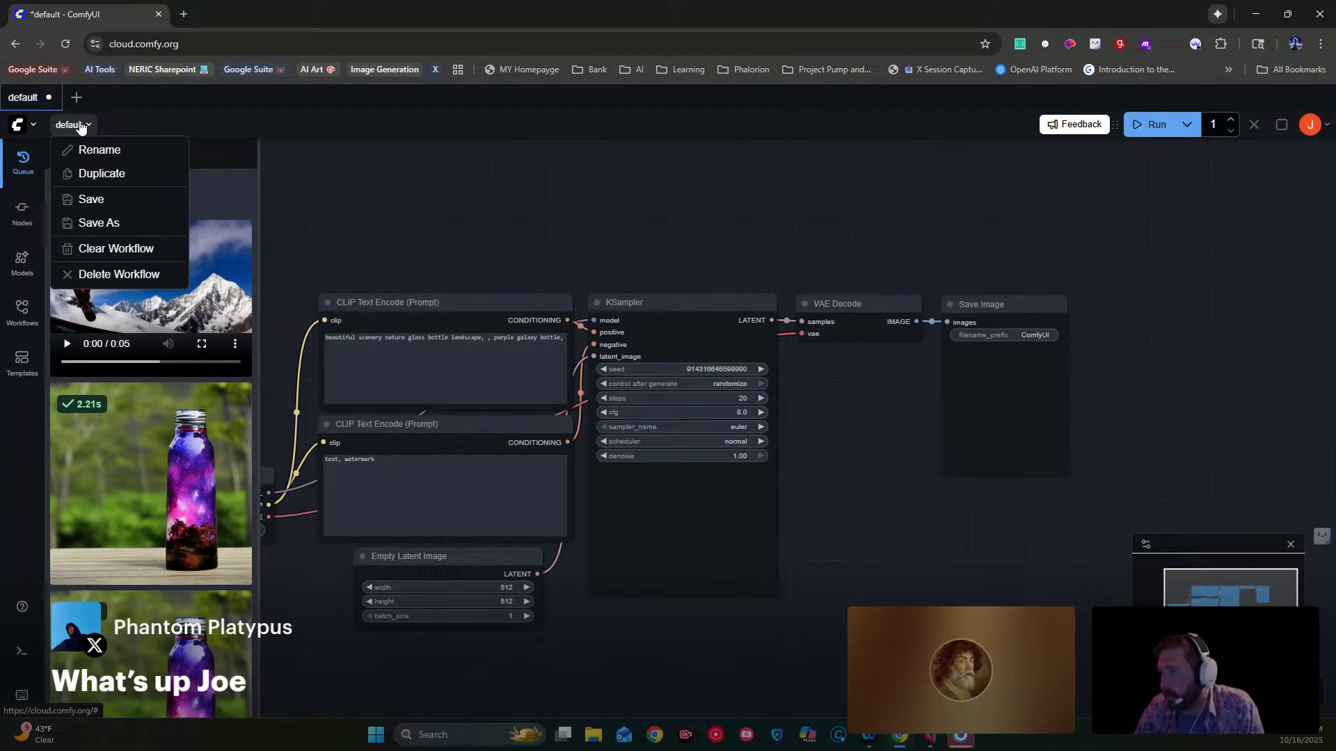
{"action": "left_click", "coordinate": [31, 126]}
{"action": "left_click", "coordinate": [35, 129]}
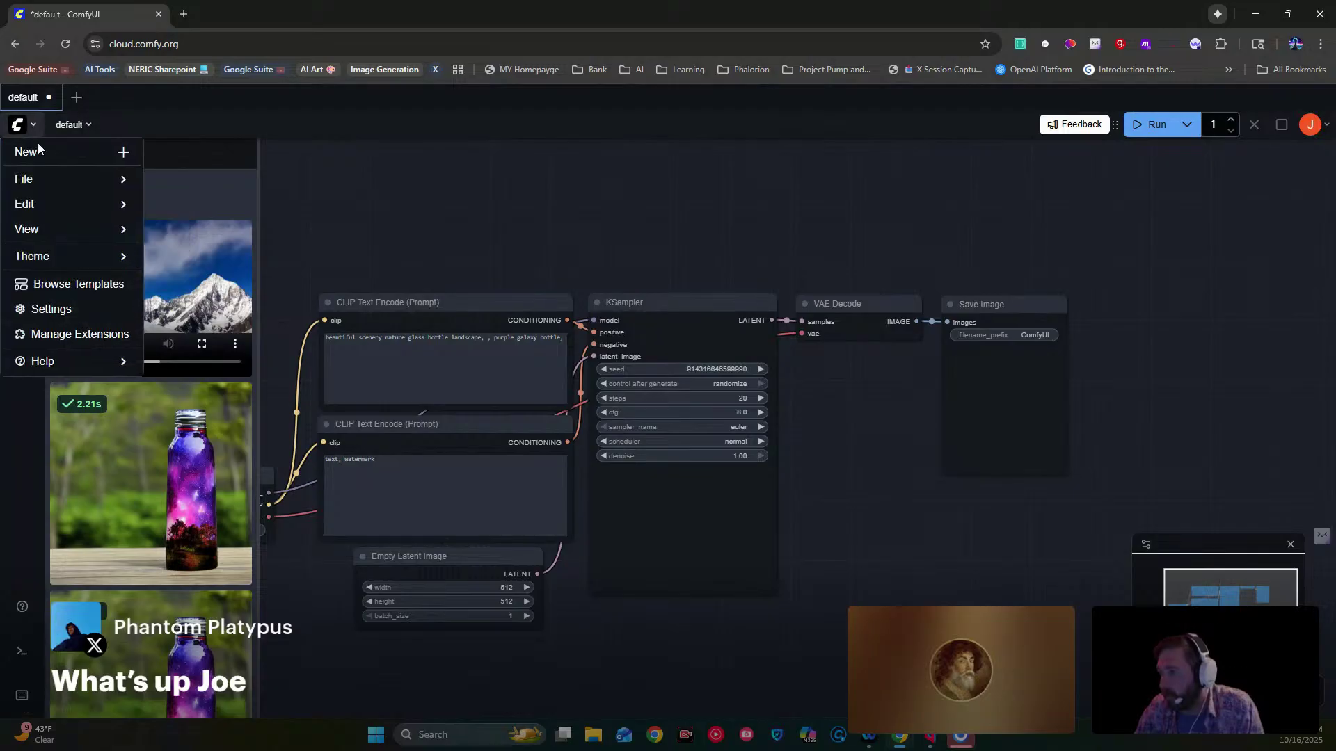
{"action": "mouse_move", "coordinate": [54, 186]}
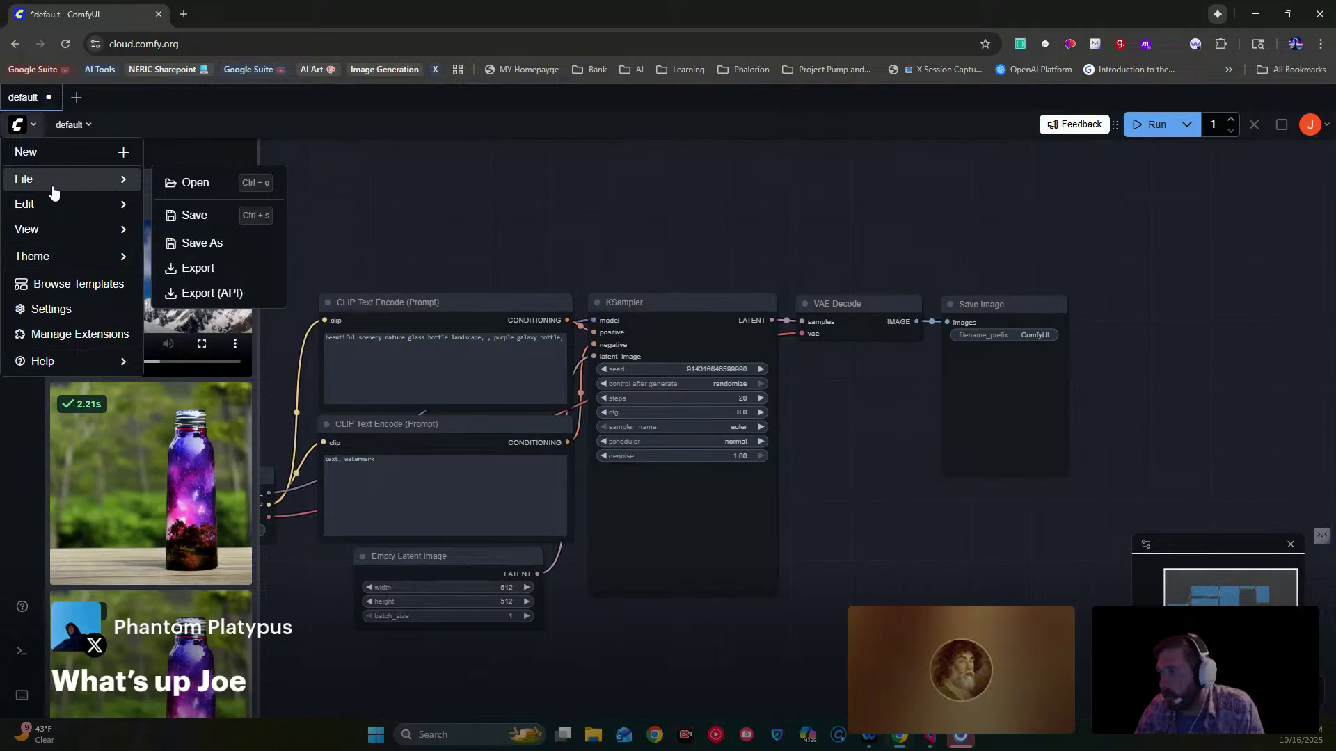
{"action": "left_click", "coordinate": [207, 193]}
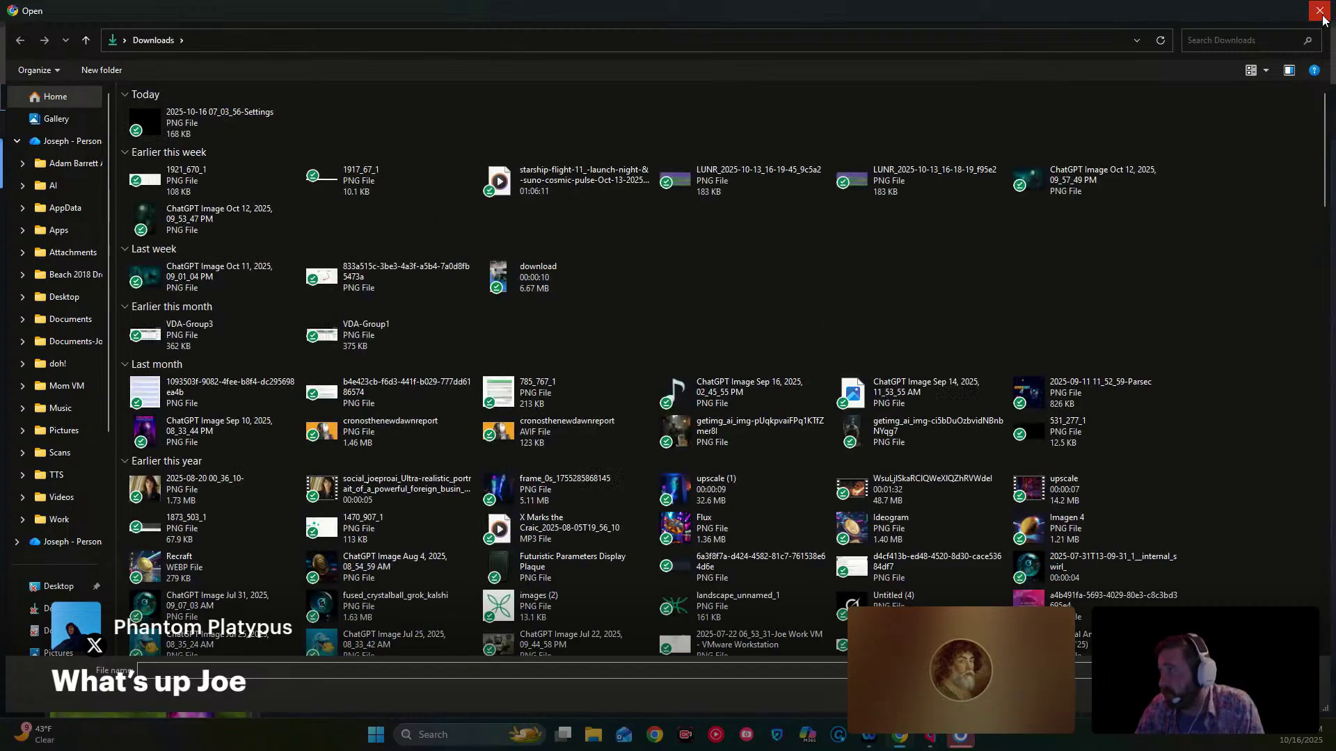
{"action": "left_click", "coordinate": [1320, 11]}
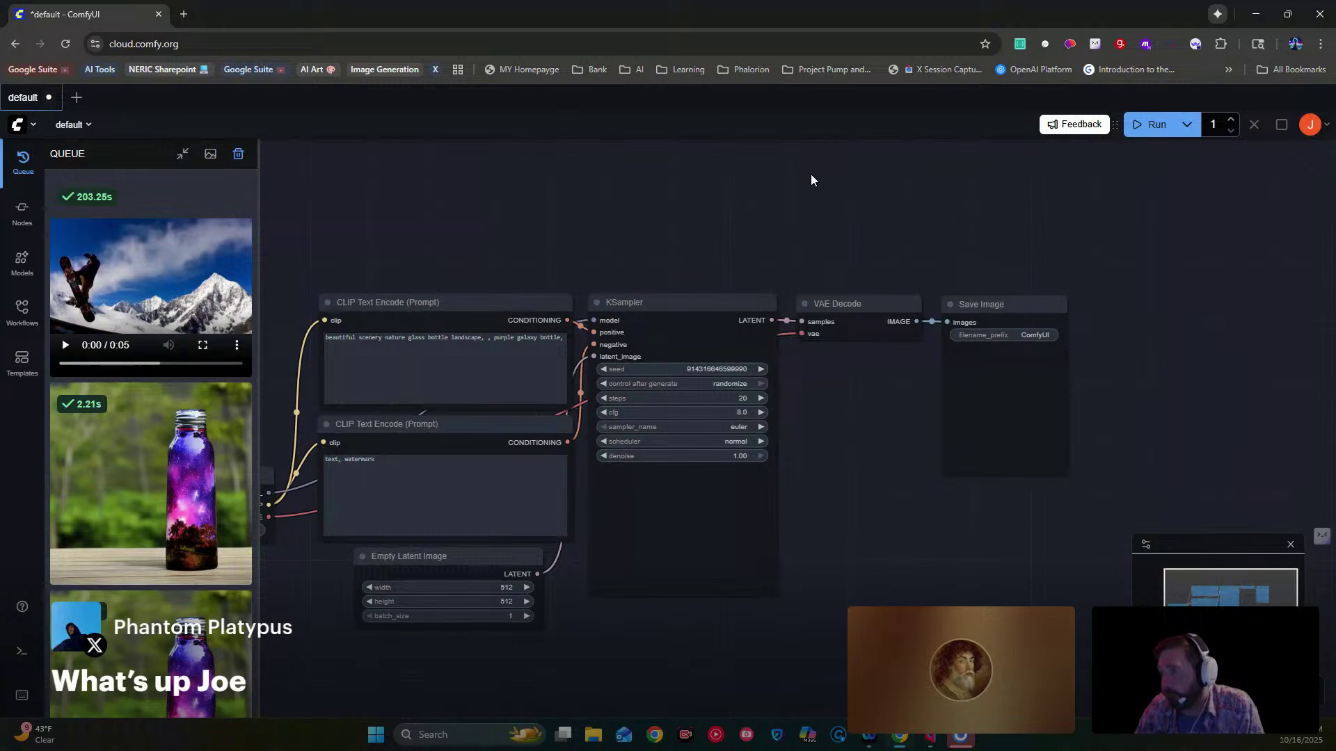
- Create a new blank workflow and rename it with the host's and guest's nicknames
{"action": "left_click", "coordinate": [34, 376]}
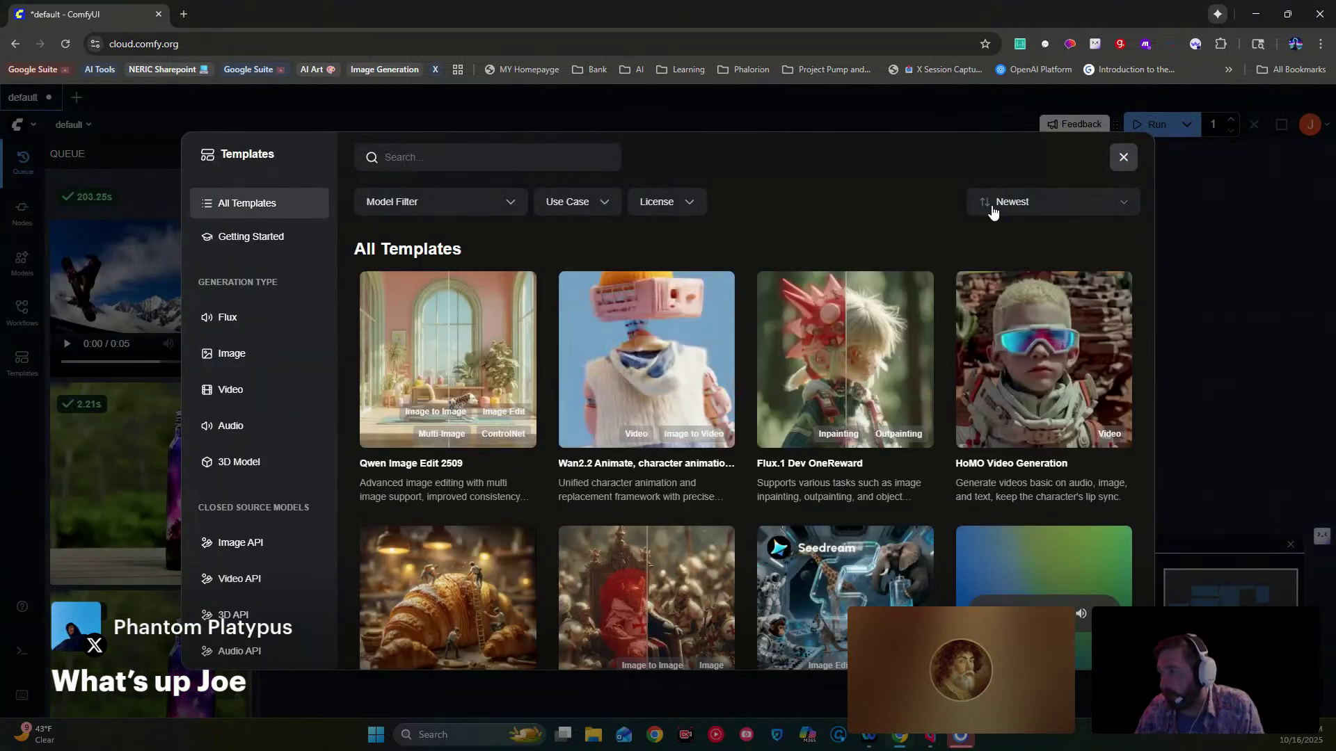
{"action": "left_click", "coordinate": [1128, 160]}
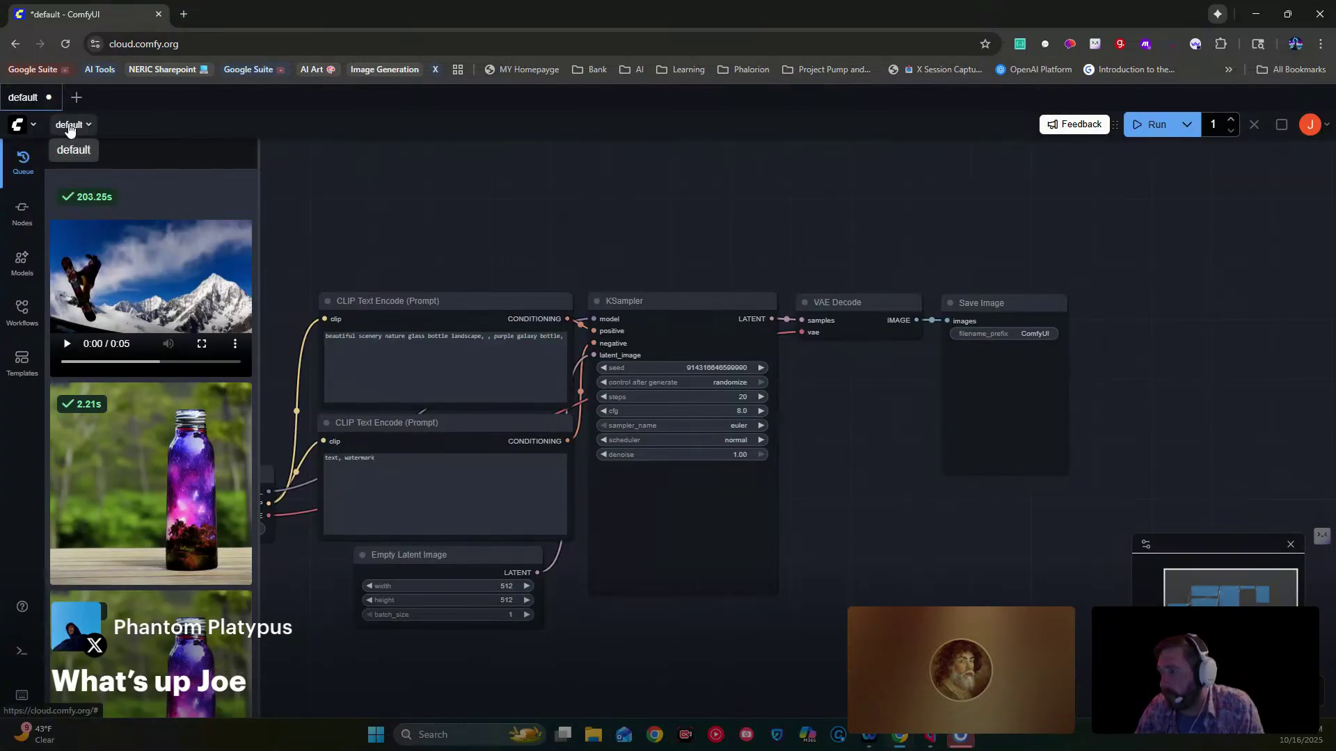
{"action": "left_click", "coordinate": [32, 126]}
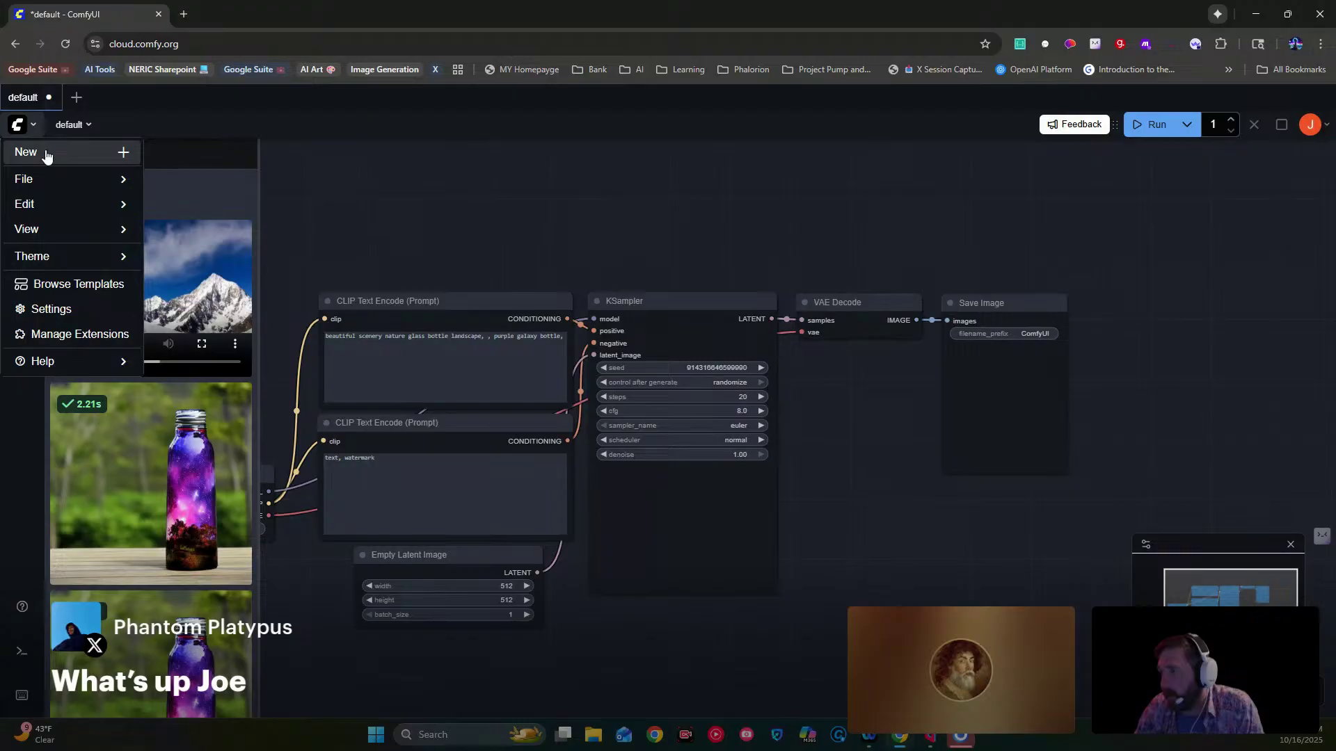
{"action": "left_click", "coordinate": [46, 155]}
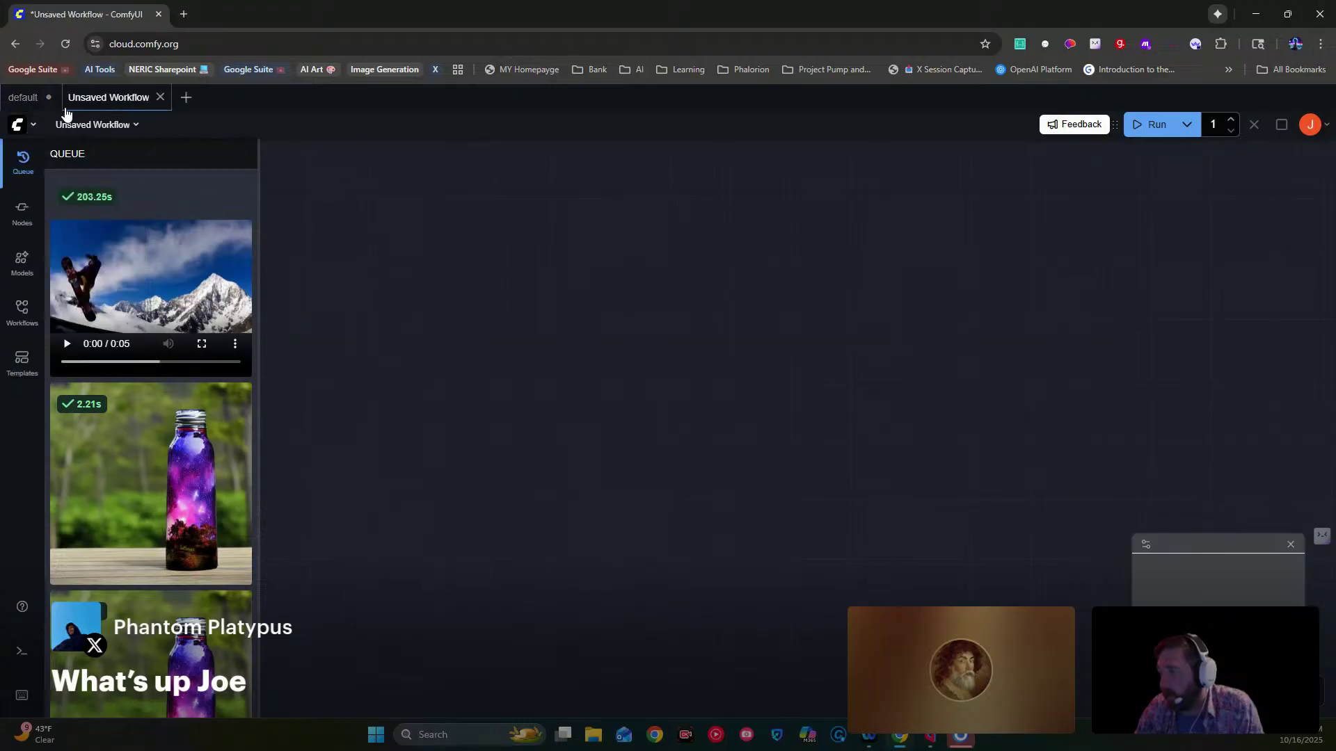
{"action": "left_click", "coordinate": [97, 125]}
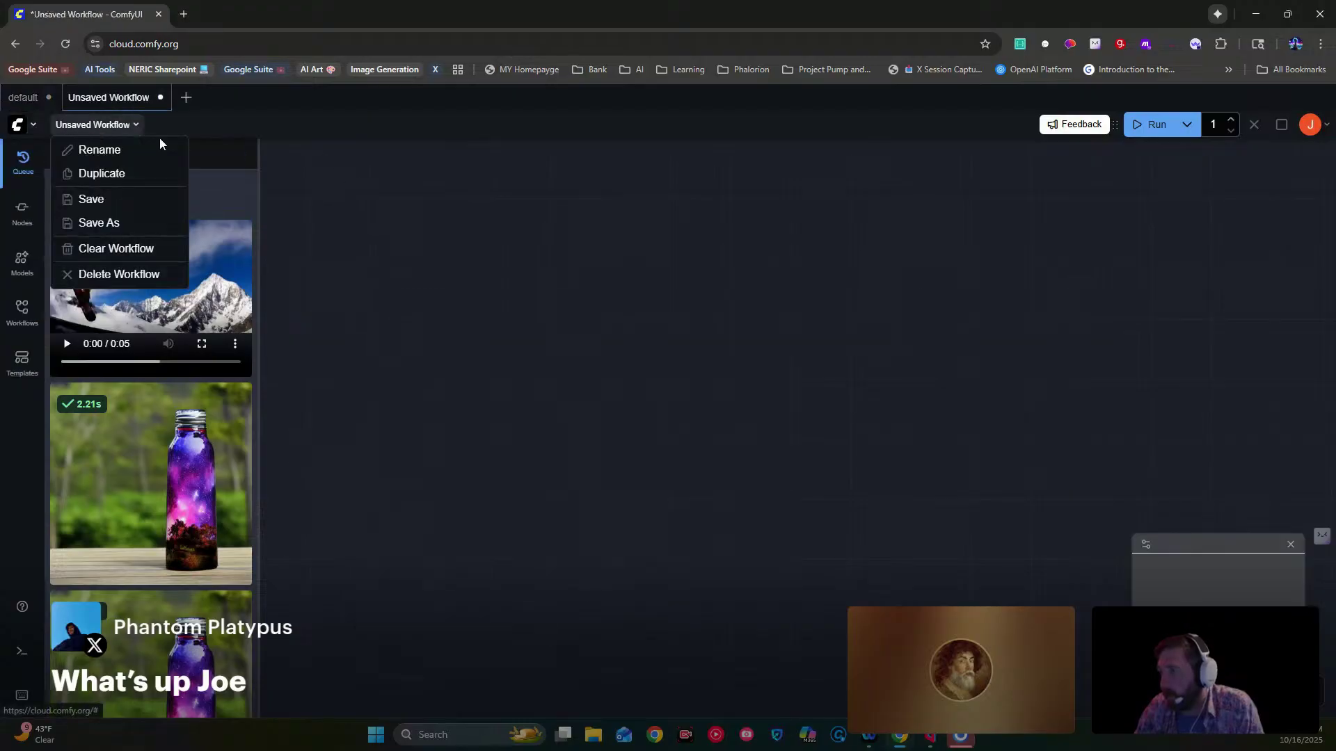
{"action": "left_click", "coordinate": [116, 151]}
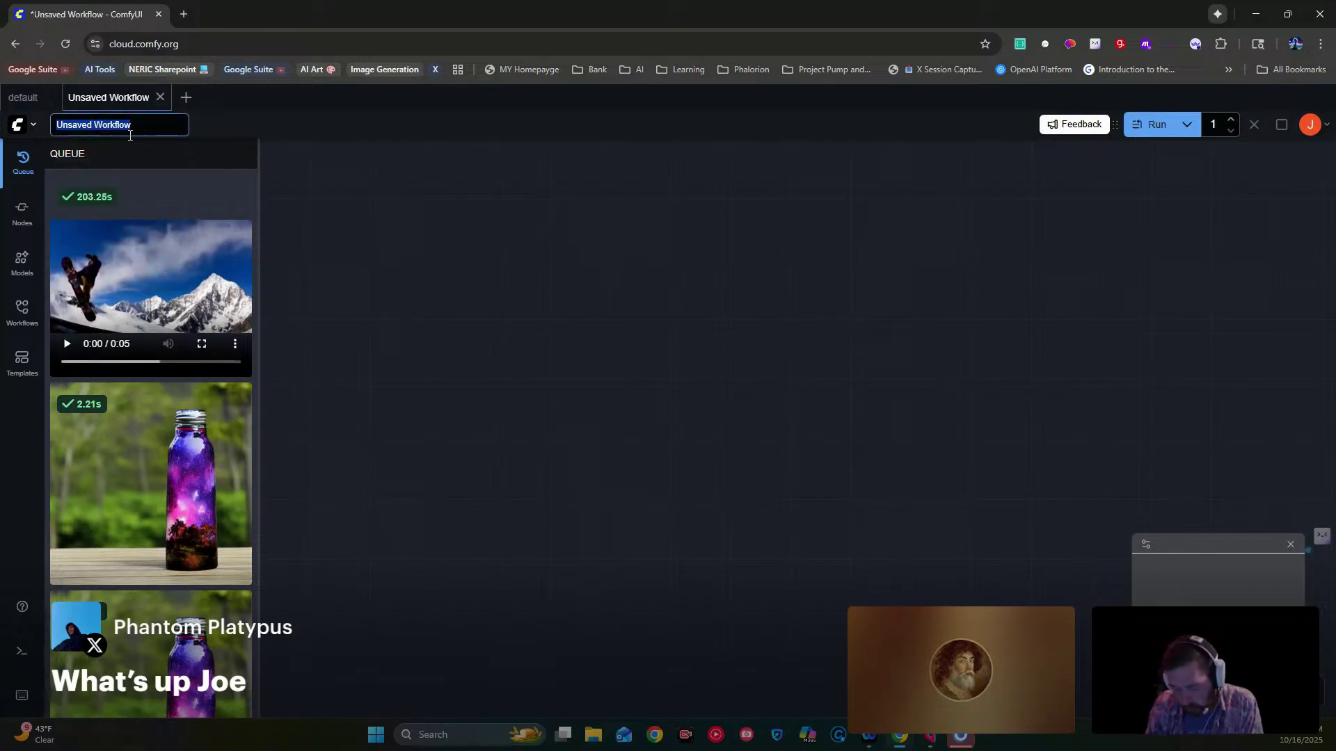
{"action": "type", "text": "DK Joe and Phantom"}
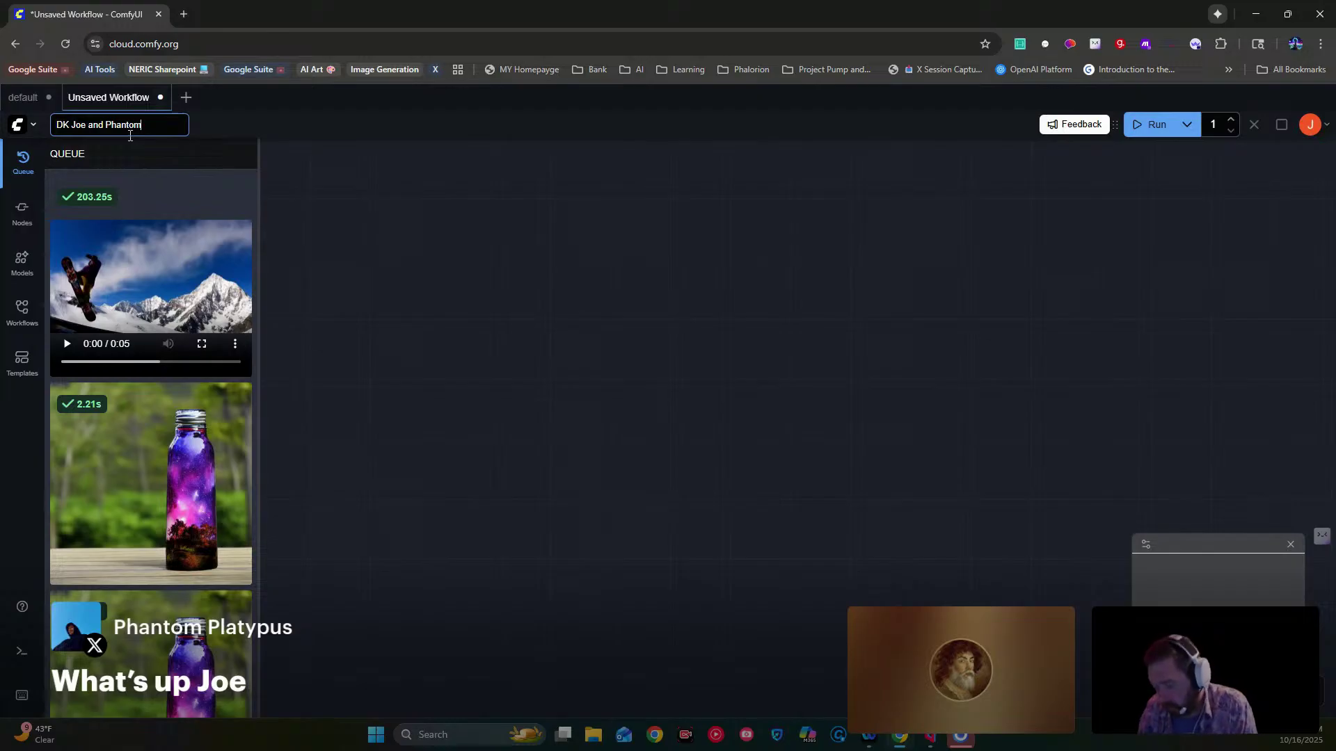
{"action": "key", "text": "Return"}
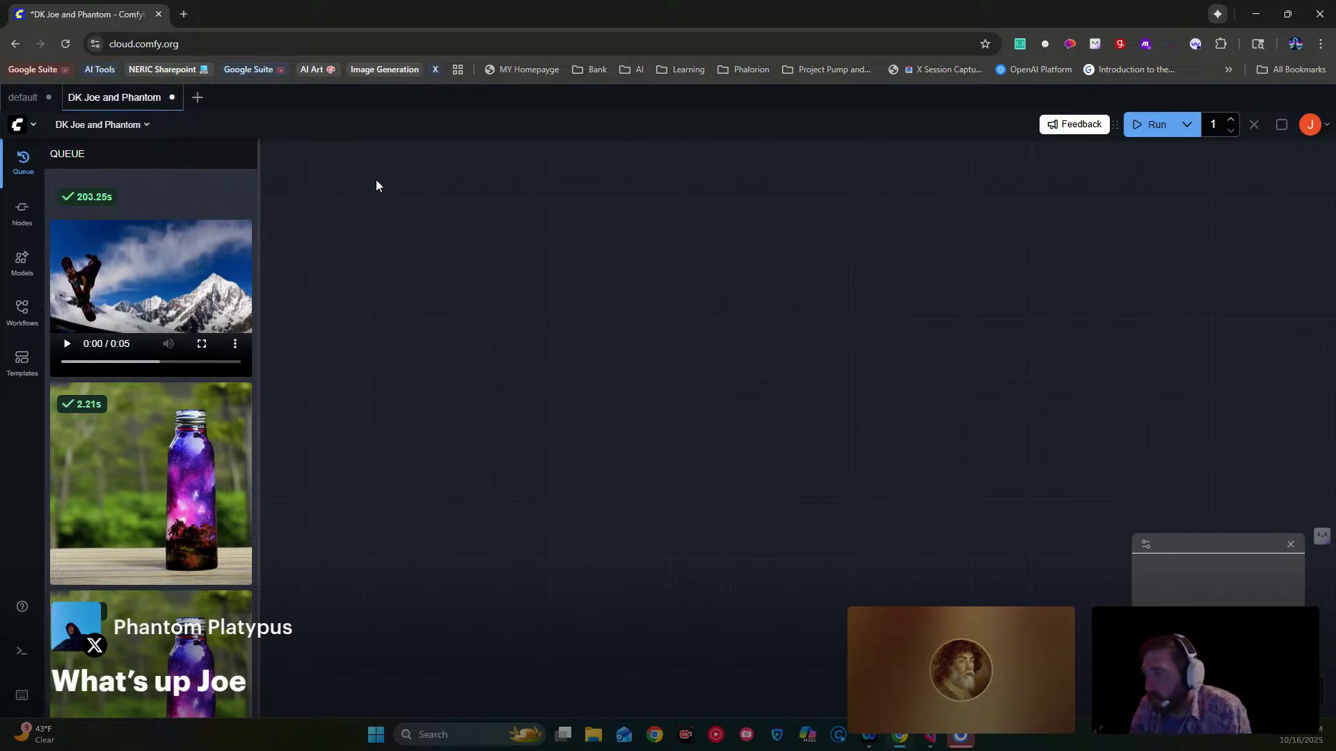
- Save the renamed blank workflow, keeping its current name as the filename
{"action": "left_click", "coordinate": [146, 127]}
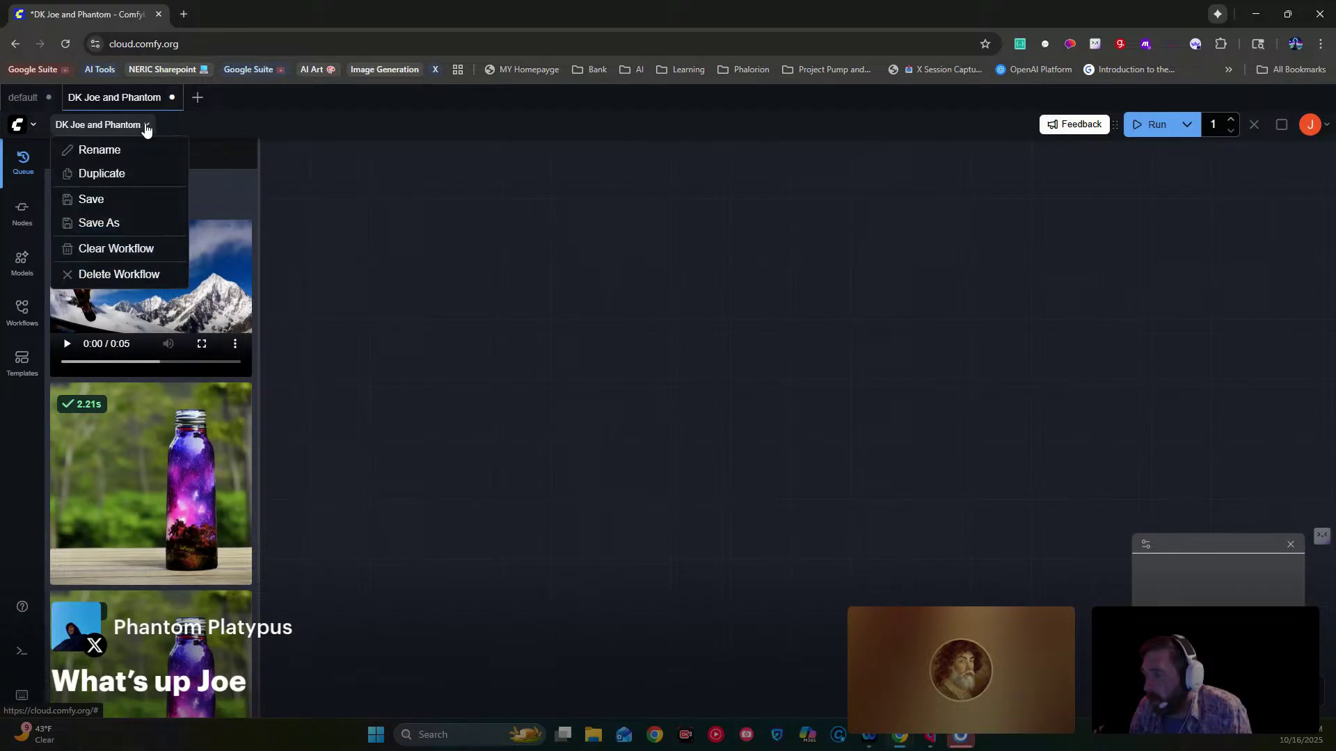
{"action": "left_click", "coordinate": [87, 201]}
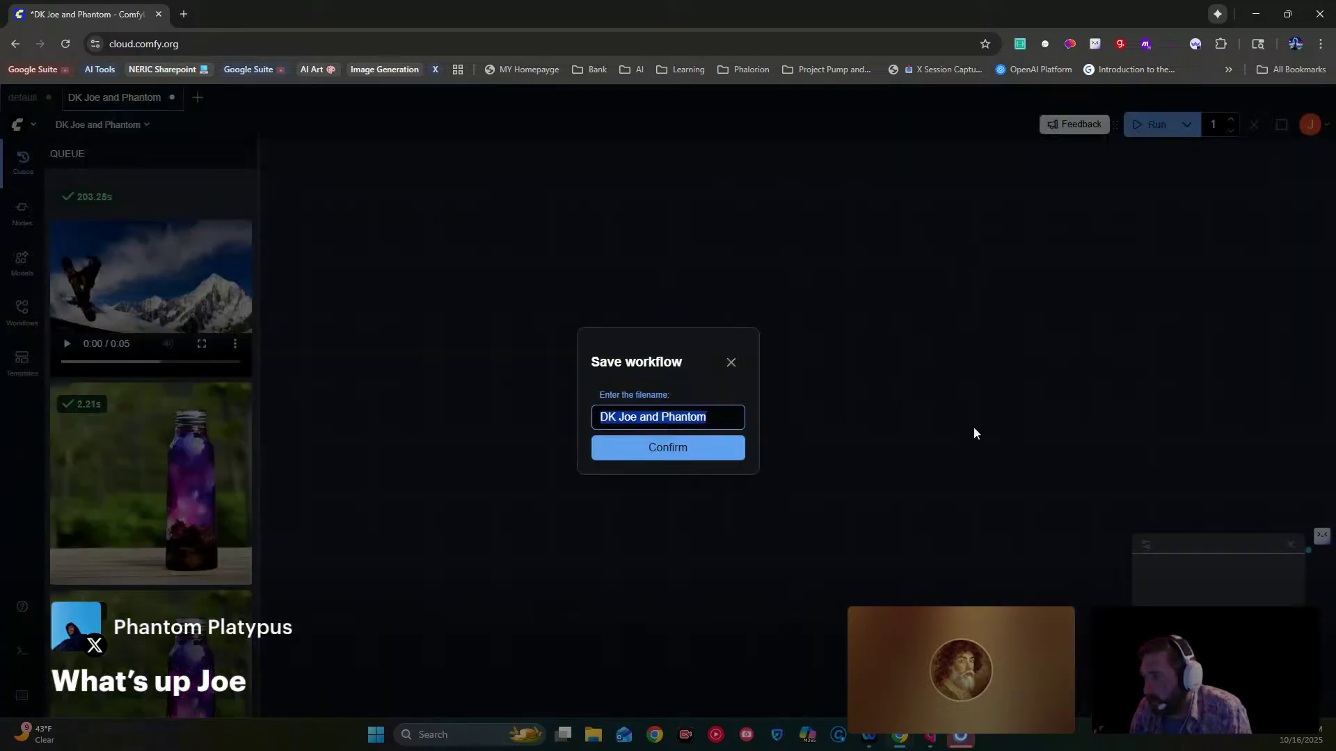
{"action": "left_click", "coordinate": [684, 451]}
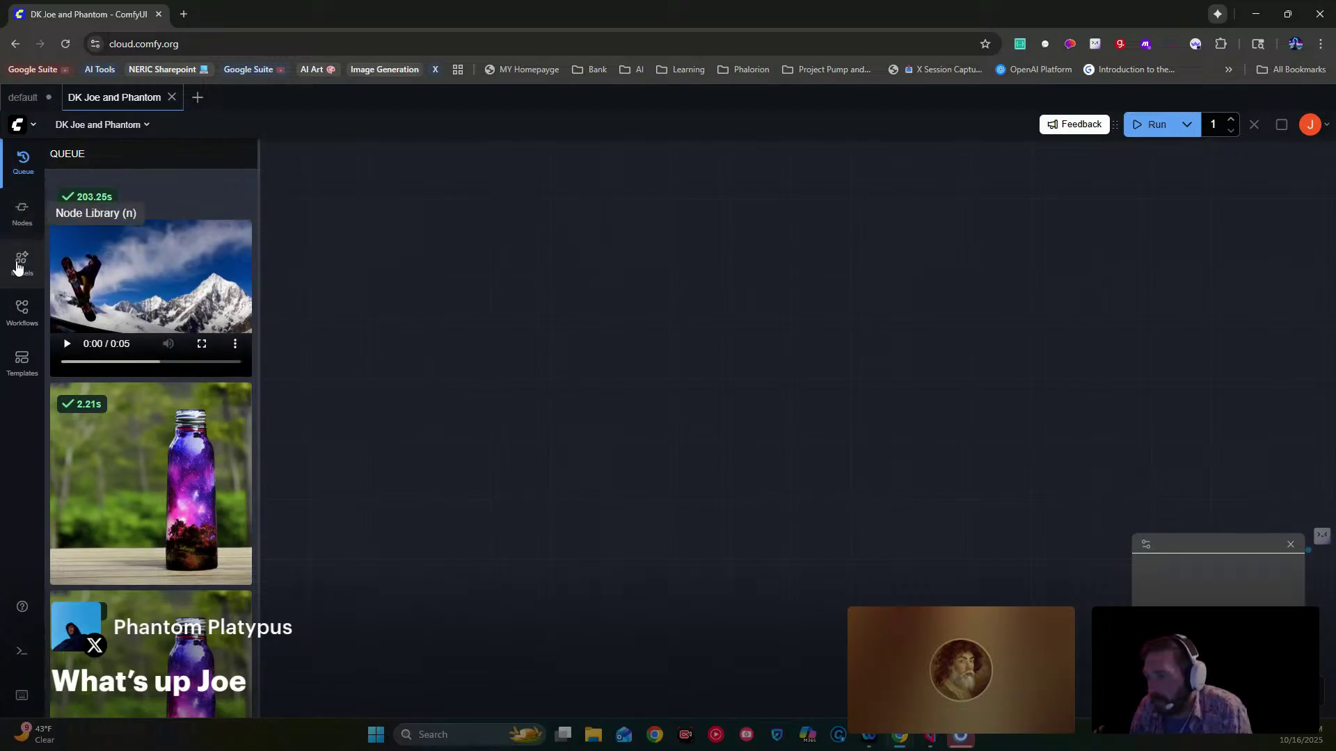
- Load the "Vidu: Text to Video" template from the Video API category
{"action": "left_click", "coordinate": [24, 365]}
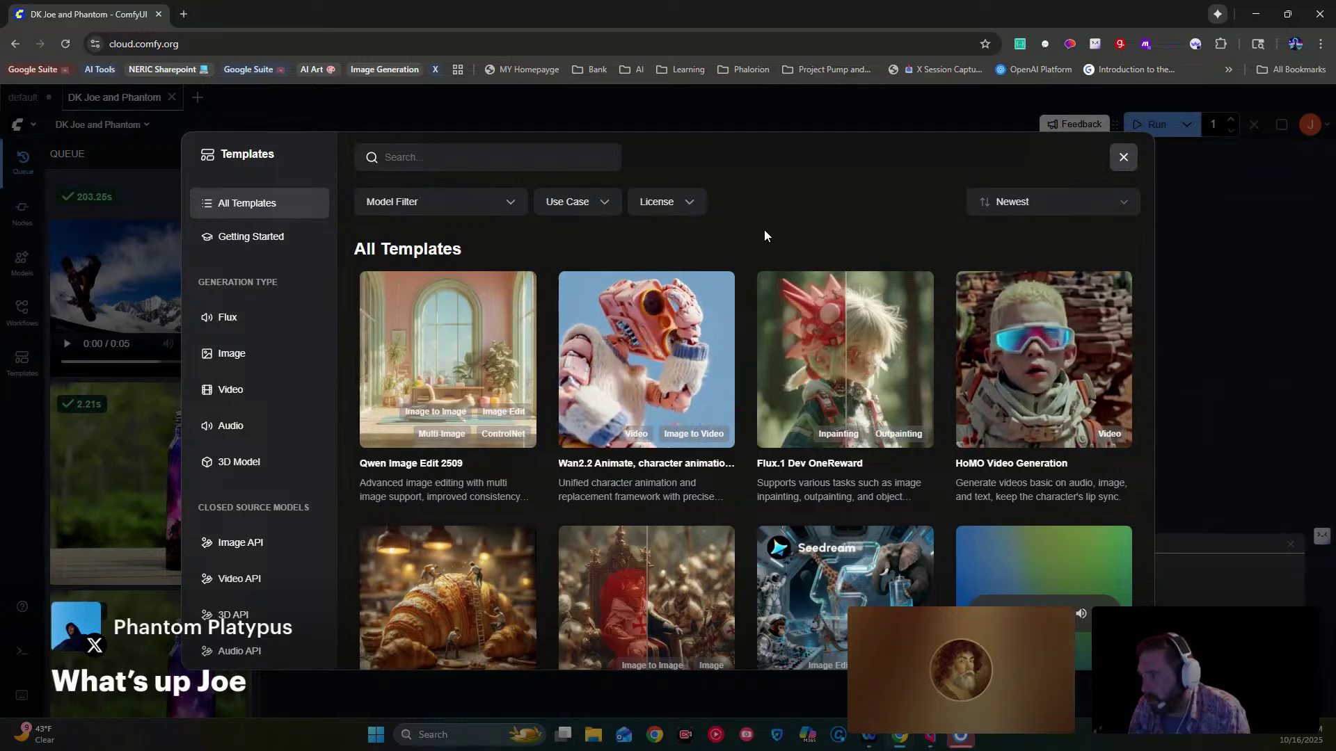
{"action": "scroll", "coordinate": [826, 372], "scroll_direction": "down", "scroll_amount": 5}
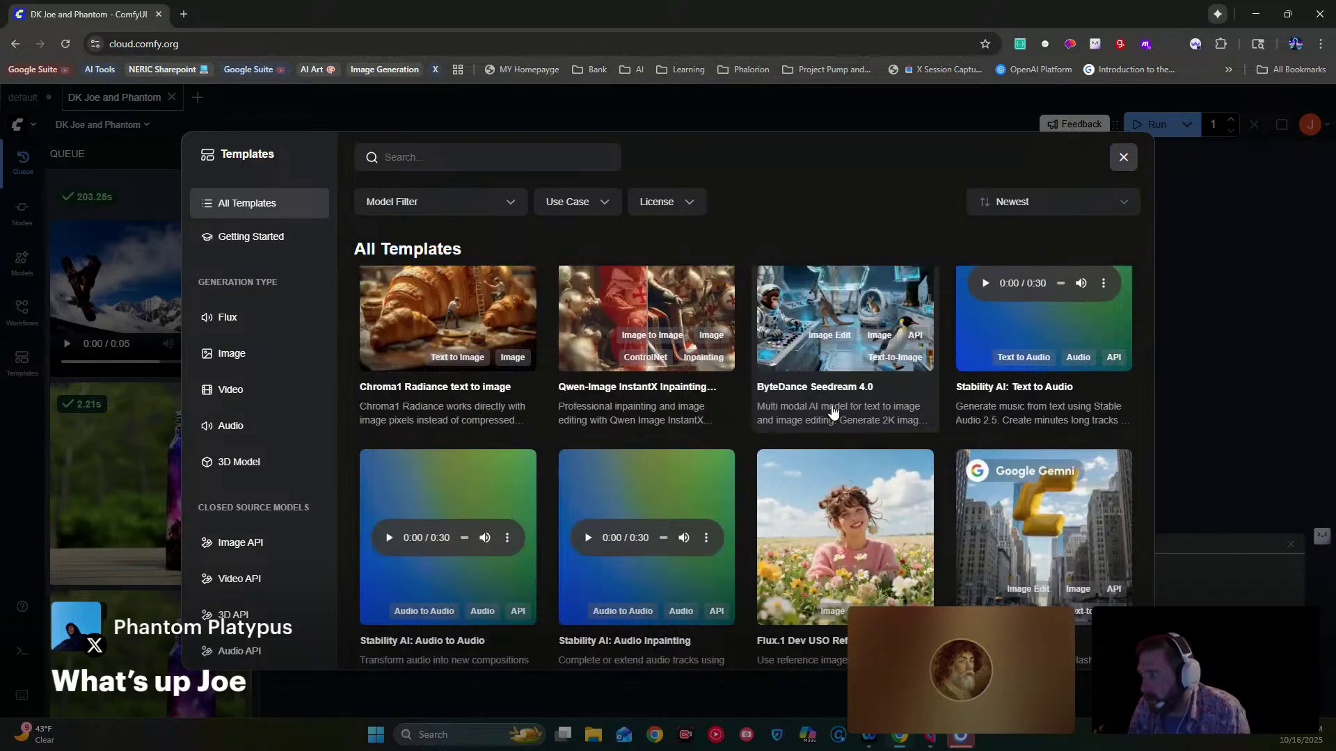
{"action": "scroll", "coordinate": [666, 444], "scroll_direction": "up", "scroll_amount": 5}
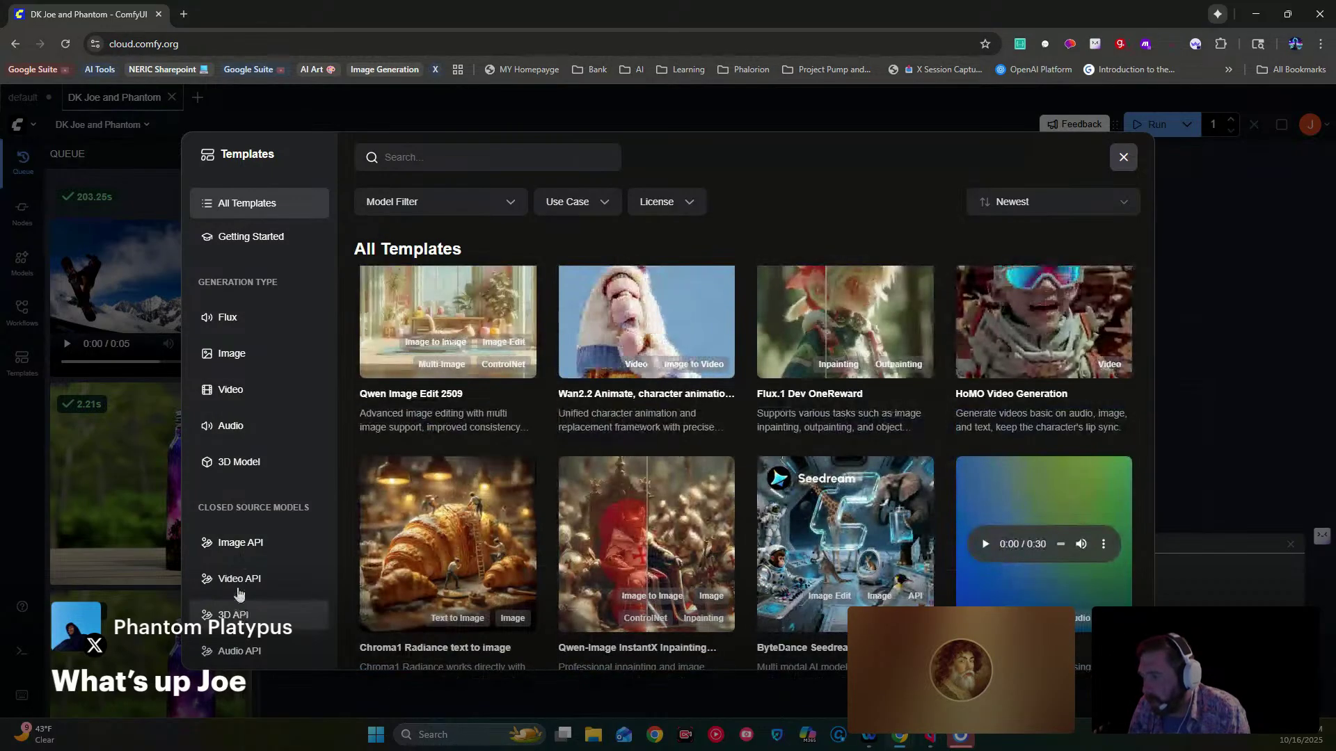
{"action": "left_click", "coordinate": [237, 579]}
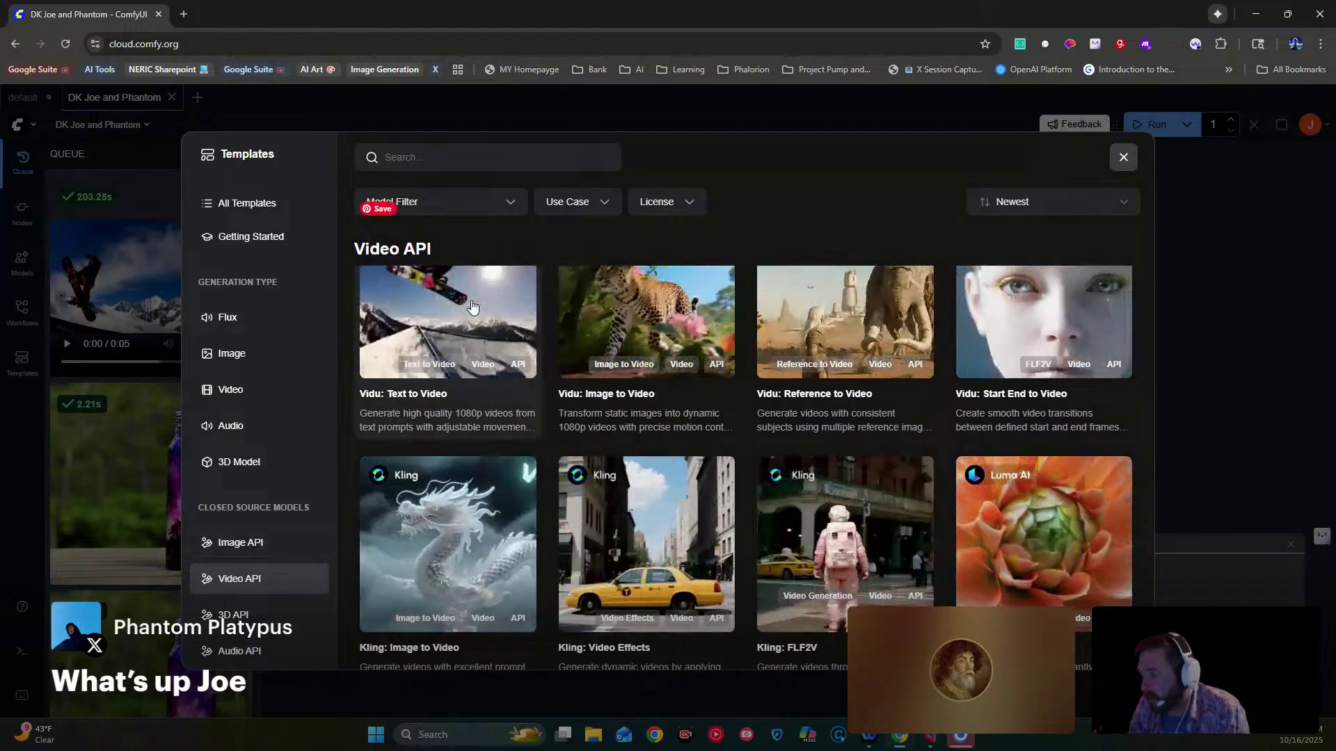
{"action": "left_click", "coordinate": [446, 338]}
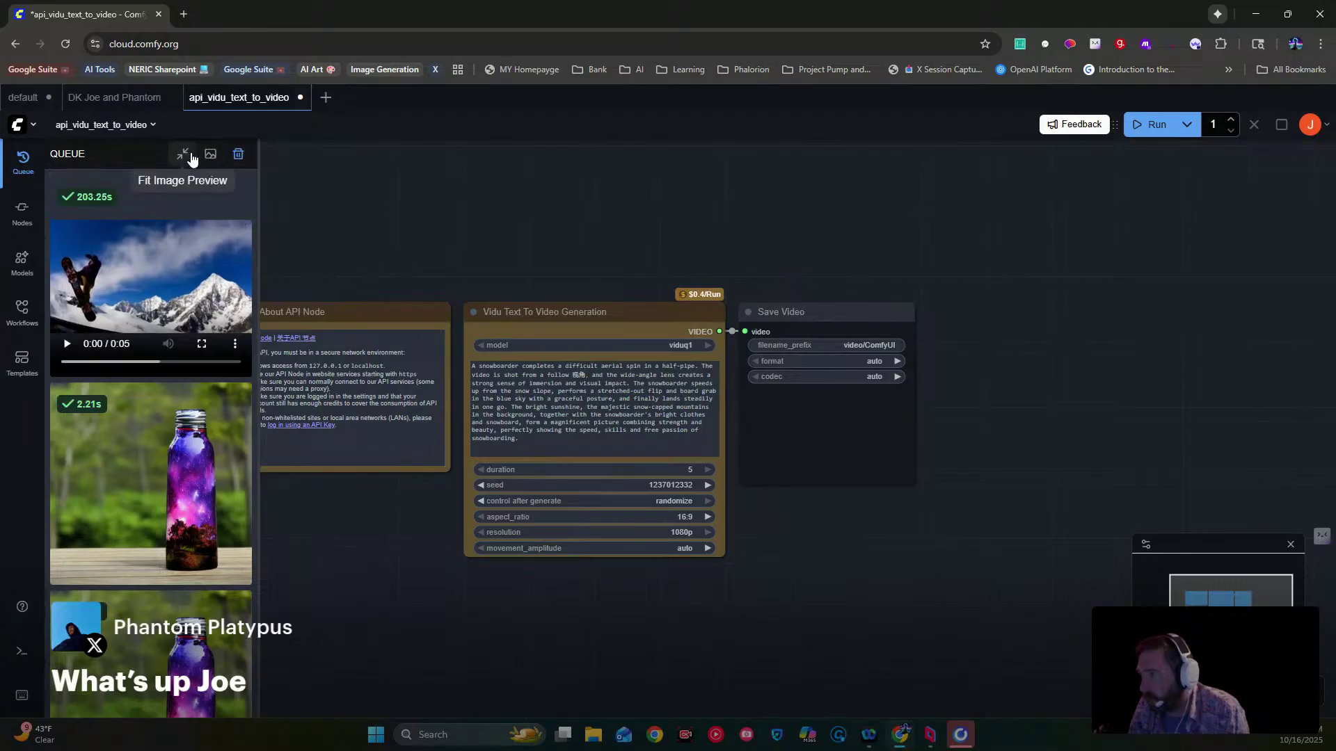
- Hide the queue and move the About API Node note to the canvas's upper-left area, colored black
{"action": "left_click", "coordinate": [22, 161]}
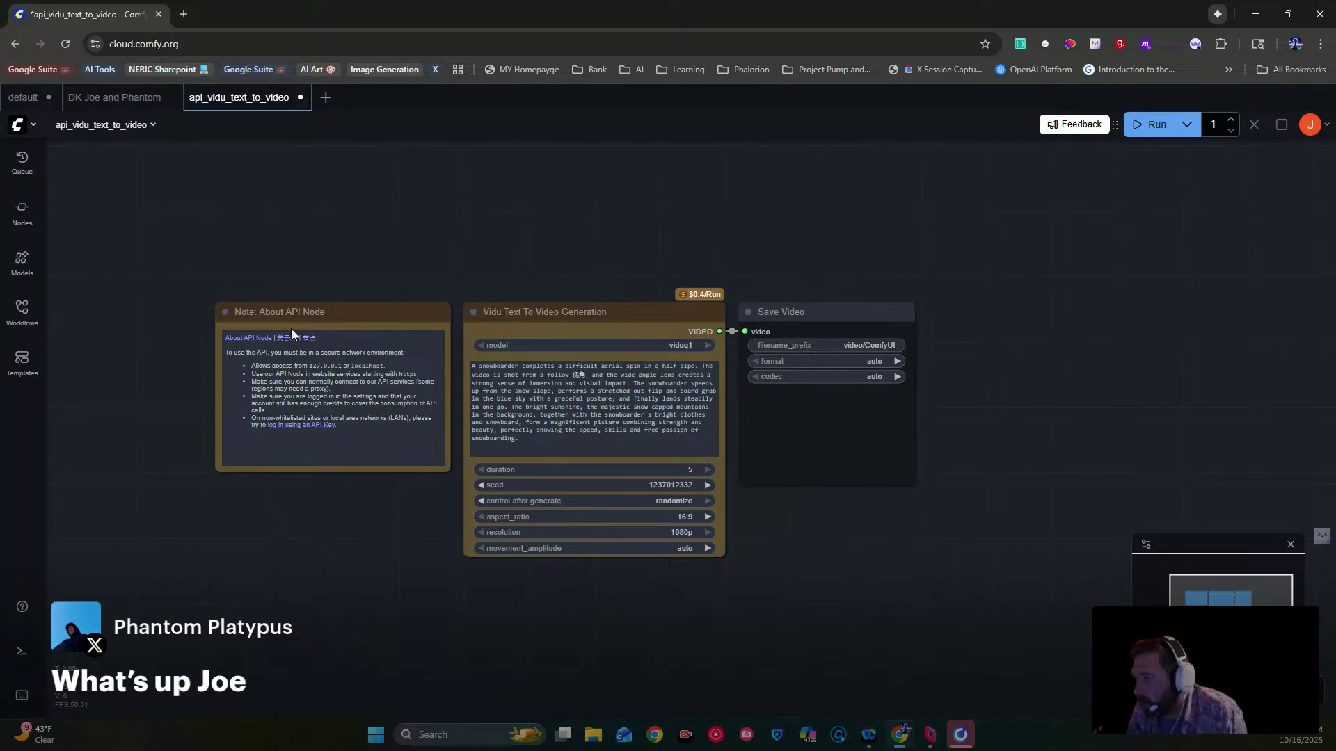
{"action": "left_click_drag", "start_coordinate": [316, 319], "coordinate": [193, 179]}
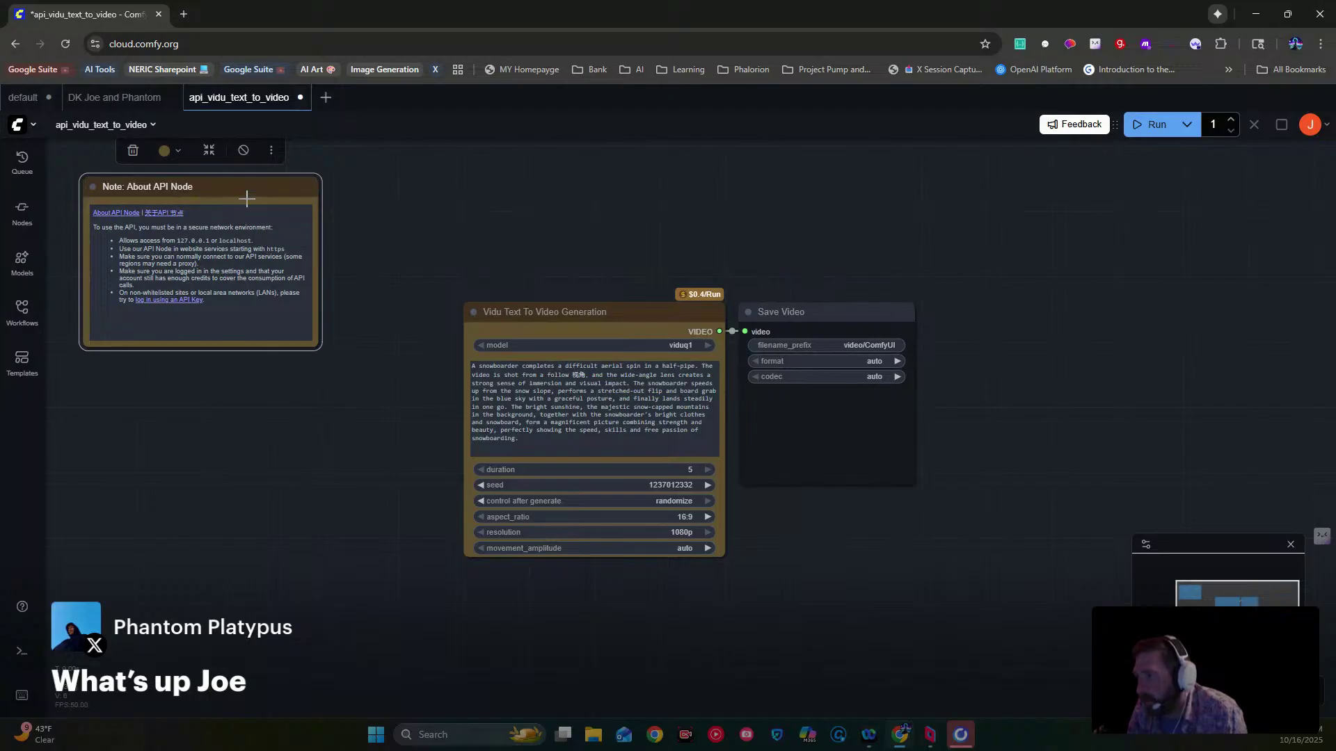
{"action": "left_click", "coordinate": [272, 151]}
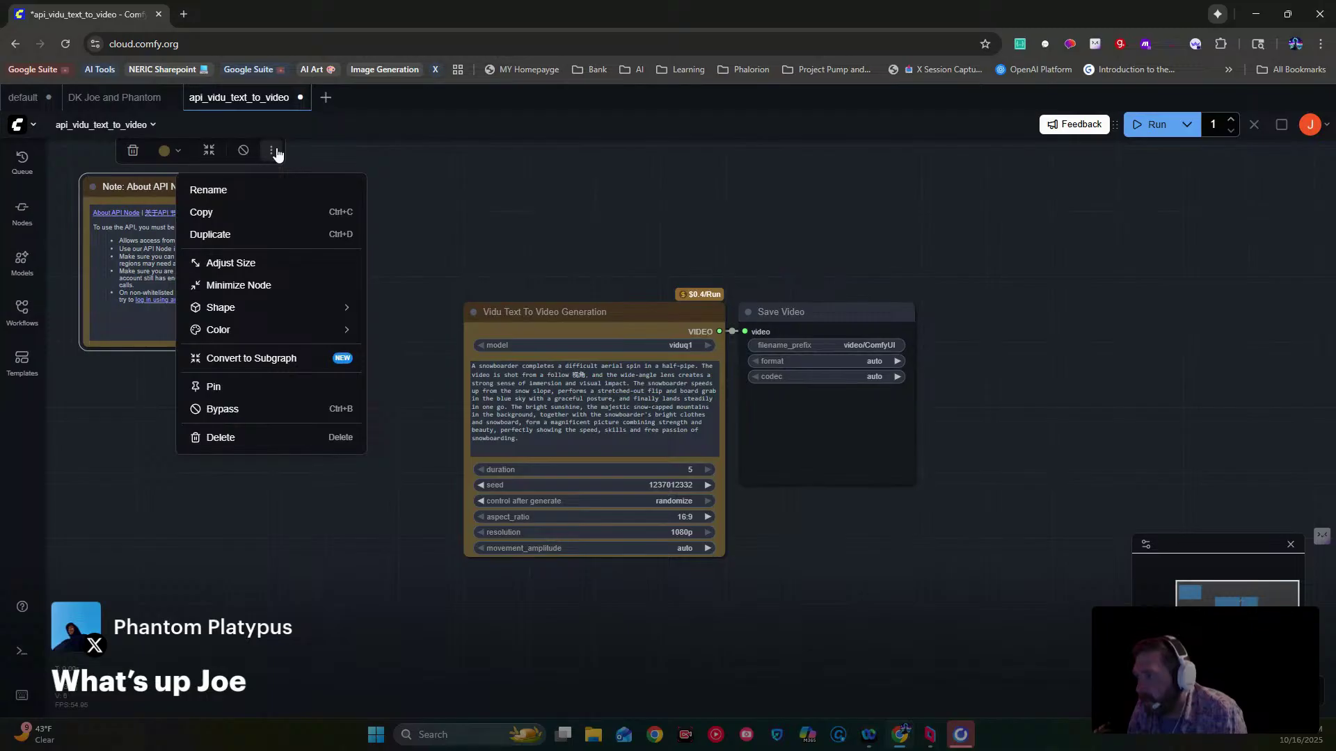
{"action": "left_click", "coordinate": [254, 336]}
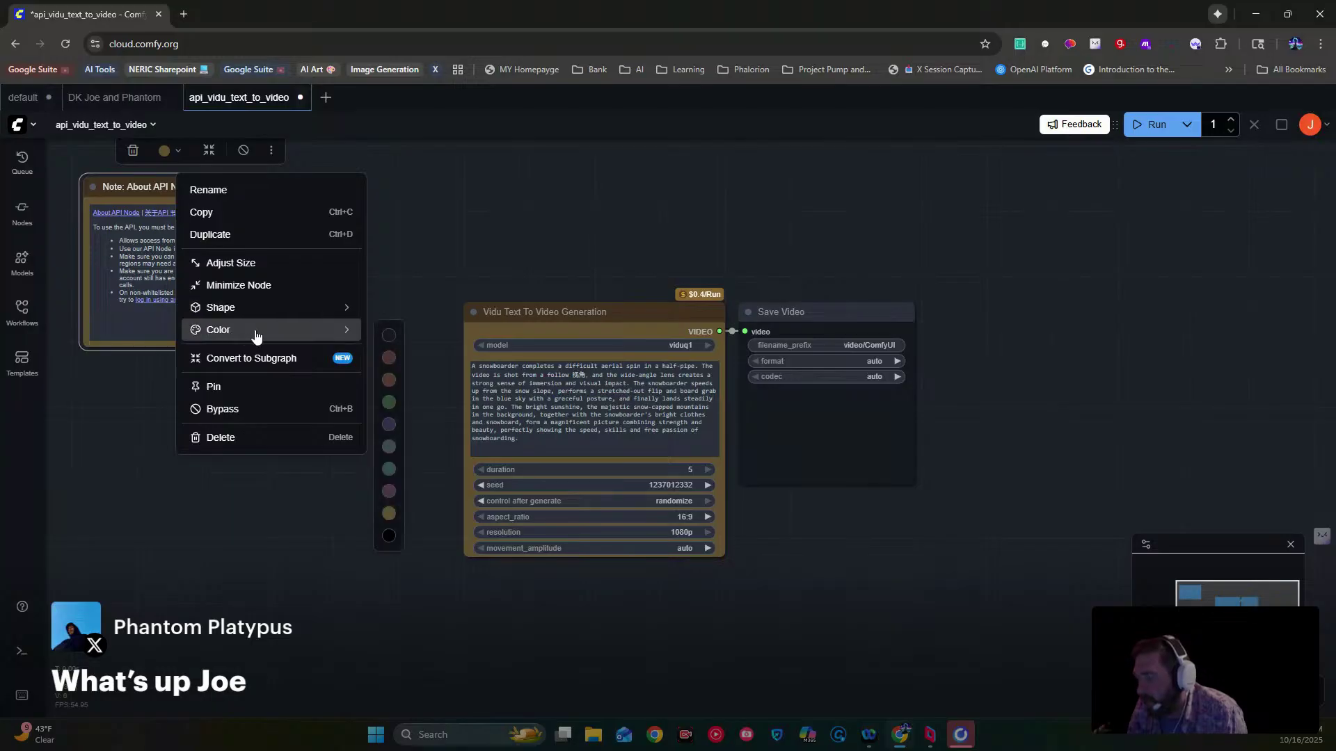
{"action": "left_click", "coordinate": [388, 536]}
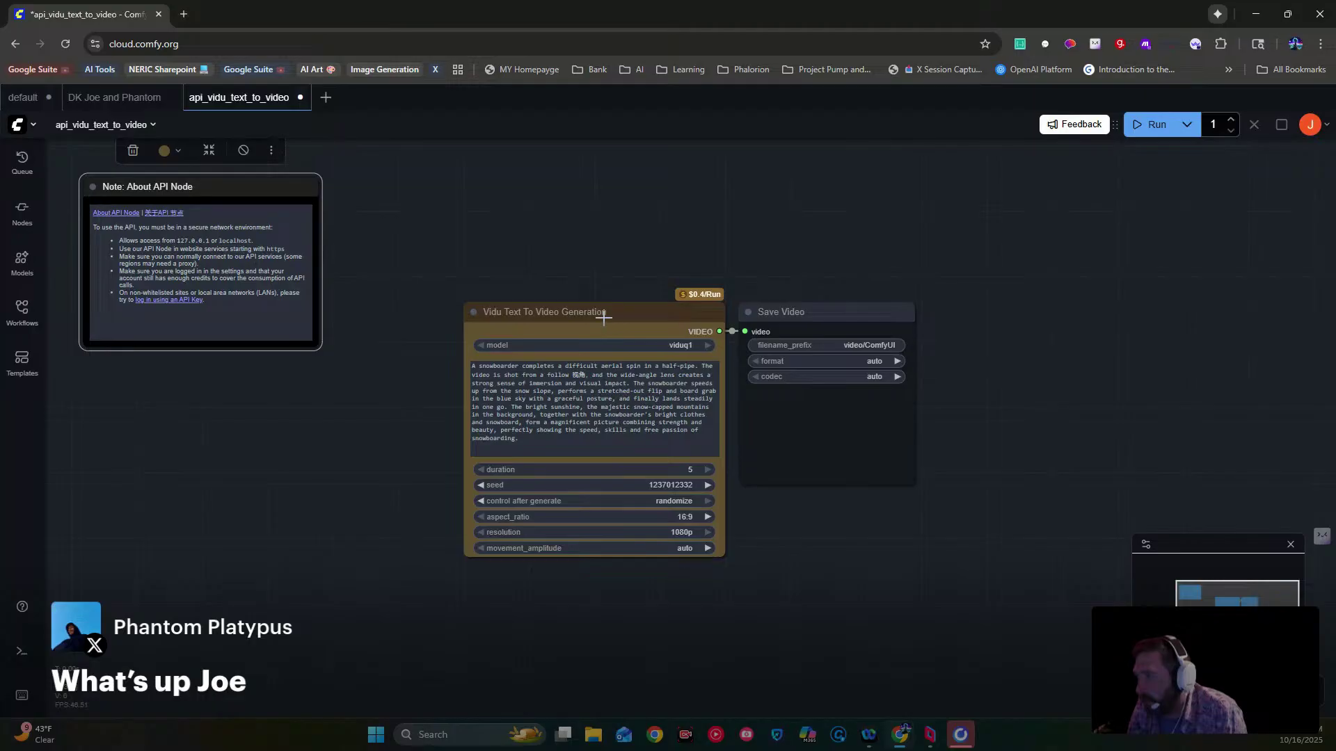
- Place the Vidu Text To Video Generation node beside the API note and select its entire snowboarder prompt text
{"action": "left_click_drag", "start_coordinate": [633, 315], "coordinate": [510, 193]}
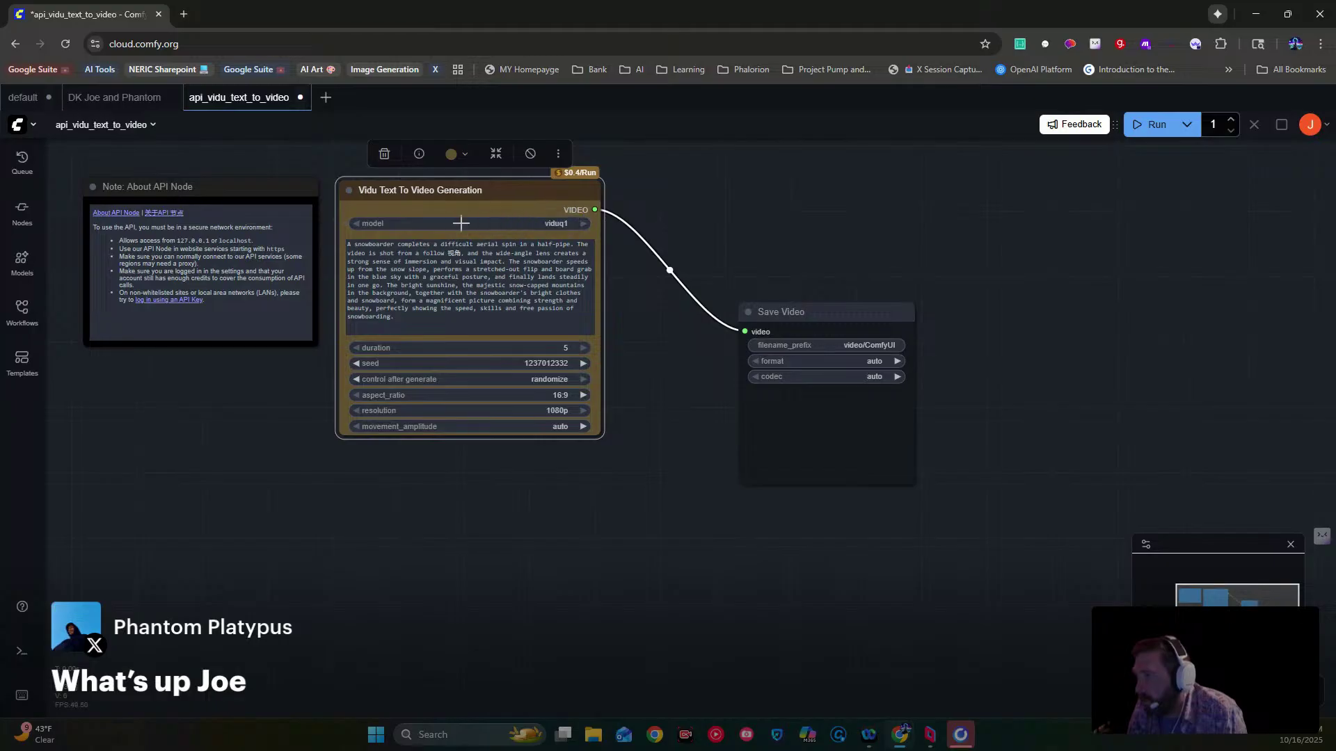
{"action": "left_click", "coordinate": [383, 289]}
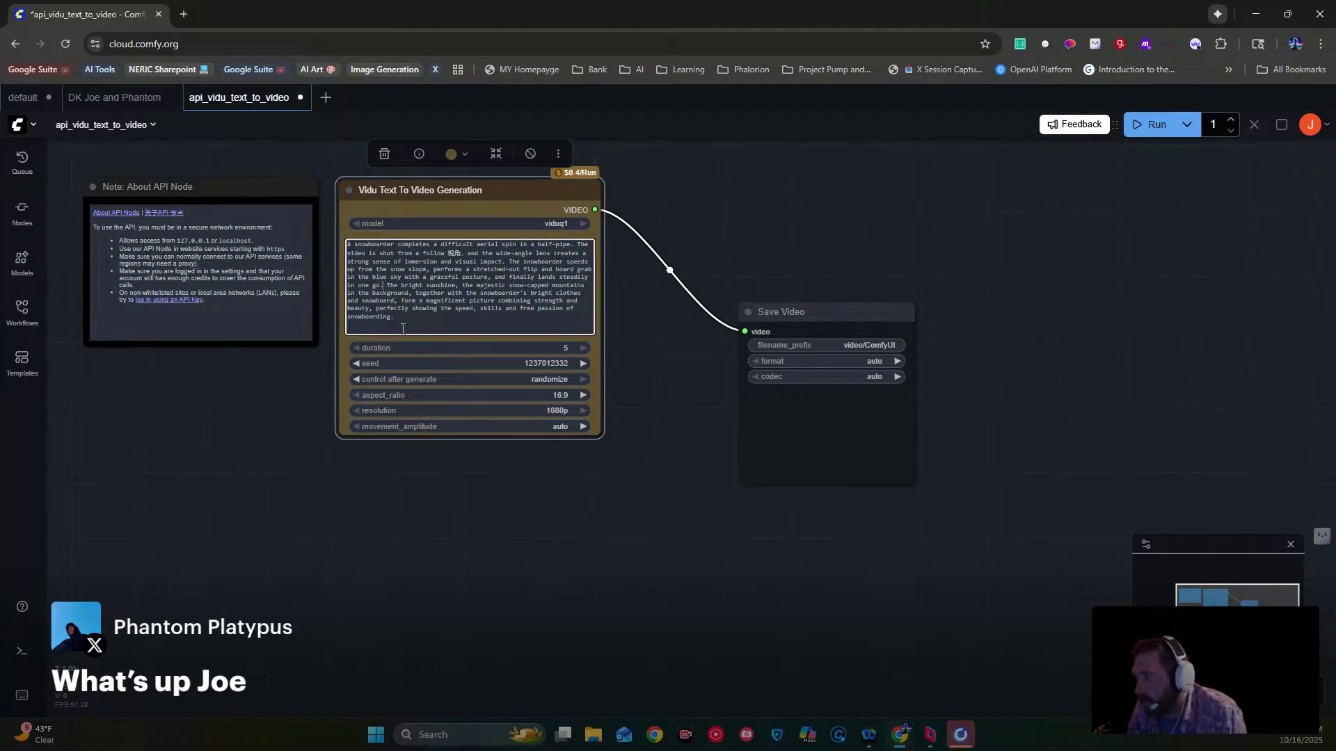
{"action": "left_click_drag", "start_coordinate": [395, 317], "coordinate": [292, 243]}
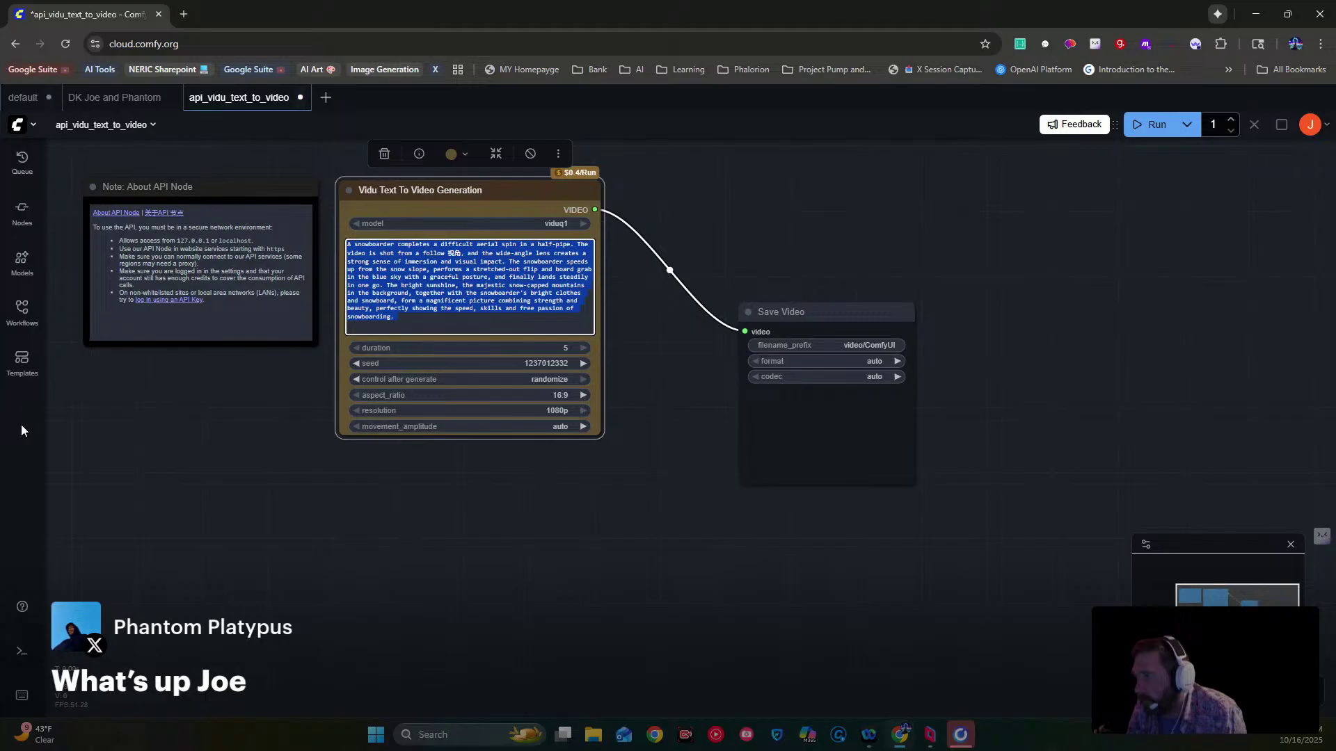
- Browse the template library, comparing the Video API and Video categories
{"action": "left_click", "coordinate": [21, 368]}
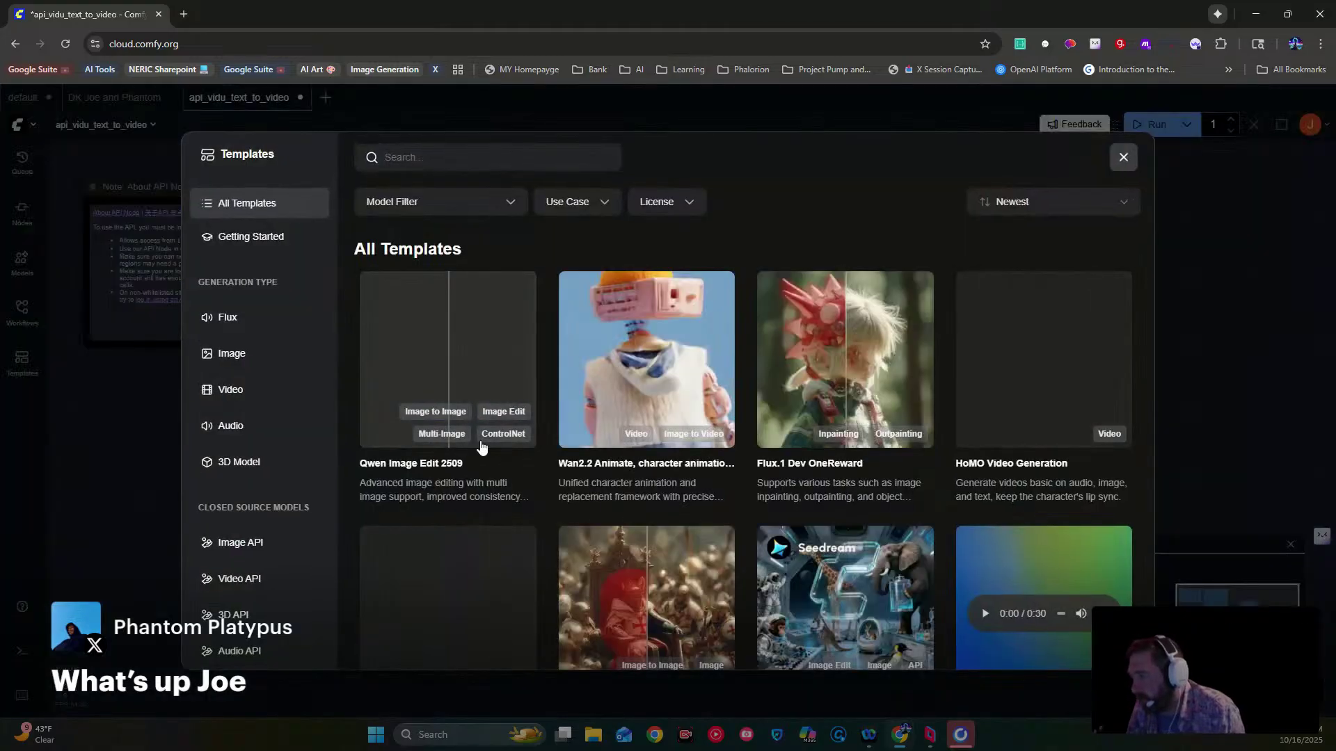
{"action": "scroll", "coordinate": [473, 438], "scroll_direction": "down", "scroll_amount": 2}
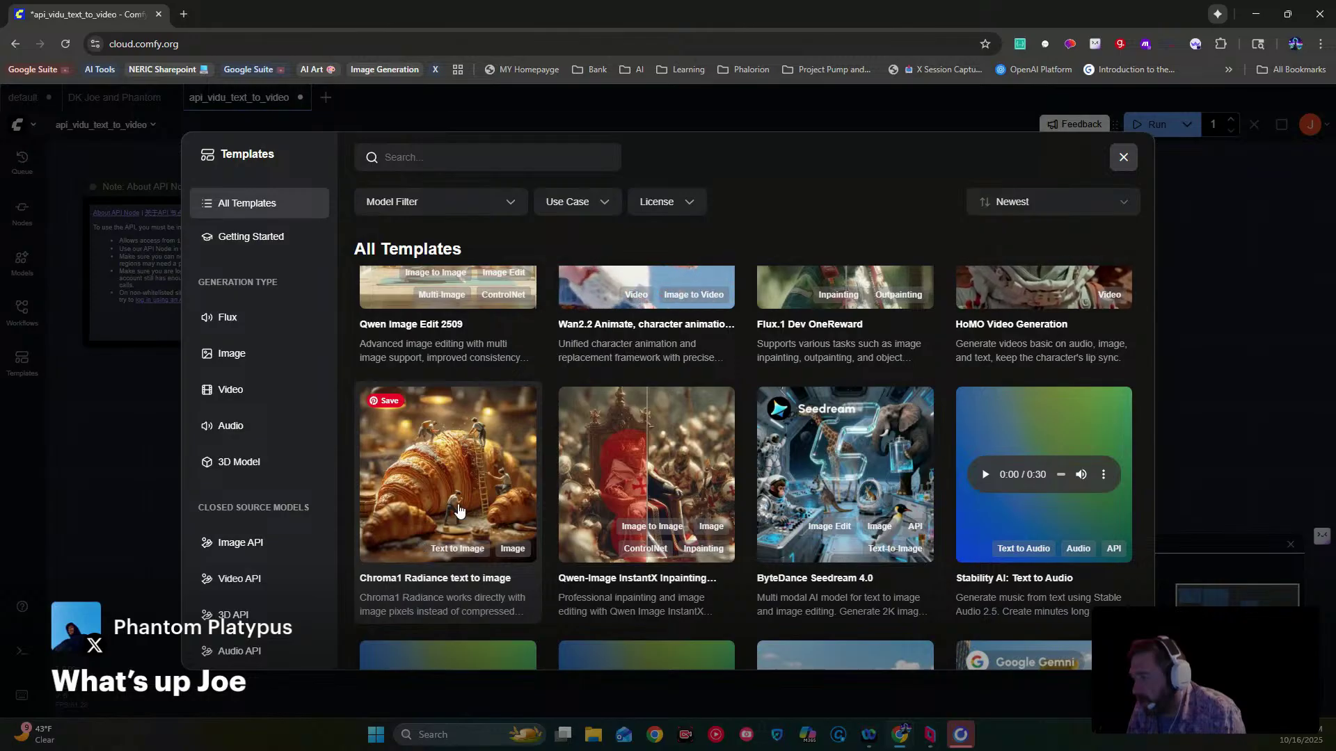
{"action": "left_click", "coordinate": [279, 583]}
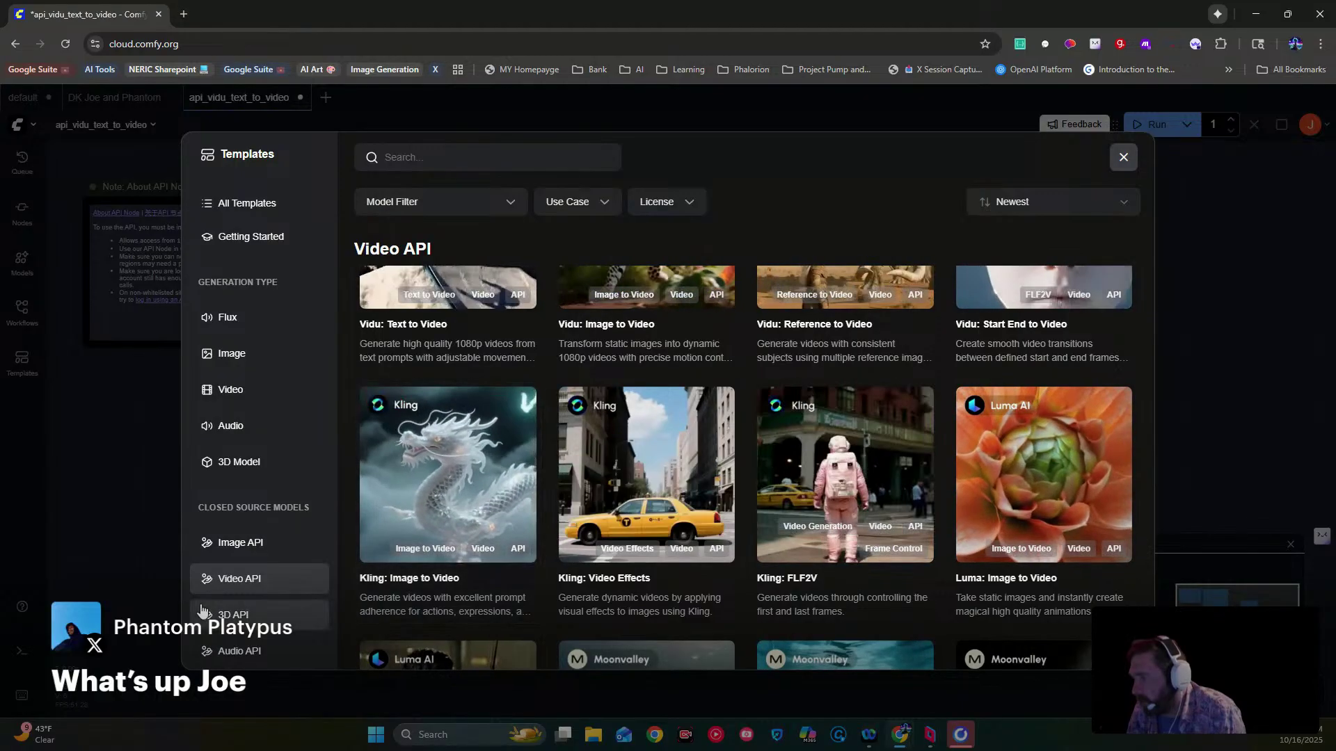
{"action": "scroll", "coordinate": [271, 585], "scroll_direction": "down", "scroll_amount": 1}
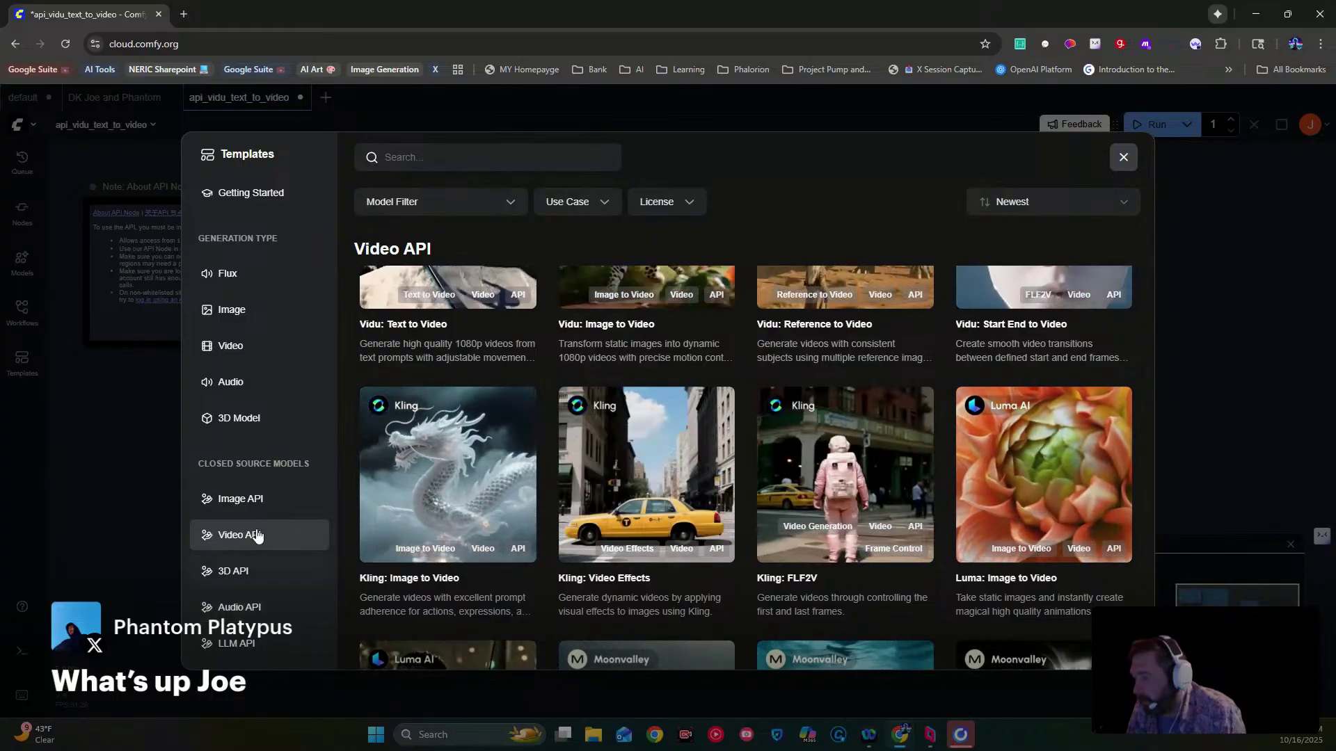
{"action": "scroll", "coordinate": [256, 540], "scroll_direction": "up", "scroll_amount": 1}
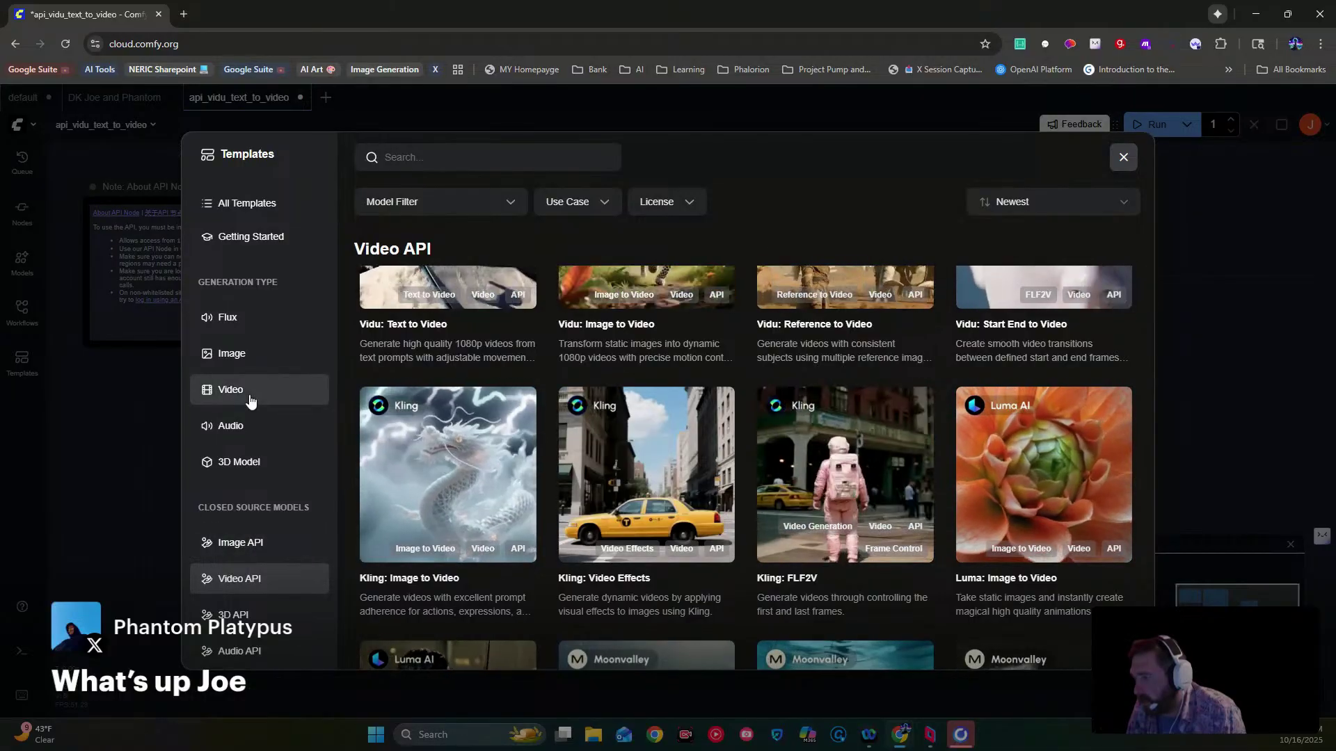
{"action": "left_click", "coordinate": [251, 395]}
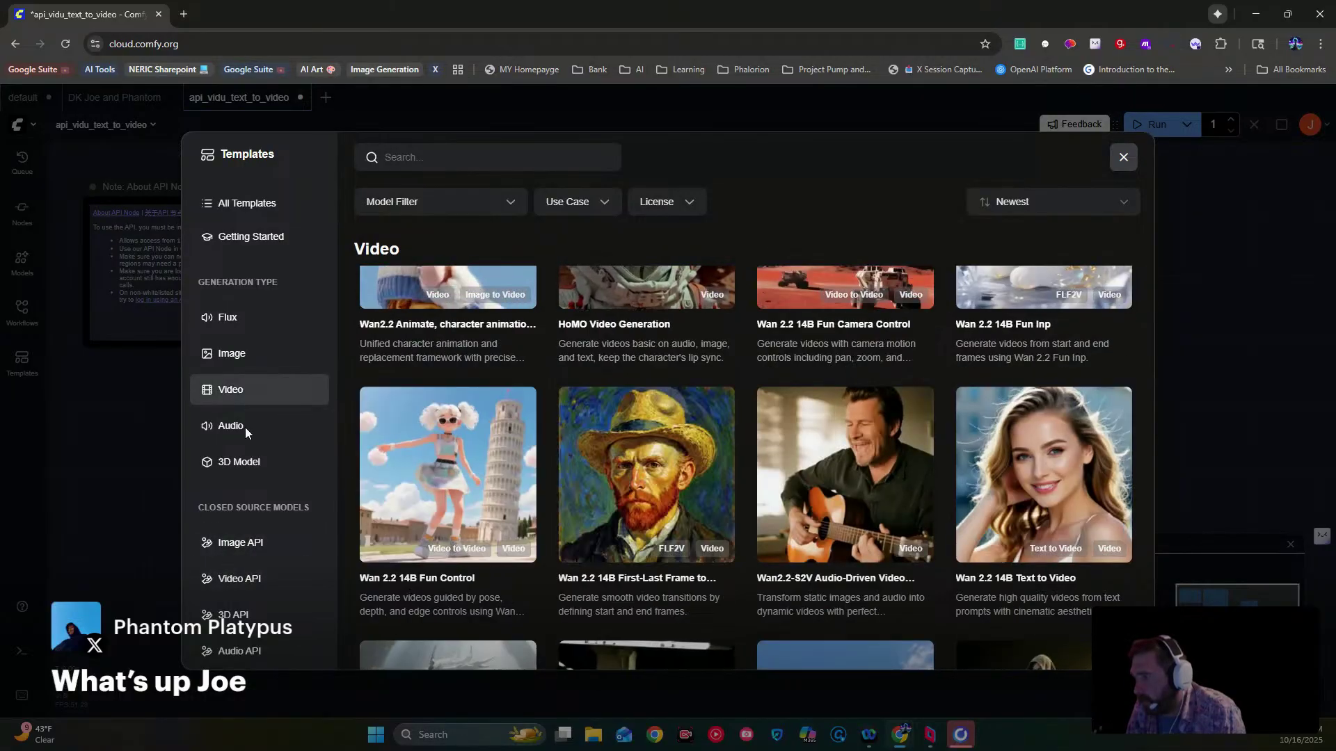
- Load the "PixVerse: Text to Video" template from the Video API category
{"action": "left_click", "coordinate": [239, 585]}
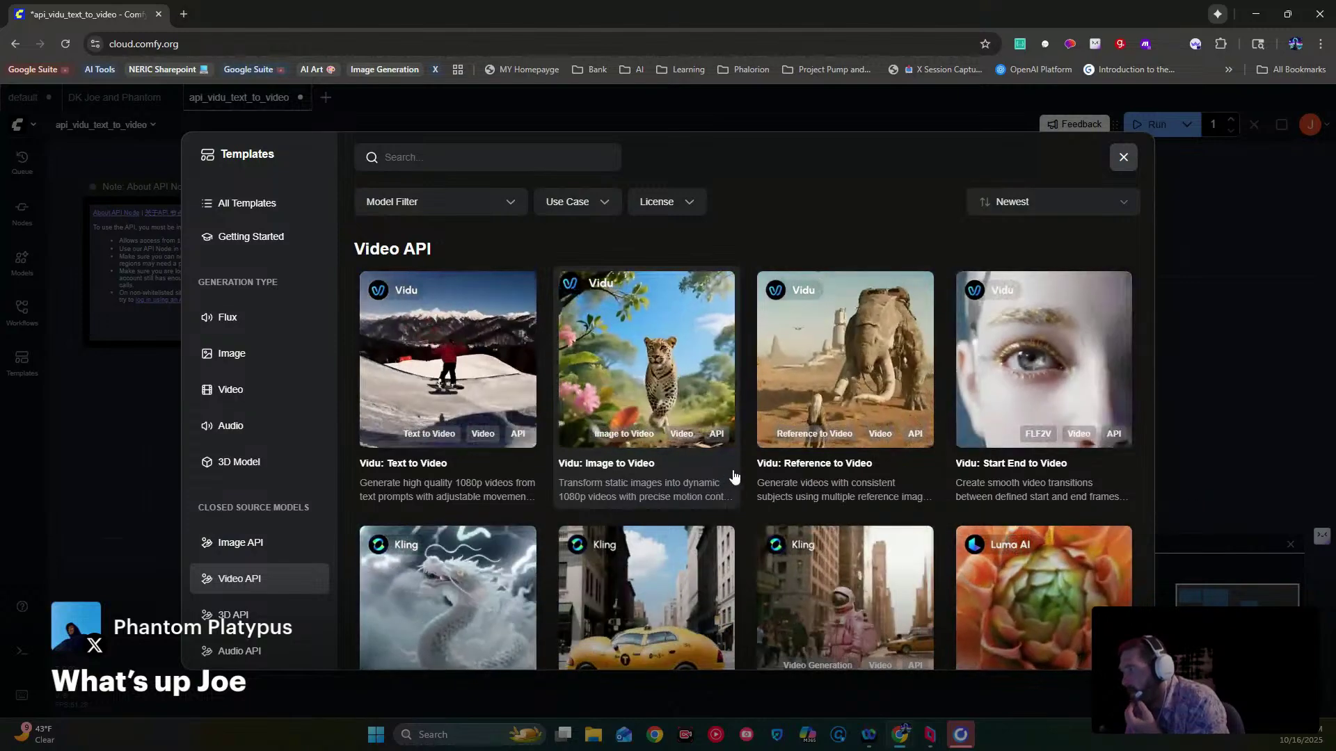
{"action": "scroll", "coordinate": [685, 481], "scroll_direction": "down", "scroll_amount": 2}
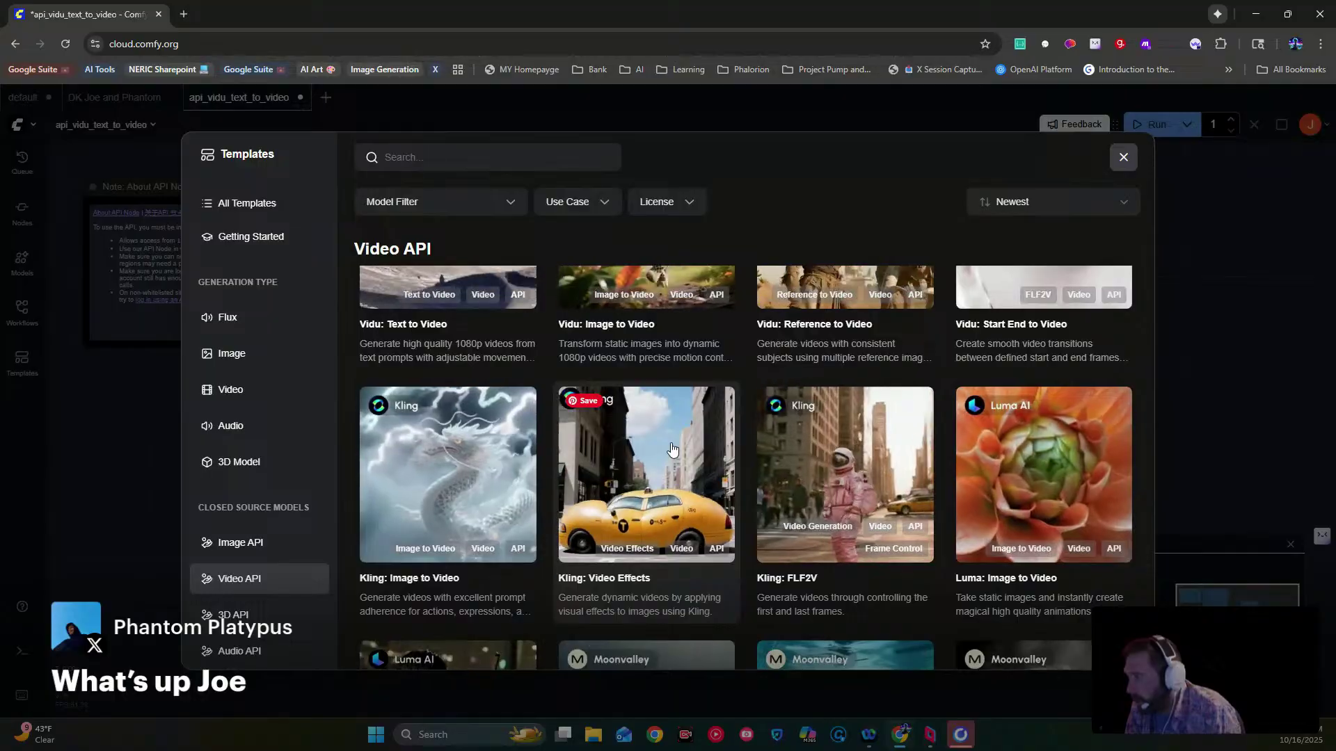
{"action": "scroll", "coordinate": [741, 478], "scroll_direction": "up", "scroll_amount": 2}
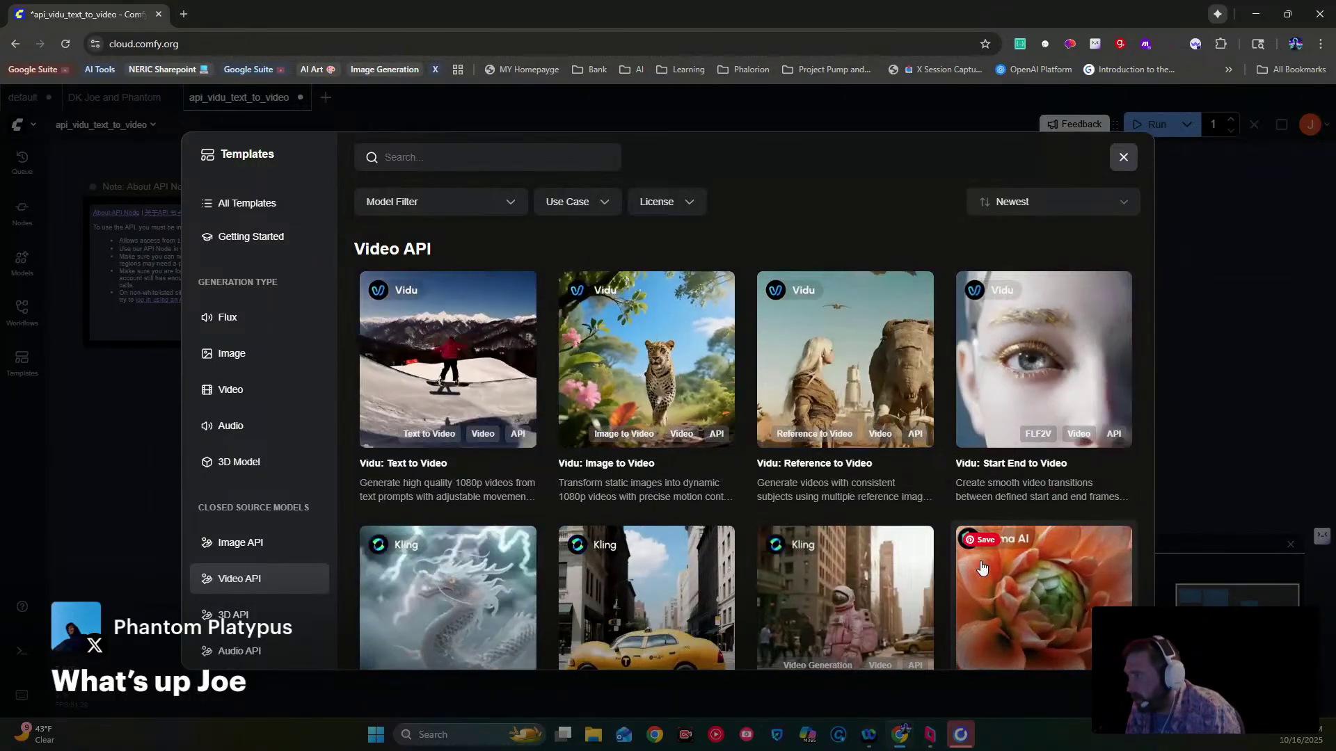
{"action": "scroll", "coordinate": [980, 501], "scroll_direction": "down", "scroll_amount": 2}
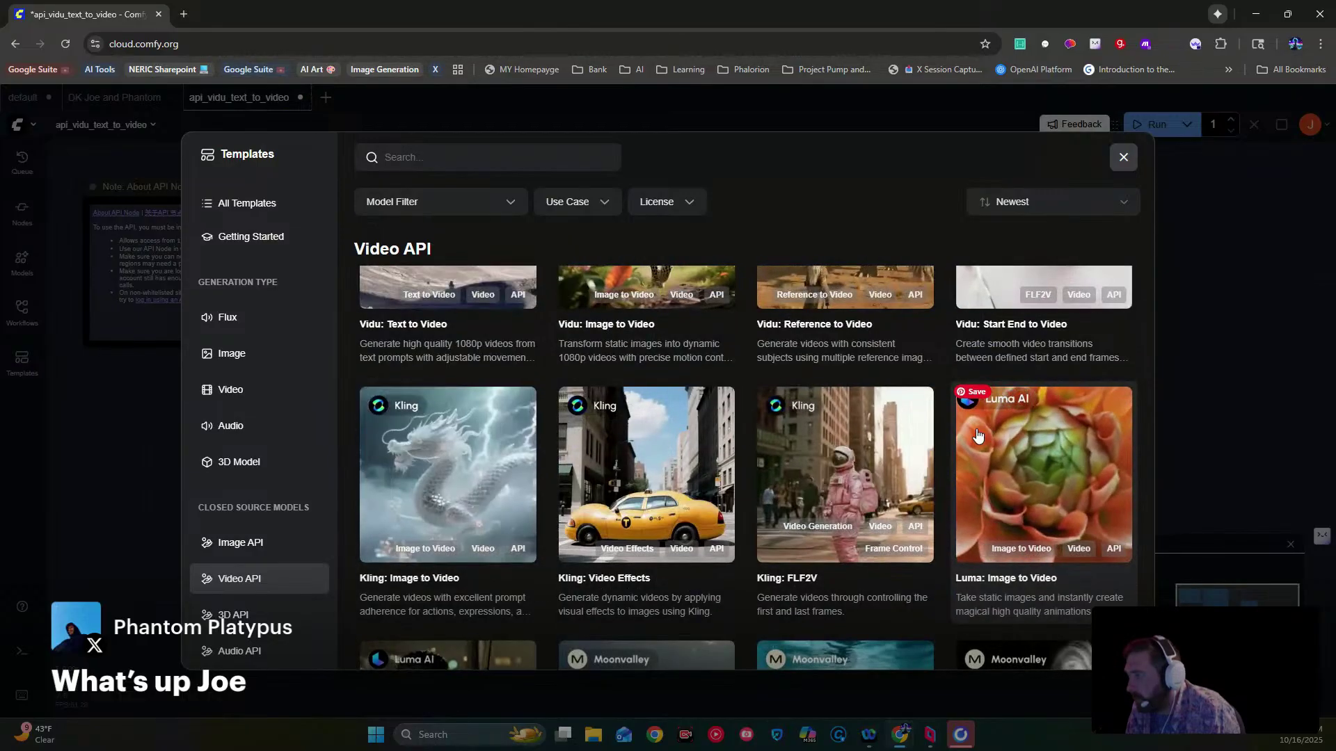
{"action": "scroll", "coordinate": [796, 344], "scroll_direction": "down", "scroll_amount": 2}
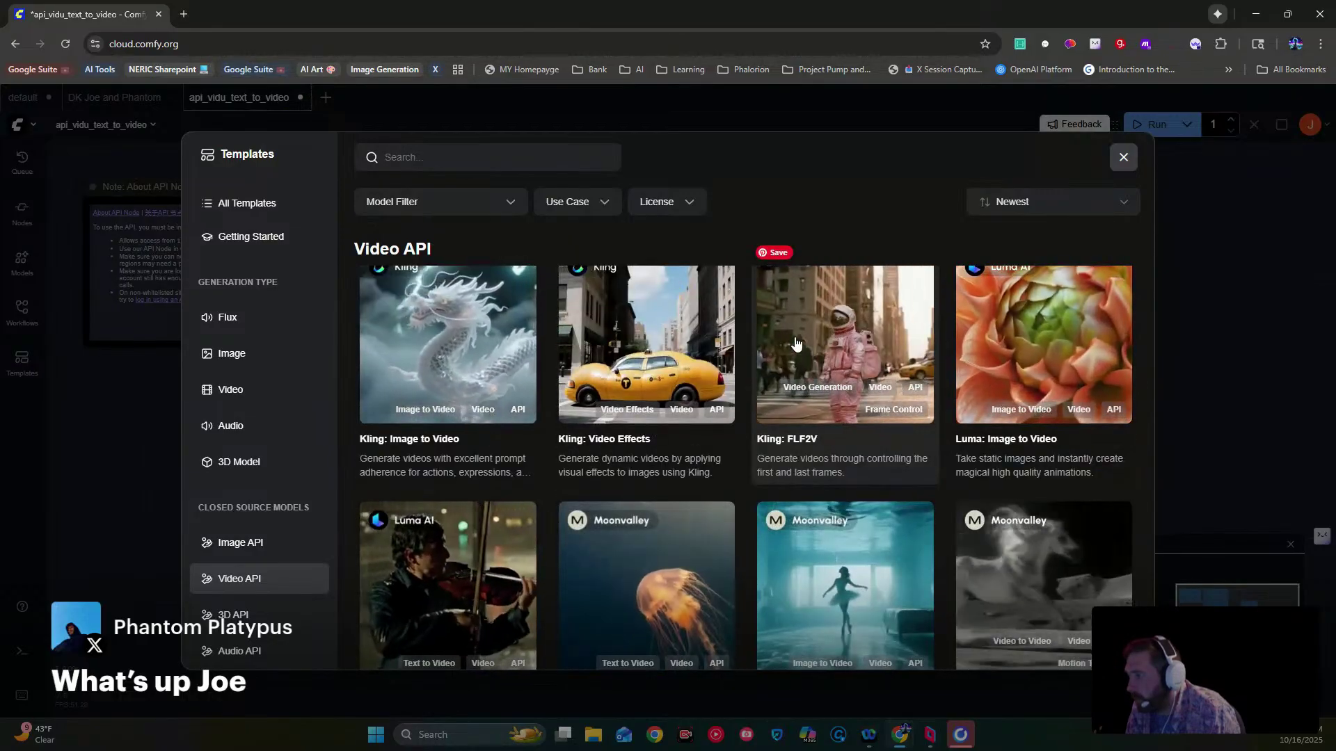
{"action": "scroll", "coordinate": [797, 344], "scroll_direction": "down", "scroll_amount": 2}
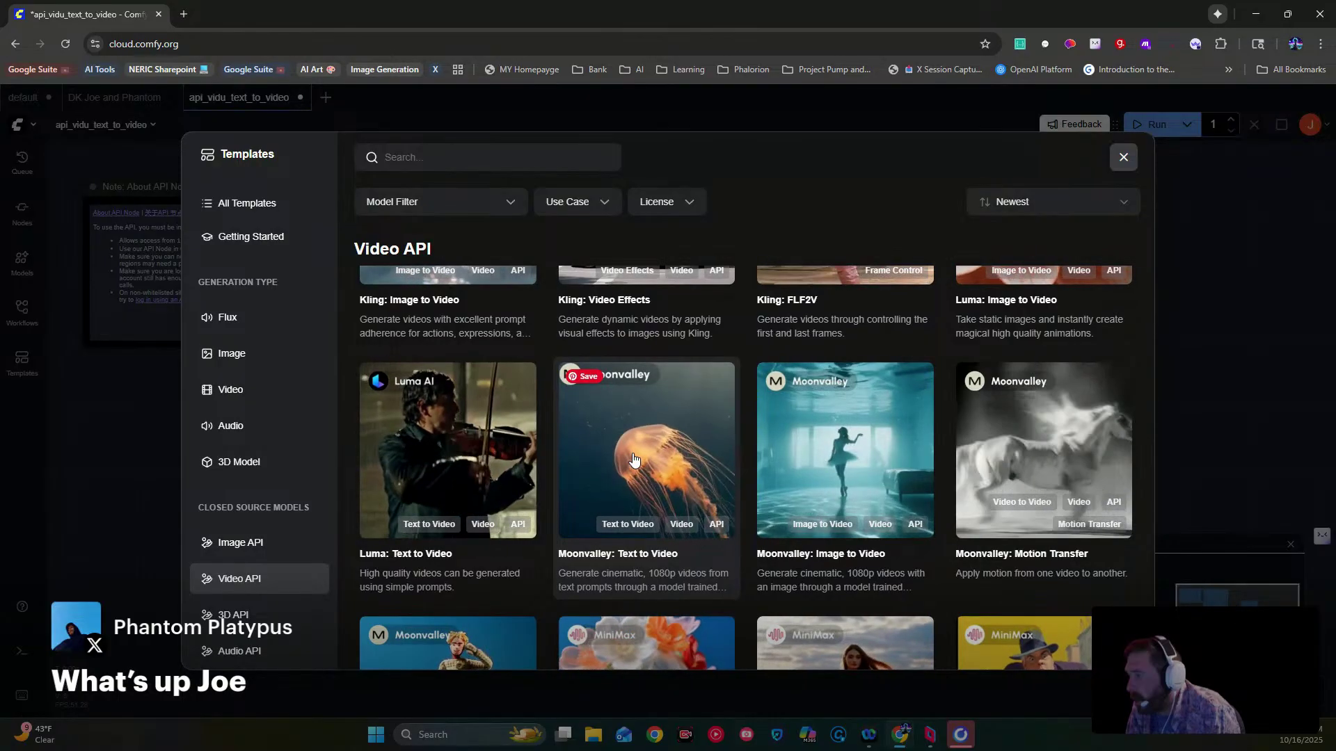
{"action": "scroll", "coordinate": [634, 459], "scroll_direction": "down", "scroll_amount": 2}
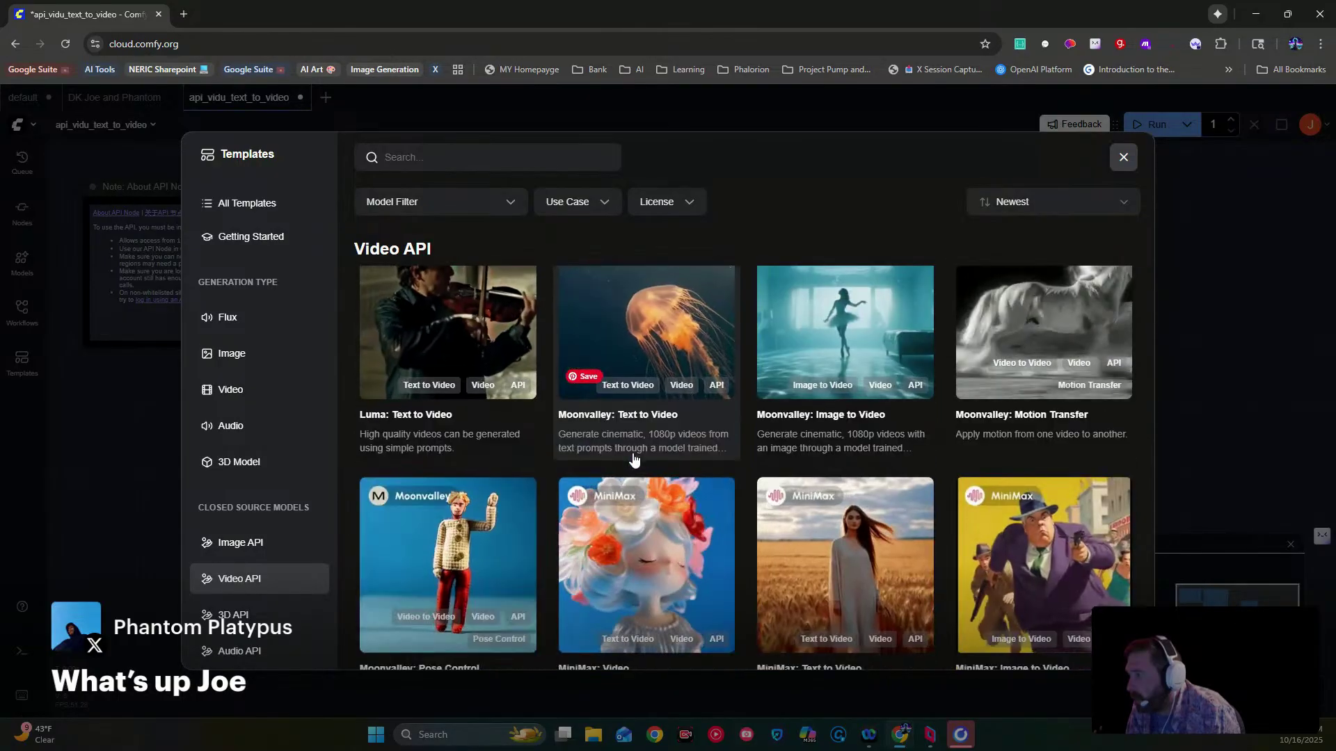
{"action": "scroll", "coordinate": [635, 473], "scroll_direction": "down", "scroll_amount": 1}
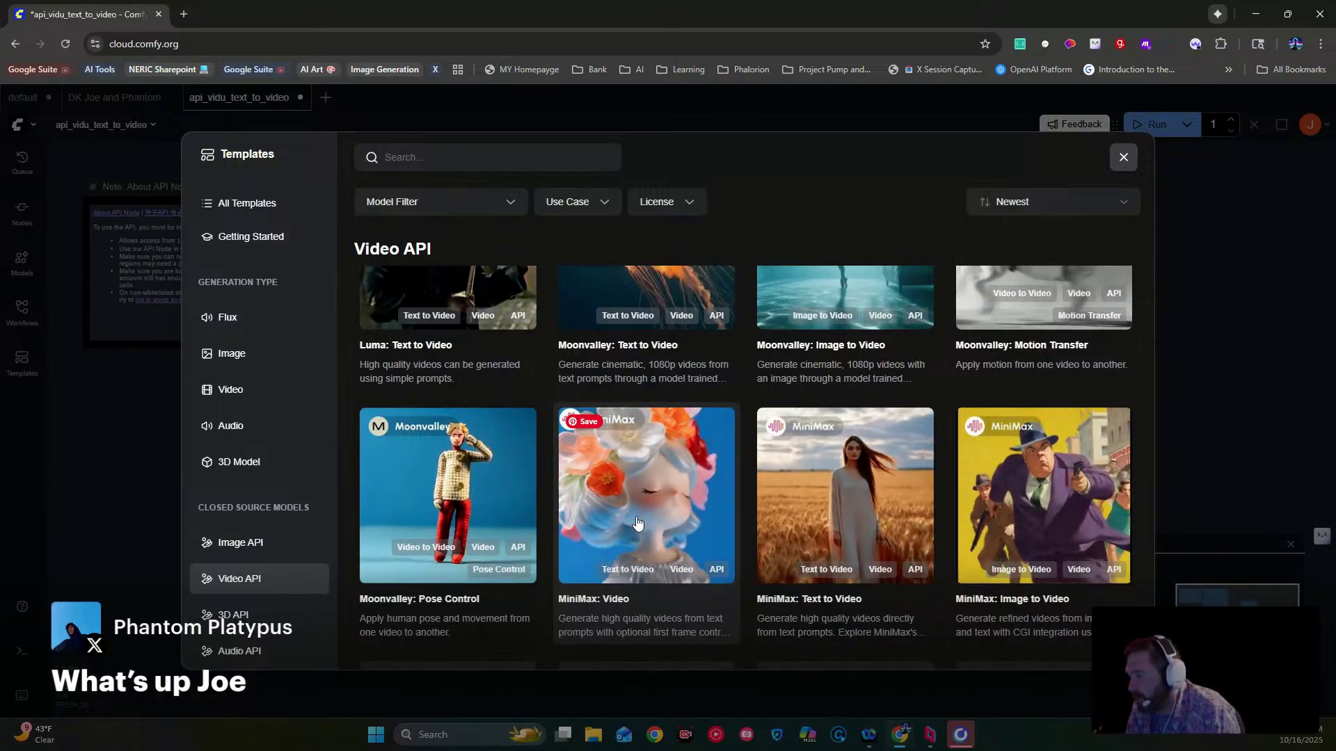
{"action": "scroll", "coordinate": [636, 519], "scroll_direction": "down", "scroll_amount": 2}
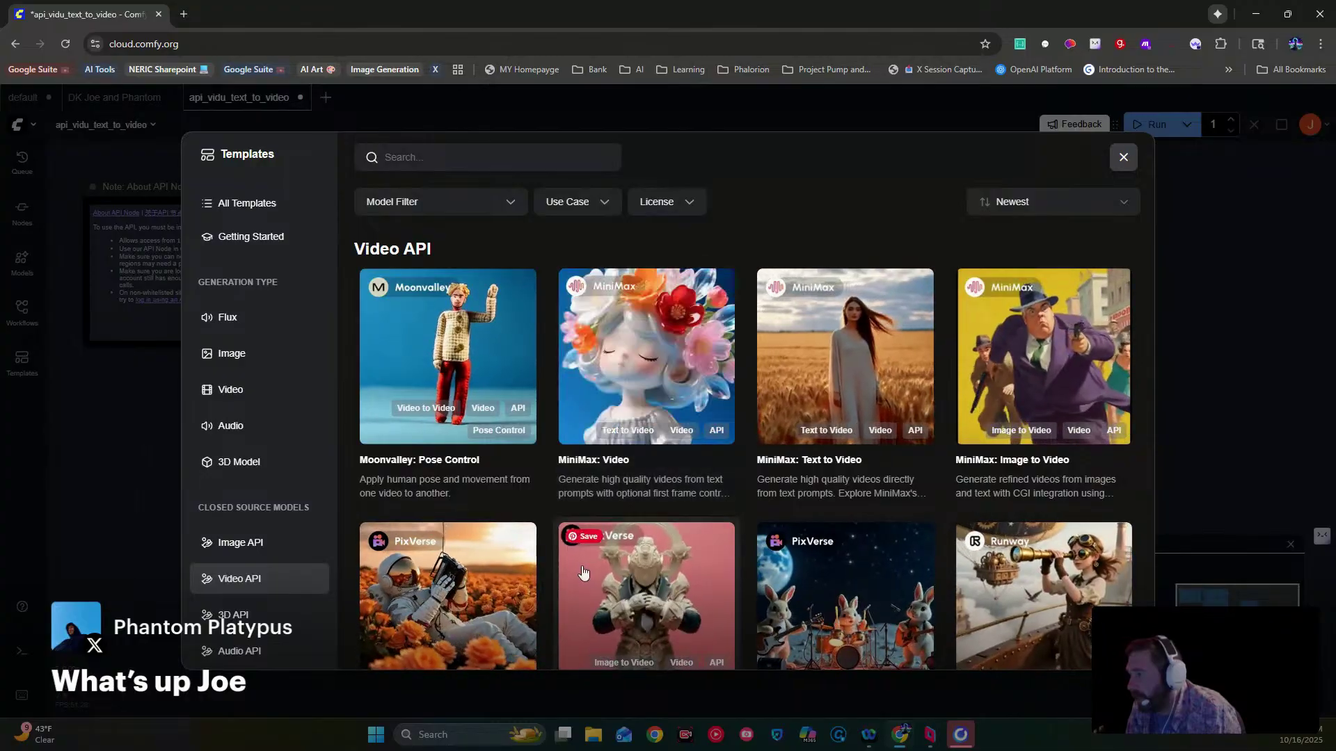
{"action": "scroll", "coordinate": [583, 572], "scroll_direction": "down", "scroll_amount": 3}
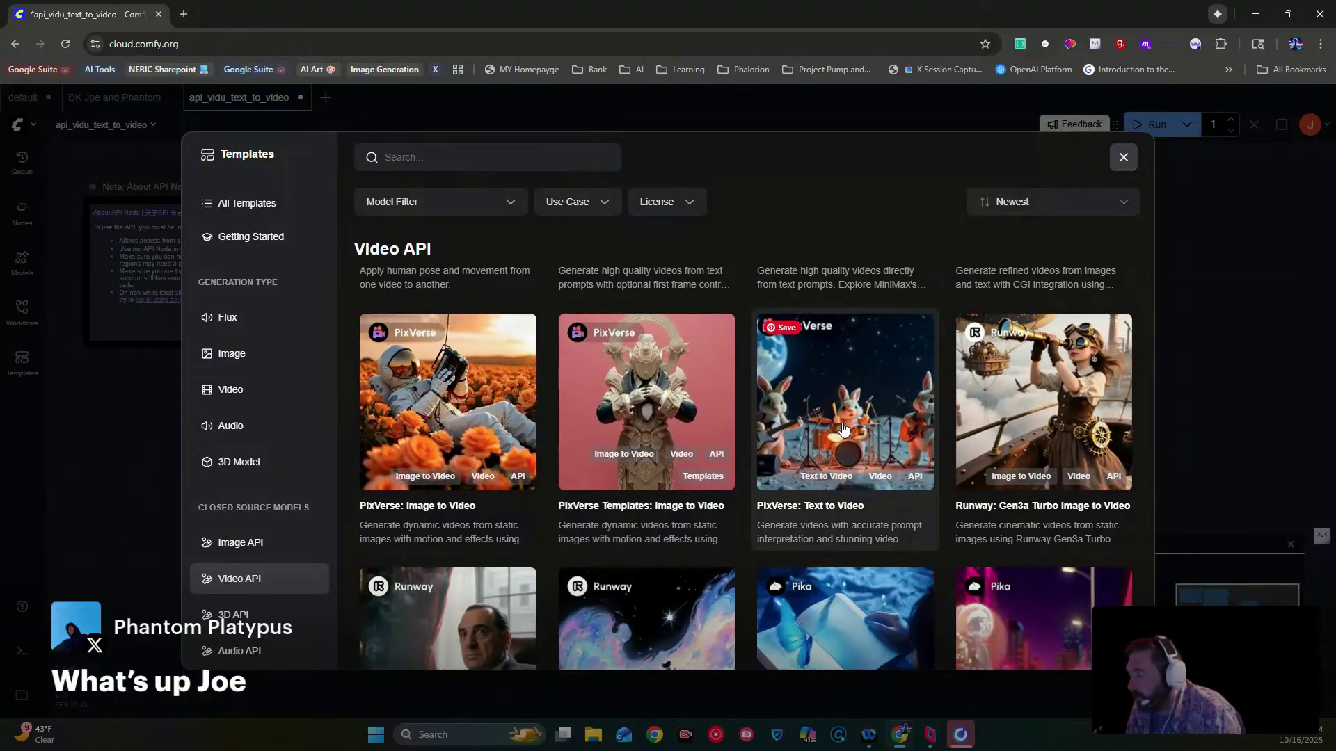
{"action": "left_click", "coordinate": [844, 428]}
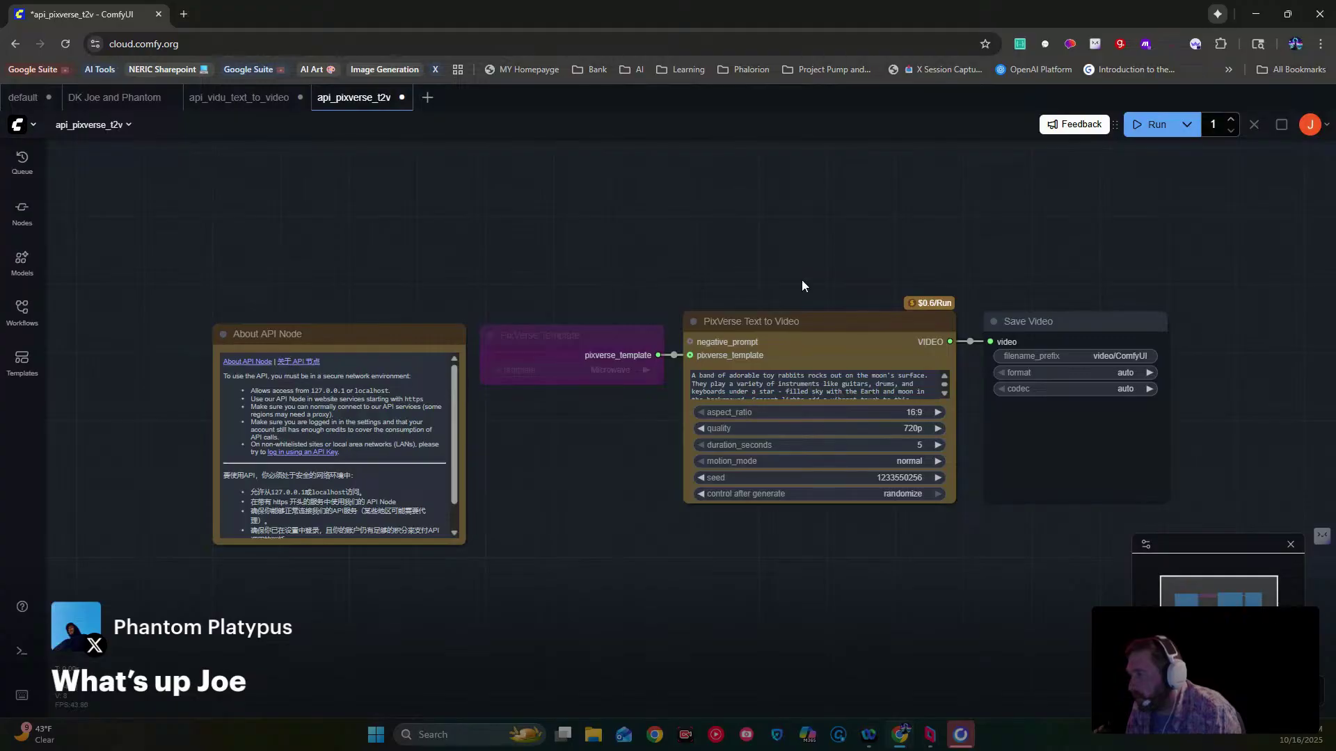
- Replace the PixVerse node's prompt with "Three Blind mice inside of a jack o lantern playing instraments by candle light orbital shot le"
{"action": "left_click", "coordinate": [806, 388]}
{"action": "scroll", "coordinate": [806, 389], "scroll_direction": "down", "scroll_amount": 1}
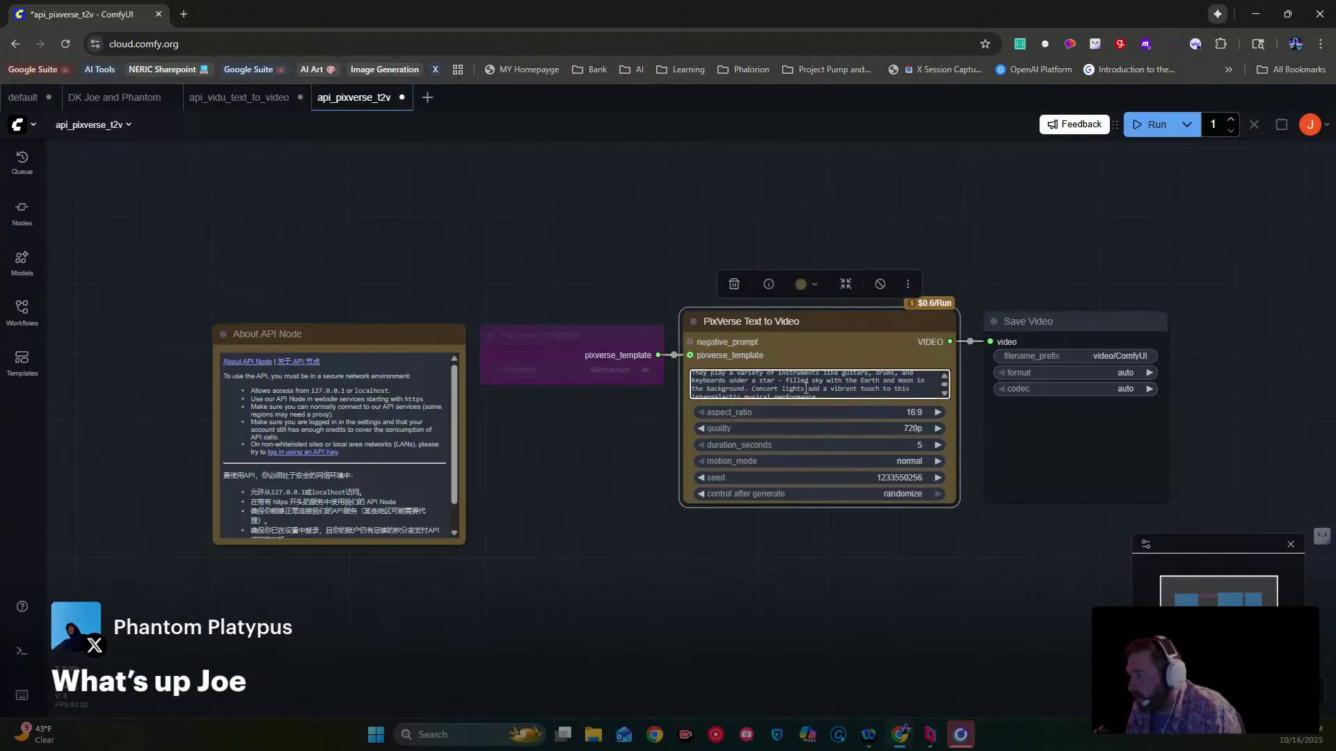
{"action": "scroll", "coordinate": [806, 388], "scroll_direction": "down", "scroll_amount": 1}
{"action": "key", "text": "ctrl+a"}
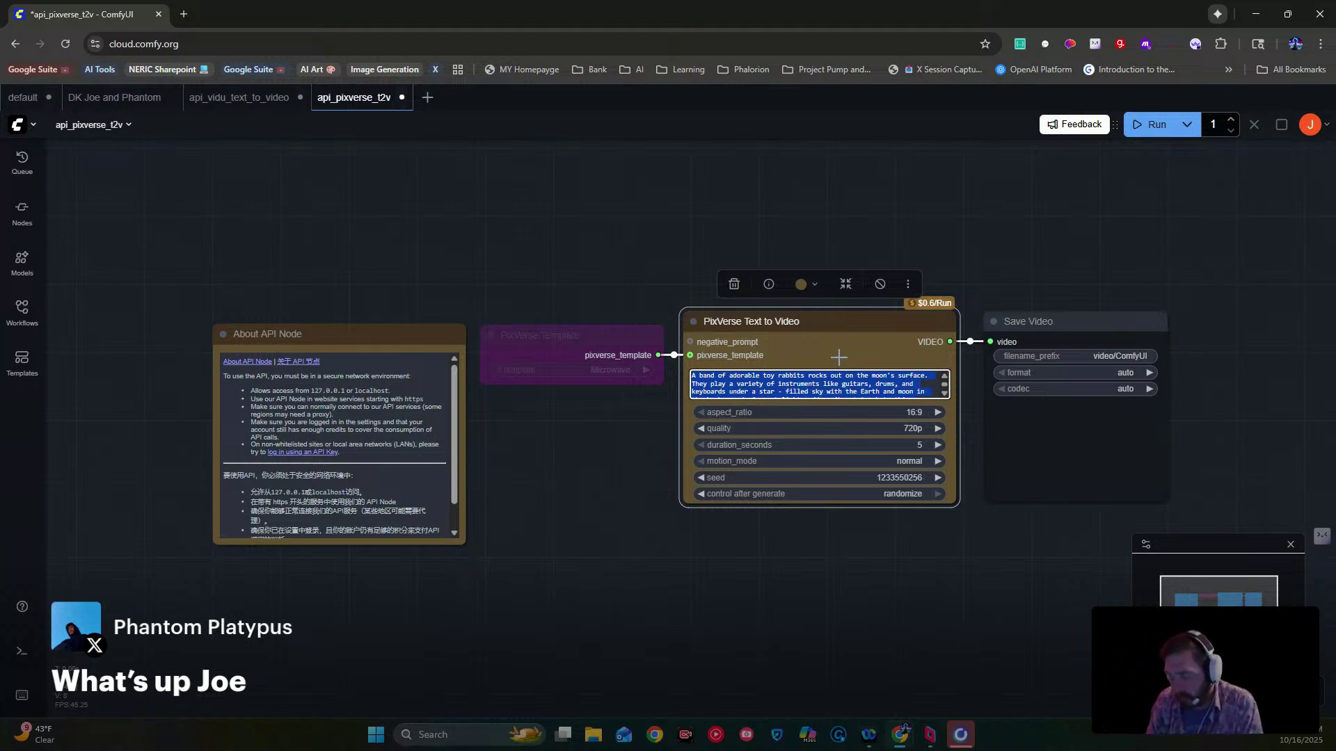
{"action": "type", "text": "Thr"}
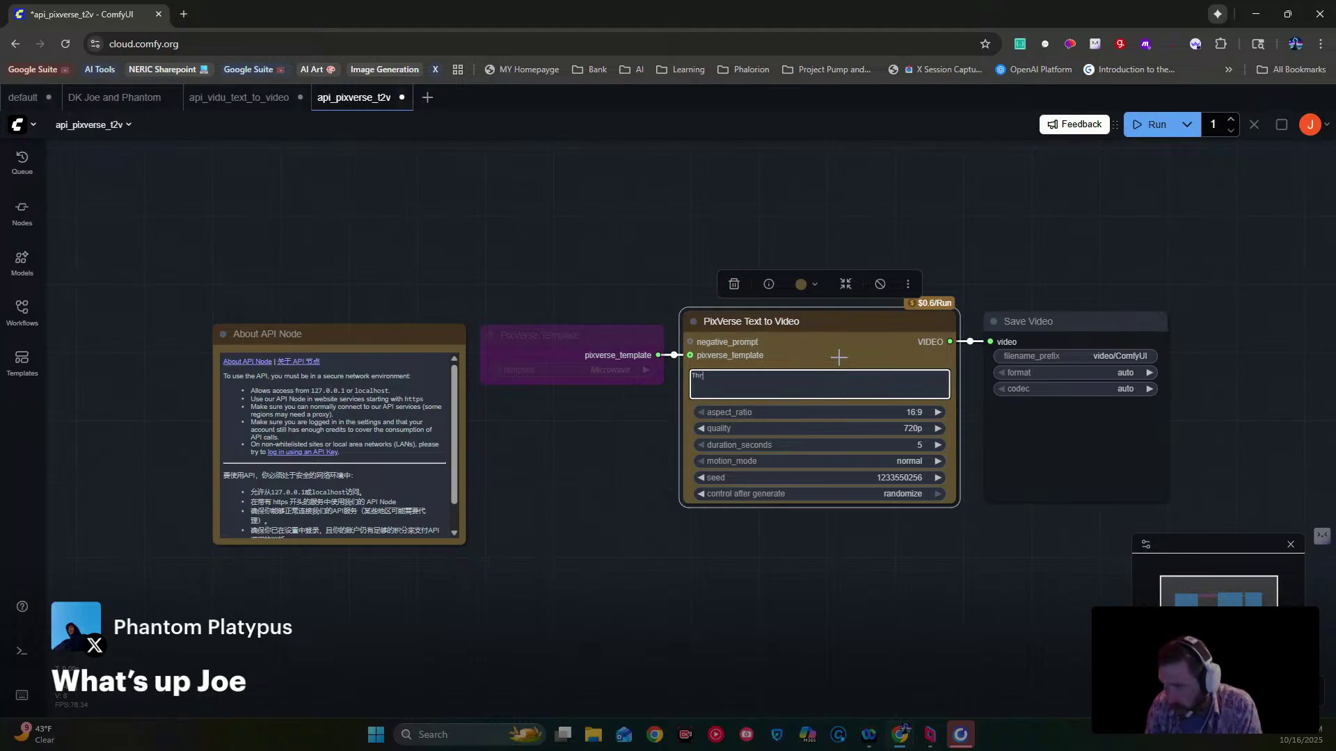
{"action": "type", "text": "ee "}
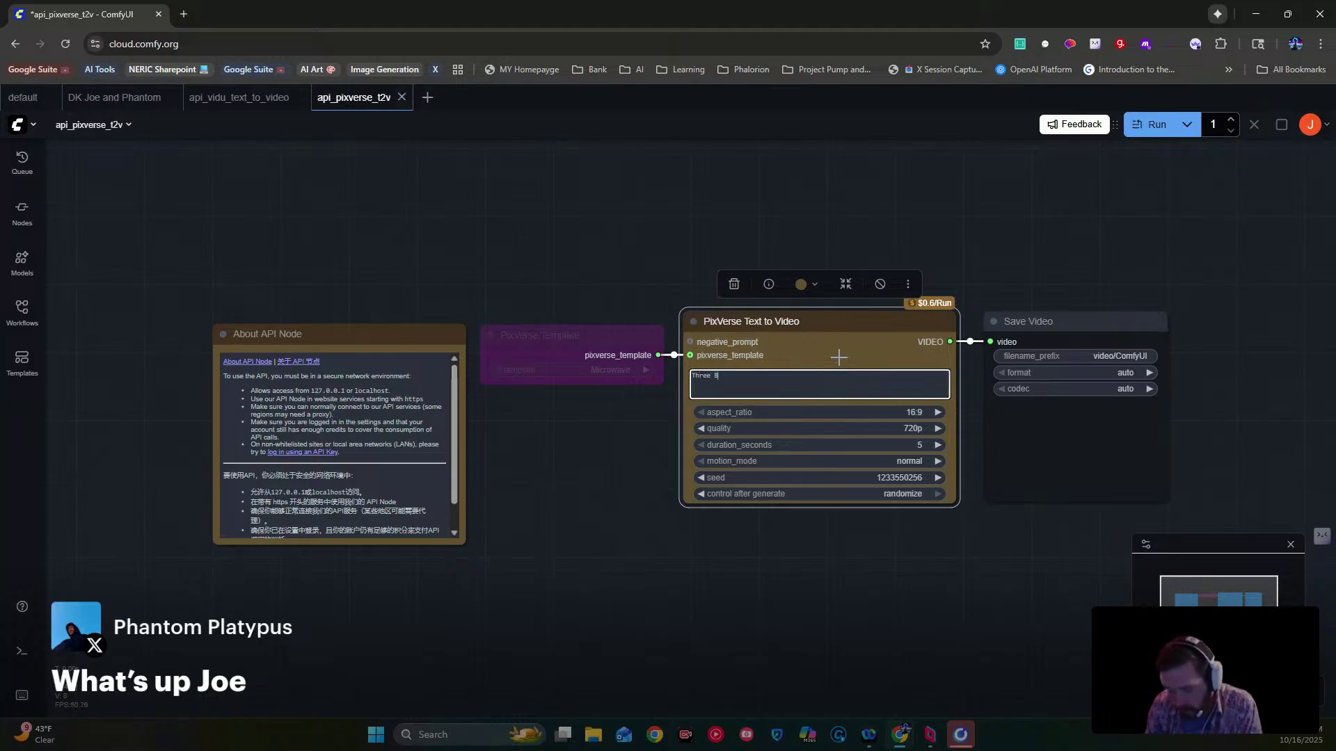
{"action": "type", "text": "B"}
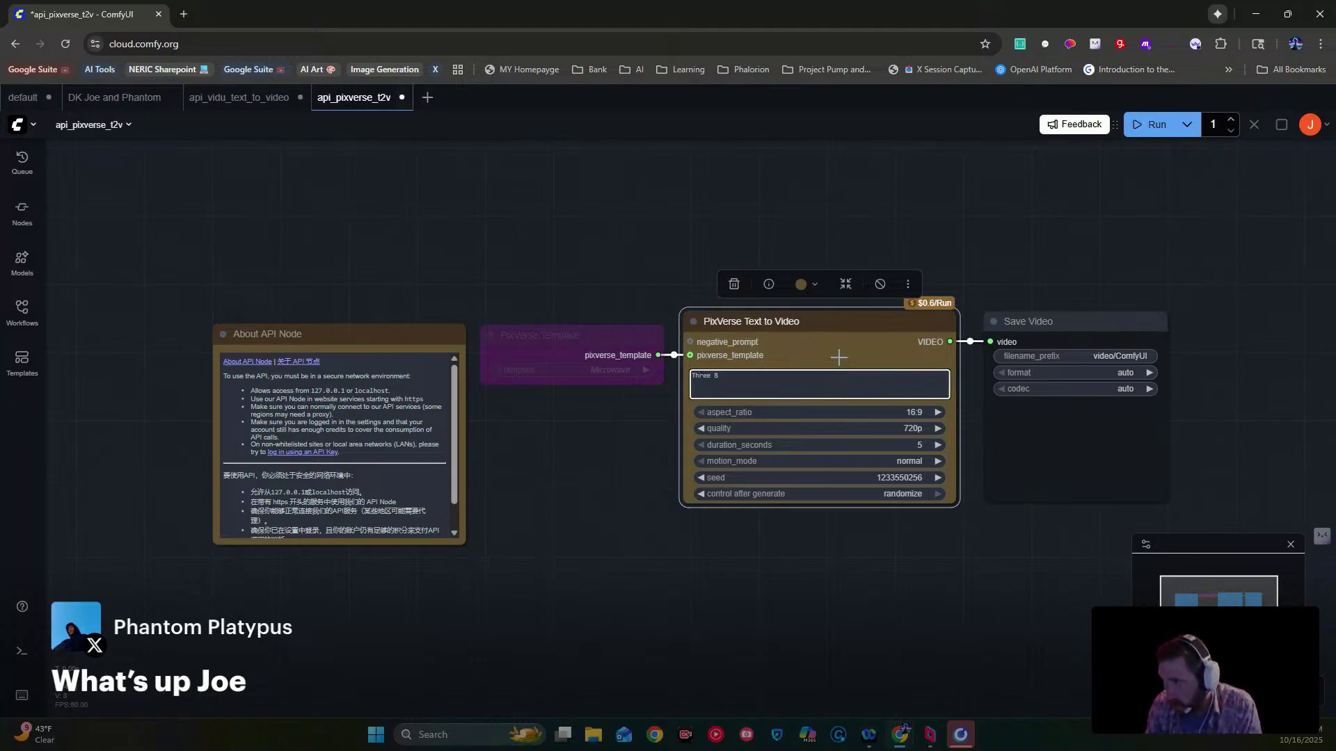
{"action": "type", "text": "lind mice inside of a jack o l"}
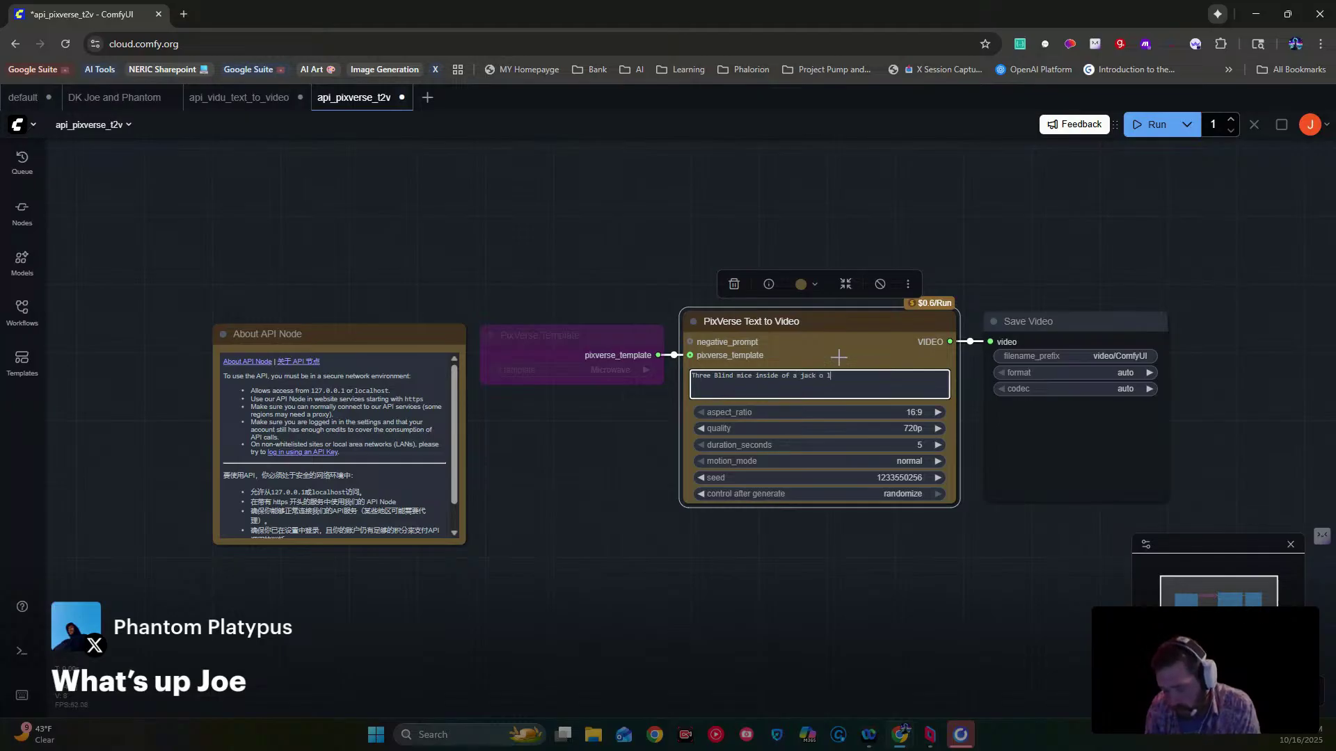
{"action": "type", "text": "tern playing instraments"}
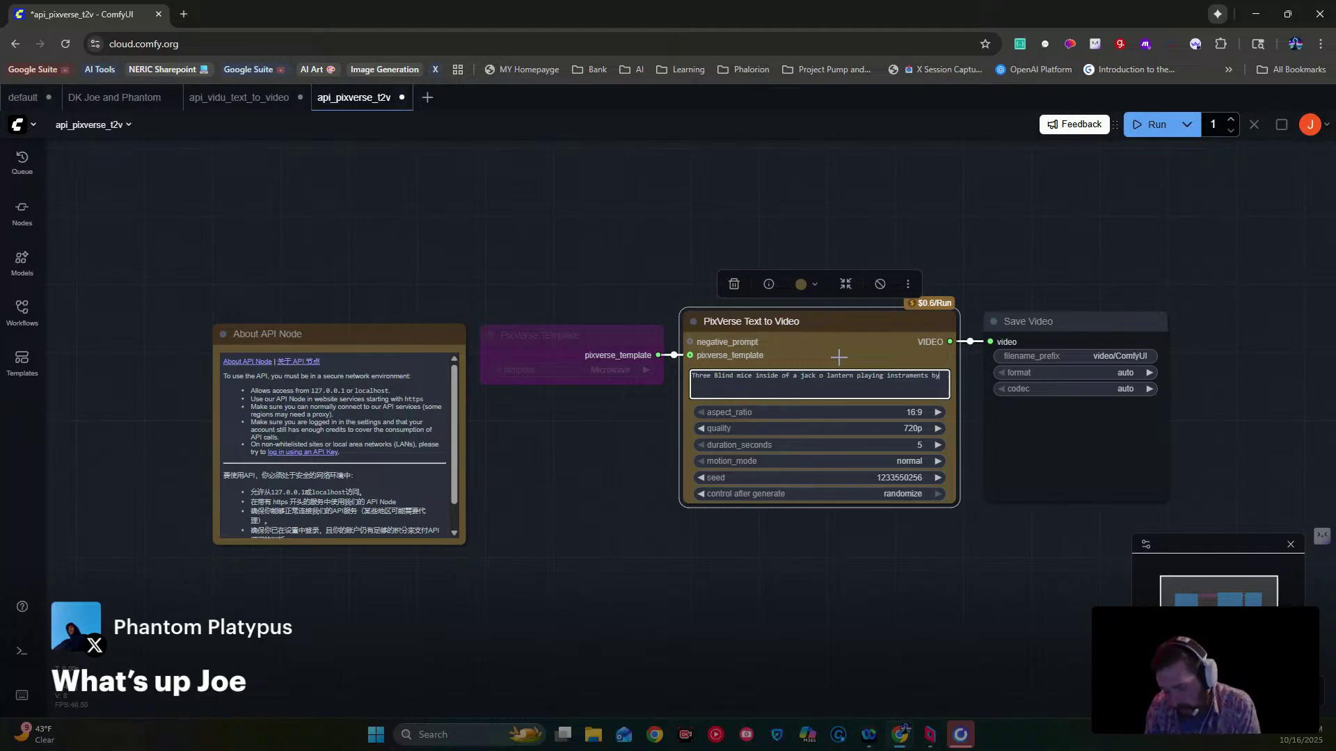
{"action": "type", "text": "by candle"}
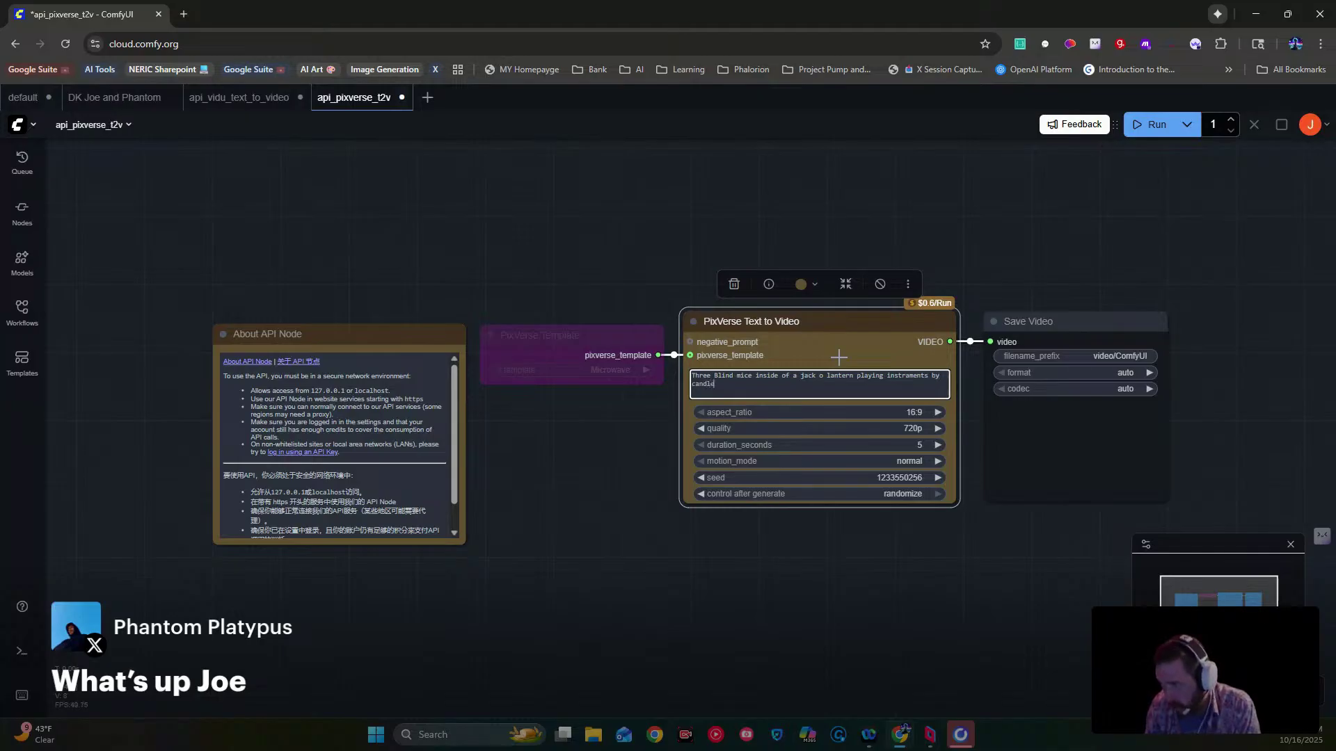
{"action": "type", "text": "ht"}
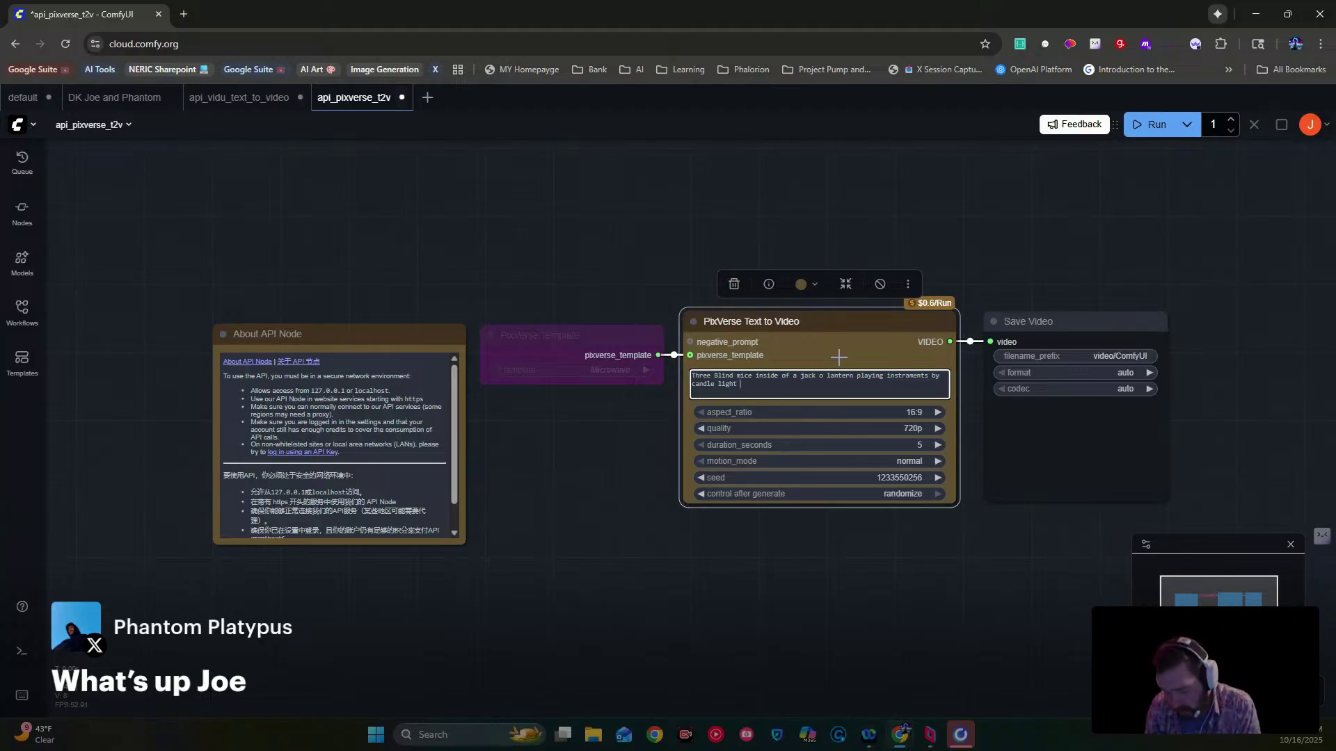
{"action": "type", "text": "orbital"}
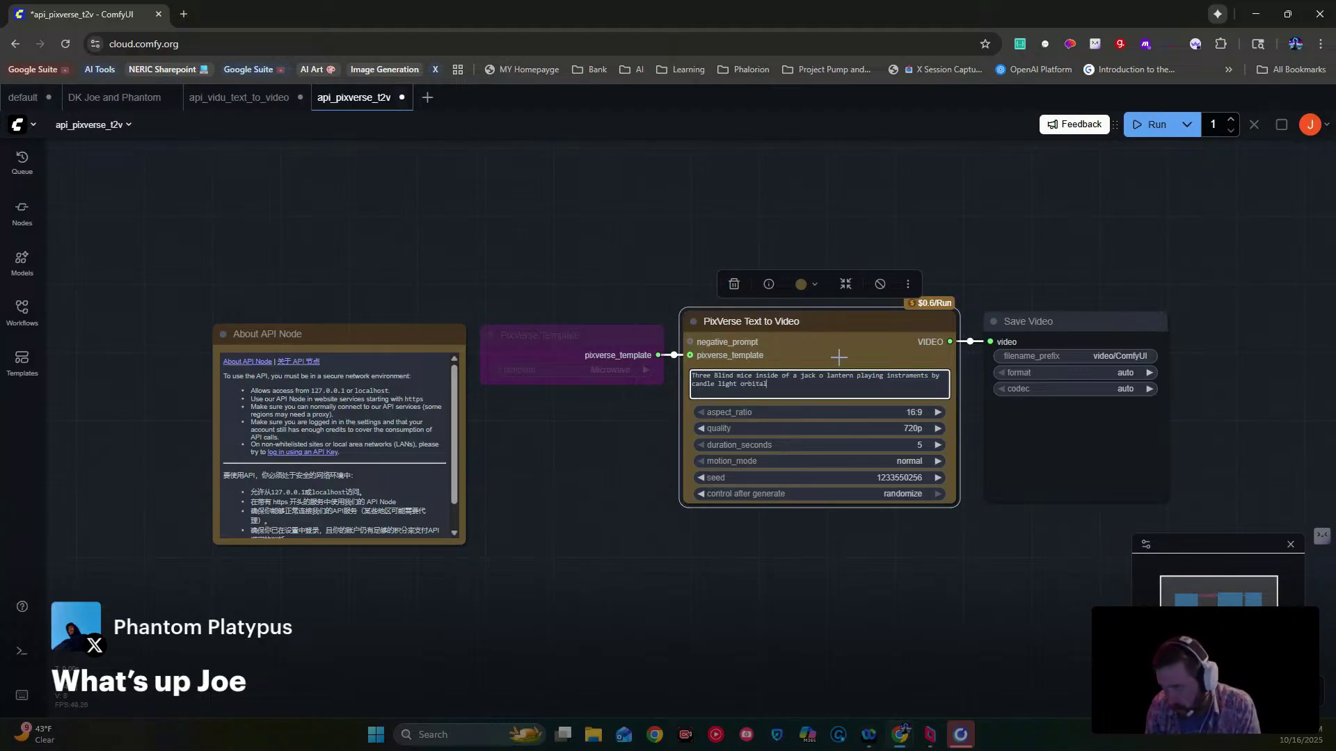
{"action": "type", "text": " shot le"}
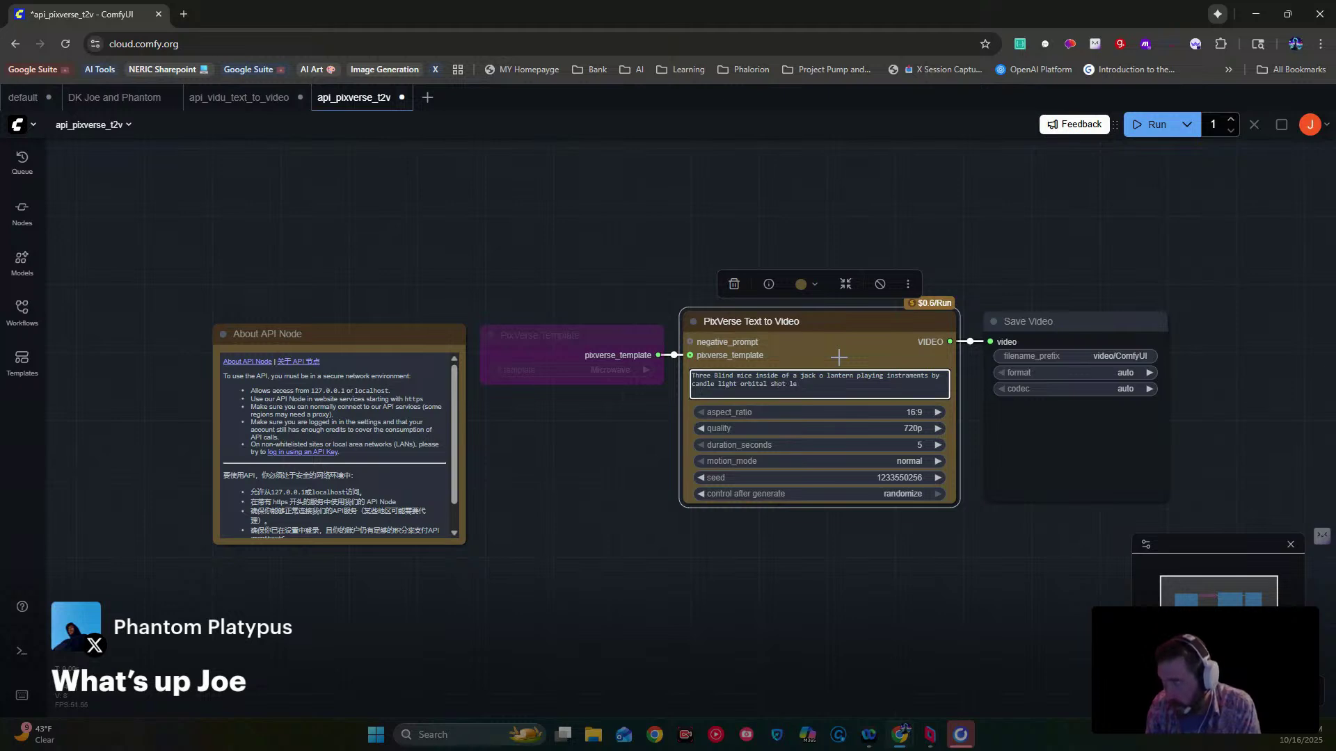
- Complete the PixVerse text-to-video prompt so it ends with "orbital shot left", and run the workflow
{"action": "type", "text": "ft"}
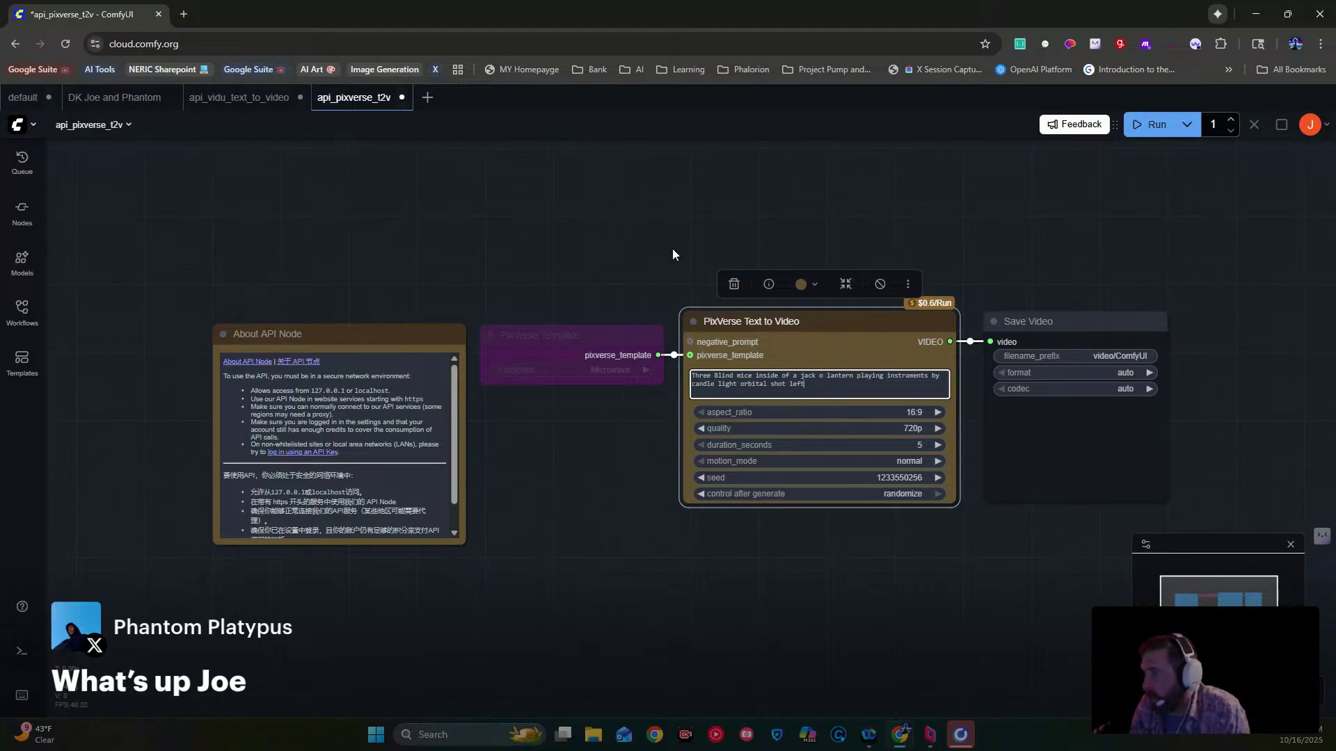
{"action": "left_click", "coordinate": [1153, 126]}
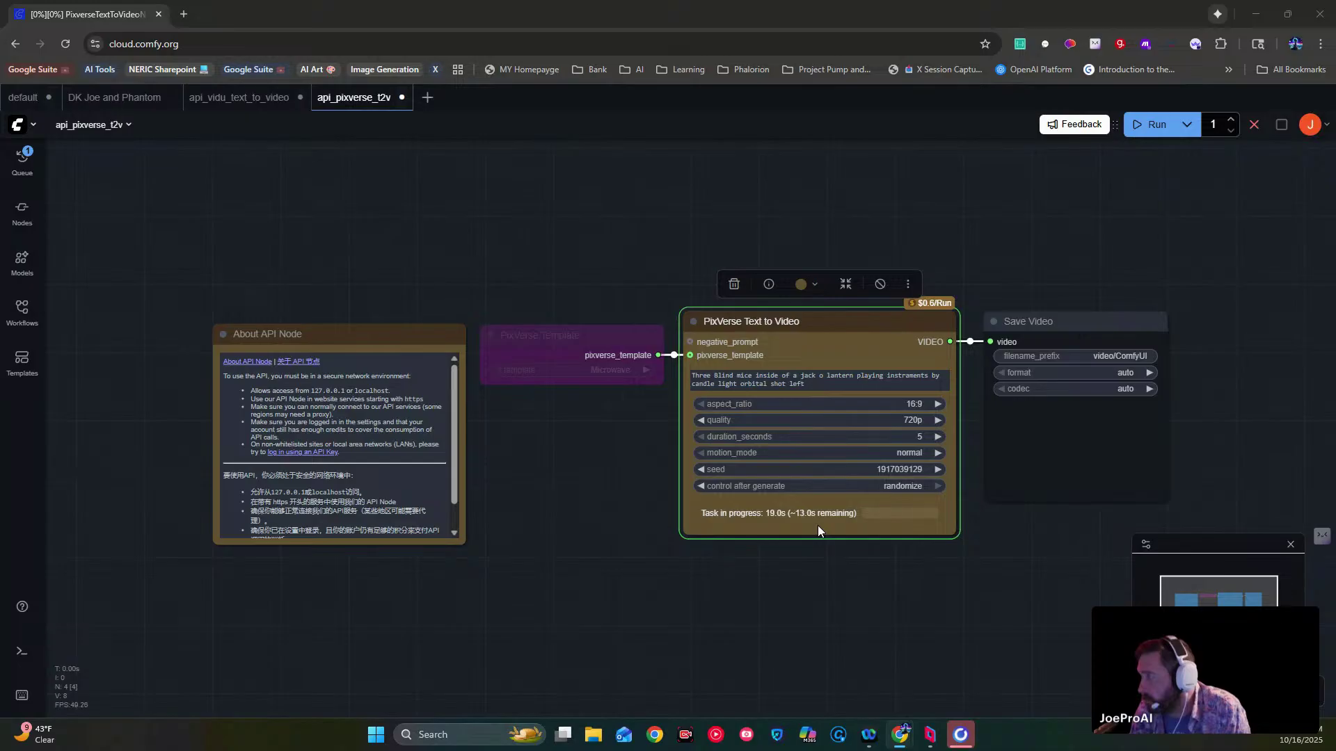
- Check the account's remaining credit balance while the video generates
{"action": "left_click", "coordinate": [1321, 127]}
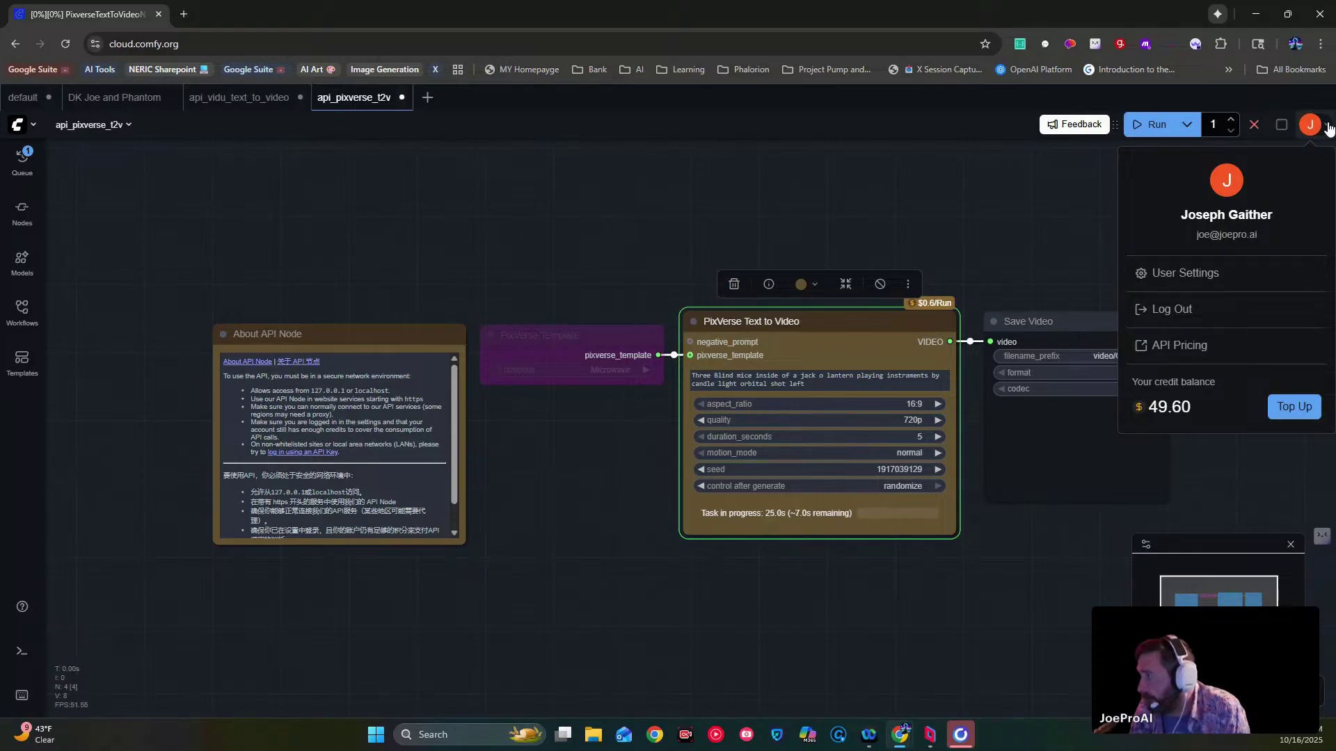
{"action": "left_click", "coordinate": [1327, 126]}
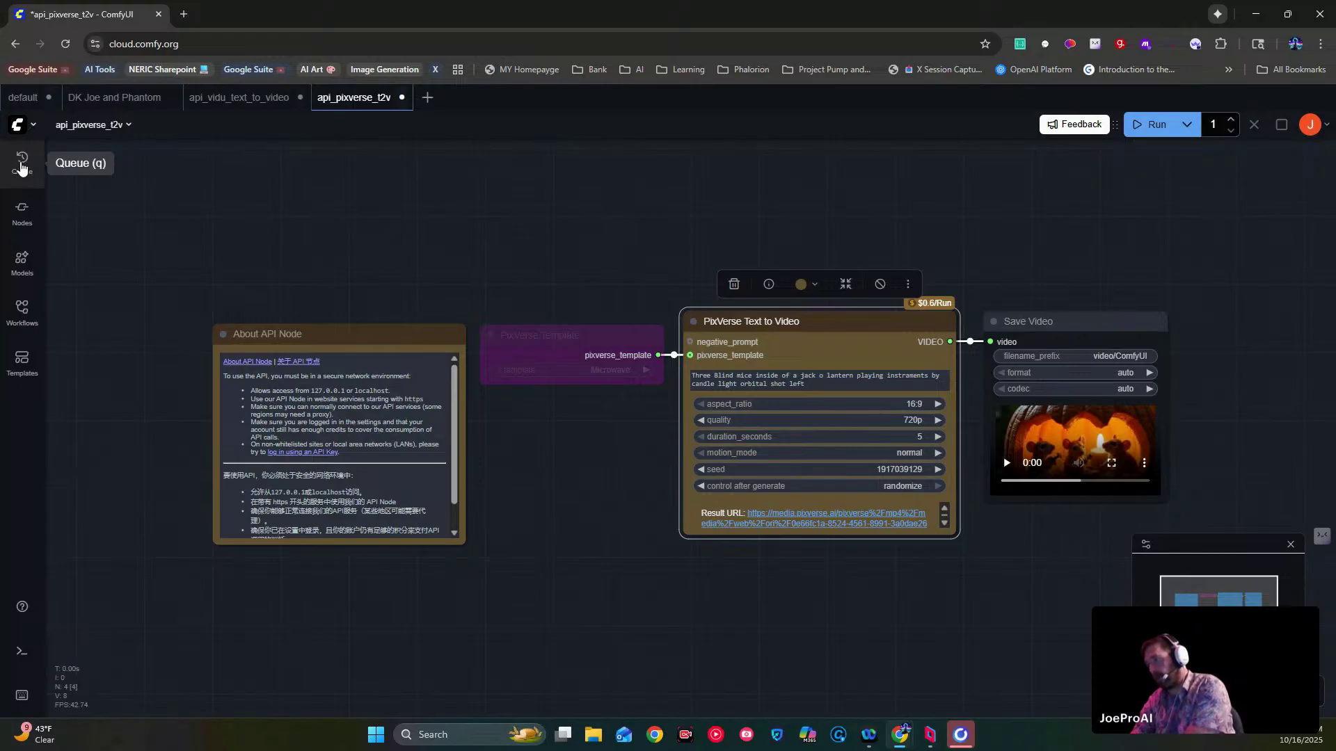
- Play the newly generated mice video full screen from the queue, replay it, and return to the workflow
{"action": "left_click", "coordinate": [21, 166]}
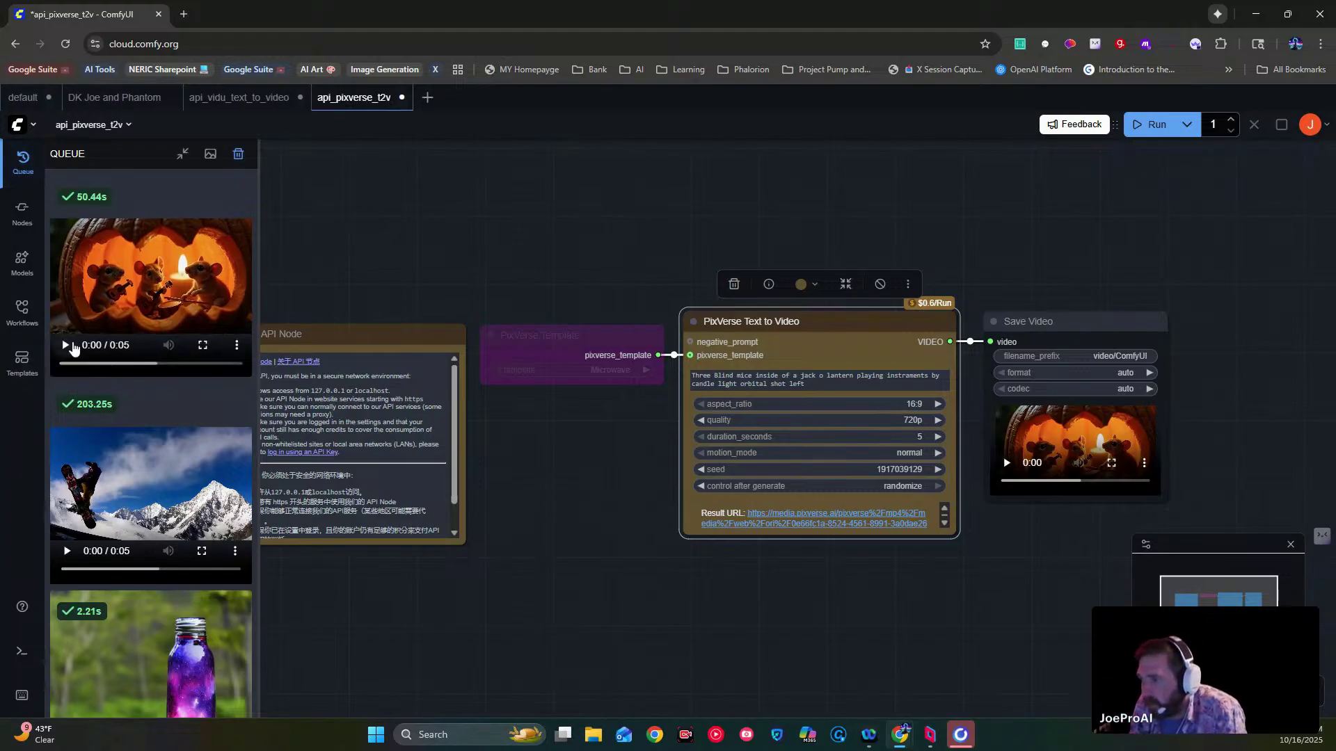
{"action": "left_click", "coordinate": [203, 345]}
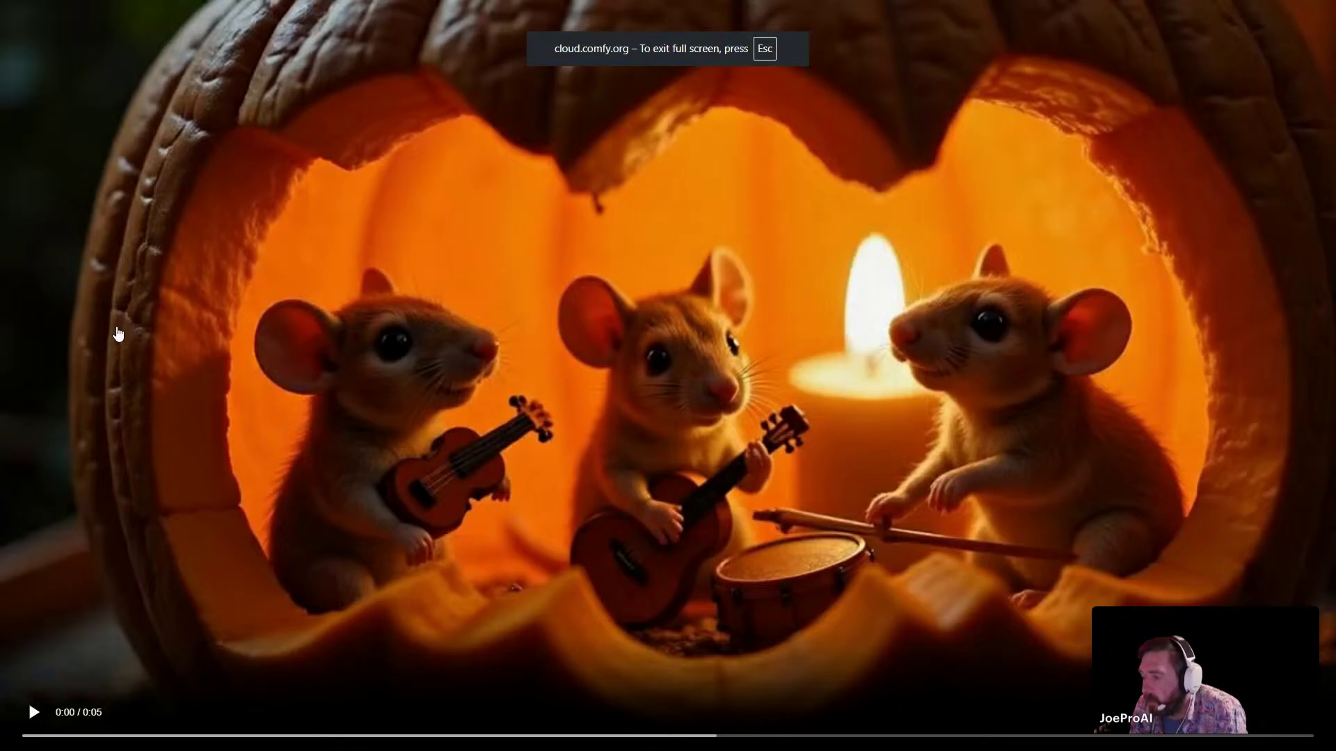
{"action": "left_click", "coordinate": [35, 712]}
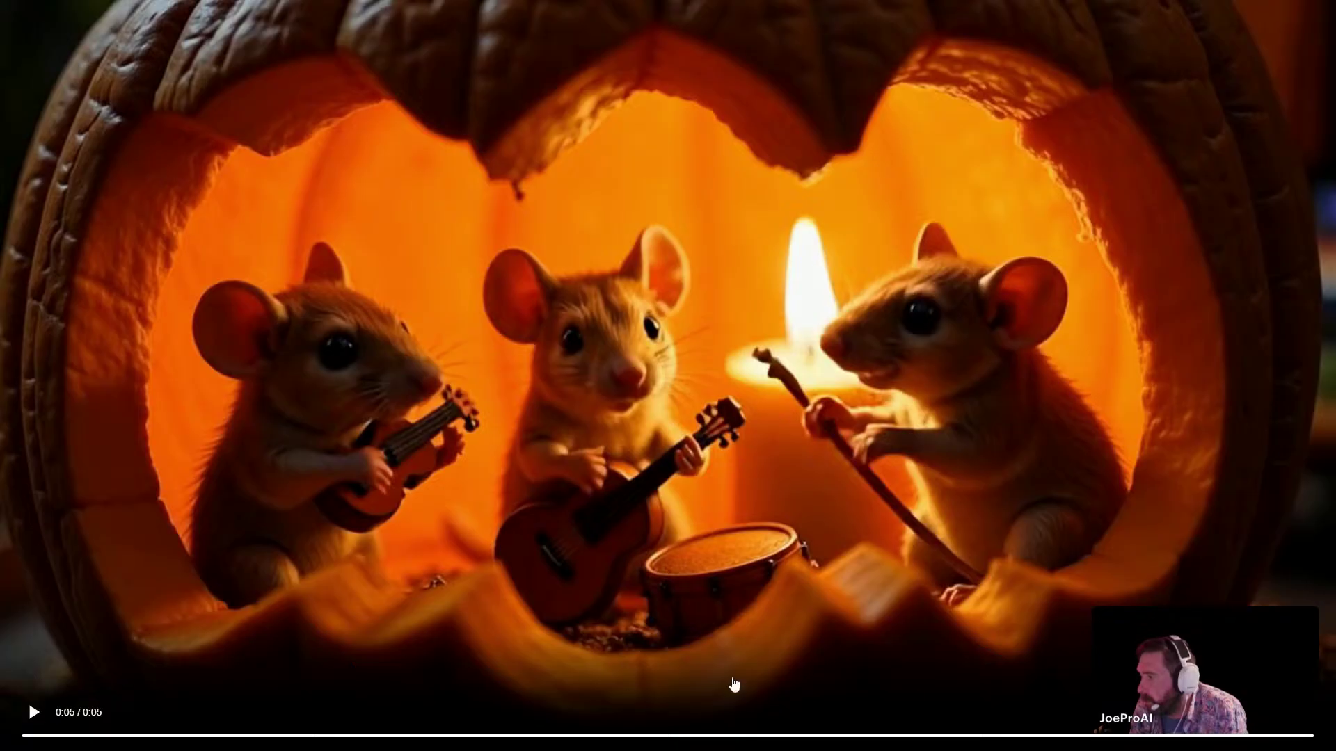
{"action": "left_click", "coordinate": [35, 704]}
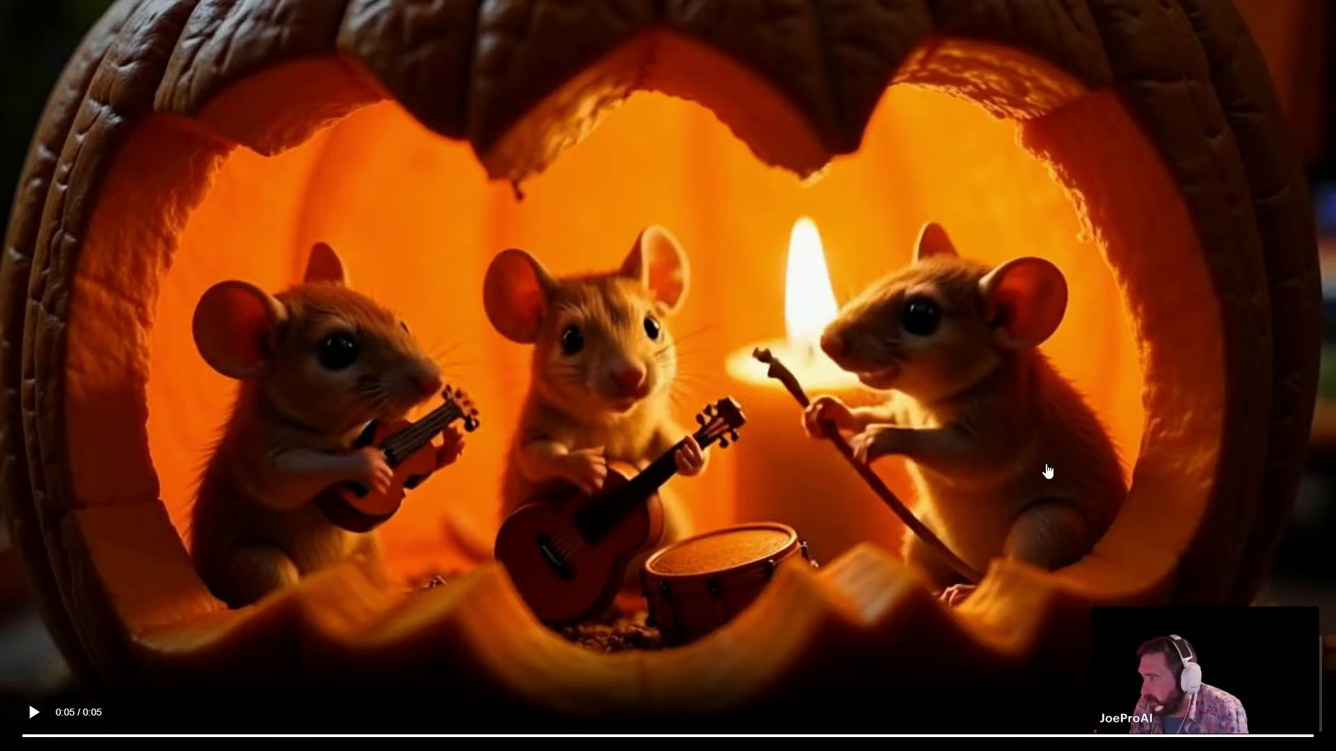
{"action": "key", "text": "space"}
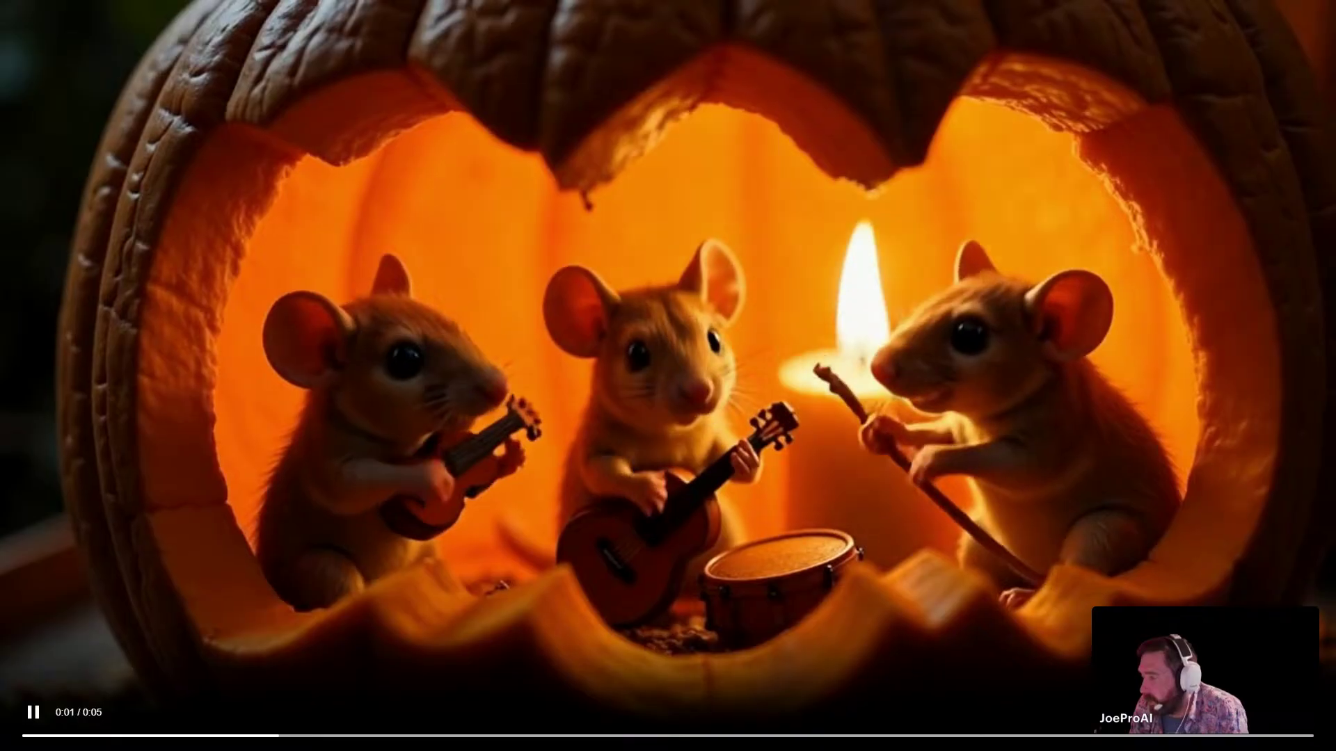
{"action": "key", "text": "Escape"}
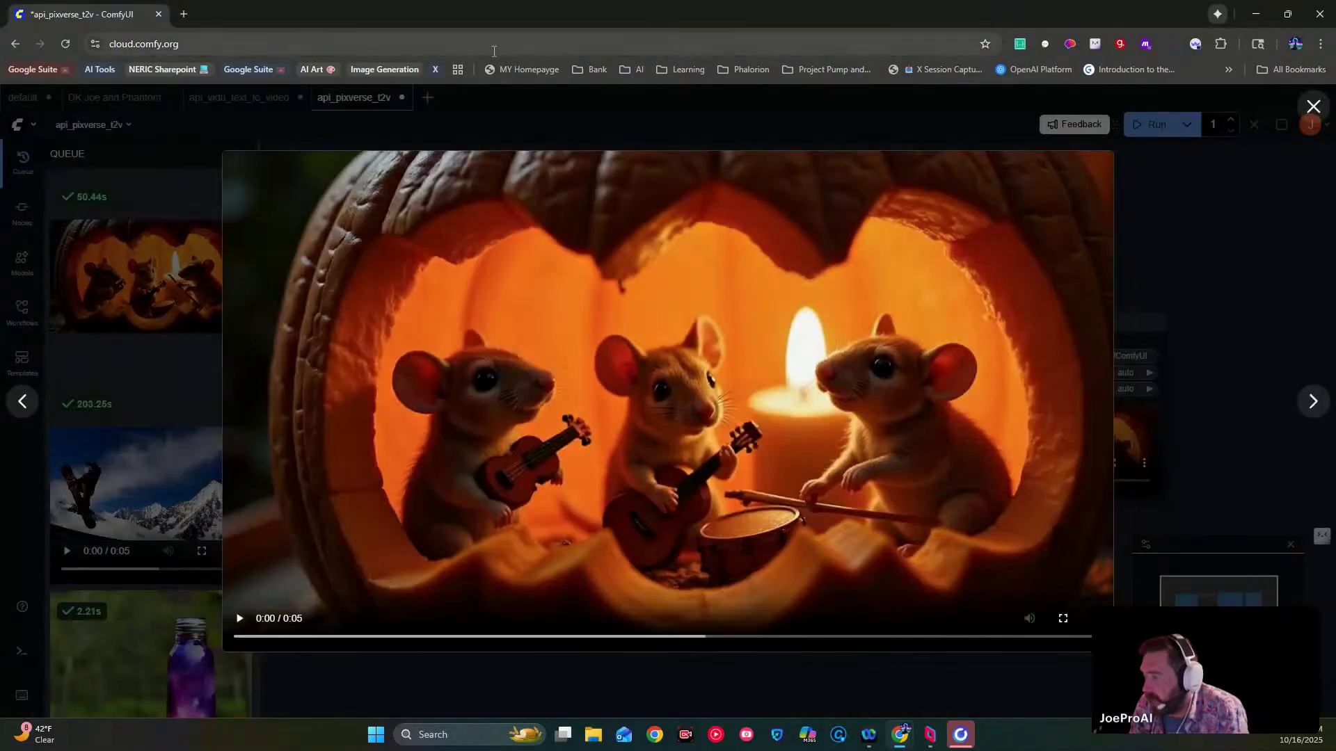
{"action": "key", "text": "Escape"}
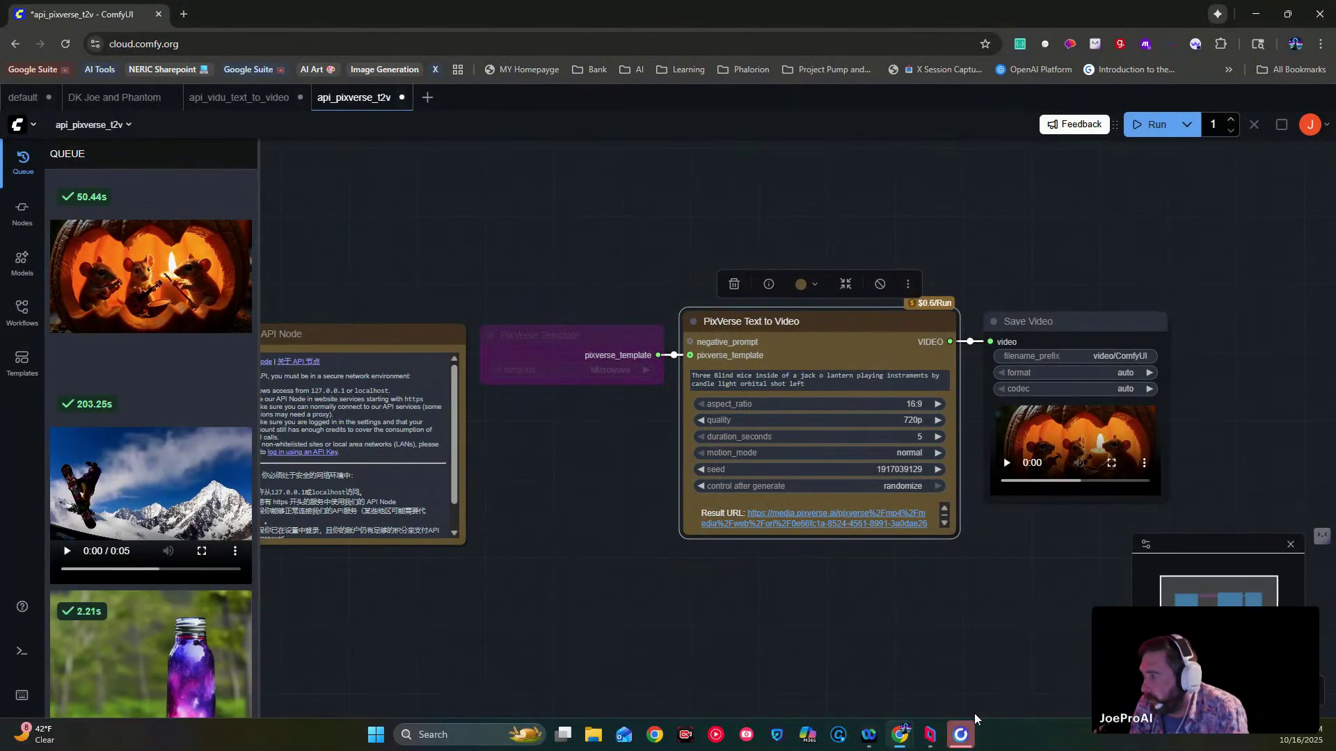
- Rearrange the PixVerse Template, PixVerse Text to Video and Save Video nodes into a row higher on the canvas
{"action": "left_click_drag", "start_coordinate": [1062, 324], "coordinate": [1089, 239]}
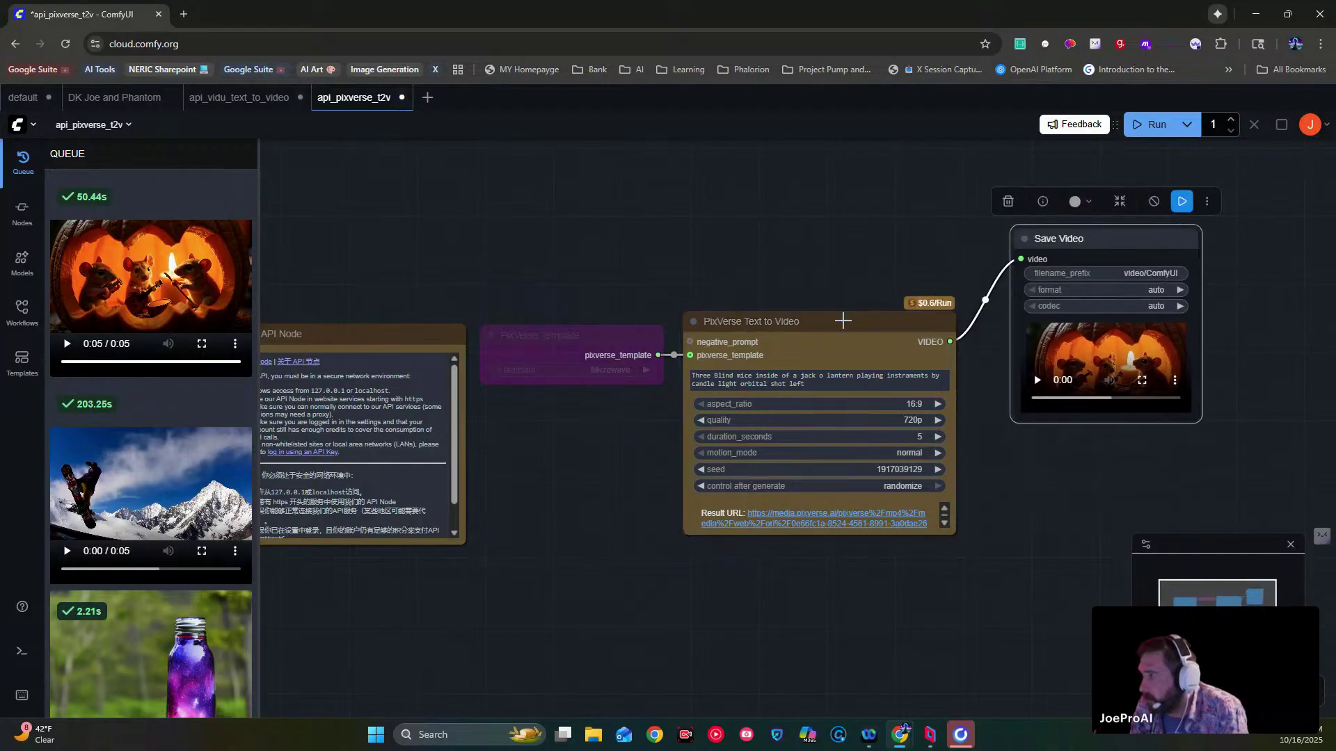
{"action": "left_click_drag", "start_coordinate": [844, 318], "coordinate": [865, 168]}
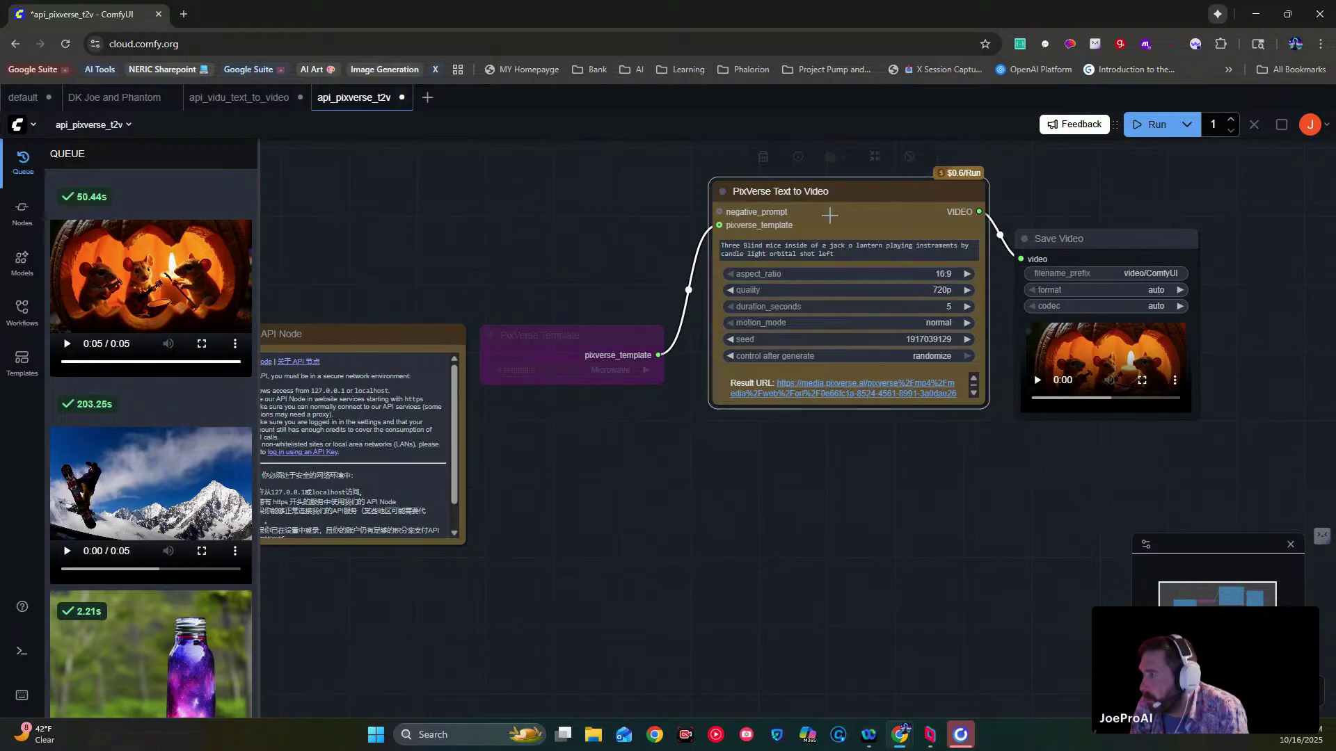
{"action": "left_click_drag", "start_coordinate": [602, 336], "coordinate": [537, 209]}
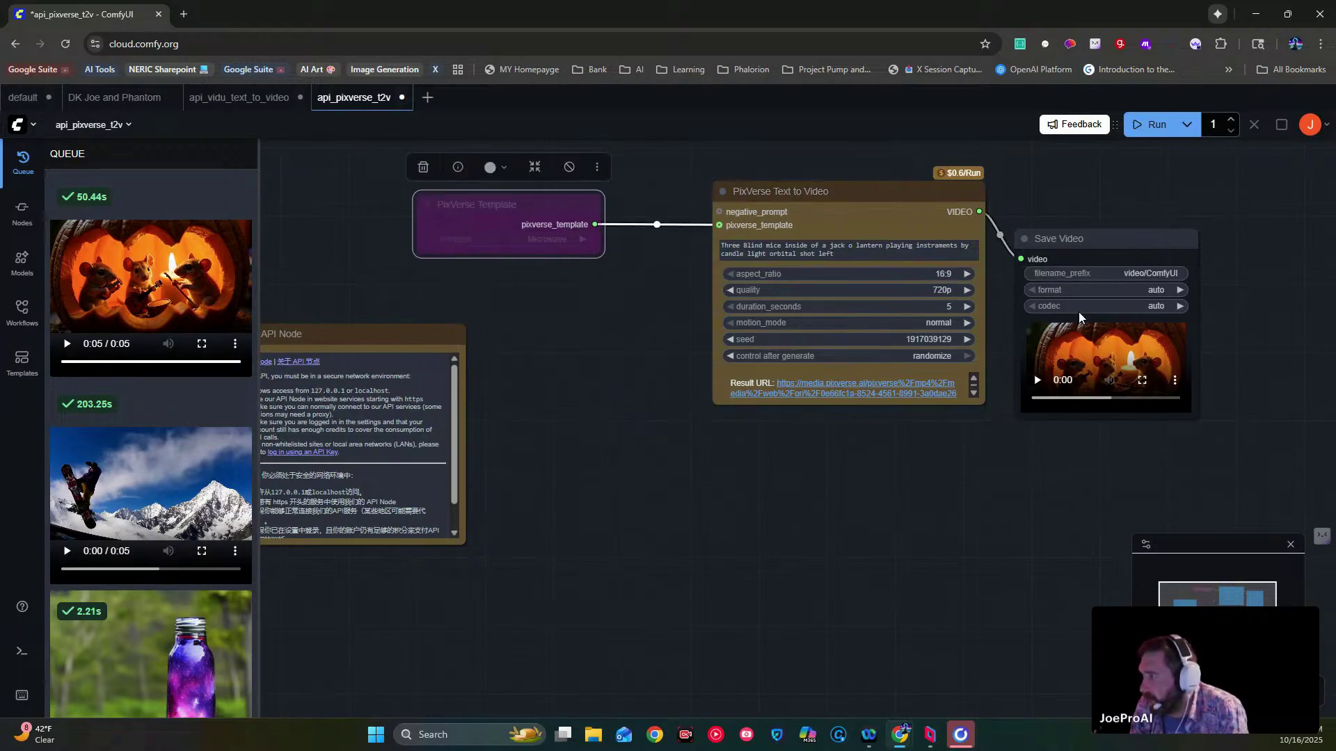
{"action": "left_click_drag", "start_coordinate": [1098, 250], "coordinate": [1146, 201]}
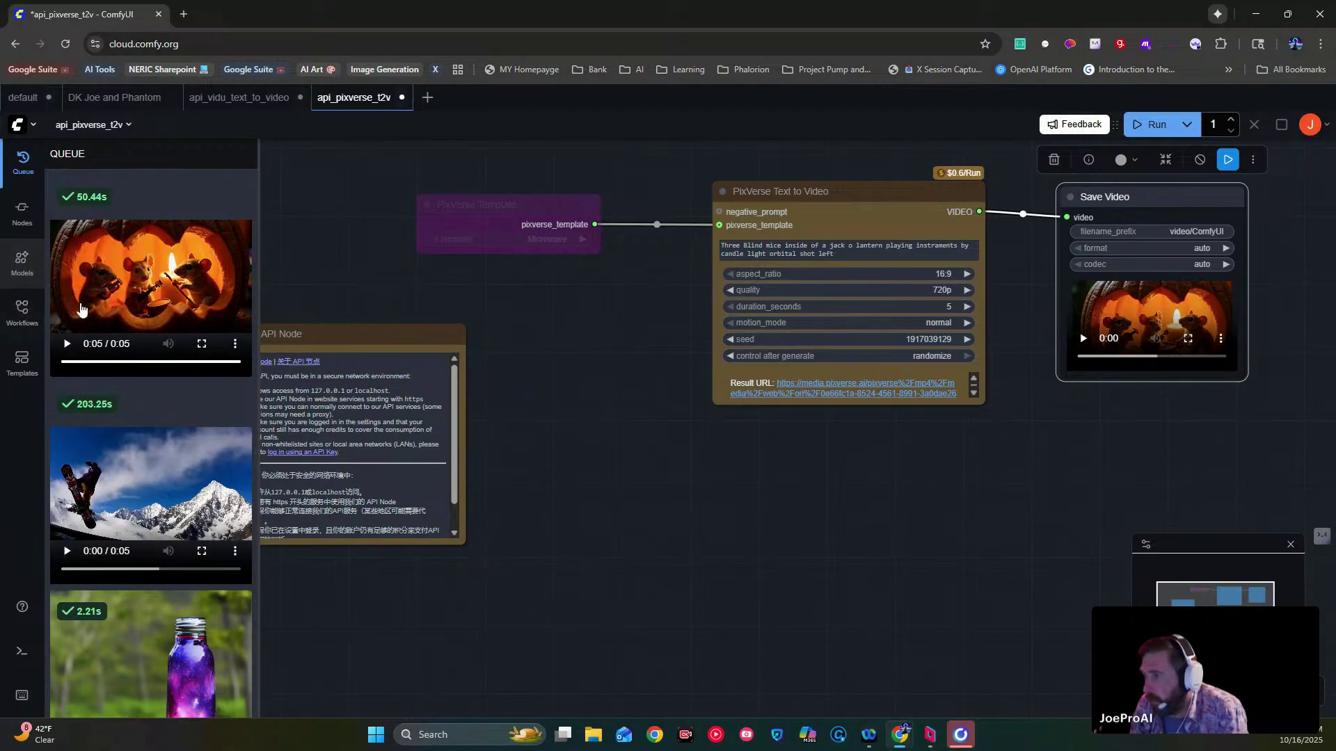
- Browse the model library, the saved workflows and the template library's Audio API category
{"action": "left_click", "coordinate": [16, 279]}
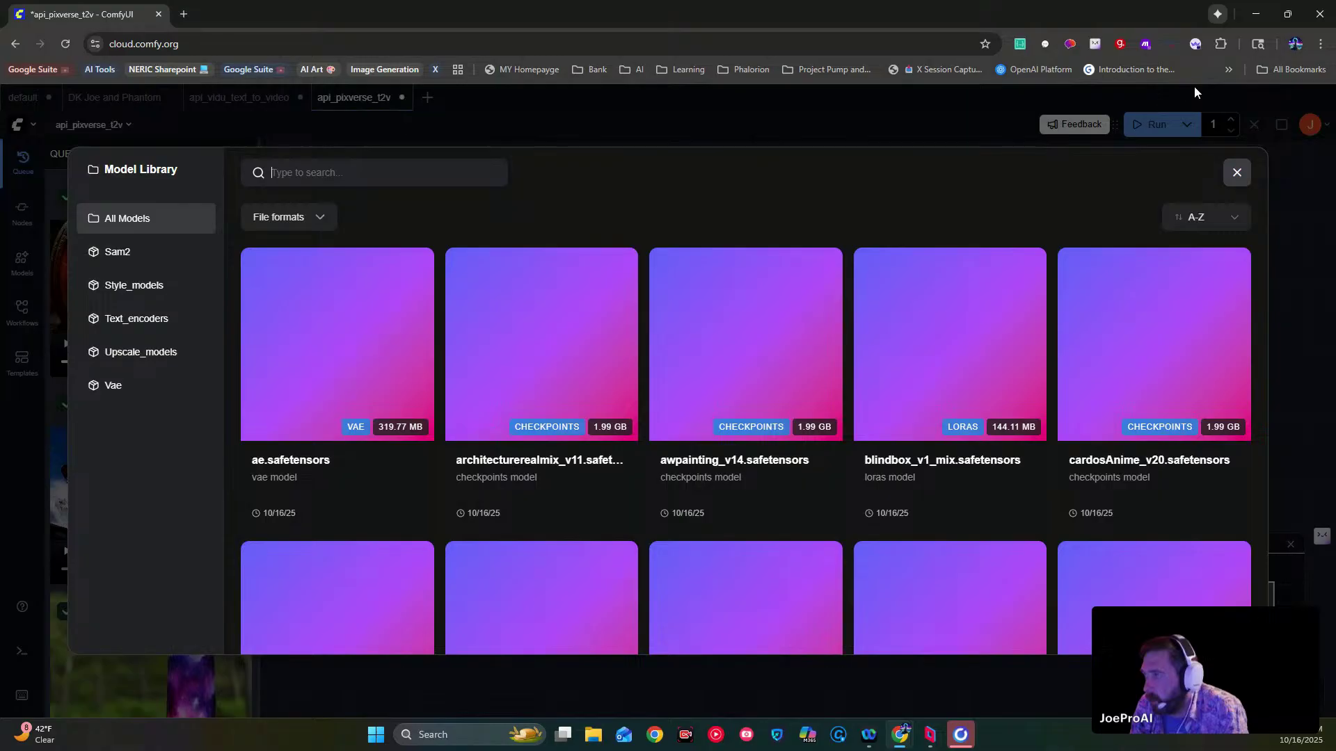
{"action": "left_click", "coordinate": [1237, 172]}
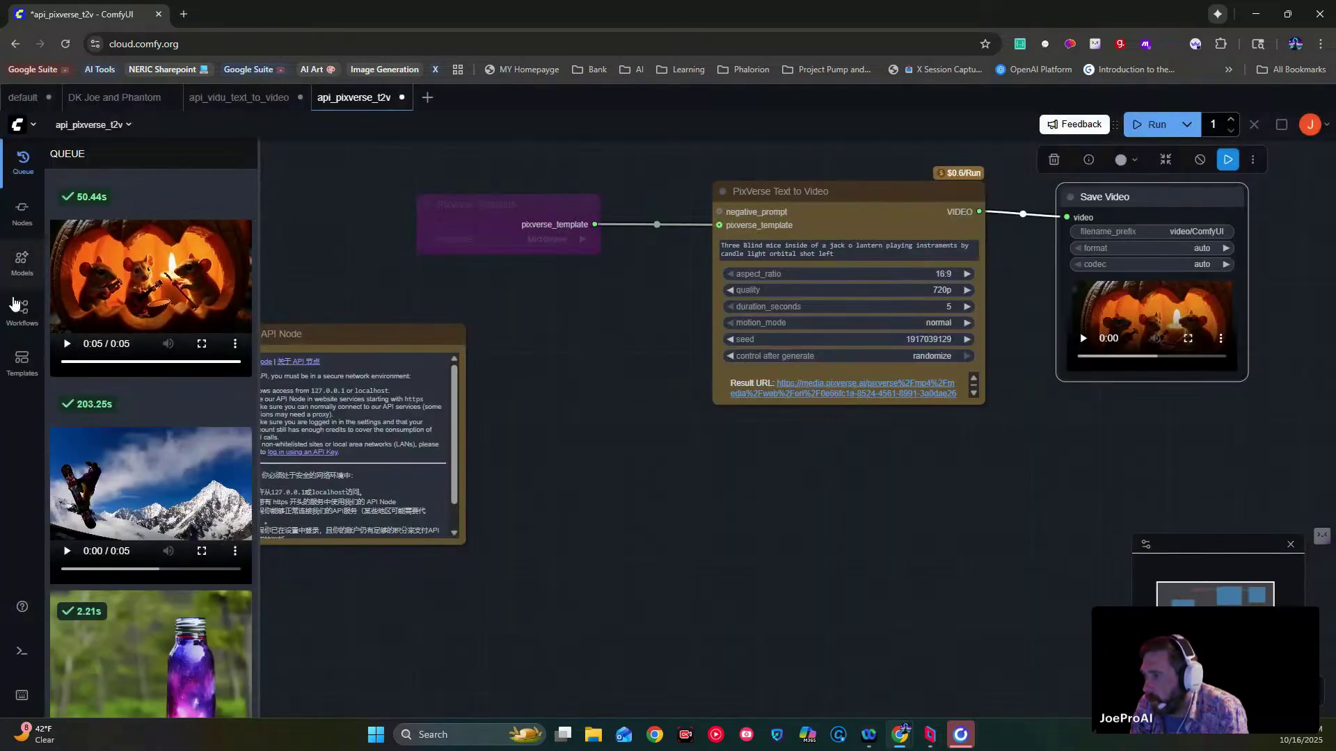
{"action": "left_click", "coordinate": [22, 317]}
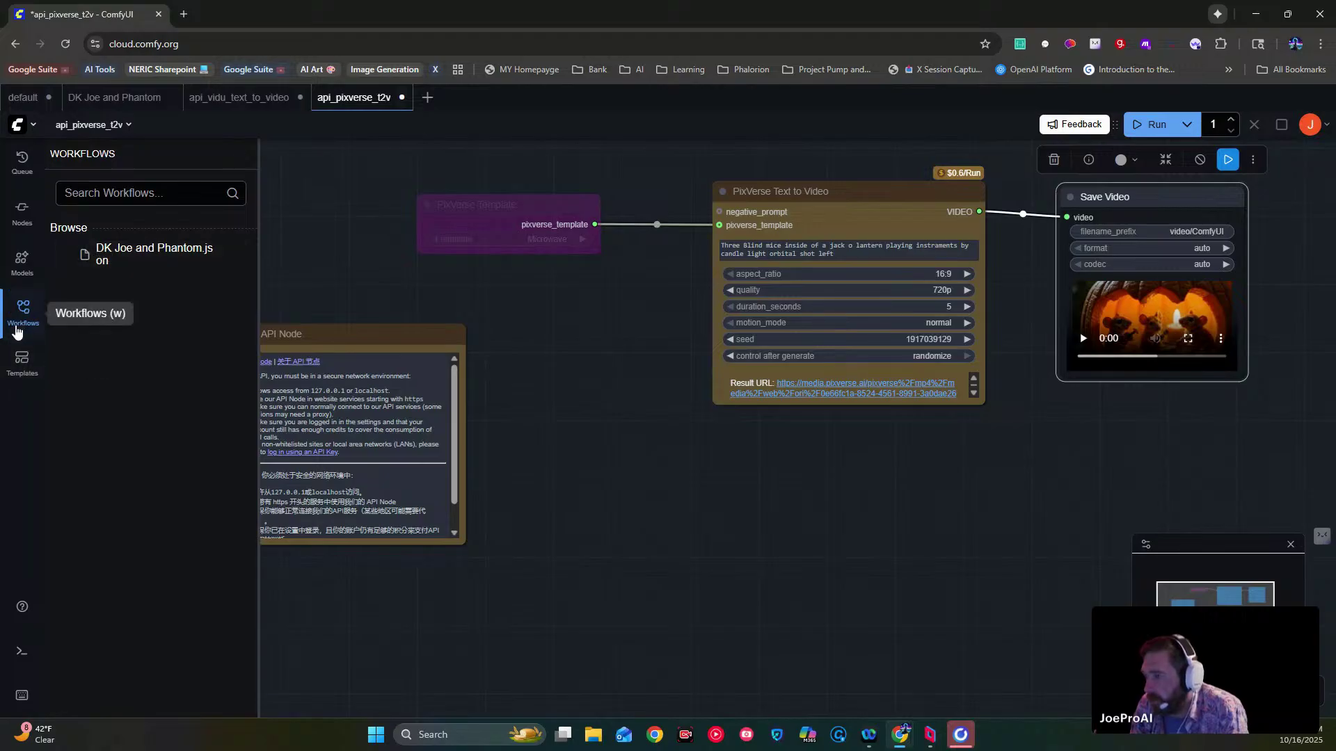
{"action": "left_click", "coordinate": [21, 362]}
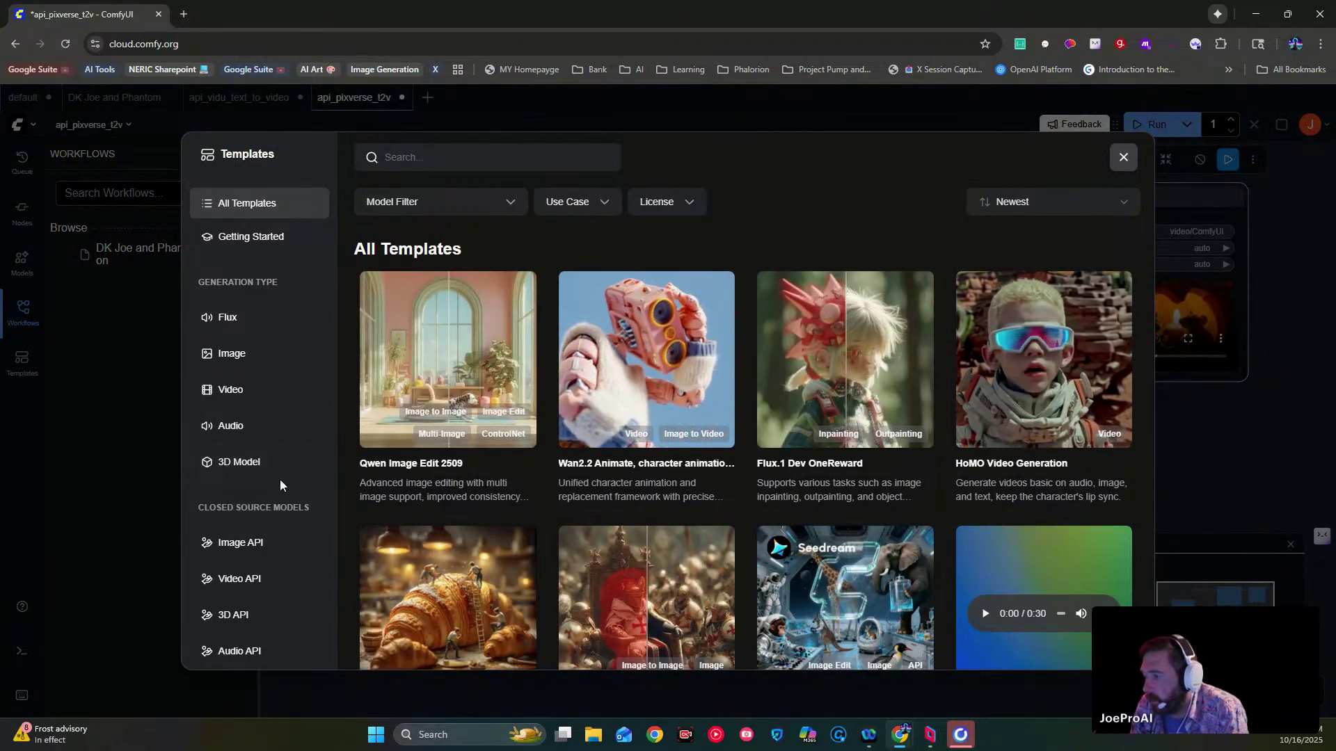
{"action": "scroll", "coordinate": [230, 382], "scroll_direction": "down", "scroll_amount": 1}
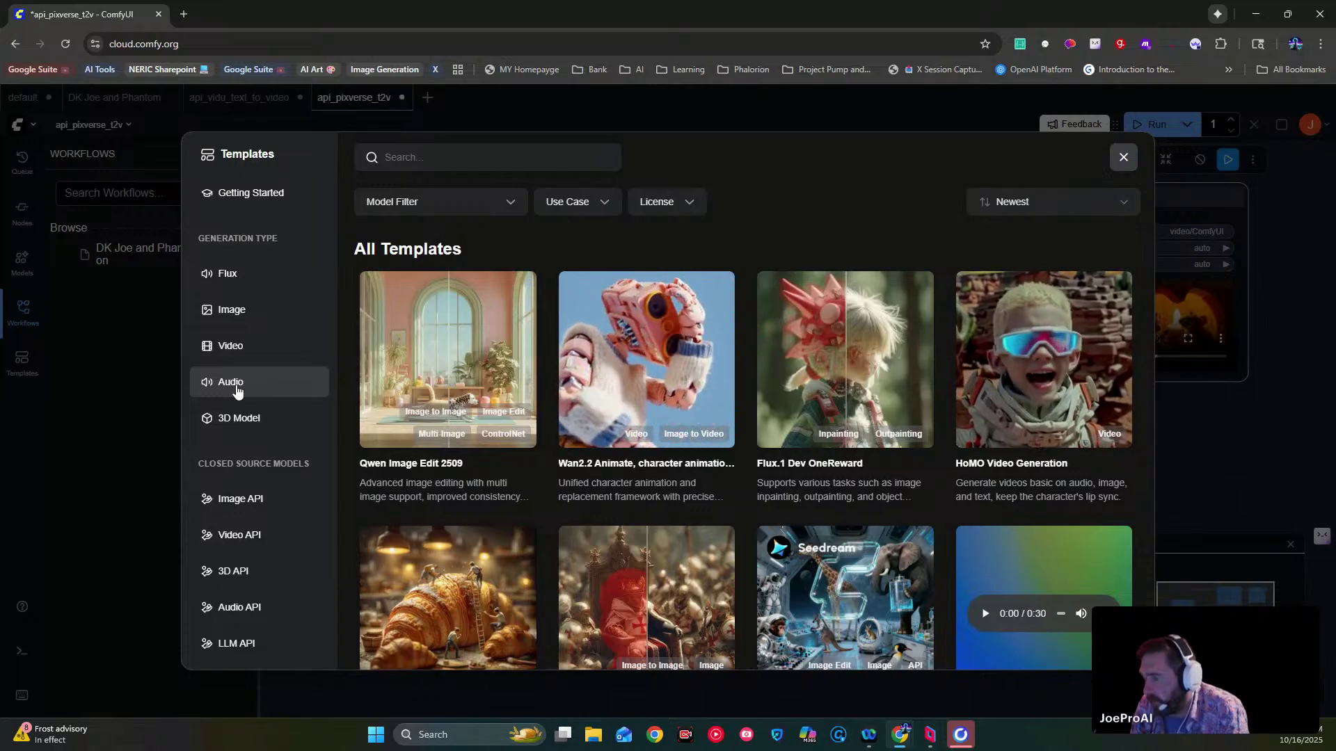
{"action": "left_click", "coordinate": [240, 607]}
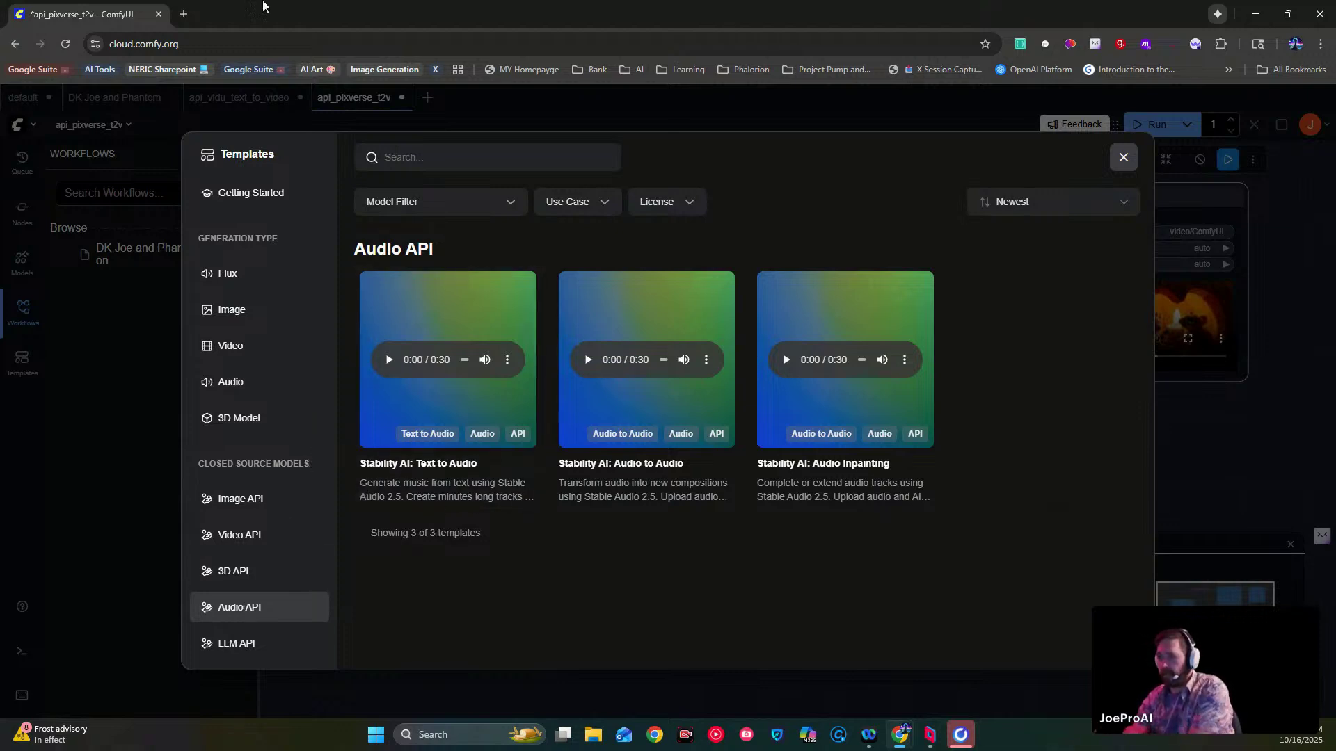
- Open Vercel in a new browser tab and launch the little-hunt-studios project's live site
{"action": "left_click", "coordinate": [187, 18]}
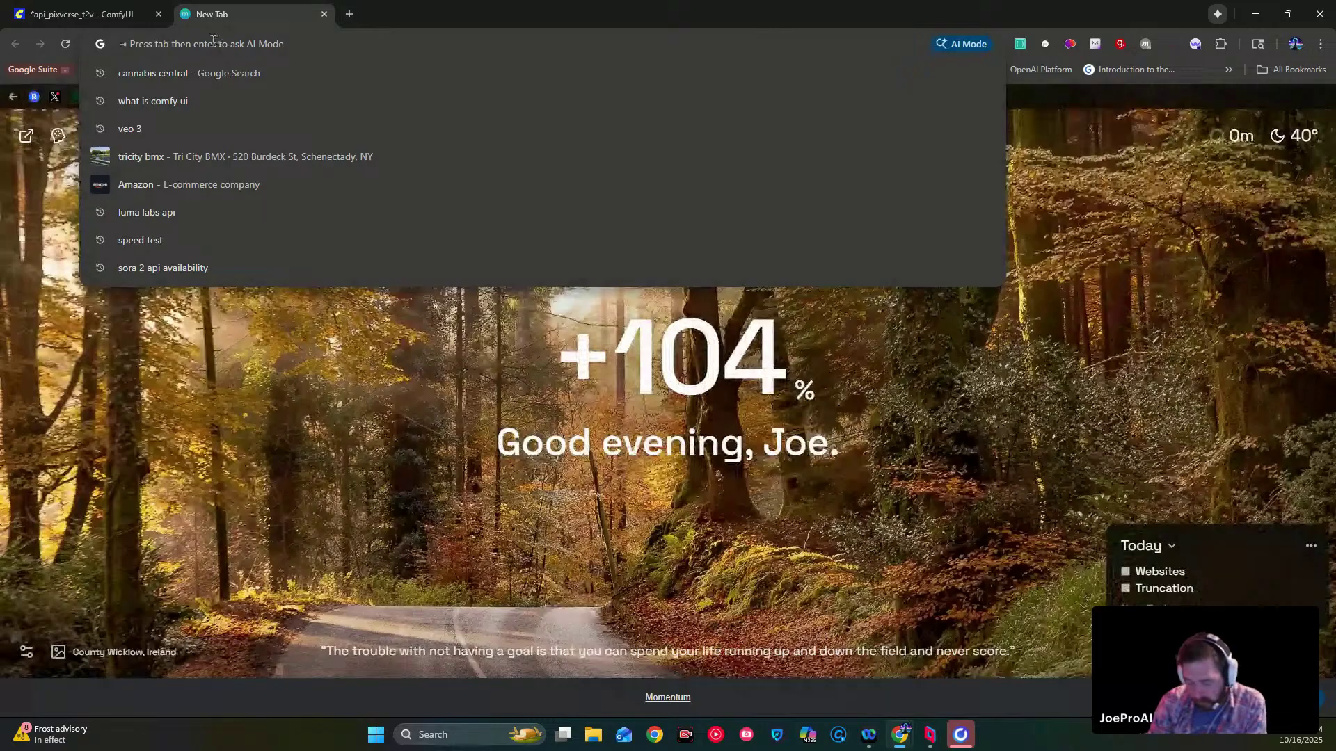
{"action": "type", "text": "v"}
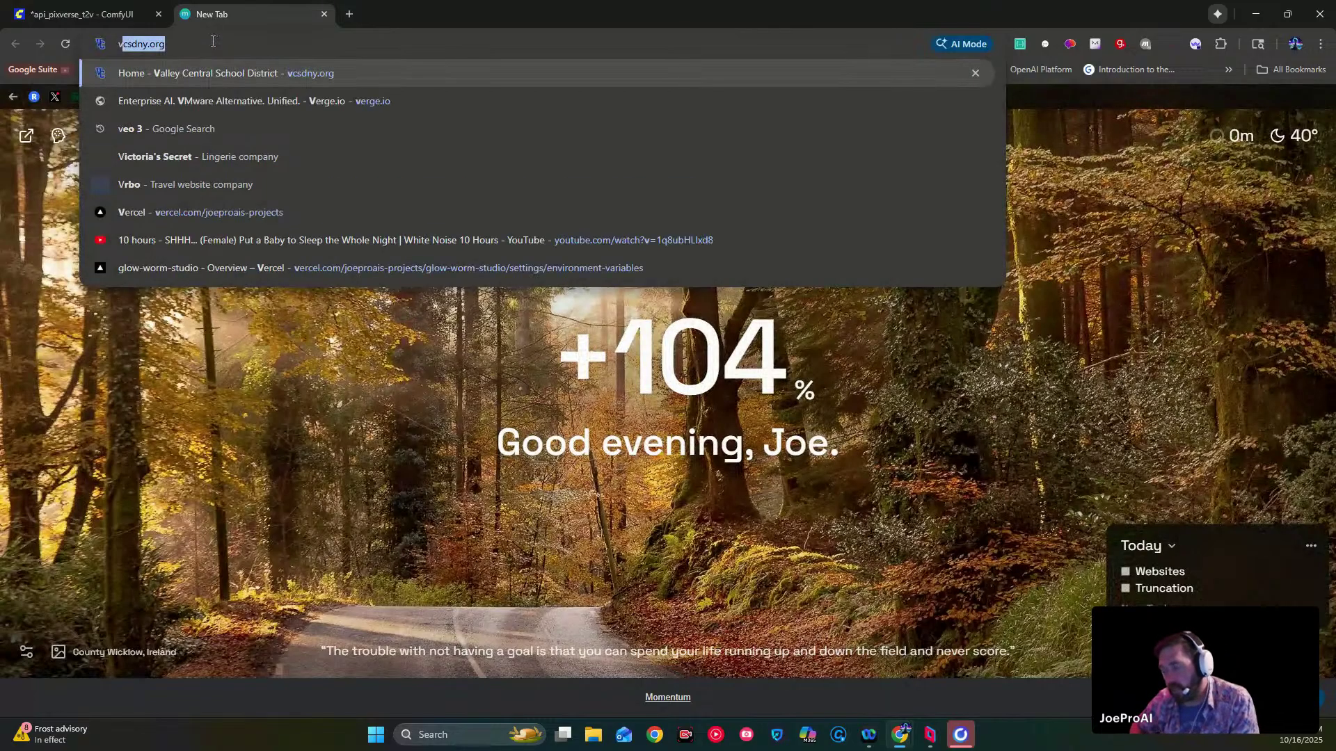
{"action": "type", "text": "erc"}
{"action": "key", "text": "Return"}
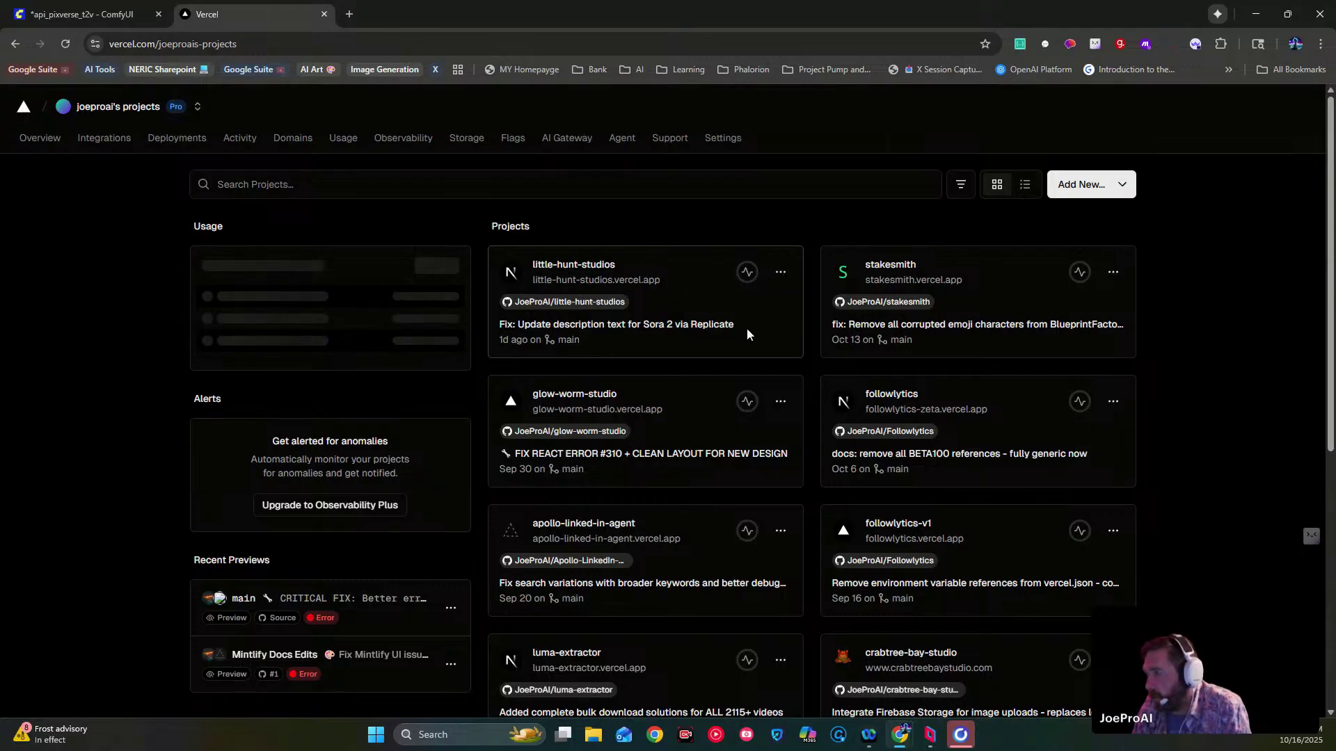
{"action": "left_click", "coordinate": [679, 292]}
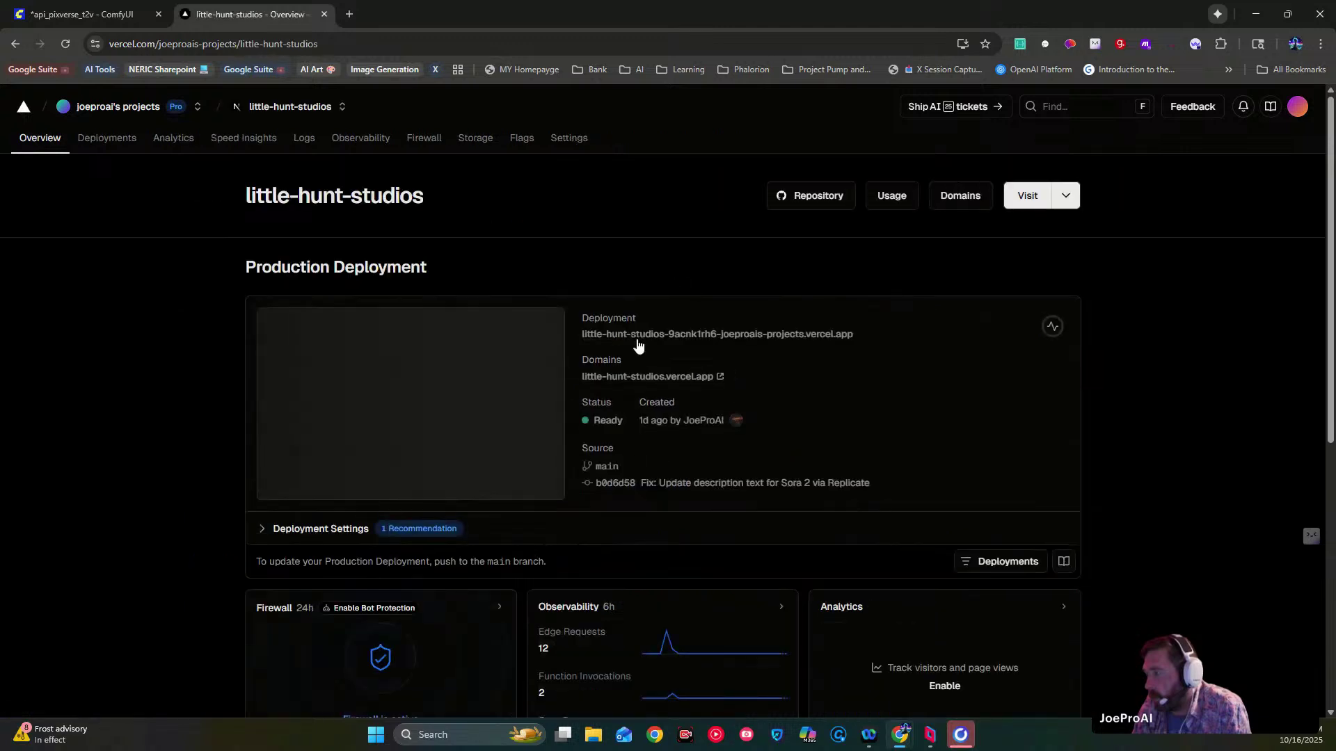
{"action": "left_click", "coordinate": [612, 377]}
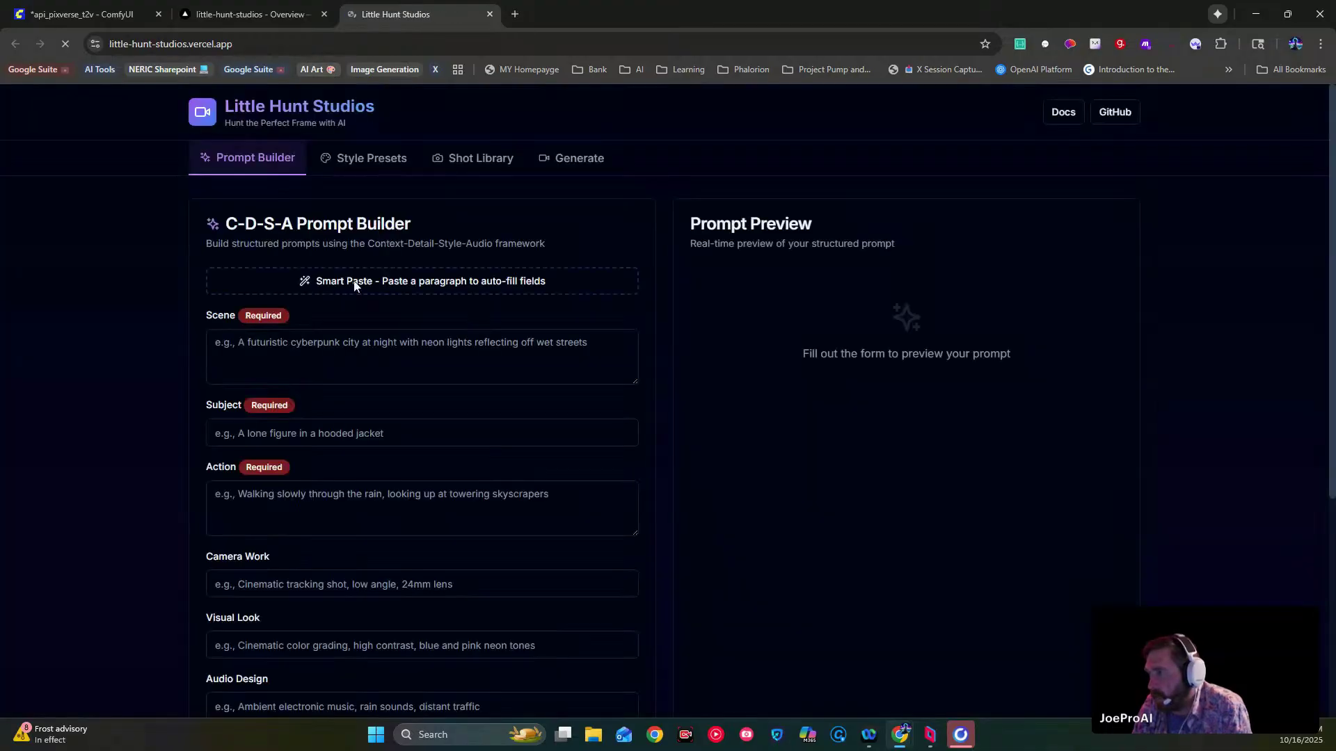
- Open Smart Paste in the C-D-S-A Prompt Builder and review the form's fields
{"action": "left_click", "coordinate": [357, 289]}
{"action": "left_click", "coordinate": [439, 335]}
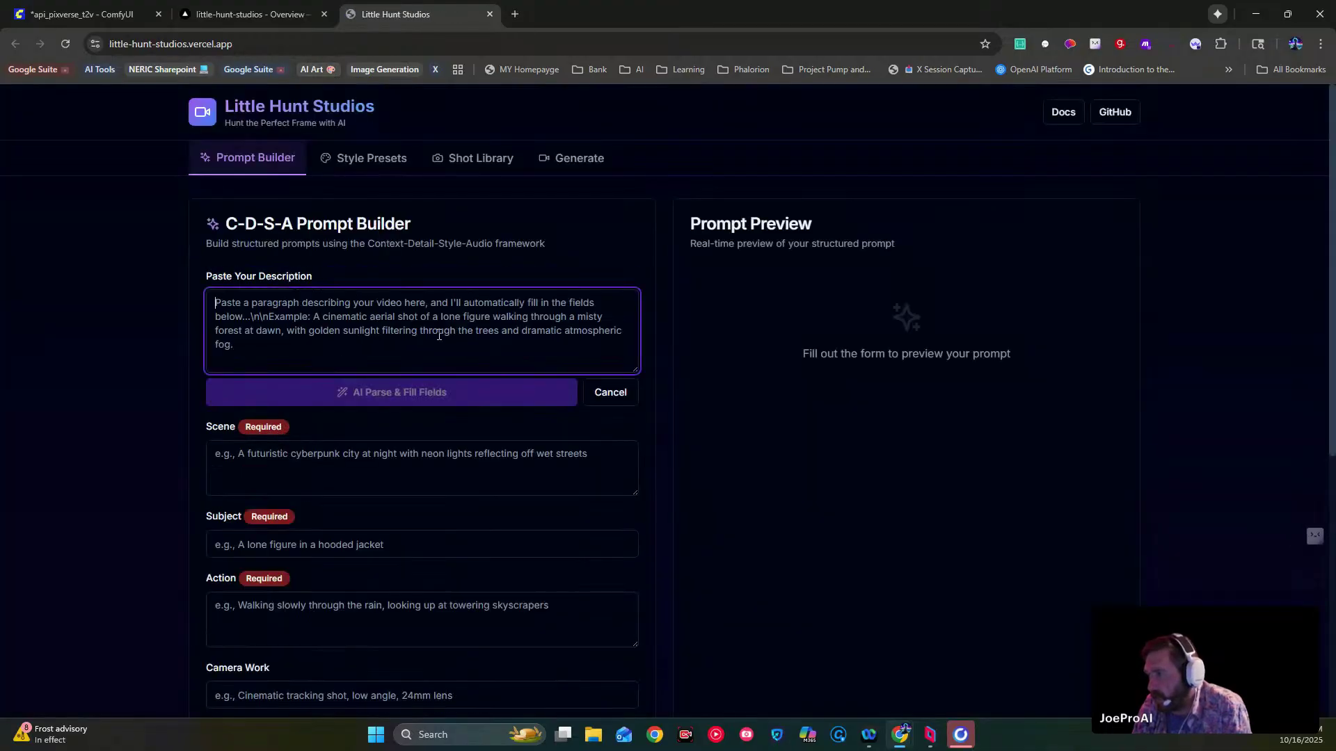
{"action": "scroll", "coordinate": [298, 320], "scroll_direction": "down", "scroll_amount": 3}
{"action": "scroll", "coordinate": [356, 362], "scroll_direction": "up", "scroll_amount": 3}
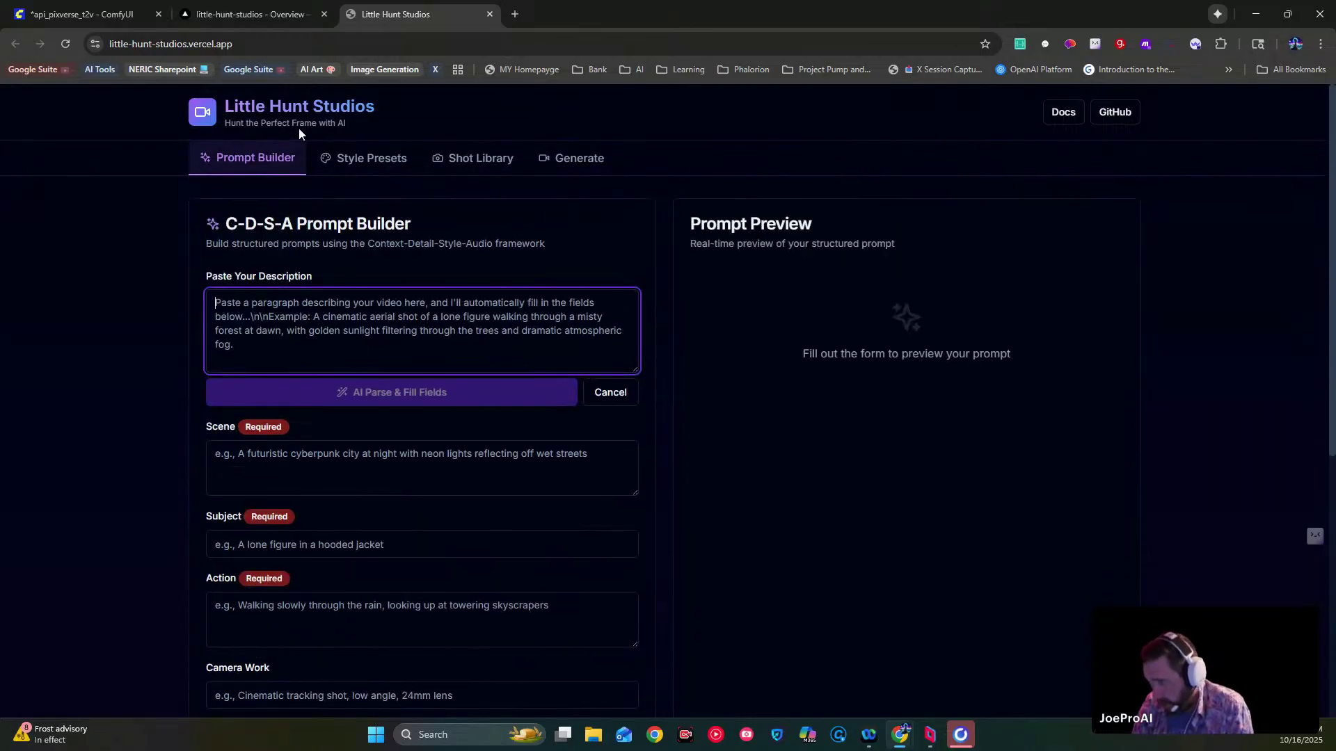
{"action": "scroll", "coordinate": [327, 318], "scroll_direction": "down", "scroll_amount": 1}
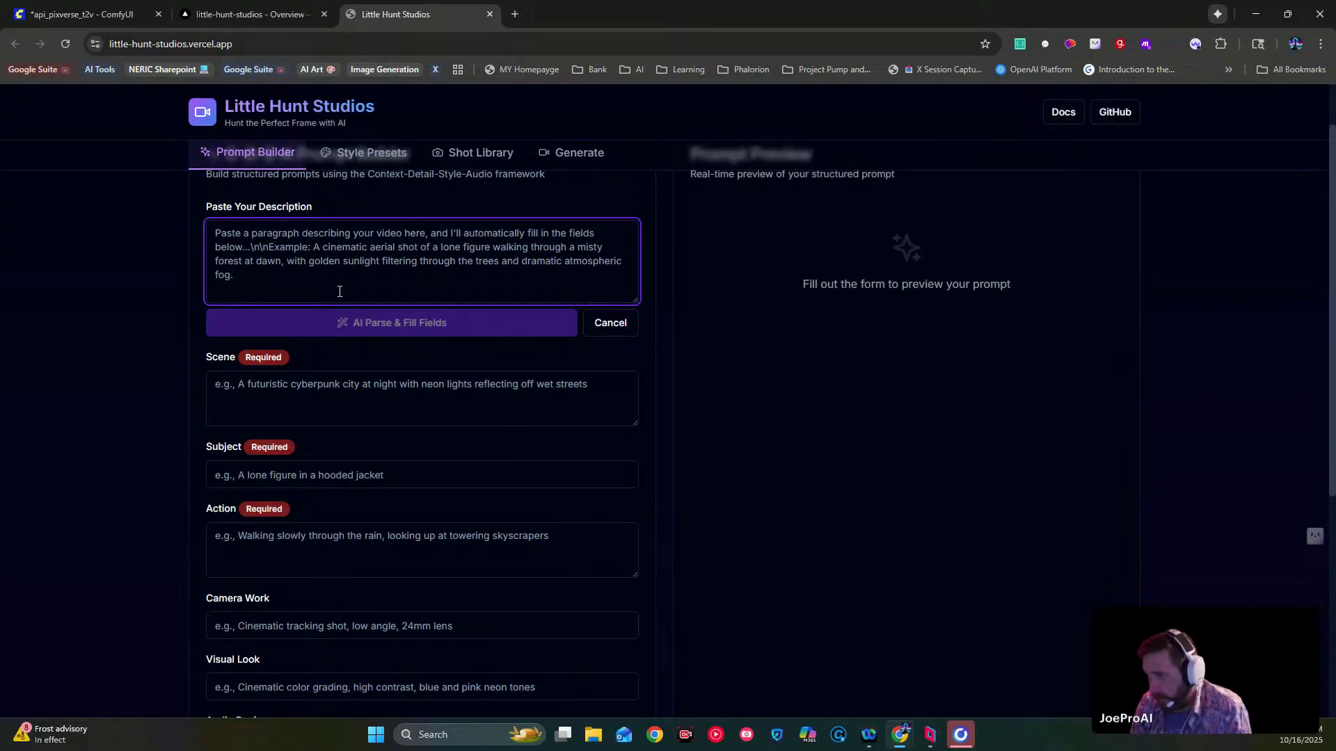
{"action": "scroll", "coordinate": [338, 322], "scroll_direction": "down", "scroll_amount": 3}
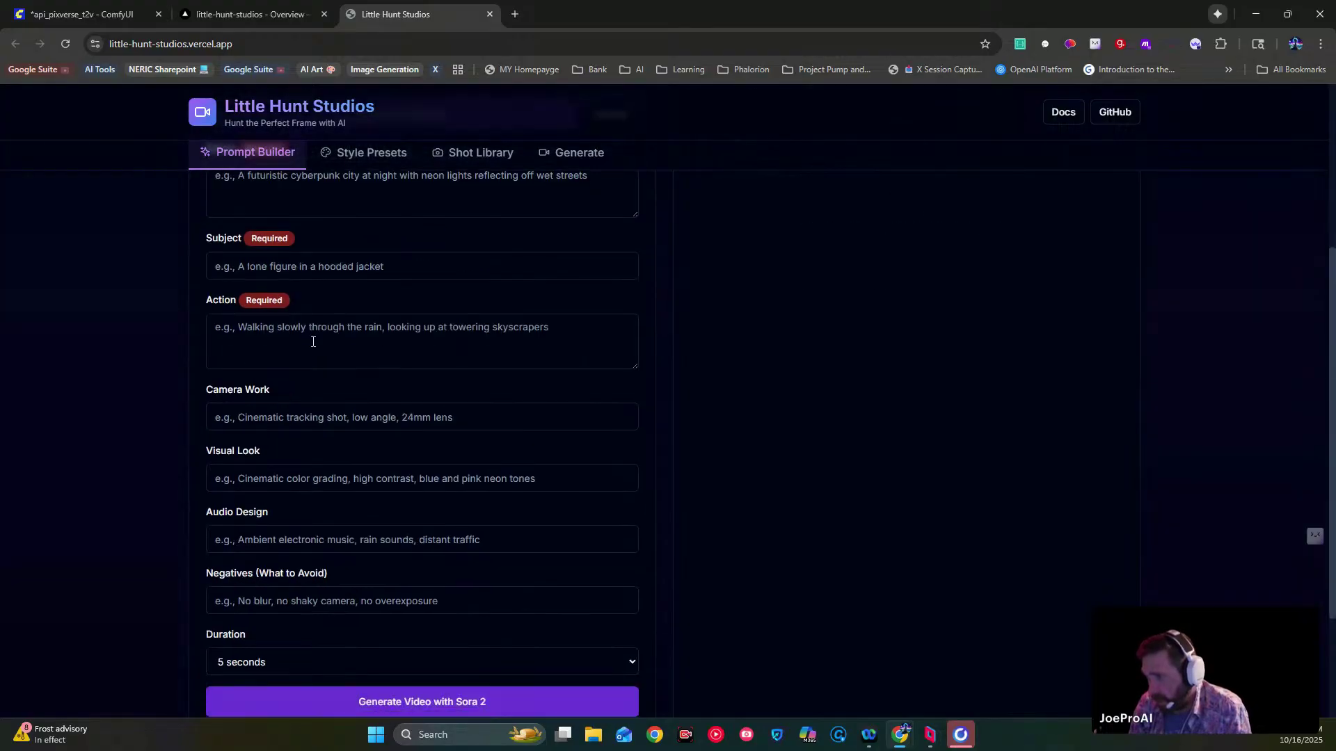
{"action": "scroll", "coordinate": [340, 380], "scroll_direction": "up", "scroll_amount": 4}
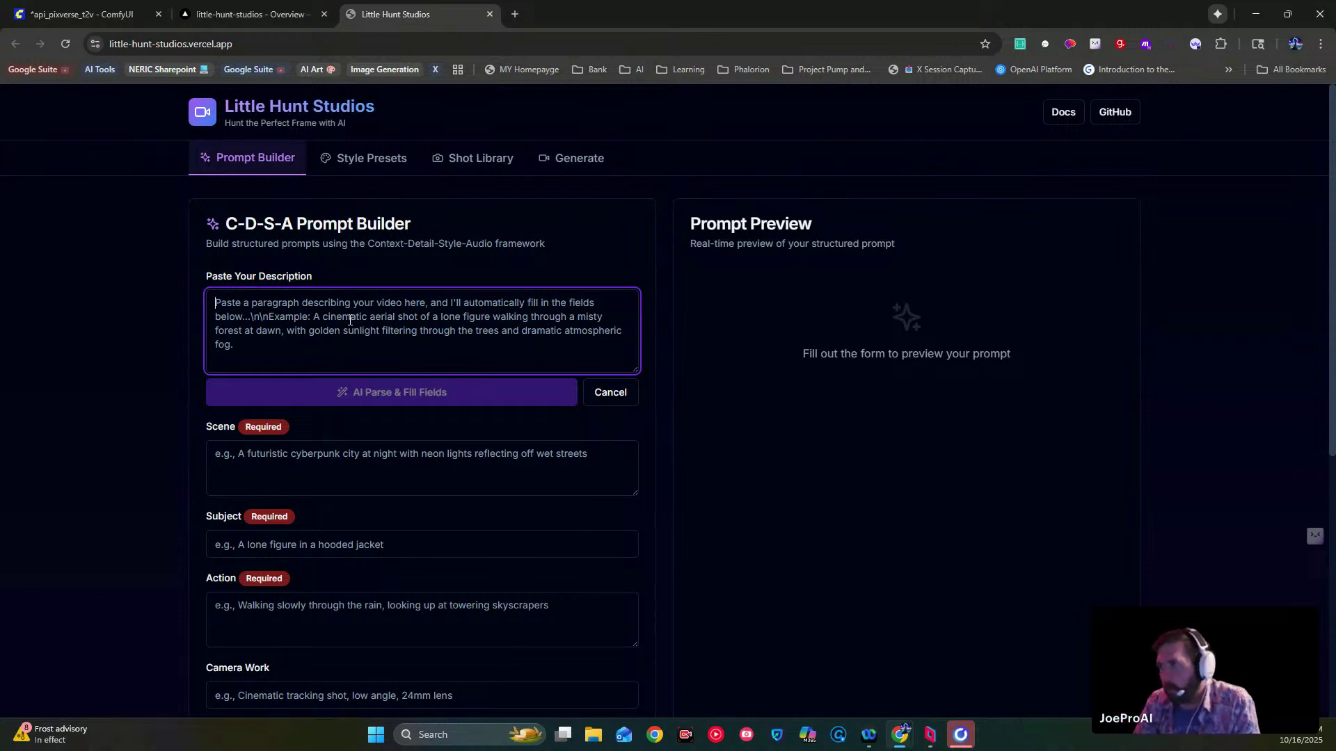
- Switch back to ComfyUI, close the template library and copy the full prompt from the PixVerse Text to Video node
{"action": "left_click", "coordinate": [228, 10]}
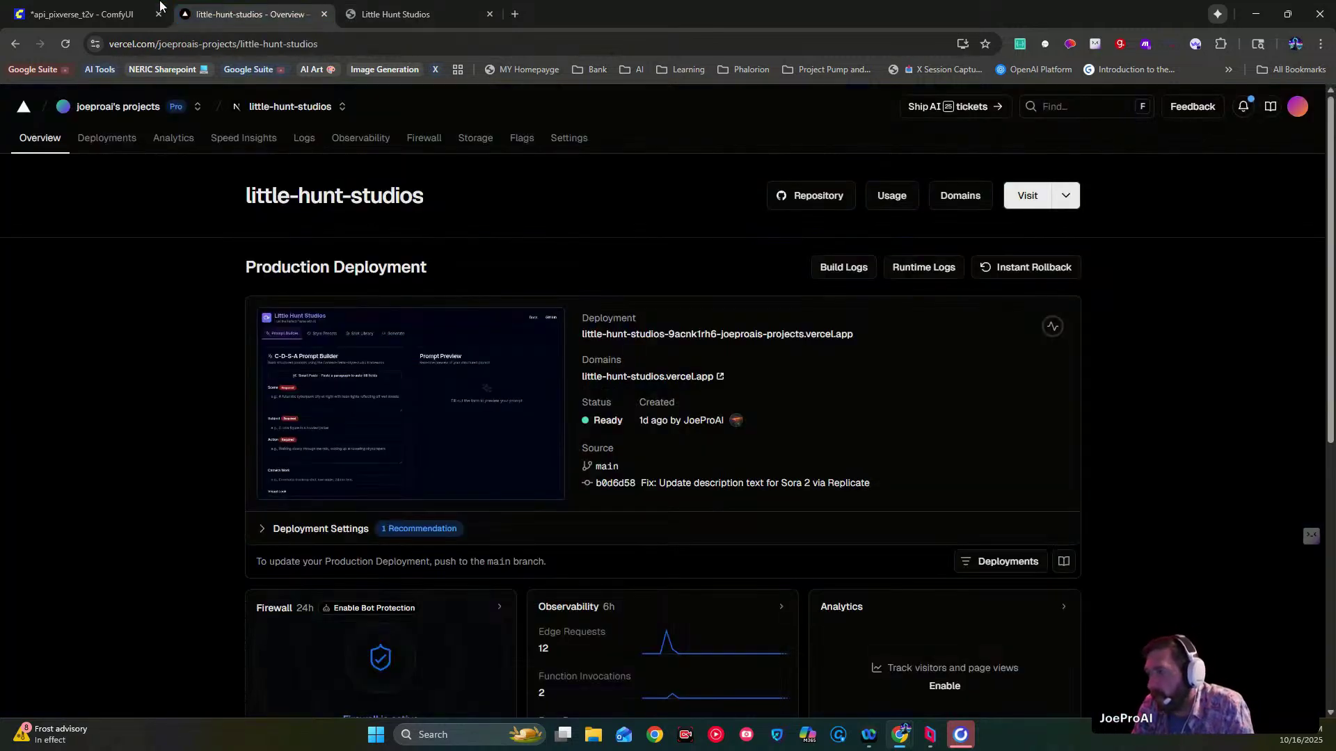
{"action": "left_click", "coordinate": [45, 7]}
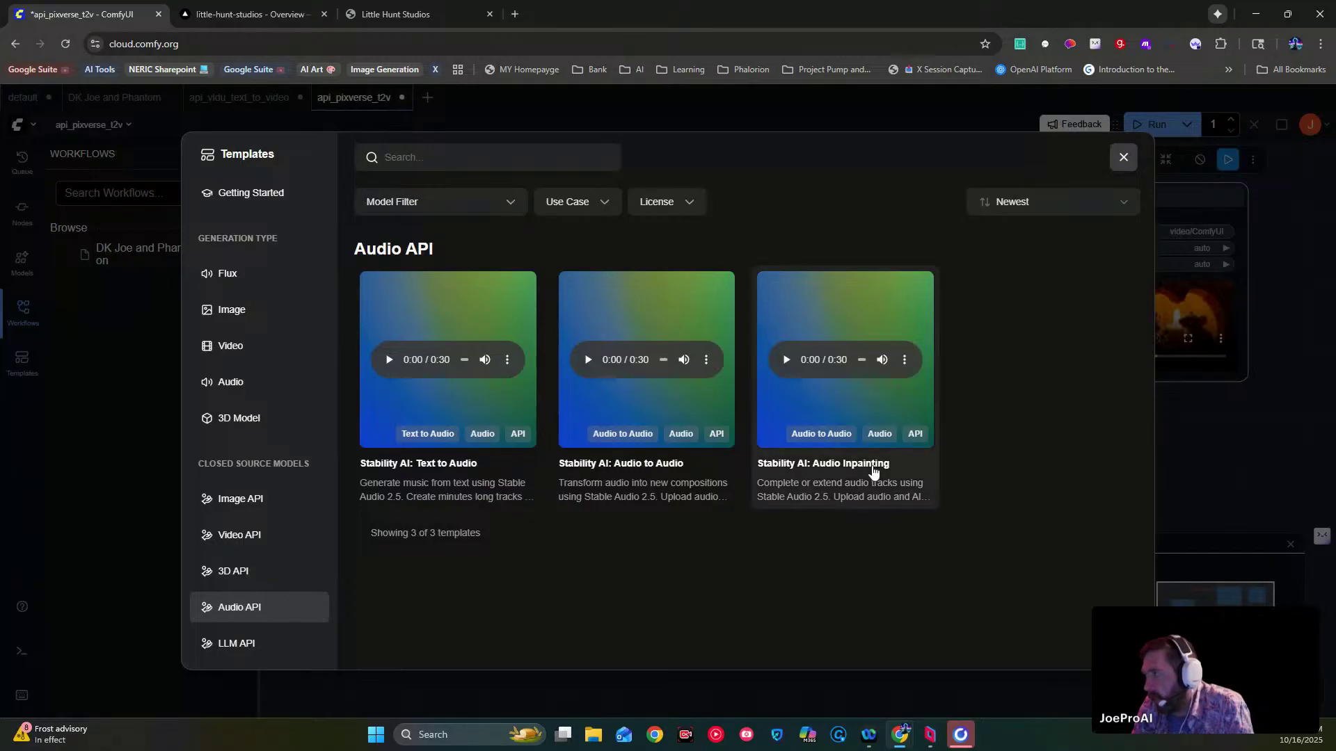
{"action": "left_click", "coordinate": [1233, 437]}
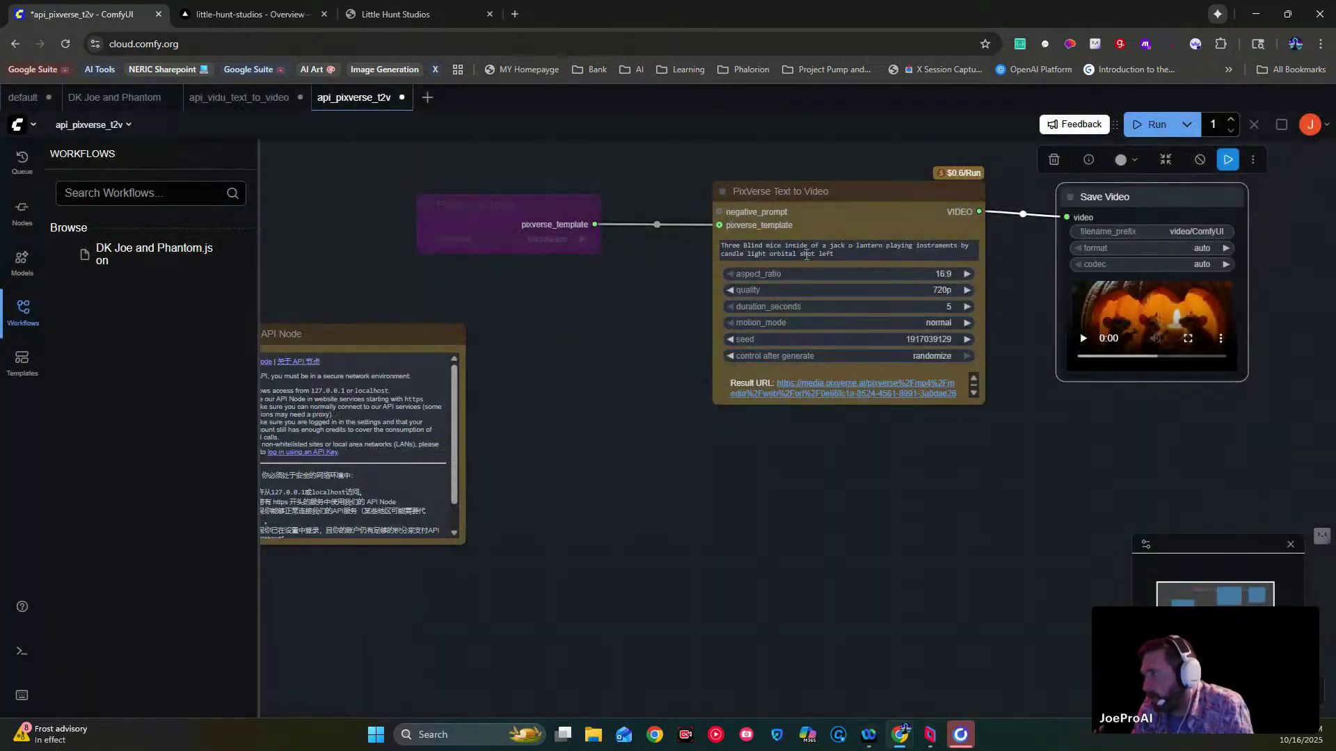
{"action": "triple_click", "coordinate": [856, 256]}
{"action": "key", "text": "ctrl+c"}
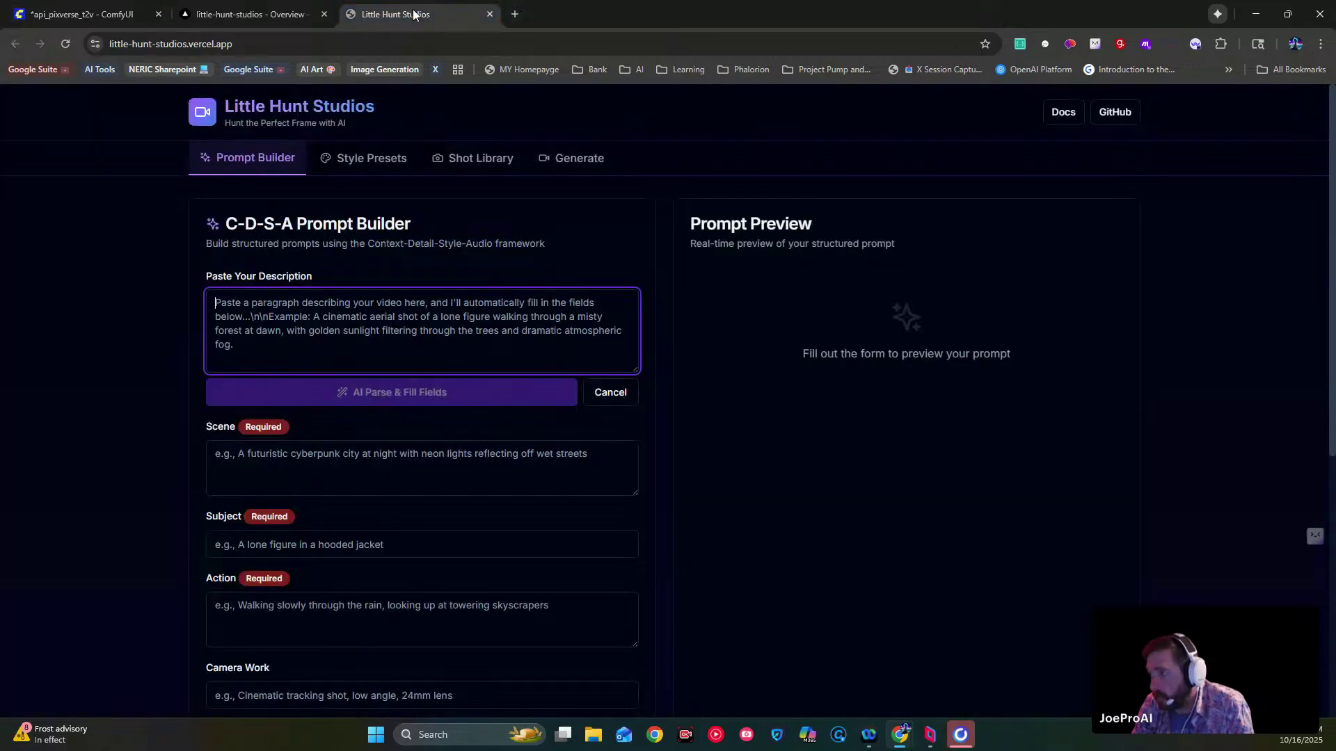
- Switch to Little Hunt Studios, paste the copied prompt as the Smart Paste description and let AI parse it into the form fields
{"action": "left_click", "coordinate": [416, 14]}
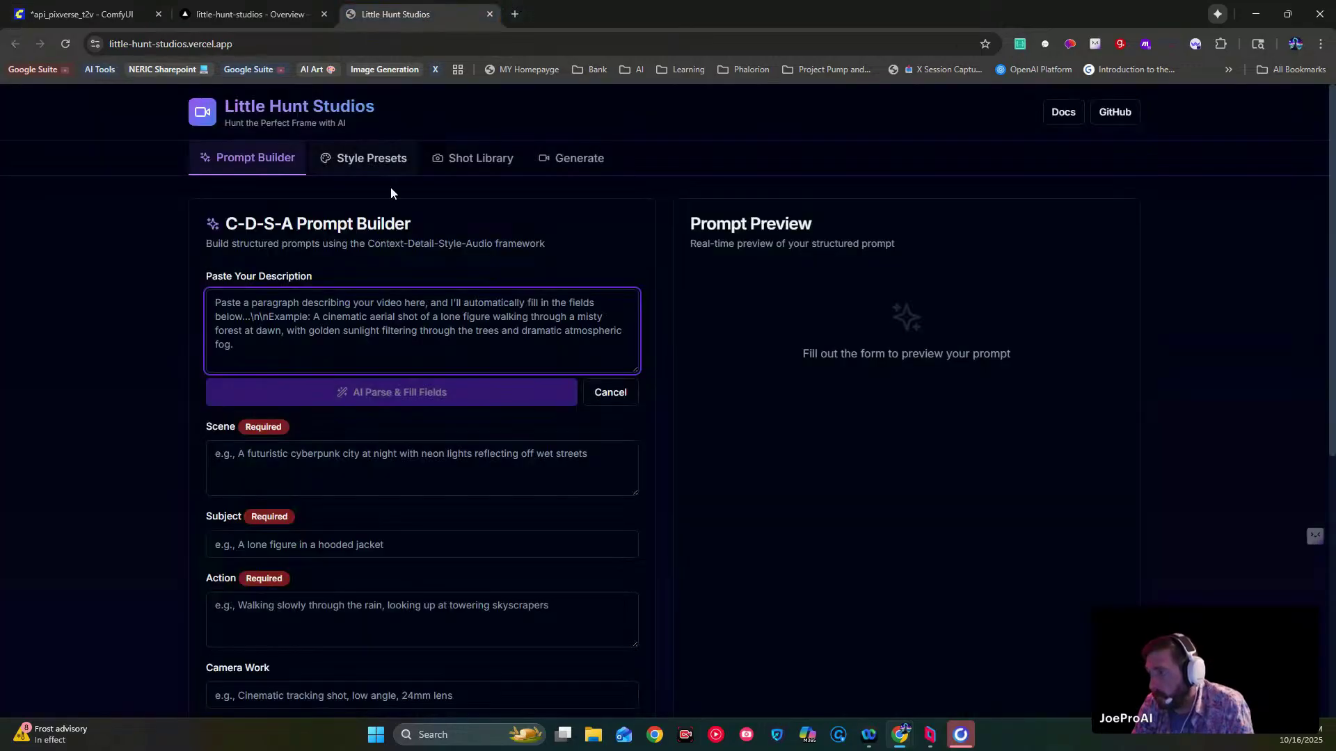
{"action": "left_click", "coordinate": [320, 338]}
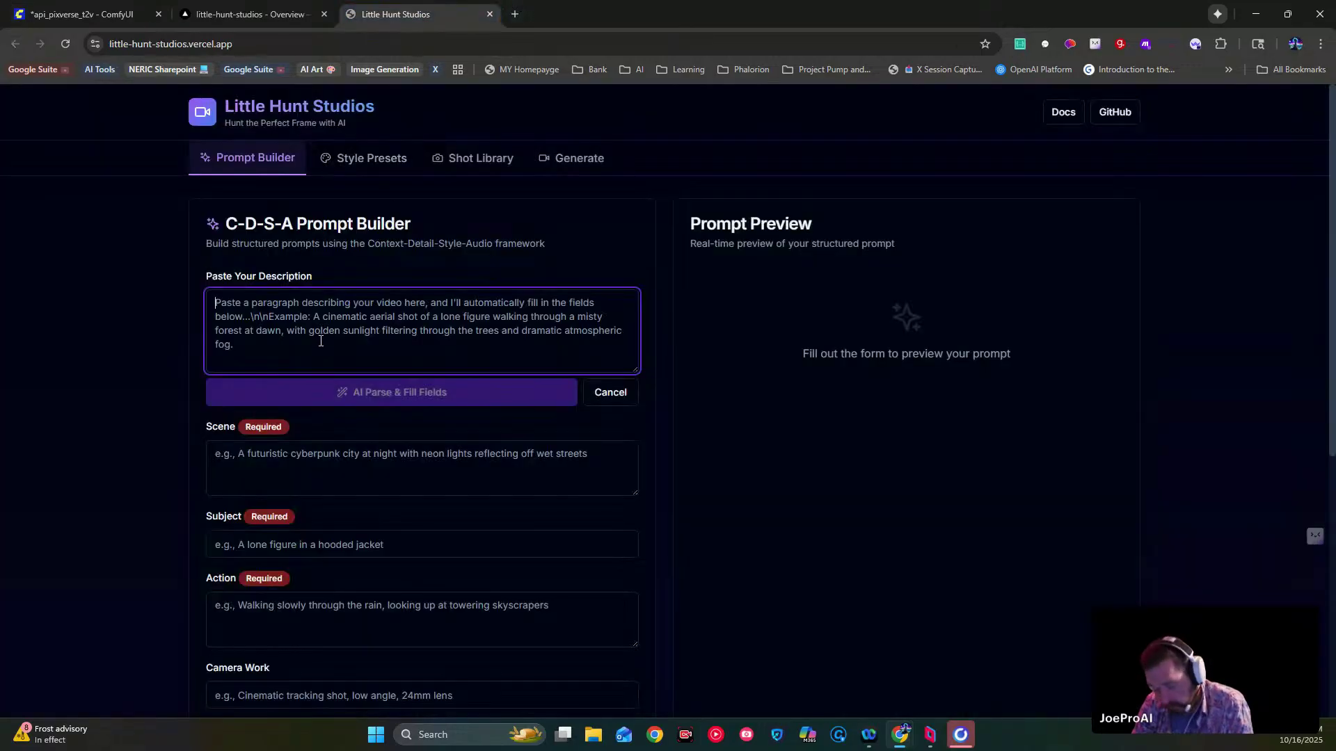
{"action": "key", "text": "ctrl+v"}
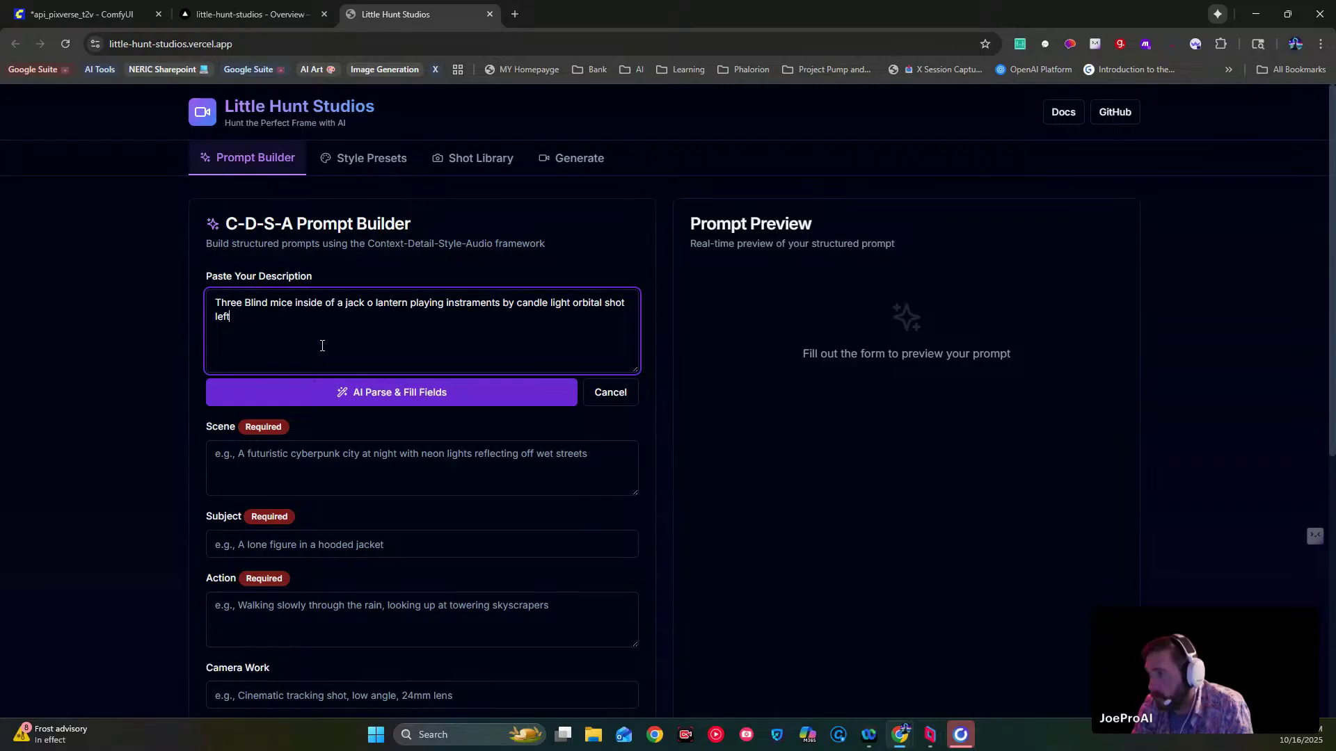
{"action": "left_click", "coordinate": [367, 404]}
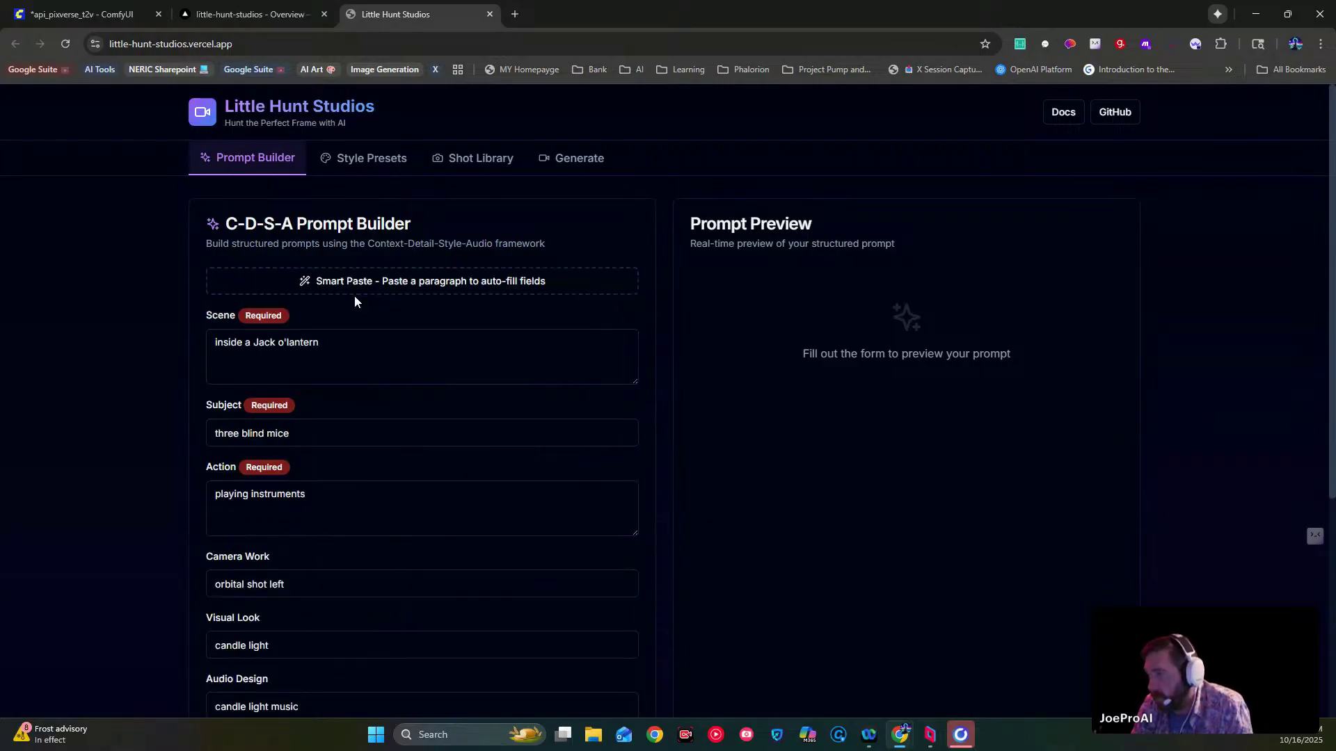
{"action": "scroll", "coordinate": [426, 622], "scroll_direction": "down", "scroll_amount": 4}
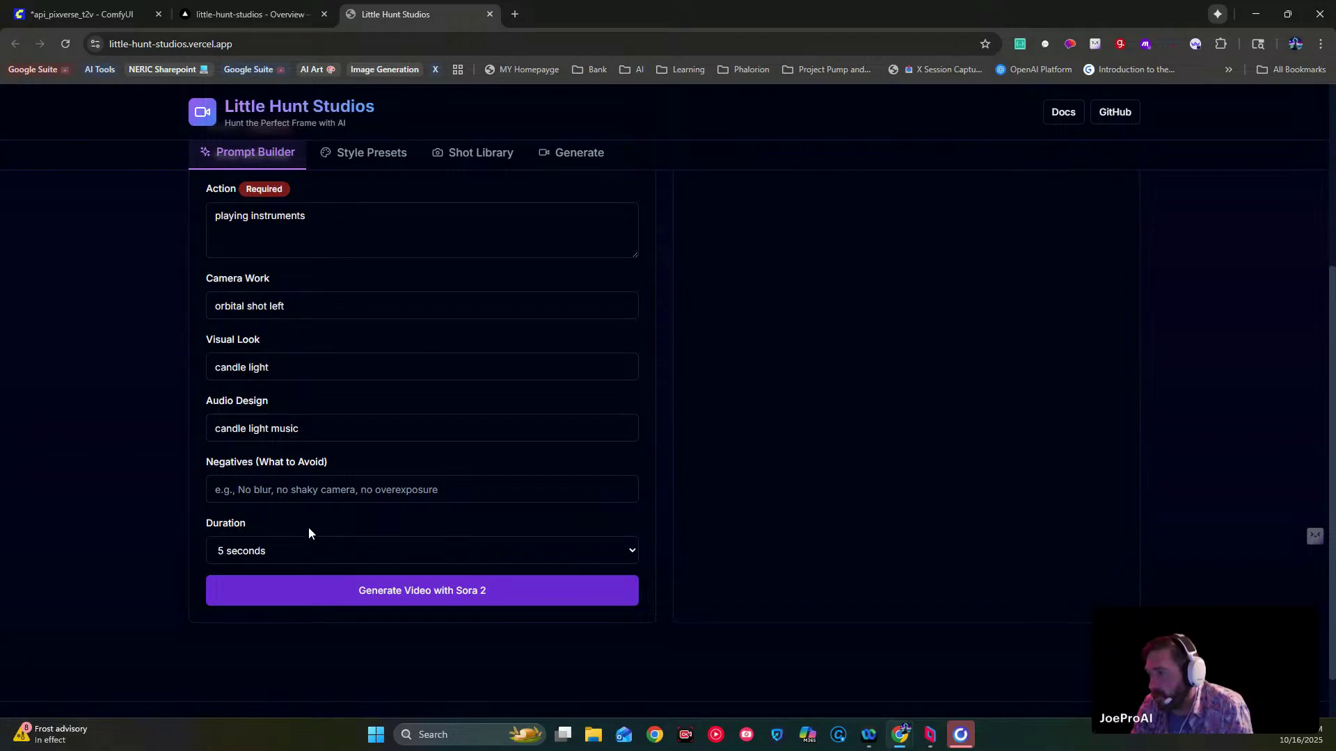
{"action": "scroll", "coordinate": [383, 460], "scroll_direction": "up", "scroll_amount": 2}
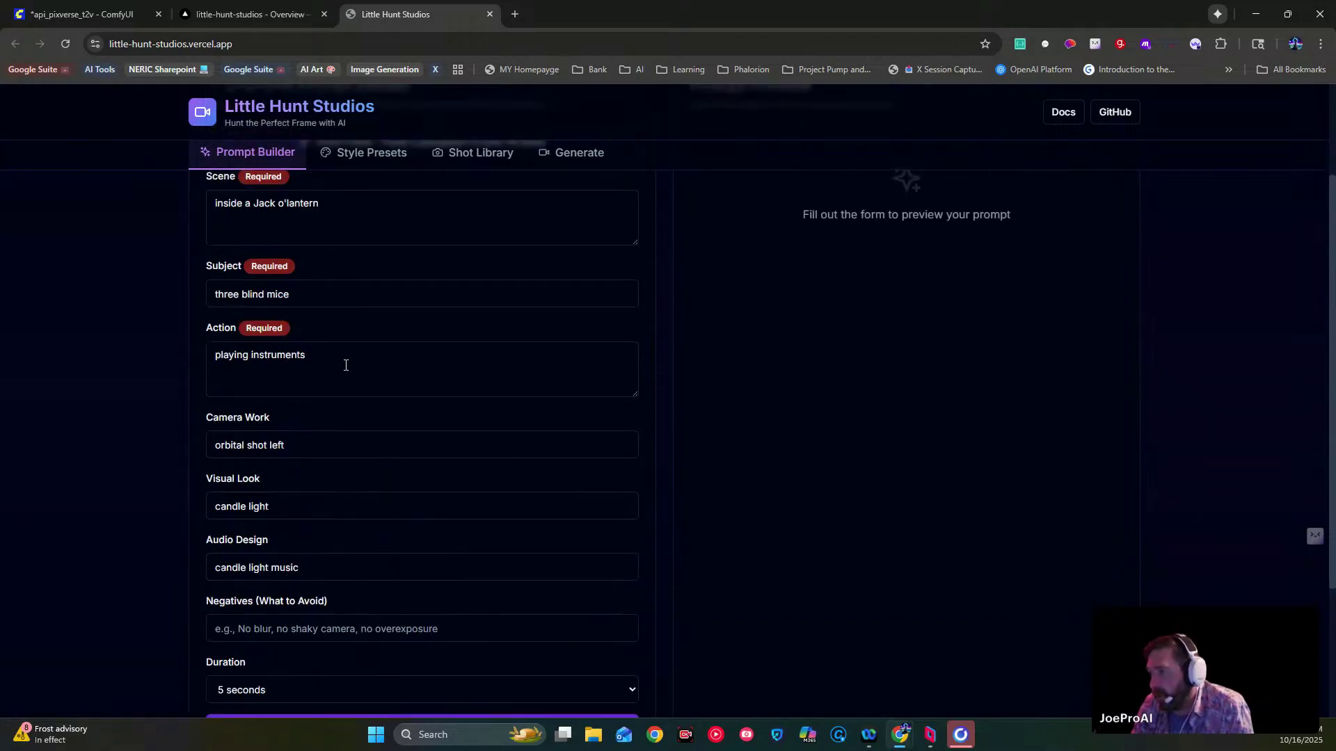
{"action": "left_click_drag", "start_coordinate": [327, 359], "coordinate": [172, 357]}
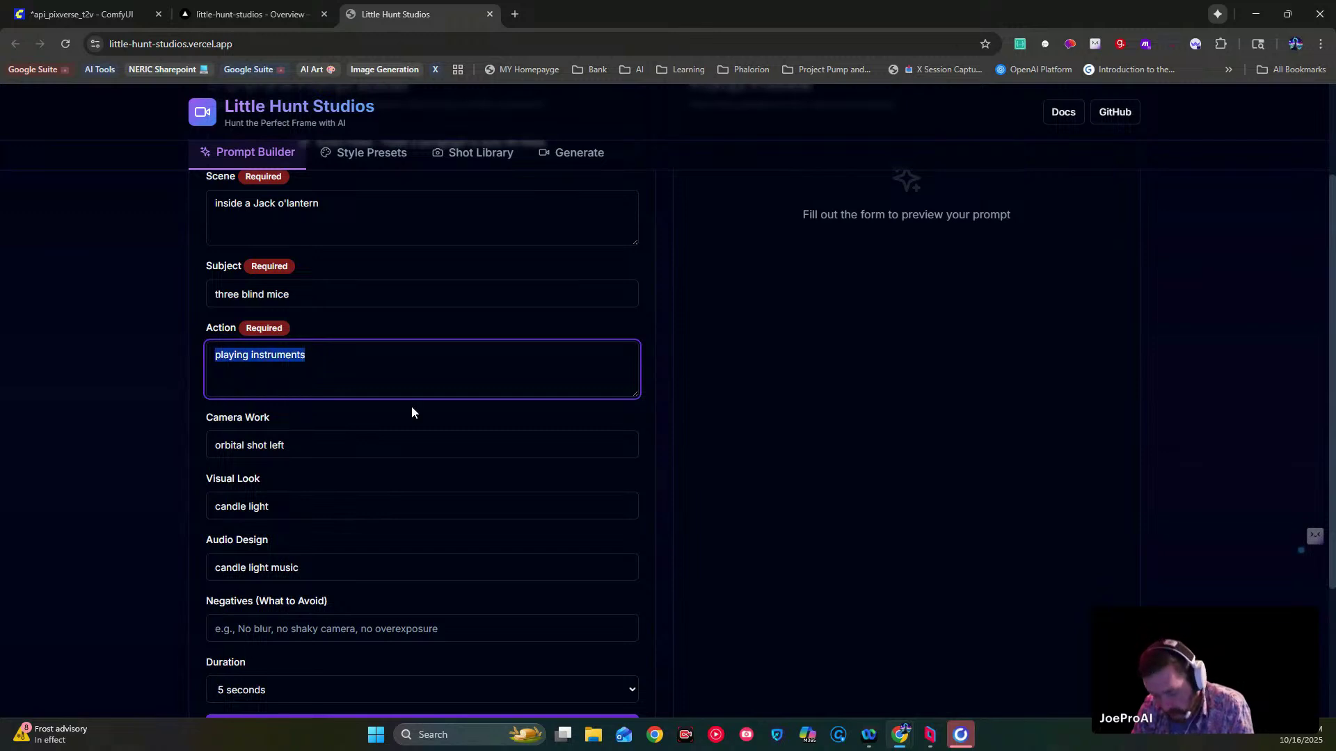
- Switch back to ComfyUI and look through the options available for the PixVerse Text to Video node and its prompt text
{"action": "left_click", "coordinate": [85, 13]}
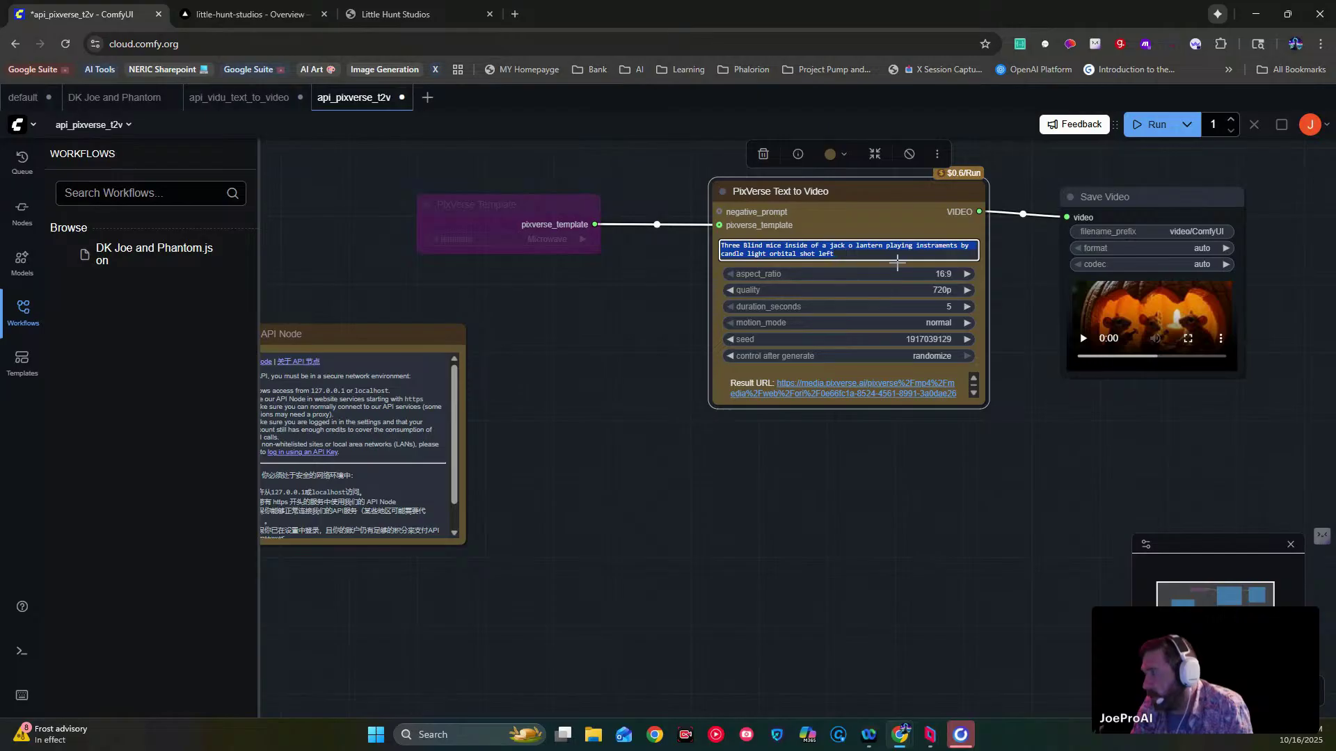
{"action": "left_click", "coordinate": [985, 251]}
{"action": "right_click", "coordinate": [989, 249]}
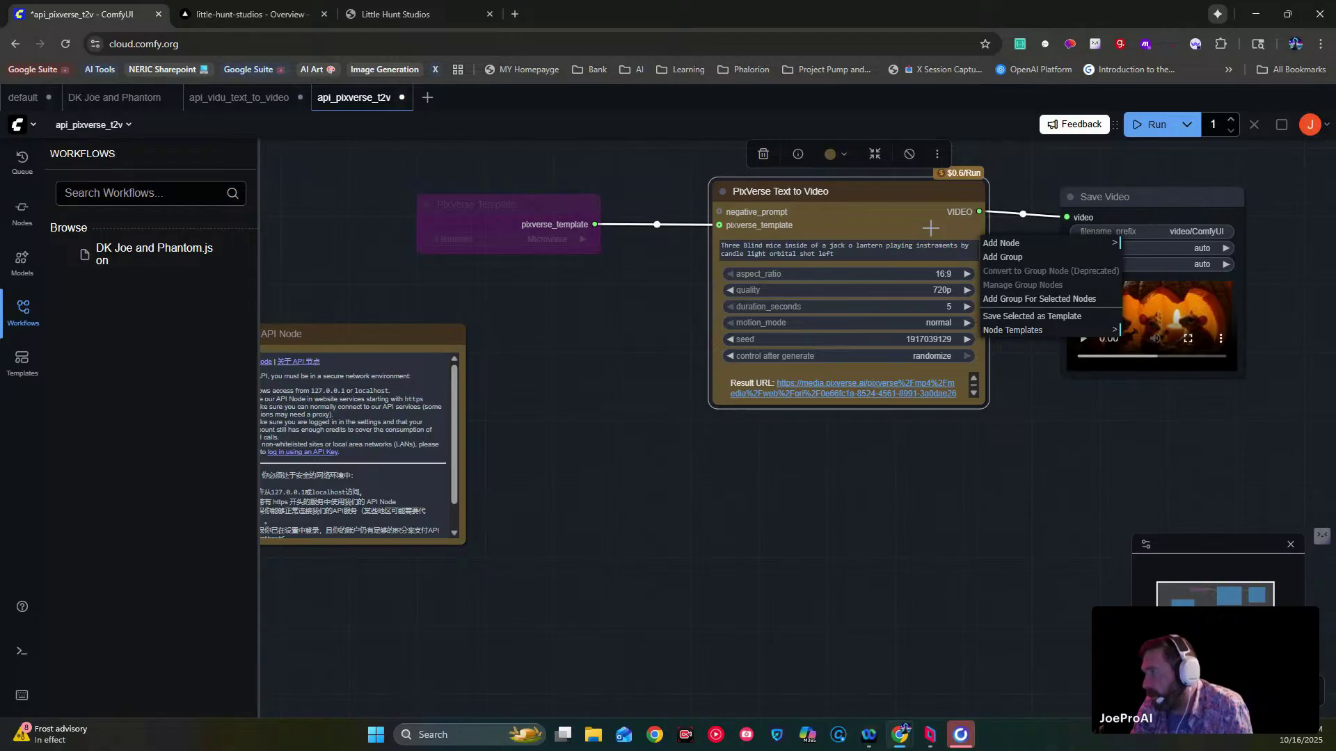
{"action": "left_click", "coordinate": [1006, 247]}
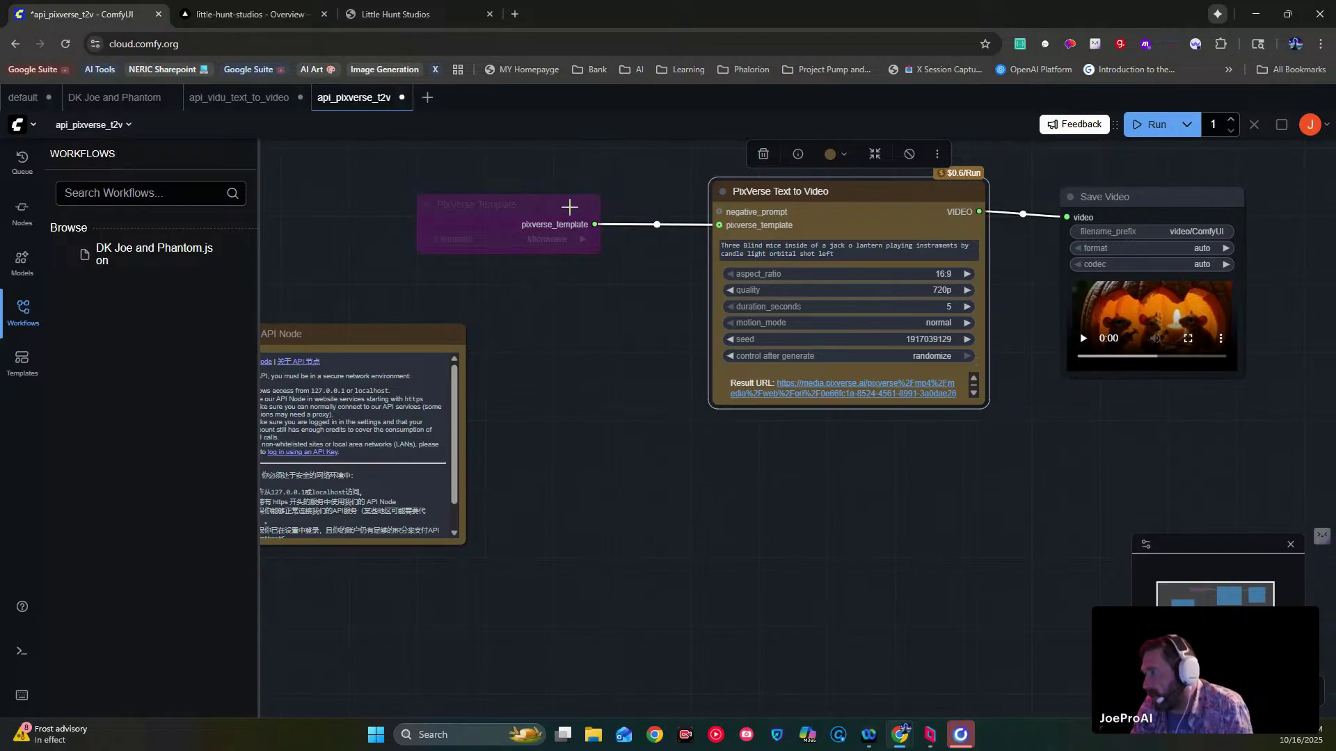
{"action": "mouse_move", "coordinate": [570, 206]}
{"action": "left_mouse_down"}
{"action": "mouse_move", "coordinate": [628, 183]}
{"action": "mouse_move", "coordinate": [592, 183]}
{"action": "mouse_move", "coordinate": [588, 206]}
{"action": "mouse_move", "coordinate": [565, 192]}
{"action": "left_mouse_up"}
{"action": "left_click", "coordinate": [750, 248]}
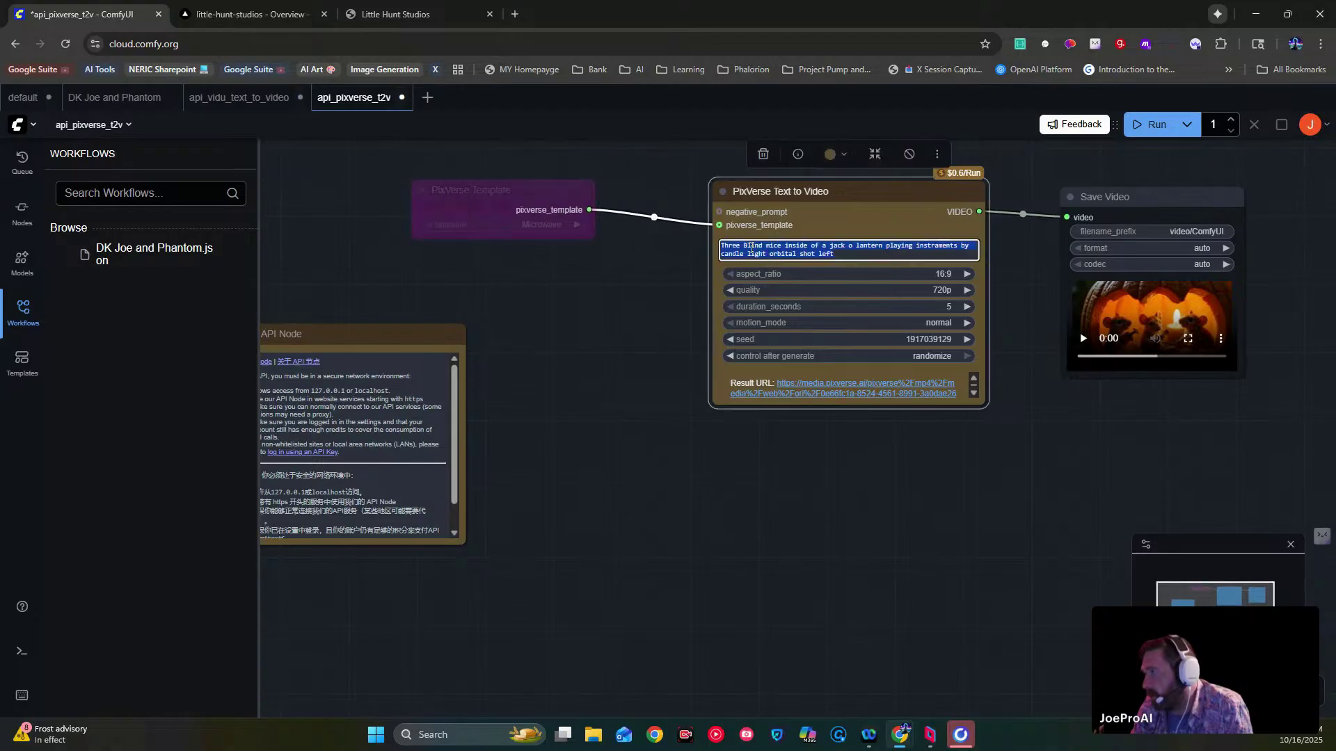
{"action": "left_click_drag", "start_coordinate": [835, 255], "coordinate": [736, 250]}
{"action": "right_click", "coordinate": [871, 252]}
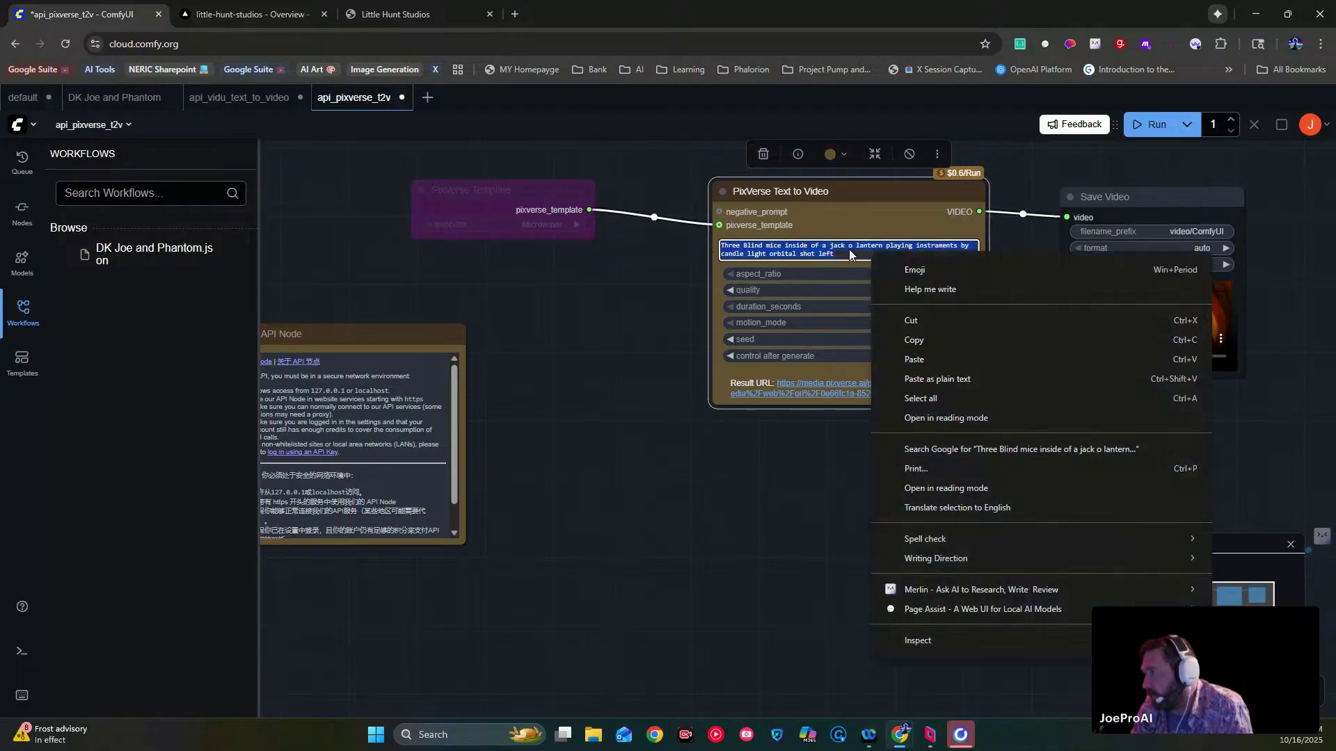
{"action": "left_click", "coordinate": [848, 250]}
{"action": "key", "text": "ctrl+a"}
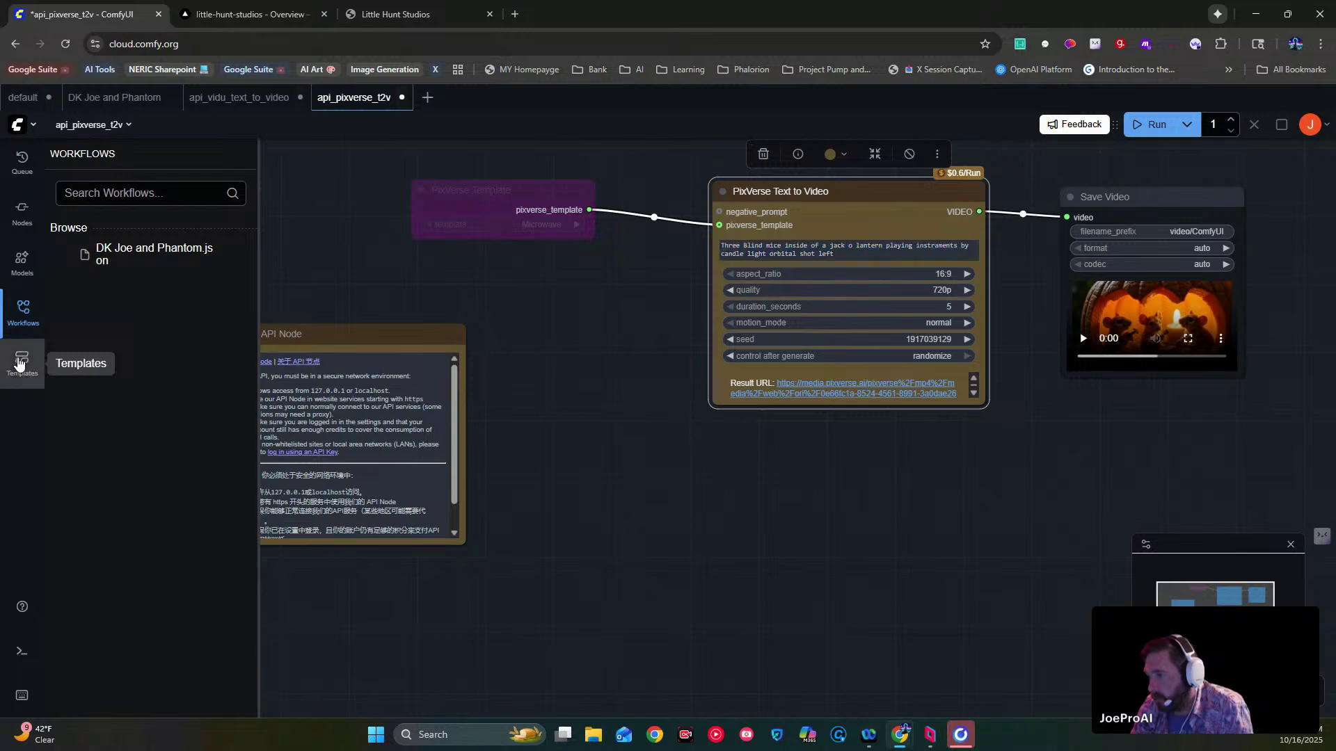
- Open the ACE-Step v1 Text to Instrumentals template from the template library's Audio category
{"action": "left_click", "coordinate": [21, 362]}
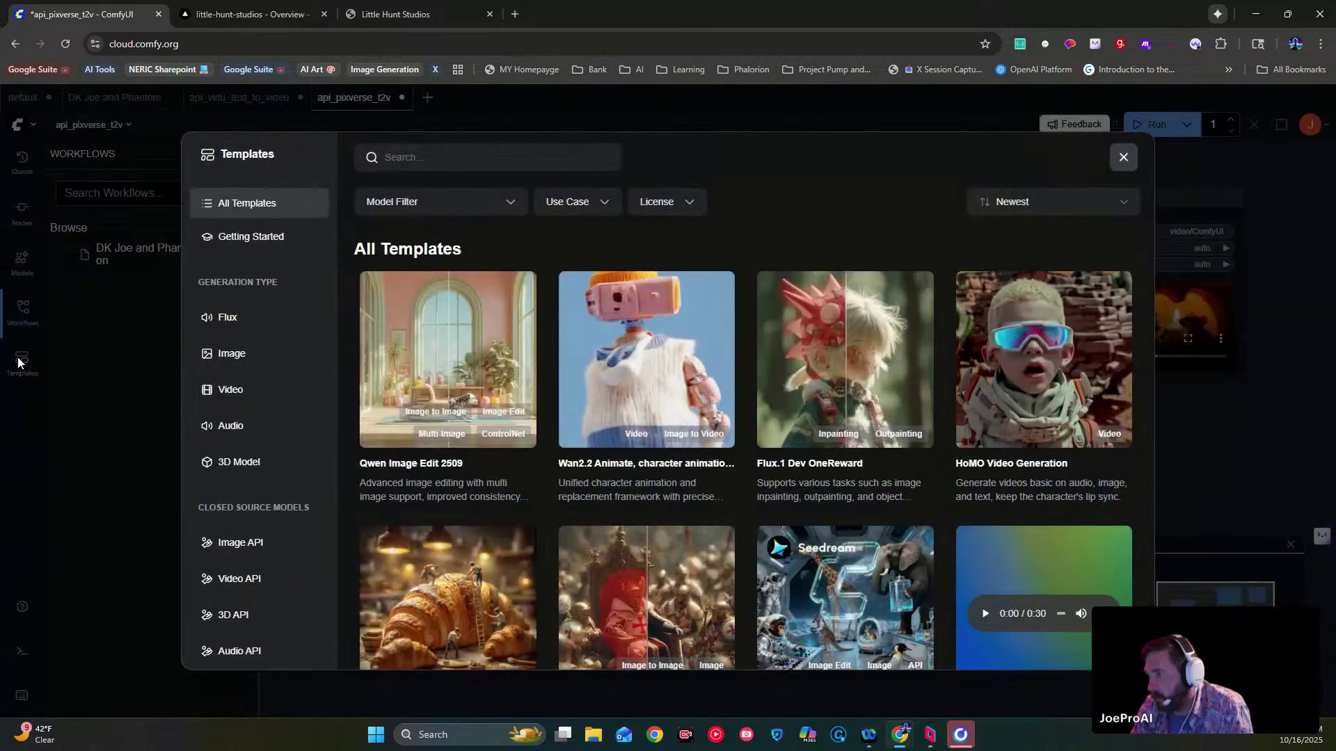
{"action": "left_click", "coordinate": [231, 428]}
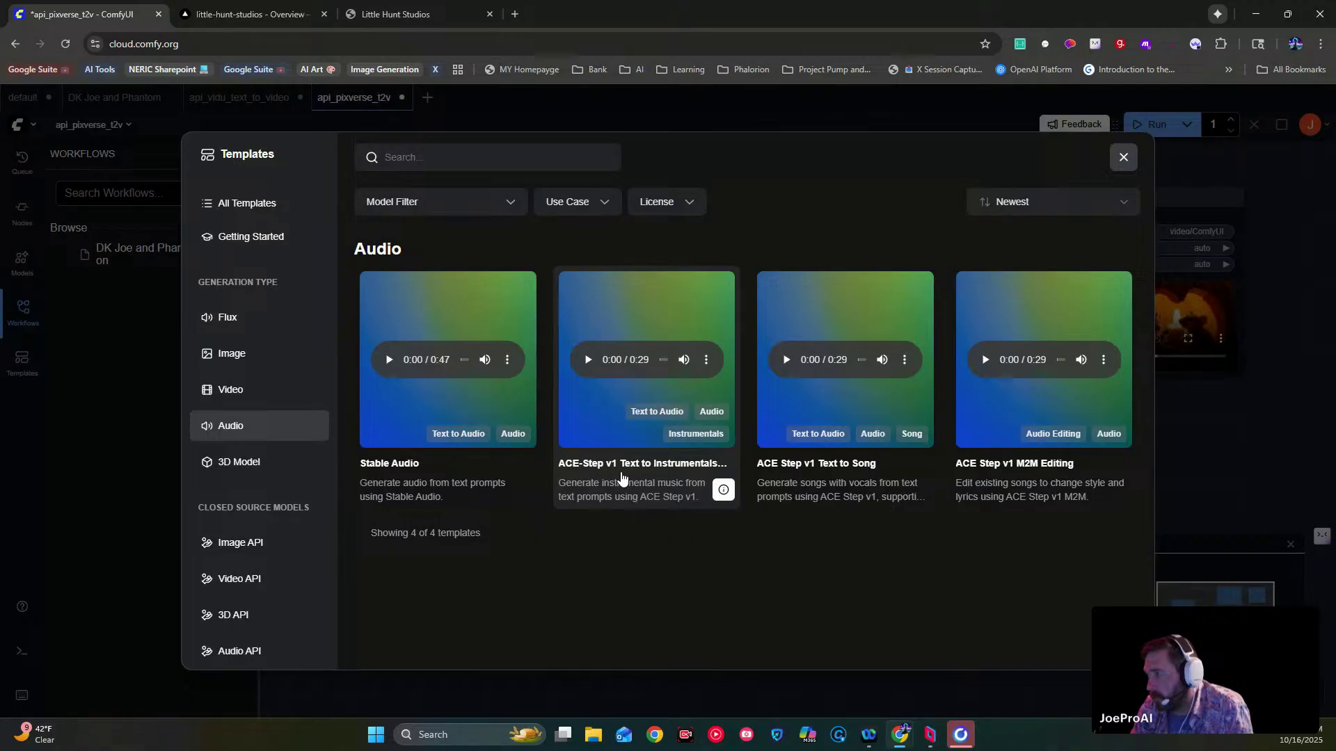
{"action": "left_click", "coordinate": [612, 473]}
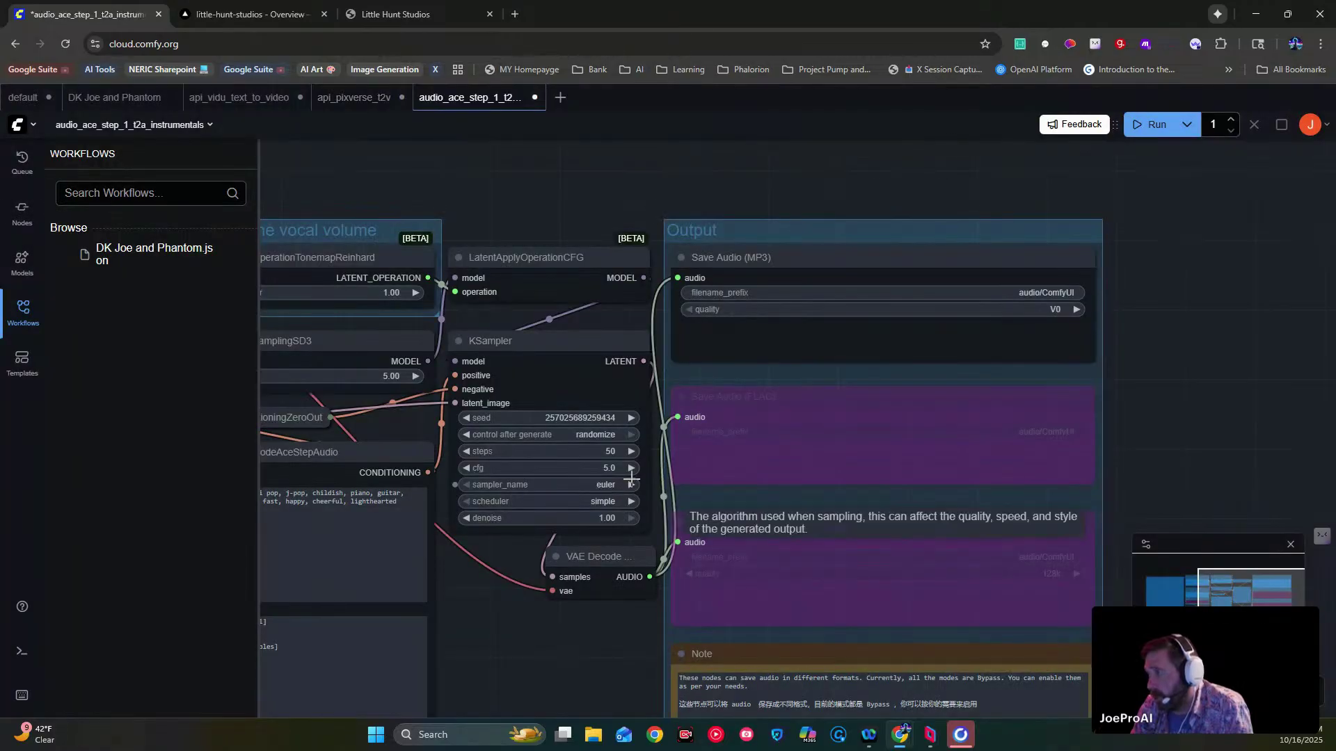
- Examine the instrumentals workflow's layout, including the ACE Step multi-language note and the model and latent groups
{"action": "scroll", "coordinate": [553, 203], "scroll_direction": "down", "scroll_amount": 2}
{"action": "scroll", "coordinate": [612, 232], "scroll_direction": "down", "scroll_amount": 2}
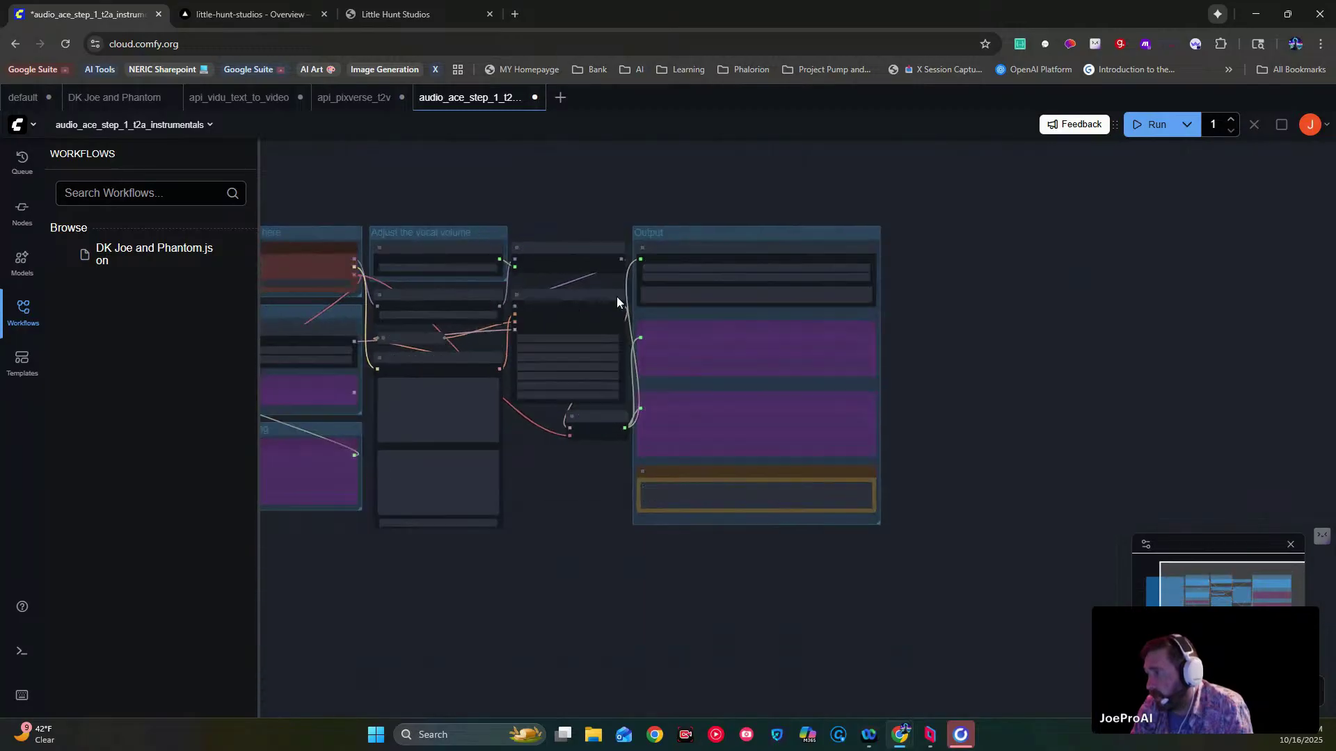
{"action": "left_click_drag", "start_coordinate": [378, 587], "coordinate": [671, 585]}
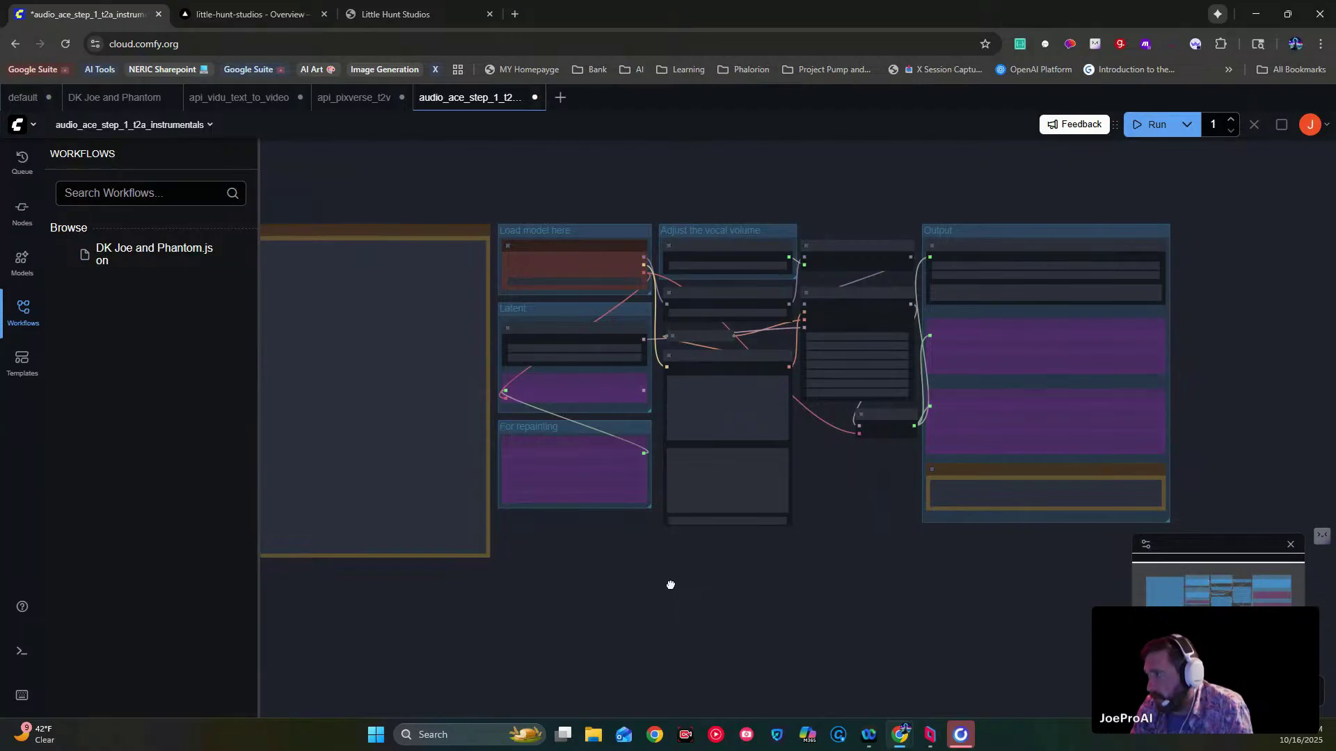
{"action": "scroll", "coordinate": [669, 584], "scroll_direction": "up", "scroll_amount": 4}
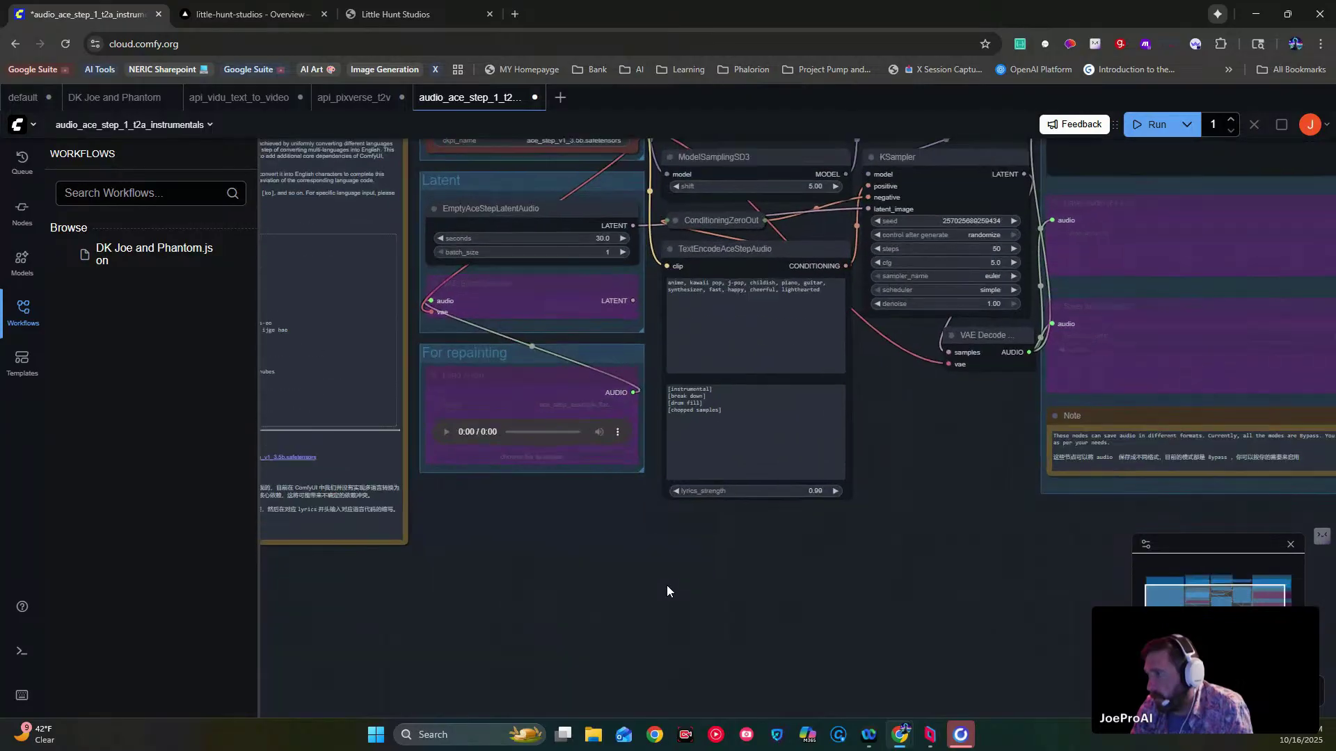
{"action": "scroll", "coordinate": [667, 591], "scroll_direction": "up", "scroll_amount": 1}
{"action": "left_click_drag", "start_coordinate": [512, 560], "coordinate": [794, 715]}
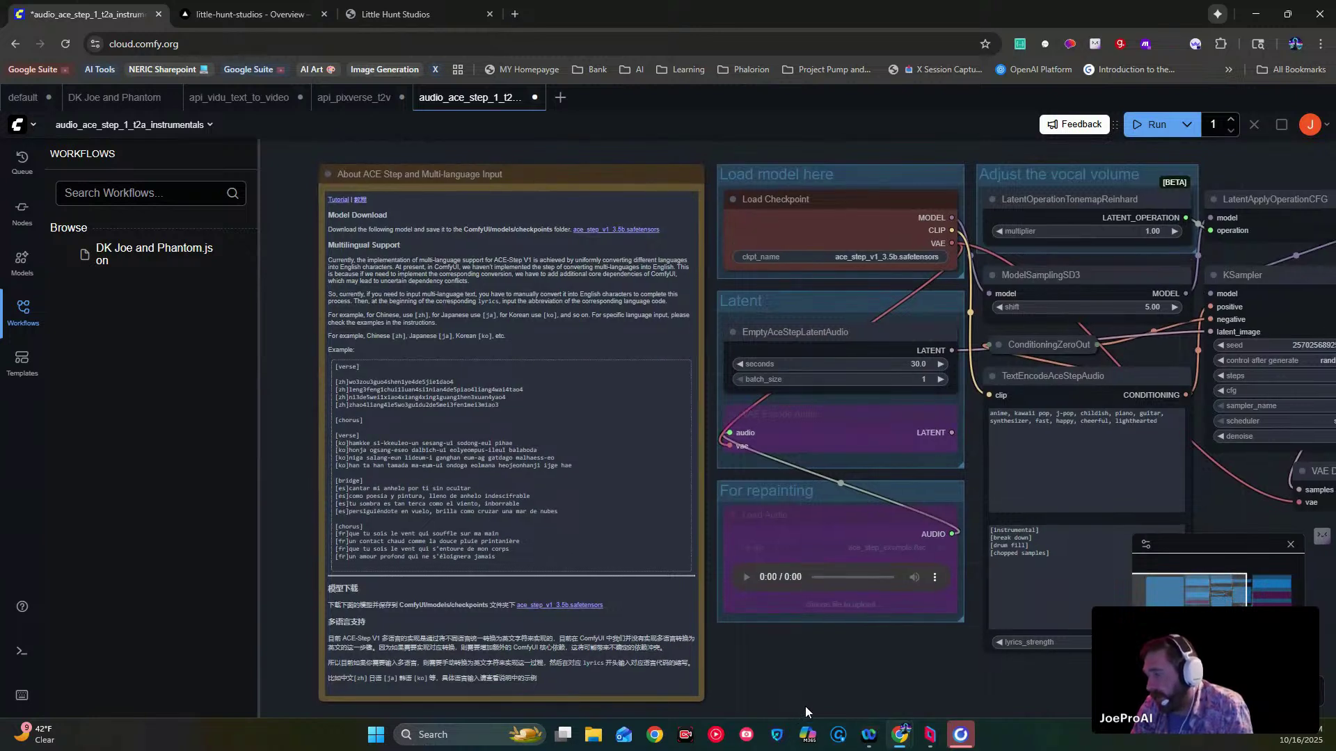
{"action": "left_click_drag", "start_coordinate": [938, 679], "coordinate": [895, 668]}
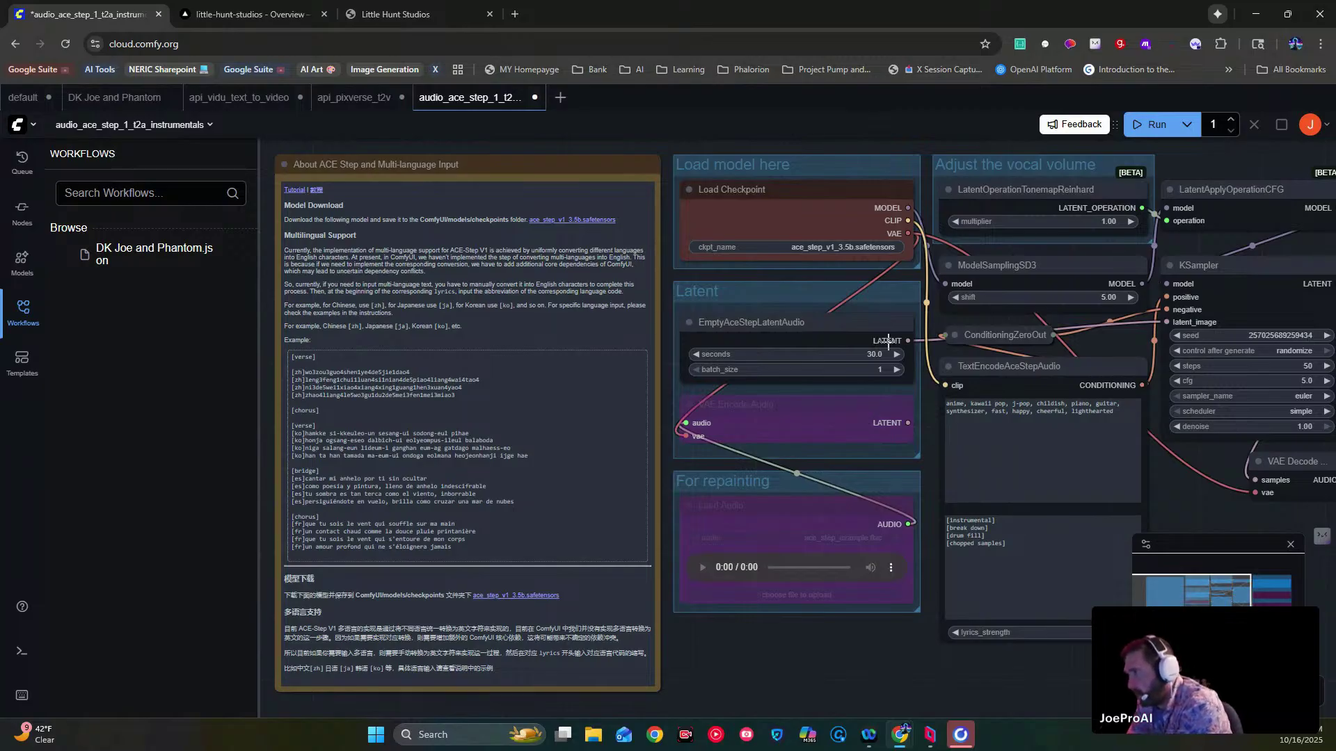
- Replace the style tags in the TextEncodeAceStepAudio node with "orchastral whimsical"
{"action": "left_click", "coordinate": [1013, 412]}
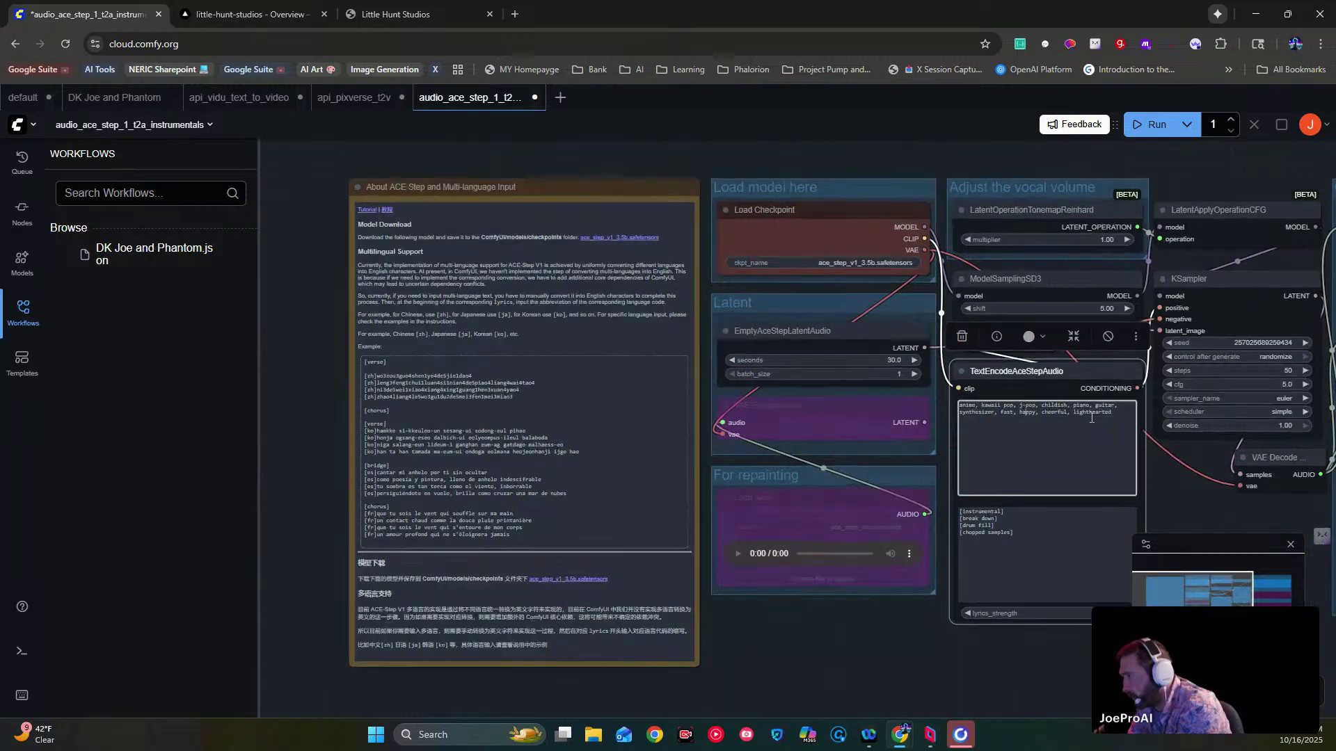
{"action": "scroll", "coordinate": [974, 543], "scroll_direction": "up", "scroll_amount": 2}
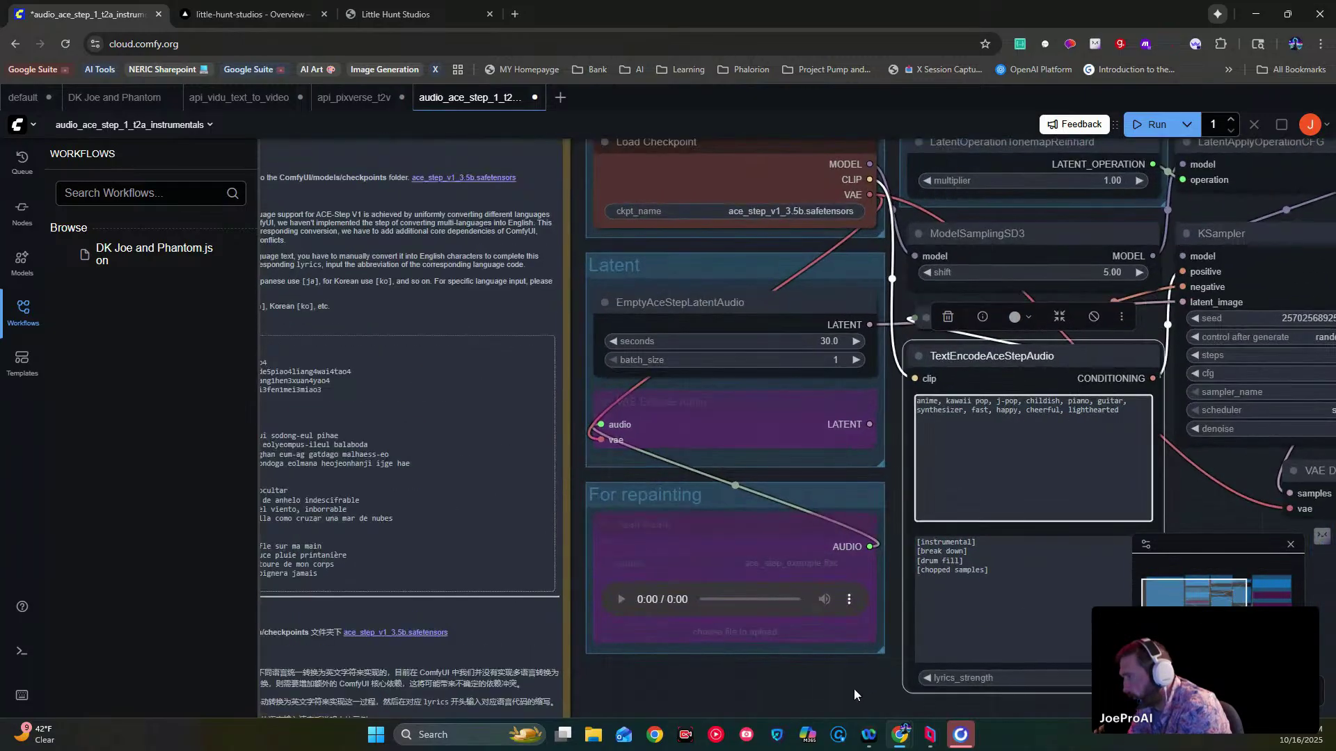
{"action": "left_click_drag", "start_coordinate": [854, 689], "coordinate": [278, 637]}
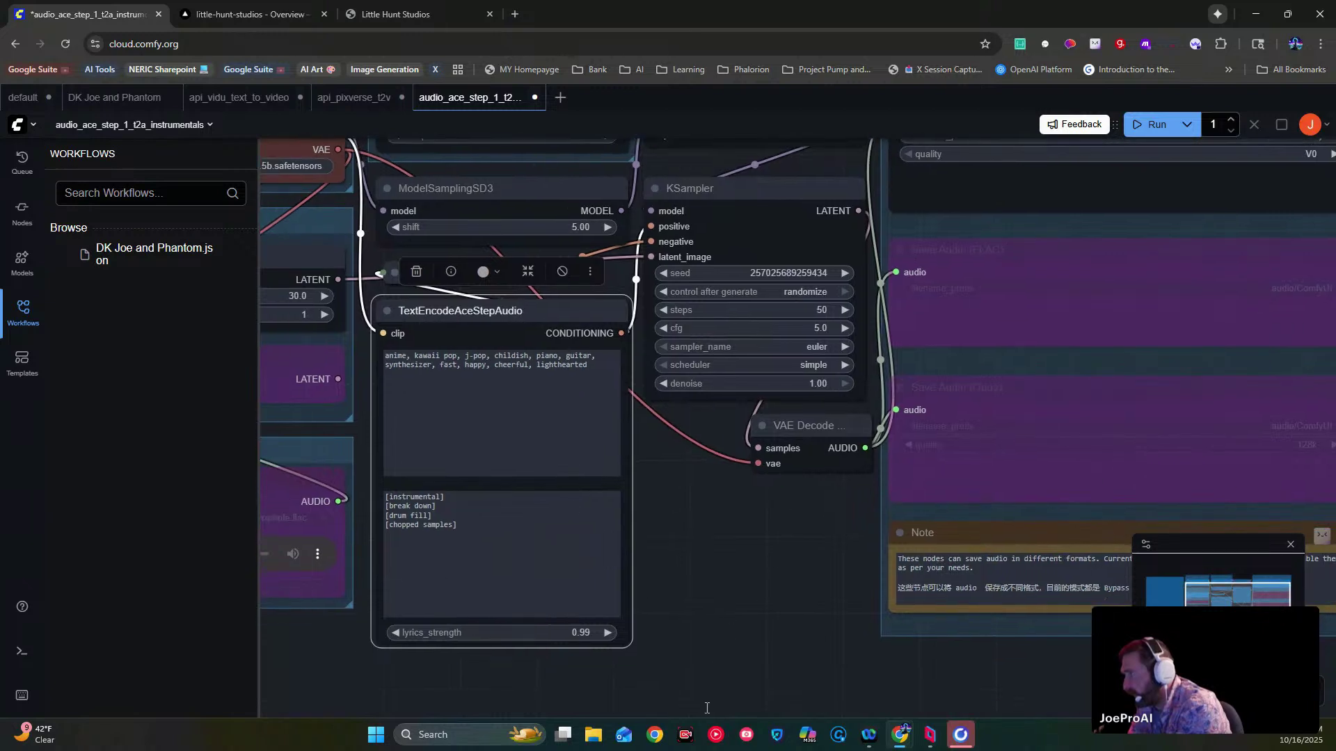
{"action": "scroll", "coordinate": [706, 708], "scroll_direction": "up", "scroll_amount": 3}
{"action": "left_click_drag", "start_coordinate": [674, 688], "coordinate": [844, 639]}
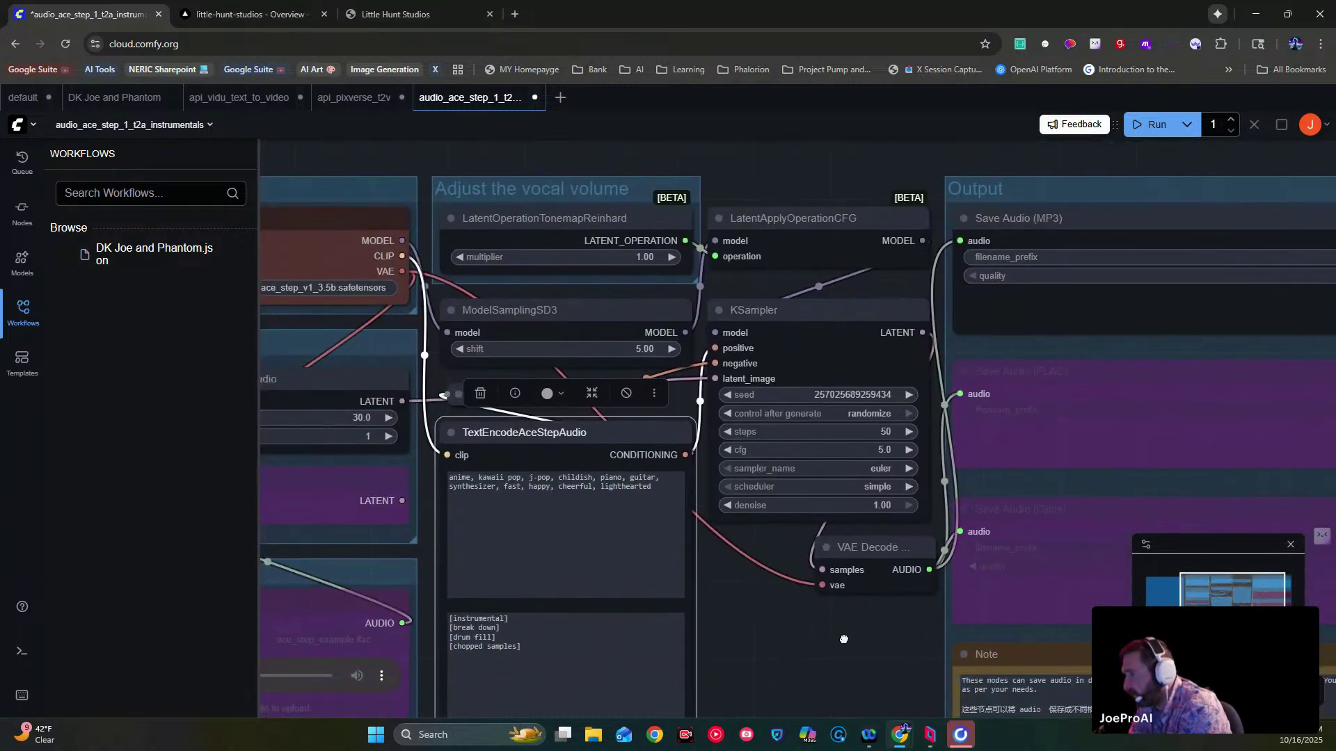
{"action": "left_click", "coordinate": [491, 487]}
{"action": "left_click_drag", "start_coordinate": [660, 492], "coordinate": [256, 465]}
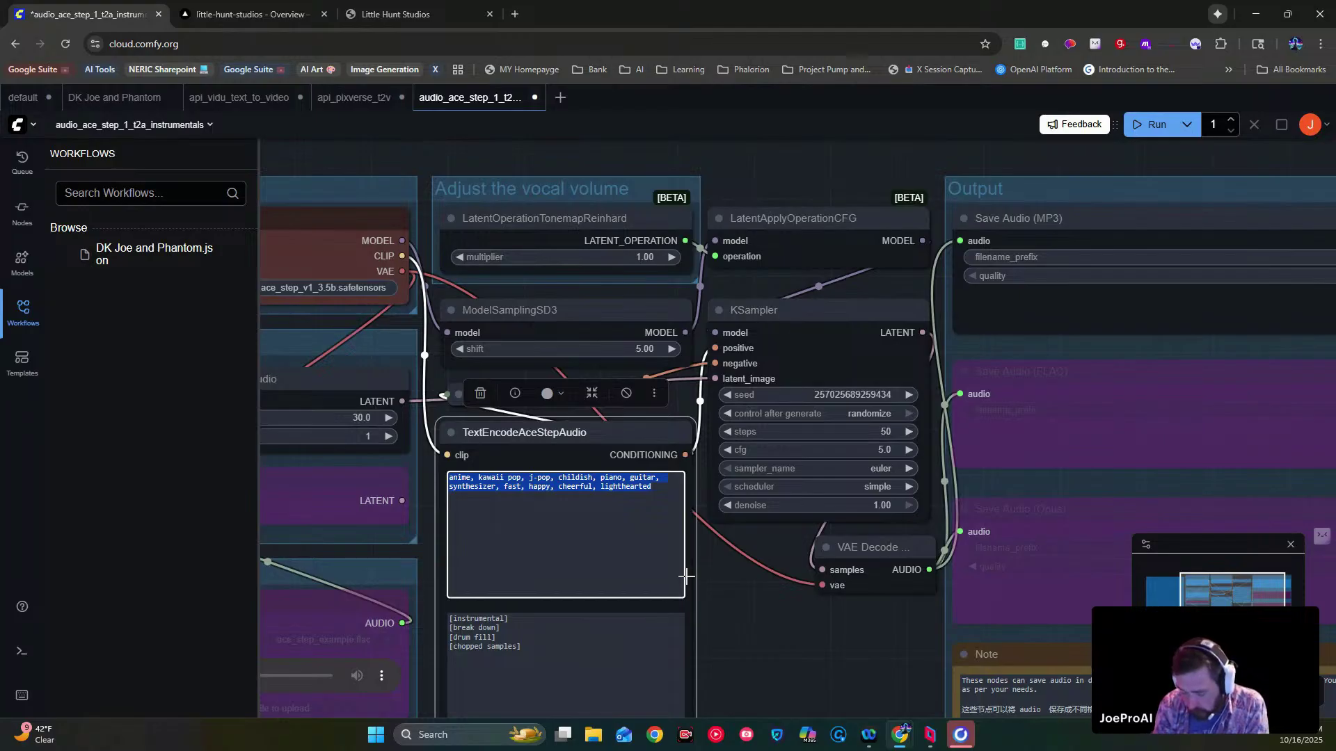
{"action": "type", "text": "orchestral"}
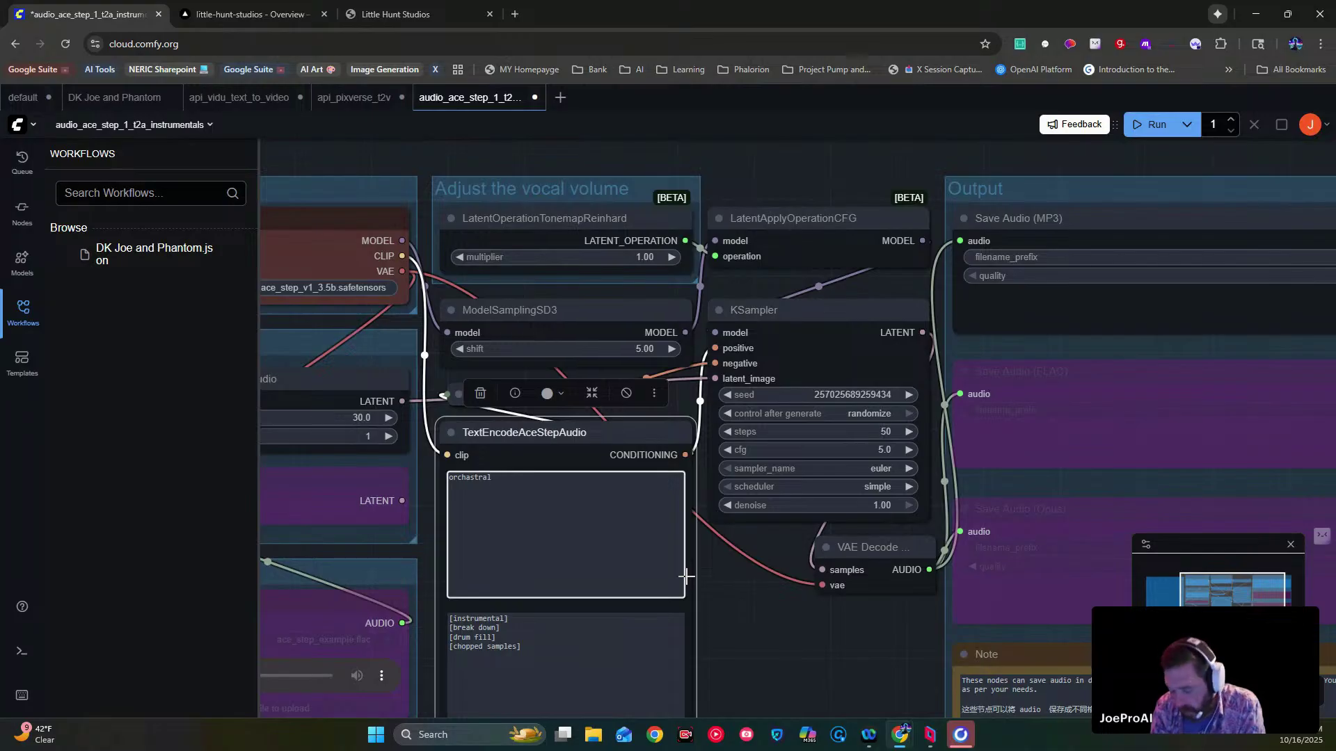
{"action": "type", "text": "whim"}
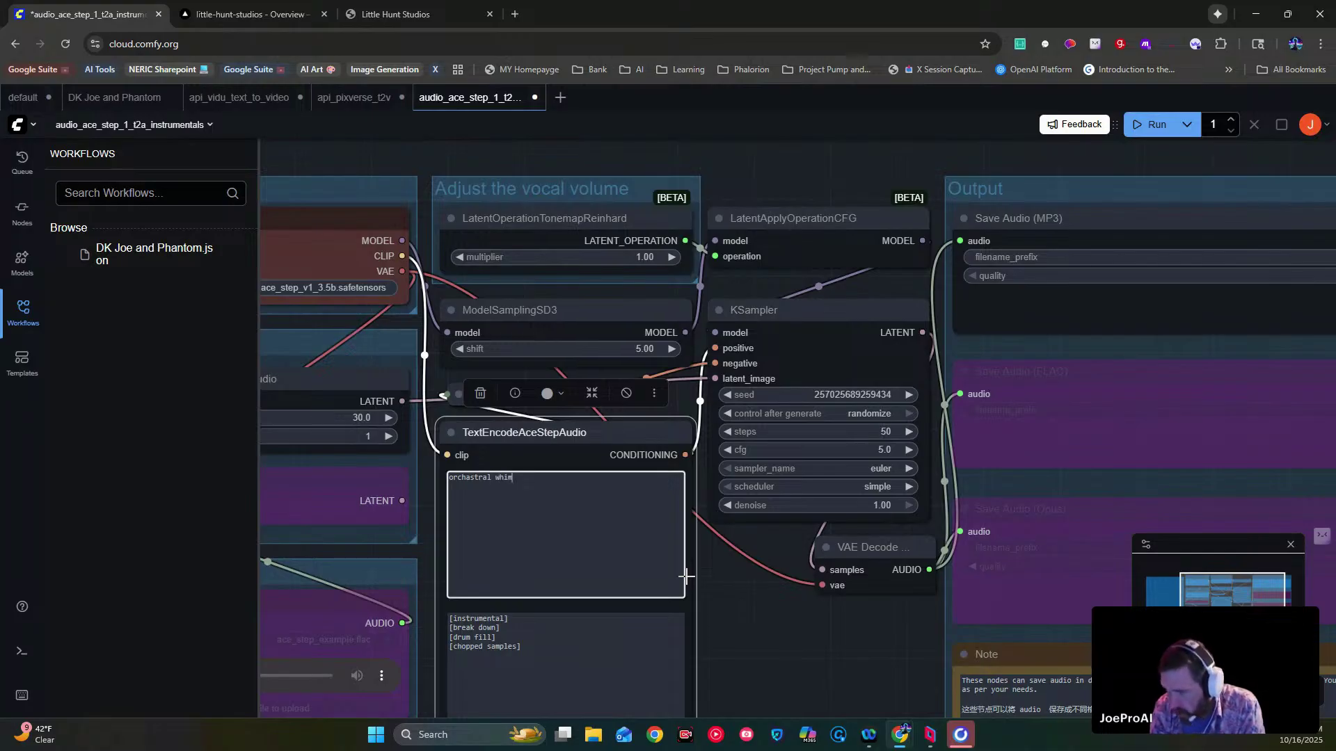
{"action": "type", "text": "sical"}
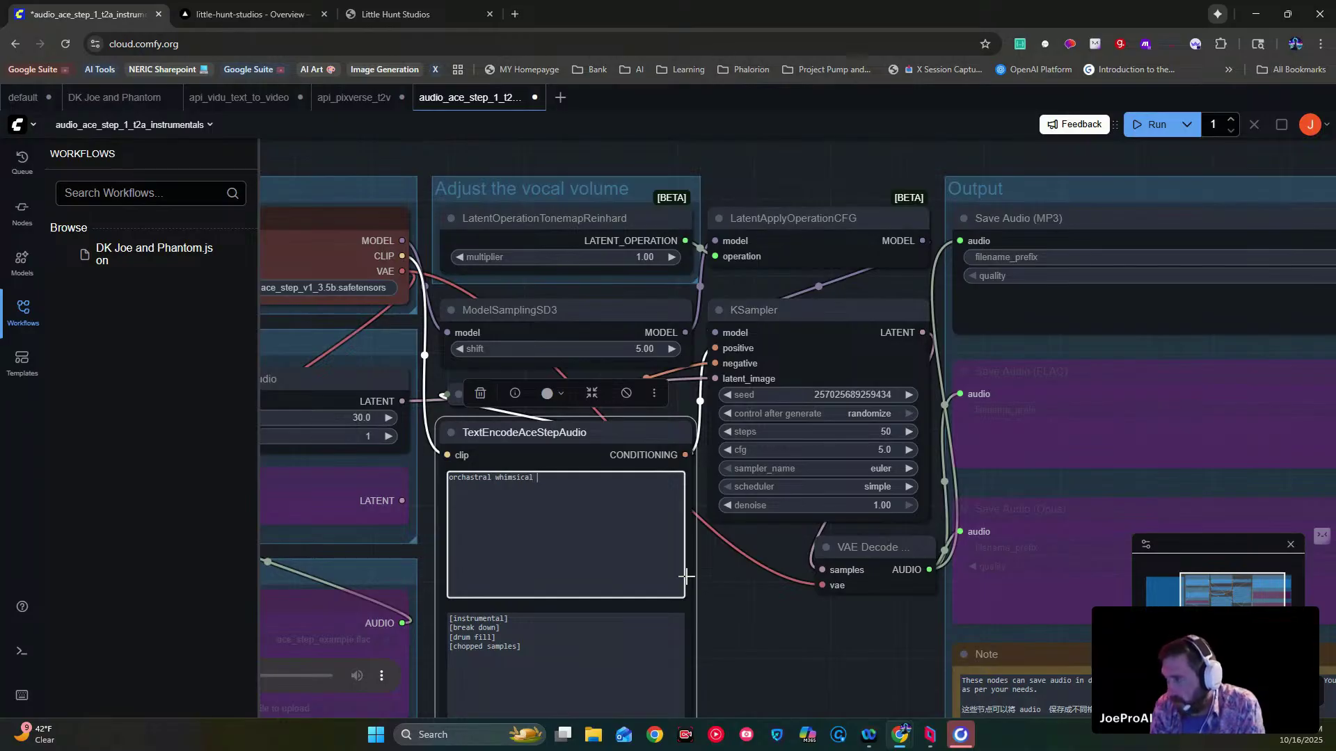
{"action": "left_click", "coordinate": [973, 400]}
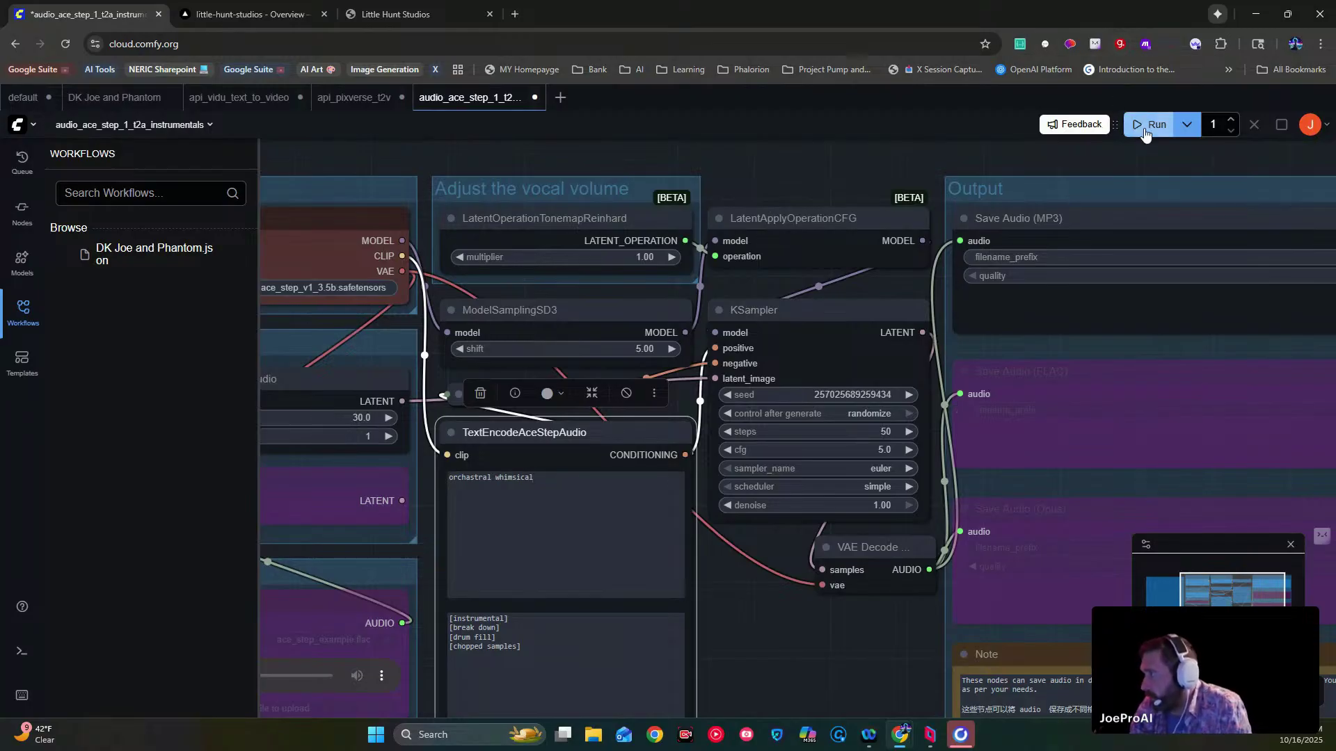
- Run the instrumentals workflow and play the generated audio in the Save Audio (MP3) node
{"action": "key", "text": "ctrl+Return"}
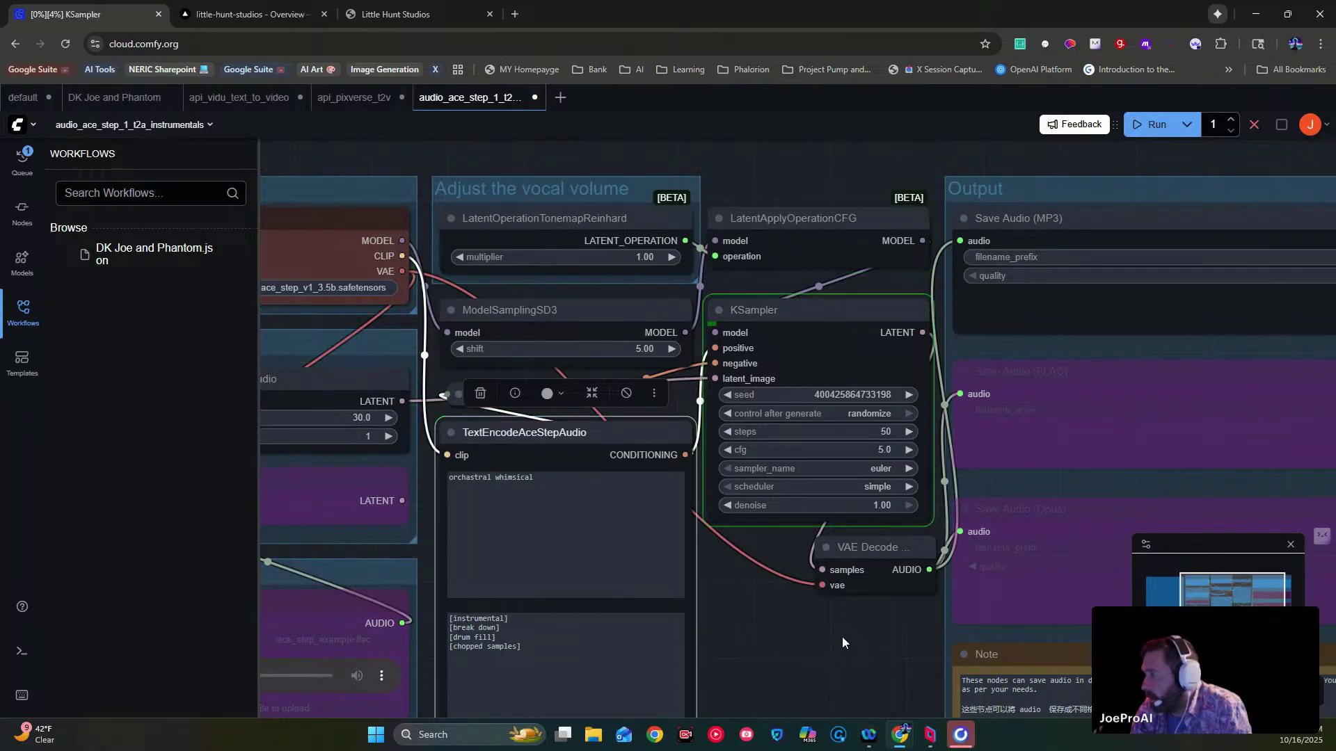
{"action": "scroll", "coordinate": [874, 646], "scroll_direction": "down", "scroll_amount": 2}
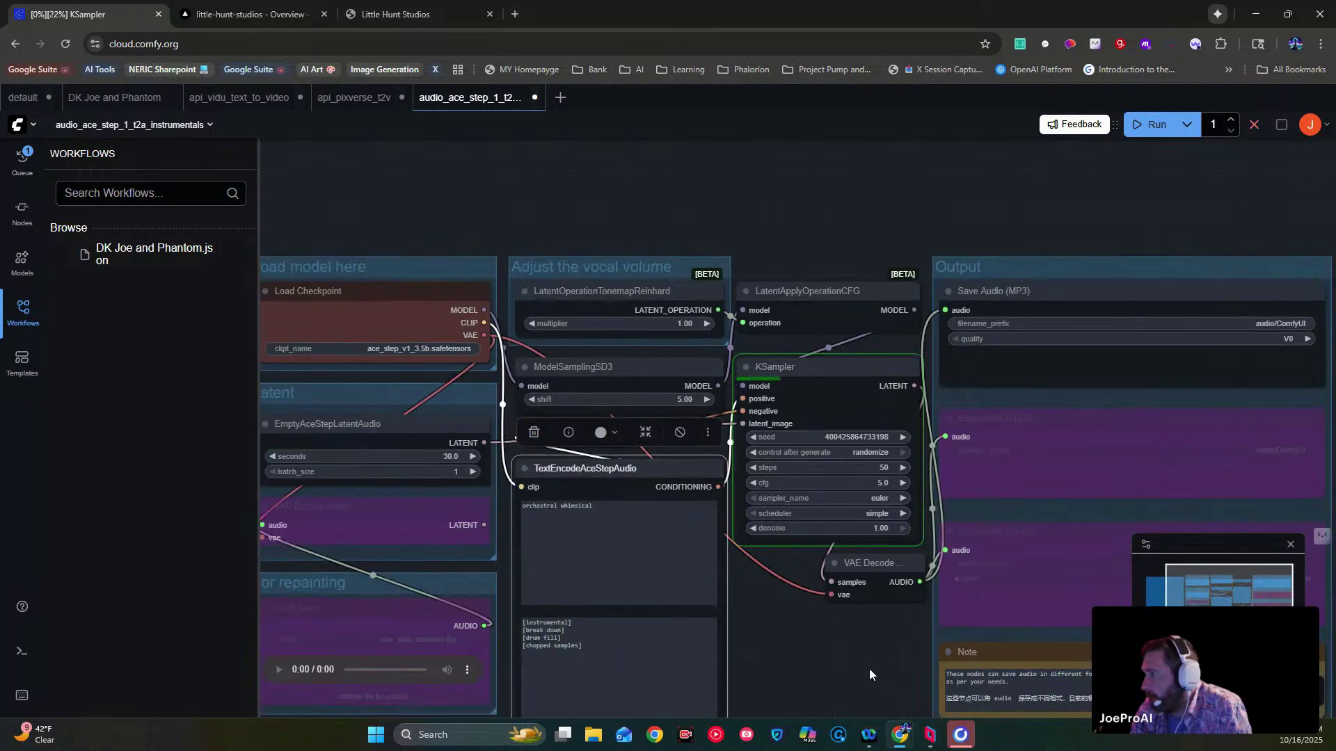
{"action": "left_click_drag", "start_coordinate": [818, 587], "coordinate": [593, 631]}
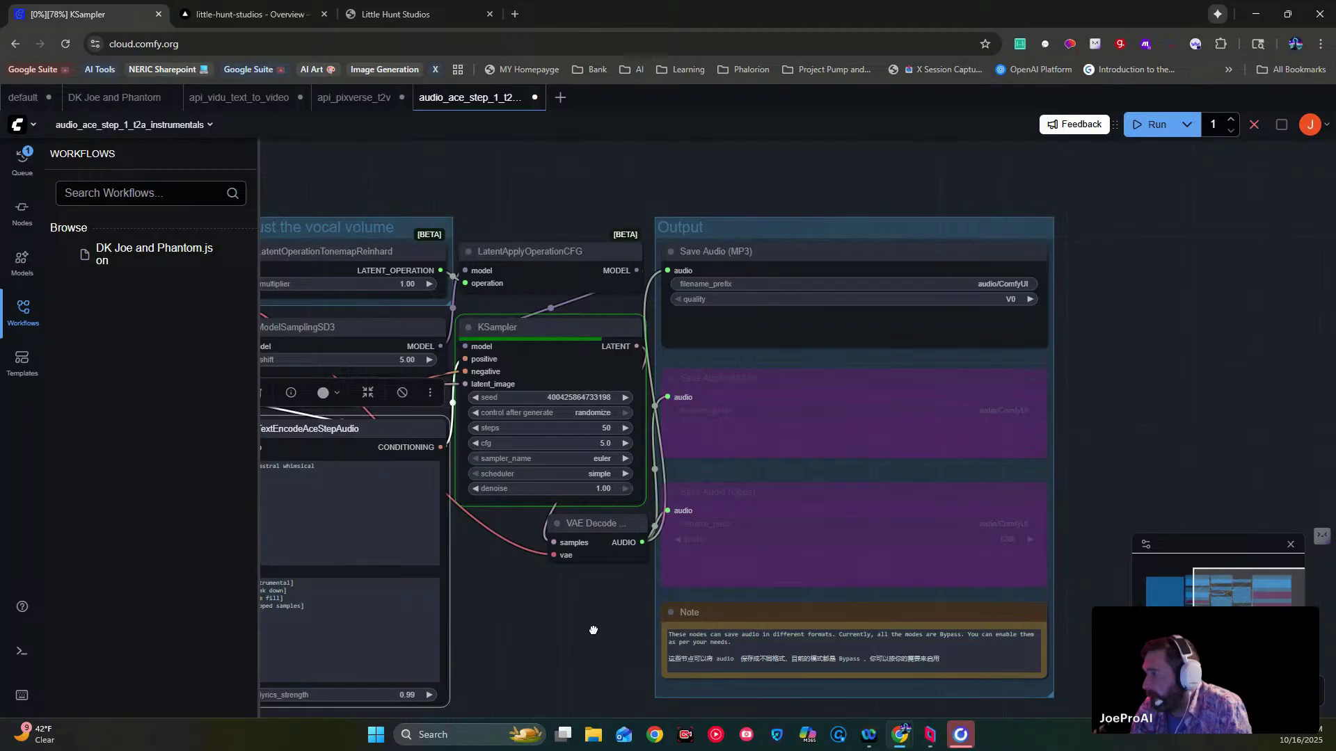
{"action": "left_click_drag", "start_coordinate": [593, 631], "coordinate": [595, 628]}
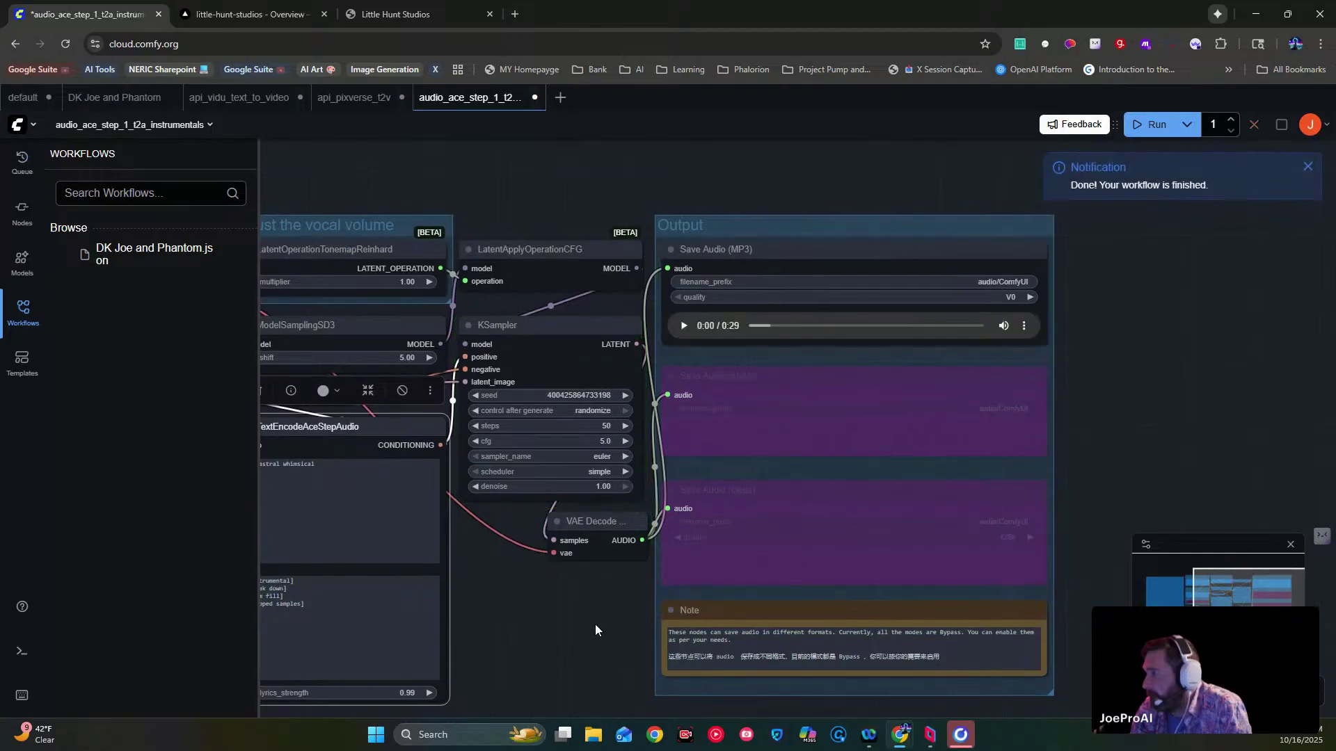
{"action": "left_click", "coordinate": [683, 327]}
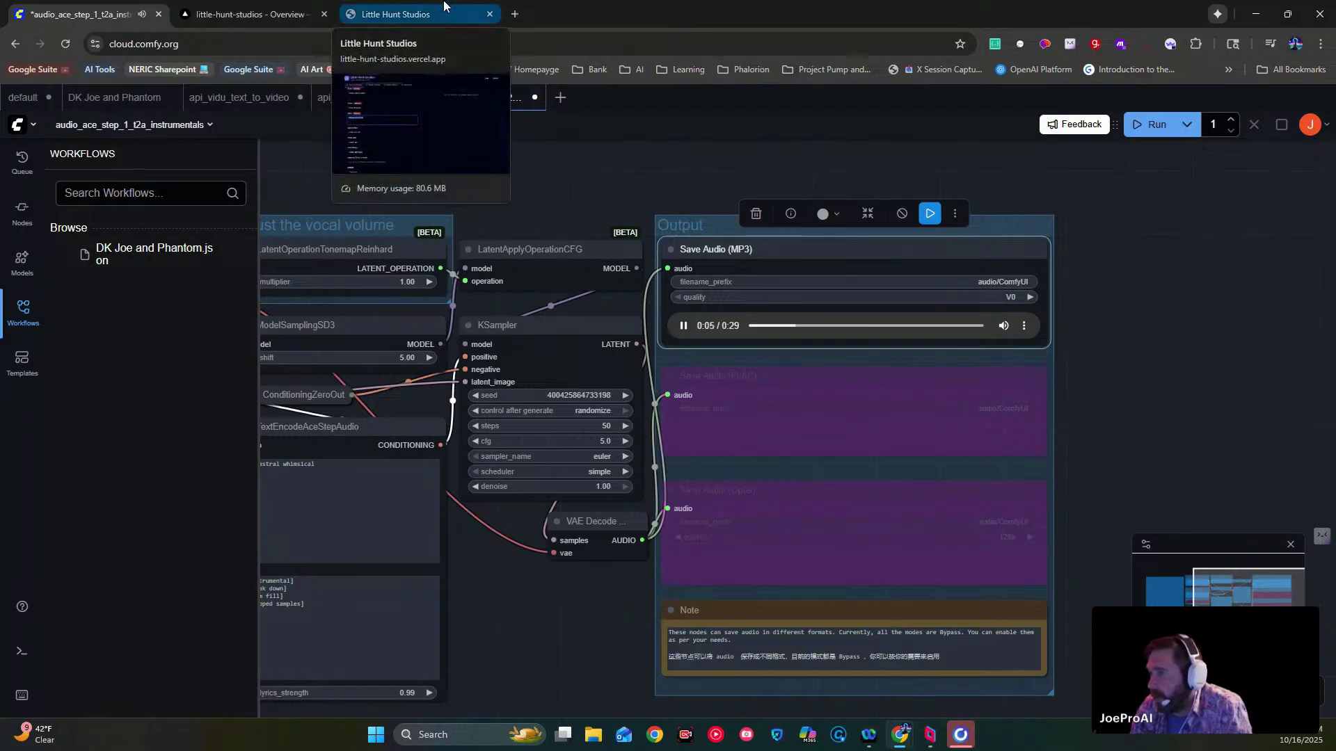
- Pause the generated audio in the Save Audio (MP3) node, resume it briefly and pause it again
{"action": "left_click", "coordinate": [683, 327]}
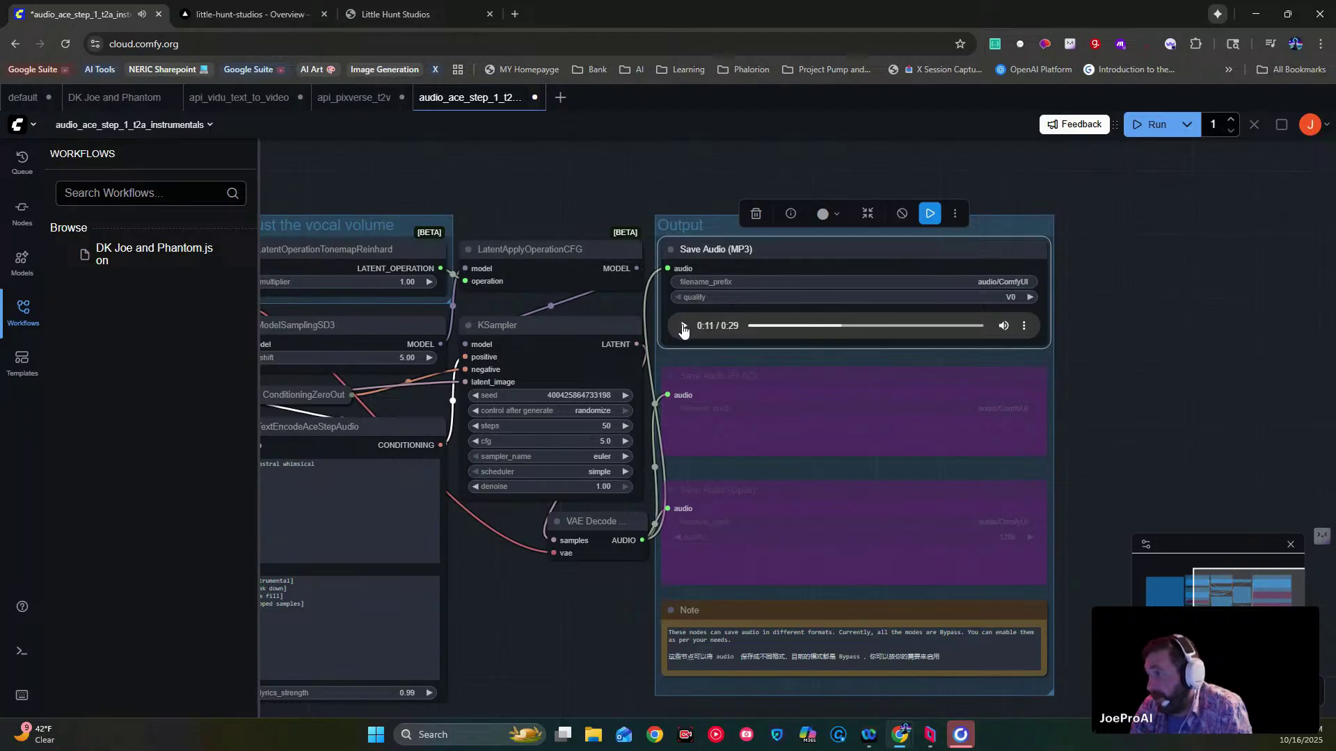
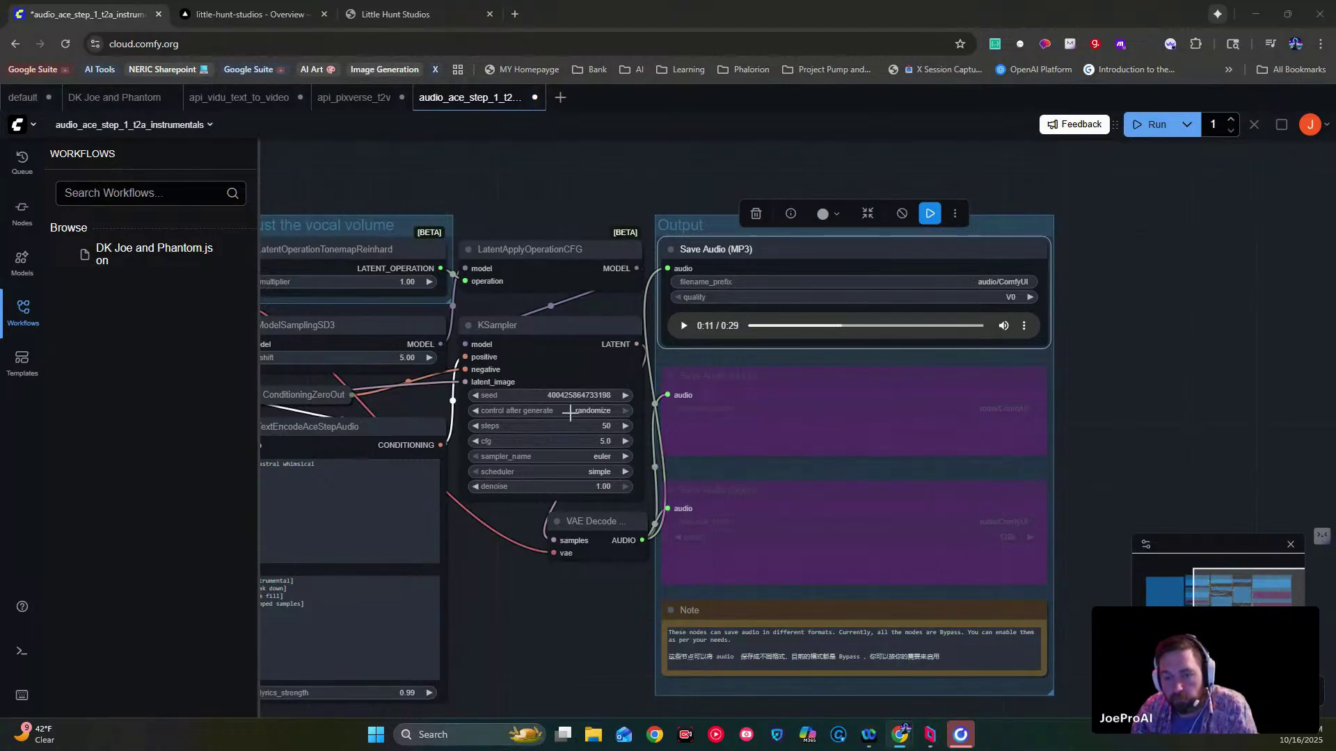
{"action": "left_click", "coordinate": [684, 327]}
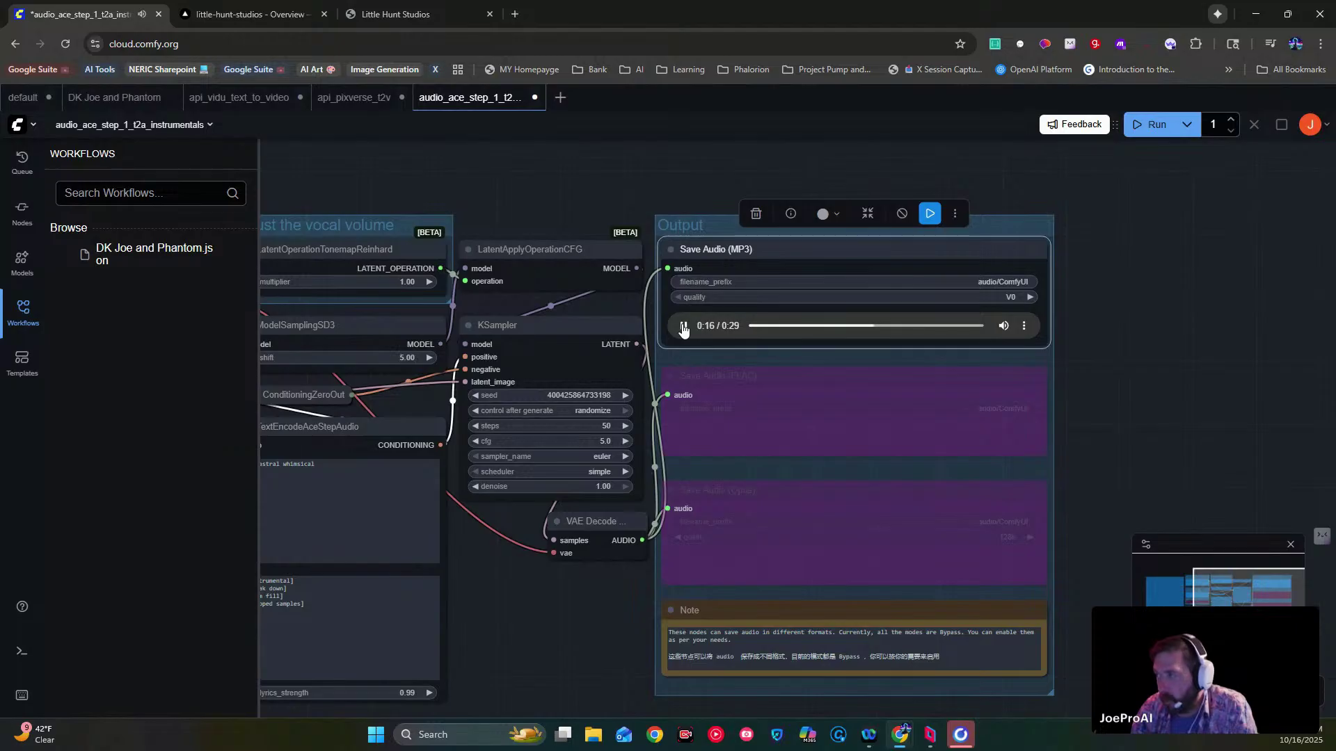
{"action": "left_click", "coordinate": [683, 327]}
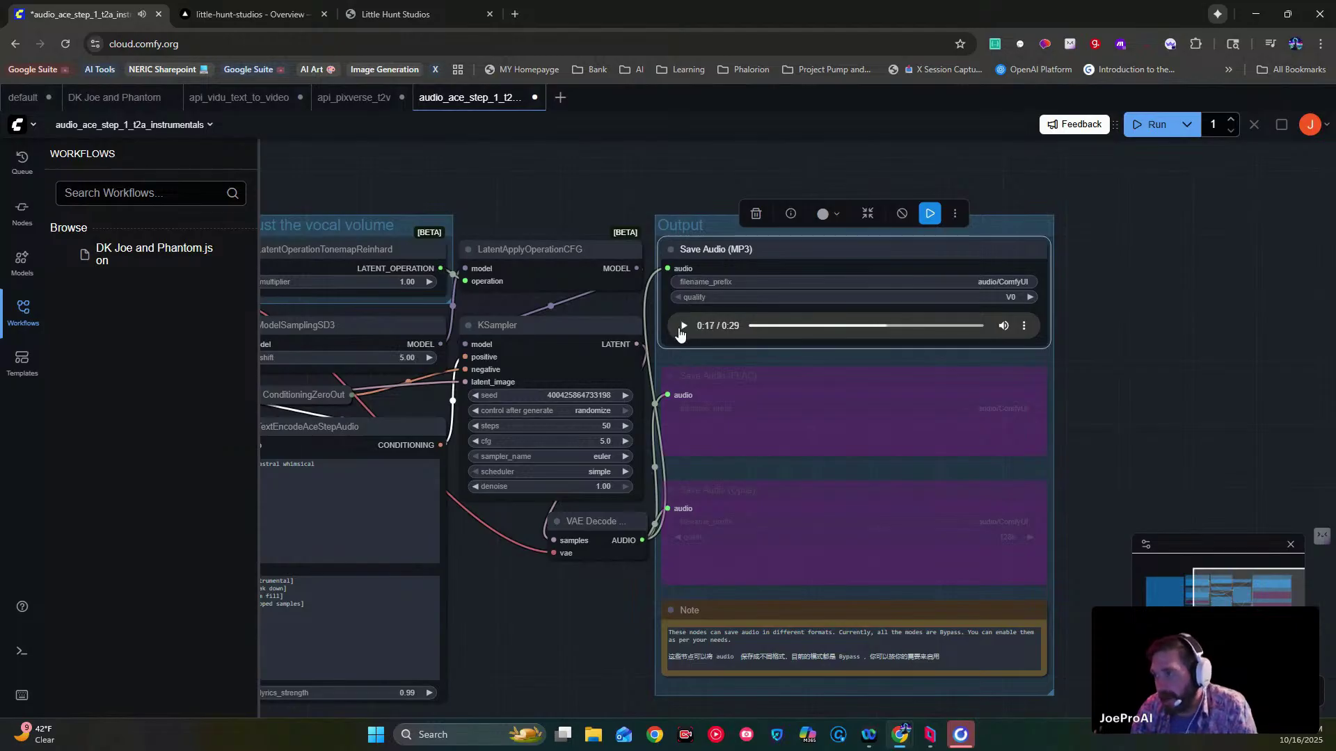
- Play the jack-o'-lantern mice video alongside the generated audio from the queue, rewind the audio to its start and pause it
{"action": "left_click", "coordinate": [25, 168]}
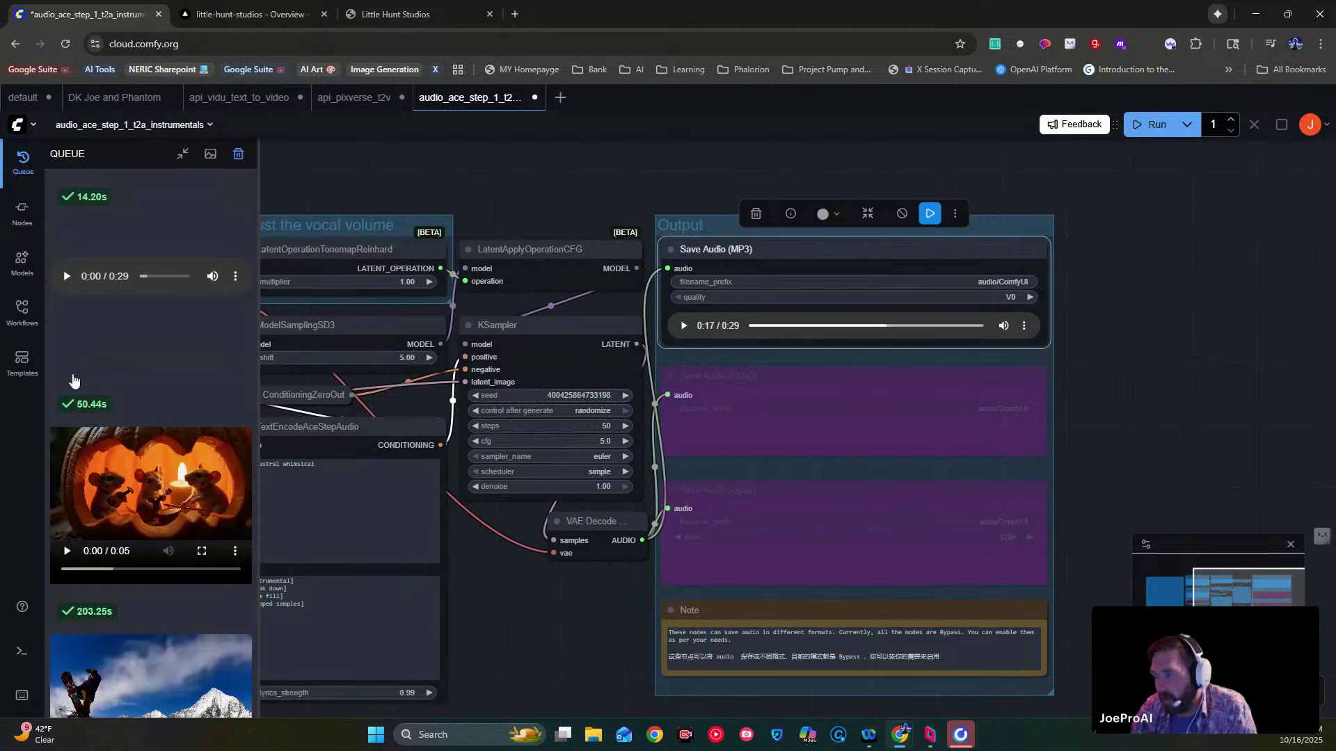
{"action": "left_click", "coordinate": [69, 546]}
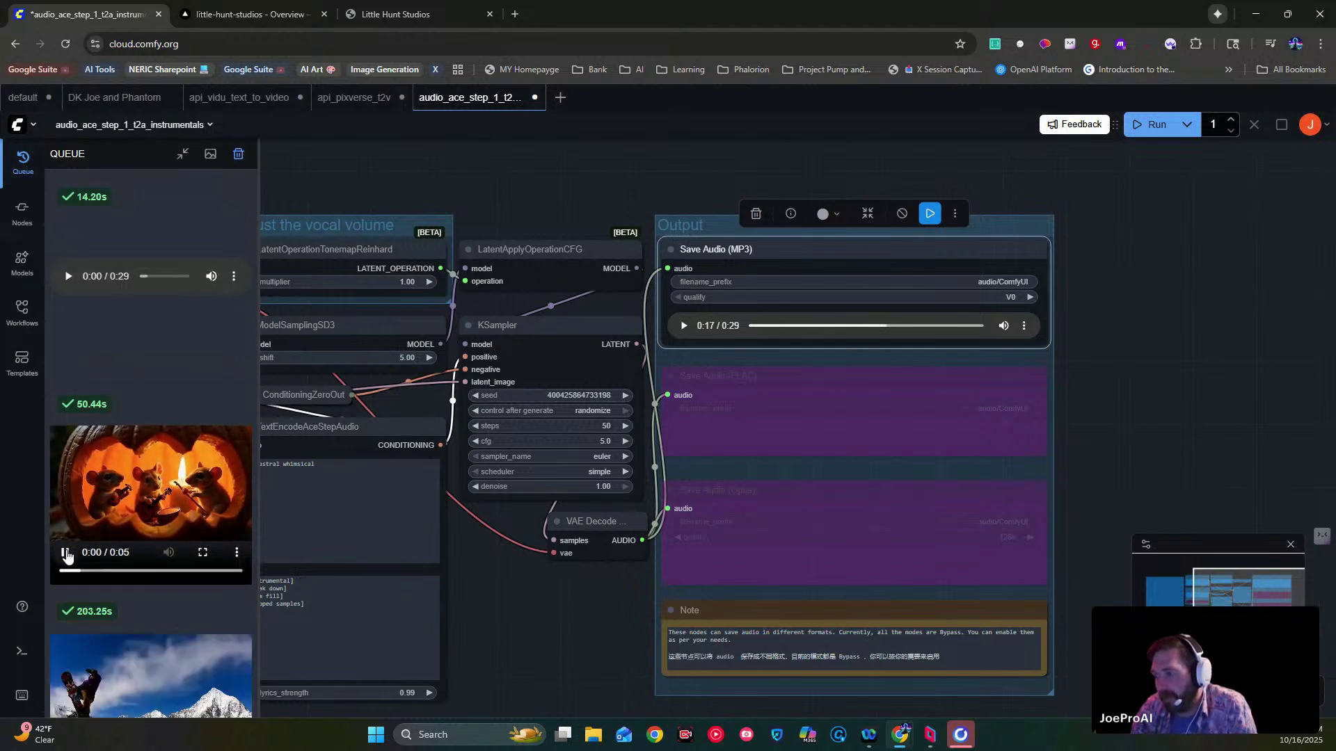
{"action": "left_click", "coordinate": [66, 276]}
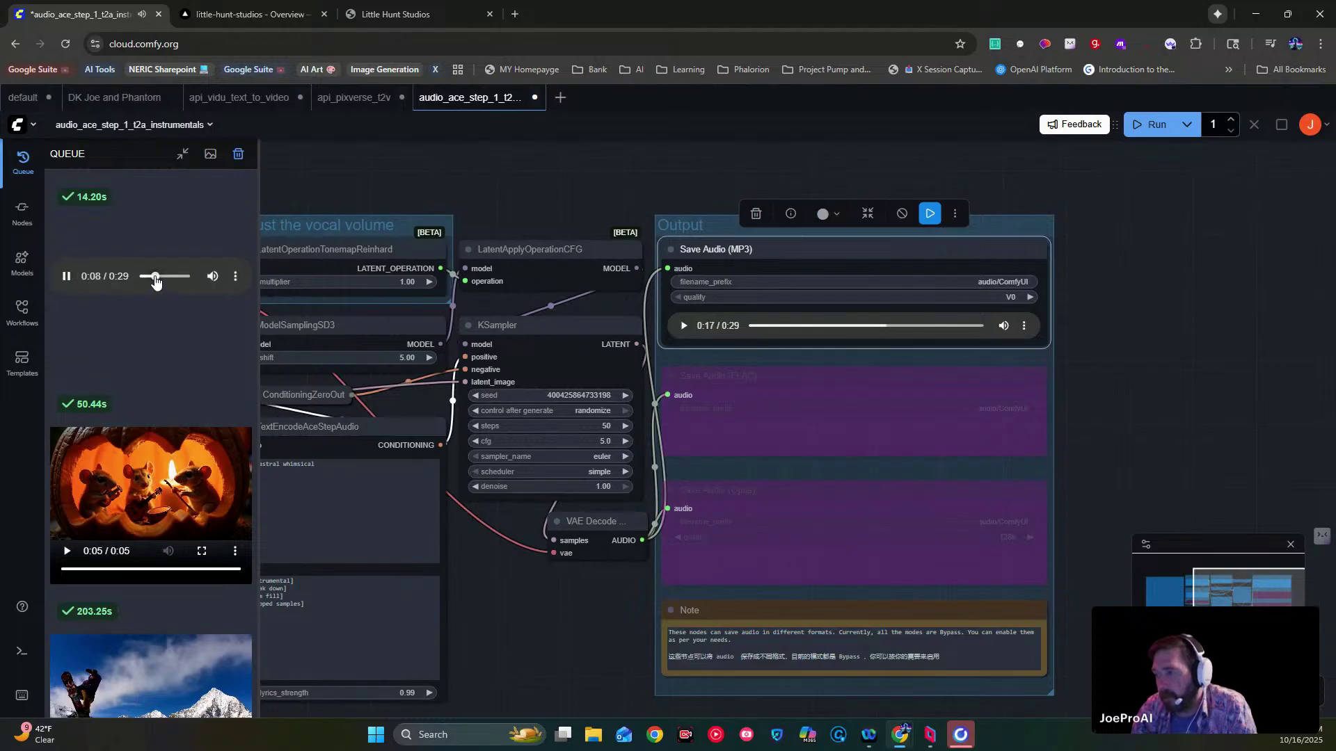
{"action": "left_click_drag", "start_coordinate": [155, 281], "coordinate": [125, 280]}
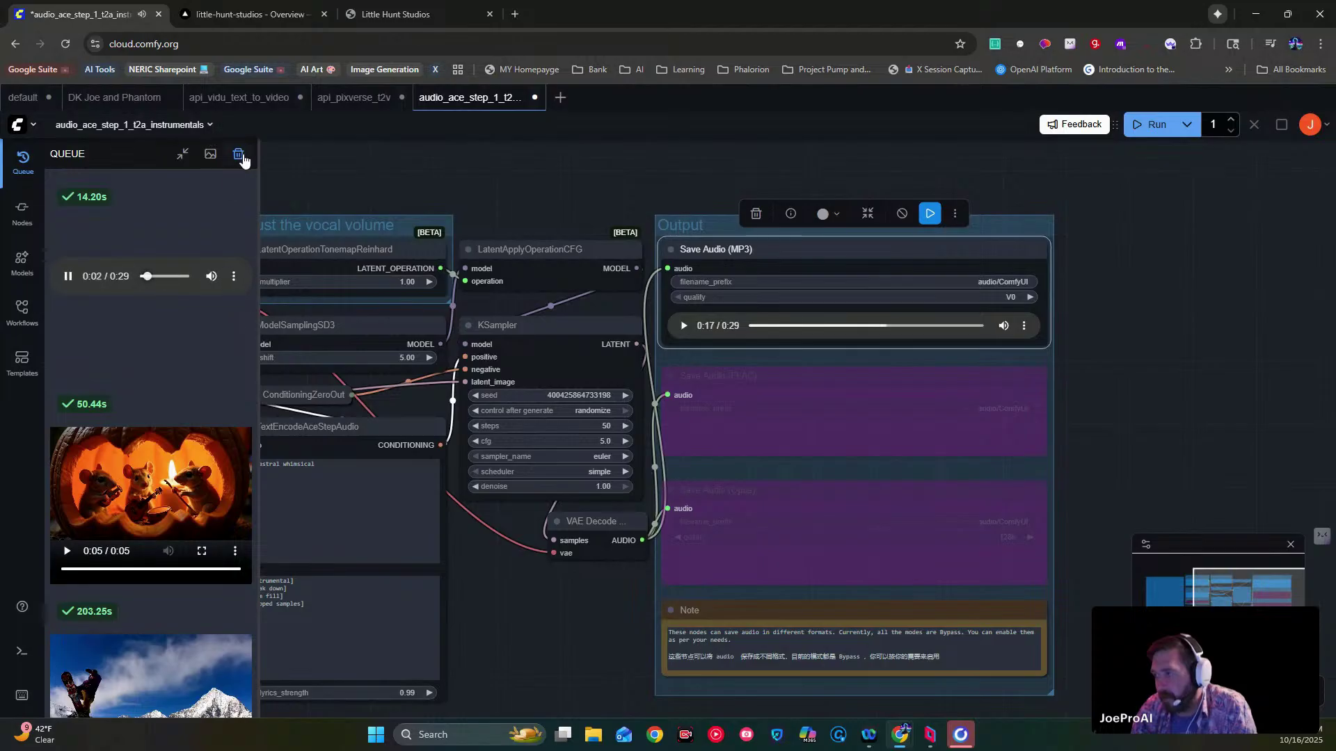
{"action": "left_click", "coordinate": [67, 277]}
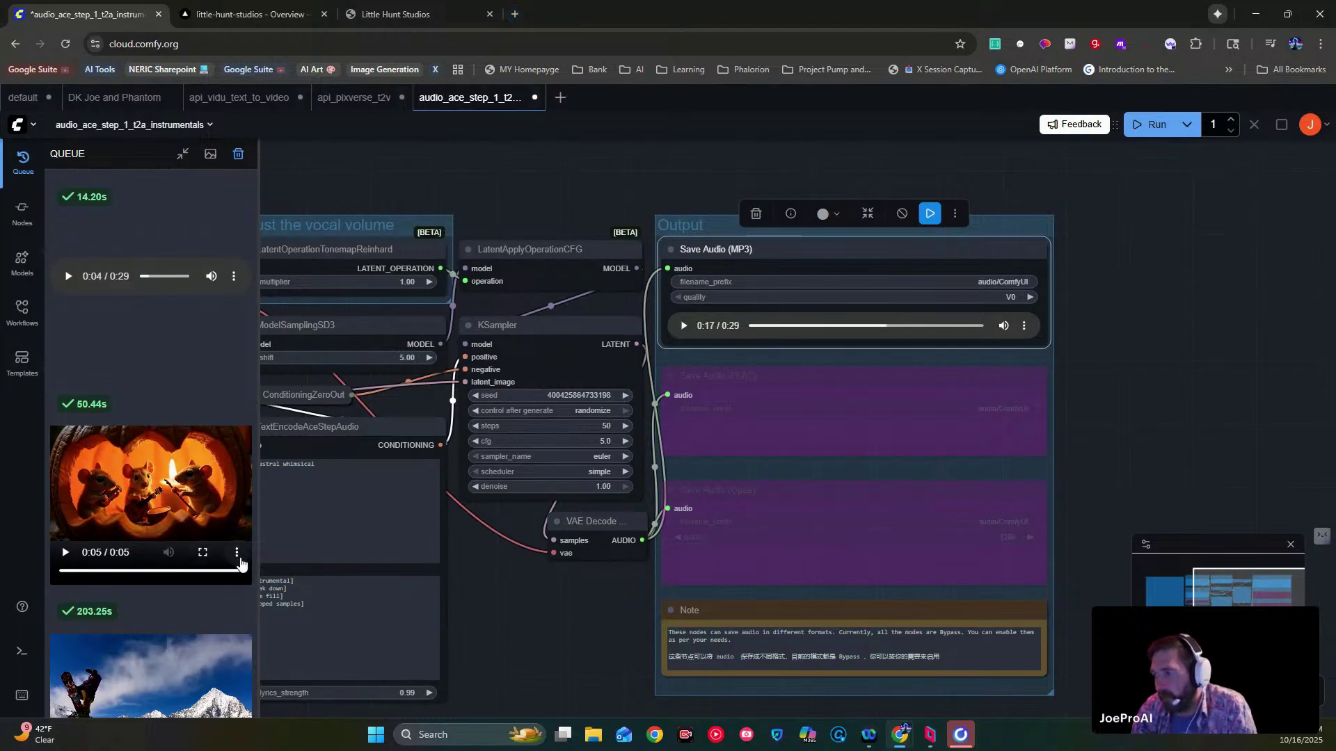
- Download the jack-o'-lantern mice video from the queue as an MPEG-4 file into Downloads, keeping the suggested file name
{"action": "left_click", "coordinate": [237, 557]}
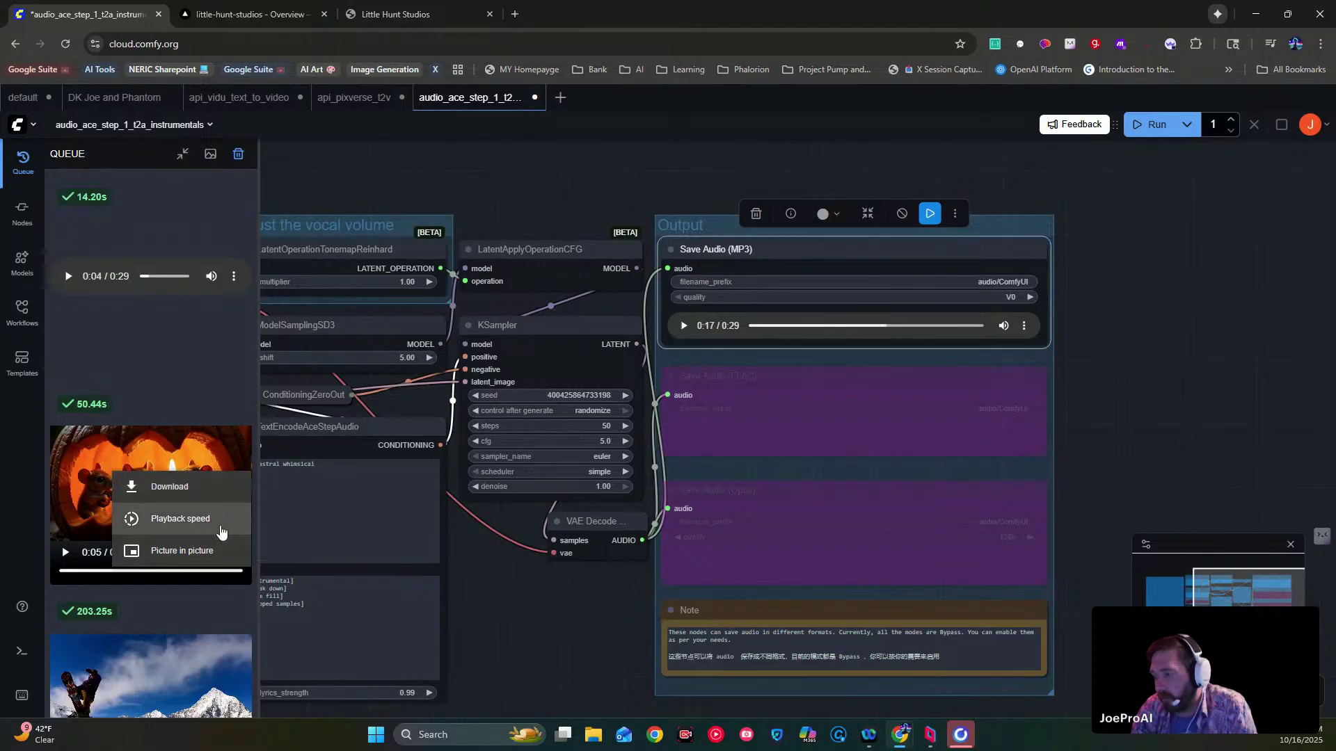
{"action": "left_click", "coordinate": [202, 499]}
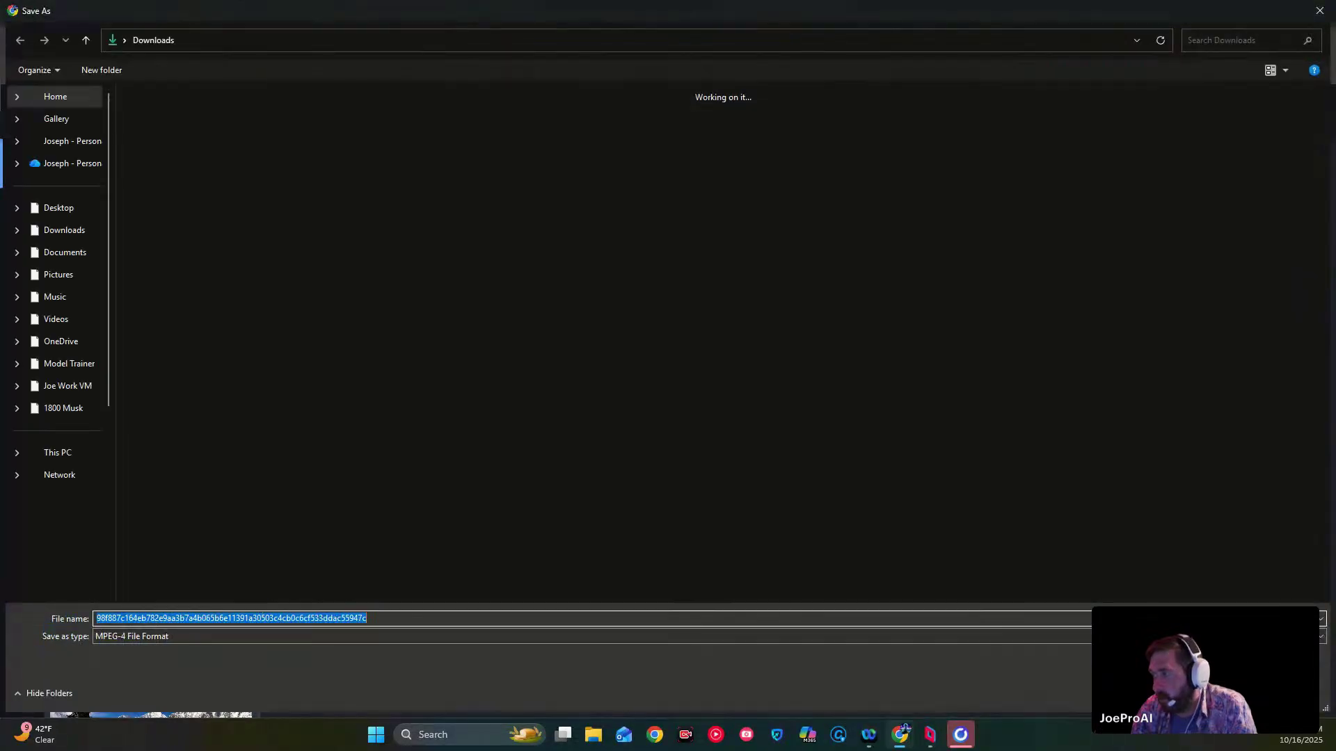
{"action": "key", "text": "Return"}
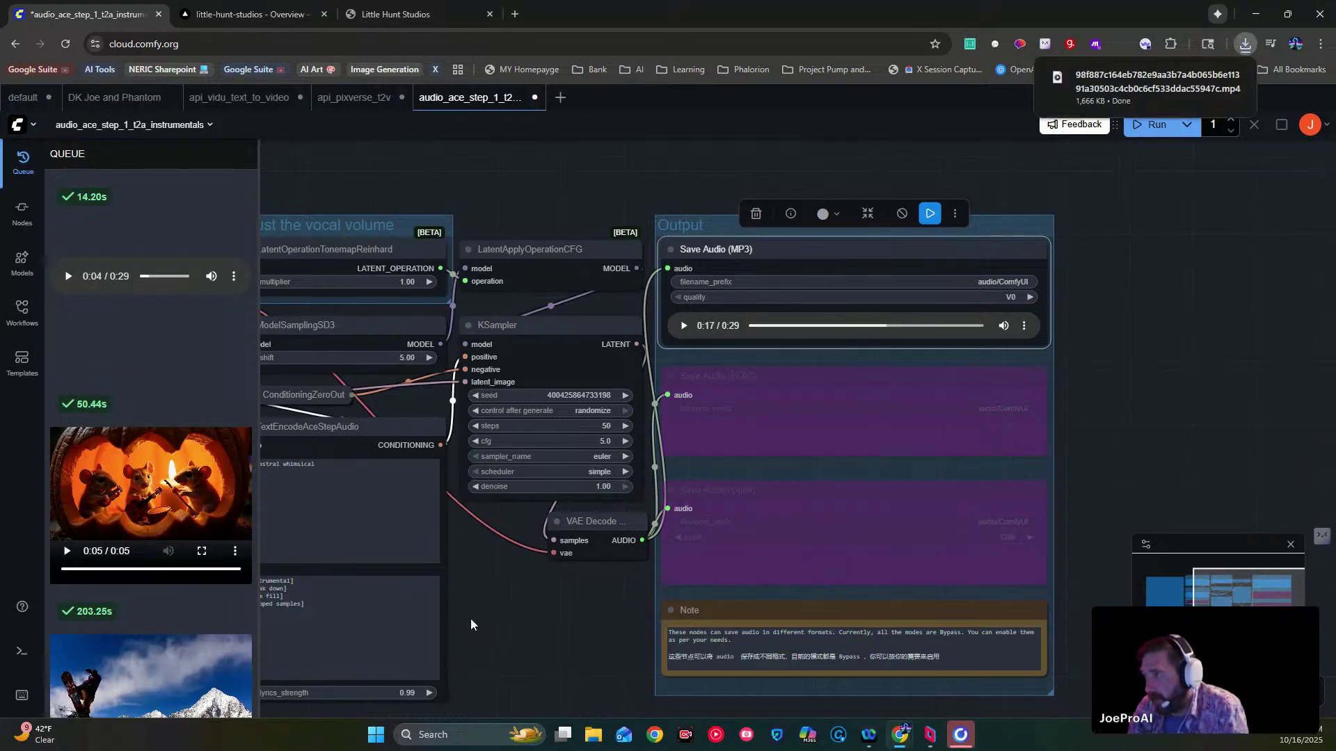
- Open Suno's song creation page at suno.com/create in a new browser tab
{"action": "left_click", "coordinate": [514, 15]}
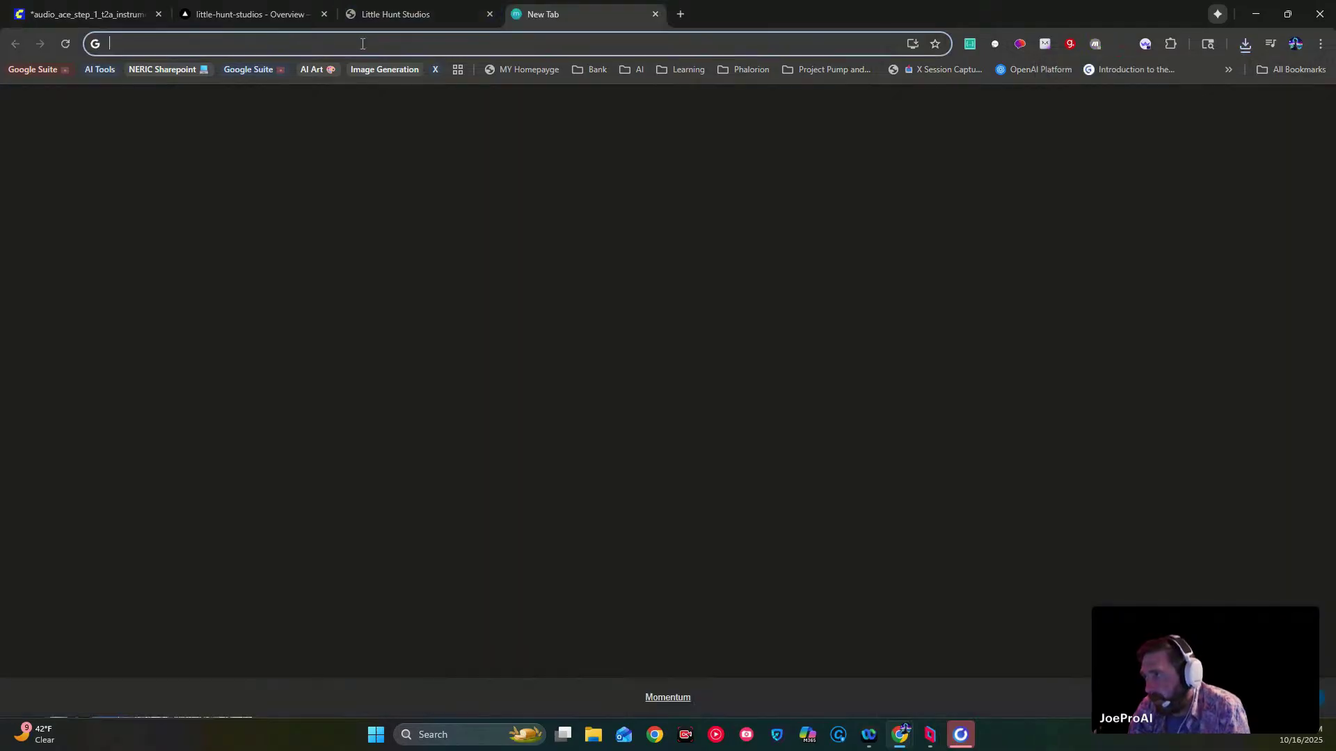
{"action": "left_click", "coordinate": [362, 44]}
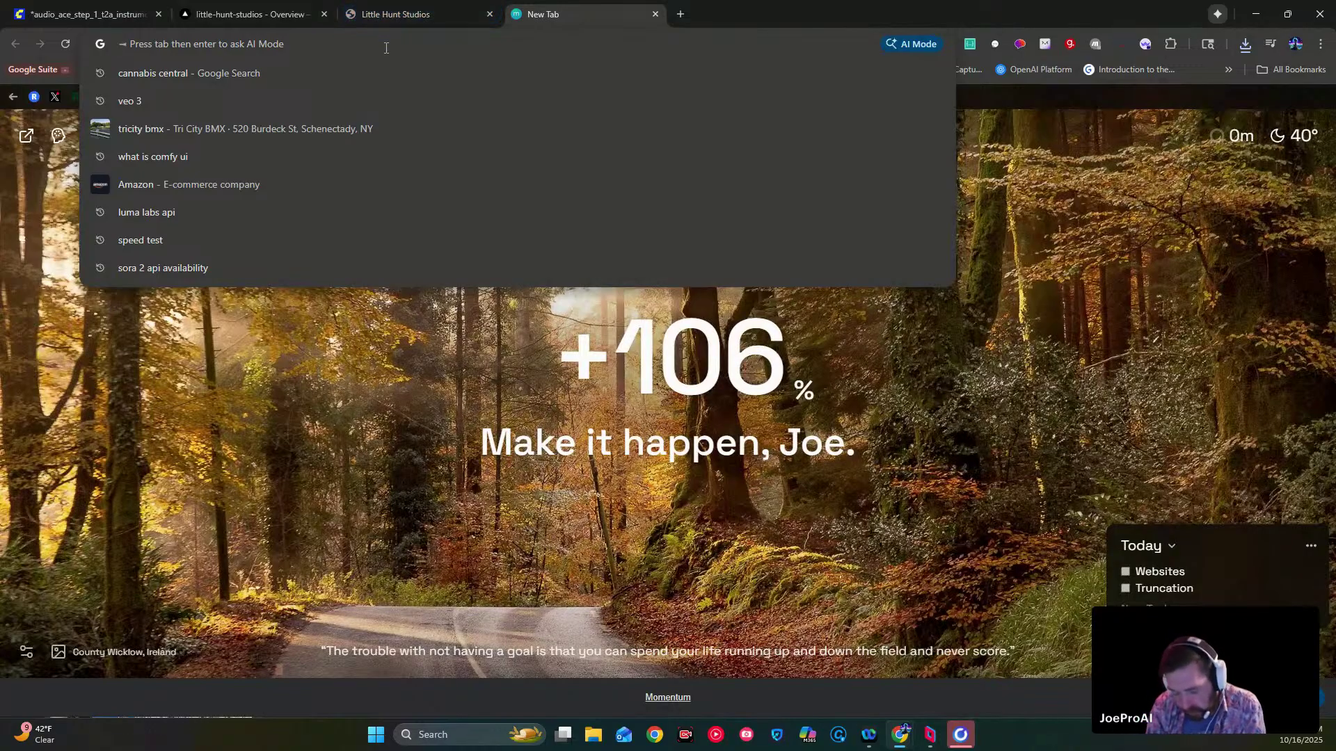
{"action": "type", "text": "suno.com/create"}
{"action": "key", "text": "Return"}
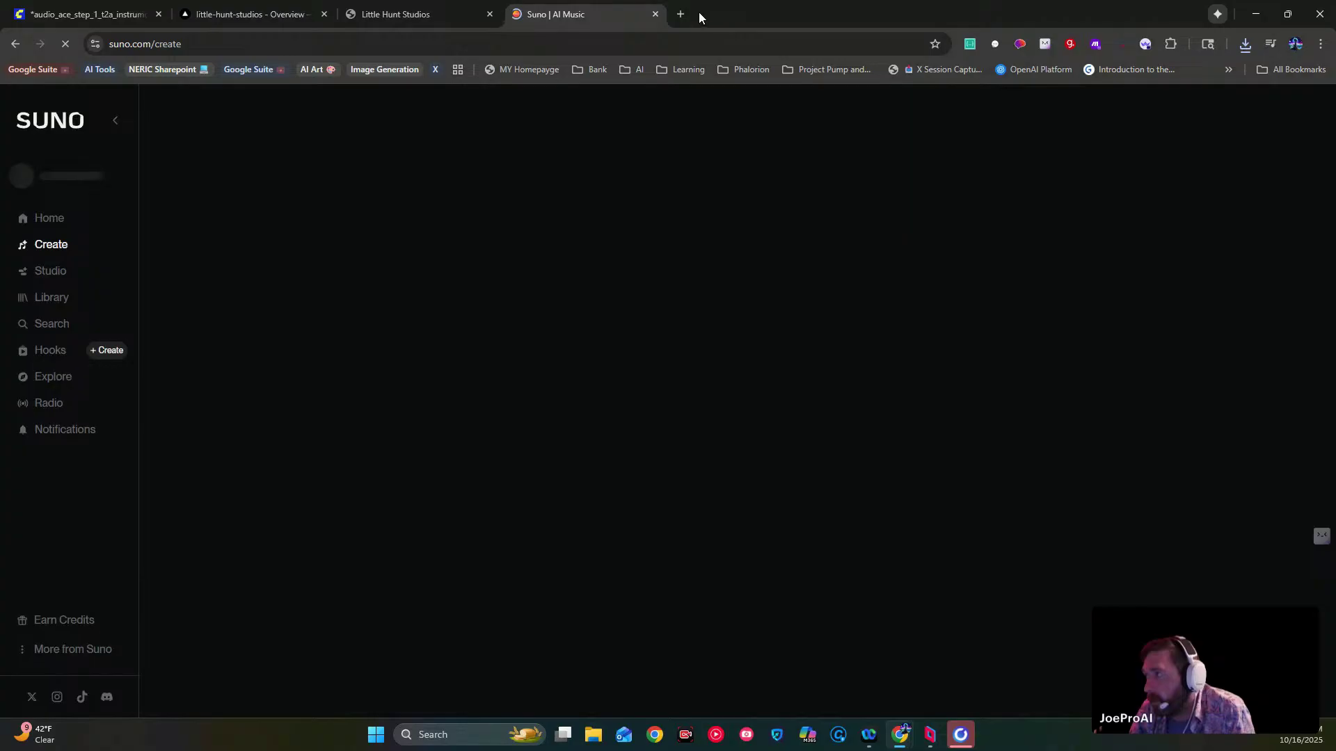
- Open the Harmony Forge custom GPT in ChatGPT in another new browser tab
{"action": "key", "text": "ctrl+t"}
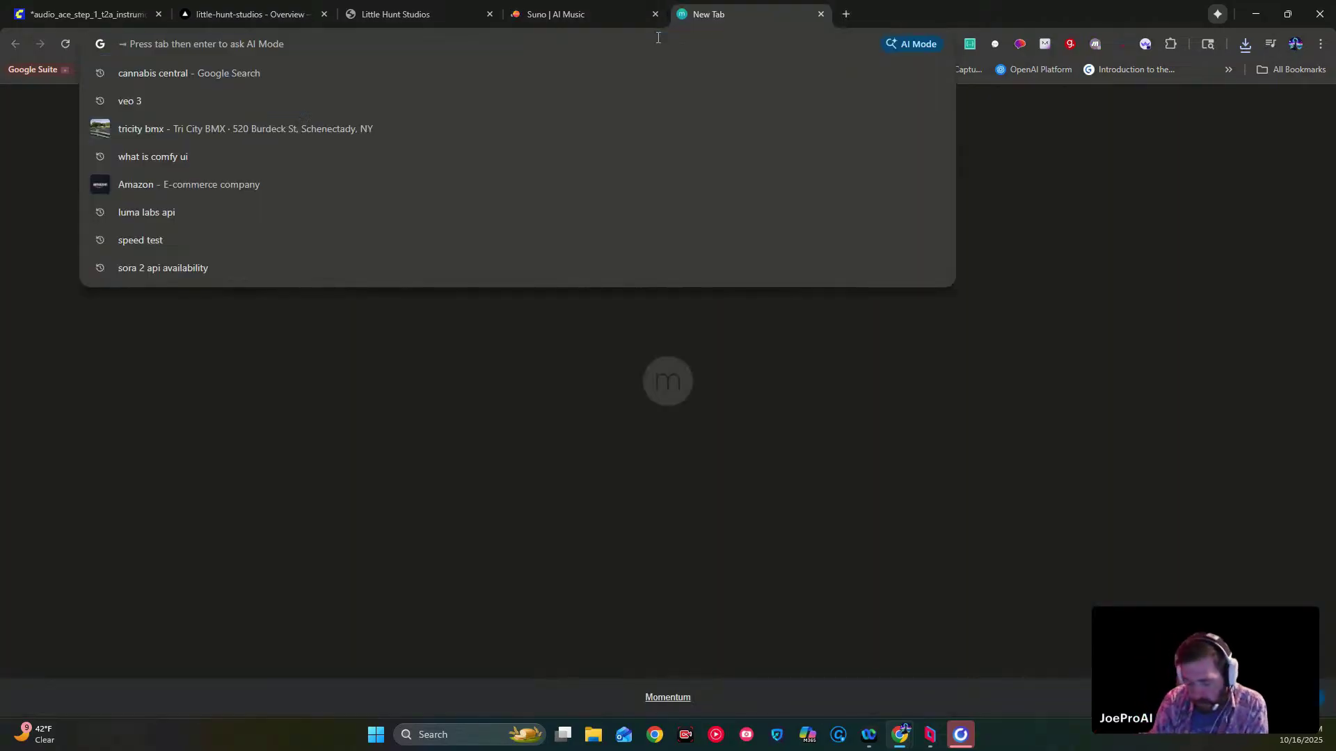
{"action": "type", "text": "harmo"}
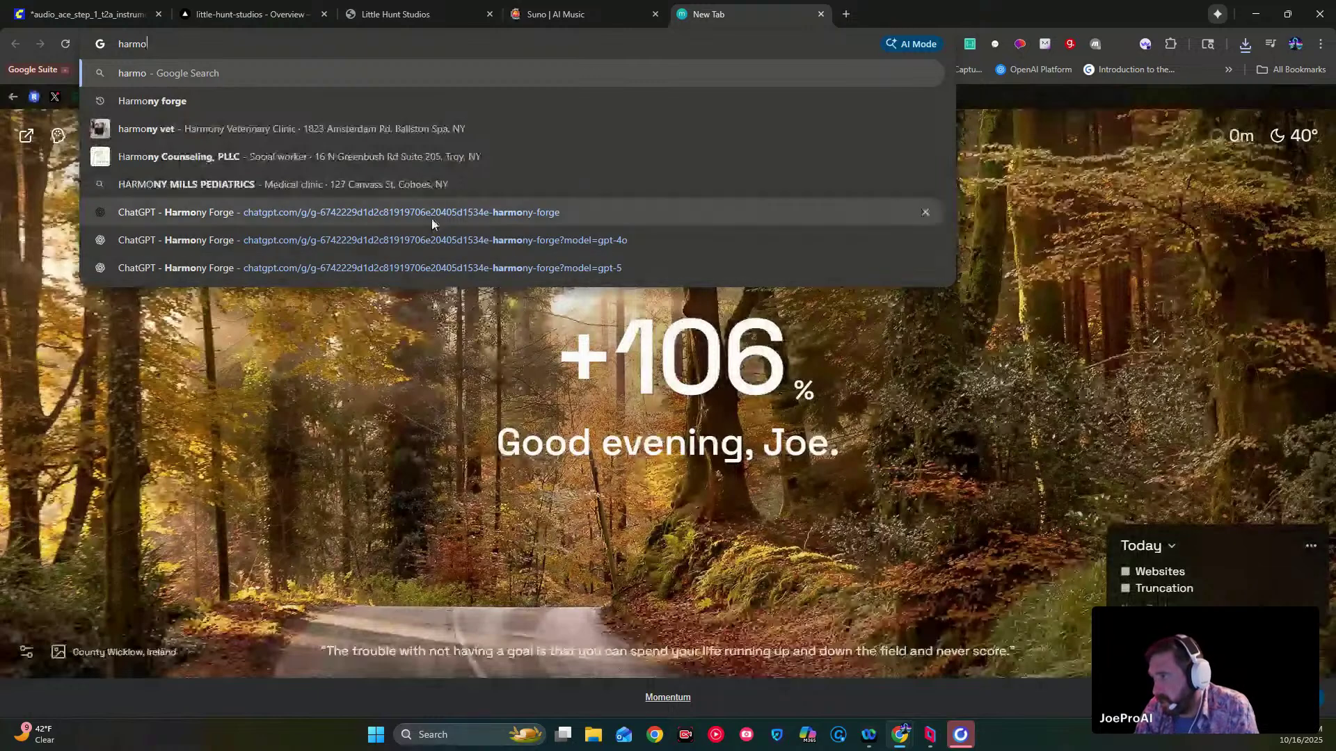
{"action": "left_click", "coordinate": [460, 213]}
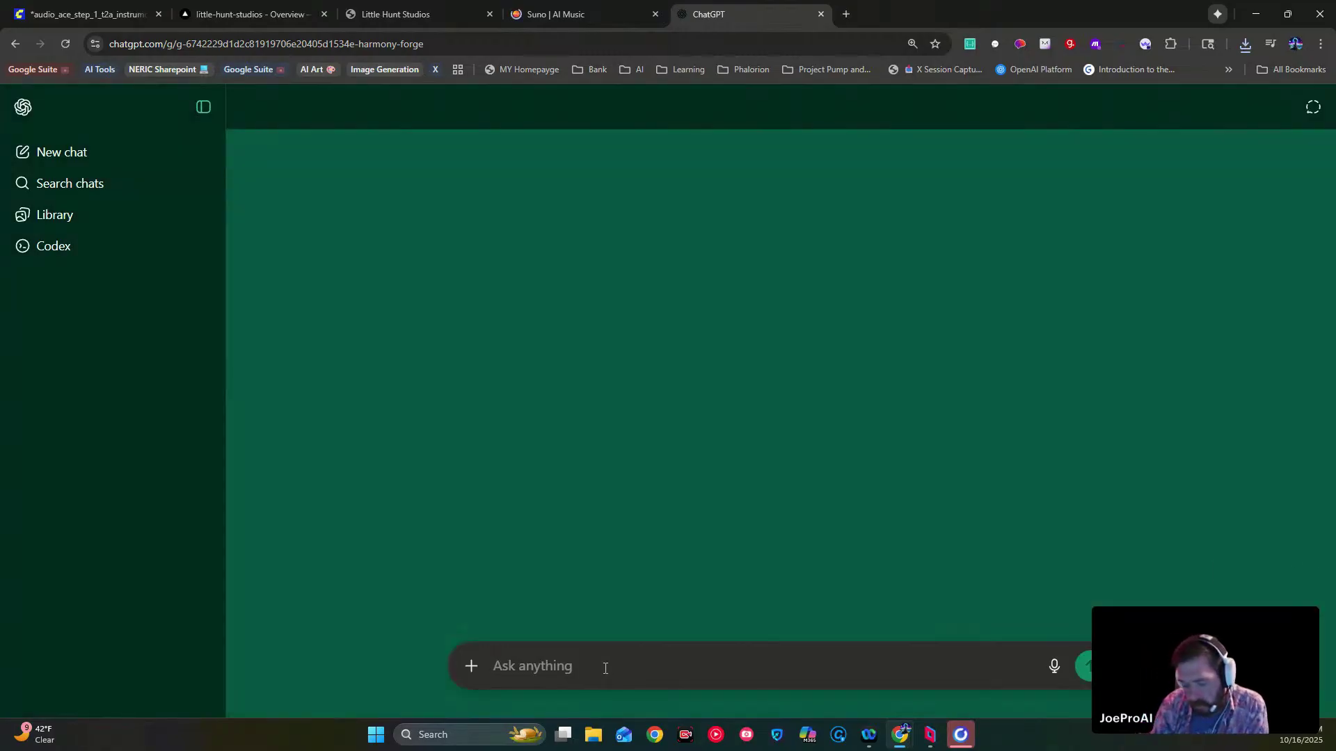
- Begin the Harmony Forge message with "I need the patterns for audio that sounds like"
{"action": "type", "text": "I need"}
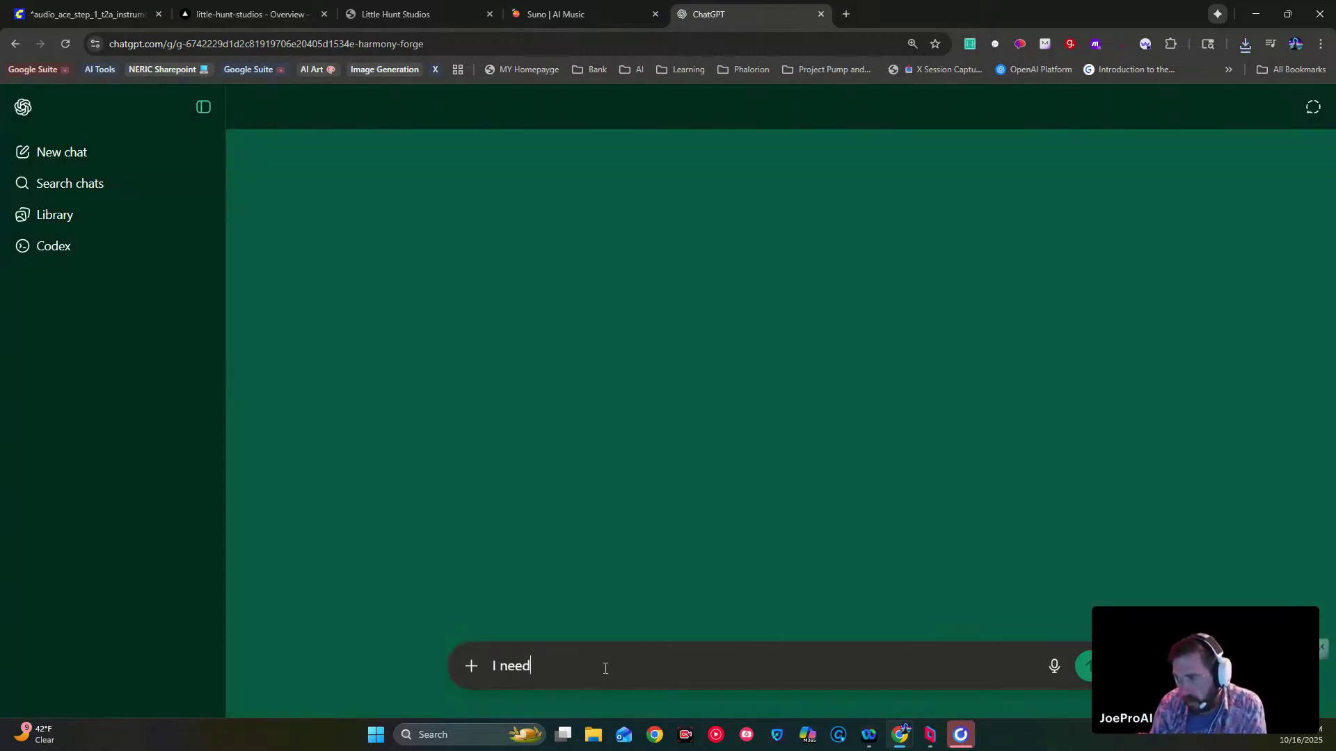
{"action": "type", "text": " the patterns "}
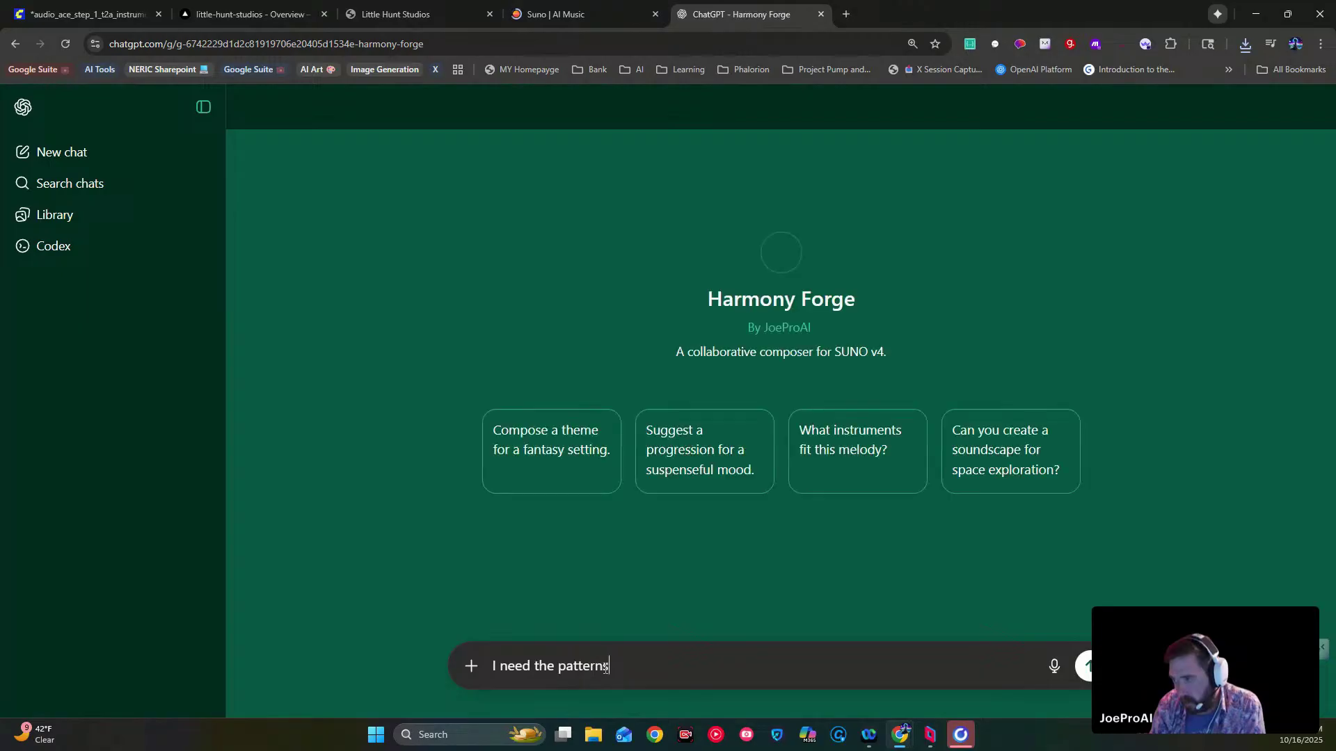
{"action": "type", "text": "for"}
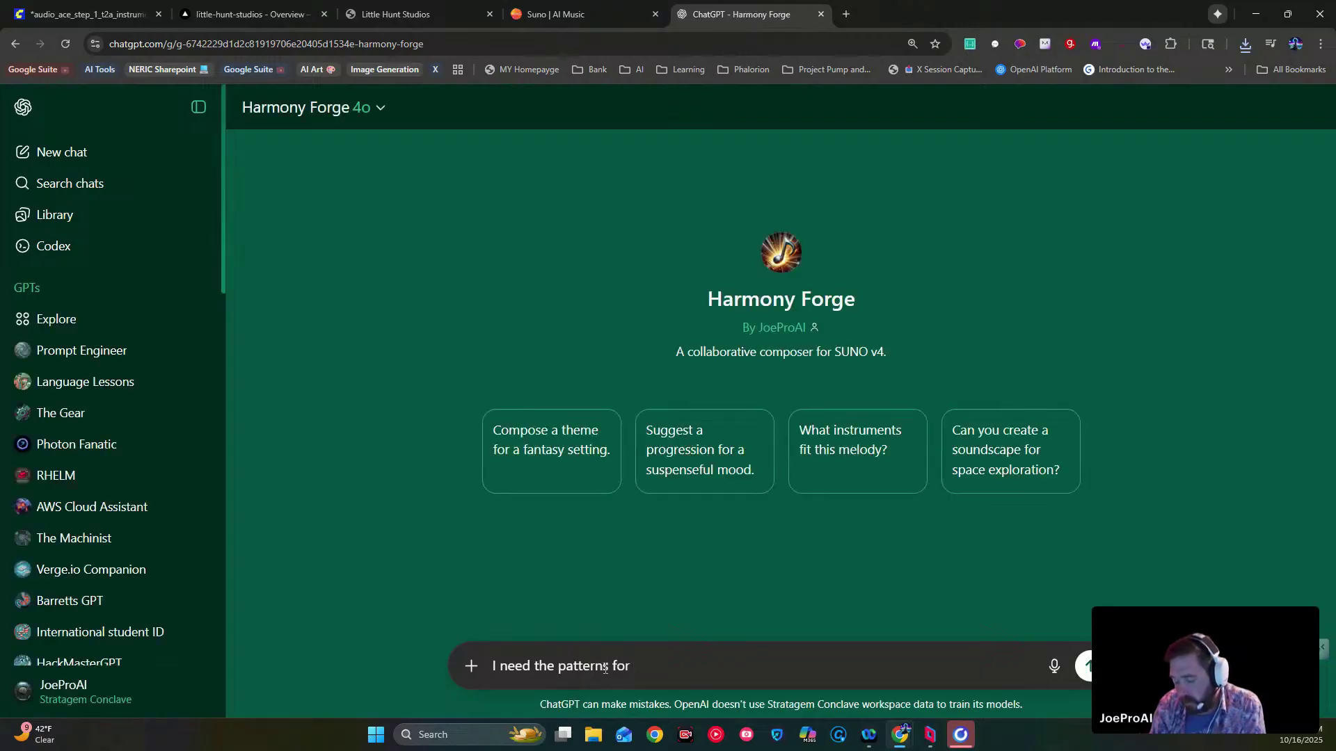
{"action": "type", "text": " audio"}
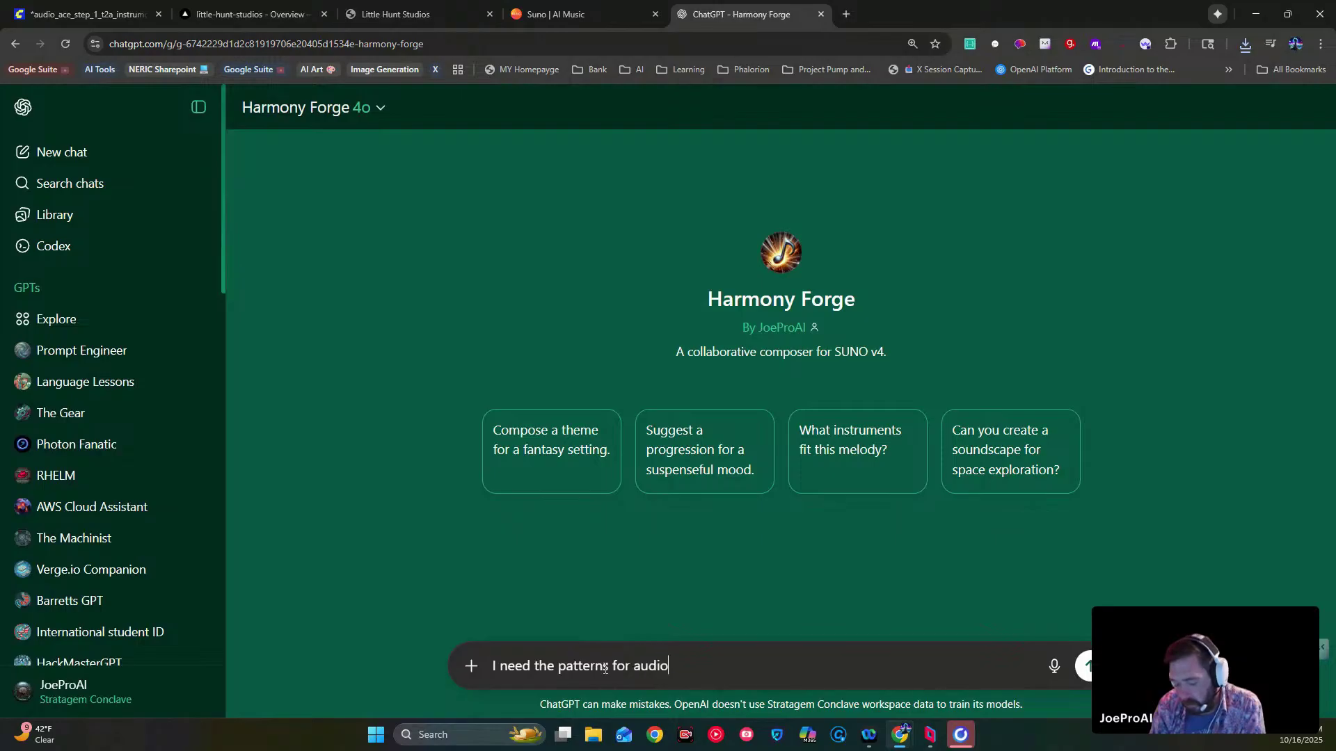
{"action": "type", "text": " that sou"}
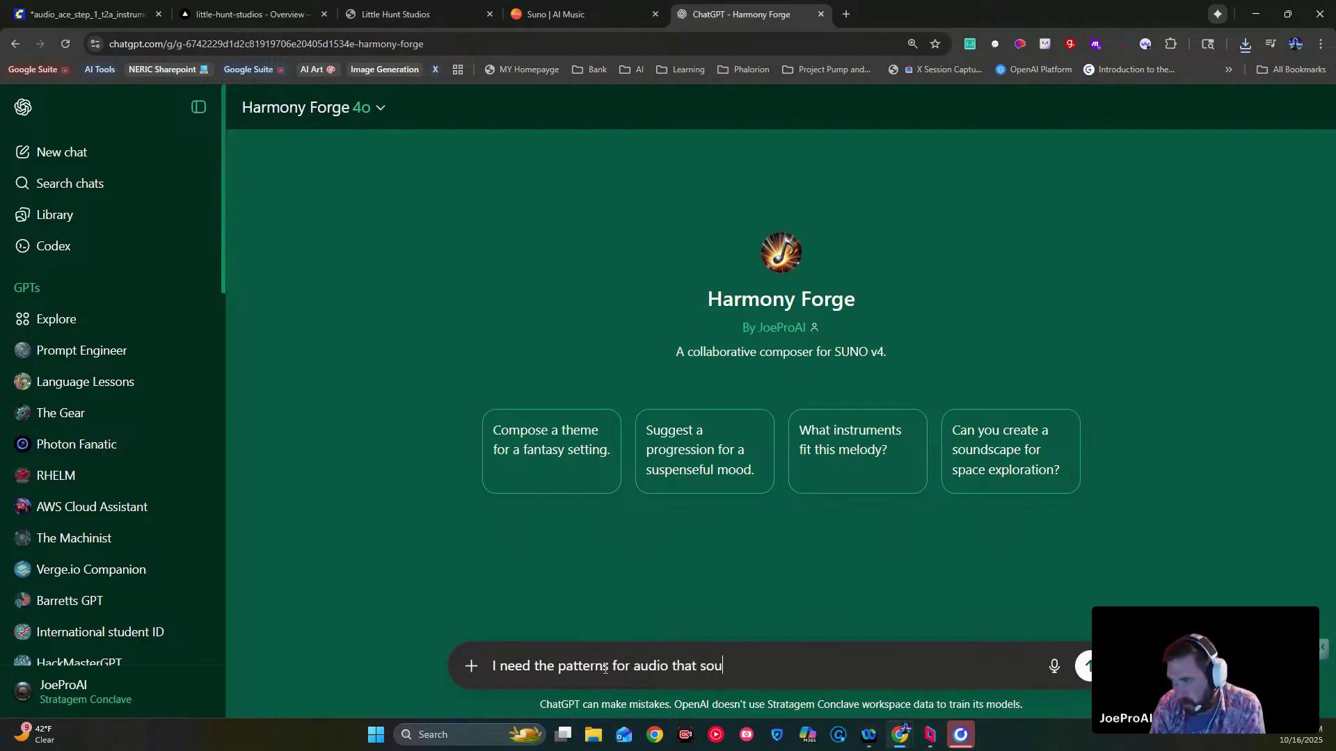
{"action": "type", "text": "nds like"}
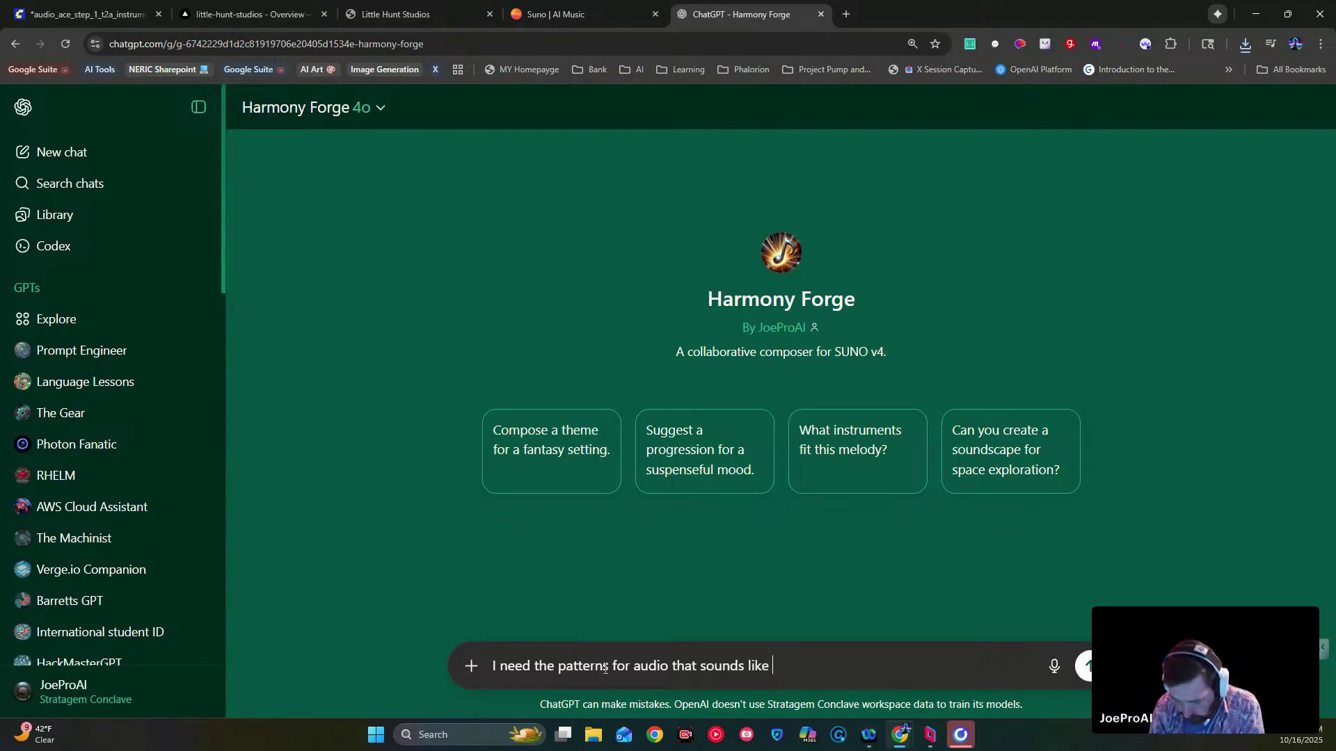
{"action": "type", "text": " three blind mice pl"}
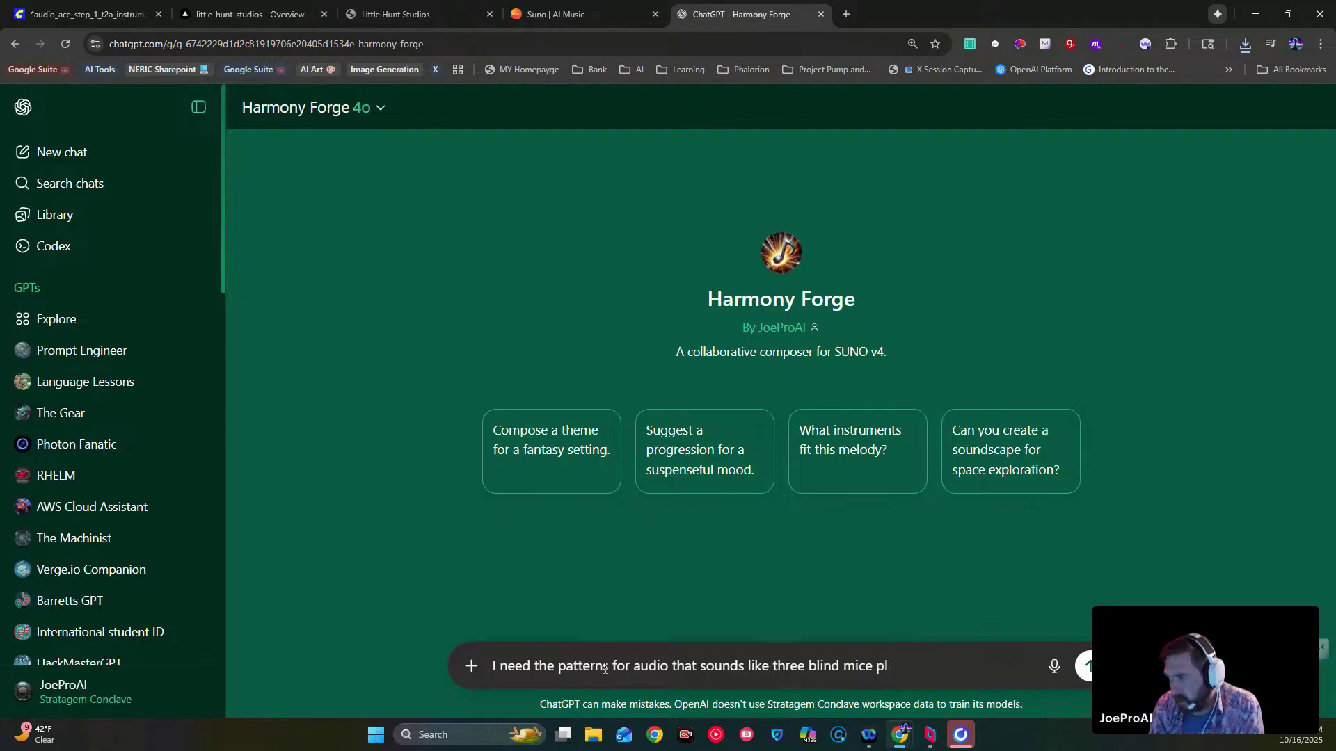
{"action": "key", "text": "BackSpace"}
{"action": "key", "text": "BackSpace"}
{"action": "key", "text": "BackSpace"}
{"action": "key", "text": "BackSpace"}
{"action": "key", "text": "BackSpace"}
{"action": "key", "text": "BackSpace"}
{"action": "key", "text": "BackSpace"}
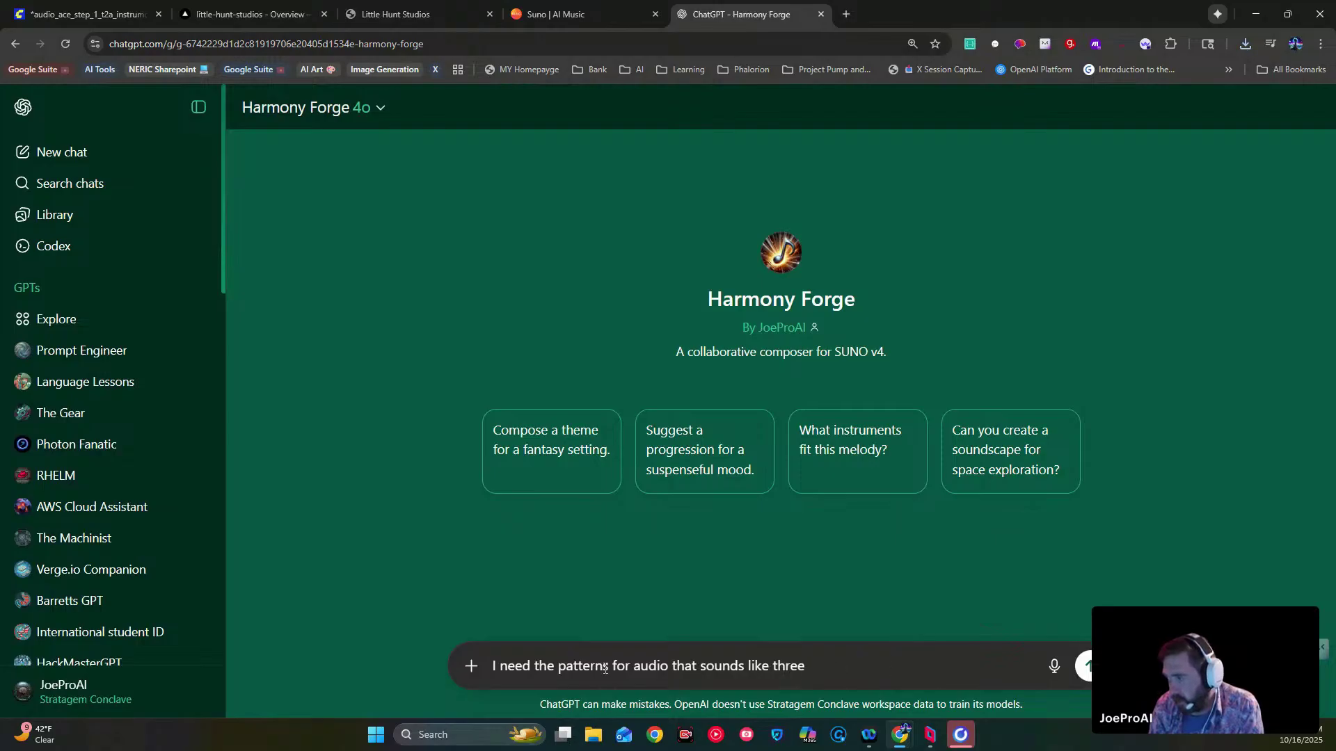
{"action": "key", "text": "BackSpace"}
{"action": "key", "text": "BackSpace"}
{"action": "key", "text": "BackSpace"}
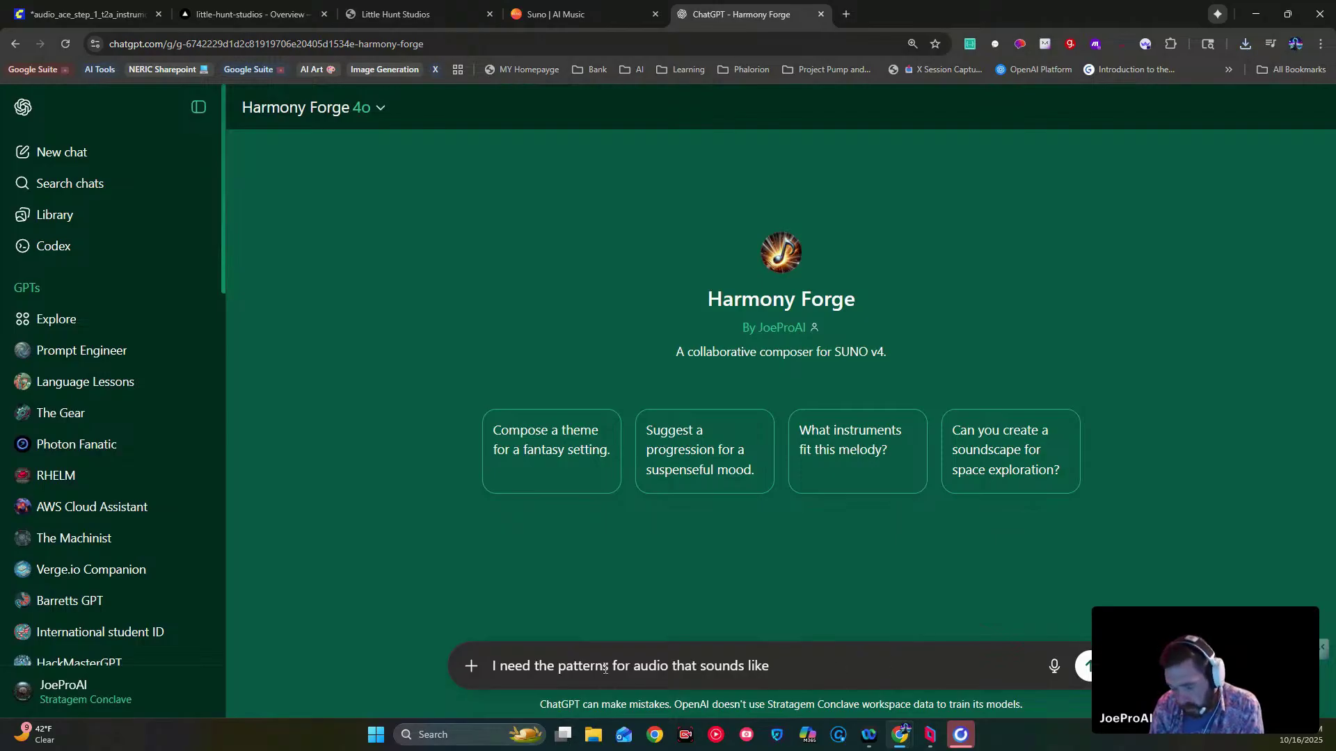
{"action": "type", "text": "playing instruments"}
{"action": "key", "text": "ctrl+BackSpace"}
{"action": "key", "text": "ctrl+BackSpace"}
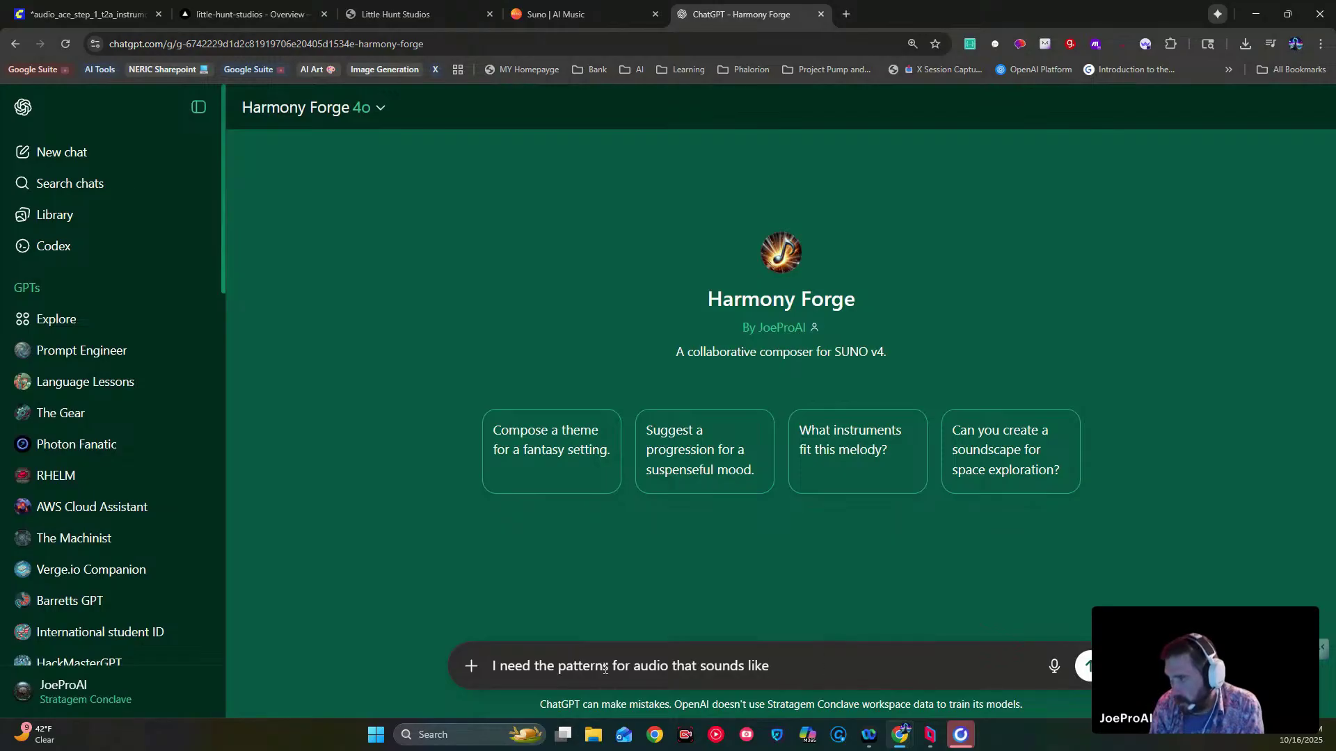
- Switch to ComfyUI and copy the full prompt from the PixVerse Text to Video node in the api_pixverse_t2v workflow
{"action": "key", "text": "ctrl+1"}
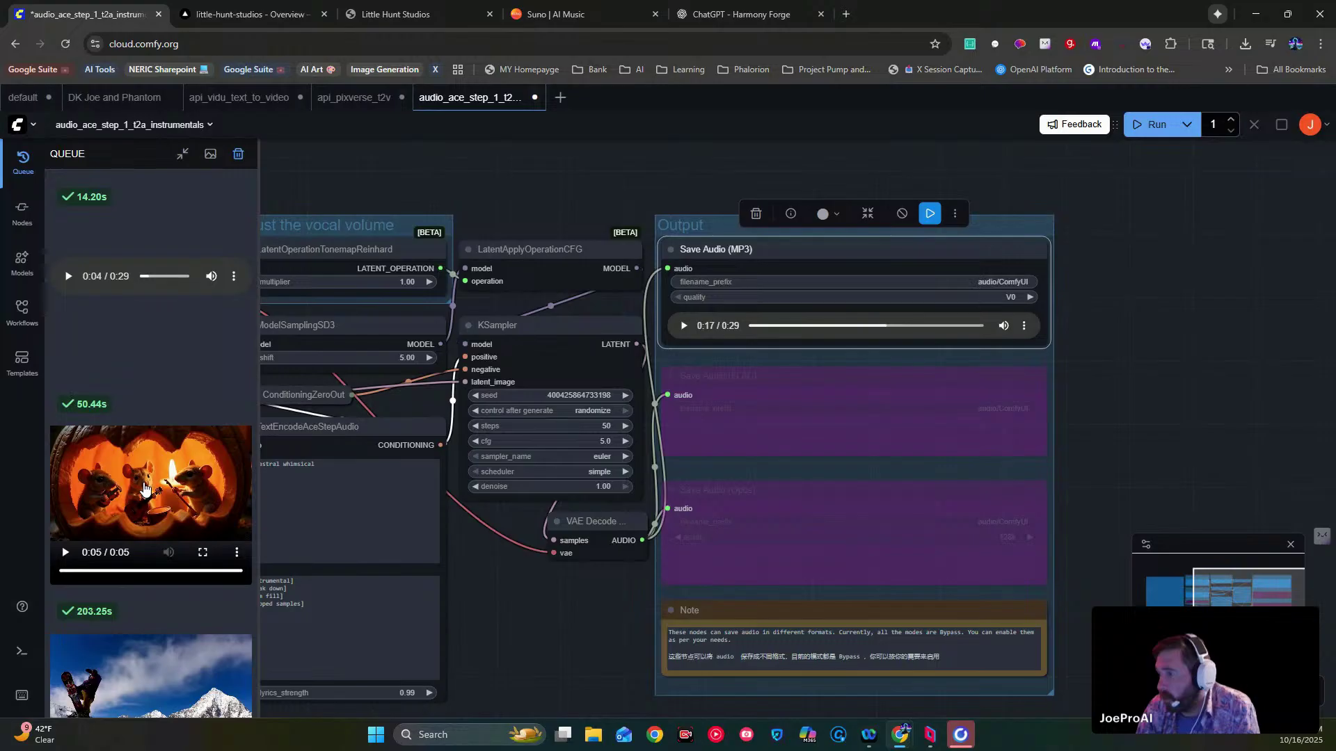
{"action": "left_click", "coordinate": [352, 98]}
{"action": "left_click", "coordinate": [232, 98]}
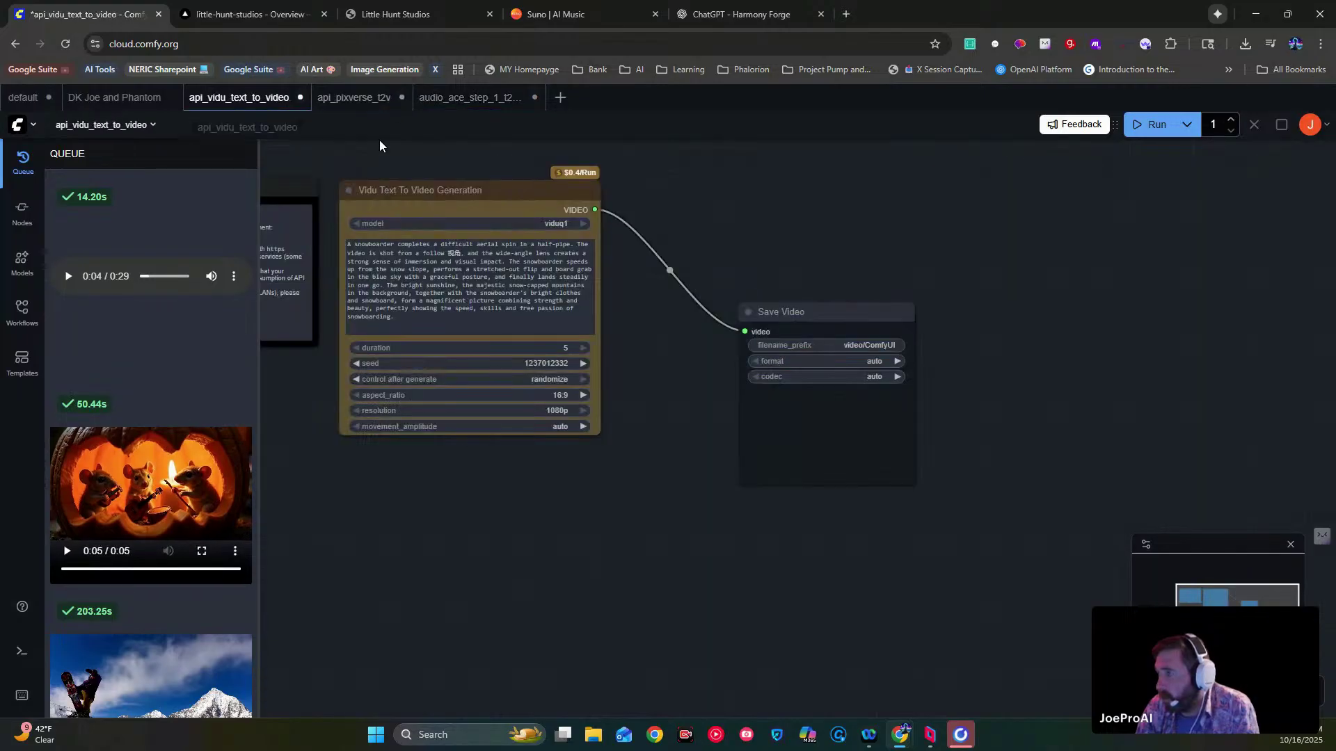
{"action": "left_click", "coordinate": [346, 98]}
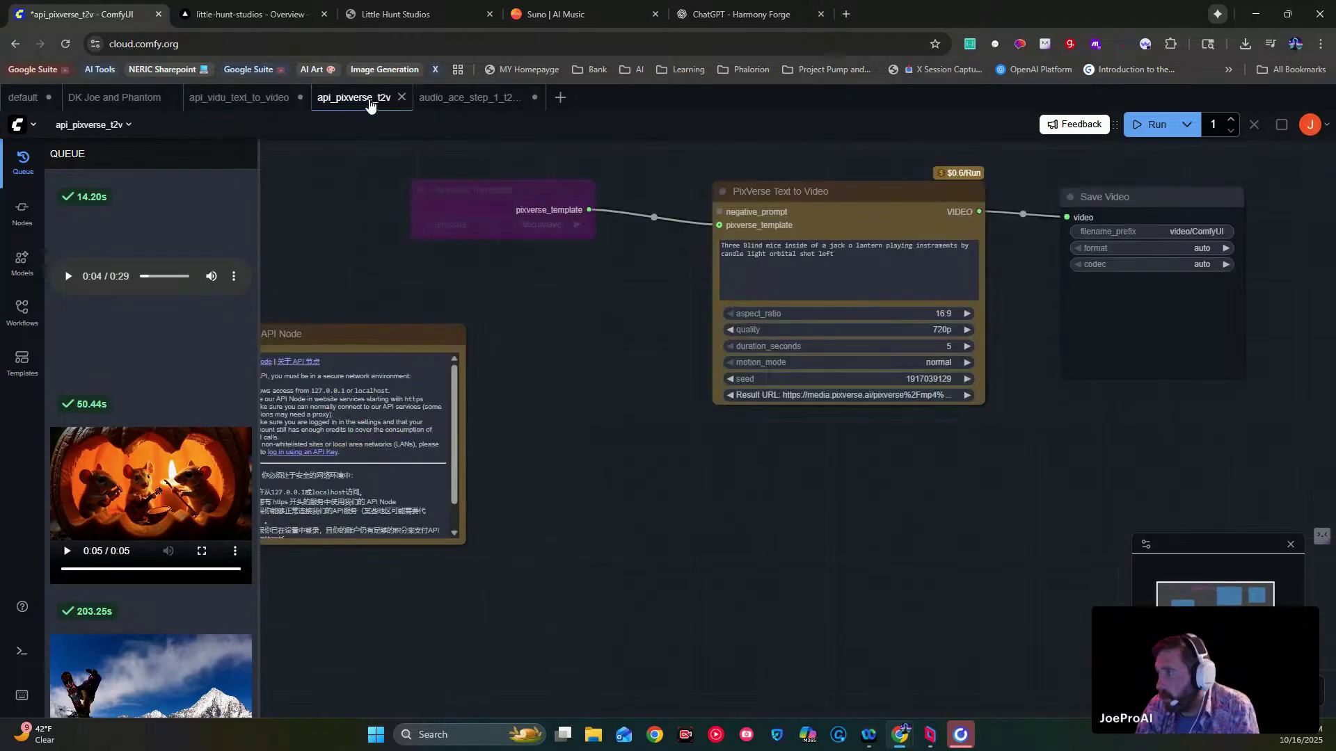
{"action": "double_click", "coordinate": [808, 255]}
{"action": "key", "text": "ctrl+a"}
{"action": "key", "text": "ctrl+c"}
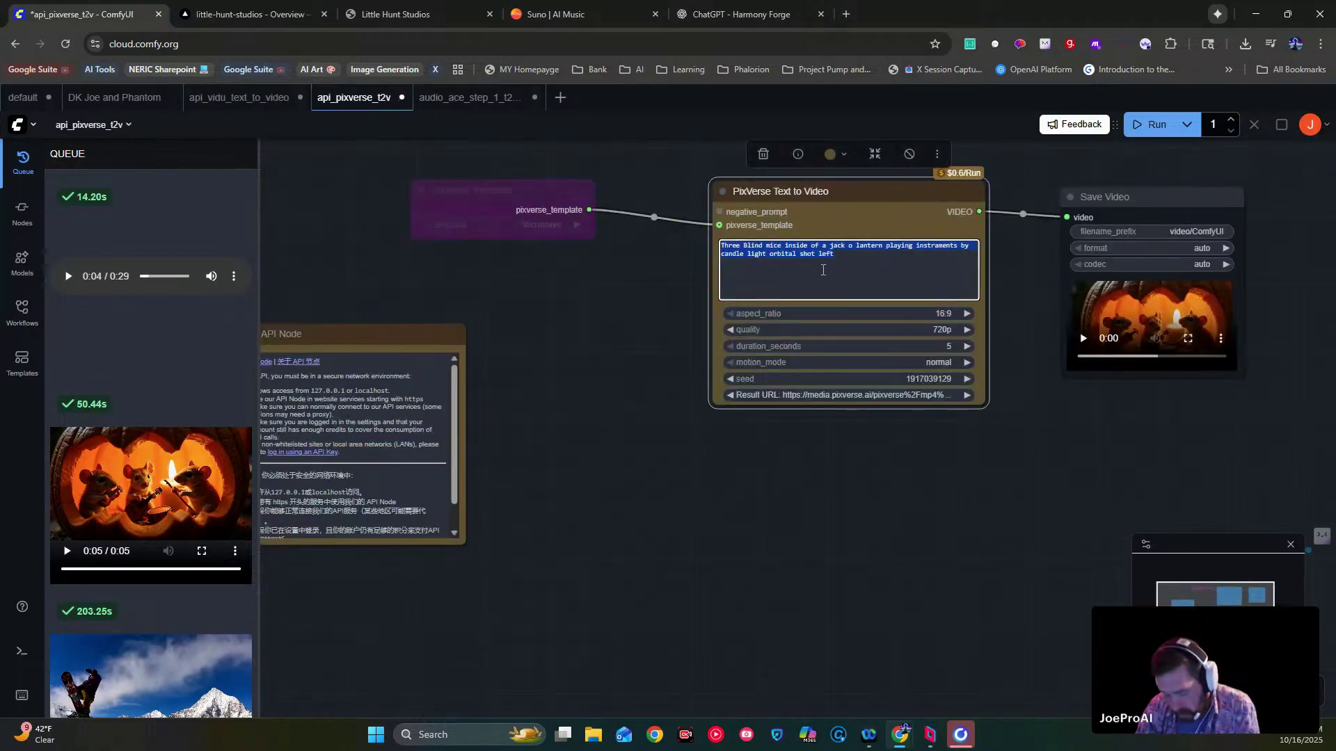
- Return to Harmony Forge in ChatGPT, append the copied PixVerse prompt to the drafted message and send it
{"action": "left_click", "coordinate": [731, 14]}
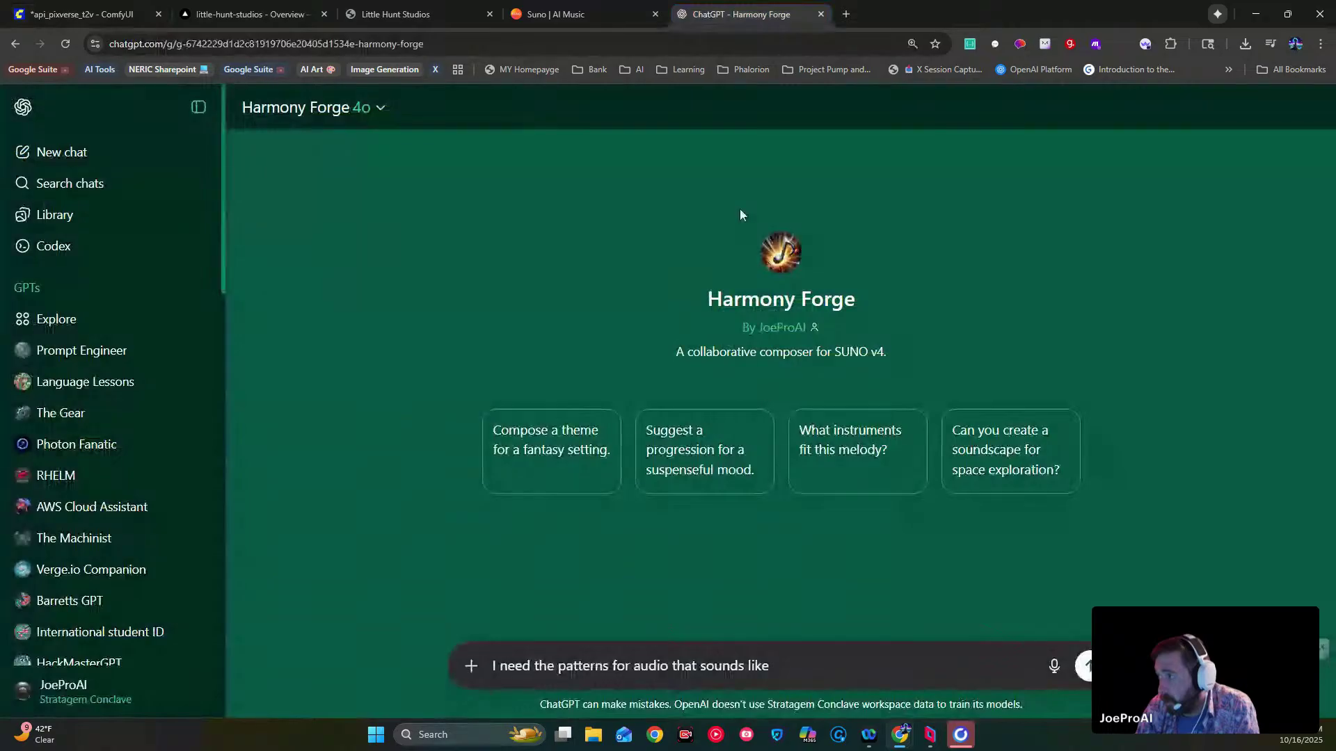
{"action": "key", "text": "ctrl+v"}
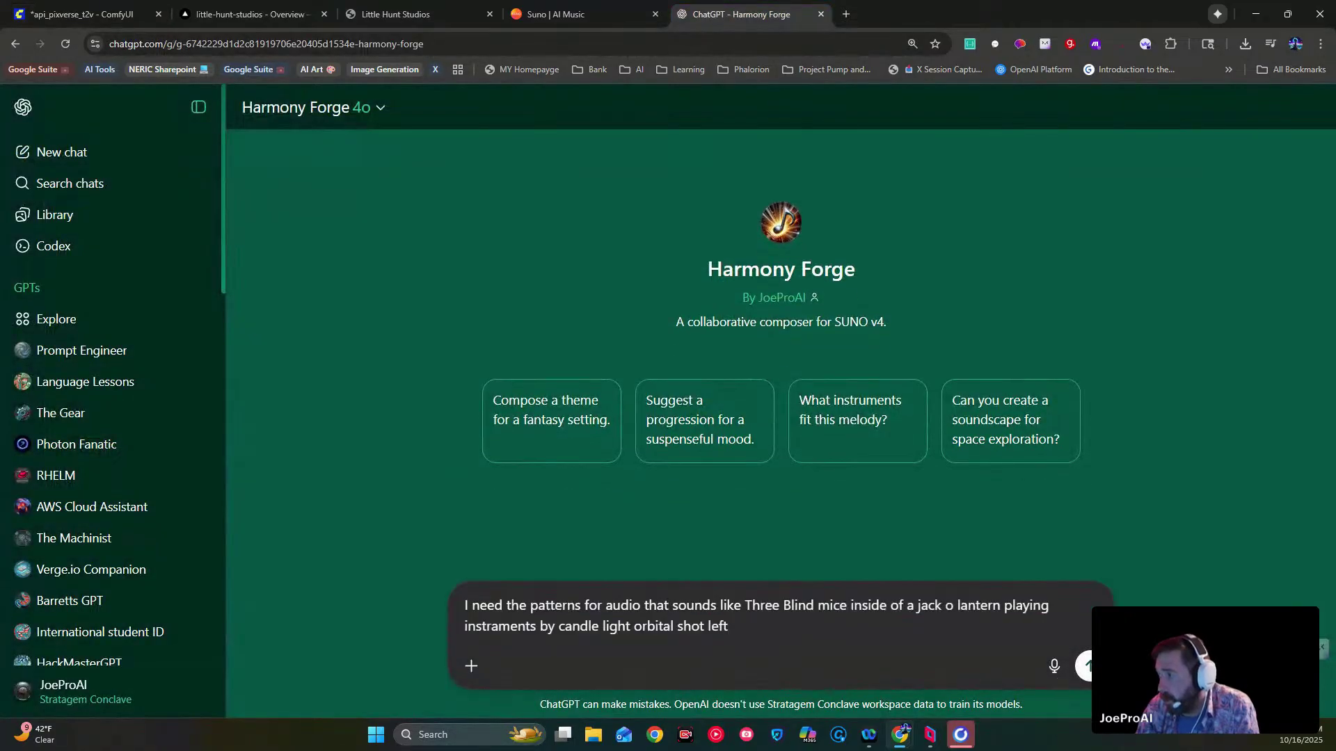
{"action": "key", "text": "Return"}
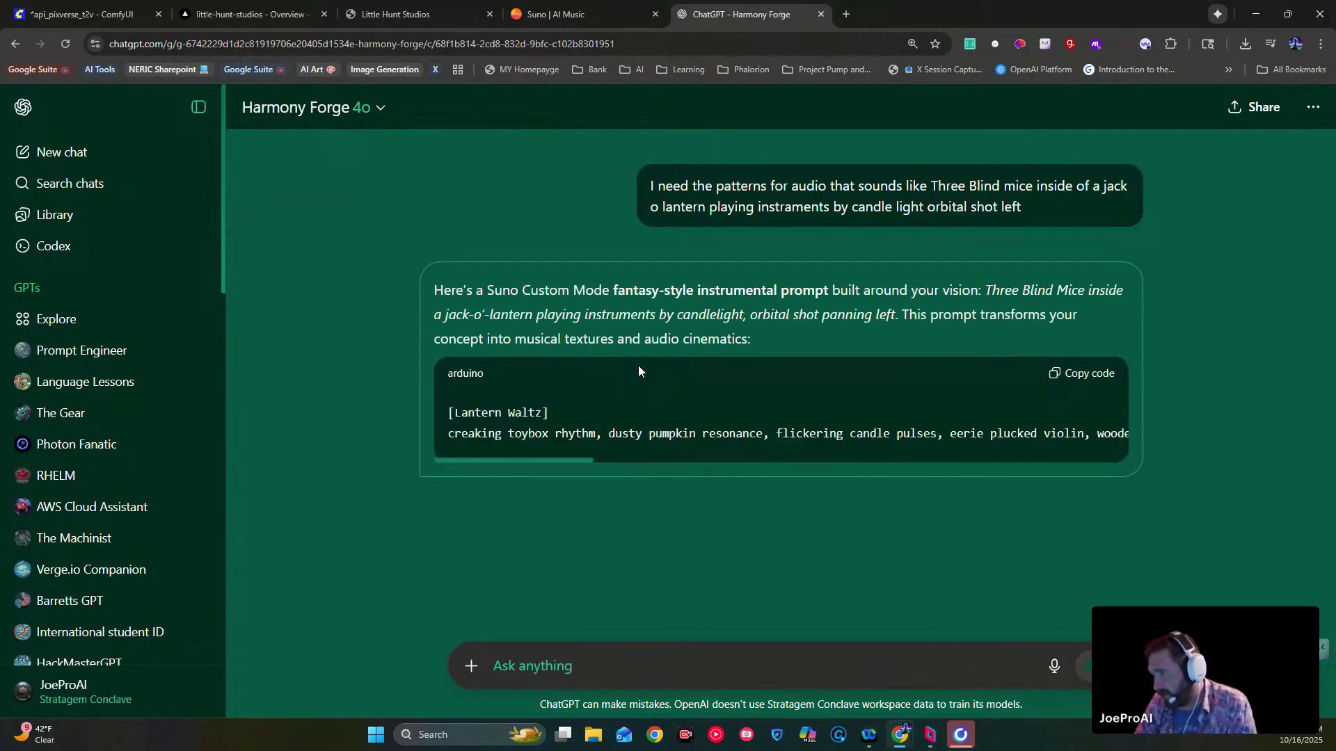
- Copy the "creaking toybox rhythm" style line from the Harmony Forge reply and paste it as the Styles prompt in Suno
{"action": "triple_click", "coordinate": [589, 432]}
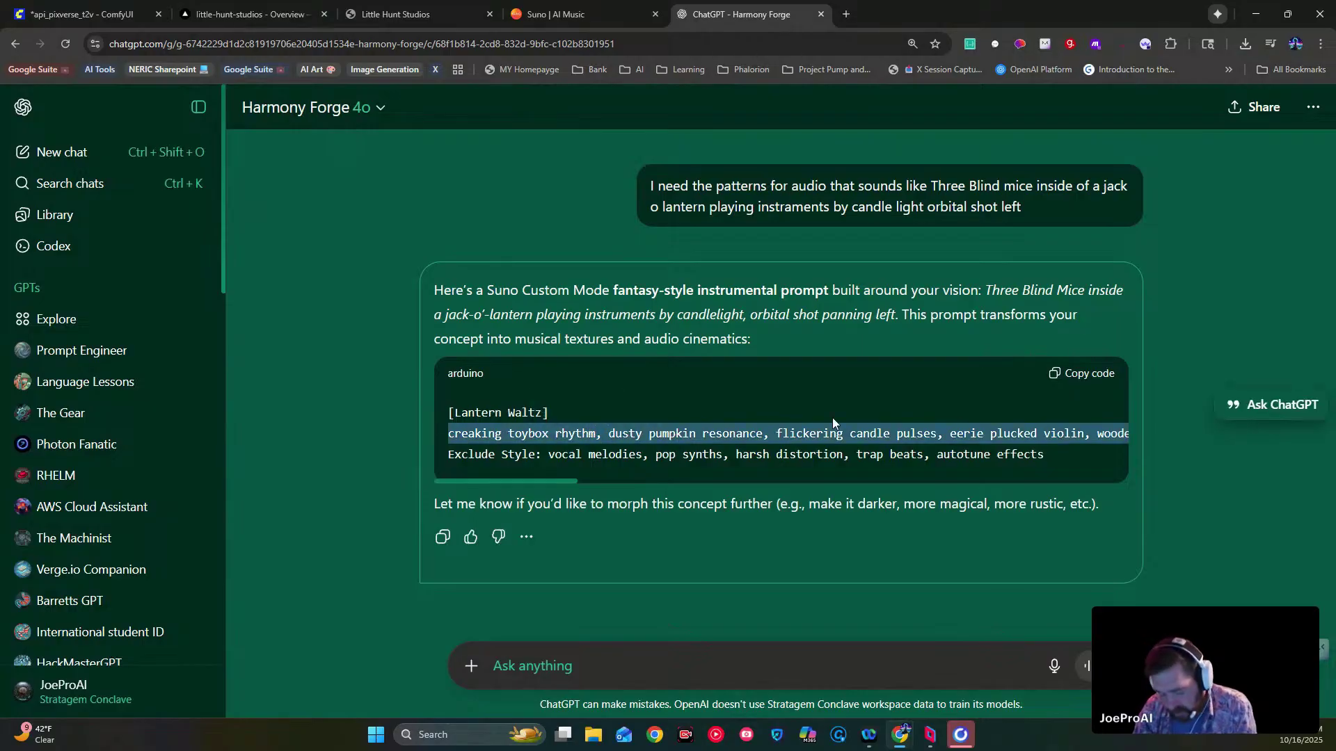
{"action": "left_click", "coordinate": [582, 16]}
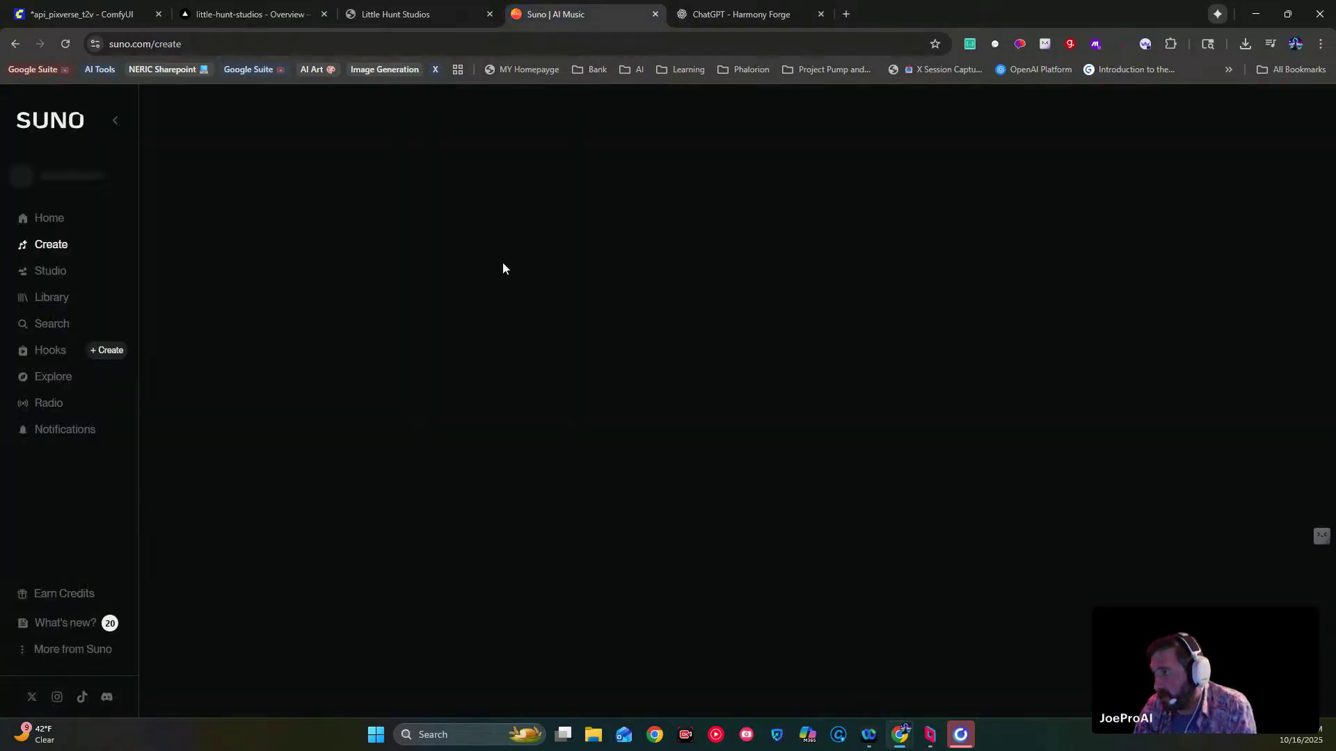
{"action": "left_click", "coordinate": [234, 410]}
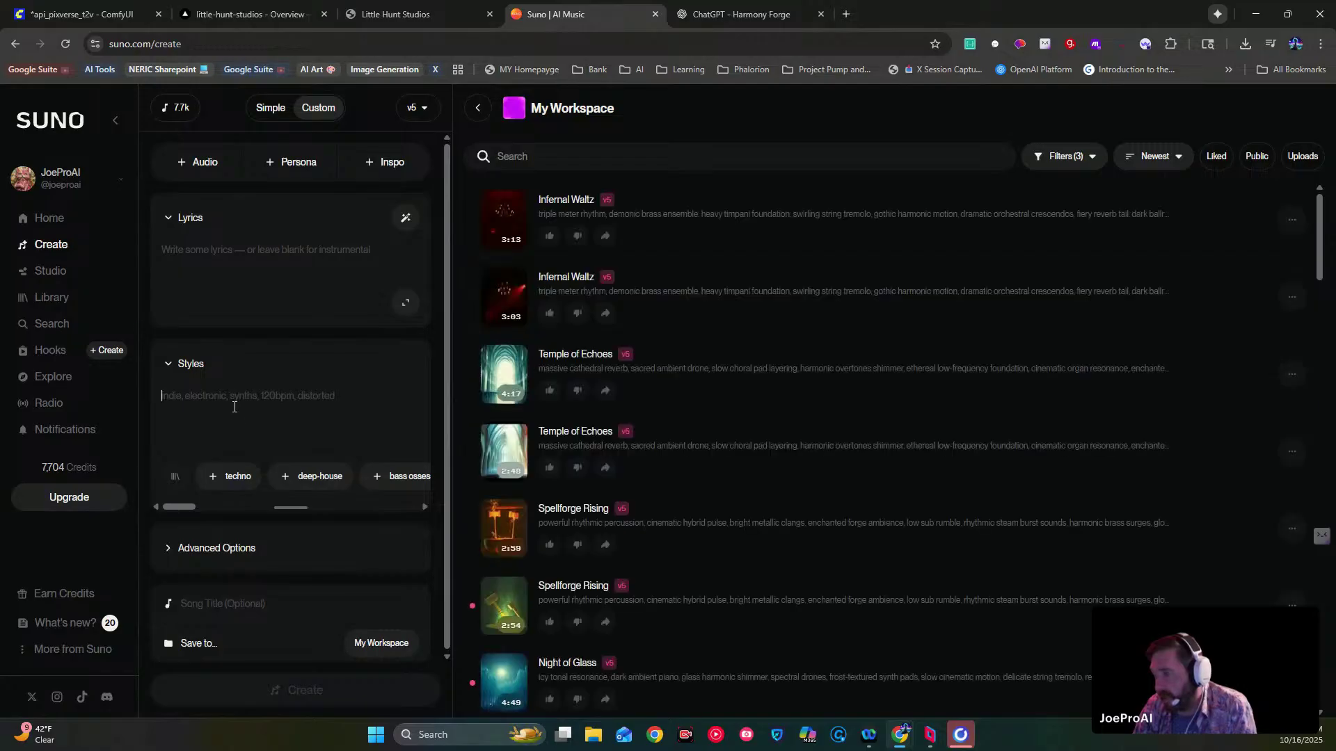
{"action": "key", "text": "ctrl+v"}
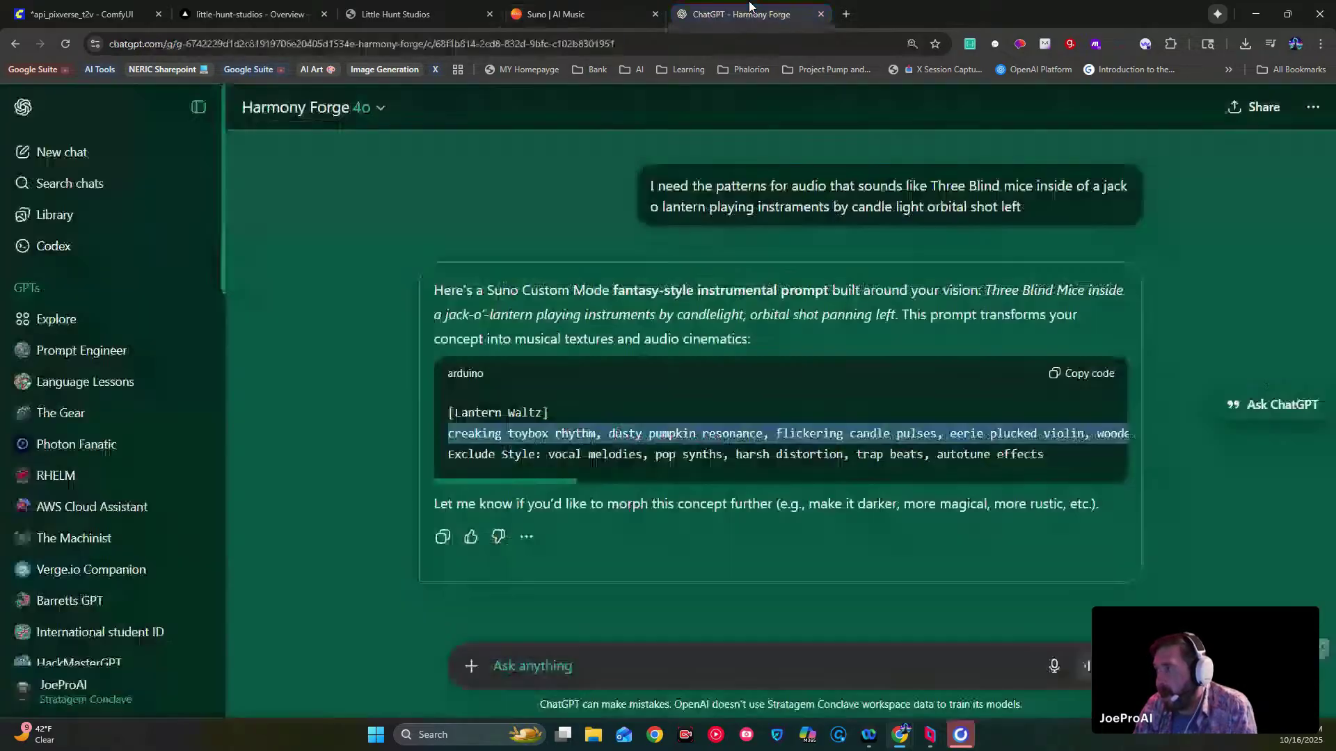
- Copy Harmony Forge's Exclude Style list into Suno's excluded styles: "vocal melodies, pop synths, harsh distortion, trap beats, autotune effects"
{"action": "left_click", "coordinate": [741, 14]}
{"action": "left_click_drag", "start_coordinate": [551, 456], "coordinate": [1084, 488]}
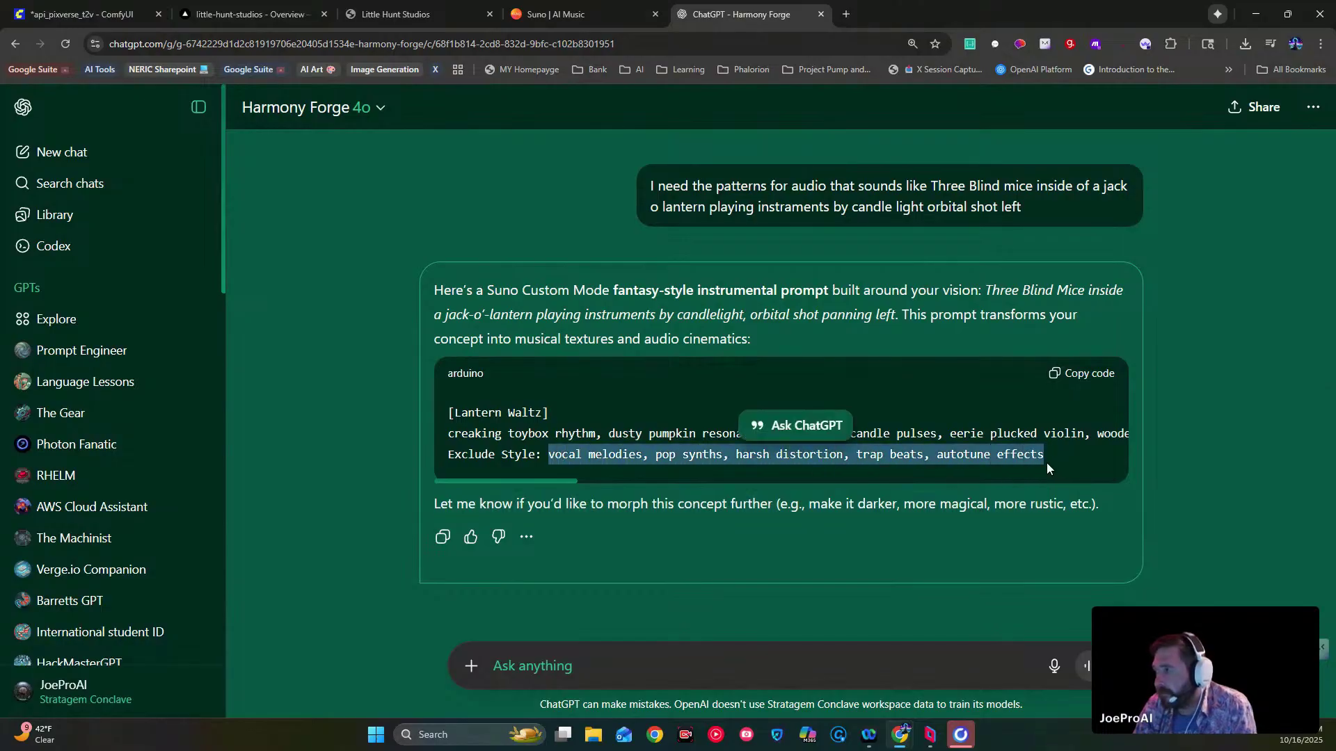
{"action": "left_click", "coordinate": [556, 14]}
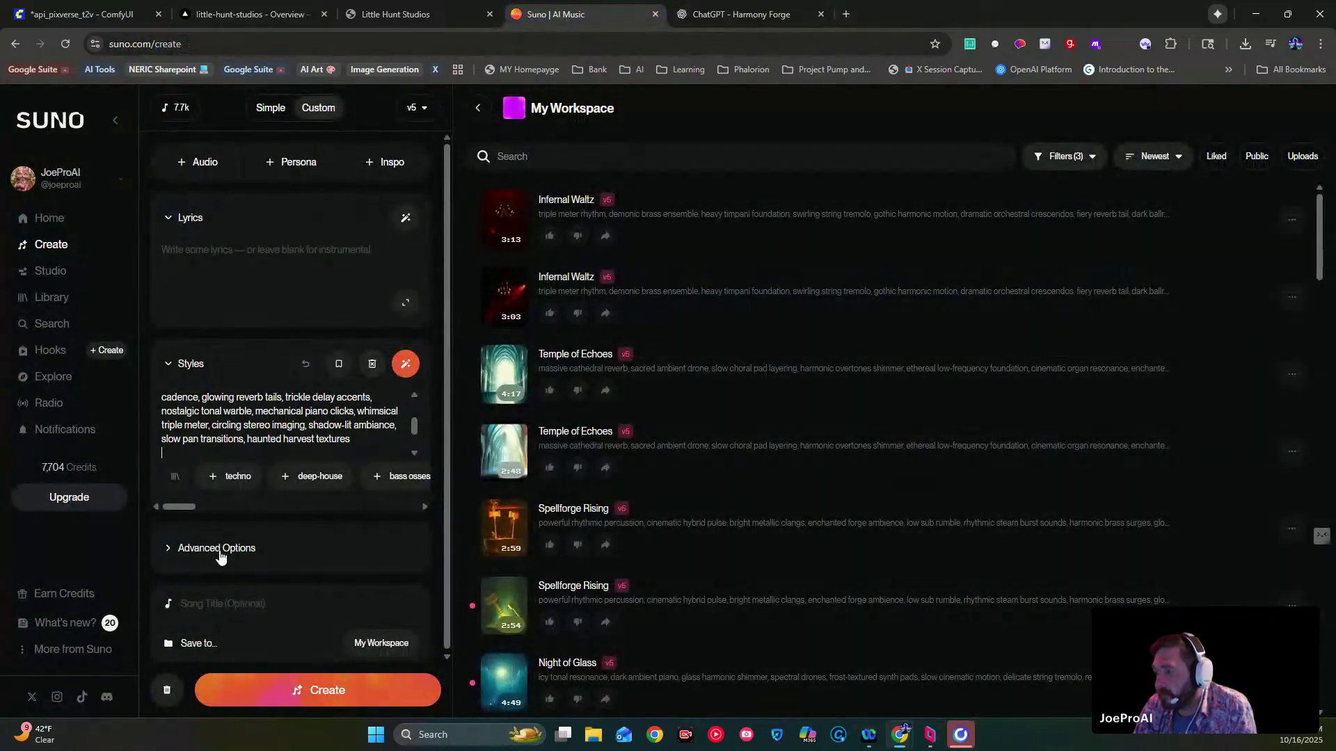
{"action": "left_click", "coordinate": [173, 567]}
{"action": "type", "text": "vocal melodies, pop synths, harsh distortion, trap beats, autotune effects"}
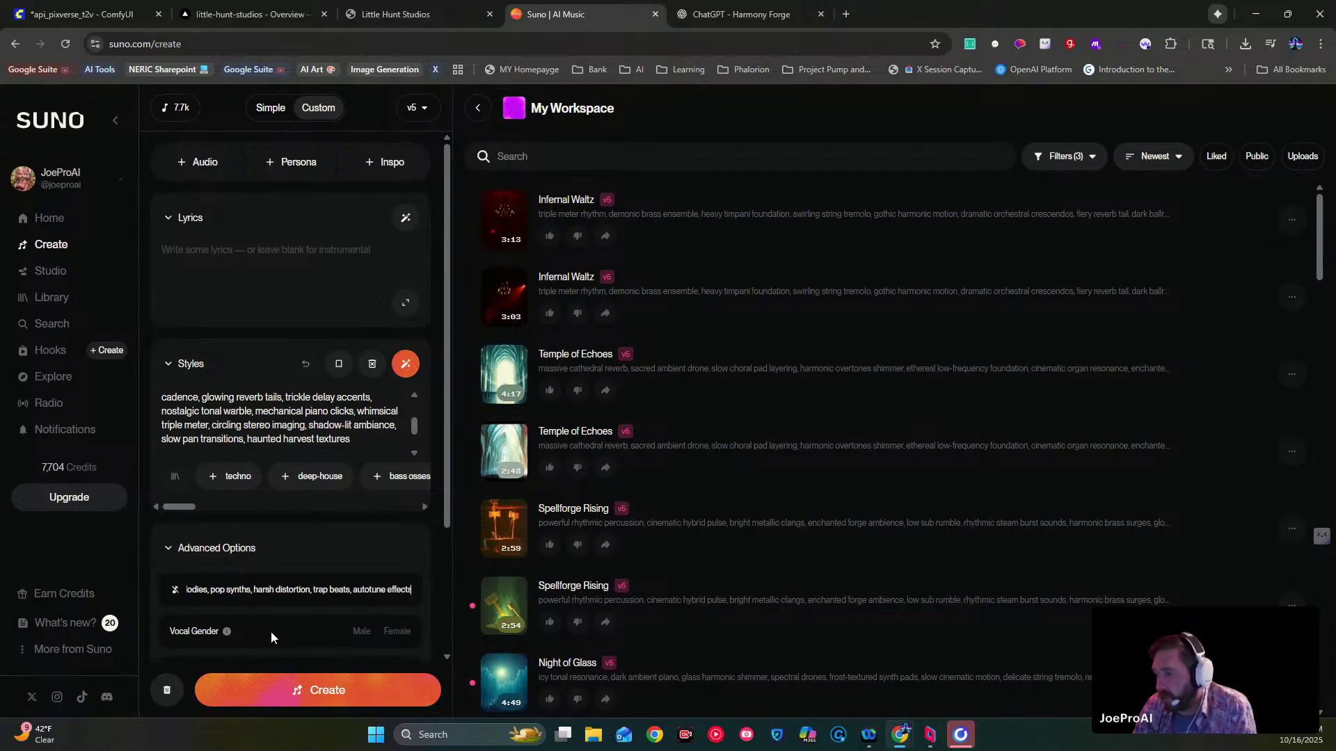
- Title the song "Three Blind Mice" and generate it
{"action": "scroll", "coordinate": [274, 525], "scroll_direction": "down", "scroll_amount": 3}
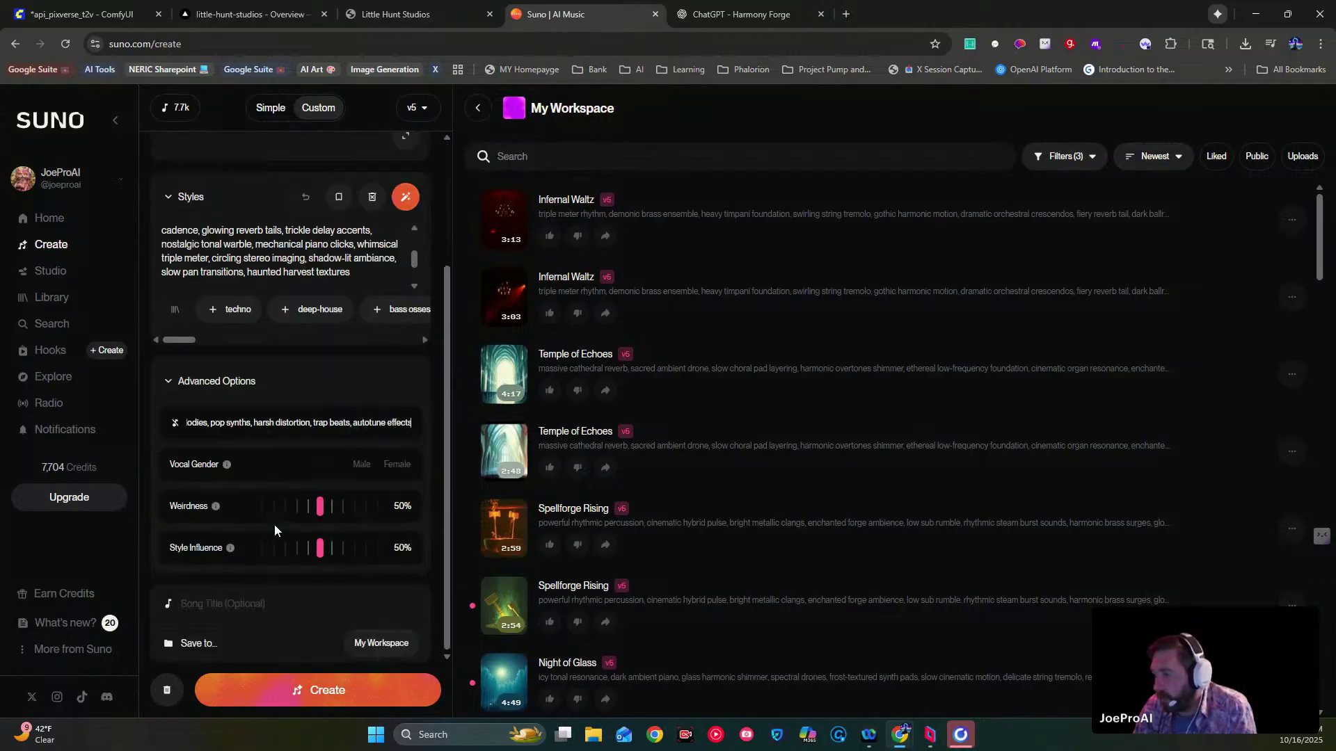
{"action": "left_click", "coordinate": [238, 605]}
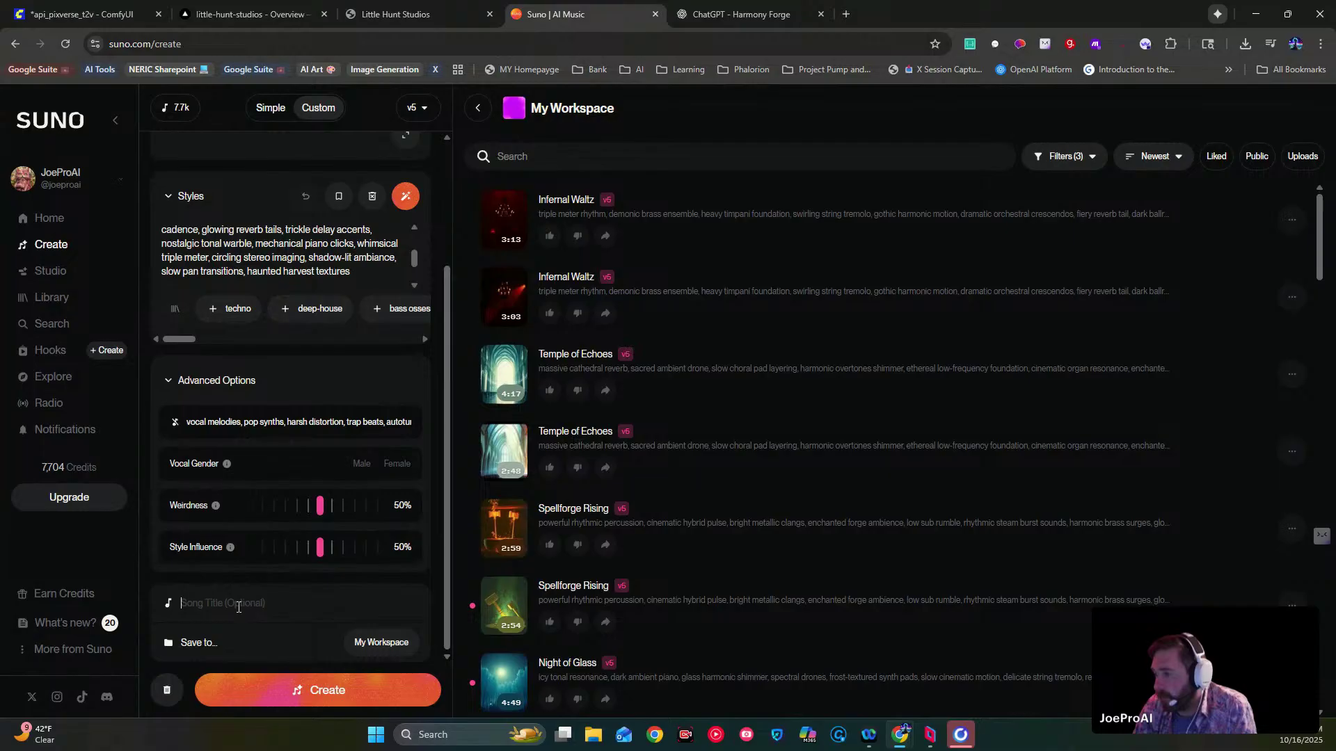
{"action": "type", "text": "Three Blin"}
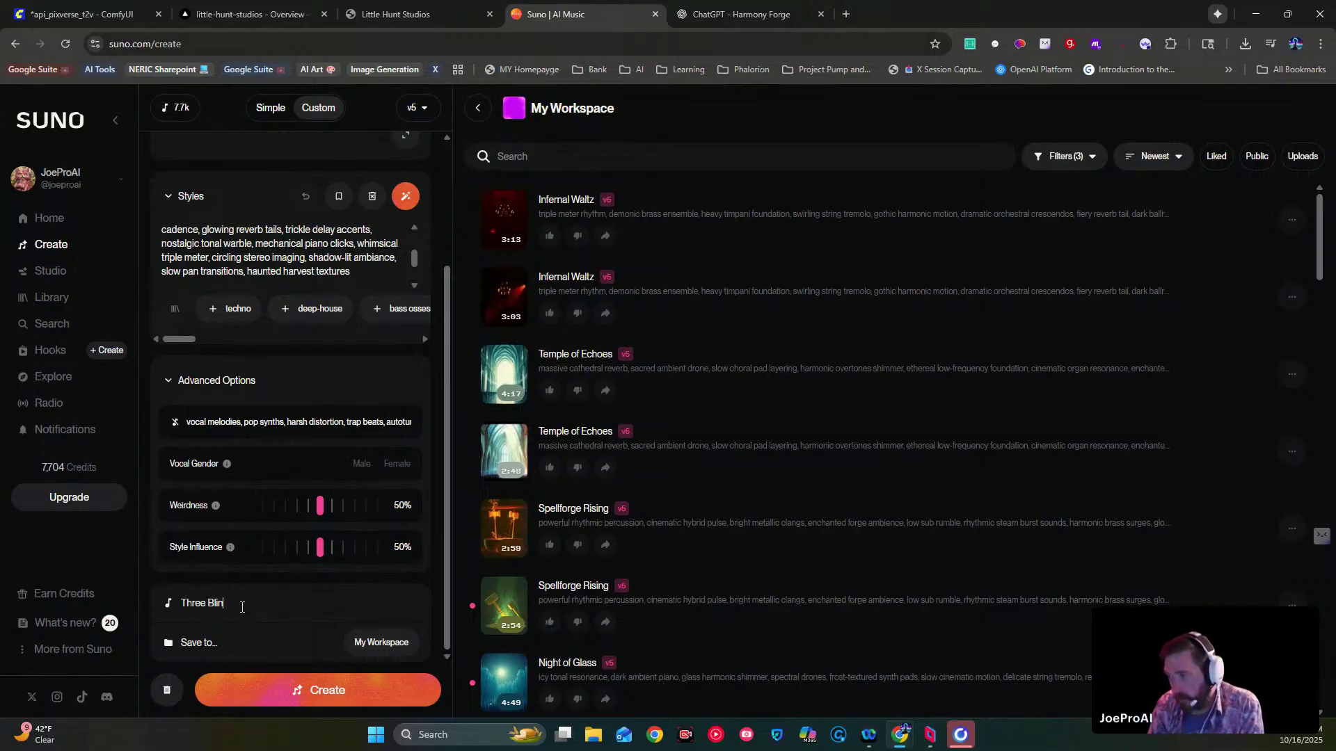
{"action": "type", "text": "d Mice"}
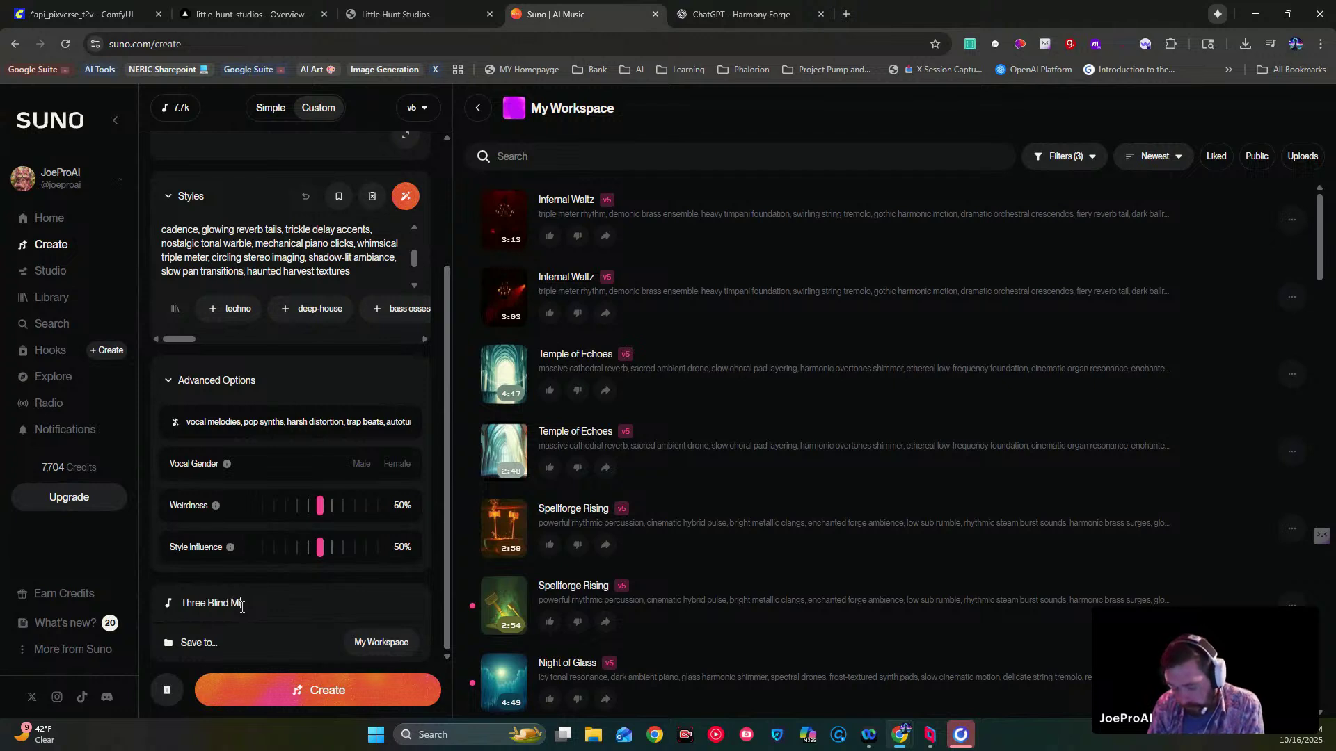
{"action": "left_click", "coordinate": [331, 692]}
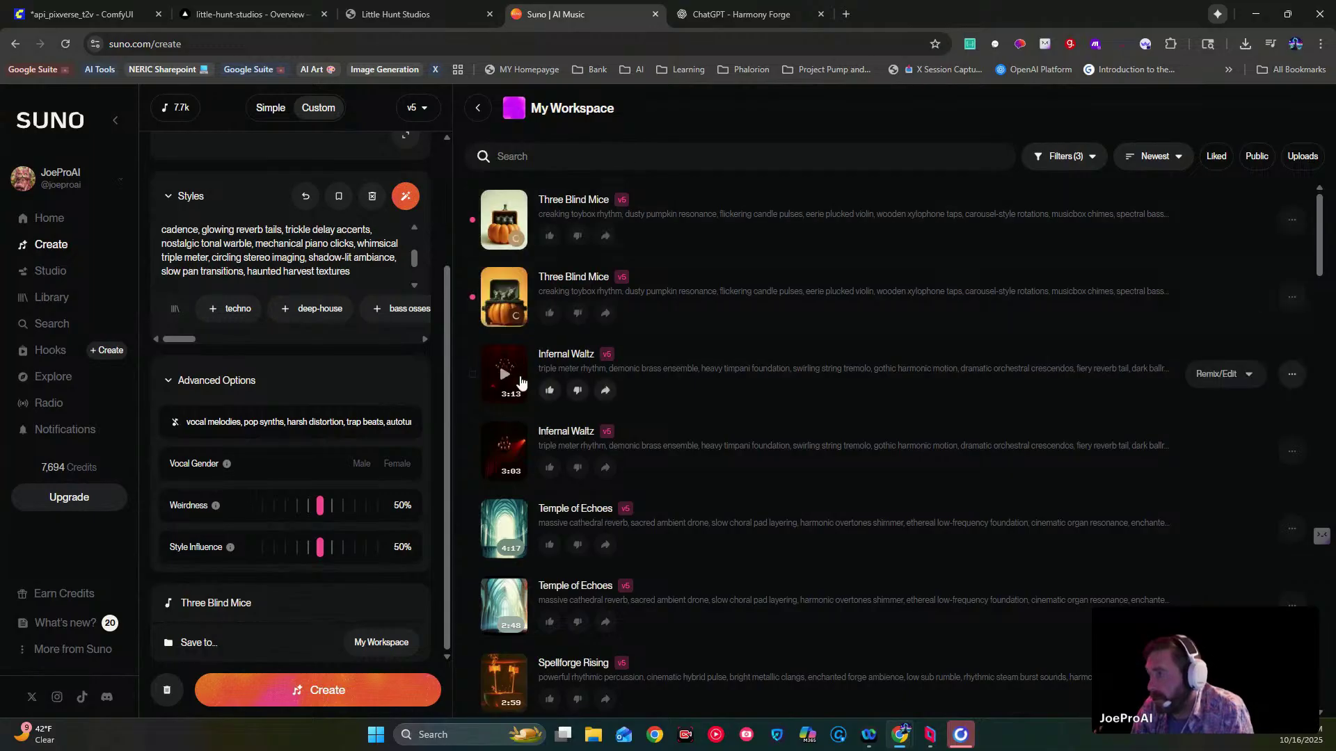
- Play the first Three Blind Mice track in Suno and replay the jack-o'-lantern mice video in ComfyUI's queue alongside it
{"action": "left_click", "coordinate": [502, 228]}
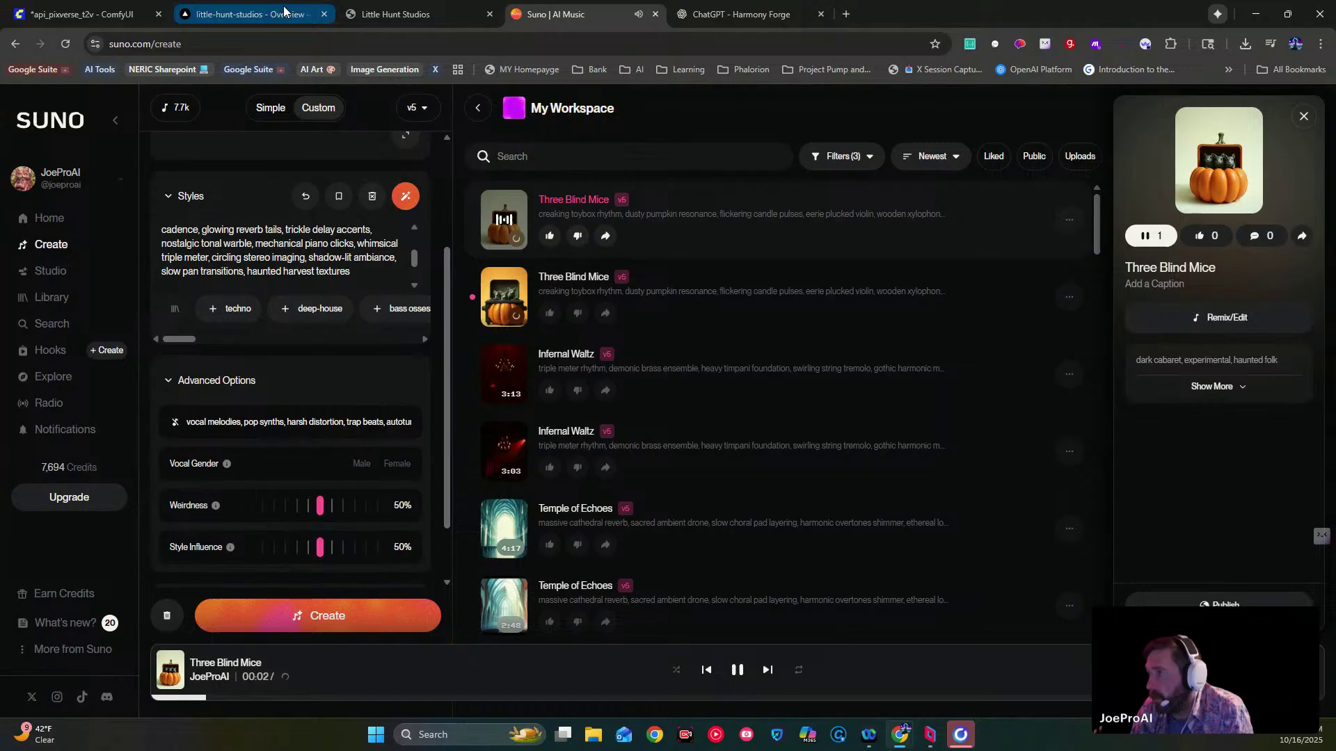
{"action": "left_click", "coordinate": [220, 11]}
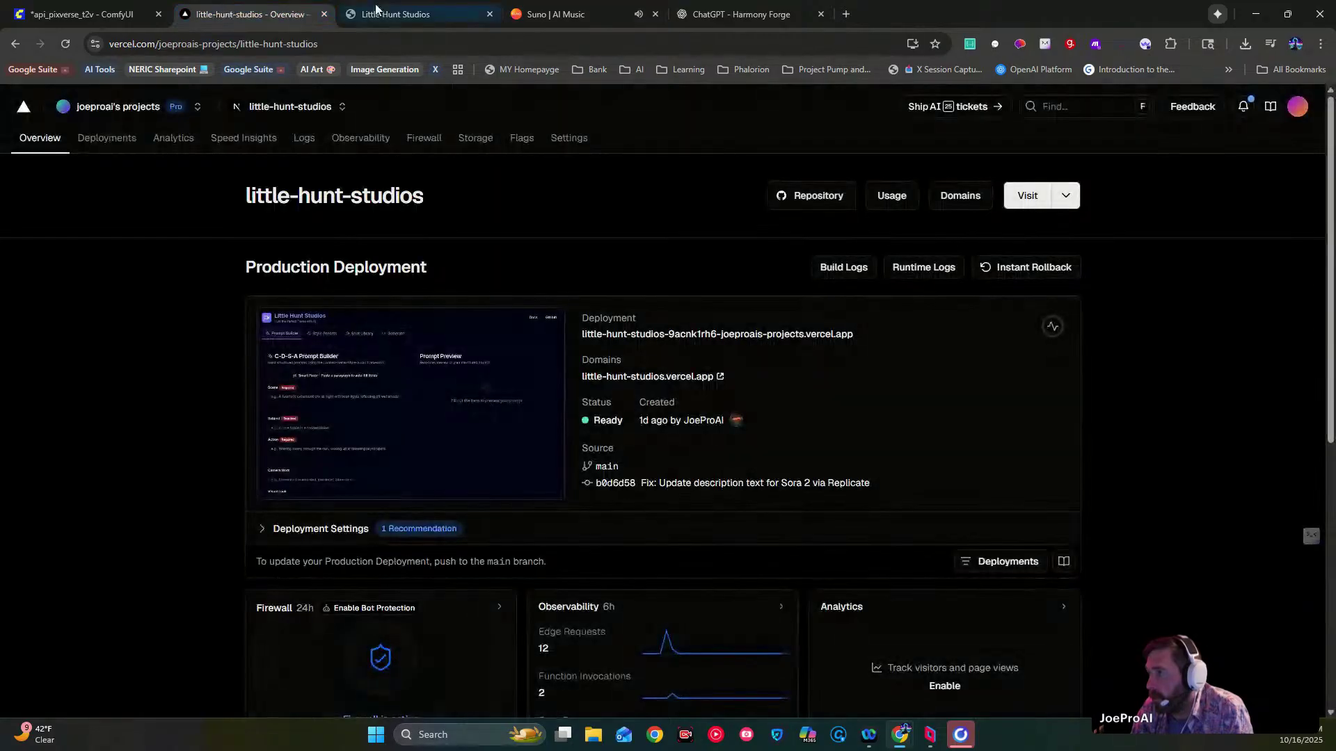
{"action": "left_click", "coordinate": [378, 11]}
{"action": "left_click", "coordinate": [739, 12]}
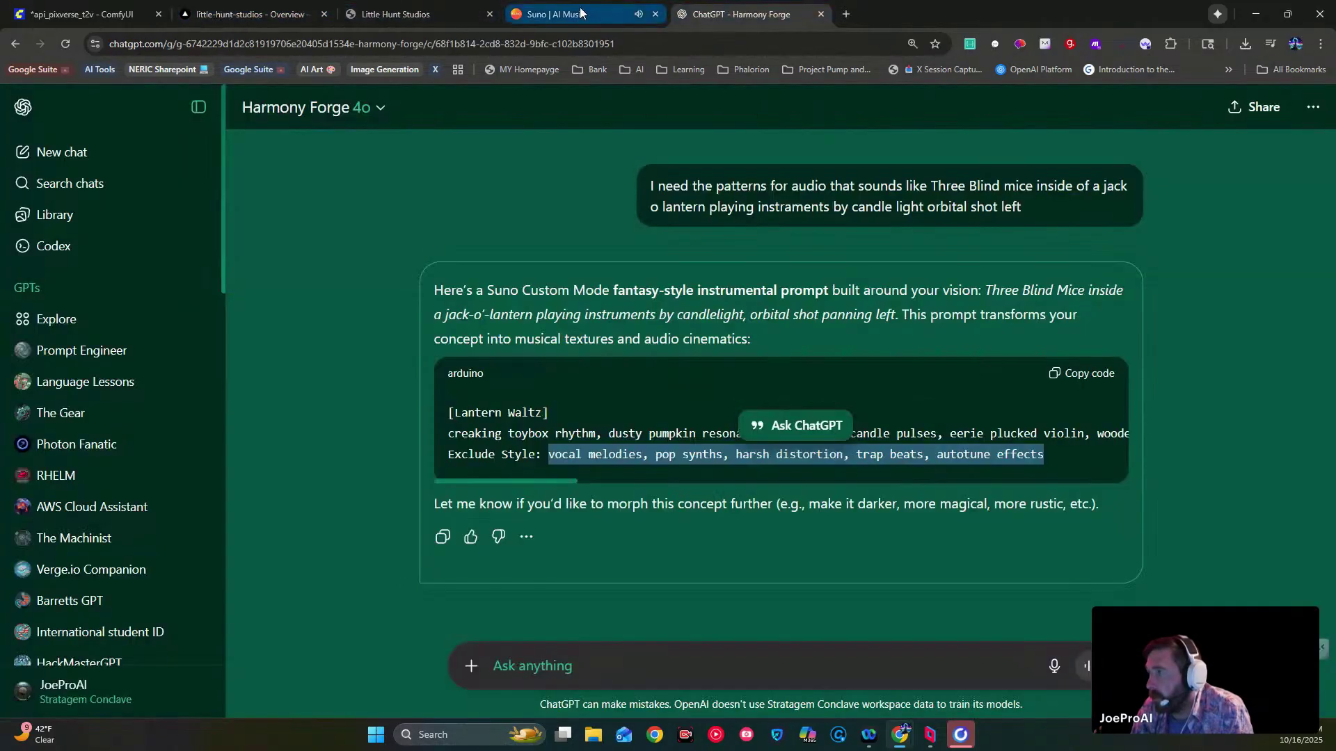
{"action": "left_click", "coordinate": [78, 9]}
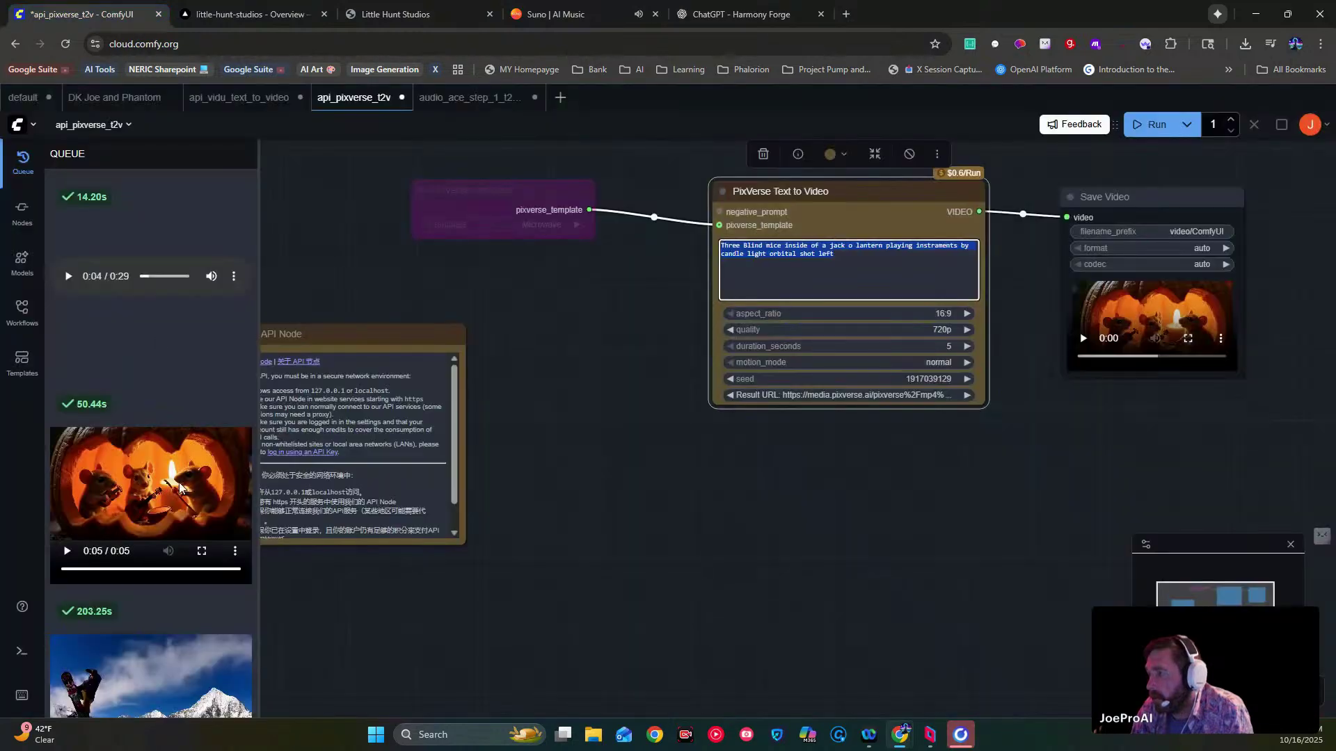
{"action": "left_click", "coordinate": [68, 553]}
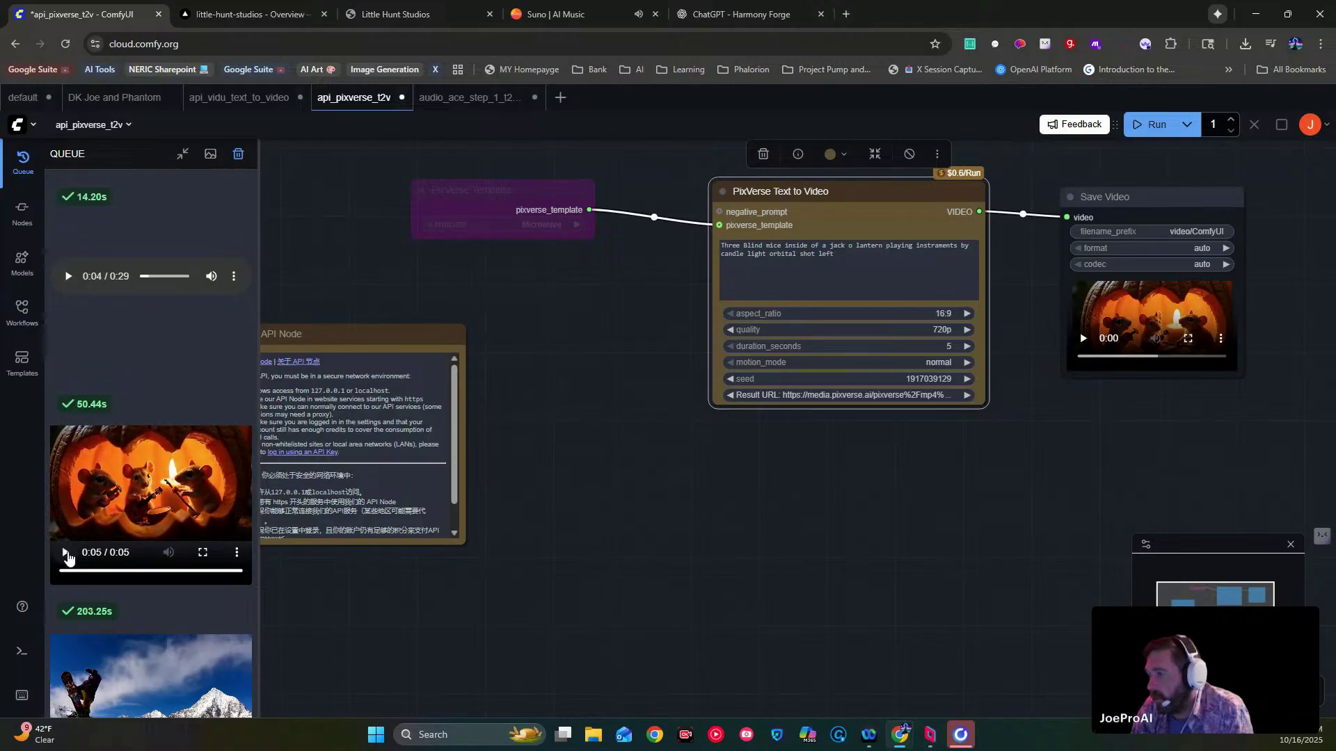
- Return to Suno, listen to the opening of the second Three Blind Mice track and pause it
{"action": "left_click", "coordinate": [556, 16]}
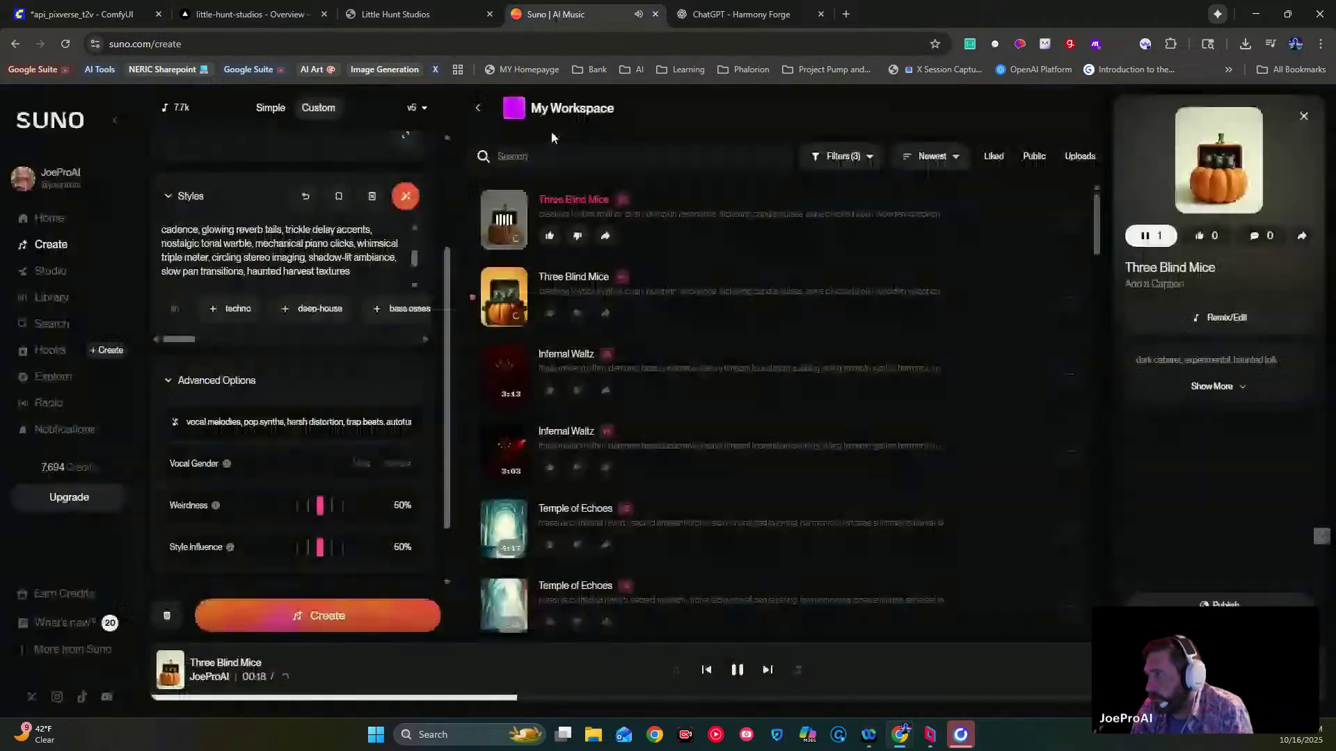
{"action": "left_click", "coordinate": [504, 300]}
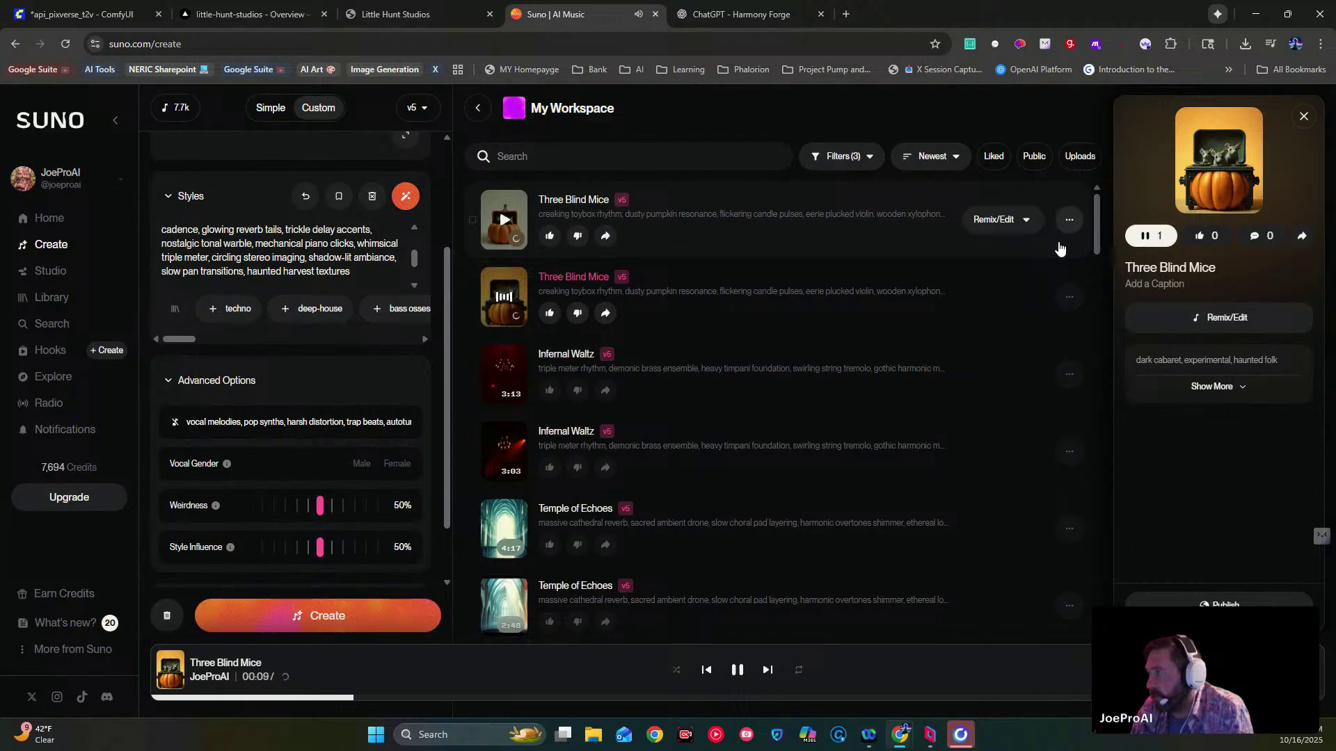
{"action": "left_click", "coordinate": [506, 298]}
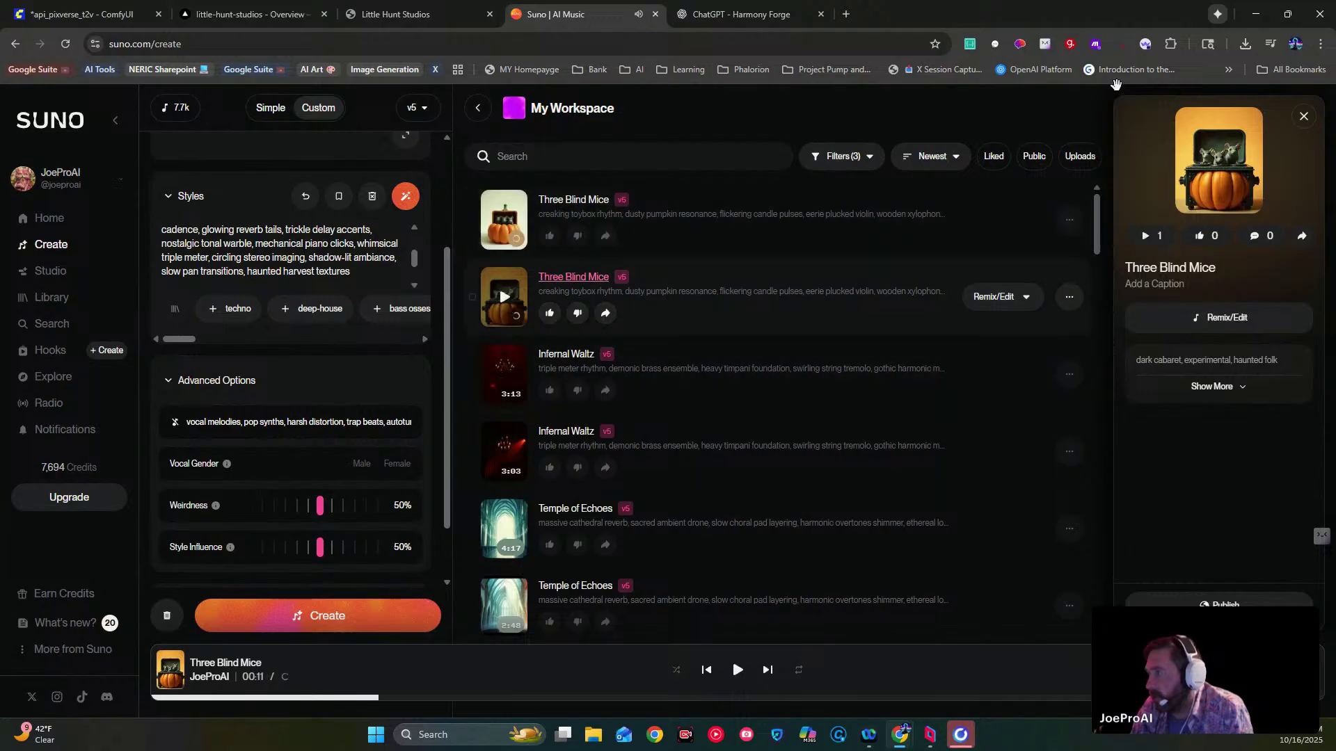
- Request a WAV audio download of the first Three Blind Mice track in the workspace list
{"action": "left_click", "coordinate": [1068, 221]}
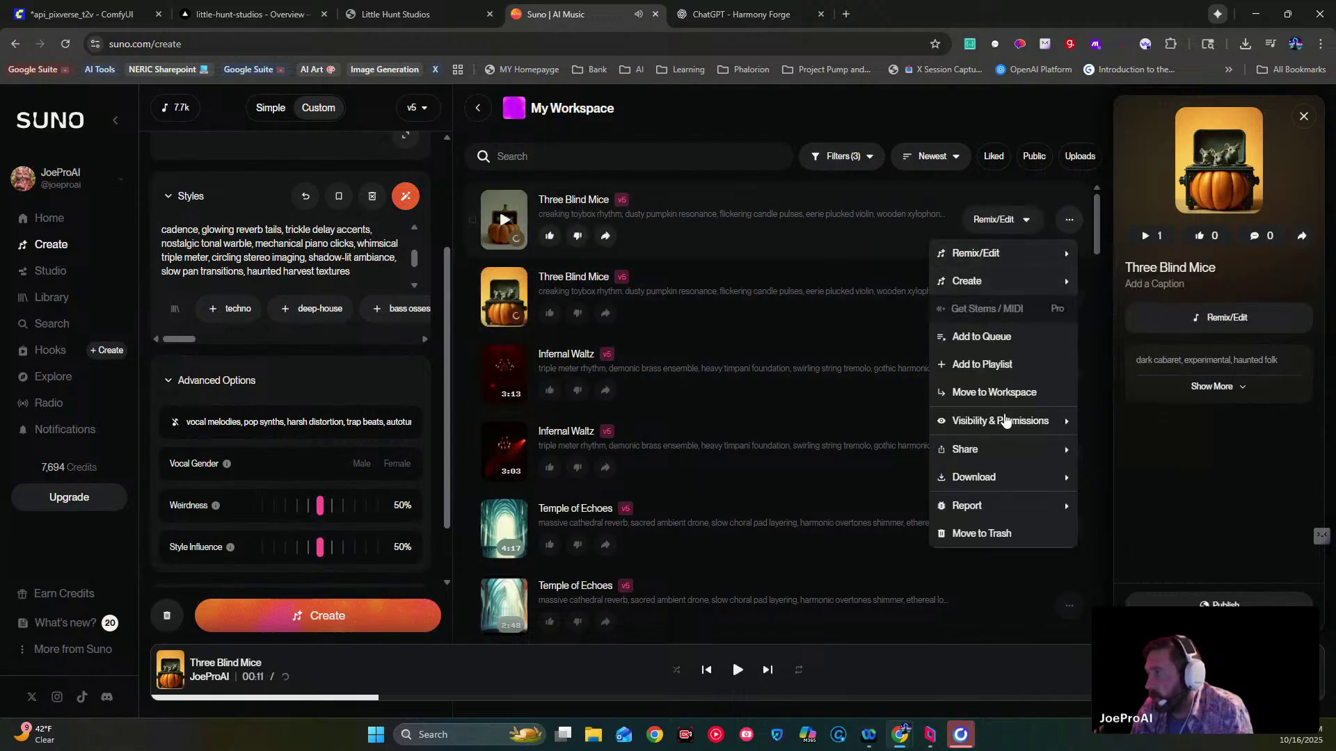
{"action": "mouse_move", "coordinate": [1003, 482]}
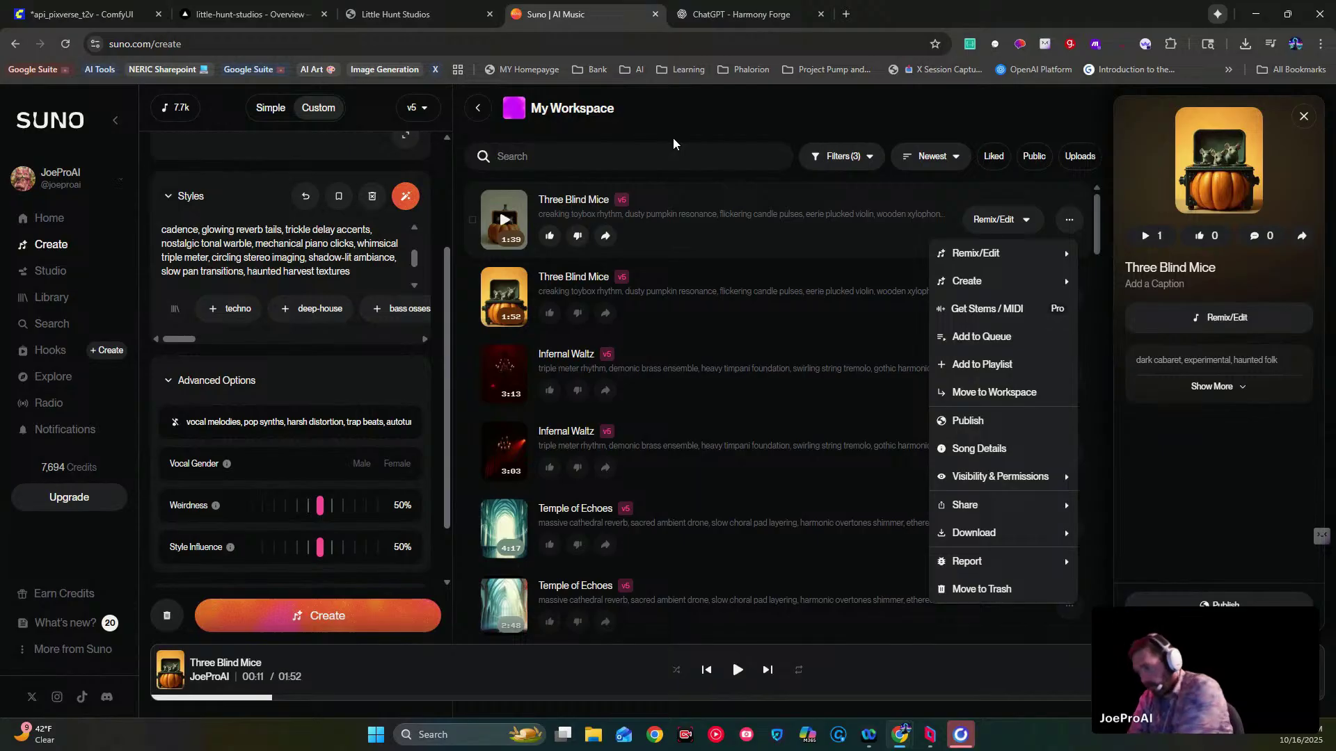
{"action": "mouse_move", "coordinate": [1025, 544]}
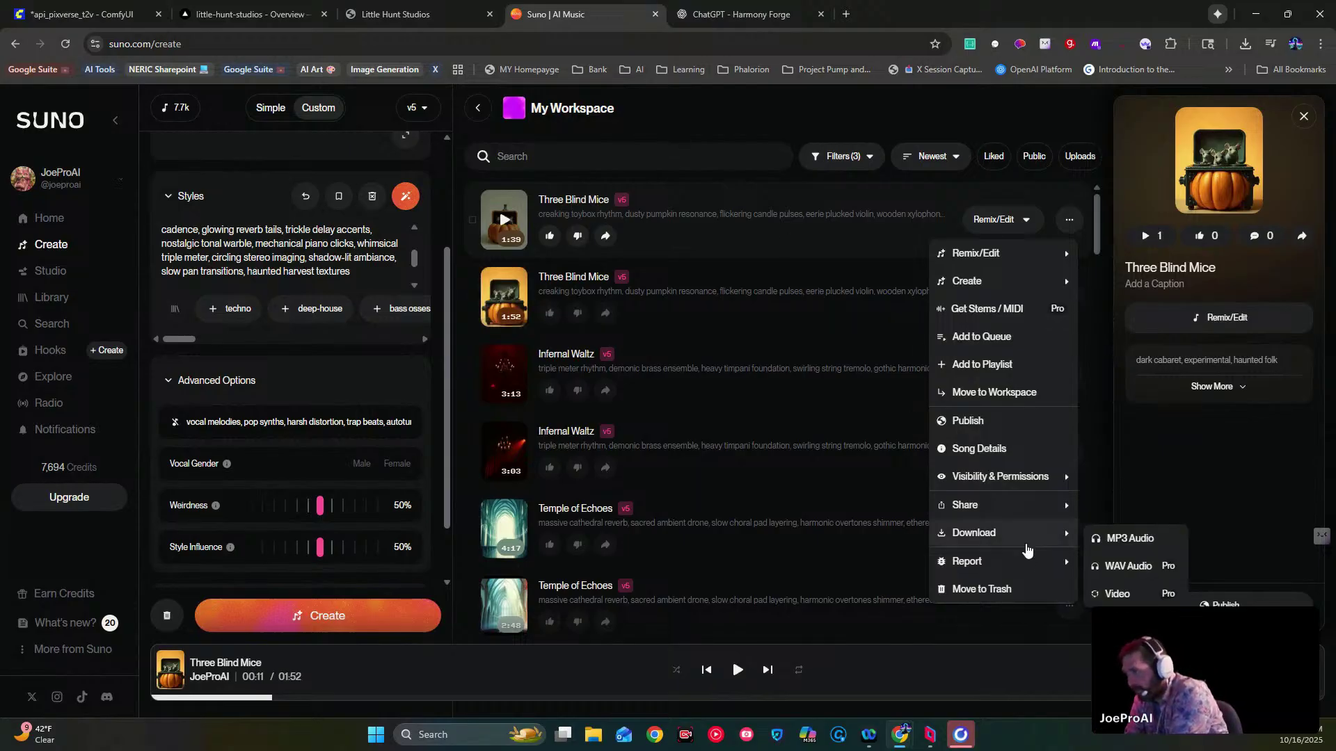
{"action": "left_click", "coordinate": [1099, 565]}
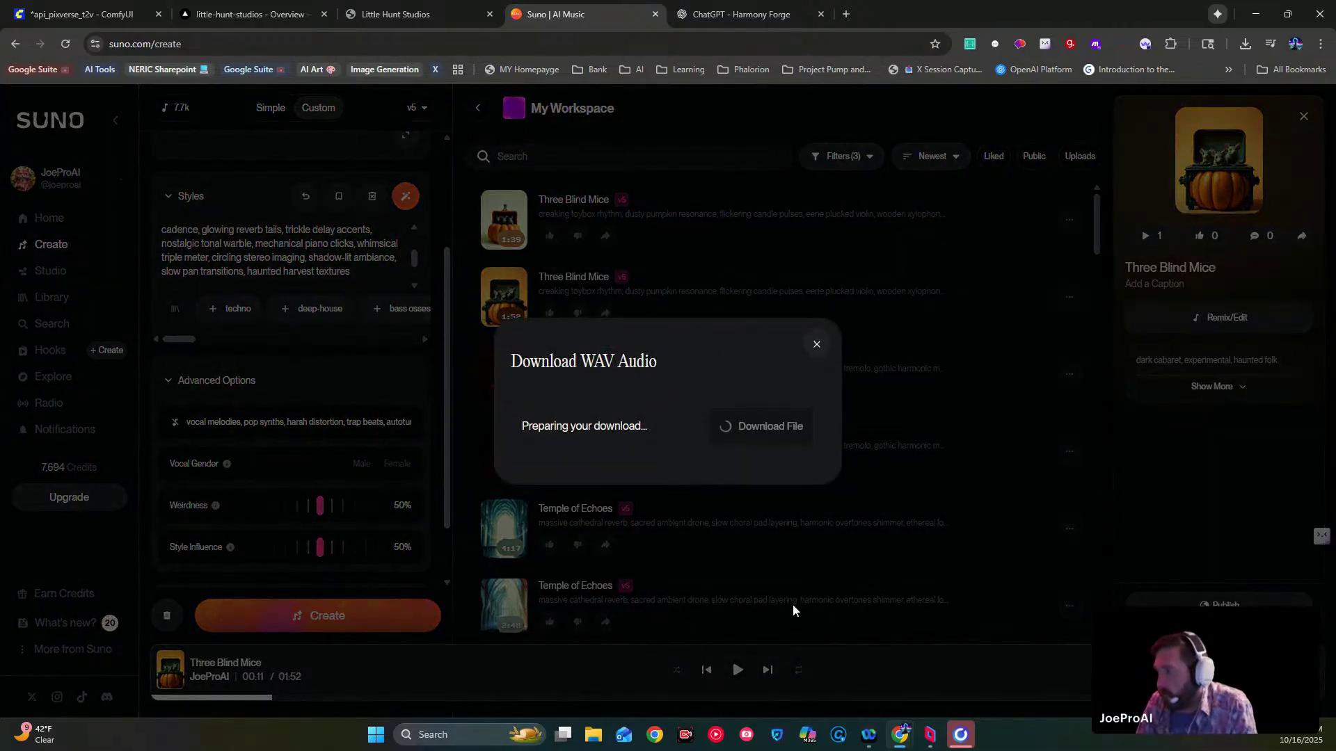
- Search Windows for CapCut and launch it
{"action": "left_click", "coordinate": [464, 737]}
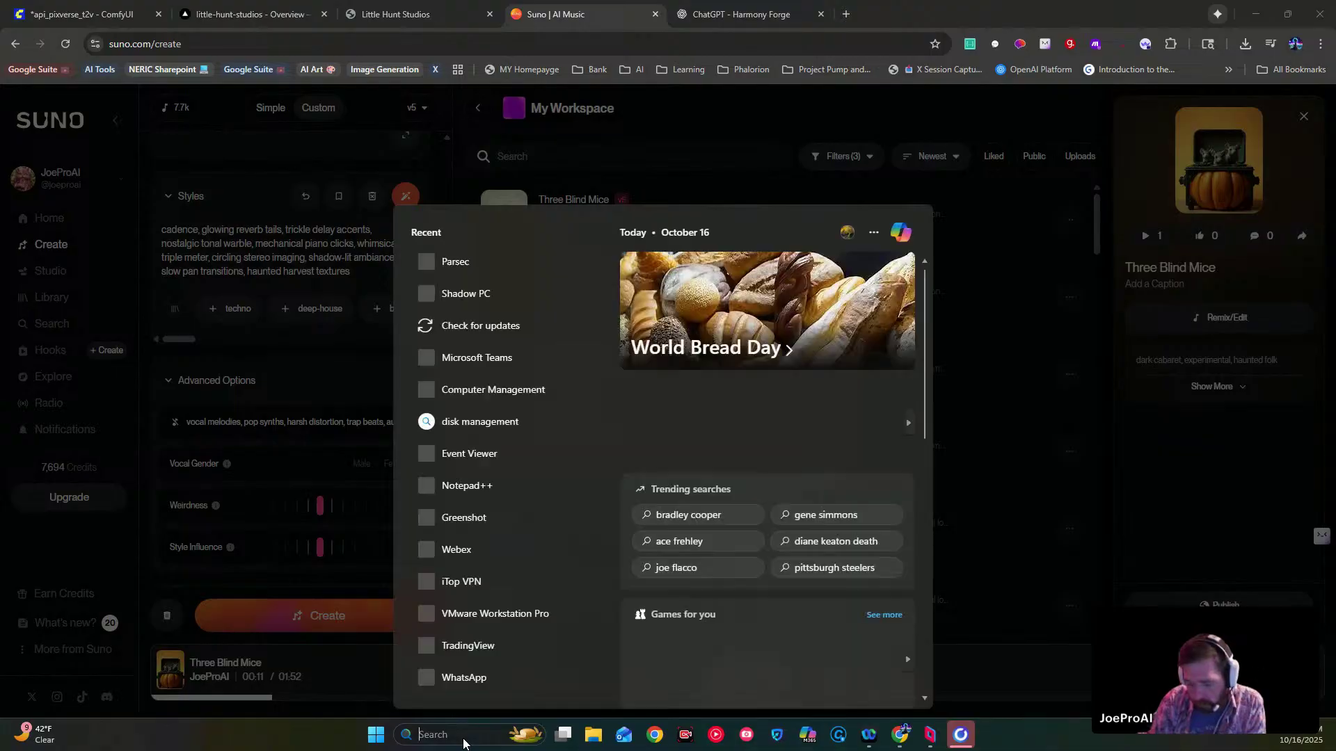
{"action": "type", "text": "ap"}
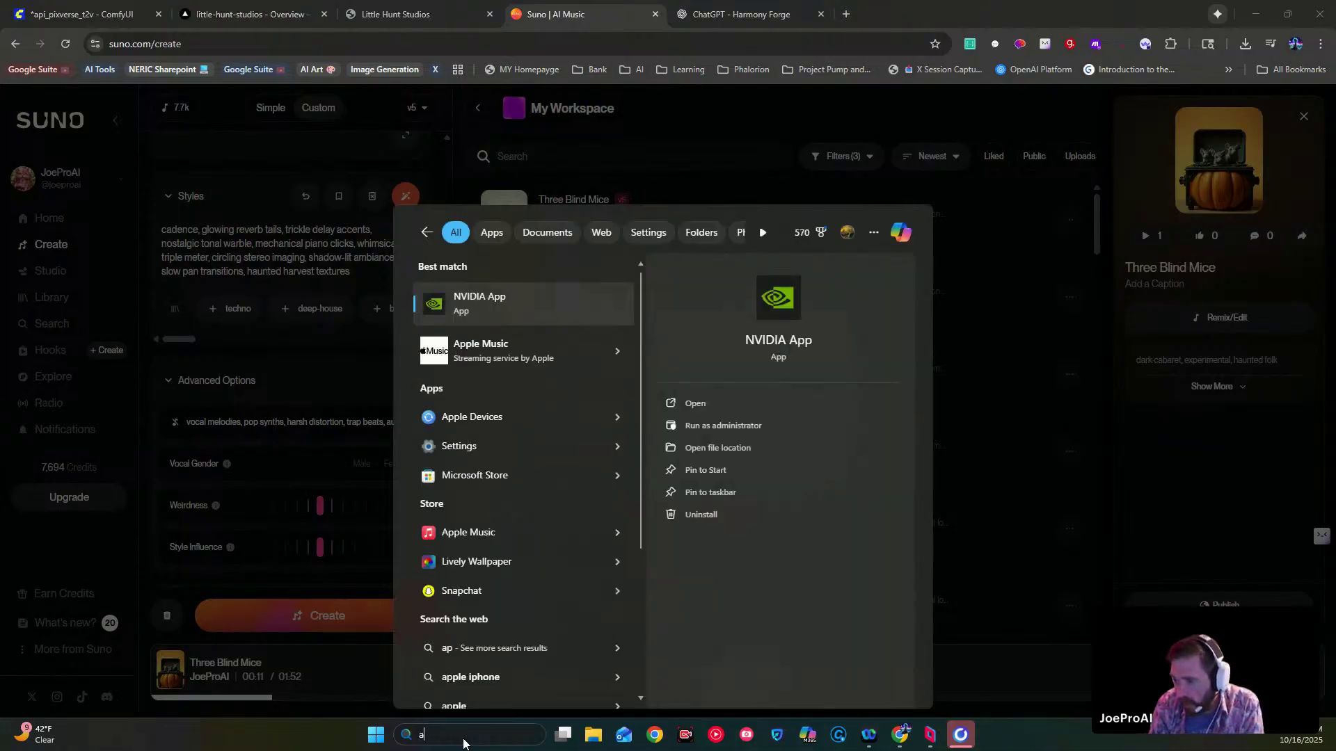
{"action": "key", "text": "BackSpace"}
{"action": "type", "text": "c"}
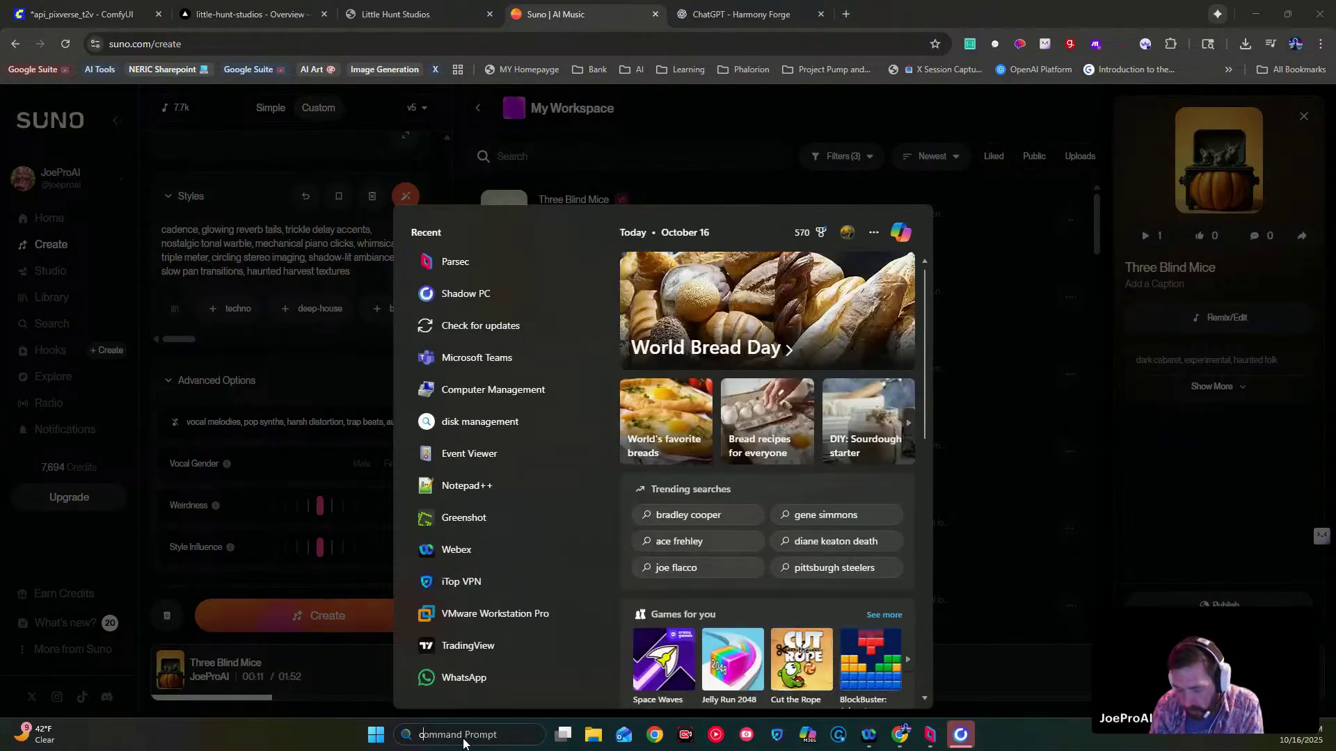
{"action": "type", "text": "ap"}
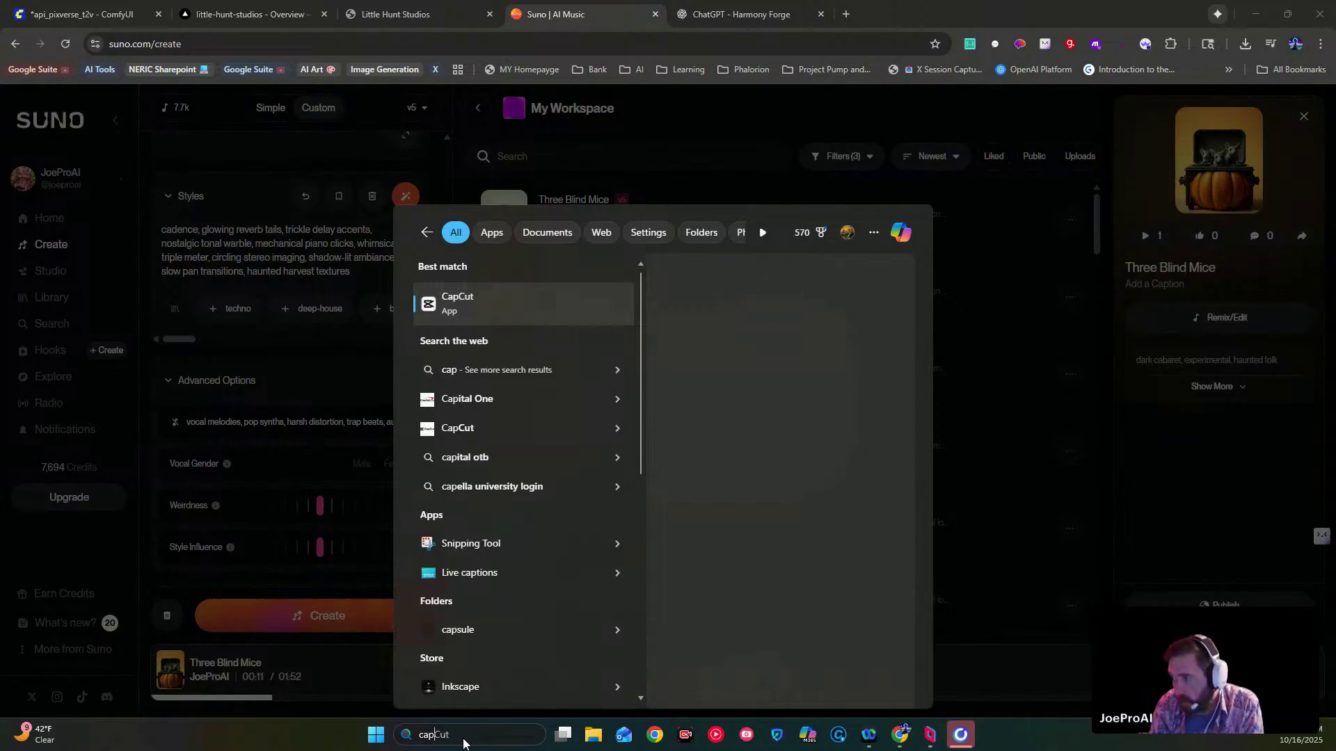
{"action": "key", "text": "Return"}
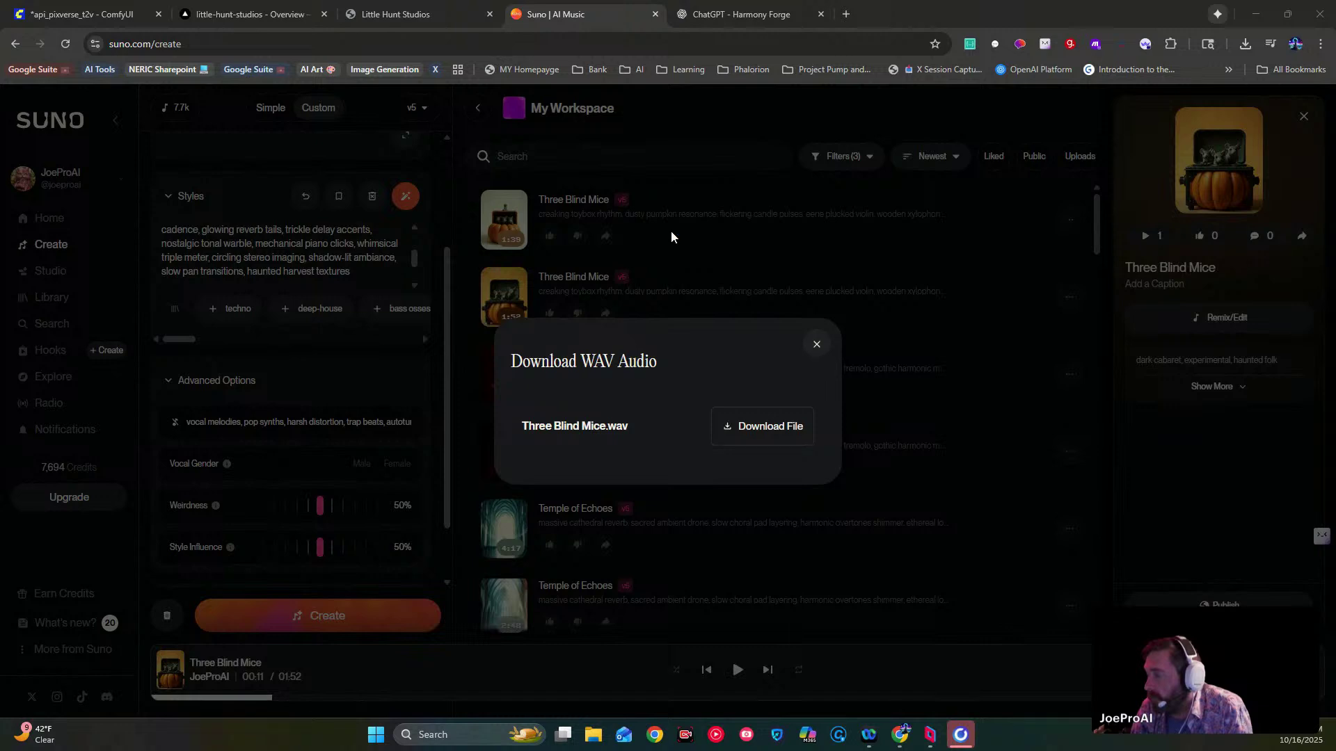
- Download the prepared Three Blind Mice.wav file and save it in the Downloads folder
{"action": "left_click", "coordinate": [757, 442]}
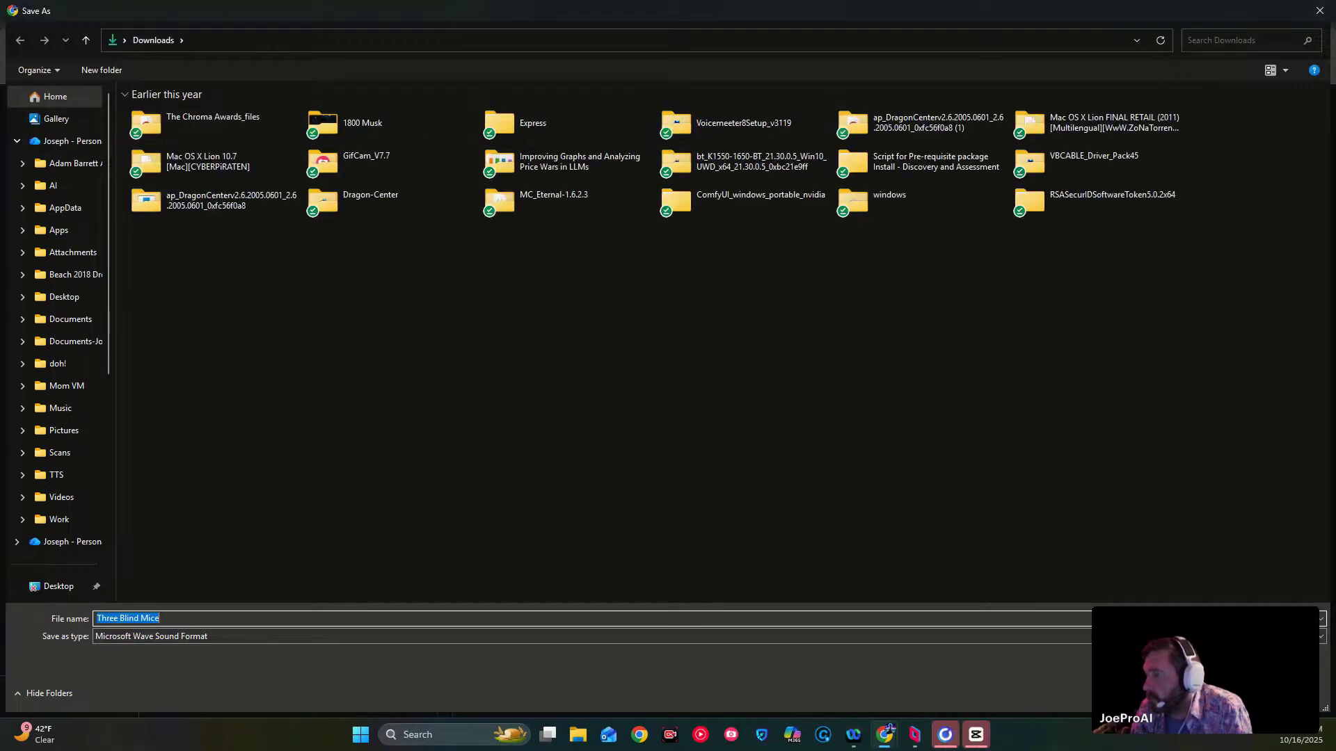
{"action": "key", "text": "Return"}
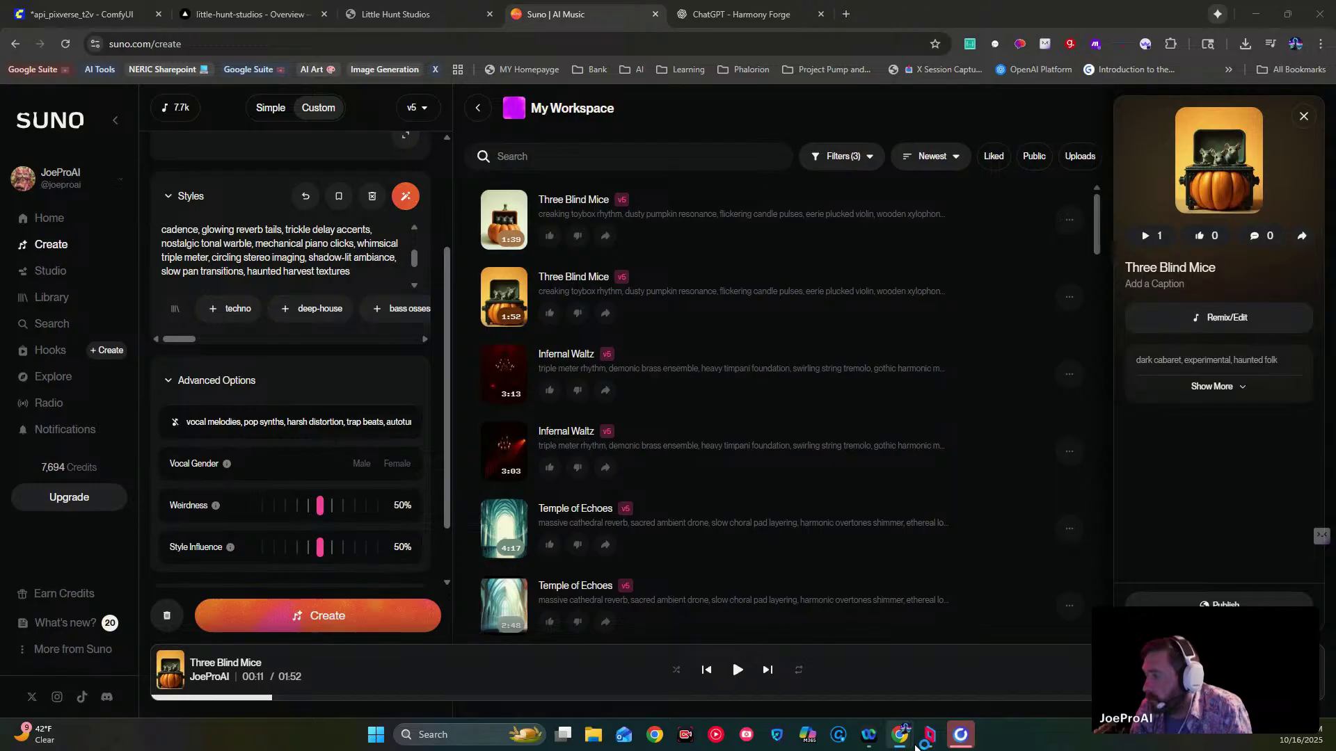
{"action": "mouse_move", "coordinate": [960, 743]}
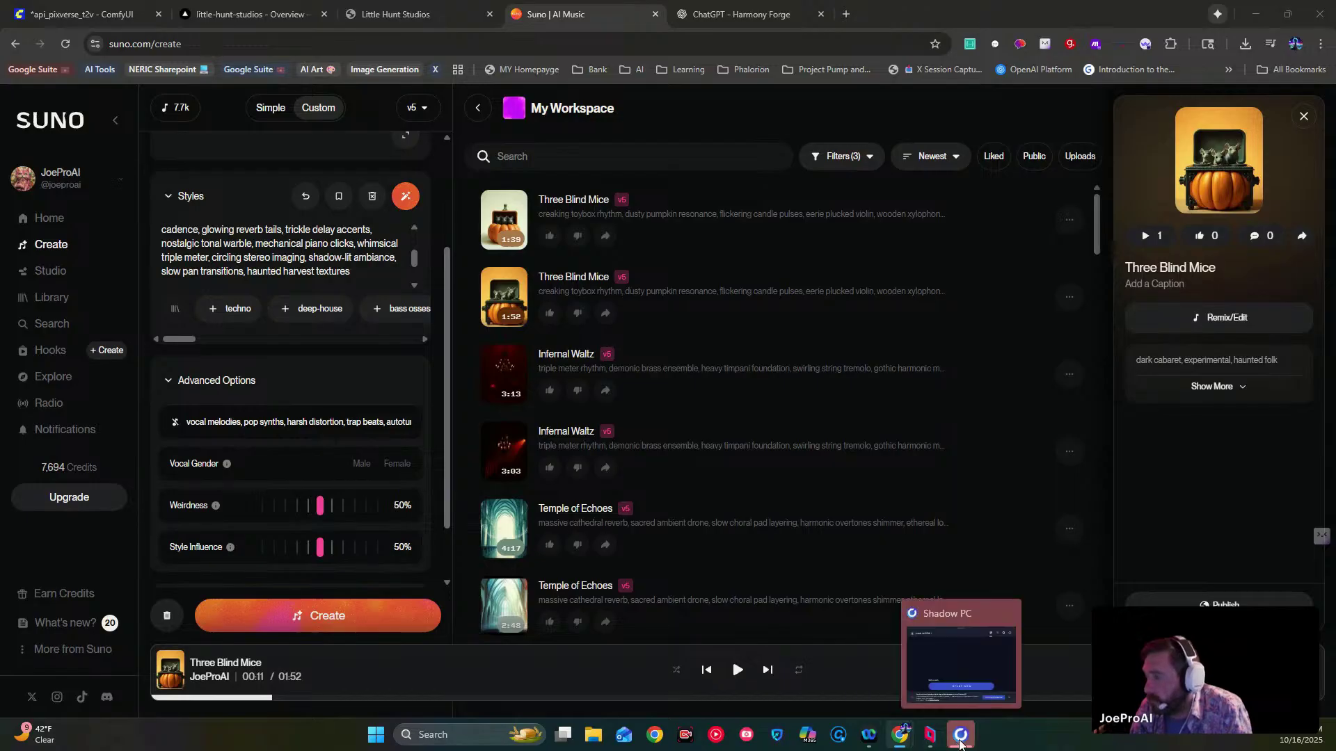
{"action": "left_click", "coordinate": [930, 735]}
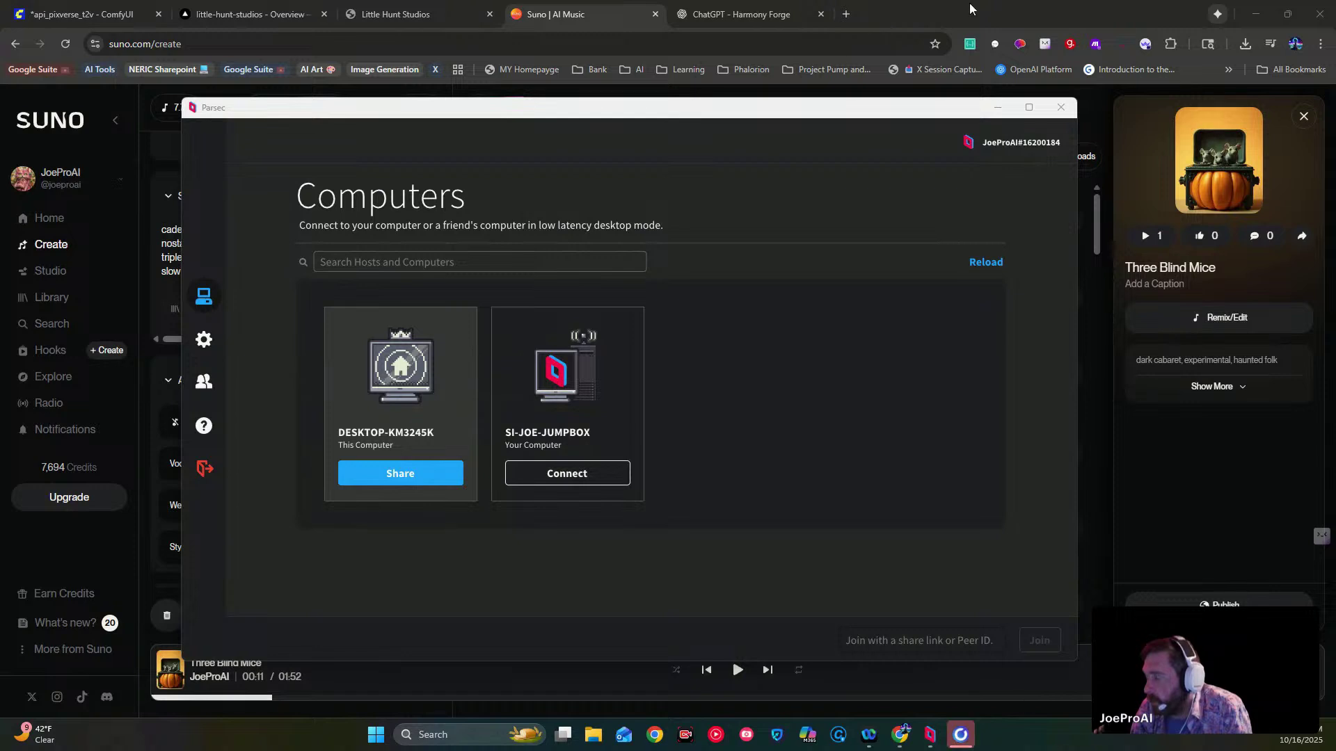
{"action": "left_click", "coordinate": [997, 107]}
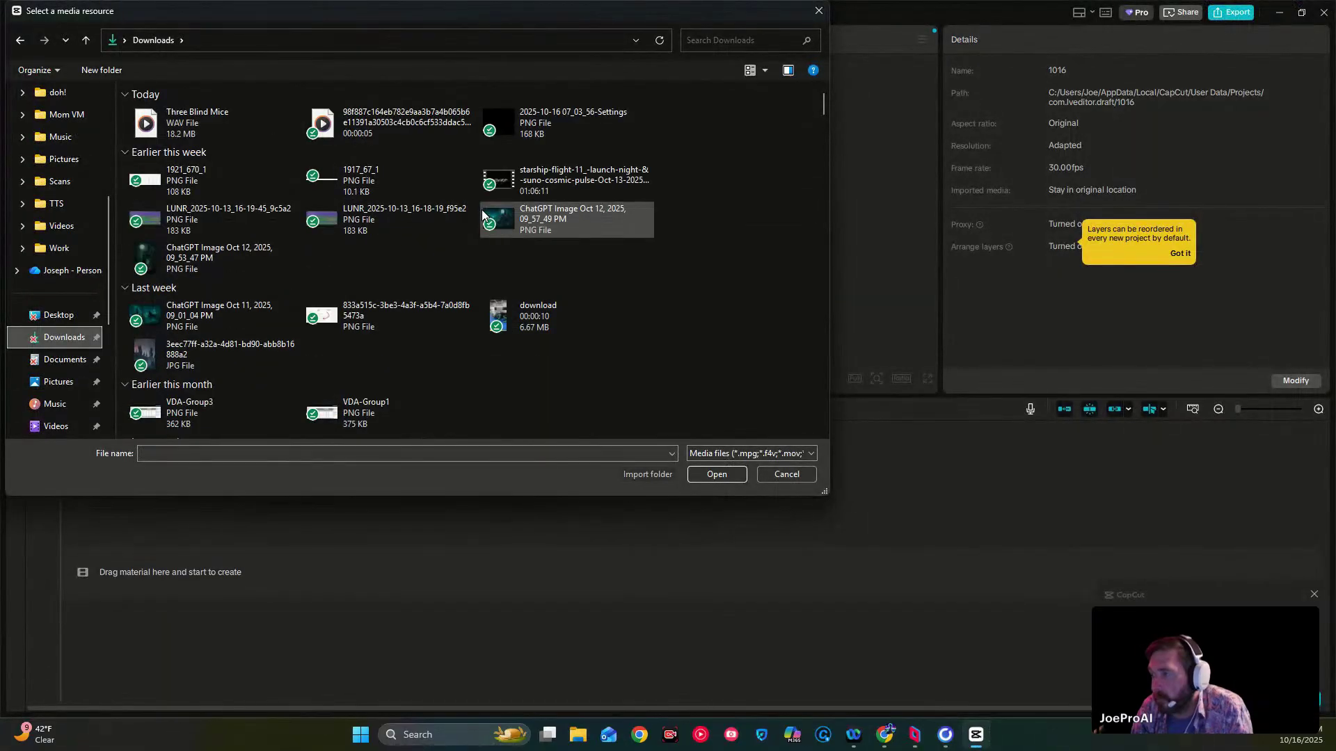
- Import the Three Blind Mice WAV file and the jack-o'-lantern mice video from the Downloads folder
{"action": "left_click", "coordinate": [218, 122]}
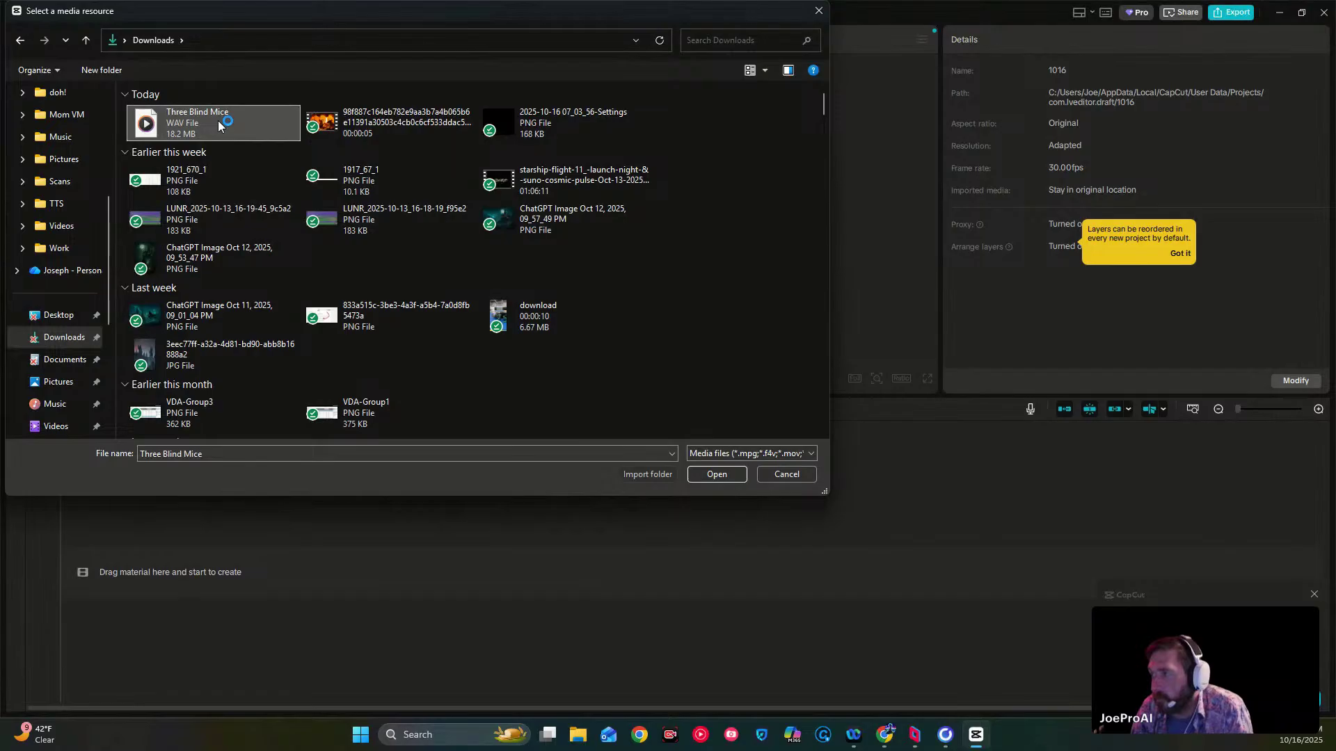
{"action": "left_click", "coordinate": [325, 127], "text": "ctrl"}
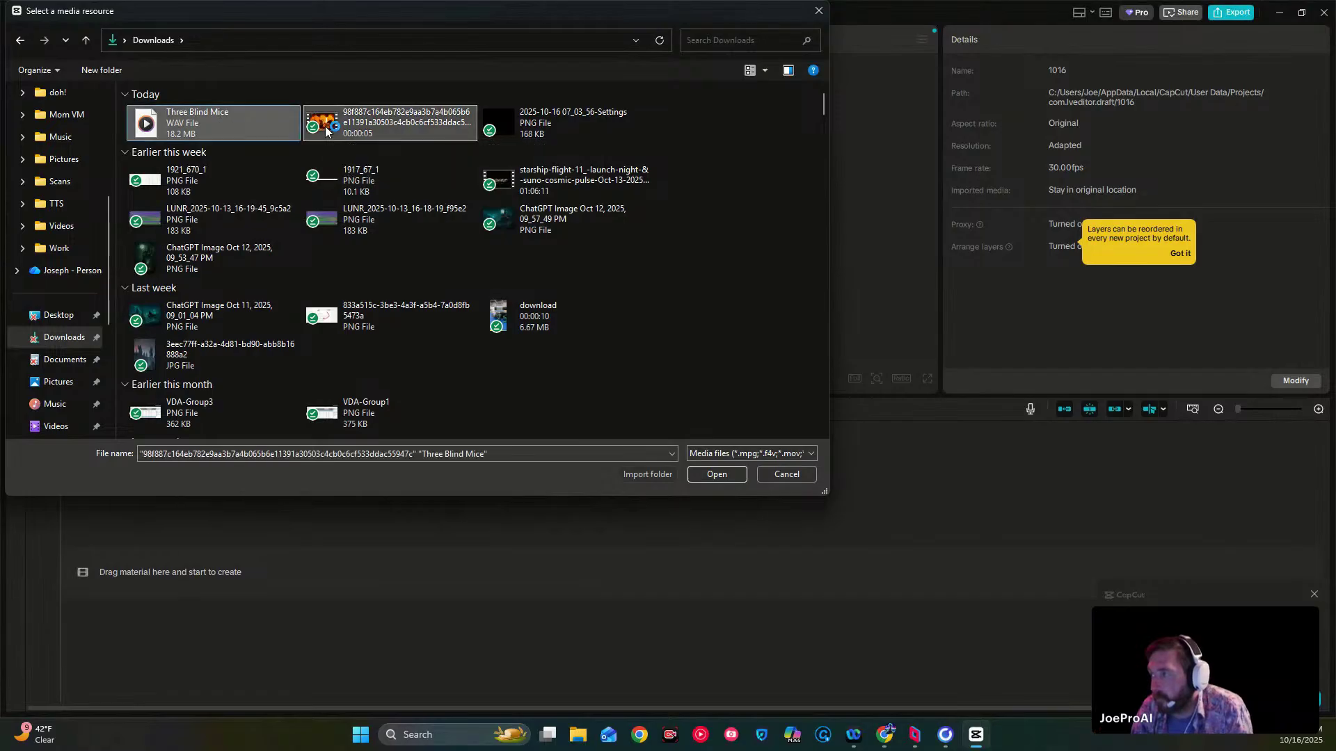
{"action": "left_click", "coordinate": [713, 475]}
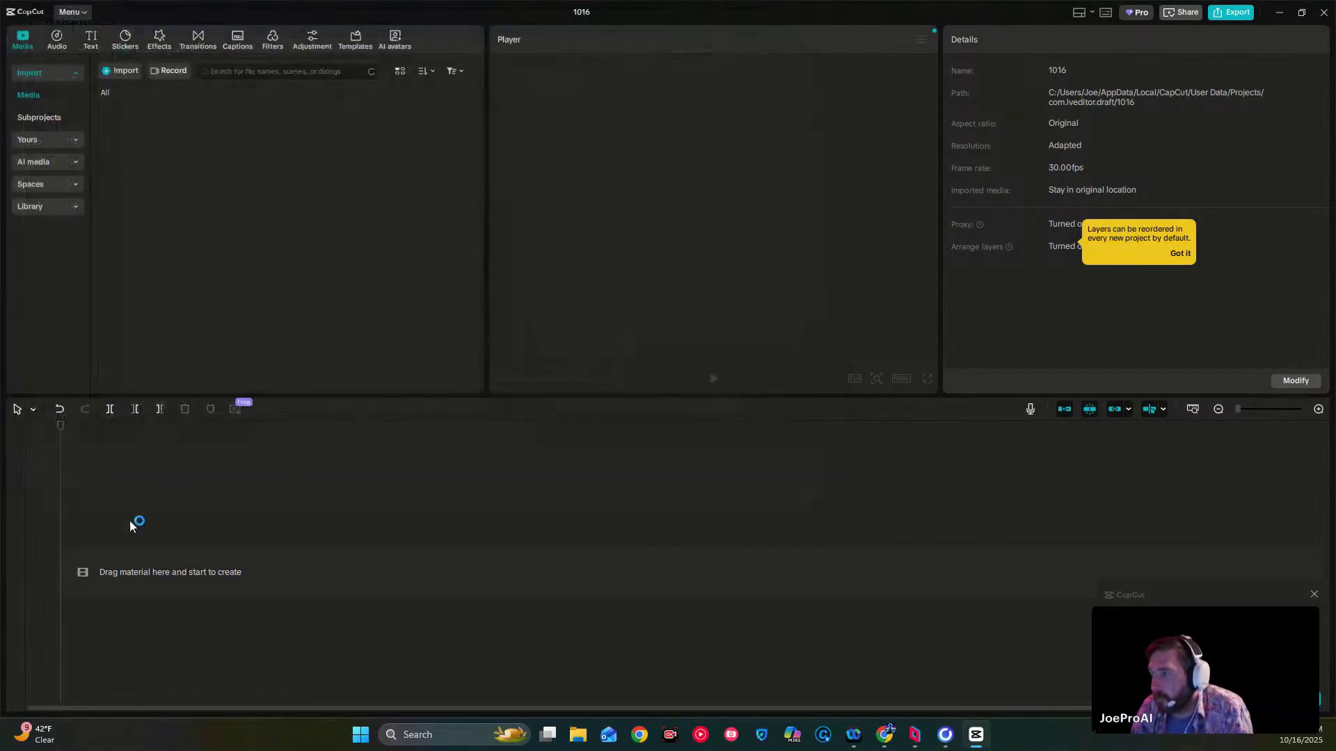
- Place the mice video and the Three Blind Mice audio together at the start of the timeline and play the project
{"action": "left_click", "coordinate": [232, 144]}
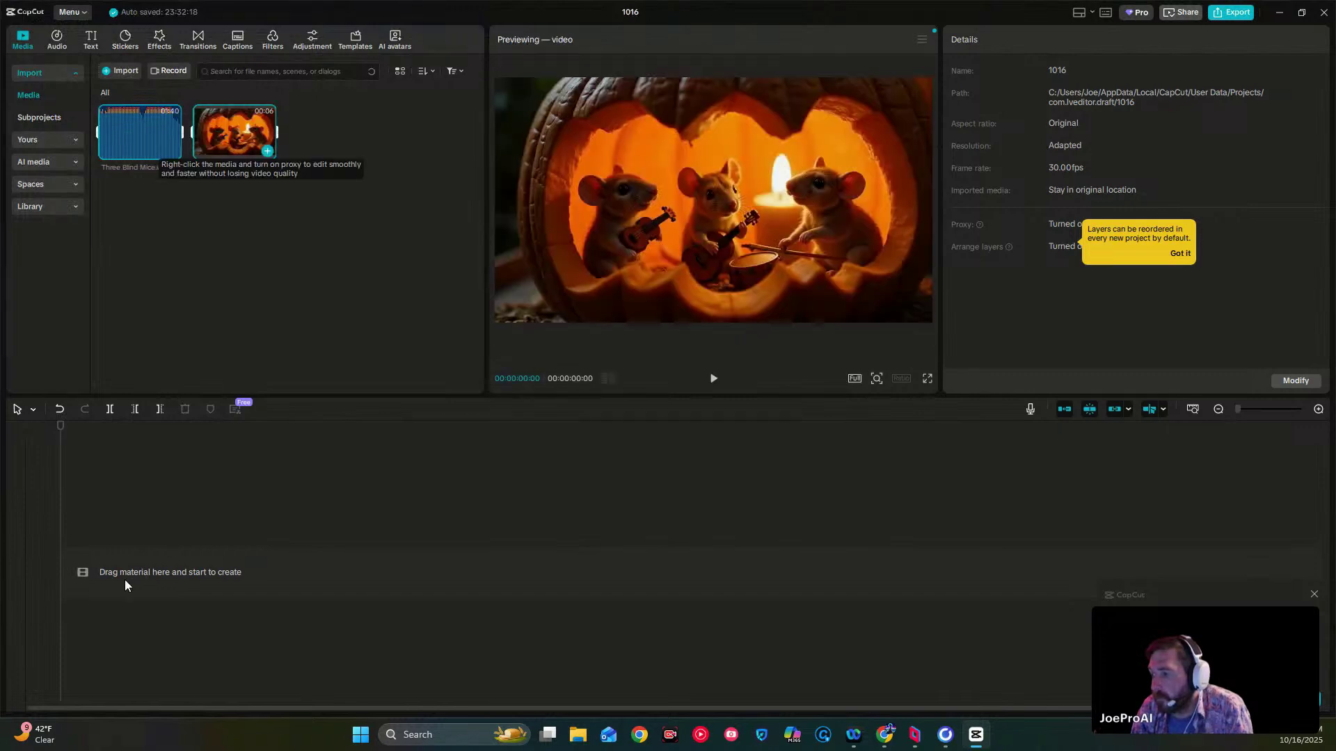
{"action": "left_click", "coordinate": [124, 579]}
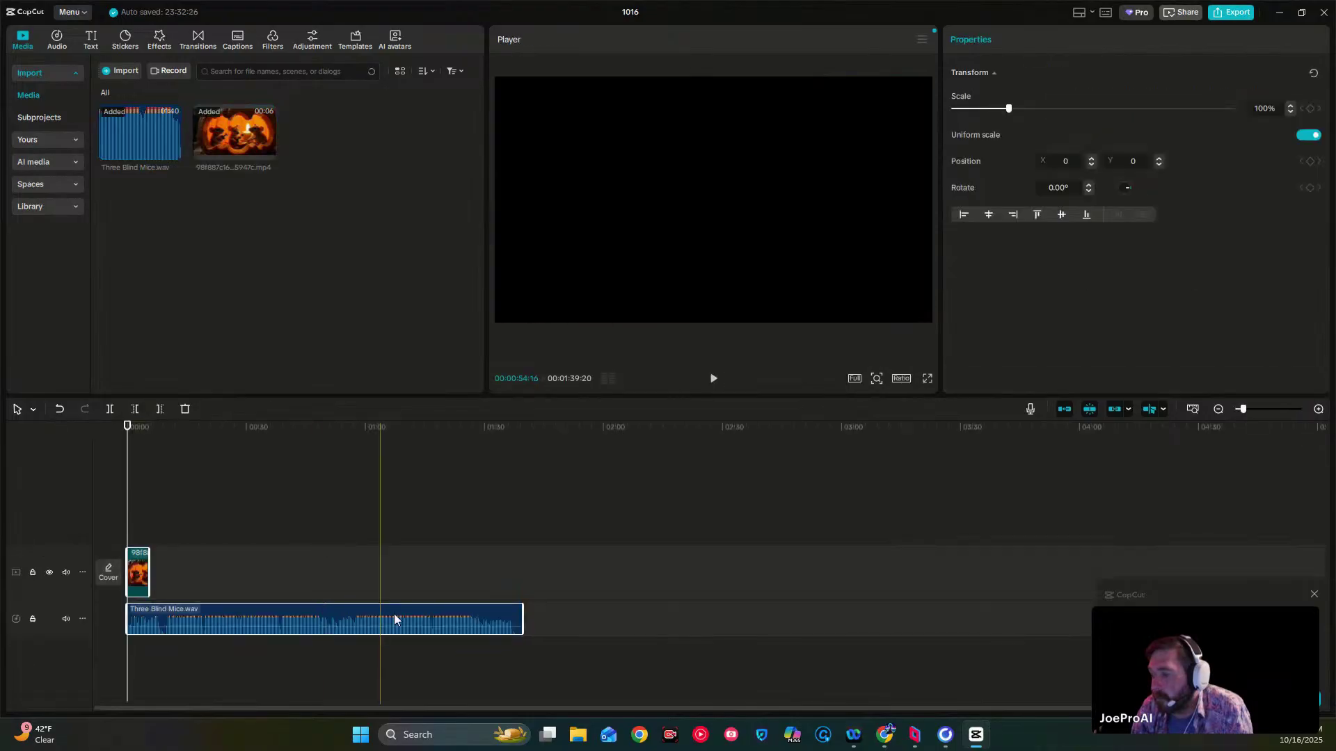
{"action": "left_click", "coordinate": [714, 379]}
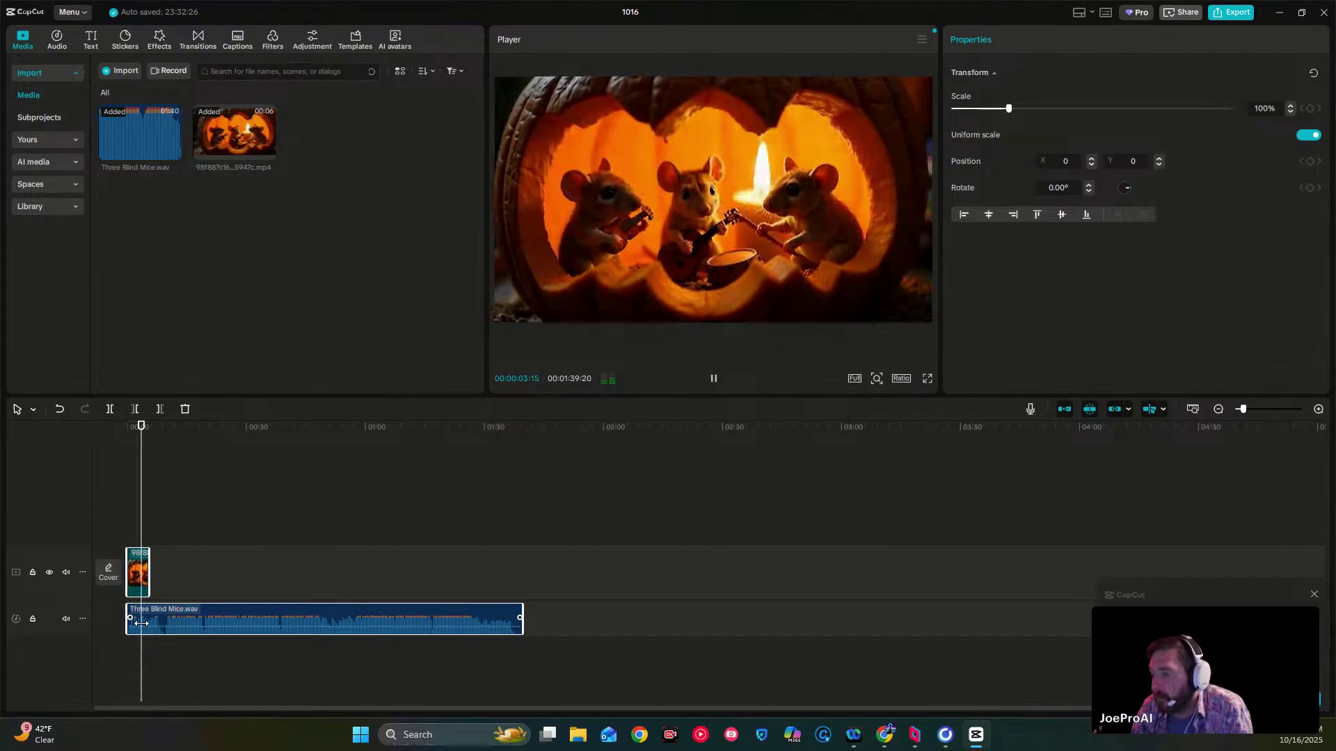
{"action": "left_click_drag", "start_coordinate": [131, 618], "coordinate": [143, 628]}
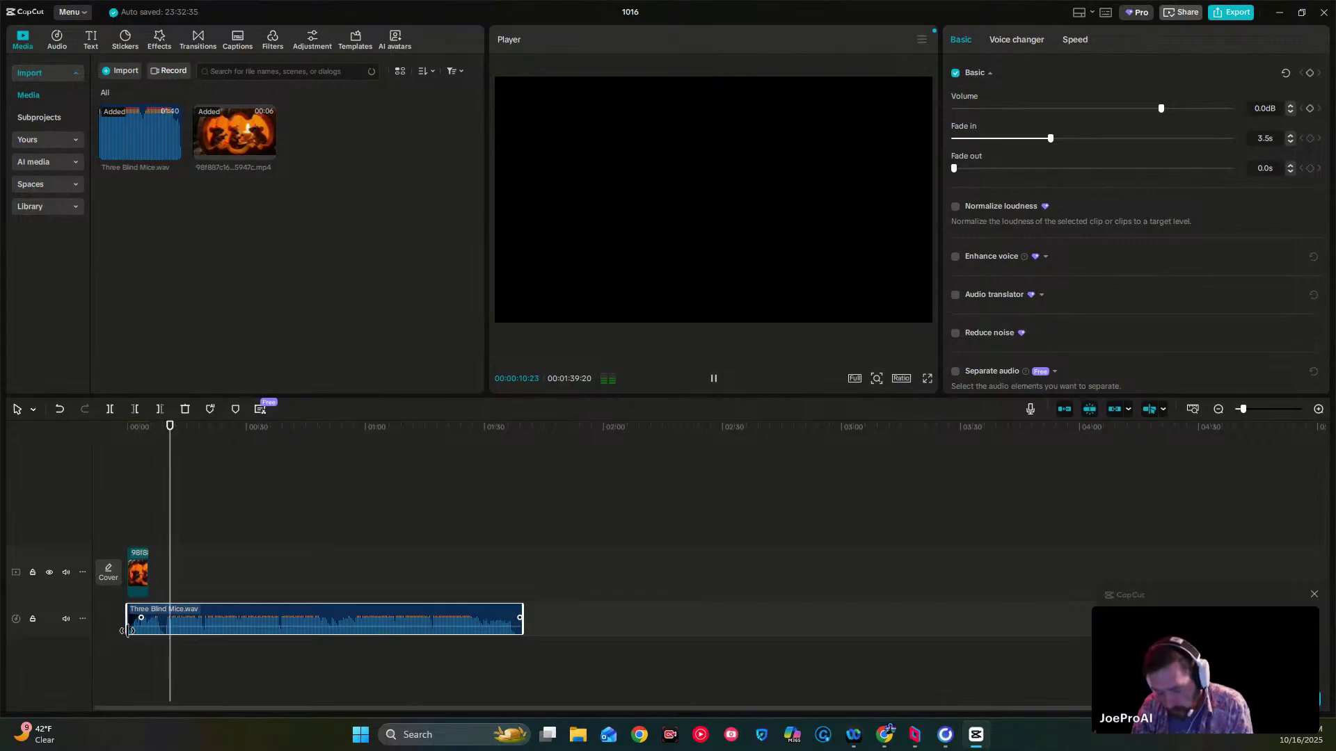
{"action": "key", "text": "ctrl+z"}
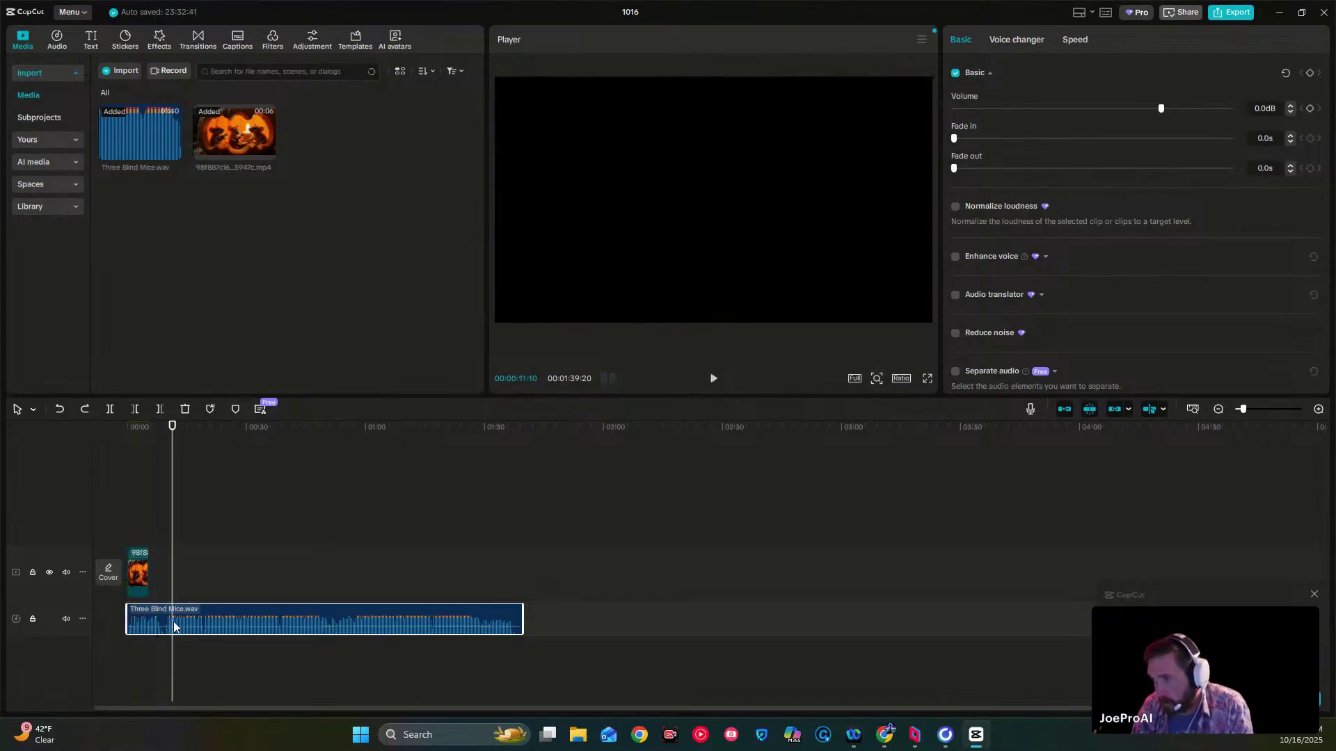
{"action": "mouse_move", "coordinate": [129, 619]}
{"action": "left_mouse_down"}
{"action": "mouse_move", "coordinate": [178, 623]}
{"action": "mouse_move", "coordinate": [129, 625]}
{"action": "left_mouse_up"}
{"action": "key", "text": "ctrl+z"}
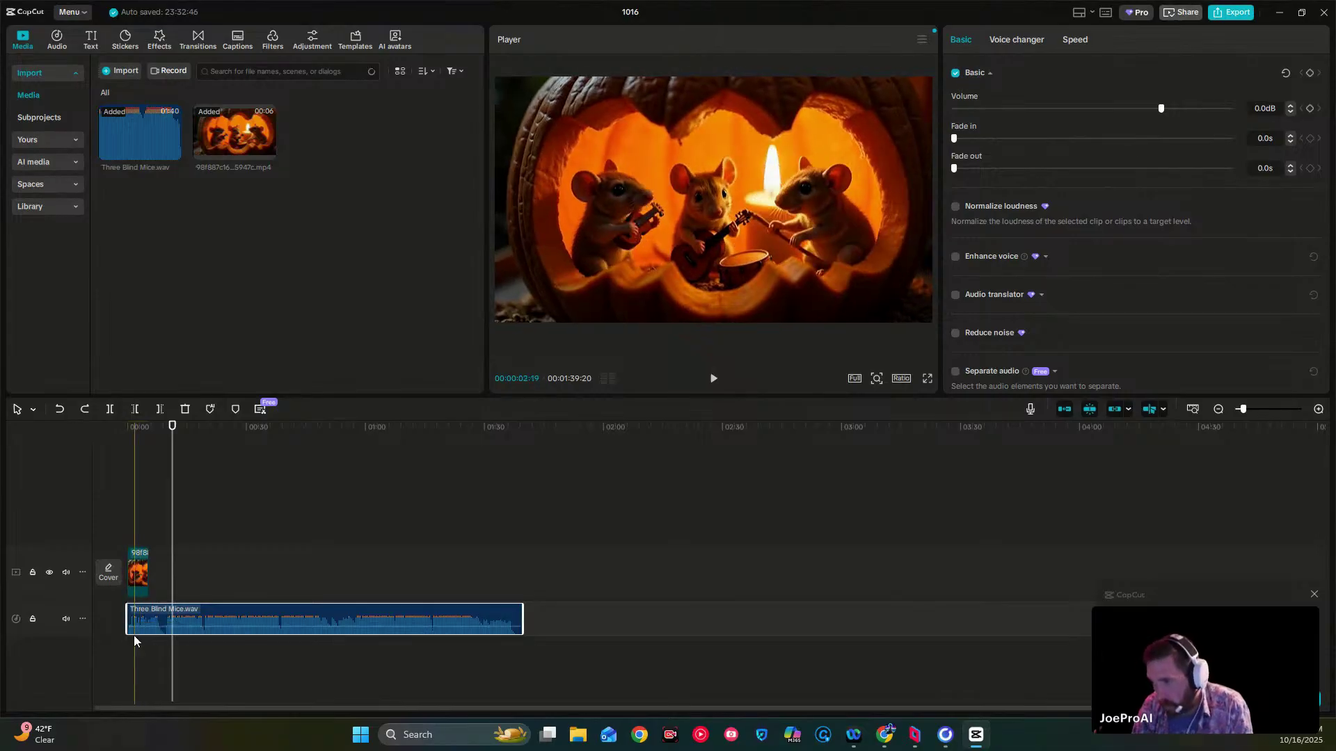
- Trim about 9 seconds off the beginning of the music clip and slide it back to the start of the timeline
{"action": "left_click_drag", "start_coordinate": [127, 622], "coordinate": [162, 625]}
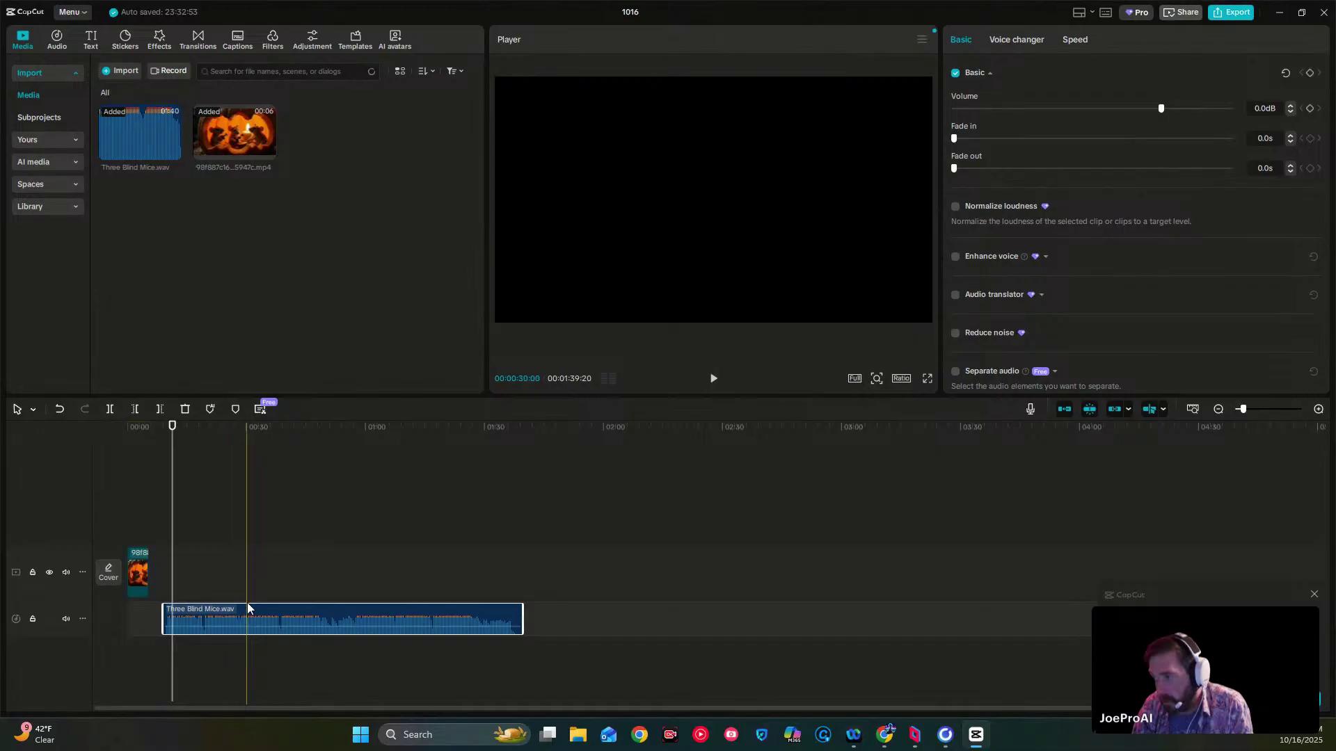
{"action": "left_click_drag", "start_coordinate": [275, 615], "coordinate": [236, 617]}
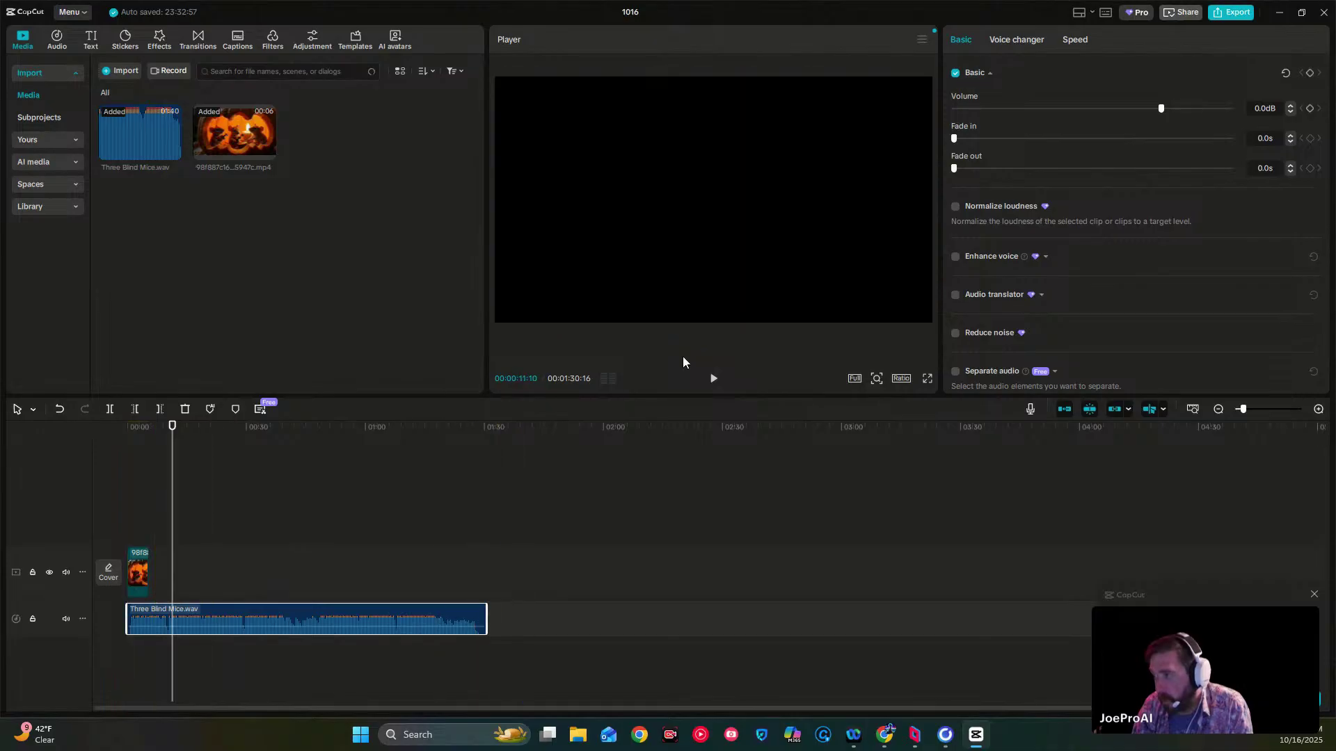
{"action": "left_click", "coordinate": [713, 379]}
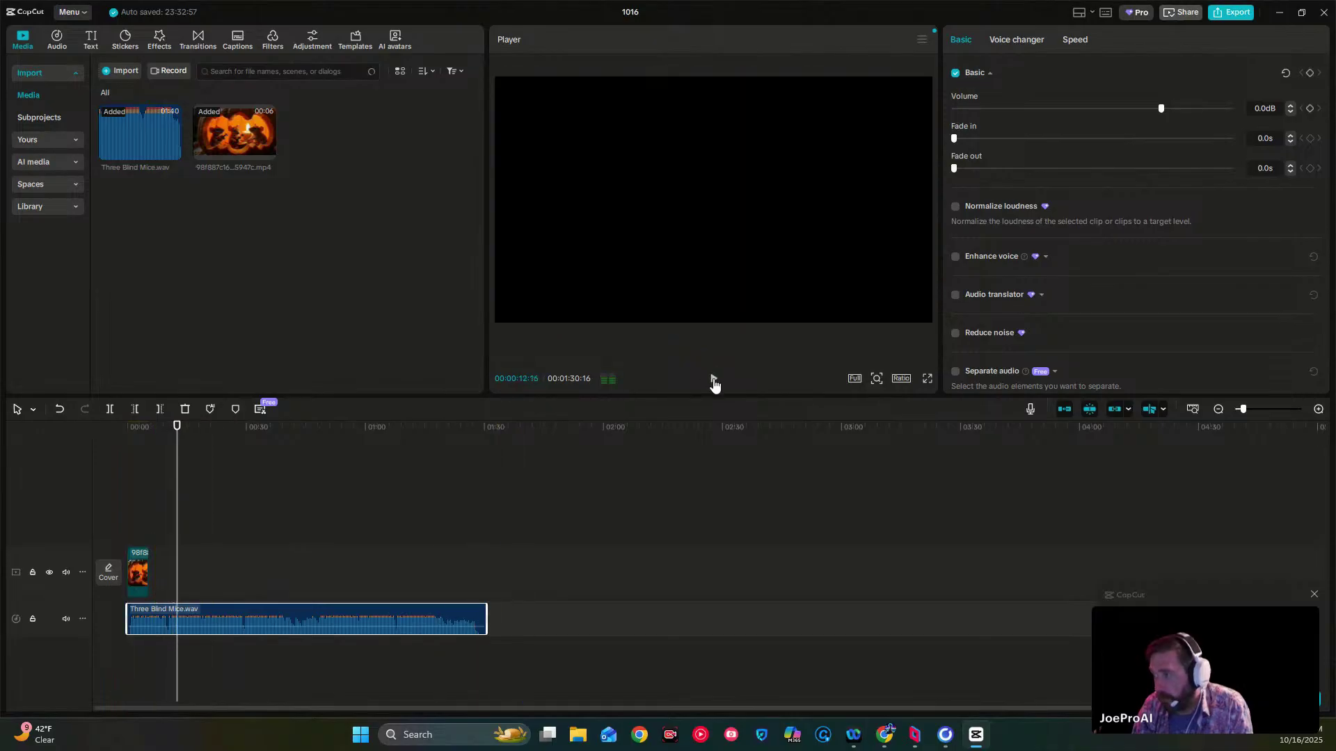
{"action": "left_click", "coordinate": [713, 379]}
- Play the project from the beginning to the end of the mice video to check the trimmed music
{"action": "left_click", "coordinate": [117, 522]}
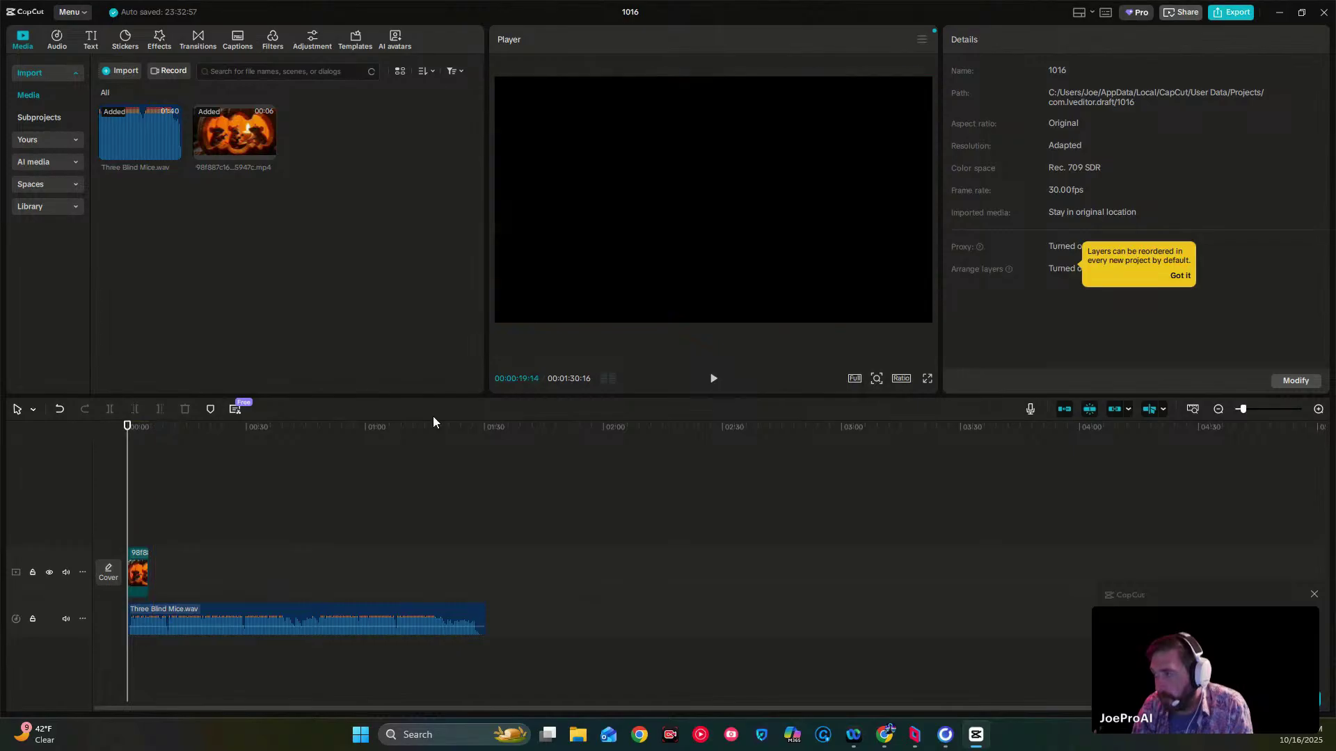
{"action": "left_click", "coordinate": [715, 380]}
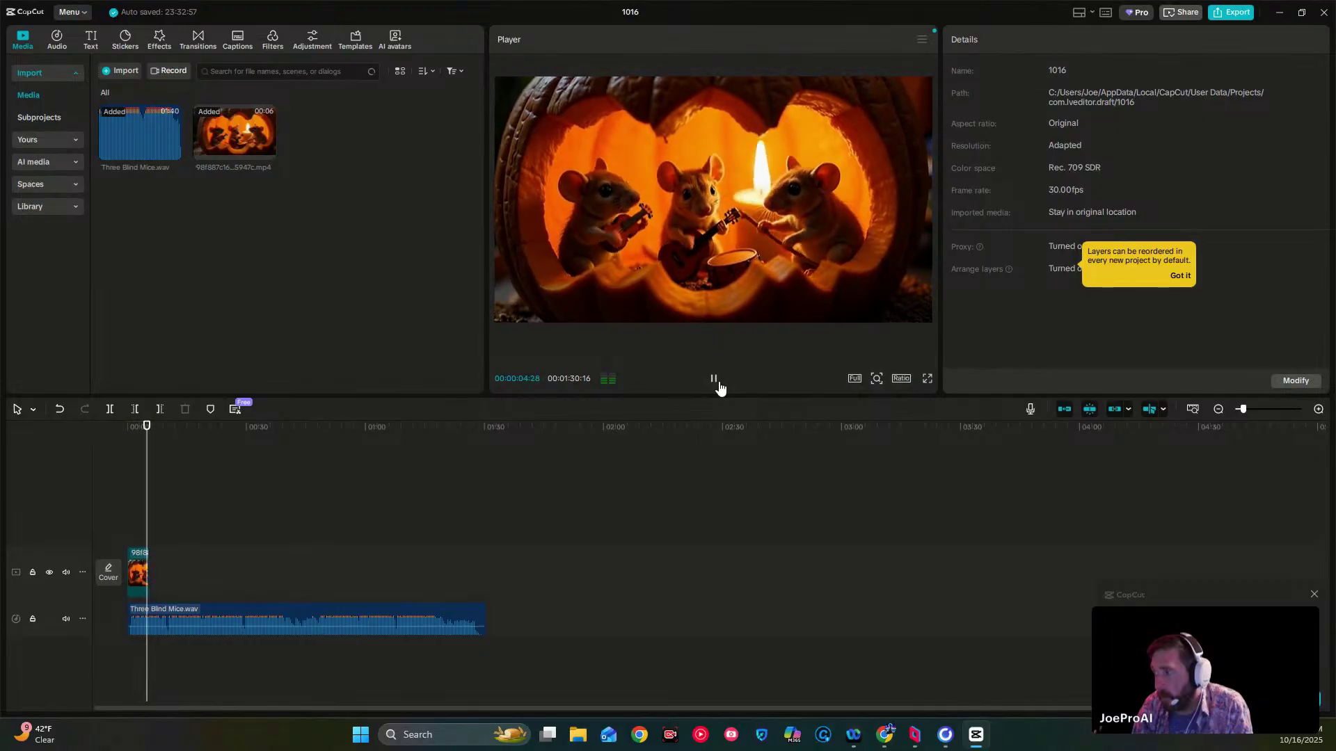
{"action": "left_click", "coordinate": [717, 381]}
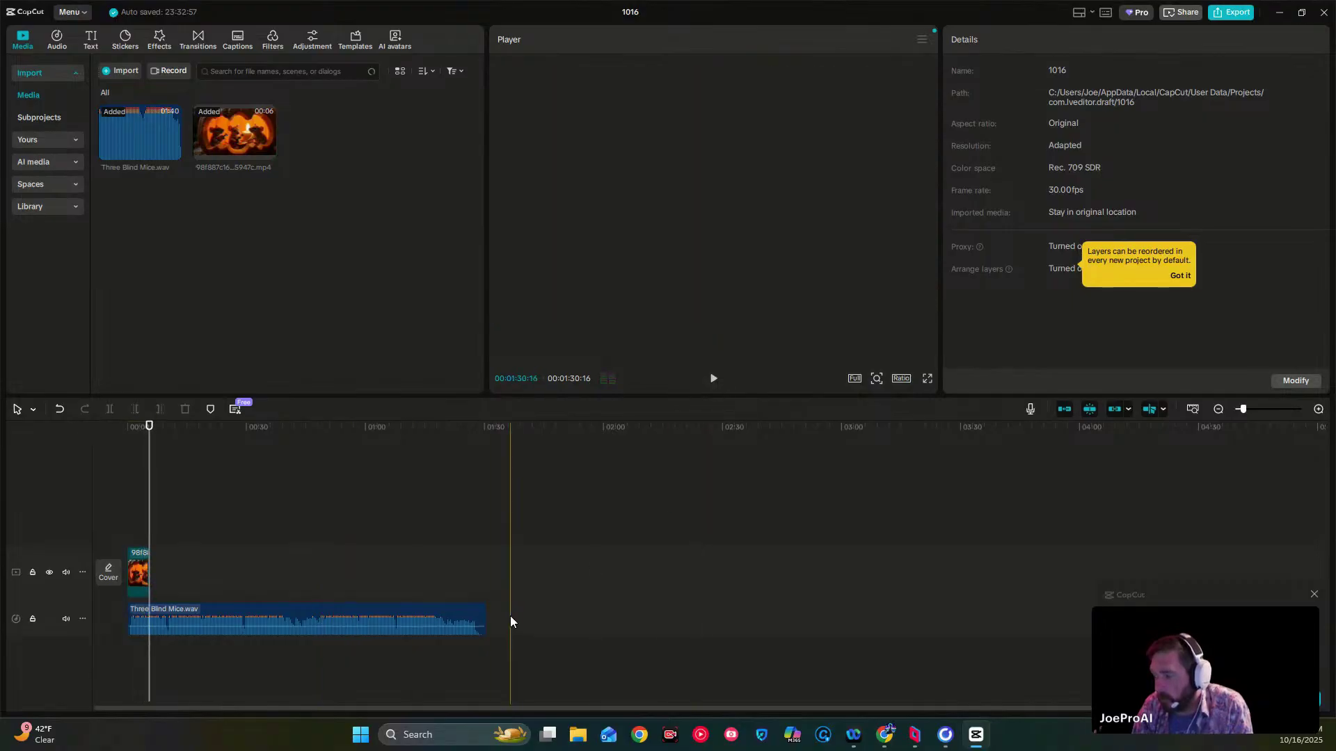
- Trim the music clip to the end of the mice video with a 3.7-second fade-out and play the result
{"action": "left_click_drag", "start_coordinate": [483, 620], "coordinate": [259, 615]}
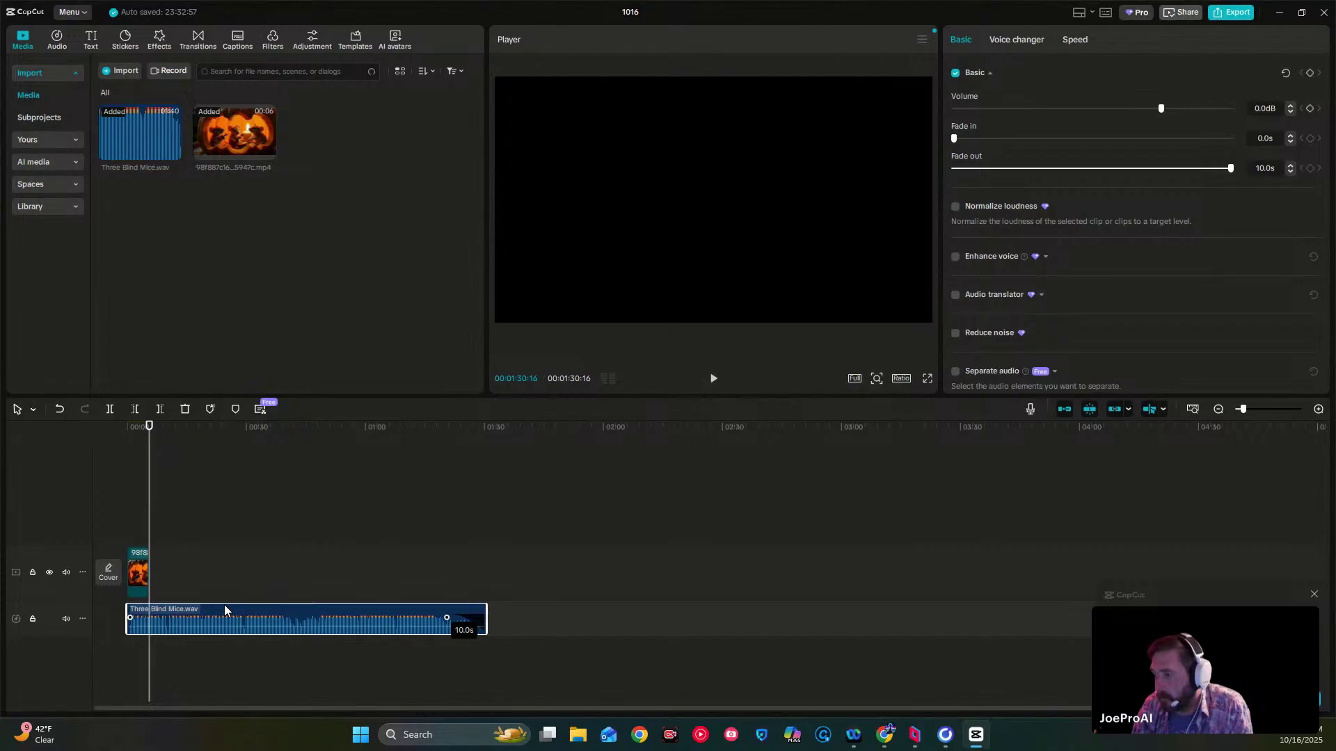
{"action": "left_click_drag", "start_coordinate": [440, 623], "coordinate": [150, 616]}
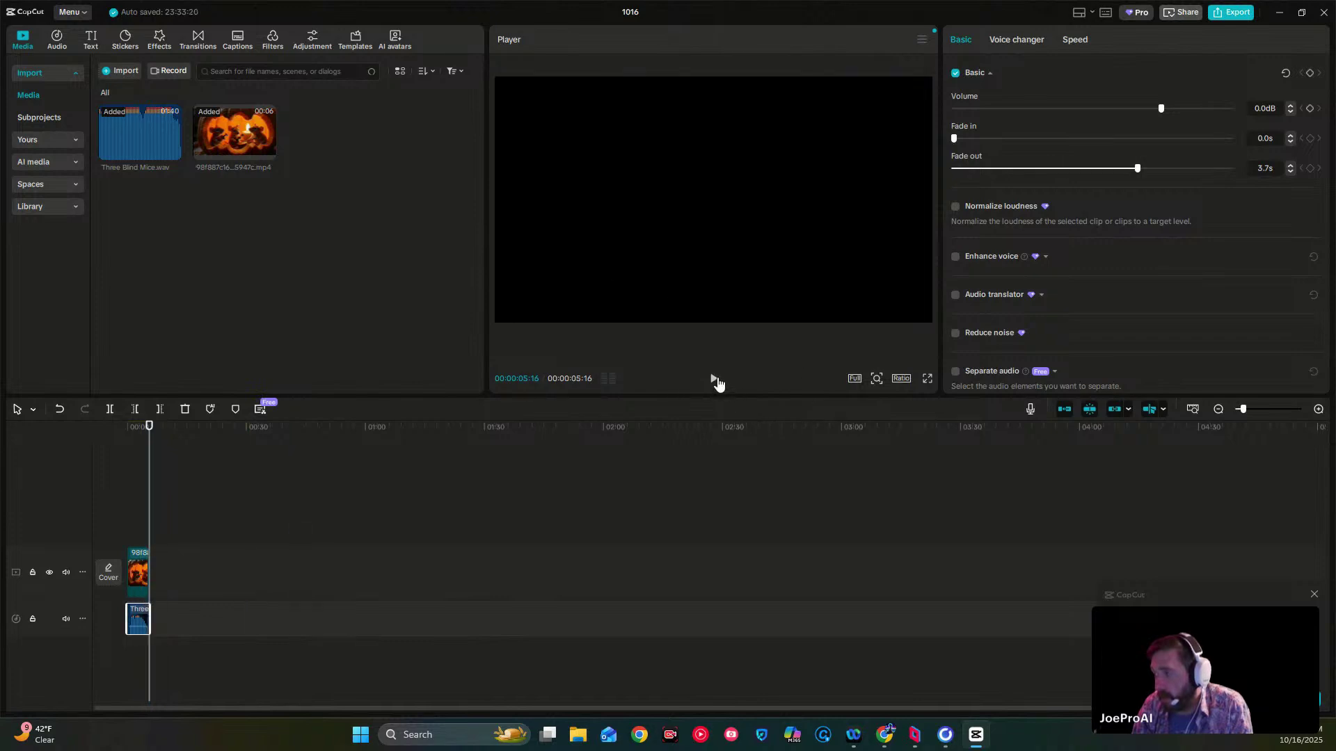
{"action": "left_click", "coordinate": [714, 379]}
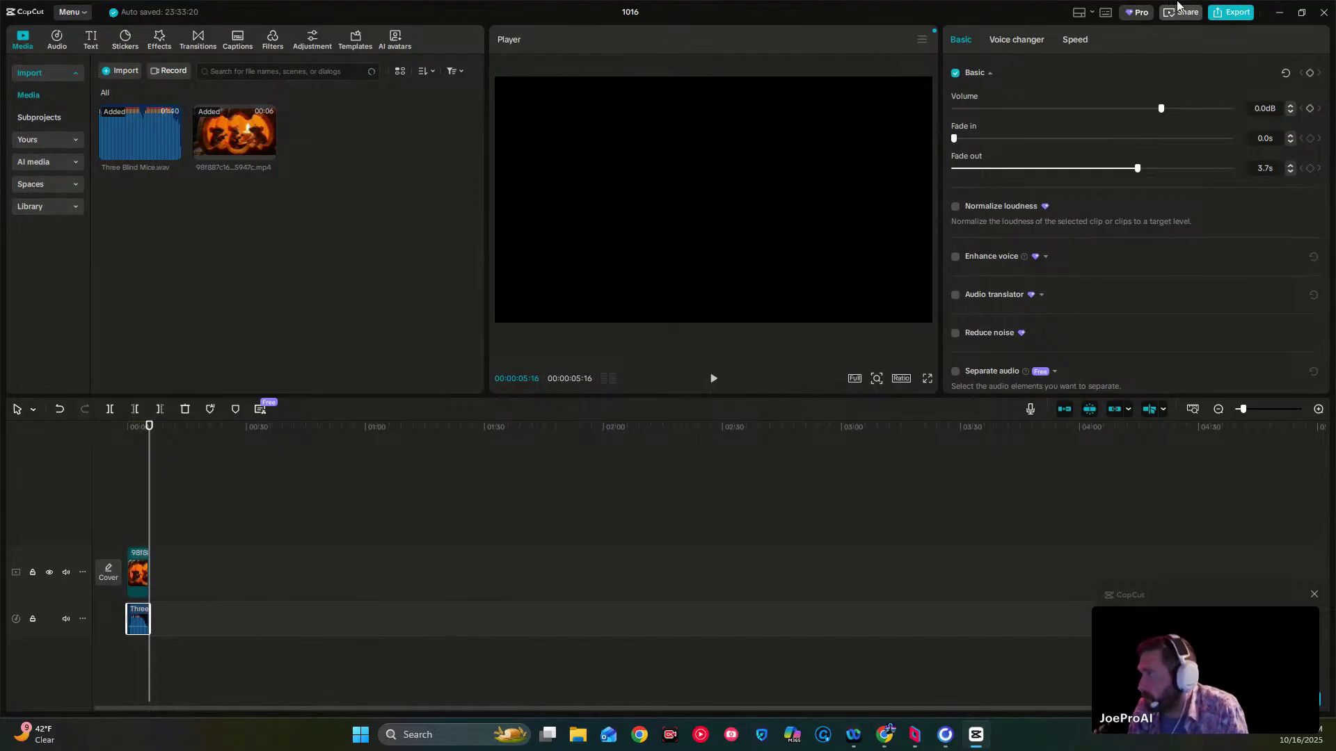
- Try to export project 1016 as a 1080P mp4, signing in to CapCut with the second listed Google account
{"action": "left_click", "coordinate": [1232, 12]}
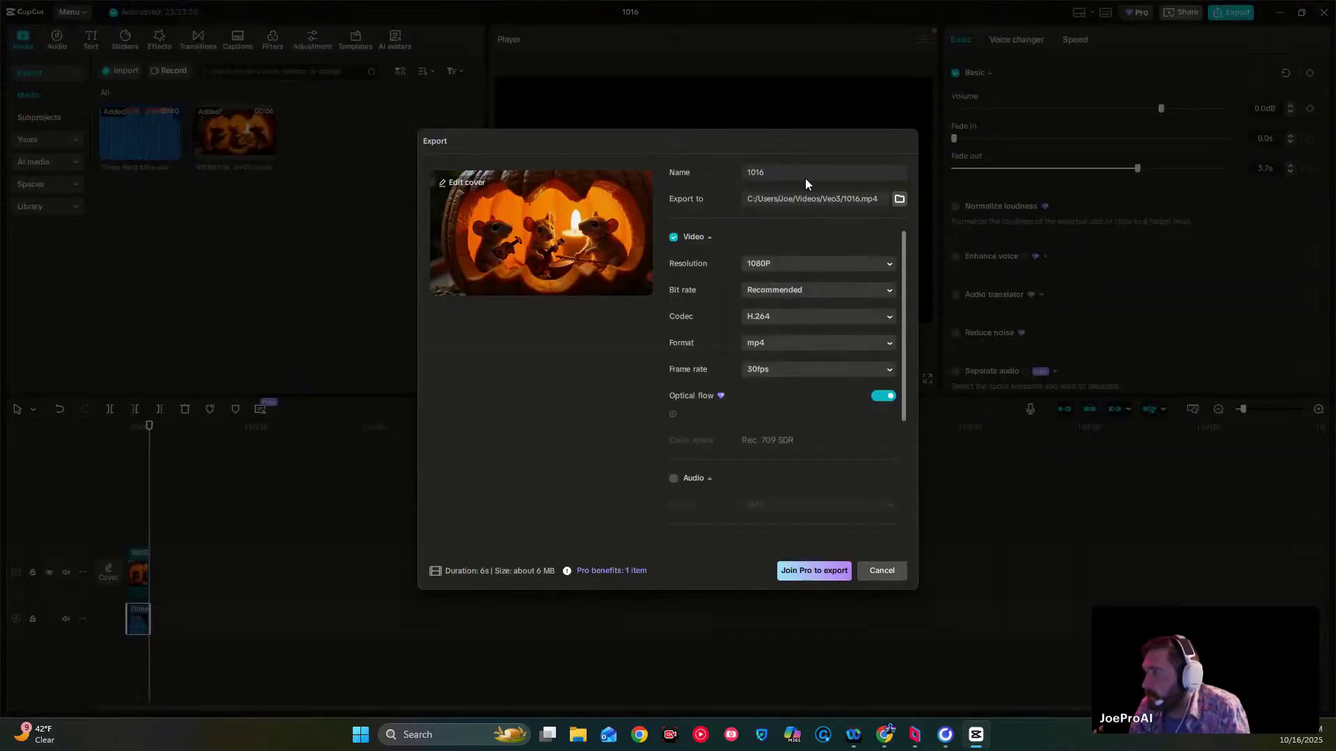
{"action": "left_click", "coordinate": [813, 571]}
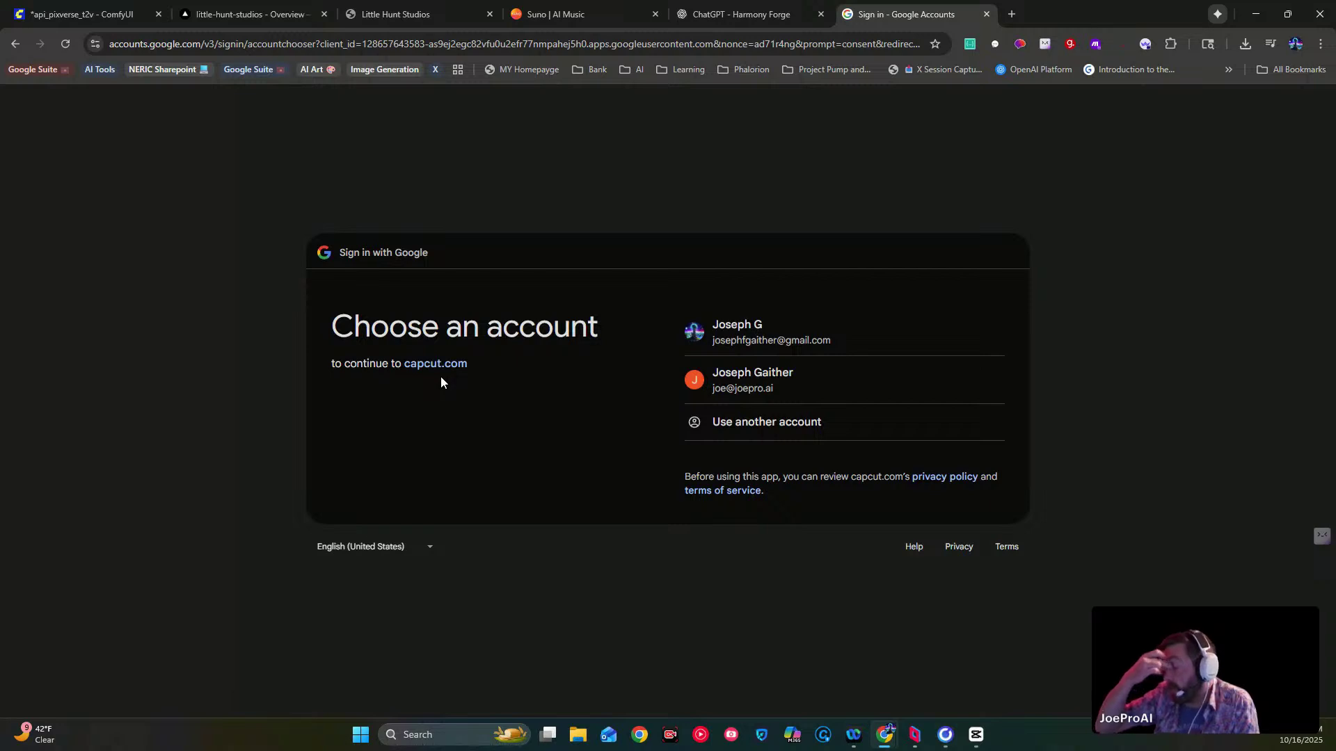
{"action": "left_click", "coordinate": [768, 391]}
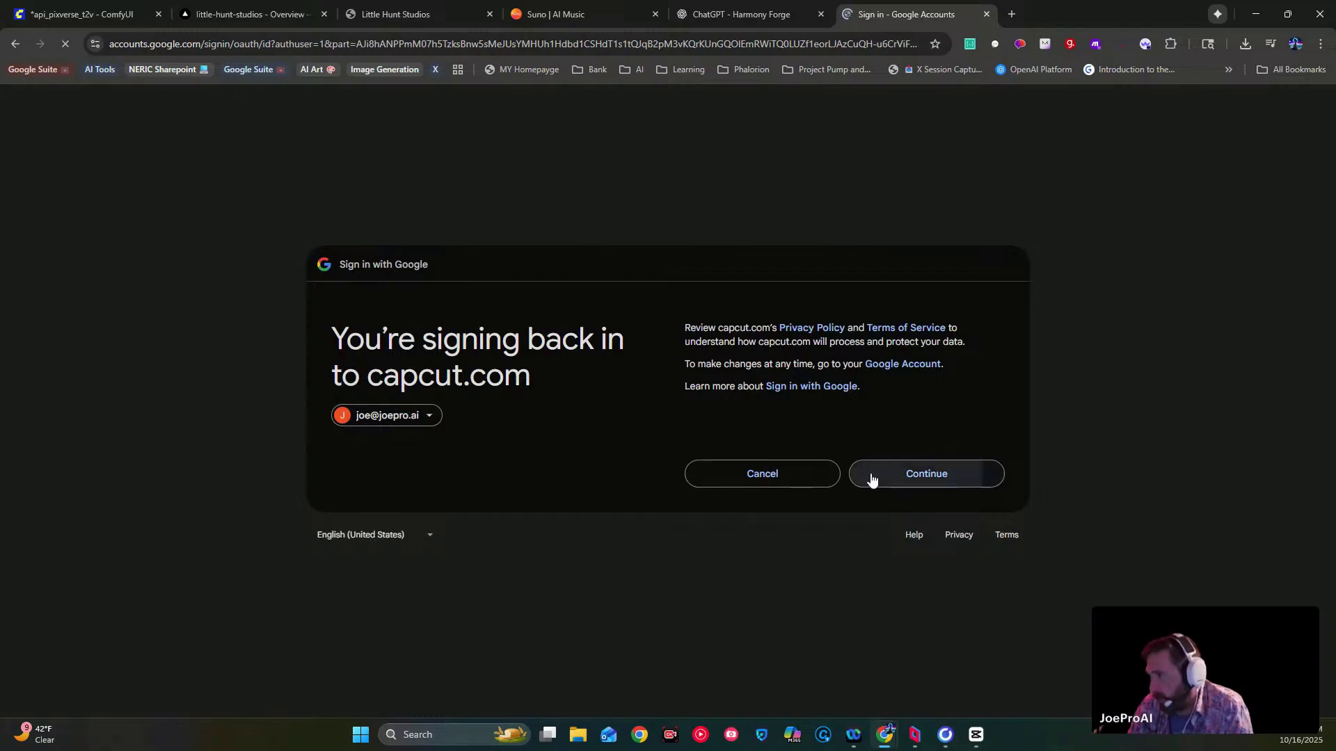
{"action": "left_click", "coordinate": [870, 476]}
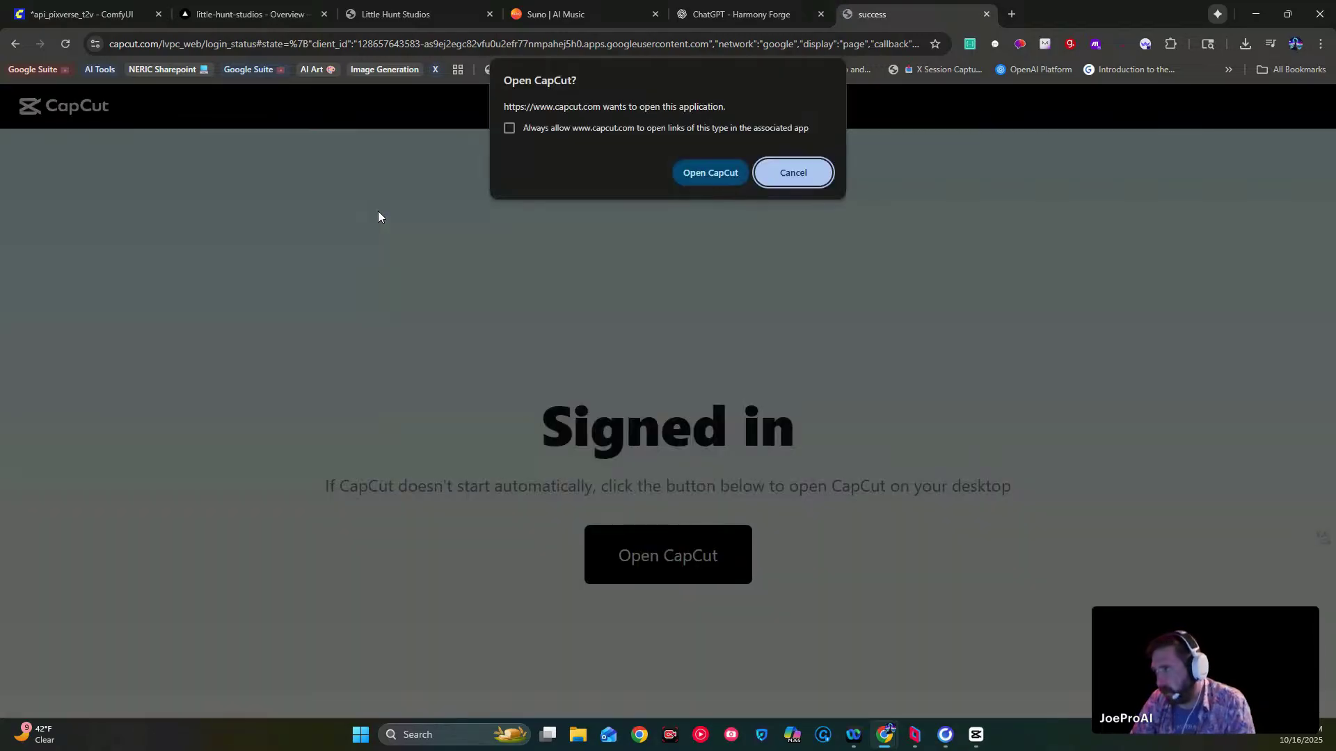
{"action": "left_click", "coordinate": [689, 173]}
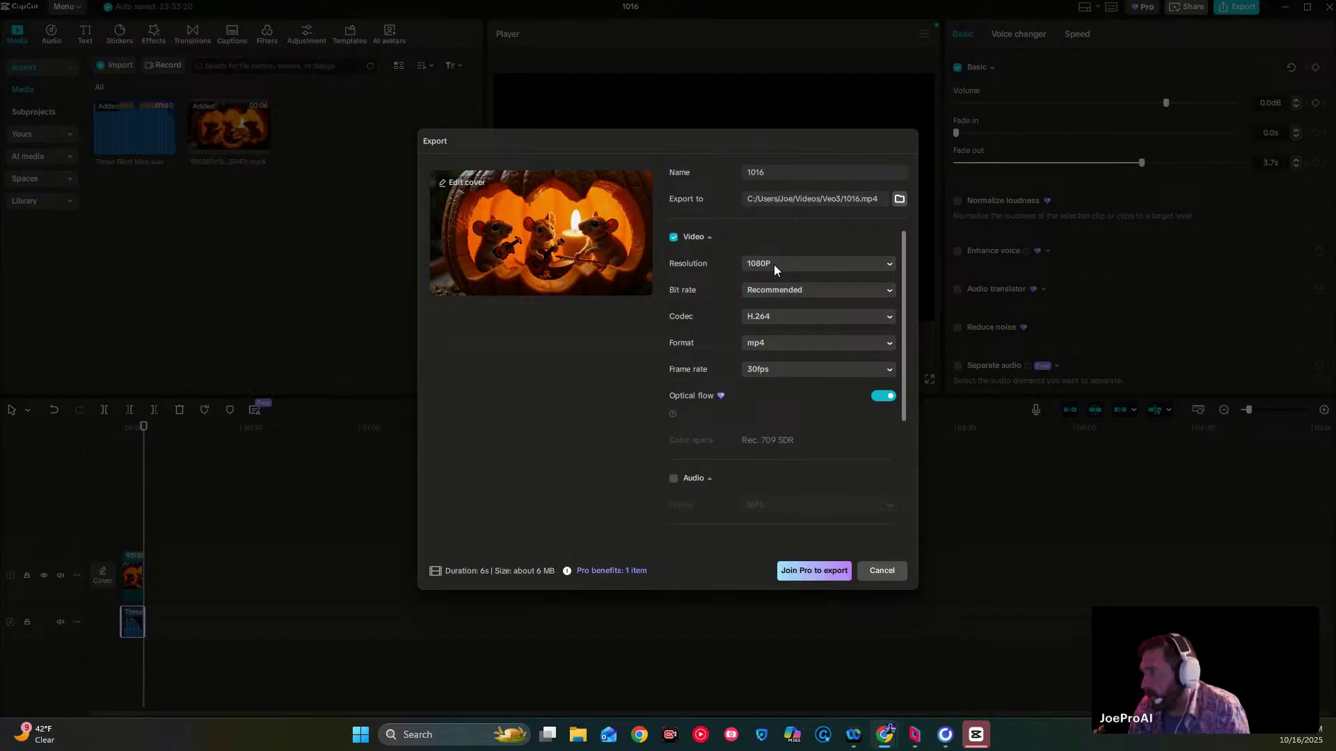
- Retry the export by signing in with the same Google account again and returning to the CapCut desktop app
{"action": "left_click", "coordinate": [796, 572]}
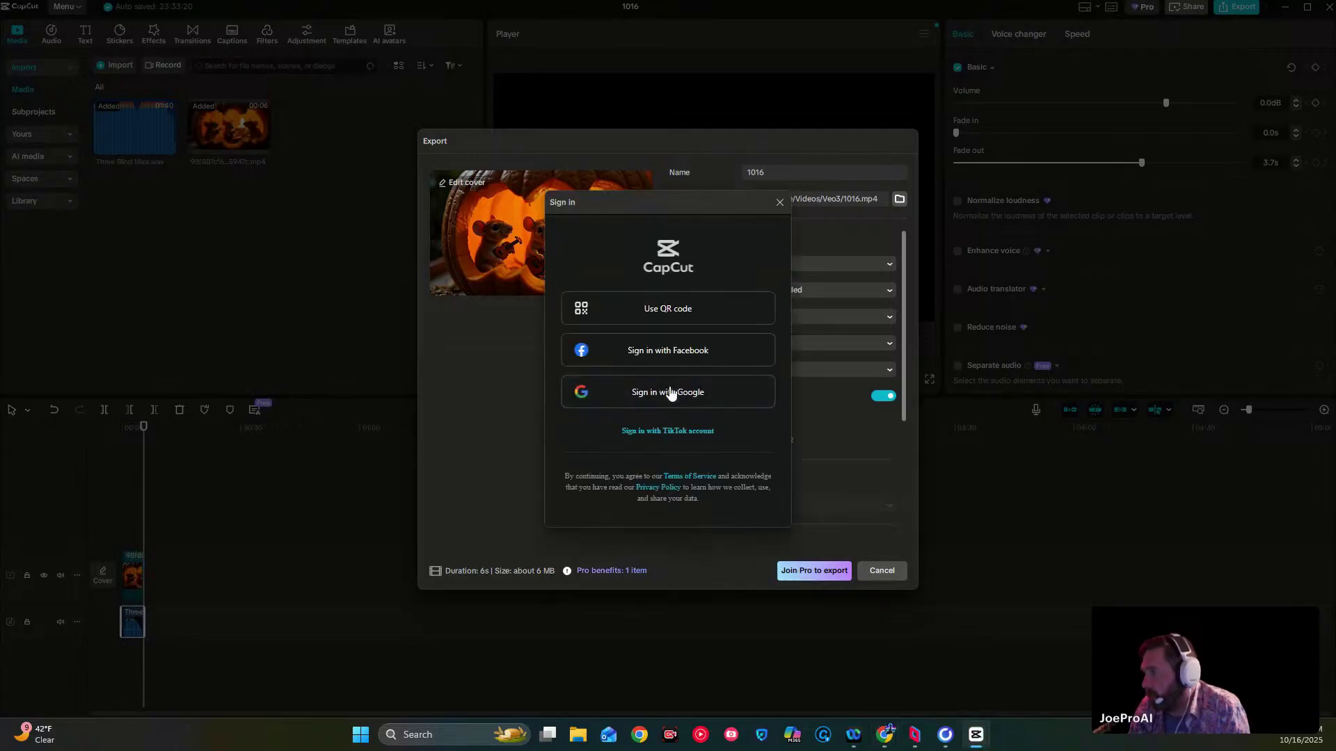
{"action": "left_click", "coordinate": [668, 393]}
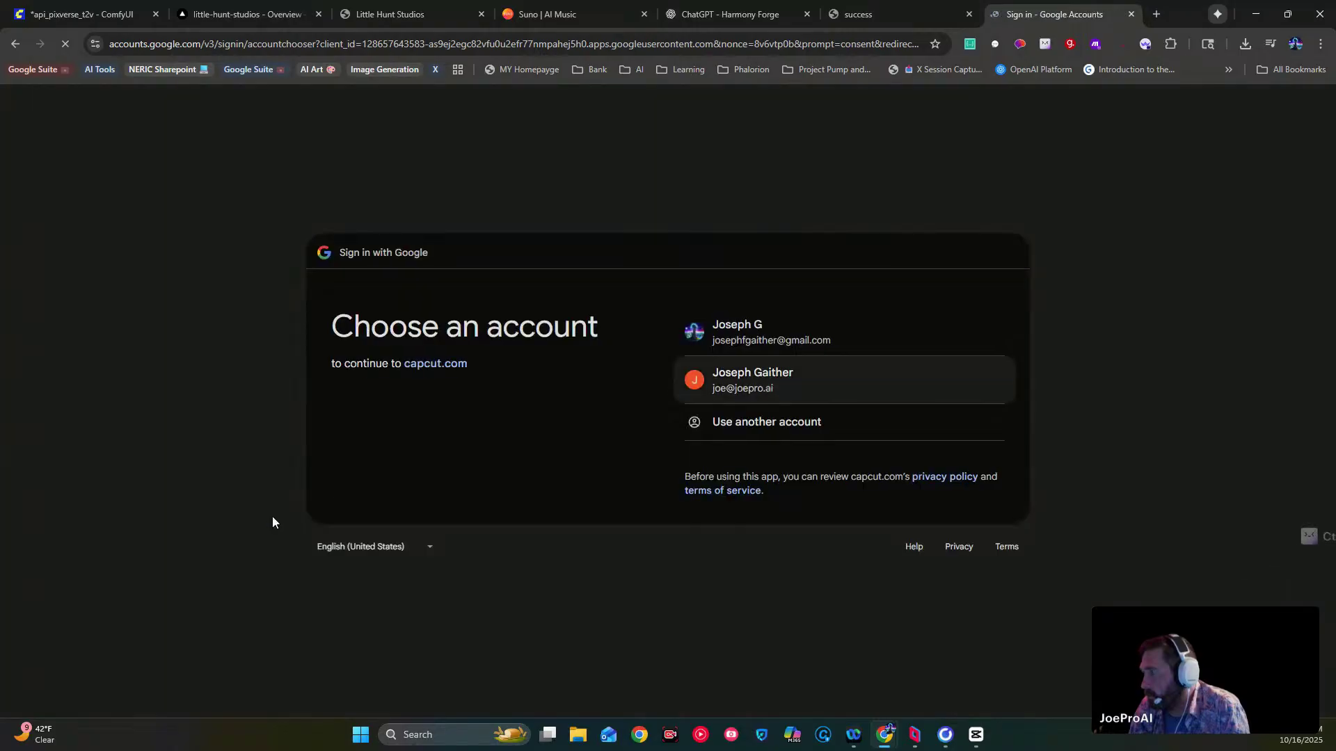
{"action": "key", "text": "Return"}
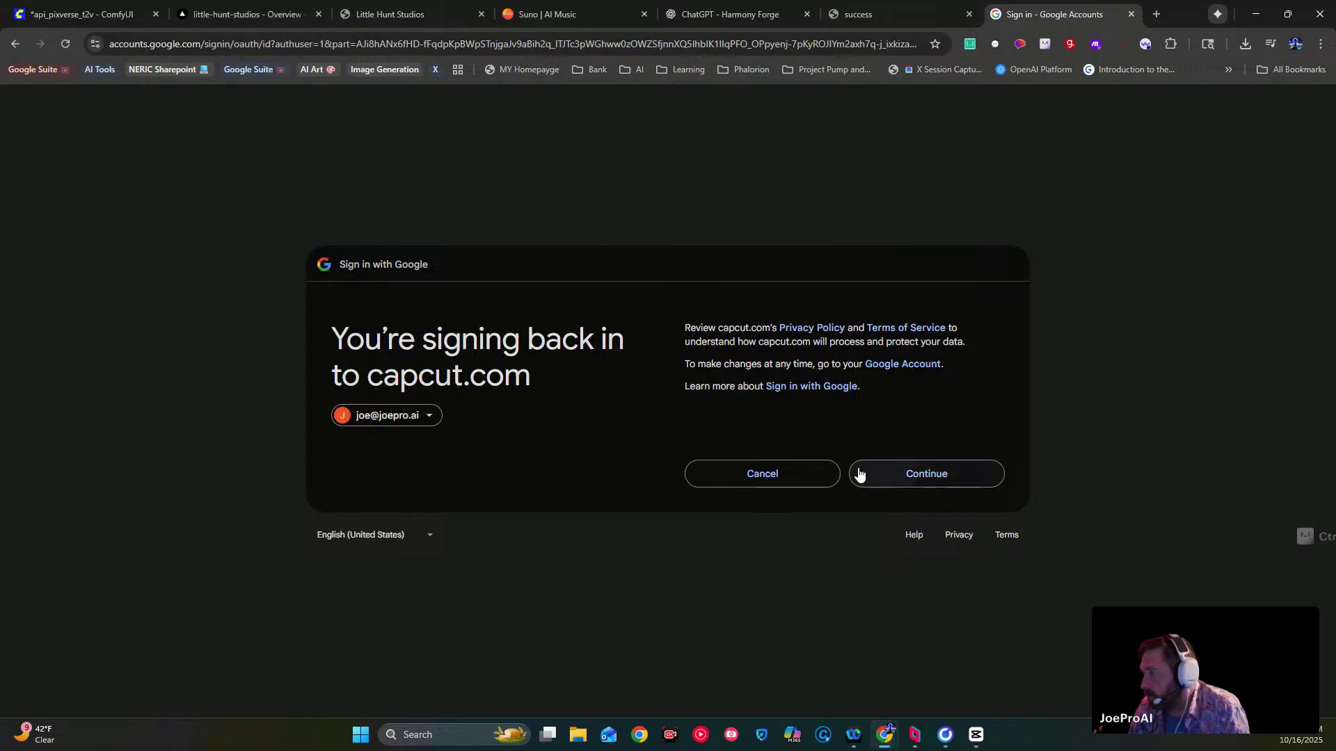
{"action": "left_click", "coordinate": [857, 468]}
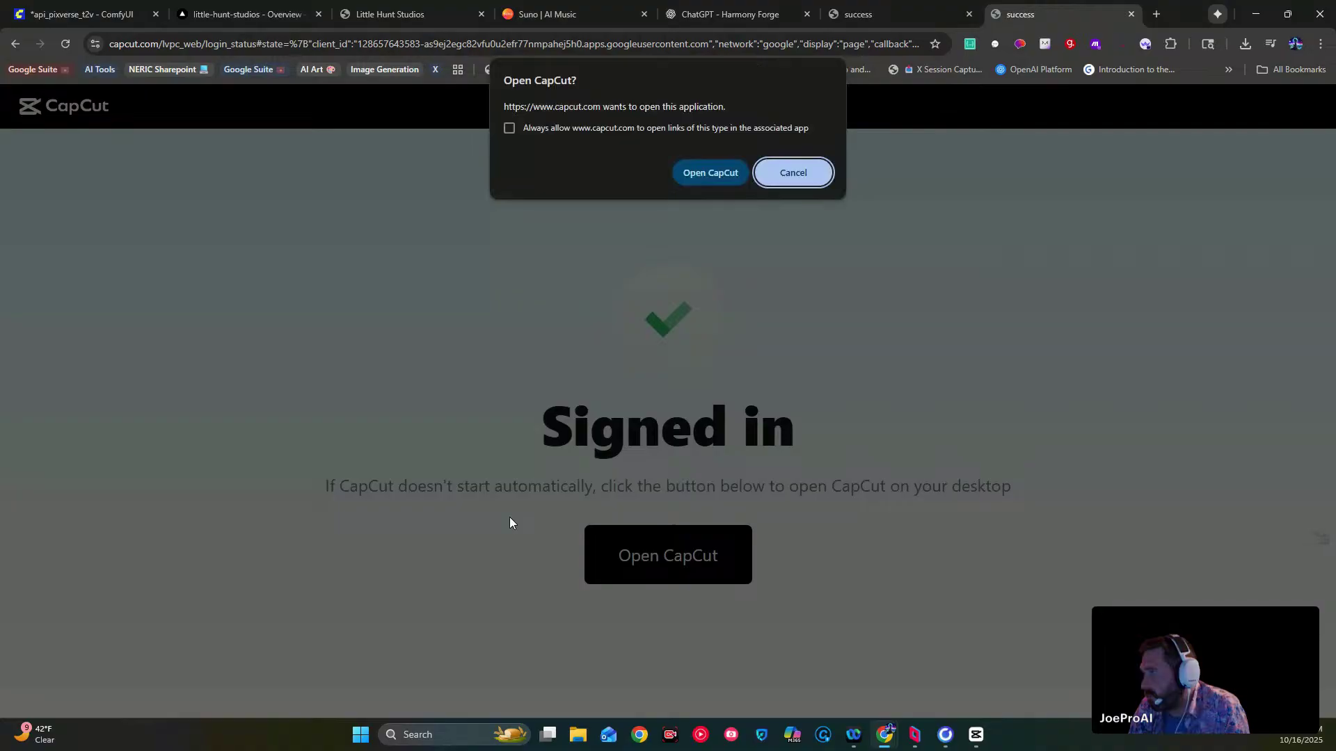
{"action": "left_click", "coordinate": [679, 171]}
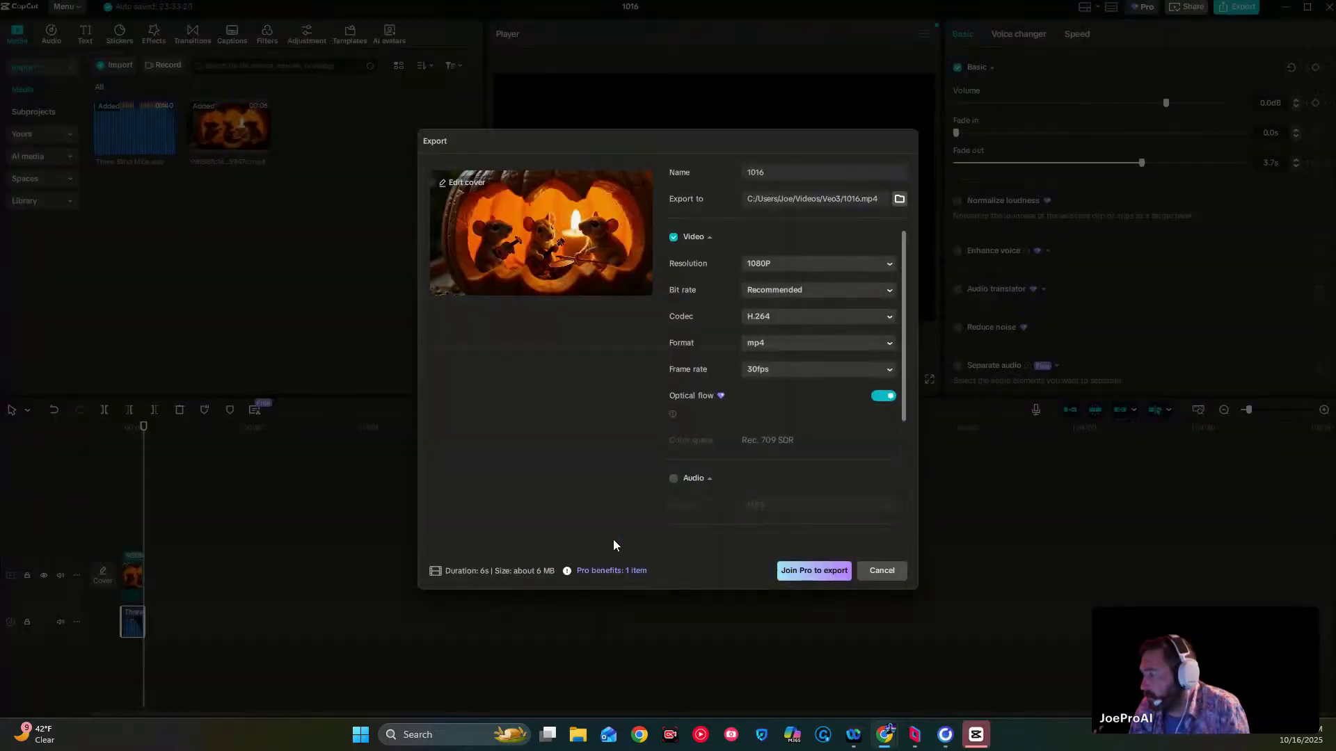
- Leave the export settings, open and dismiss the Pro sign-in, and reopen the export settings before cancelling them
{"action": "left_click", "coordinate": [895, 572]}
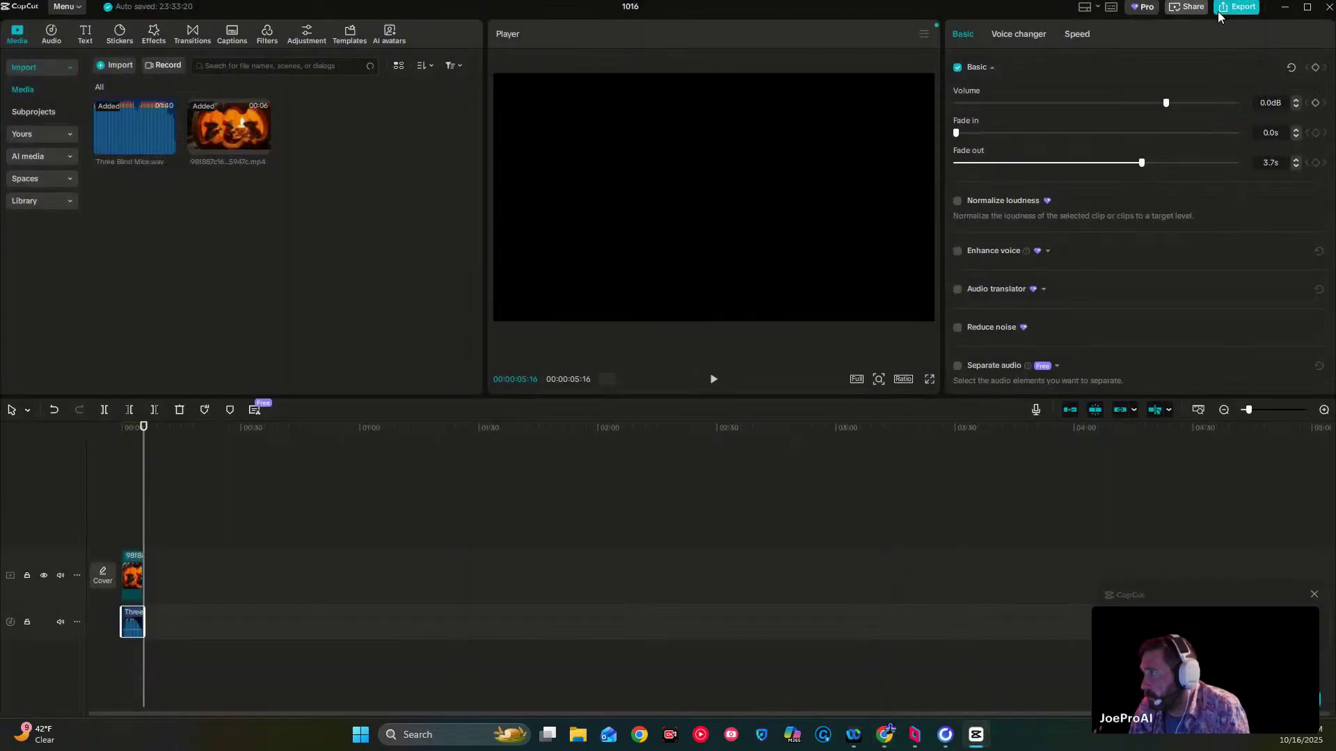
{"action": "left_click", "coordinate": [1143, 9]}
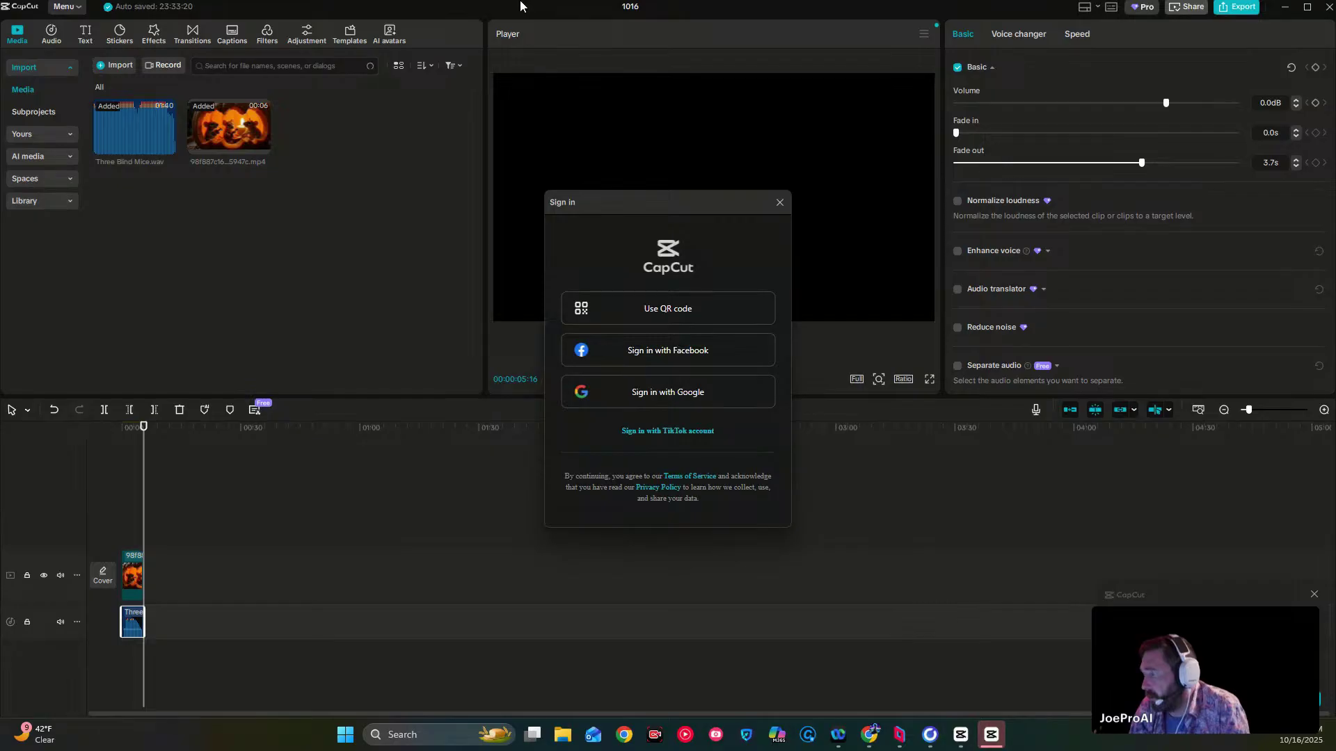
{"action": "left_click", "coordinate": [779, 202]}
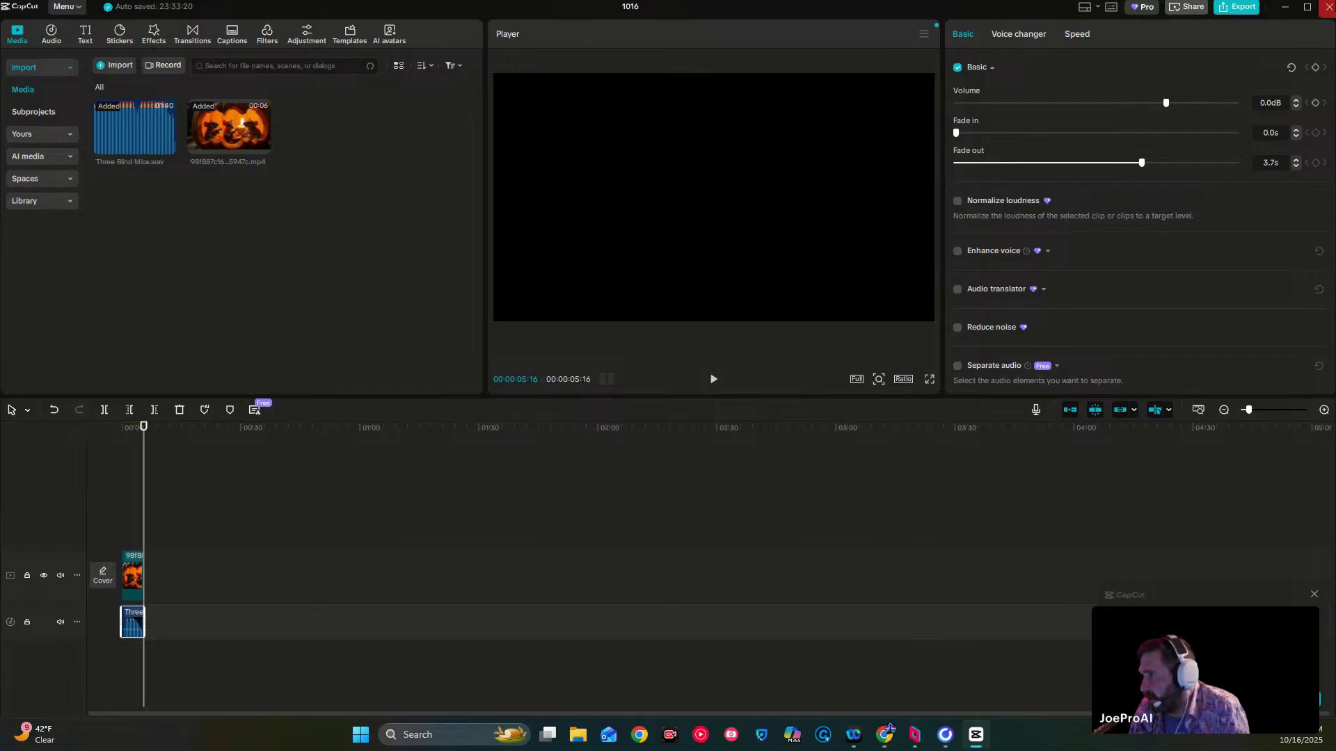
{"action": "left_click", "coordinate": [1230, 12]}
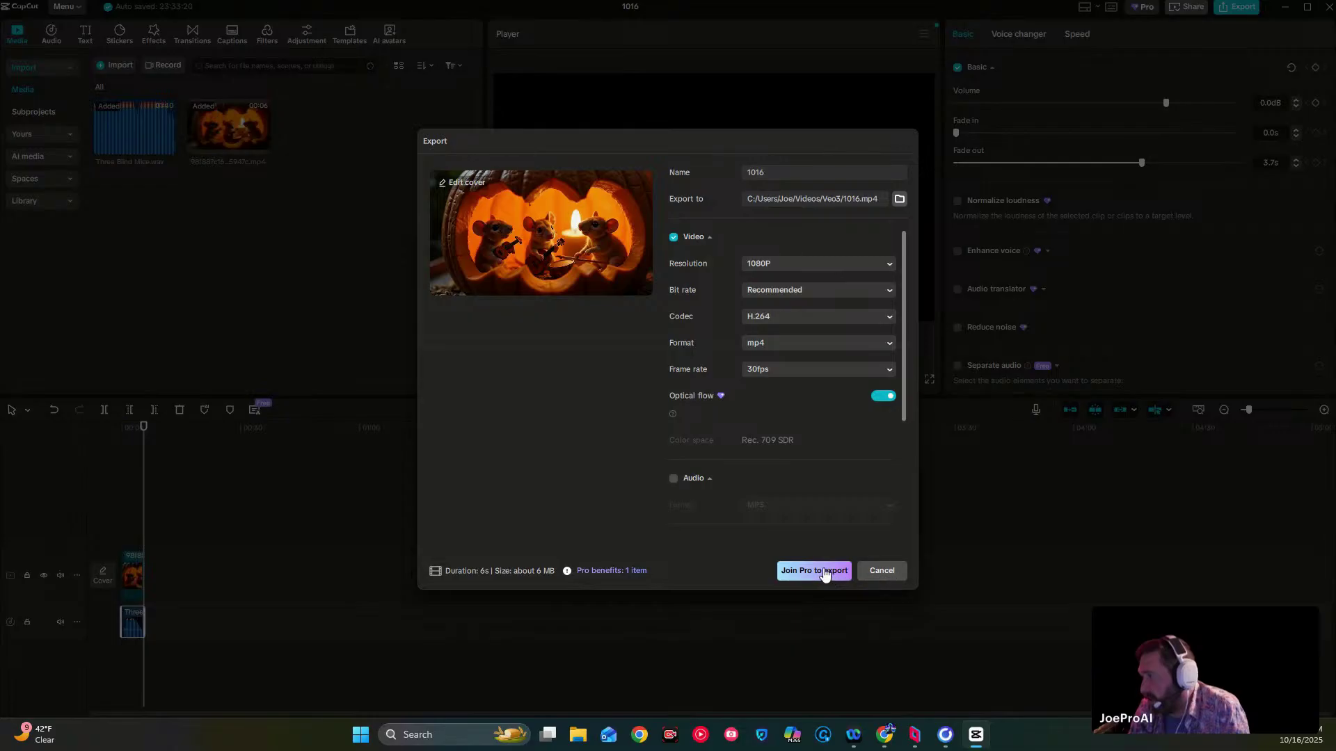
{"action": "left_click", "coordinate": [876, 572]}
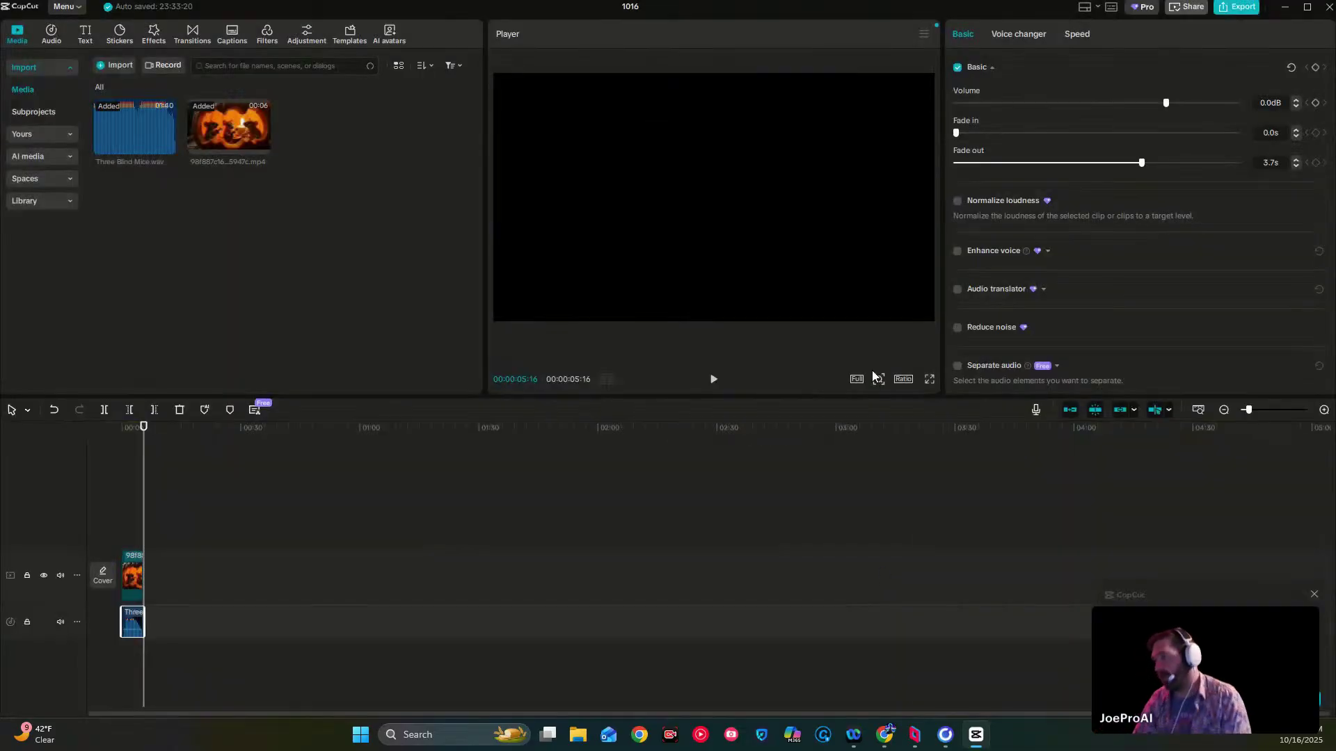
- Play the edited mice video with its music from the start and pause it partway through
{"action": "left_click", "coordinate": [715, 387]}
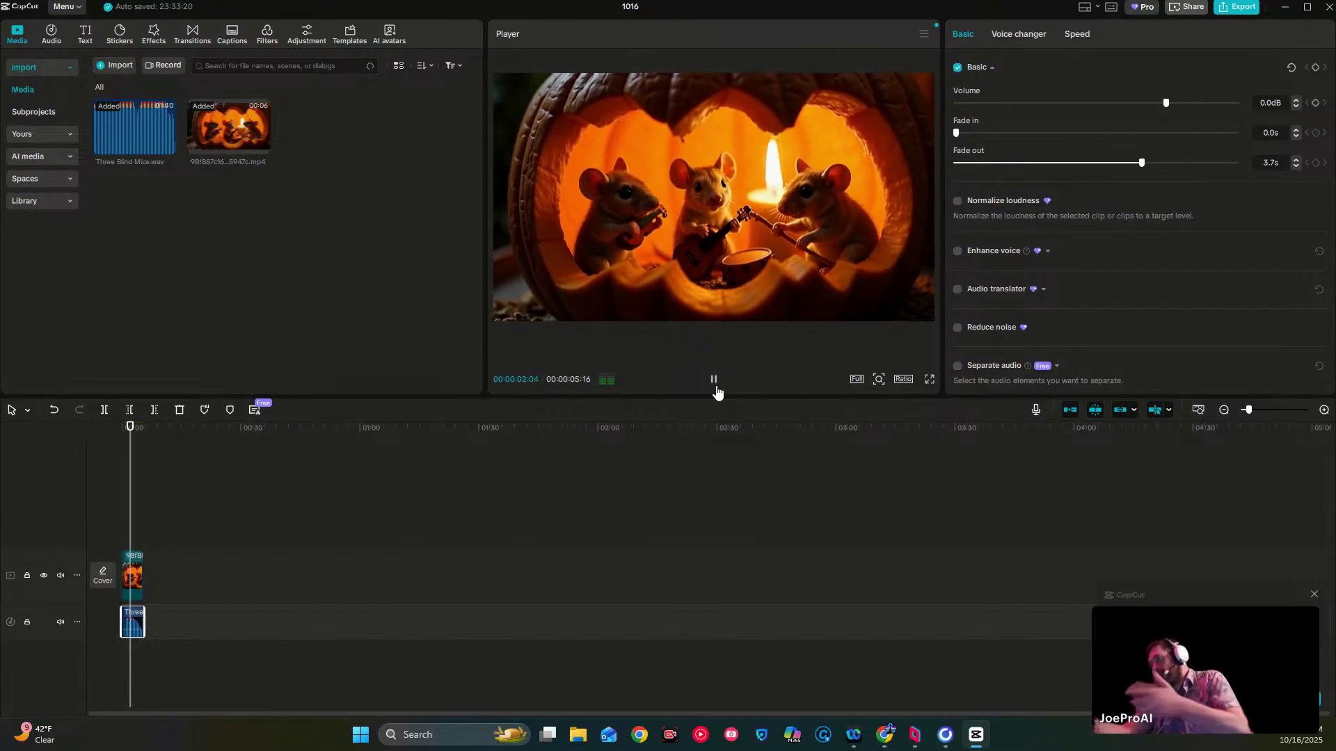
{"action": "left_click", "coordinate": [714, 382]}
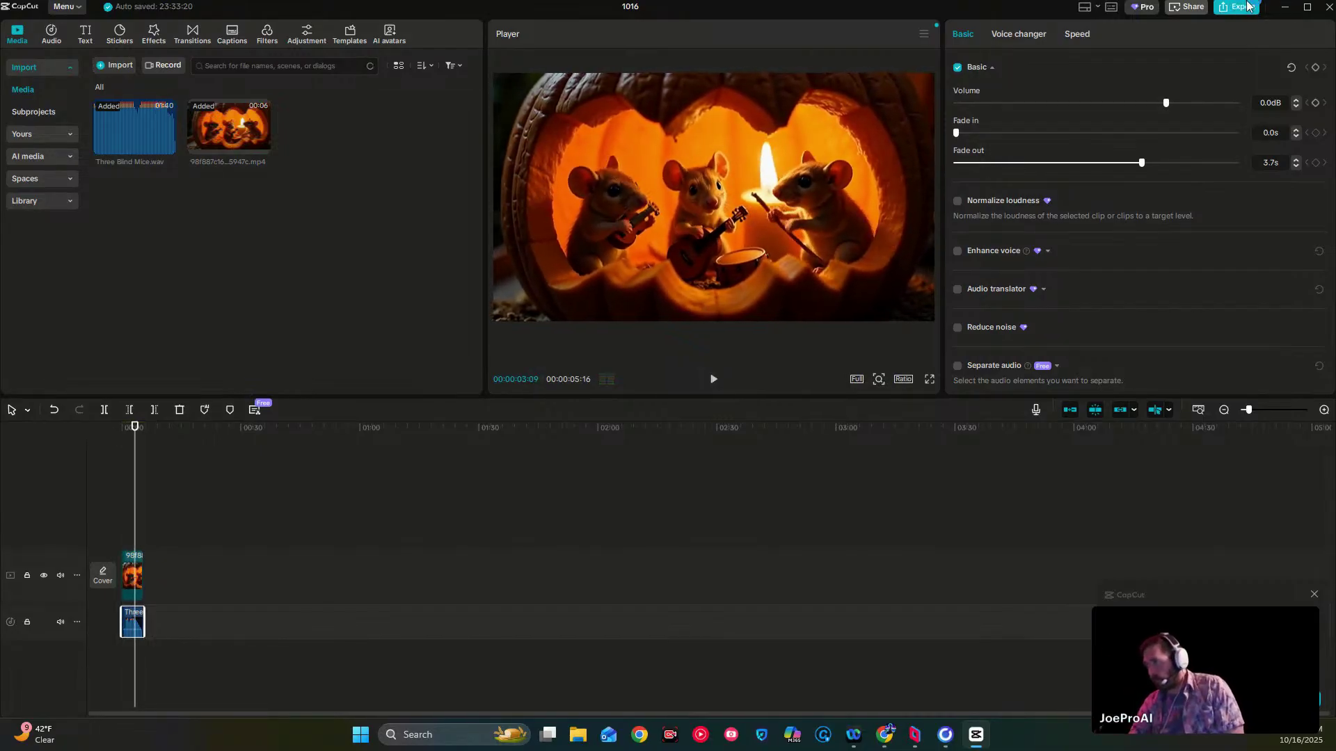
- Switch from CapCut to the api_pixverse_t2v workflow in ComfyUI in the browser, and open and close its model library
{"action": "left_click", "coordinate": [1320, 7]}
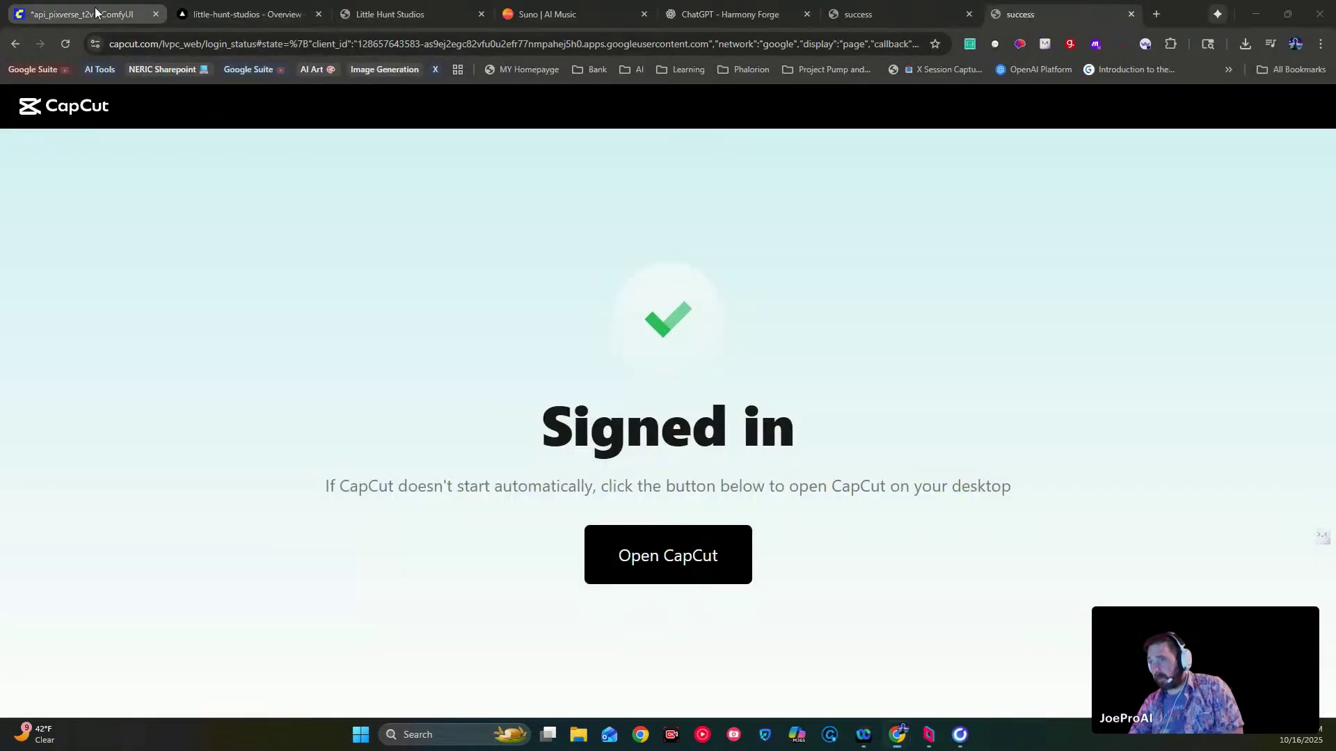
{"action": "key", "text": "ctrl+1"}
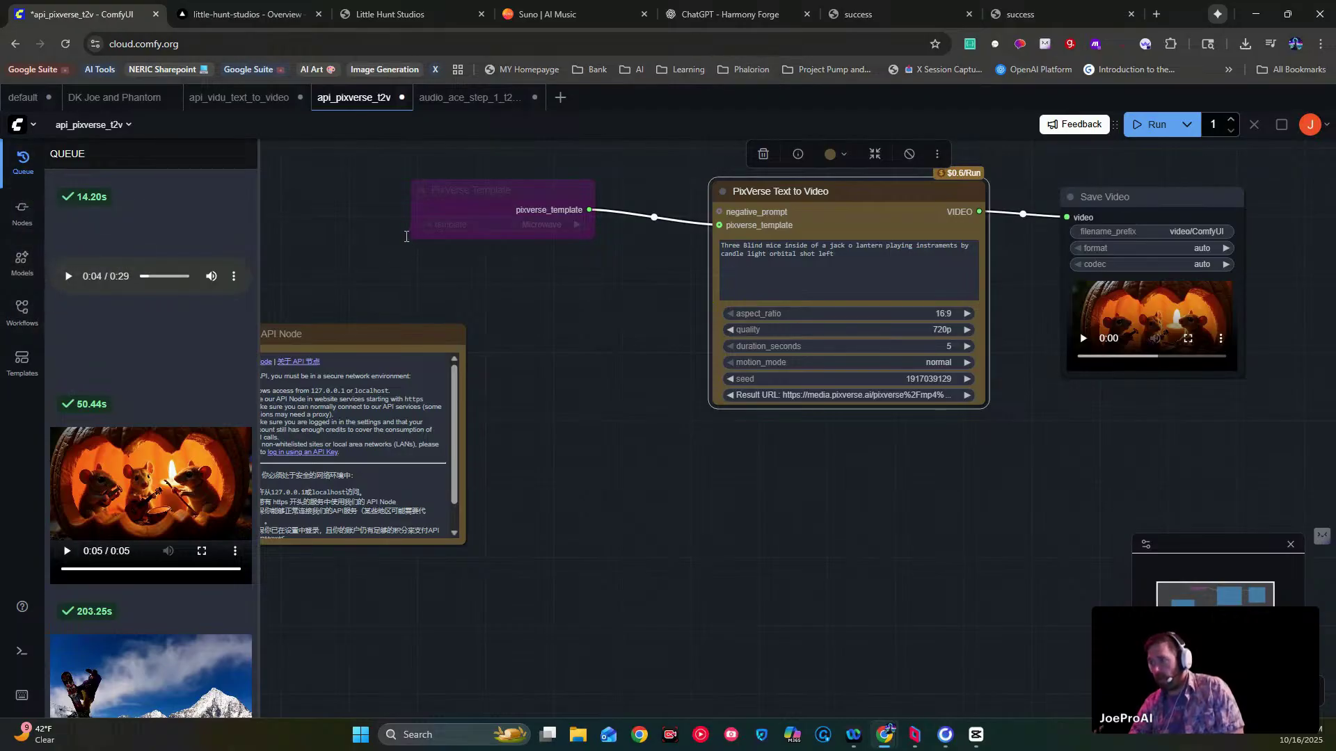
{"action": "key", "text": "m"}
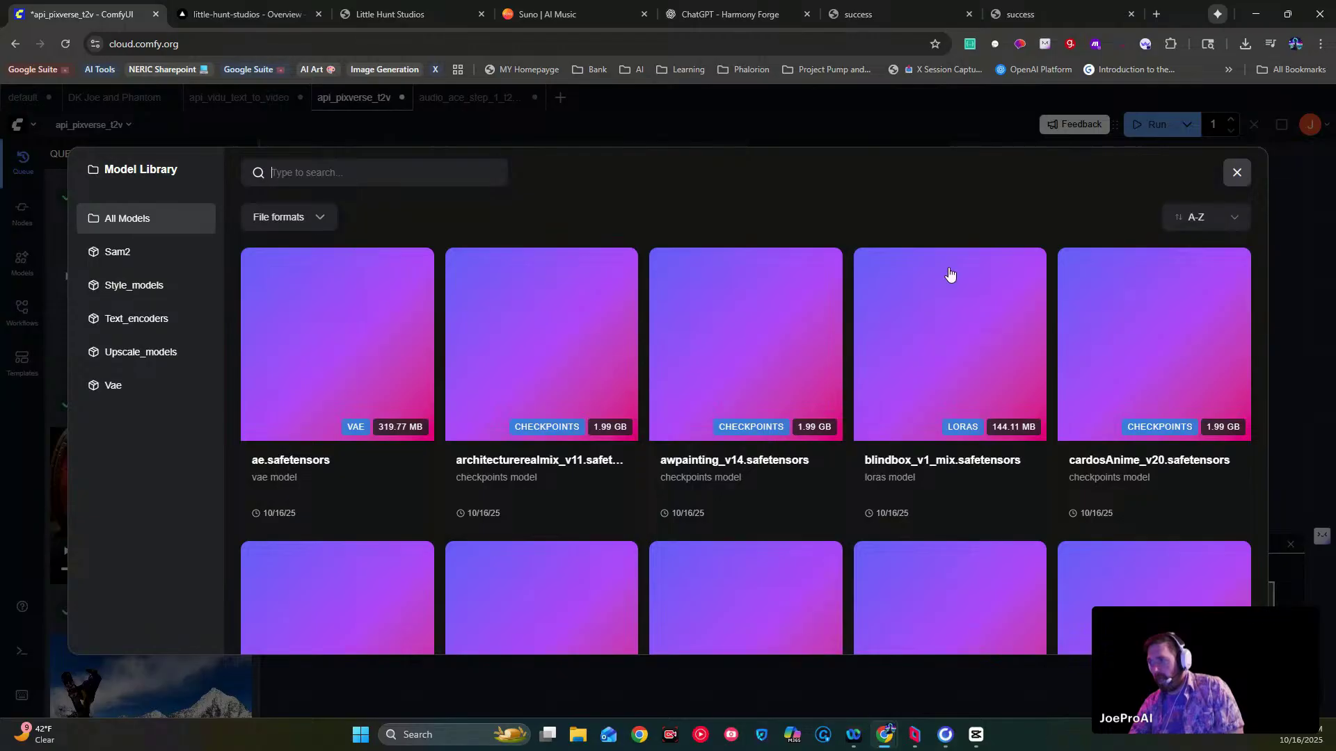
{"action": "left_click", "coordinate": [1244, 178]}
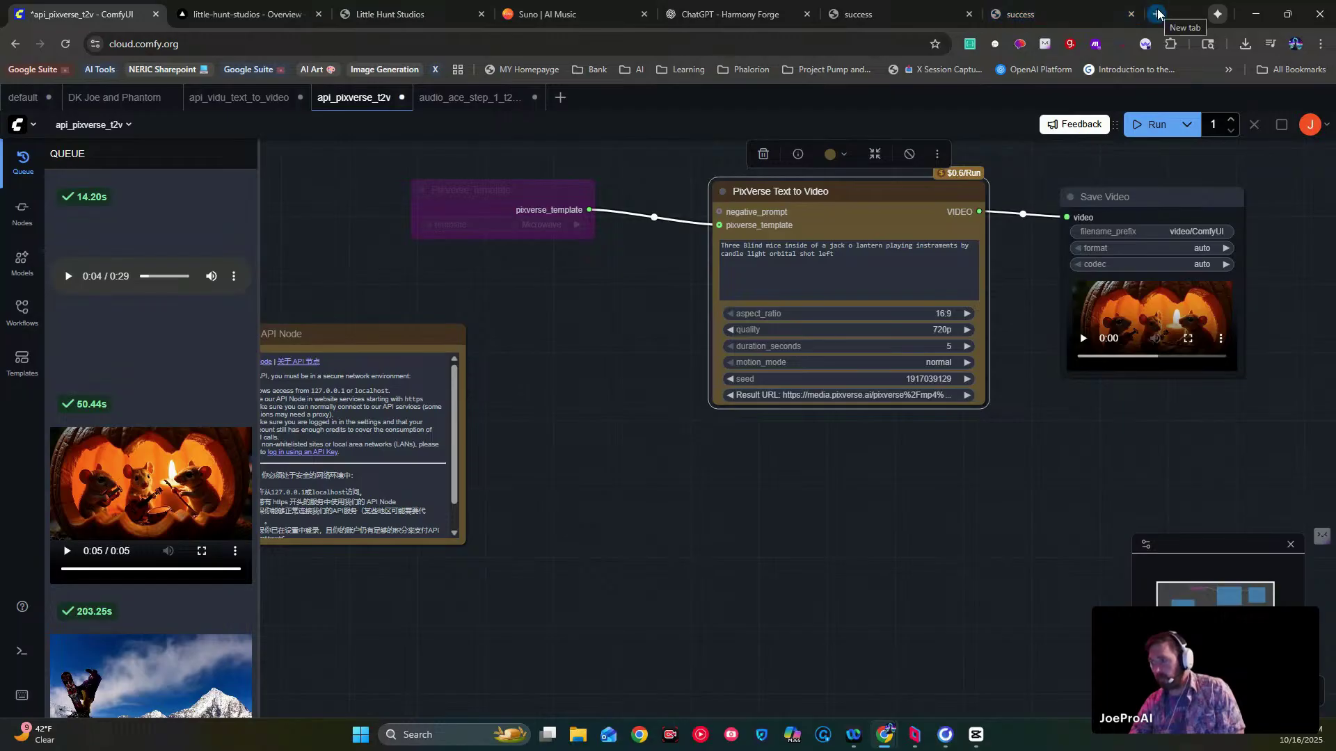
{"action": "left_click", "coordinate": [1049, 743]}
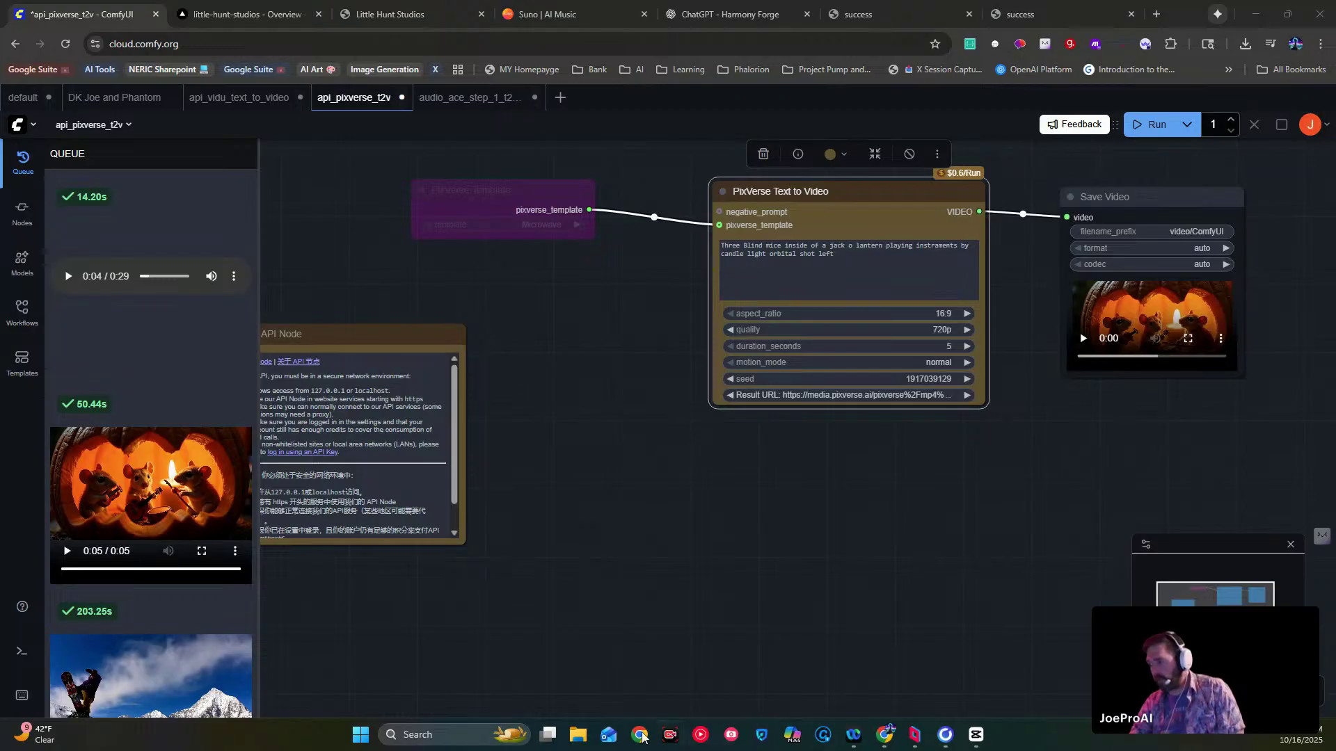
{"action": "left_click", "coordinate": [444, 735]}
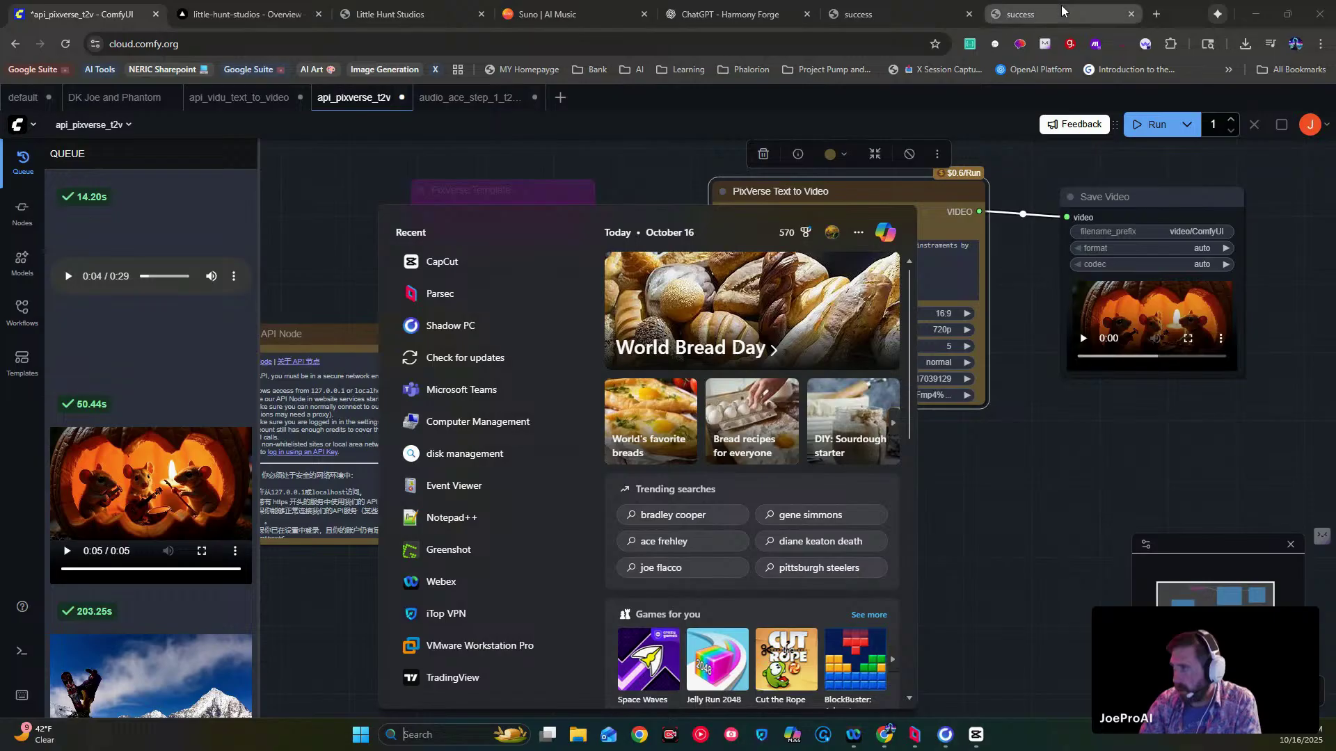
- Close the two CapCut sign-in success pages in the browser
{"action": "left_click", "coordinate": [1030, 15]}
{"action": "left_click", "coordinate": [1130, 15]}
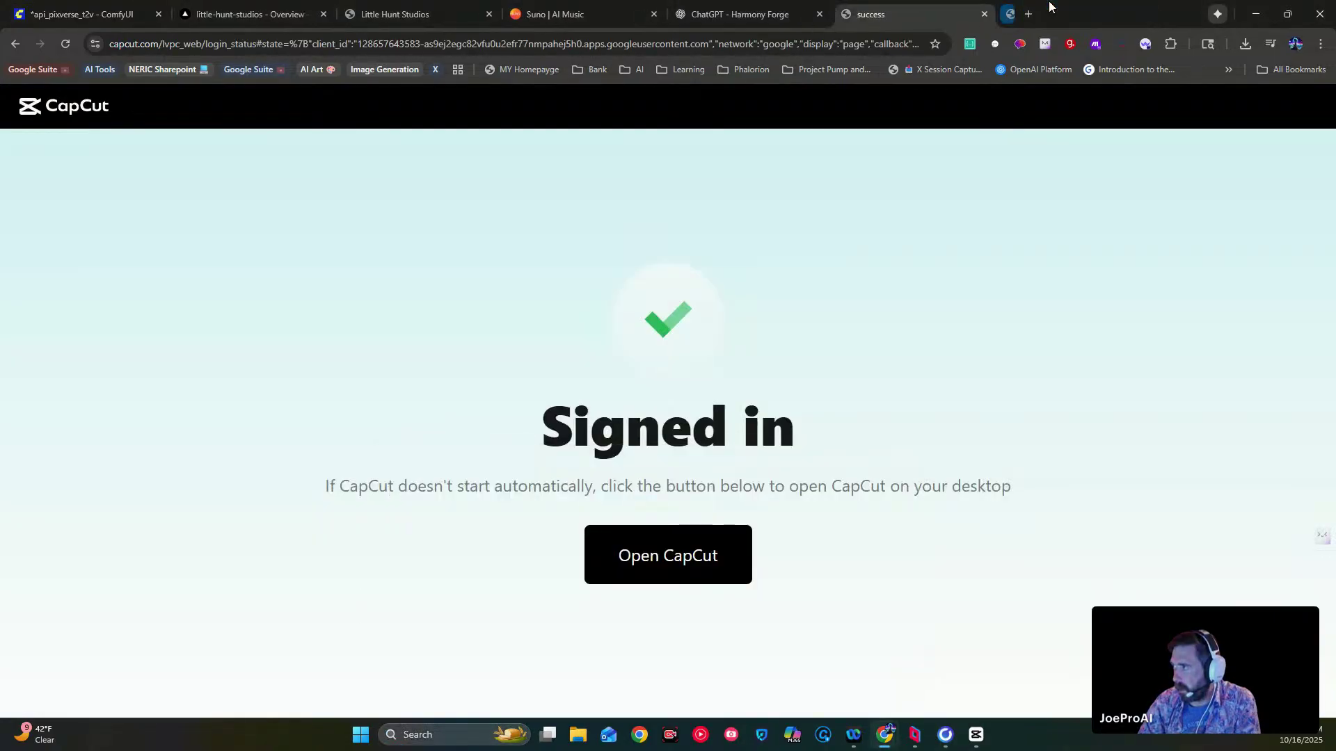
{"action": "left_click", "coordinate": [969, 14]}
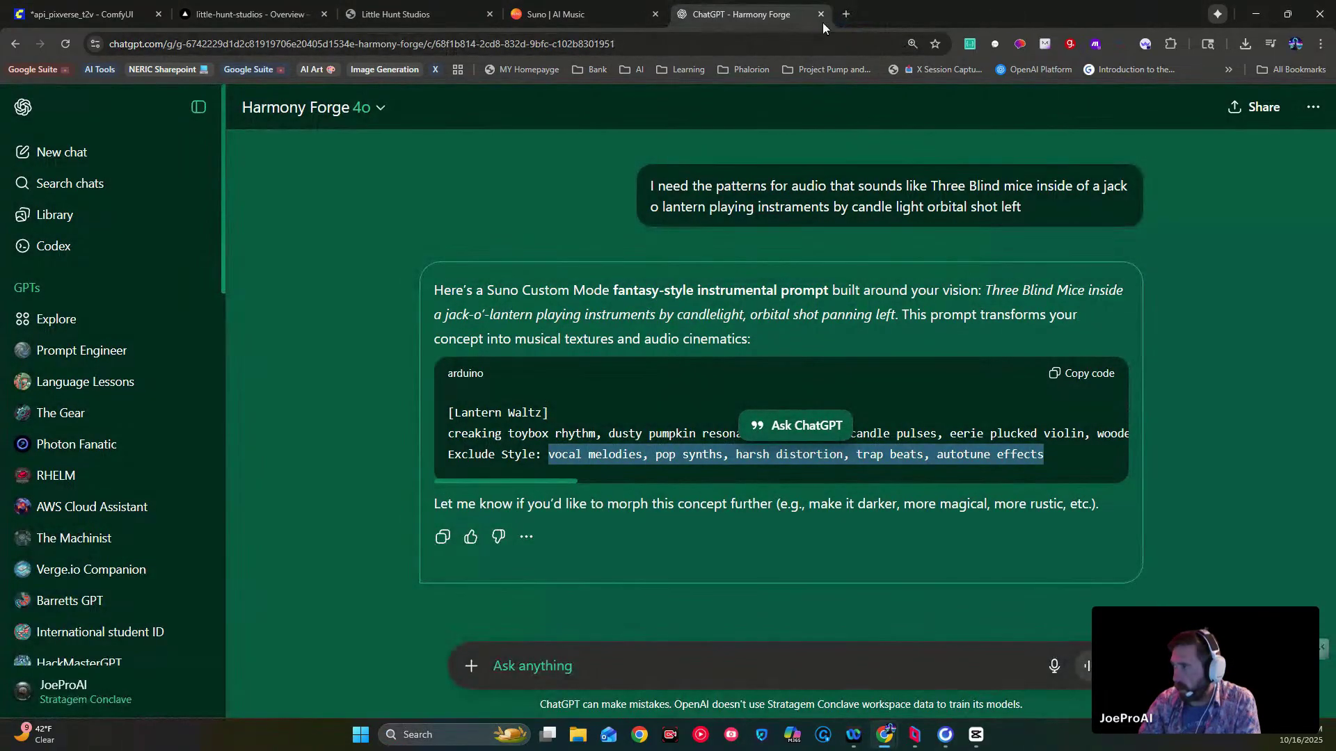
- Load the Machine dashboard at machine.myapps.ai/dashboard in a new browser tab
{"action": "left_click", "coordinate": [846, 15]}
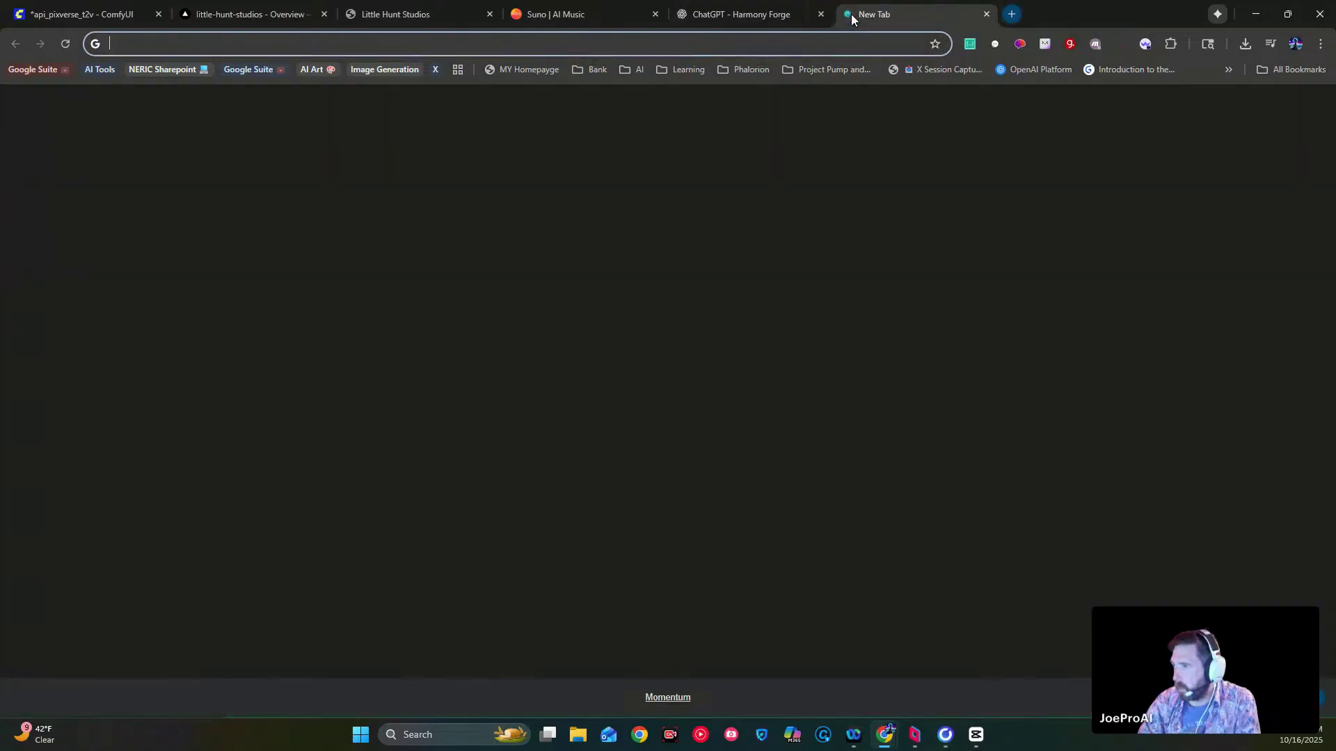
{"action": "left_click", "coordinate": [399, 44]}
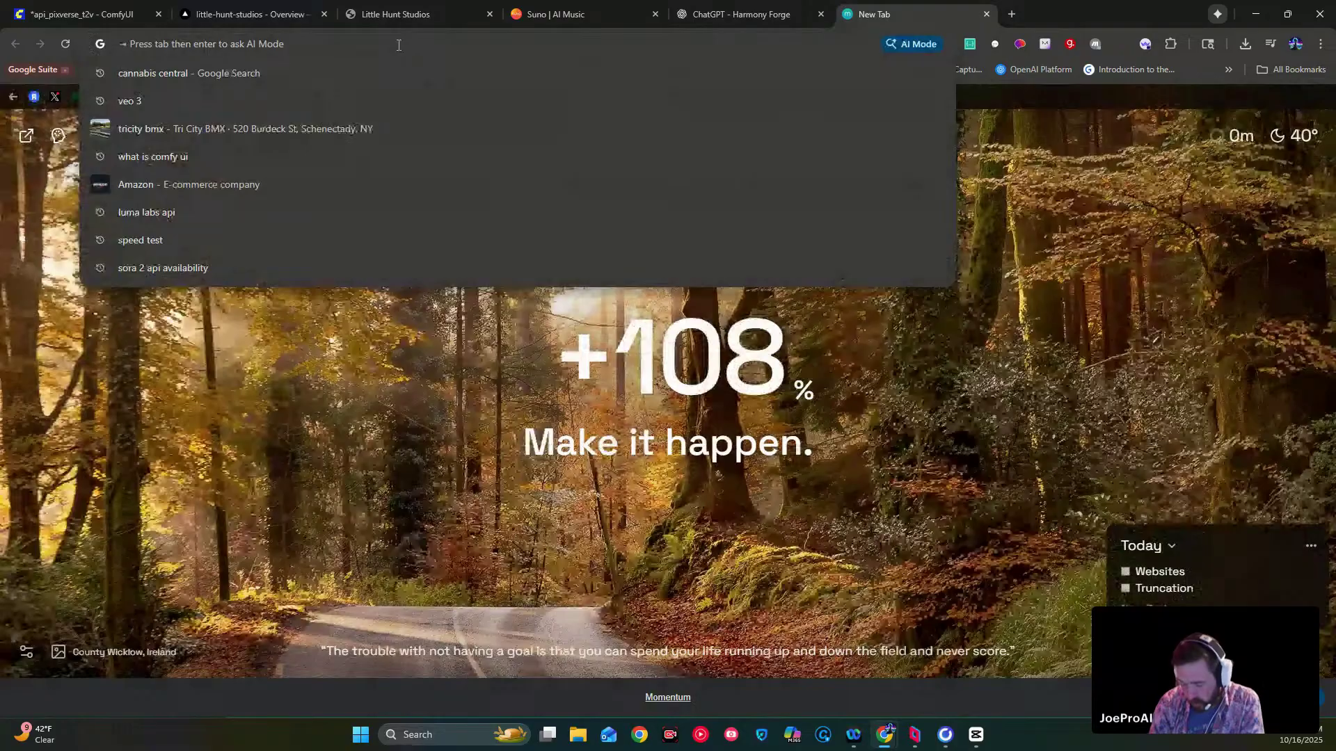
{"action": "type", "text": "m"}
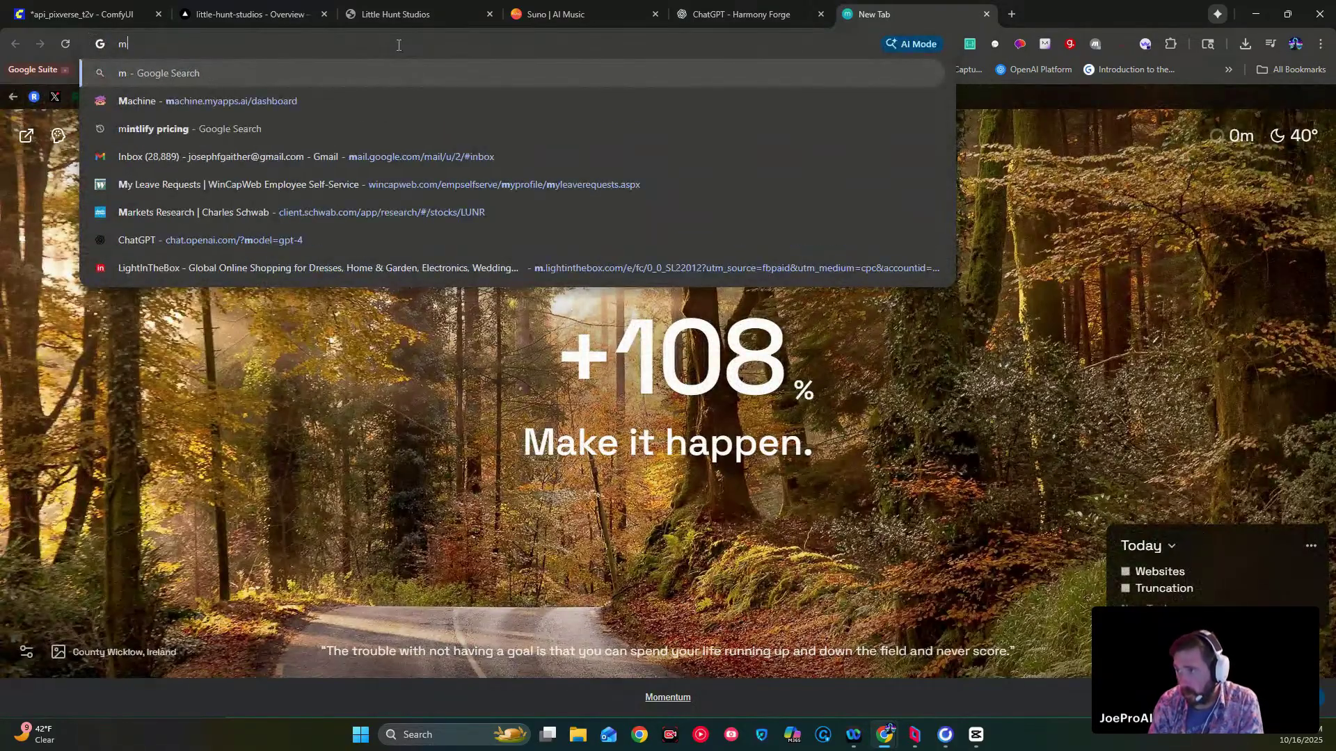
{"action": "type", "text": "achine.myapps.ai/dashboard"}
{"action": "key", "text": "Return"}
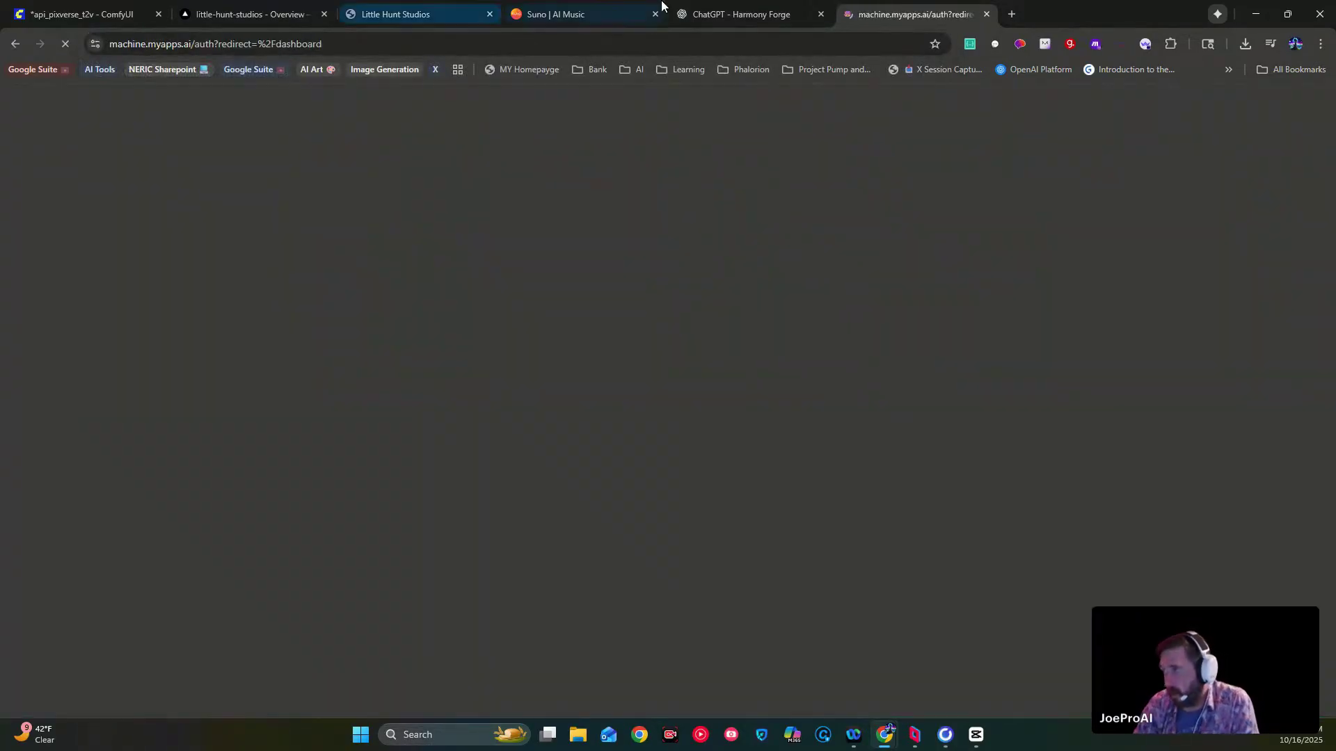
- In ChatGPT, open the "Create windsurf AI prompt" chat and copy the markdown prompt from its first answer
{"action": "left_click", "coordinate": [1012, 12]}
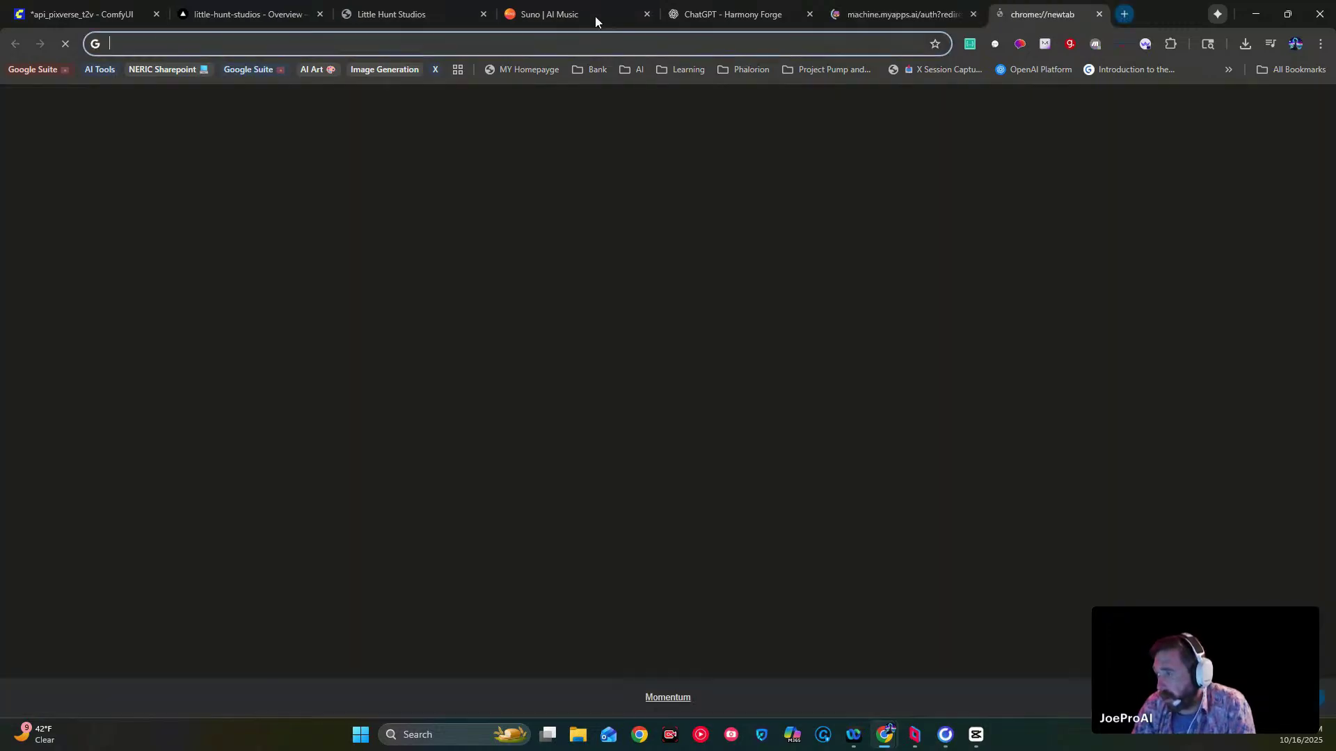
{"action": "left_click", "coordinate": [731, 14]}
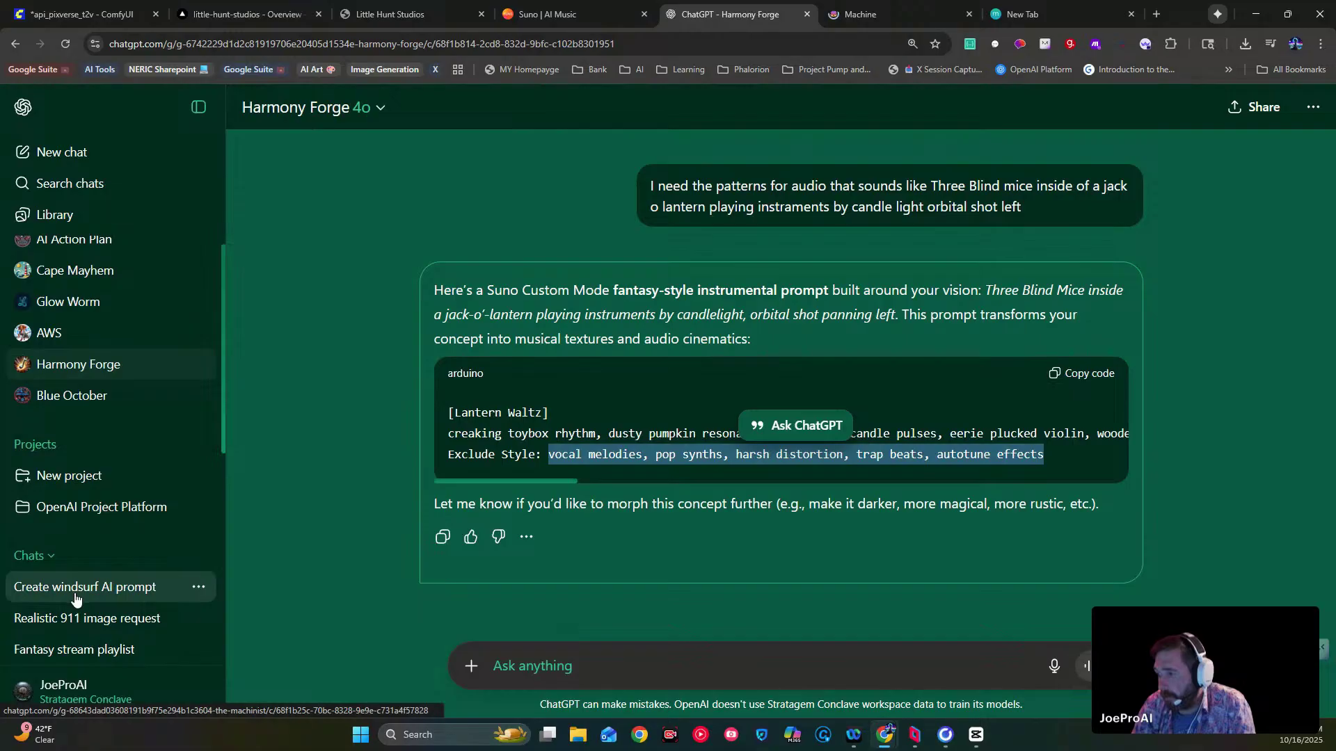
{"action": "scroll", "coordinate": [77, 598], "scroll_direction": "down", "scroll_amount": 4}
{"action": "left_click", "coordinate": [131, 313]}
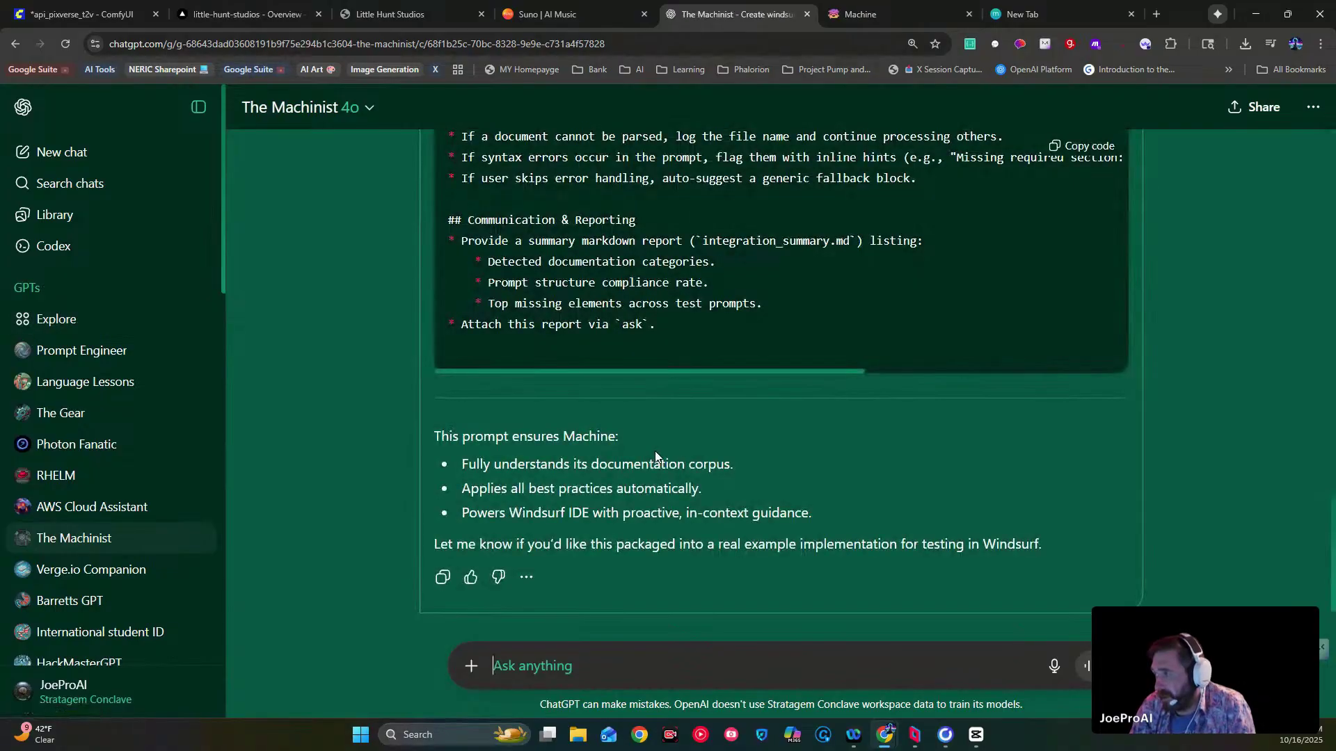
{"action": "scroll", "coordinate": [650, 310], "scroll_direction": "up", "scroll_amount": 20}
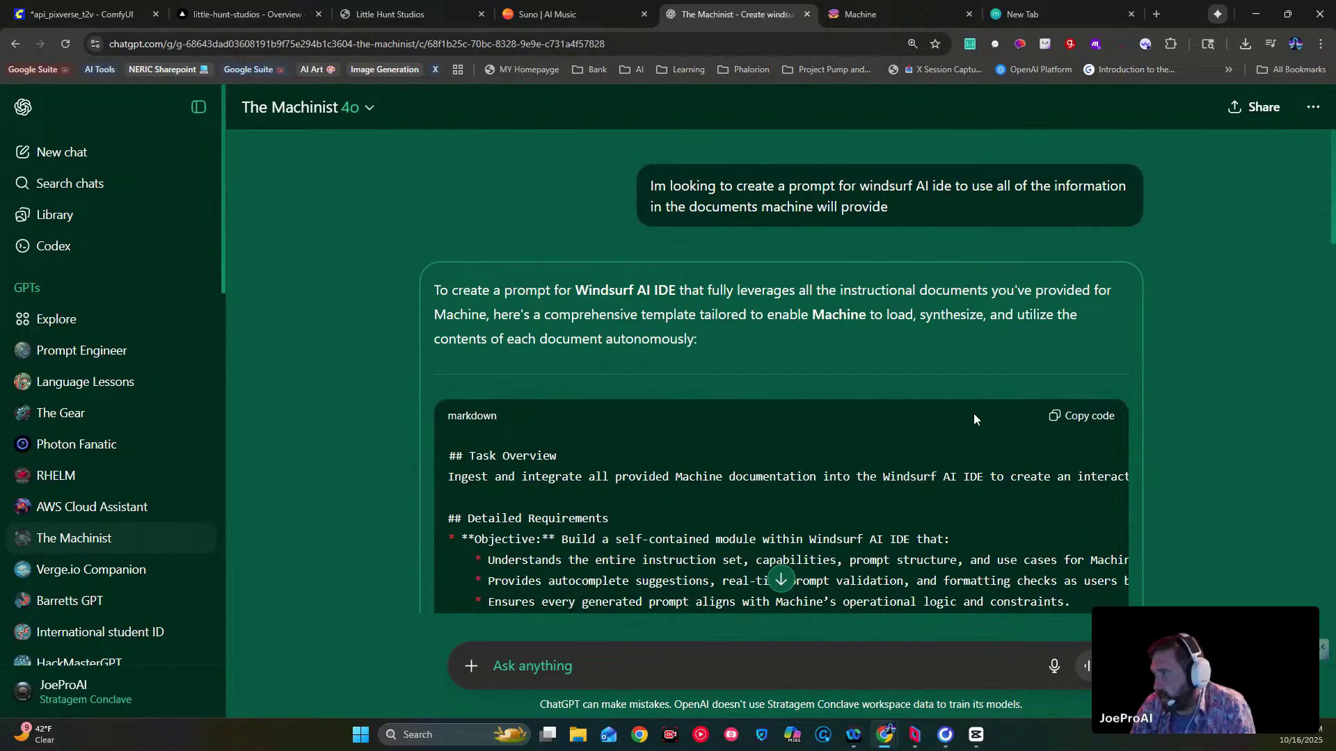
{"action": "left_click", "coordinate": [1089, 426]}
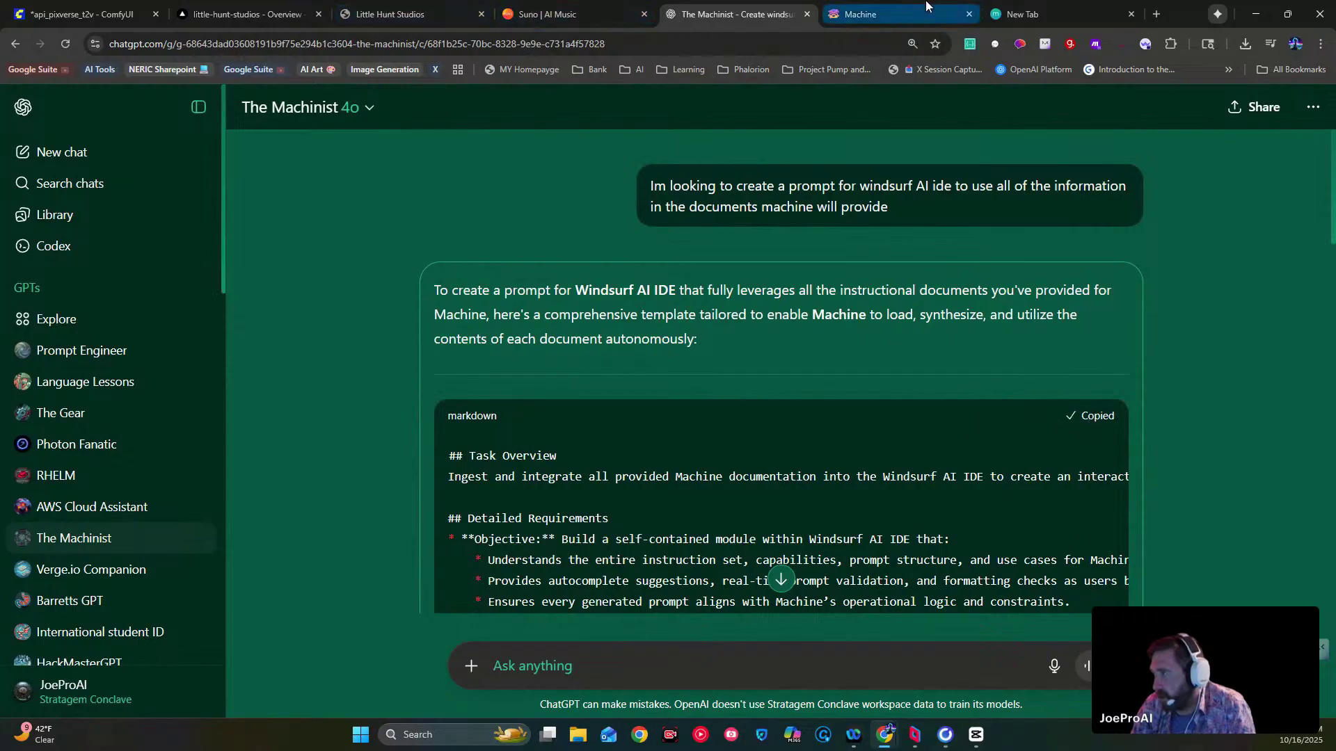
- Return to Machine and sign in through Google with the second listed account
{"action": "left_click", "coordinate": [890, 14]}
{"action": "left_click", "coordinate": [357, 325]}
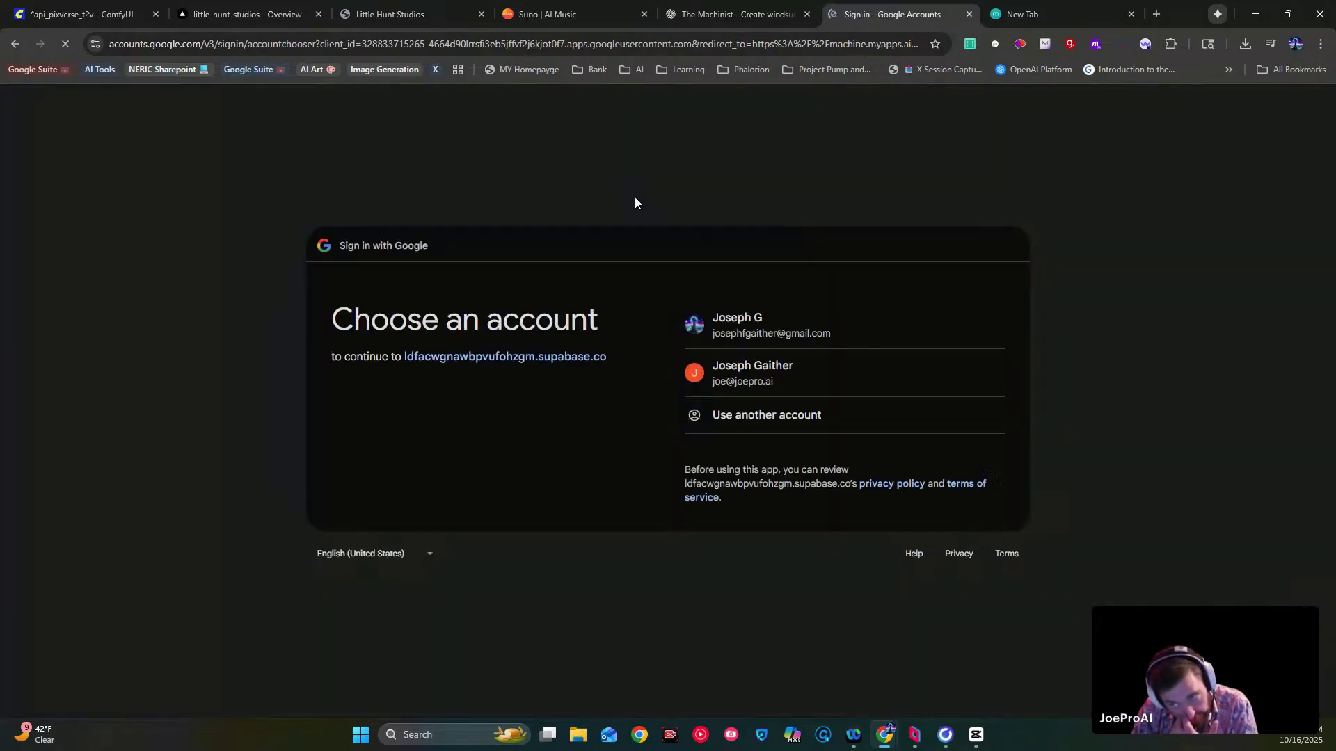
{"action": "left_click", "coordinate": [749, 383]}
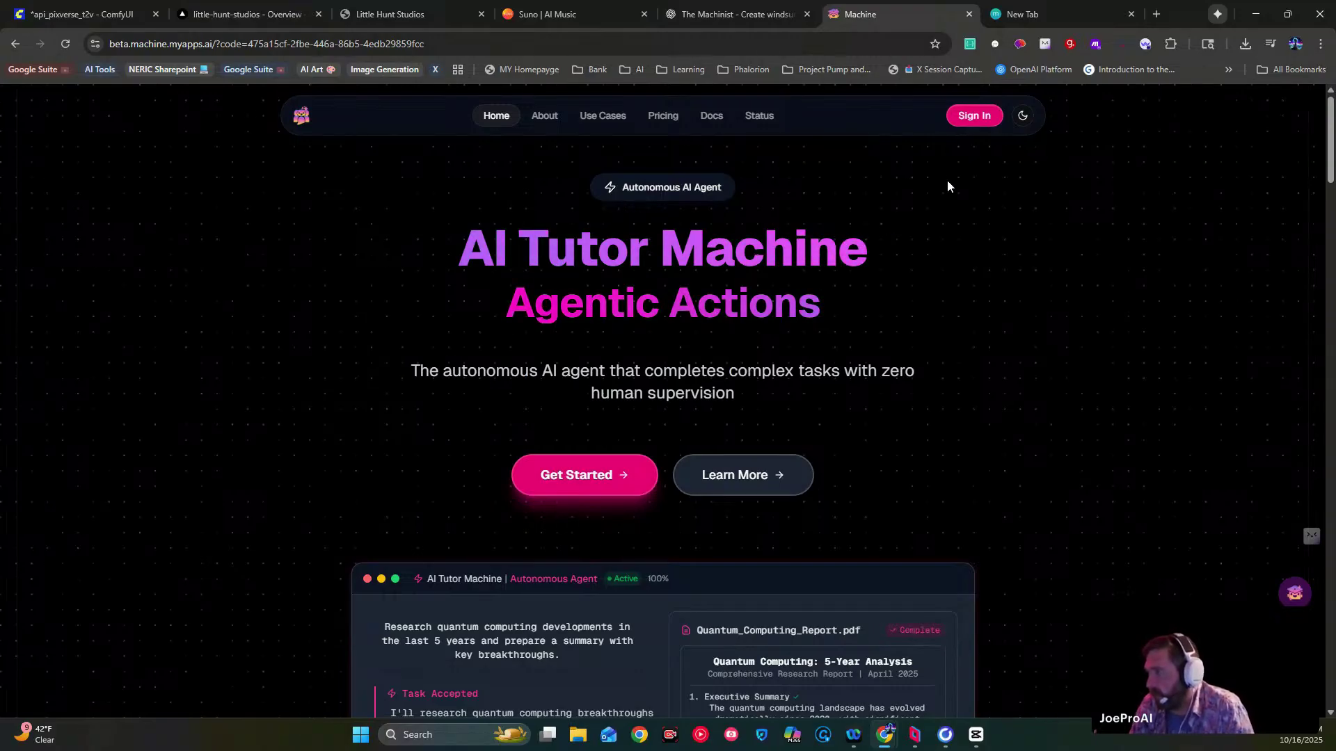
- Sign in again on the Machine beta site with the same Google account and skip the guided tour
{"action": "left_click", "coordinate": [969, 116]}
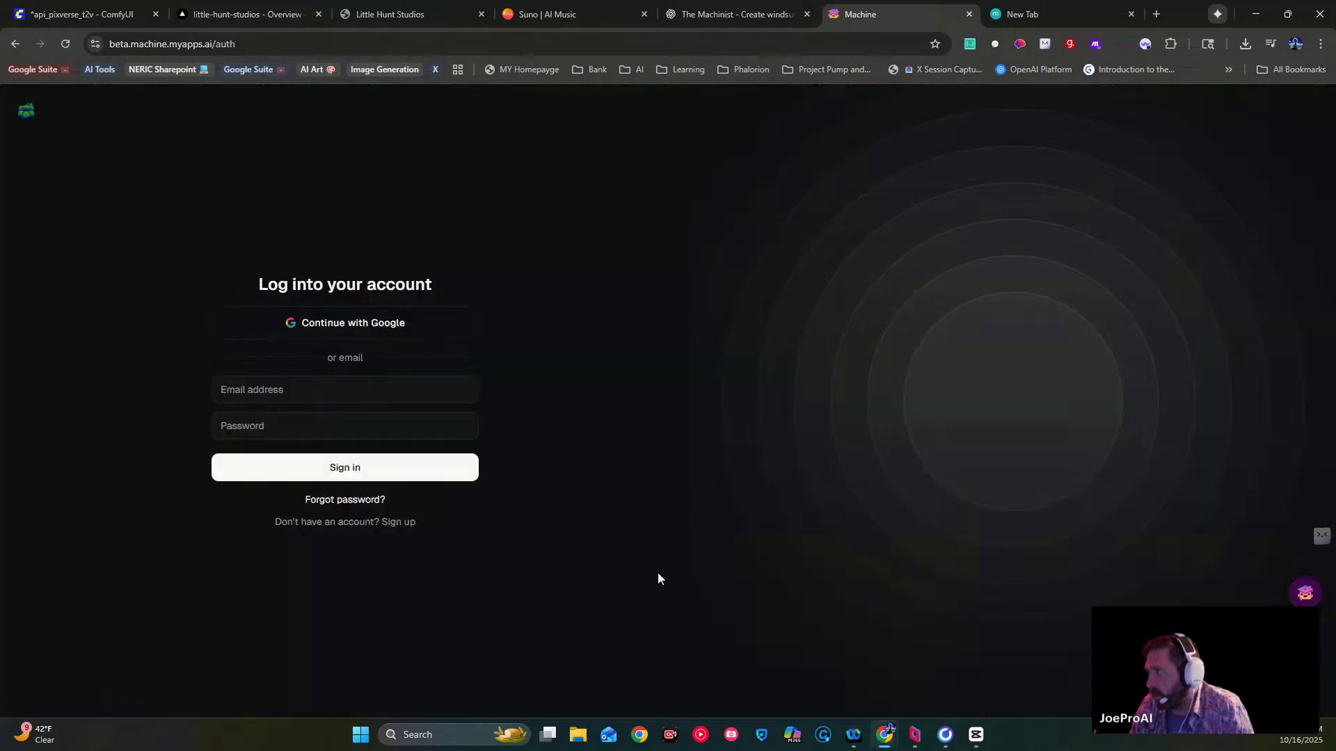
{"action": "left_click", "coordinate": [337, 320]}
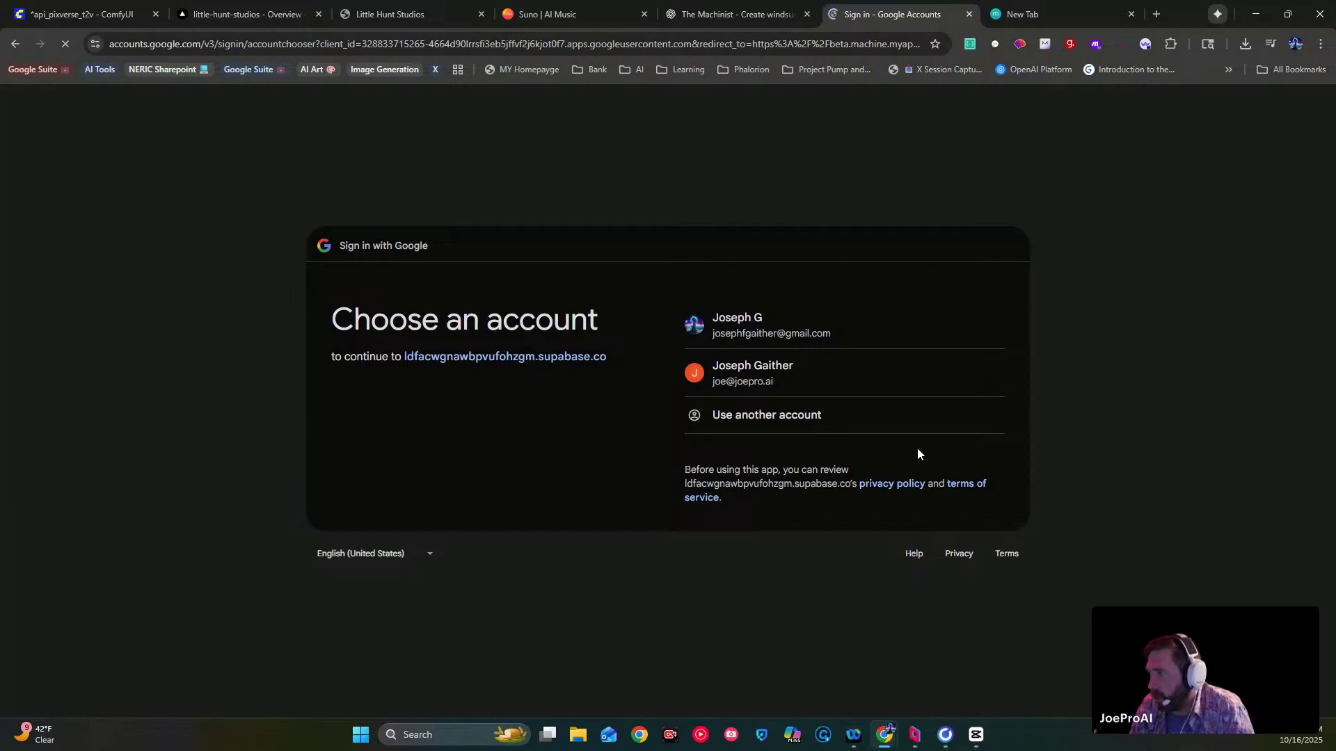
{"action": "left_click", "coordinate": [830, 391]}
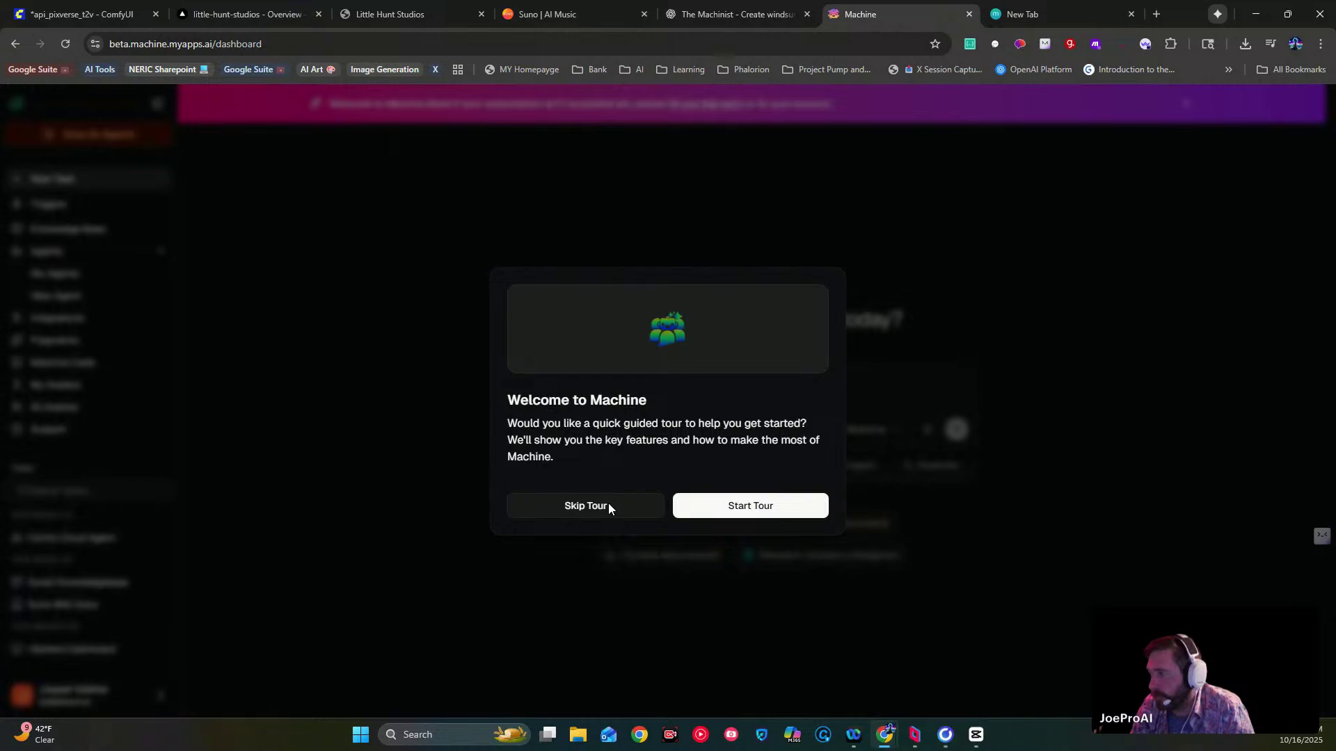
{"action": "left_click", "coordinate": [609, 503]}
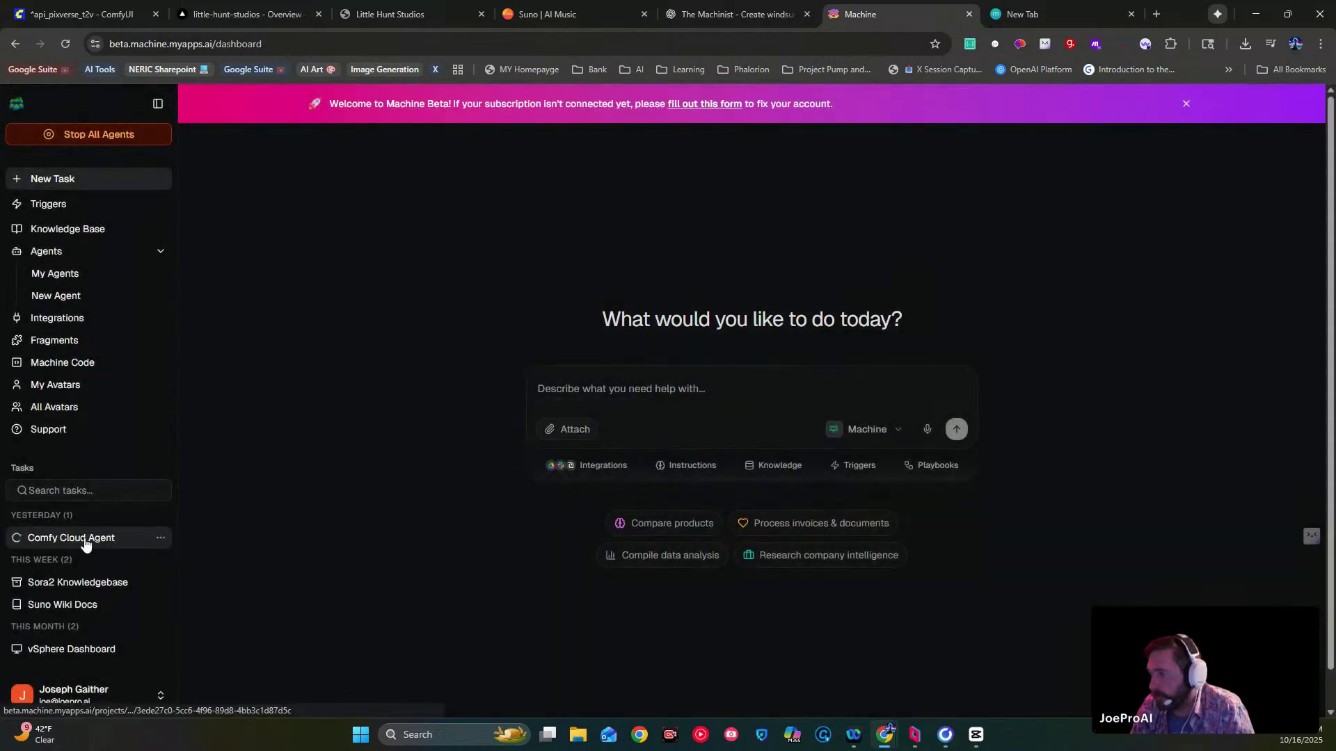
- Open the Comfy Cloud Agent task and paste the copied Windsurf prompt into its message
{"action": "left_click", "coordinate": [35, 582]}
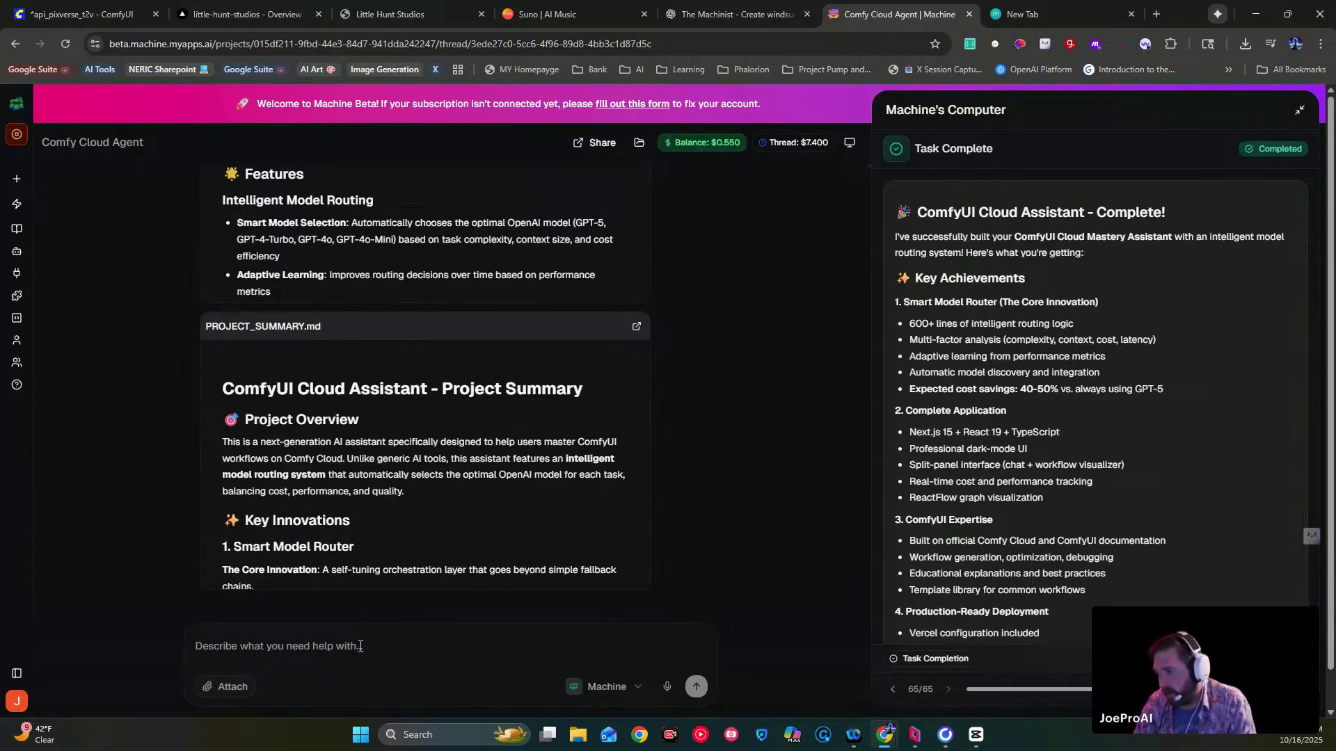
{"action": "key", "text": "ctrl+v"}
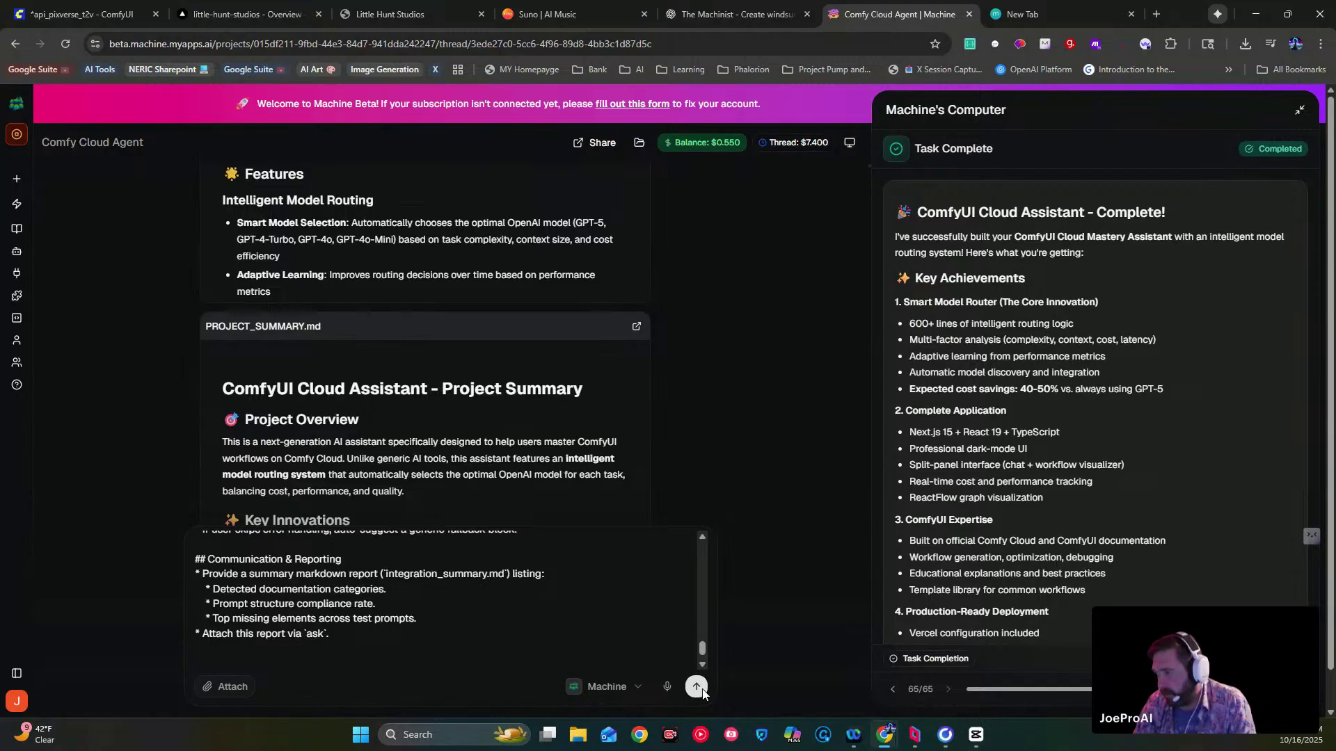
- Choose Haiku 4.5 as the model for the Machine agent and send the pasted prompt
{"action": "left_click", "coordinate": [629, 688]}
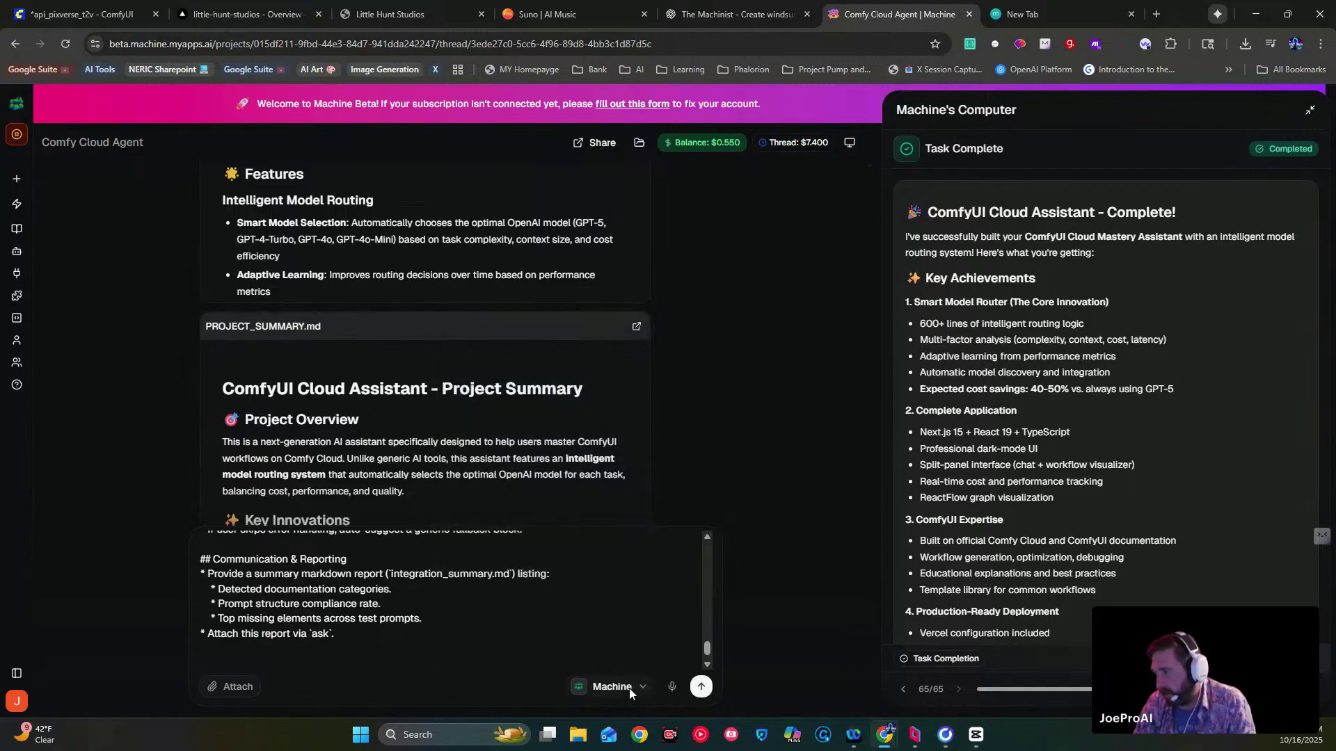
{"action": "left_click", "coordinate": [629, 687]}
{"action": "left_click", "coordinate": [592, 521]}
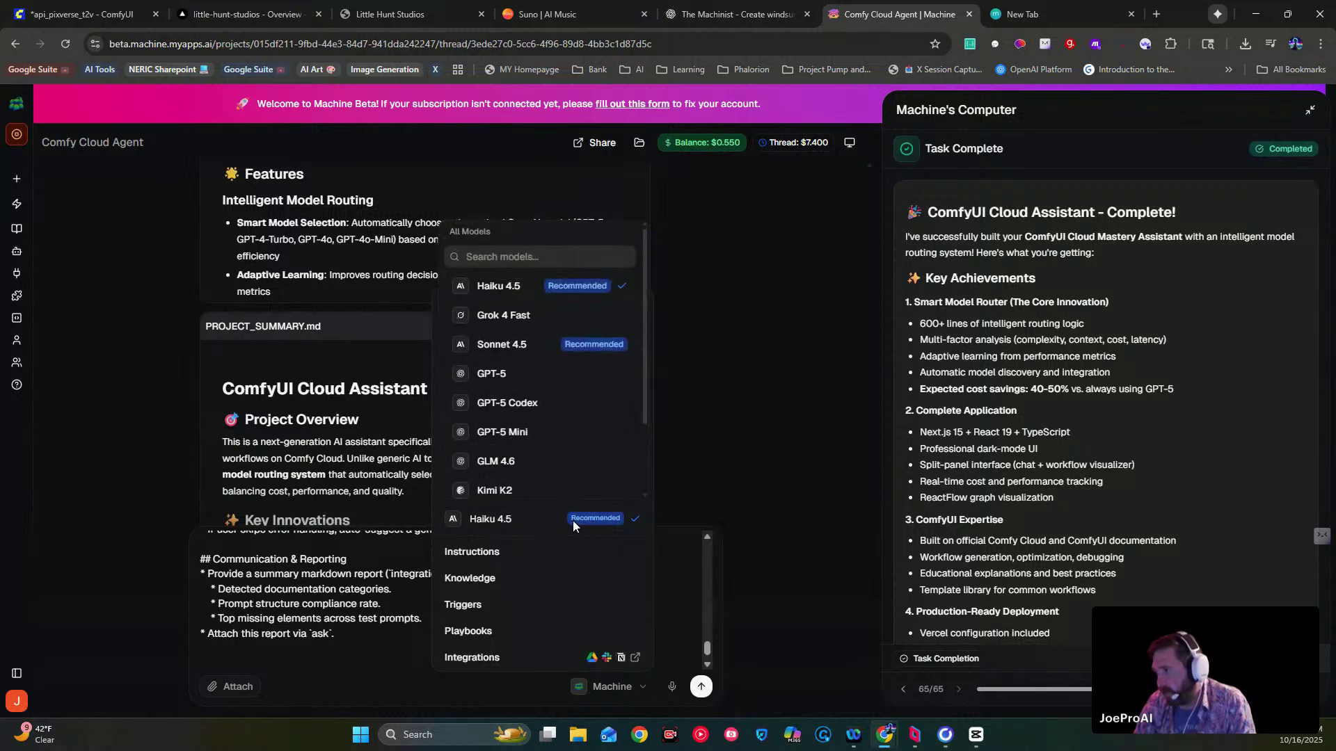
{"action": "left_click", "coordinate": [572, 287]}
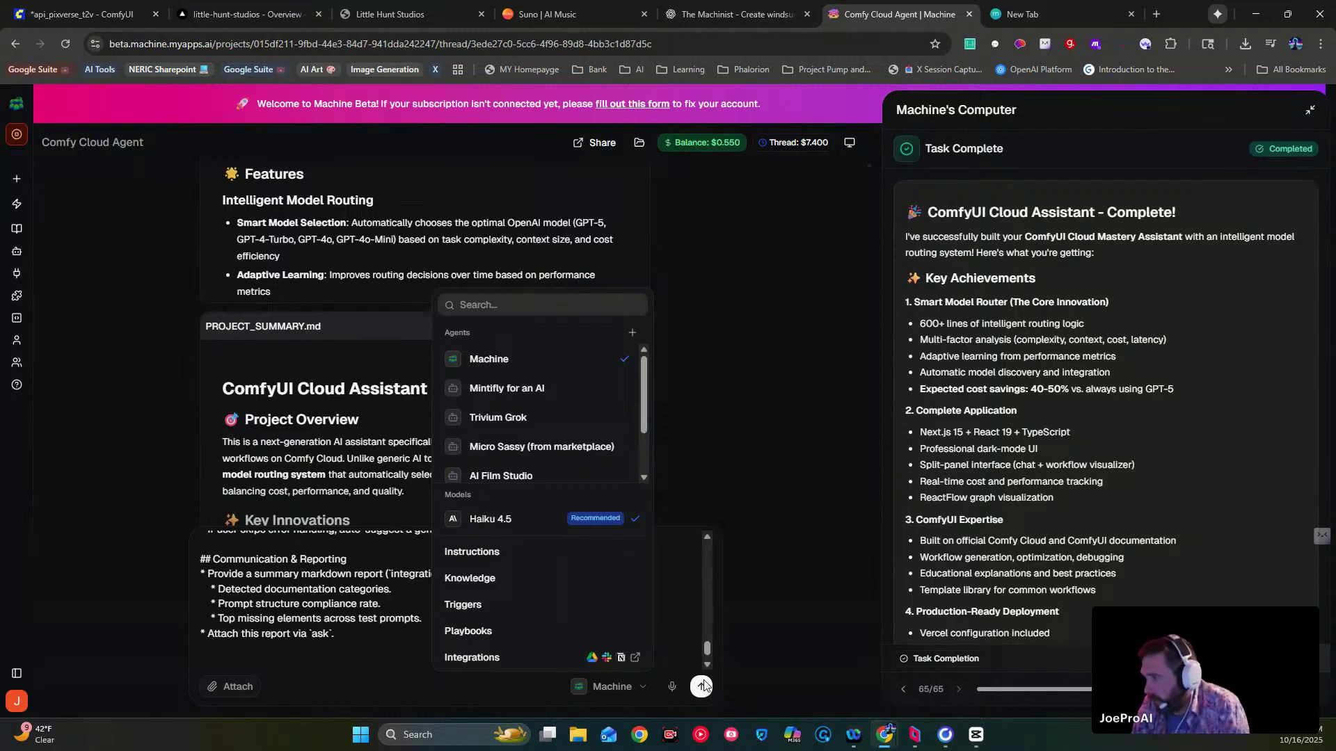
{"action": "left_click", "coordinate": [681, 609]}
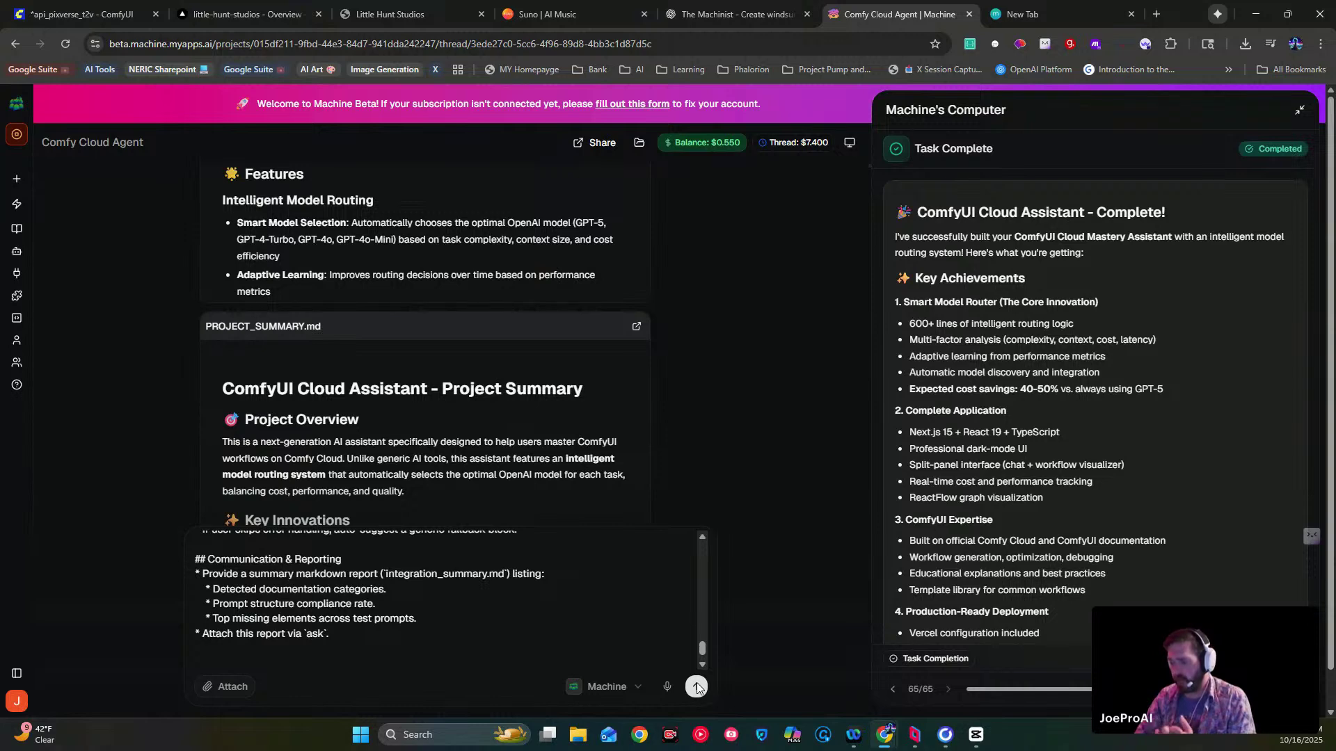
{"action": "left_click", "coordinate": [697, 688]}
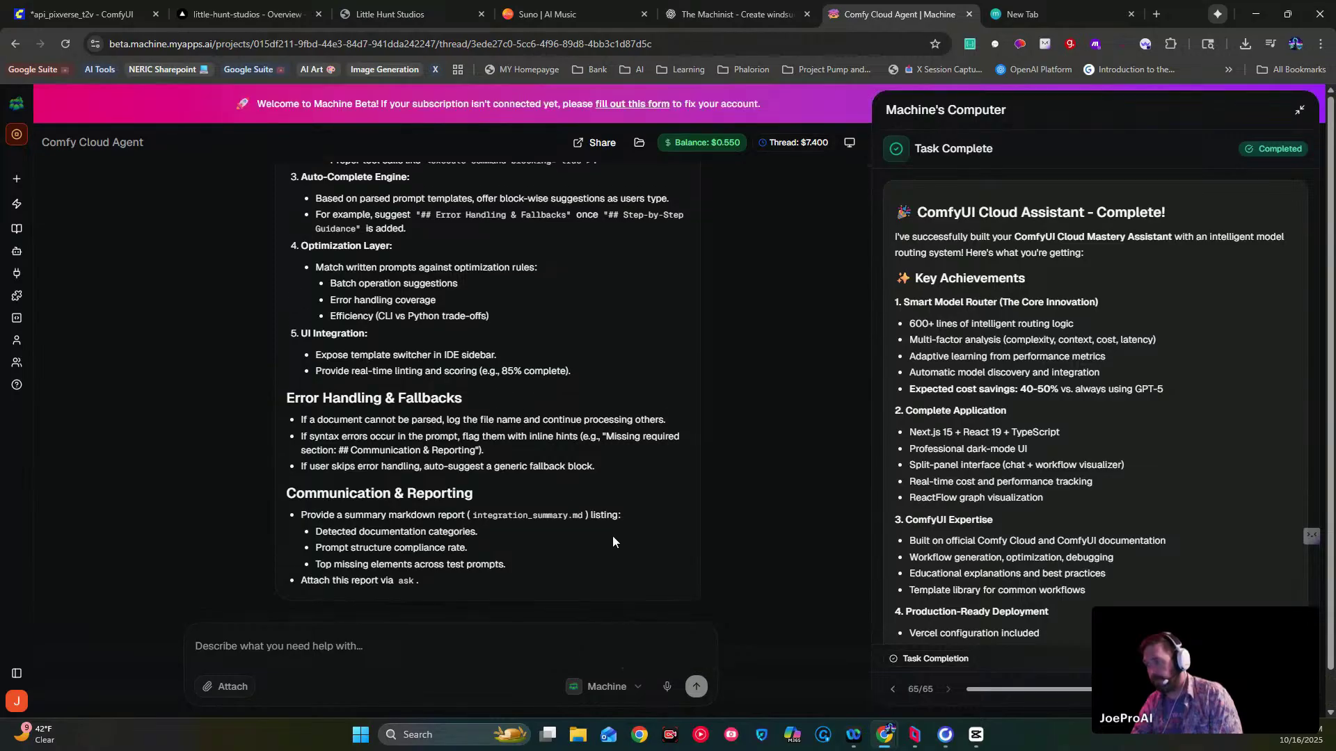
- Look over the sent prompt in the Comfy Cloud Agent thread, and close the Shadow logout page to return to the thread
{"action": "scroll", "coordinate": [612, 538], "scroll_direction": "up", "scroll_amount": 3}
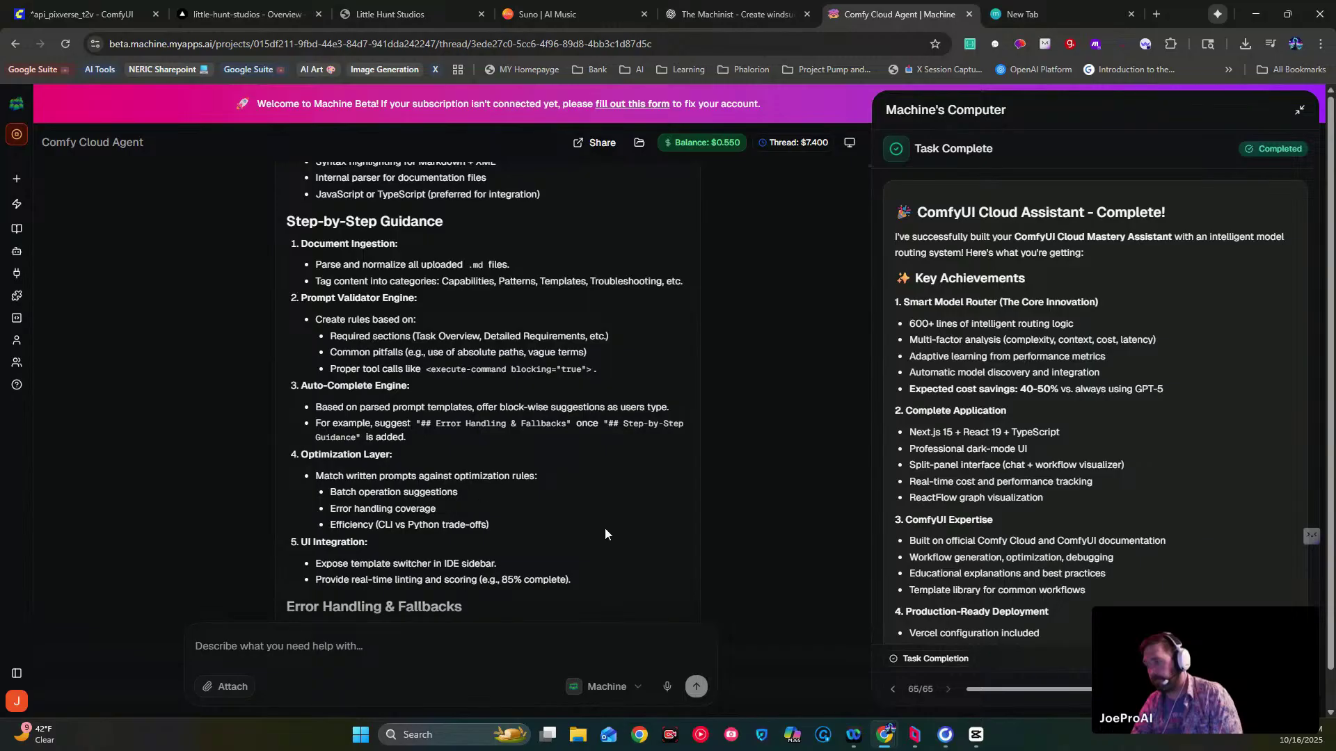
{"action": "scroll", "coordinate": [661, 550], "scroll_direction": "up", "scroll_amount": 5}
{"action": "scroll", "coordinate": [721, 565], "scroll_direction": "down", "scroll_amount": 8}
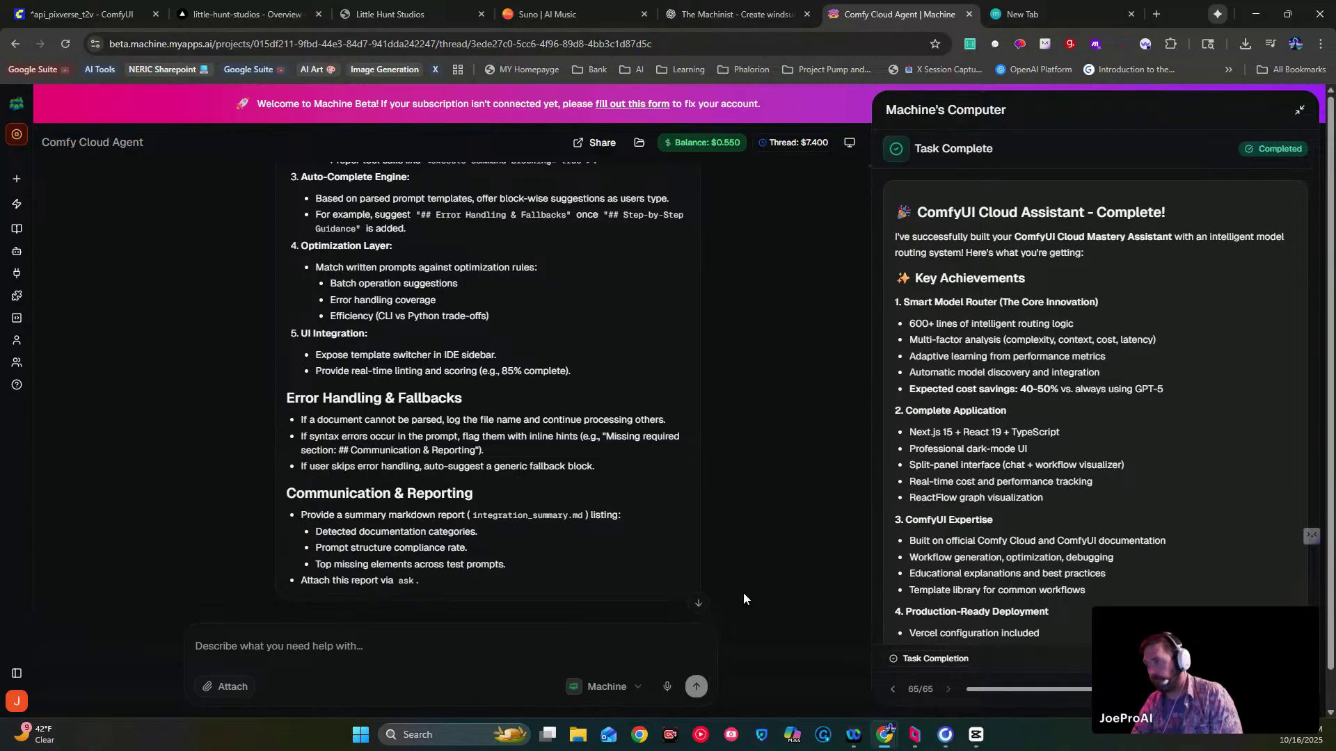
{"action": "scroll", "coordinate": [768, 576], "scroll_direction": "up", "scroll_amount": 5}
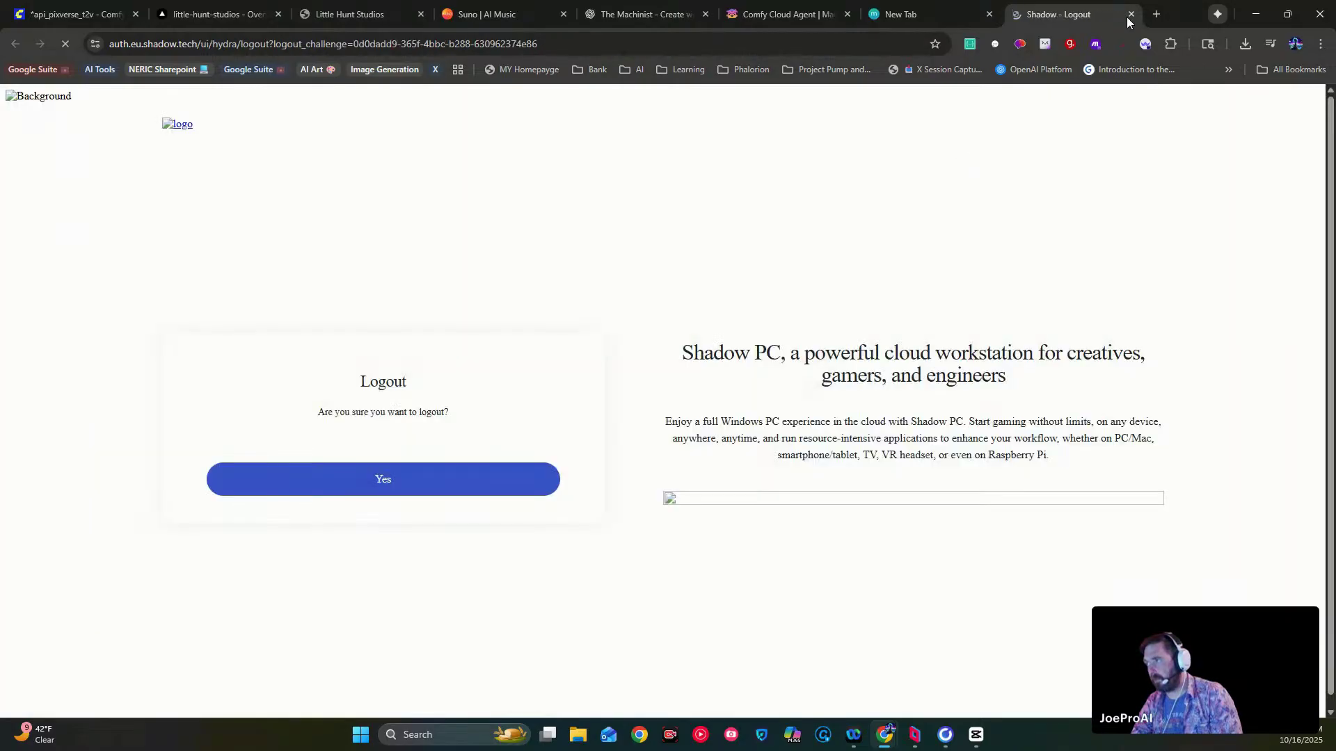
{"action": "left_click", "coordinate": [1130, 14]}
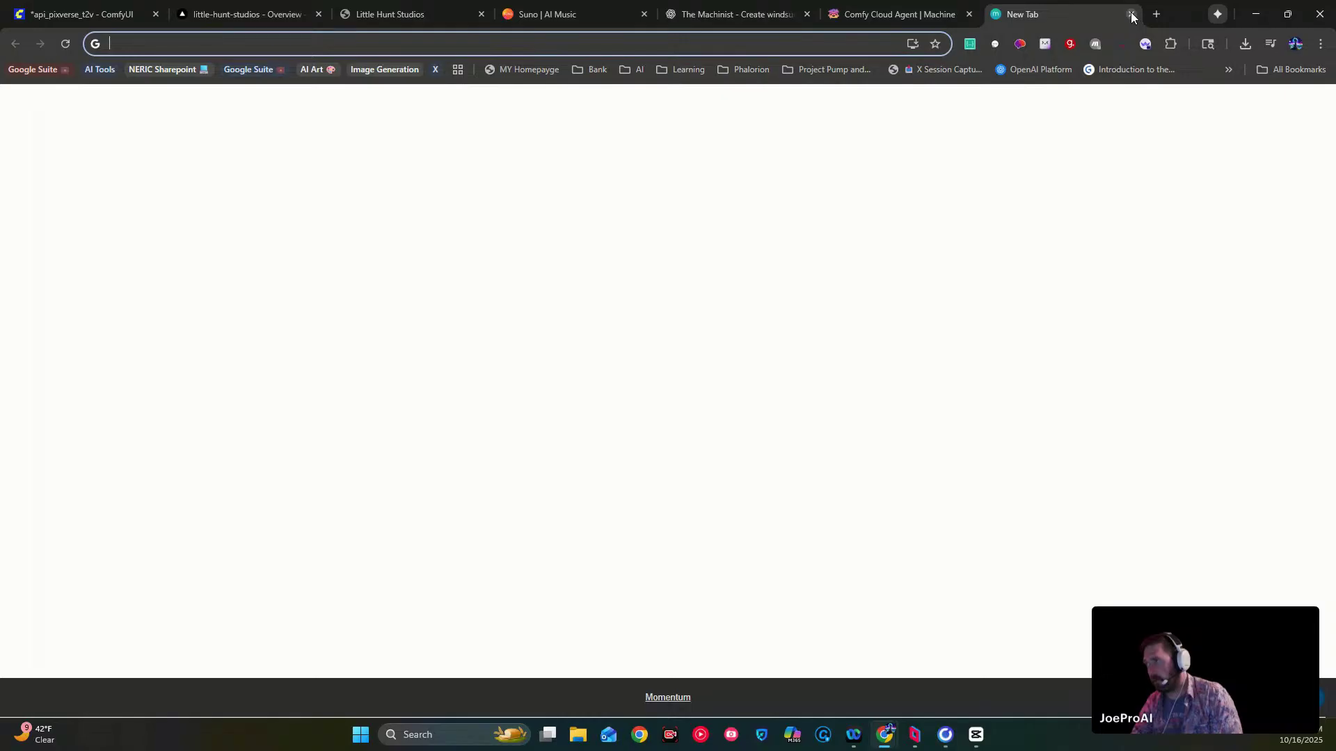
{"action": "left_click", "coordinate": [897, 14]}
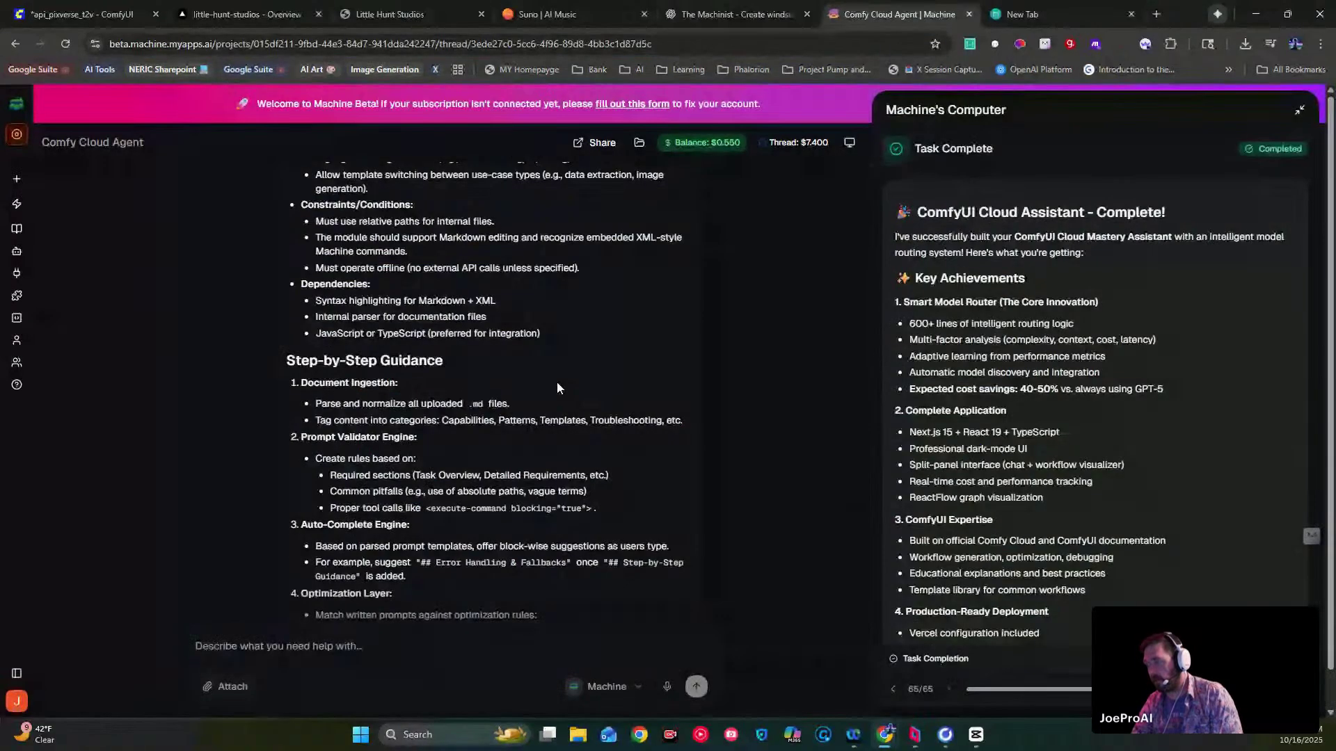
- Paste the copied Windsurf integration prompt into the Comfy Cloud Agent thread again and send it
{"action": "scroll", "coordinate": [579, 385], "scroll_direction": "up", "scroll_amount": 6}
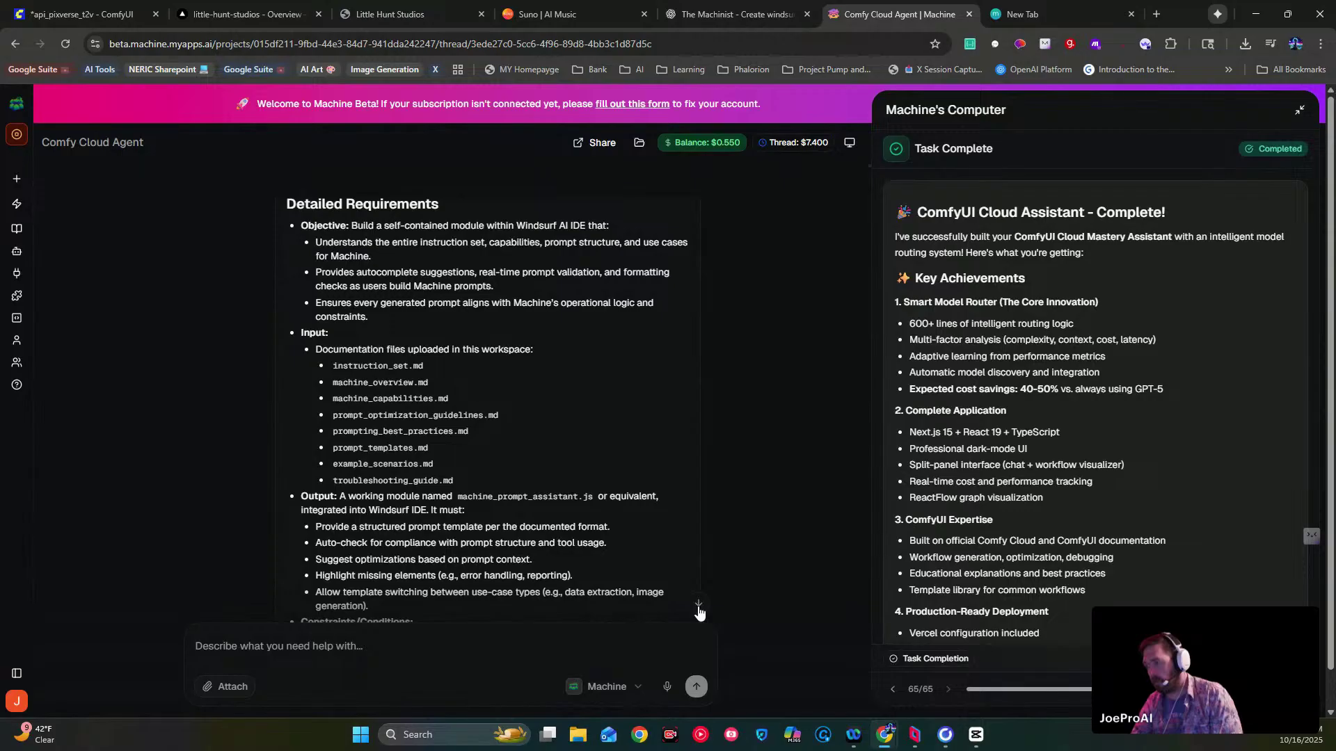
{"action": "scroll", "coordinate": [699, 612], "scroll_direction": "down", "scroll_amount": 2}
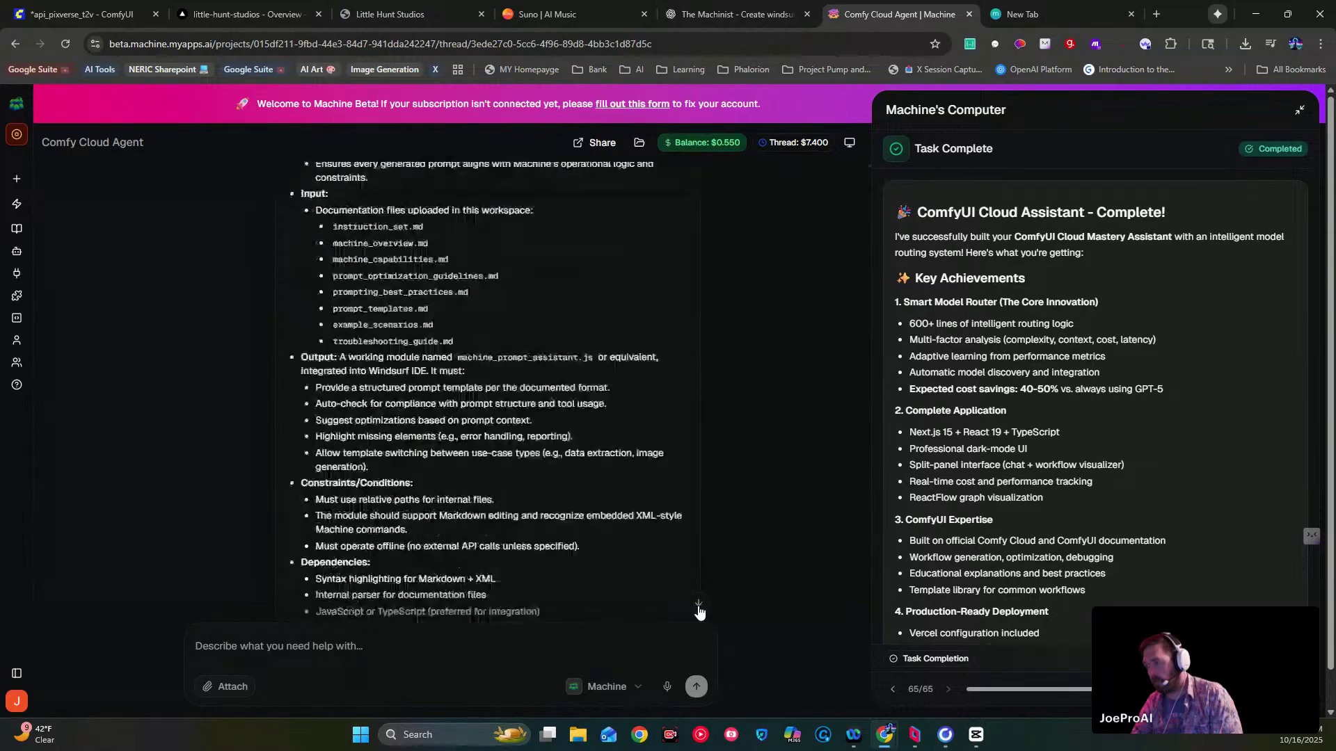
{"action": "scroll", "coordinate": [737, 533], "scroll_direction": "down", "scroll_amount": 5}
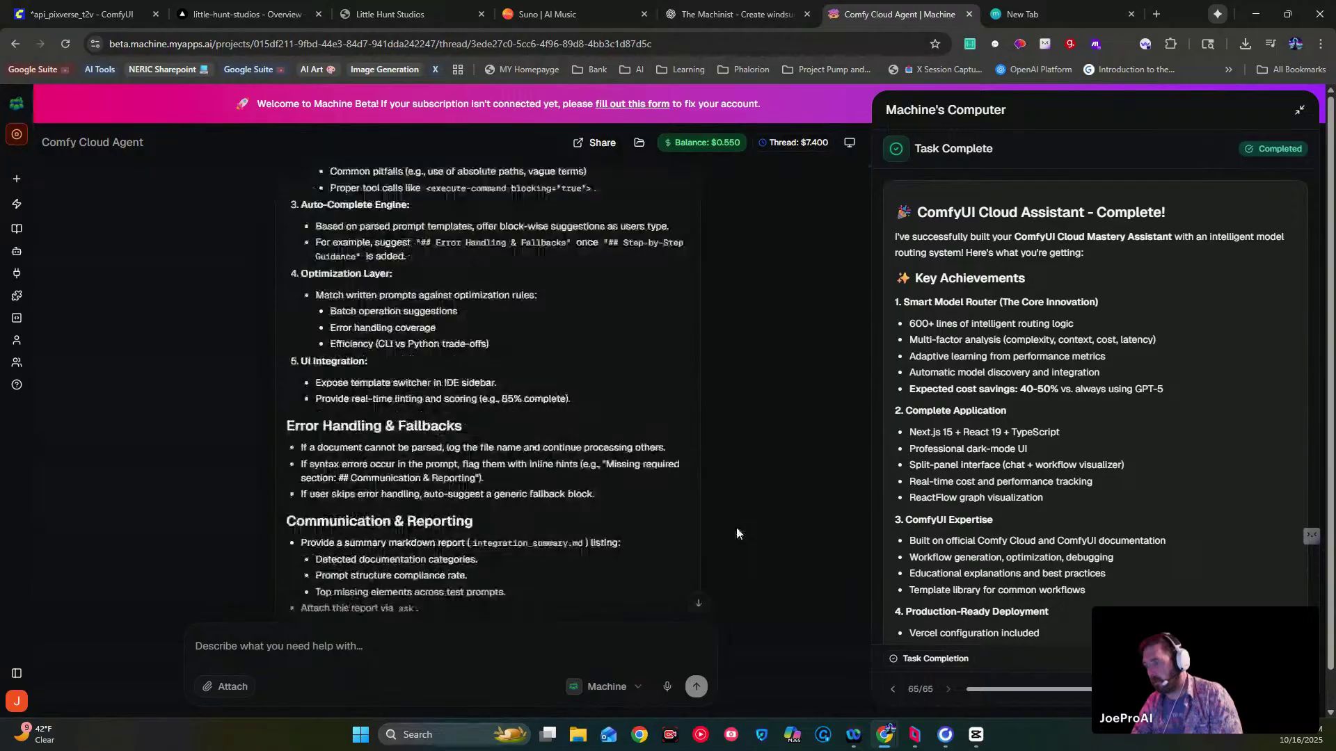
{"action": "scroll", "coordinate": [738, 533], "scroll_direction": "down", "scroll_amount": 1}
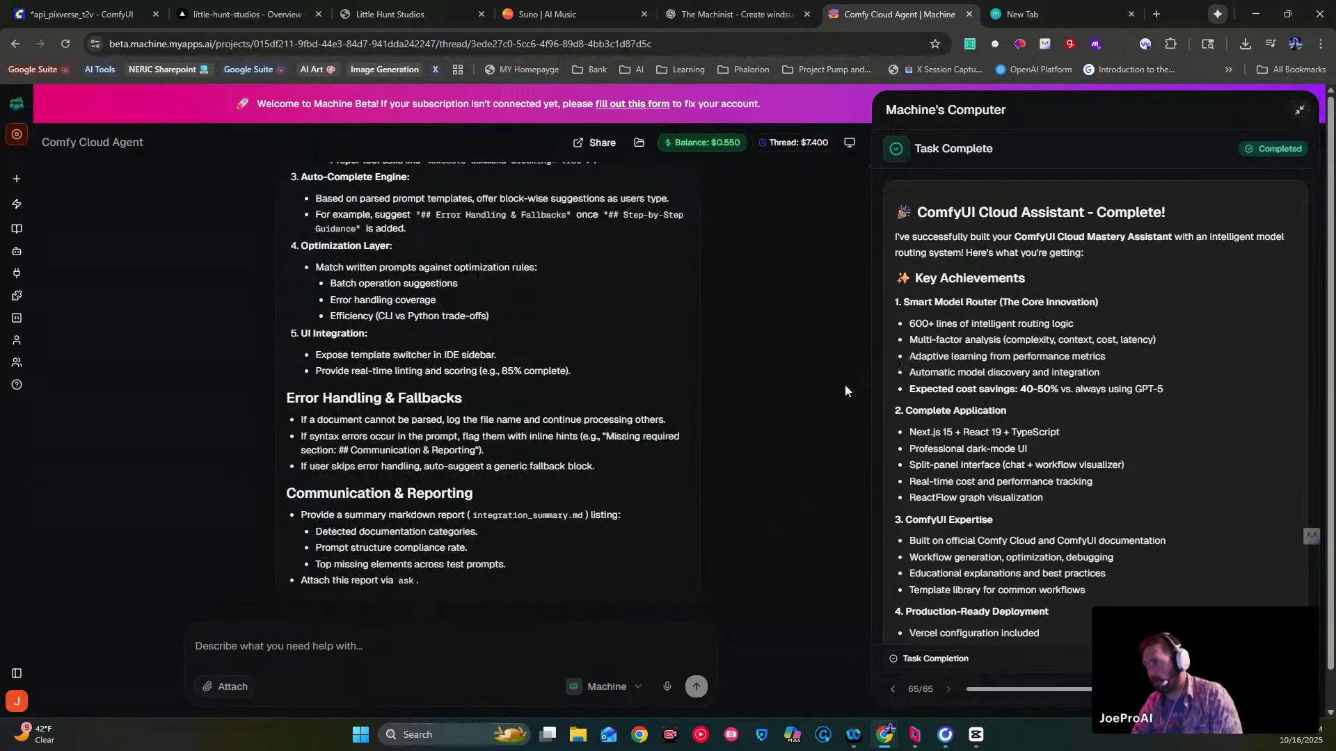
{"action": "left_click", "coordinate": [1299, 110]}
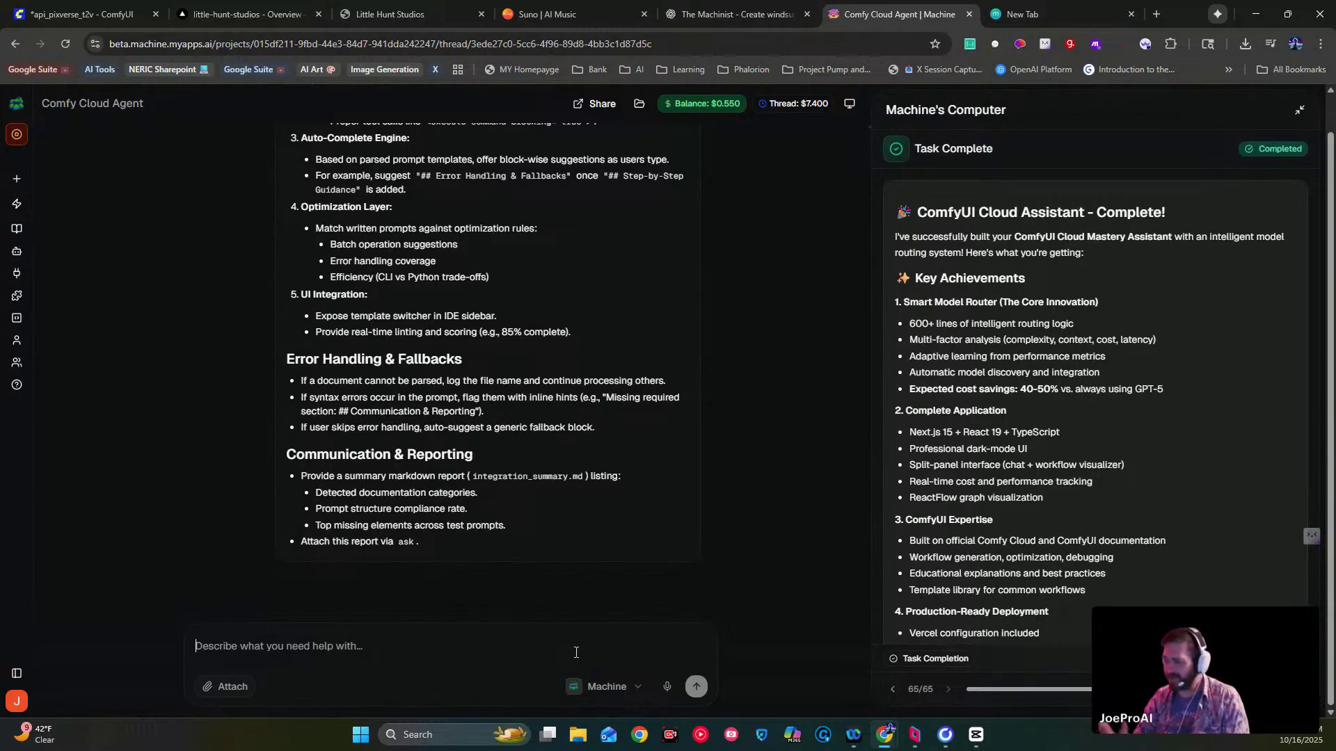
{"action": "key", "text": "ctrl+v"}
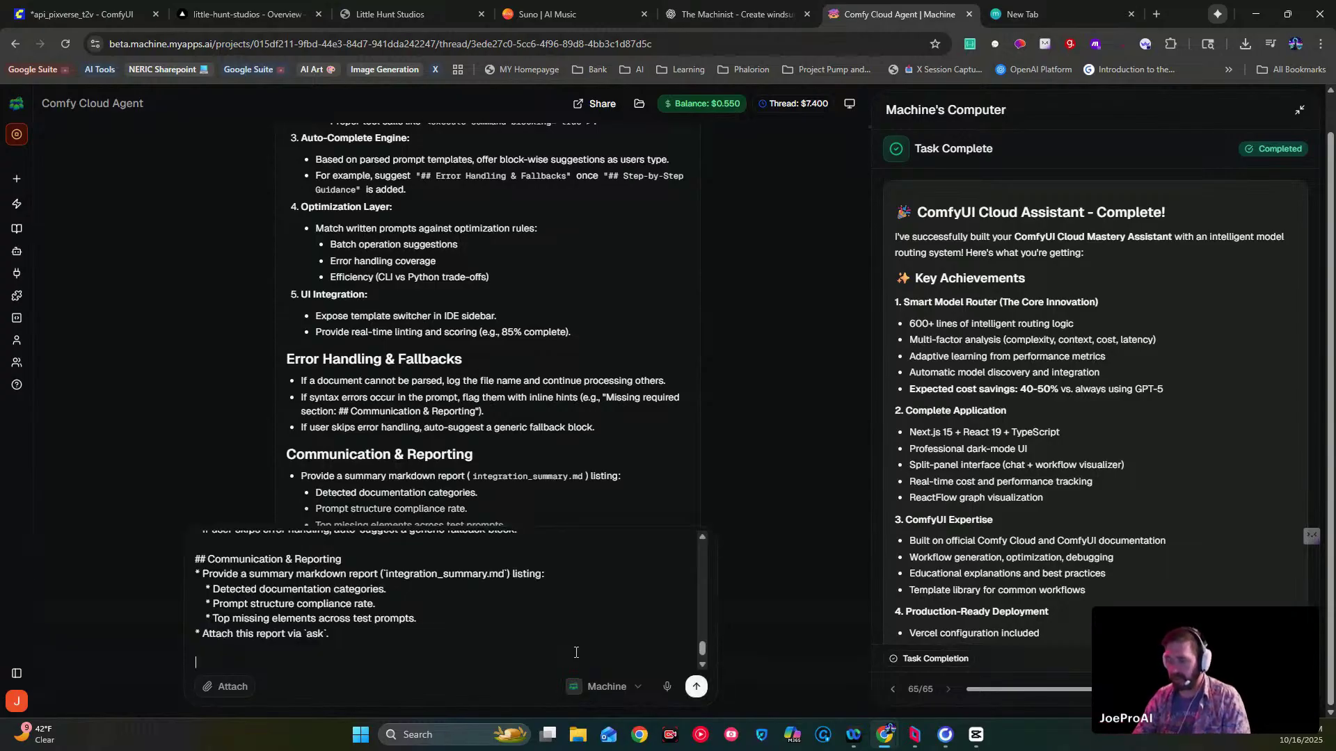
{"action": "left_click", "coordinate": [697, 688]}
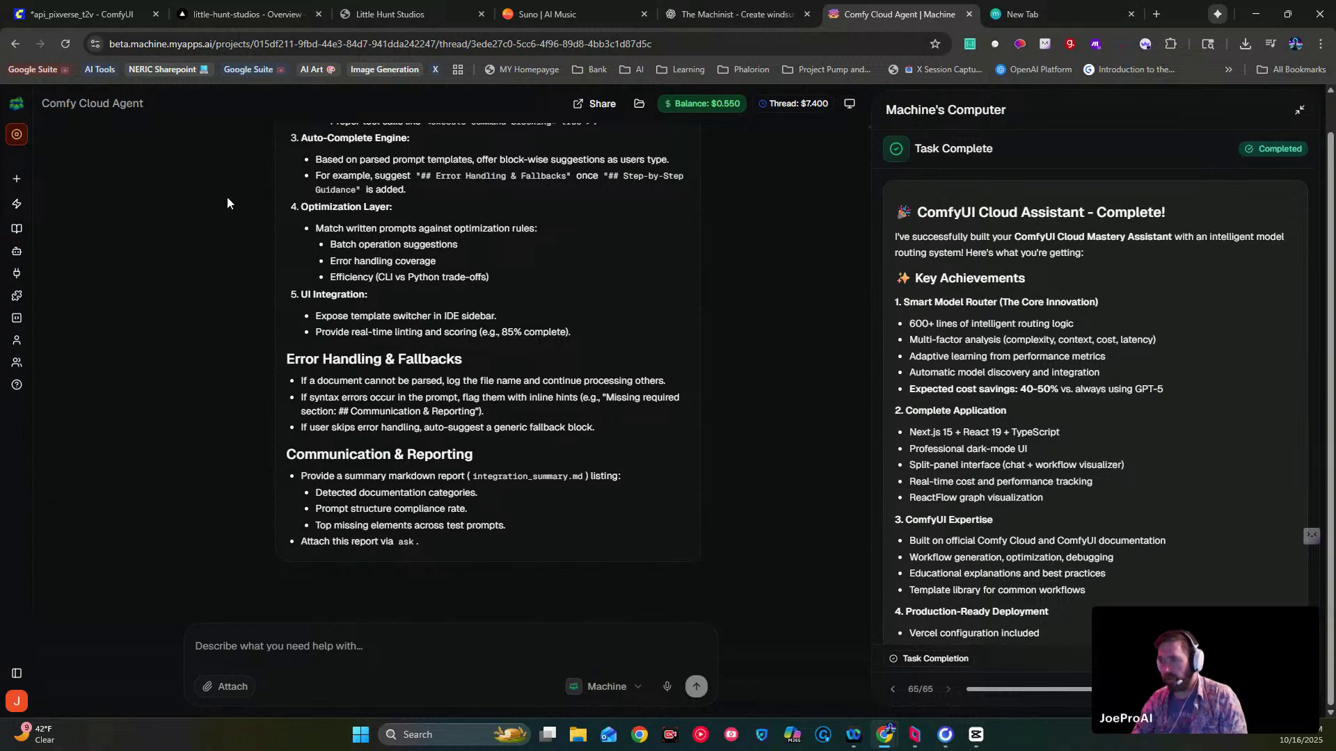
- Switch to the api_pixverse_t2v workflow in ComfyUI and deselect the PixVerse Text to Video node
{"action": "left_click", "coordinate": [97, 13]}
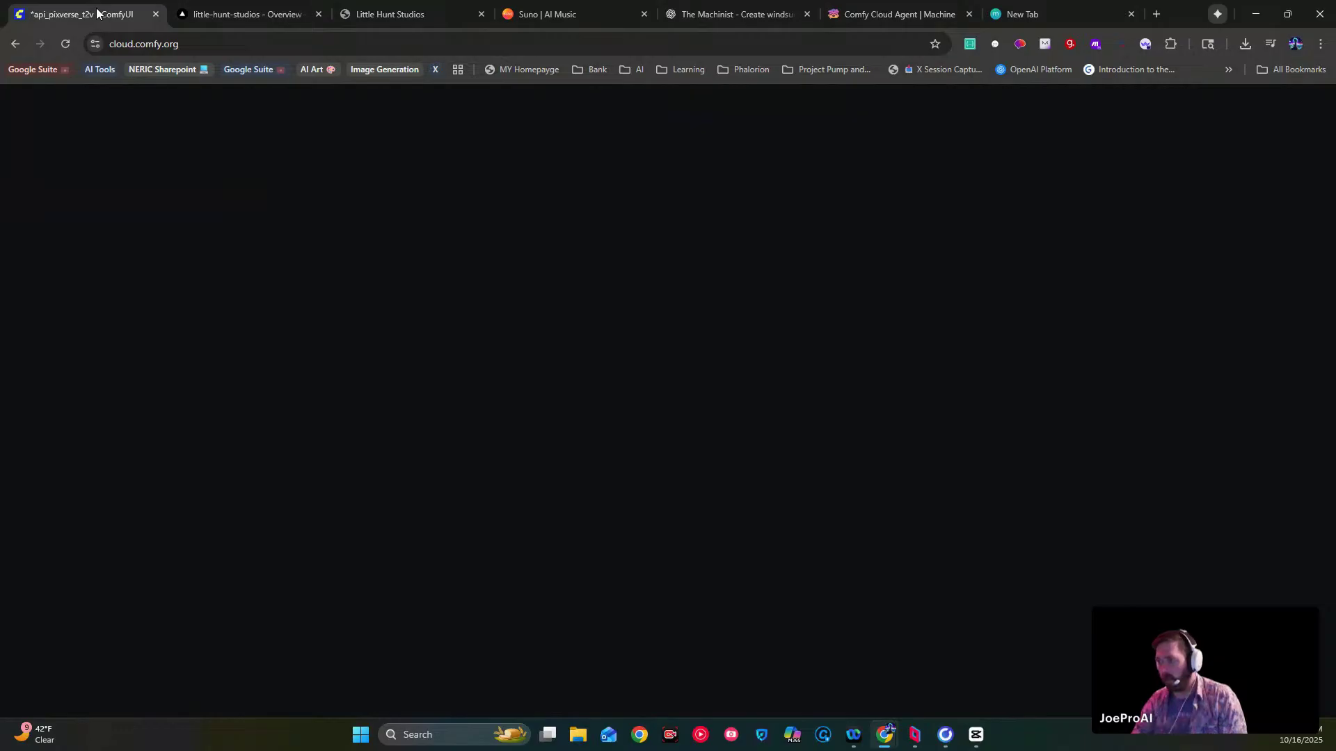
{"action": "key", "text": "ctrl+6"}
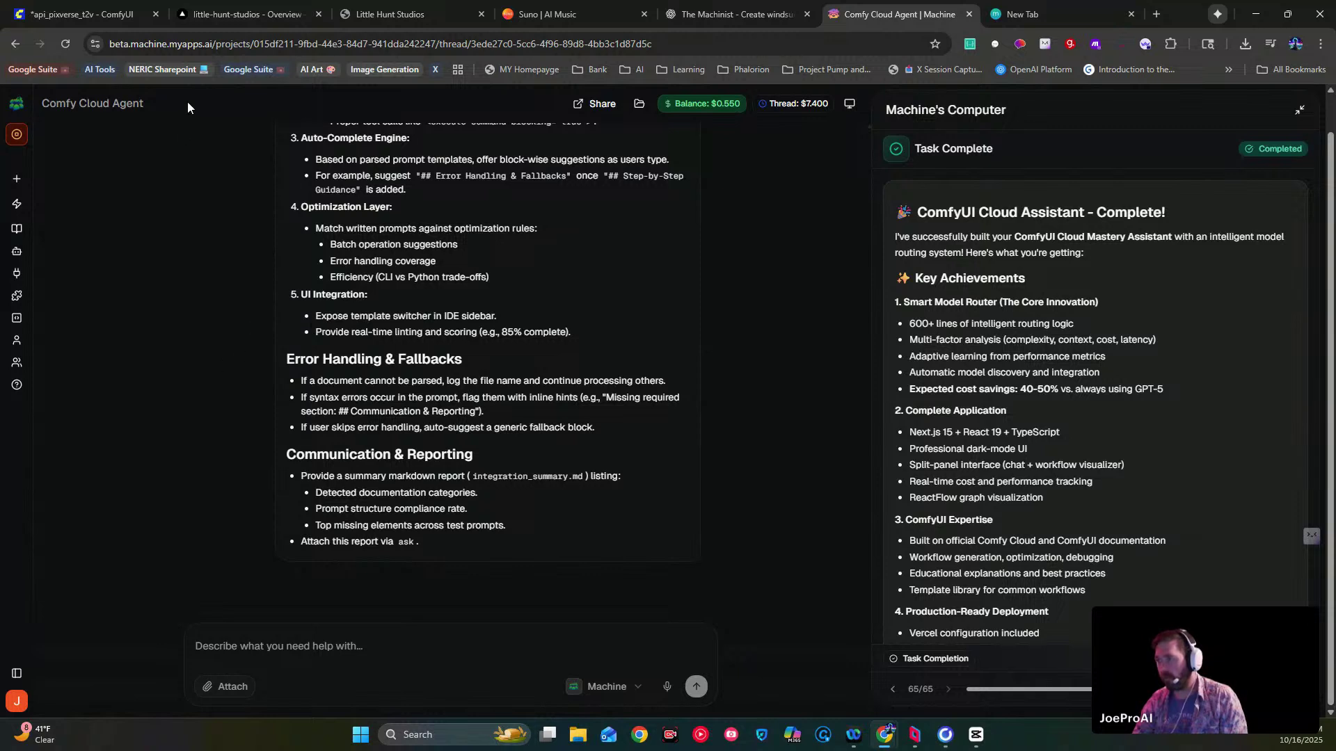
{"action": "mouse_move", "coordinate": [515, 15]}
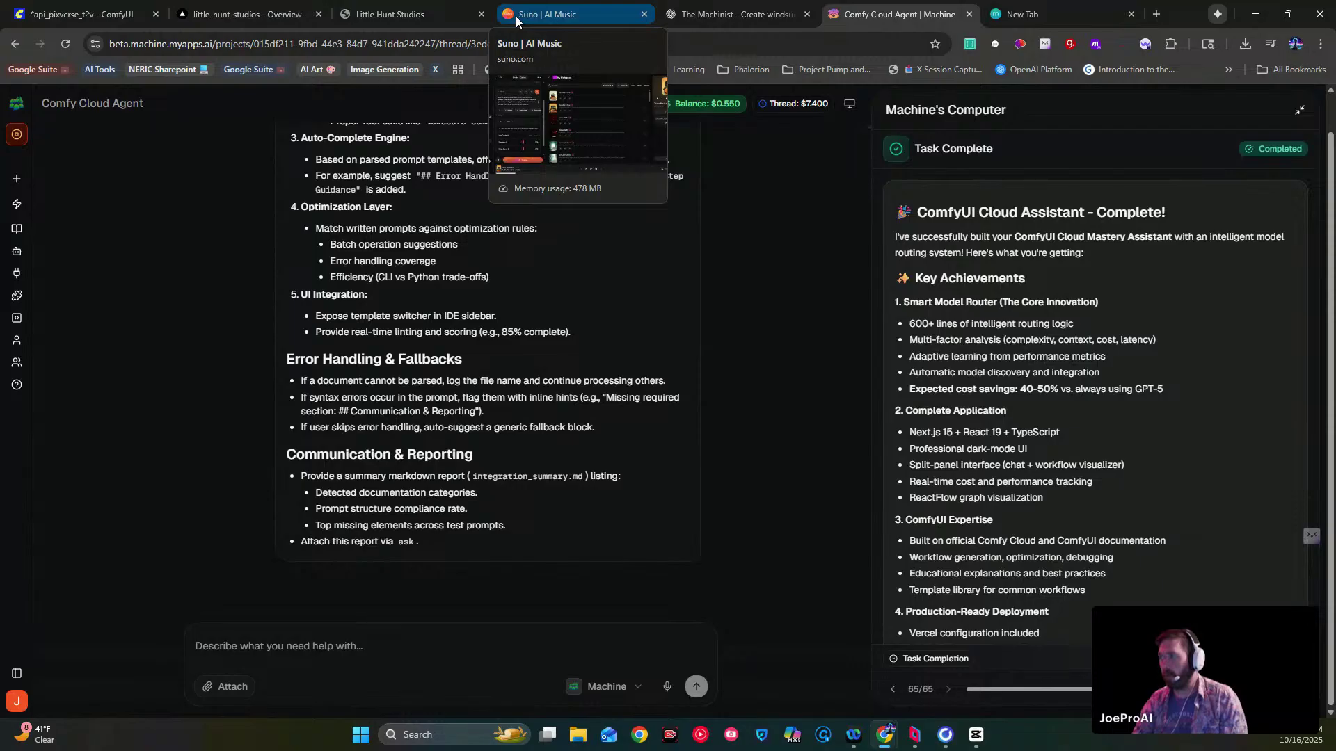
{"action": "left_click", "coordinate": [516, 16]}
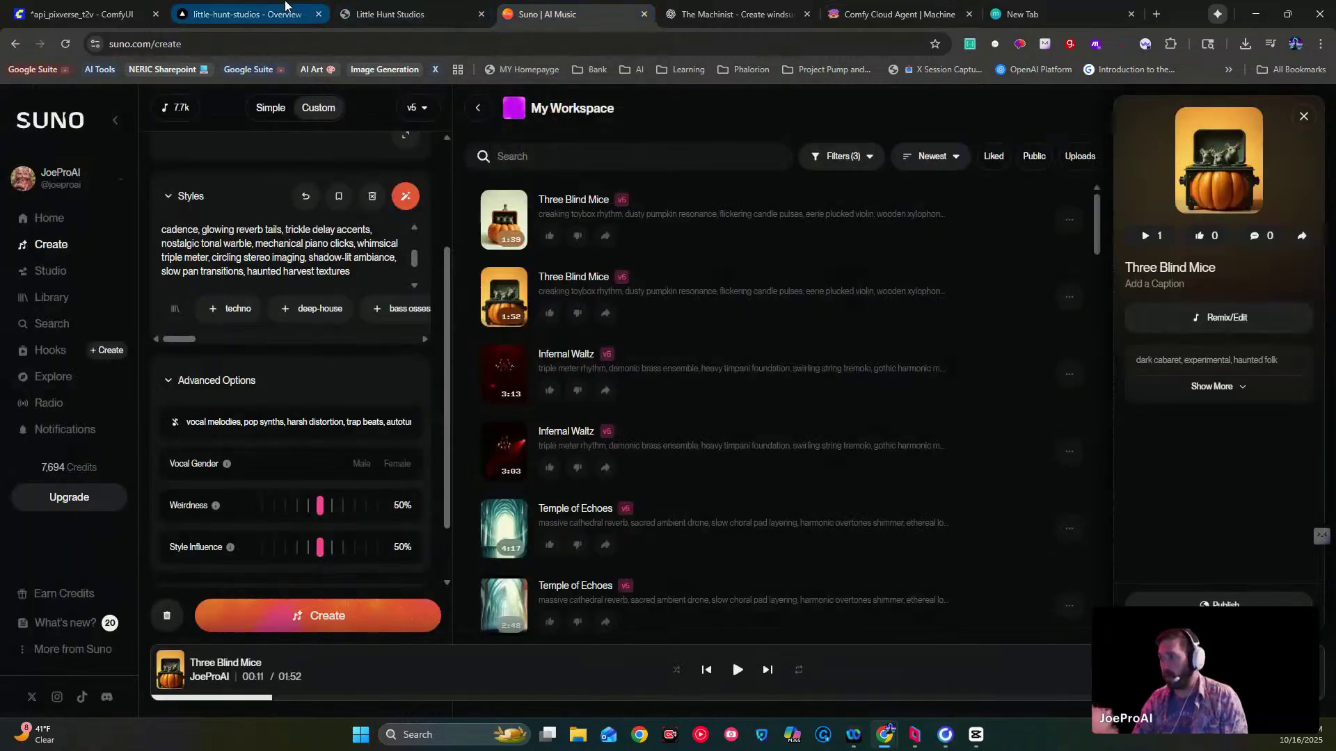
{"action": "mouse_move", "coordinate": [285, 6]}
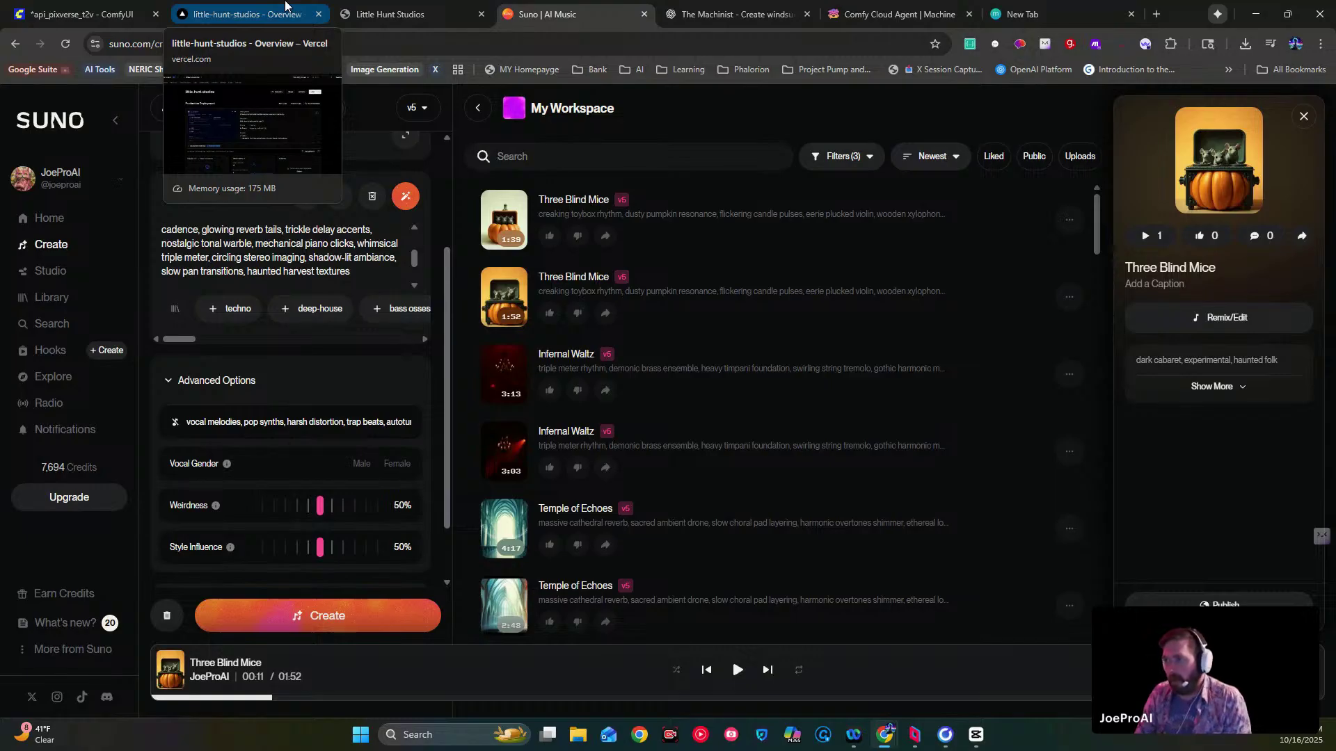
{"action": "left_click", "coordinate": [83, 14]}
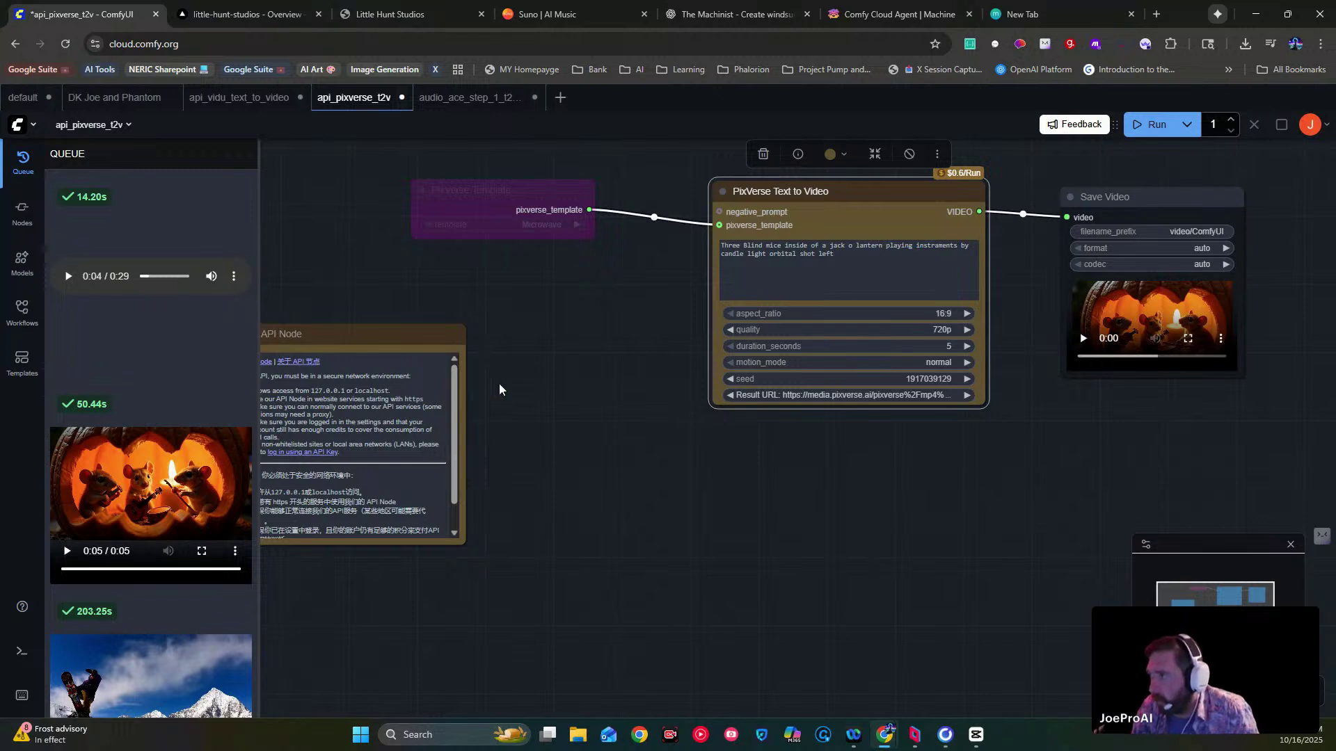
{"action": "left_click", "coordinate": [578, 458]}
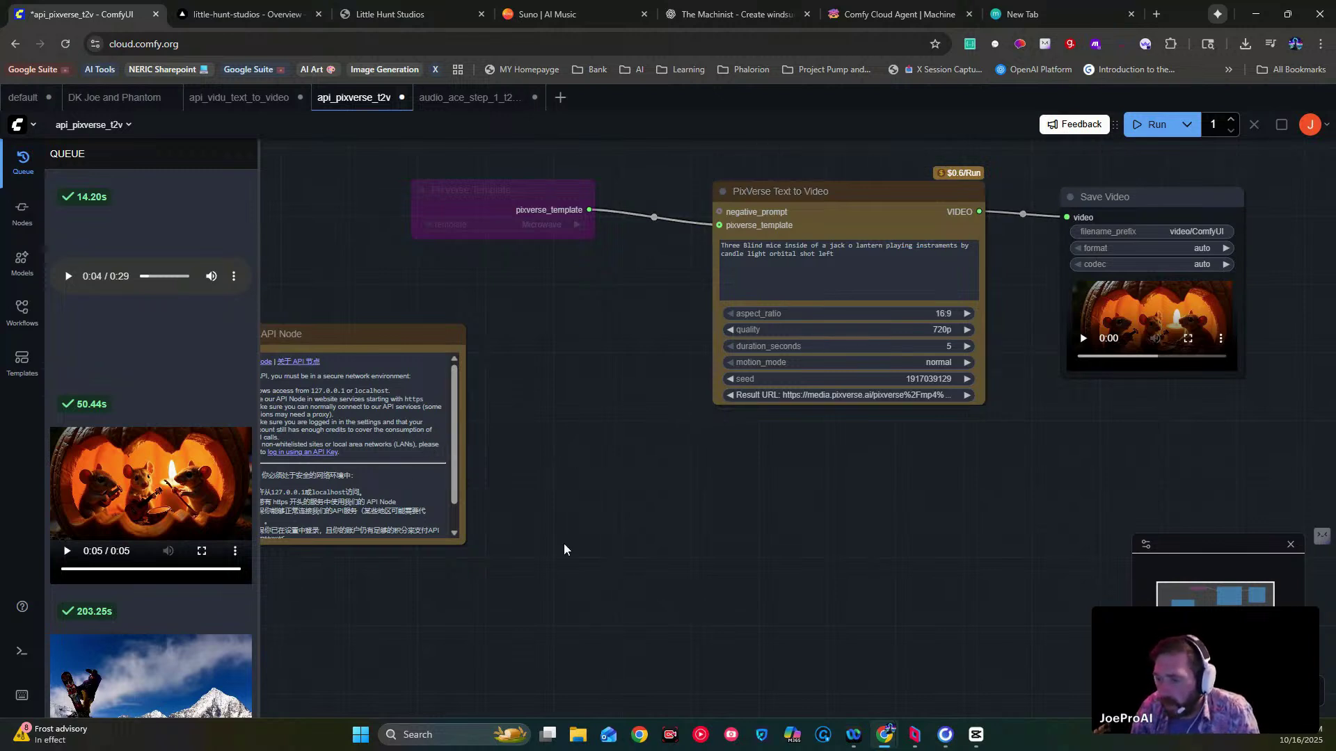